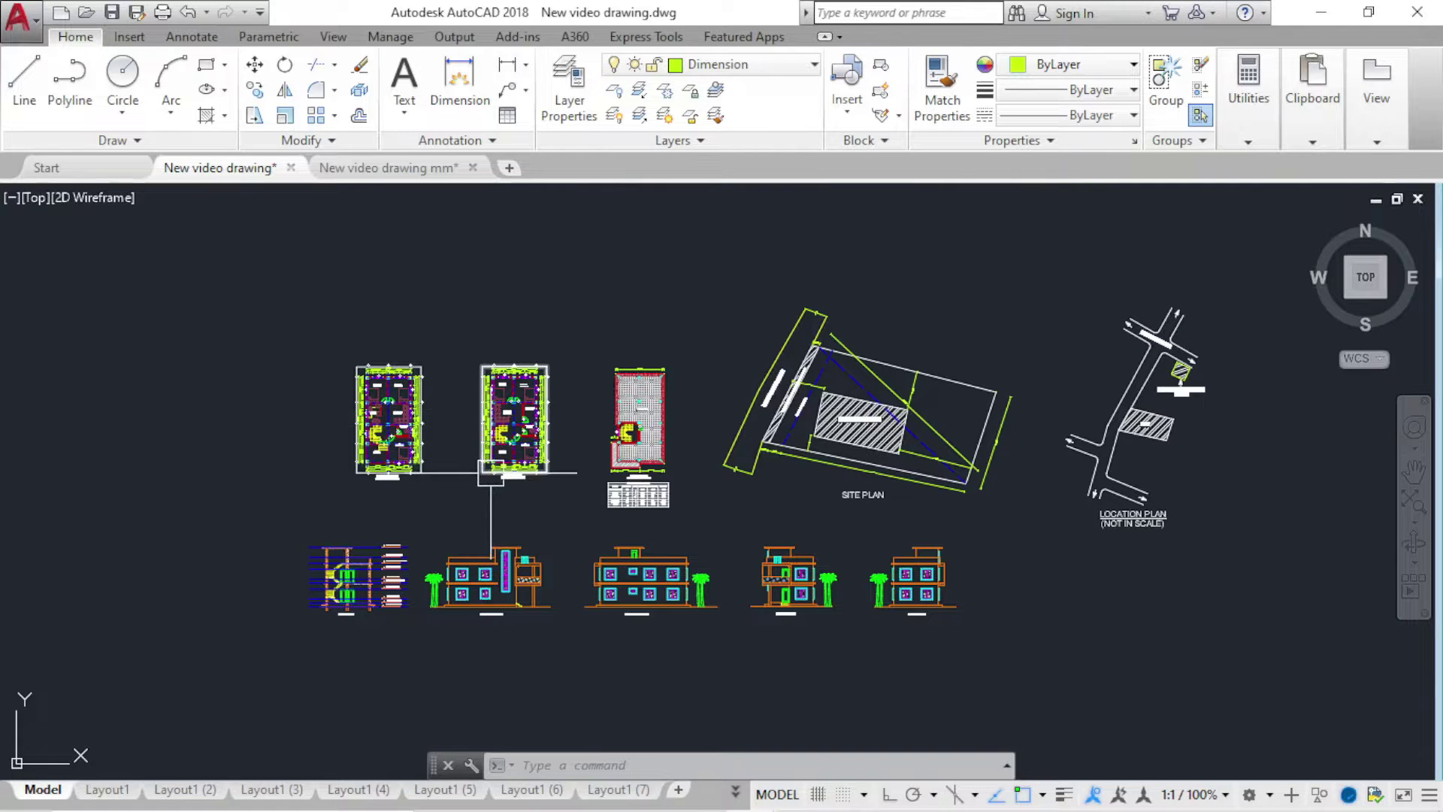
Step: Pan and zoom around the house floor plans to inspect gridline 1, dimensions and plan titles
middle_drag(438, 452, 382, 478)
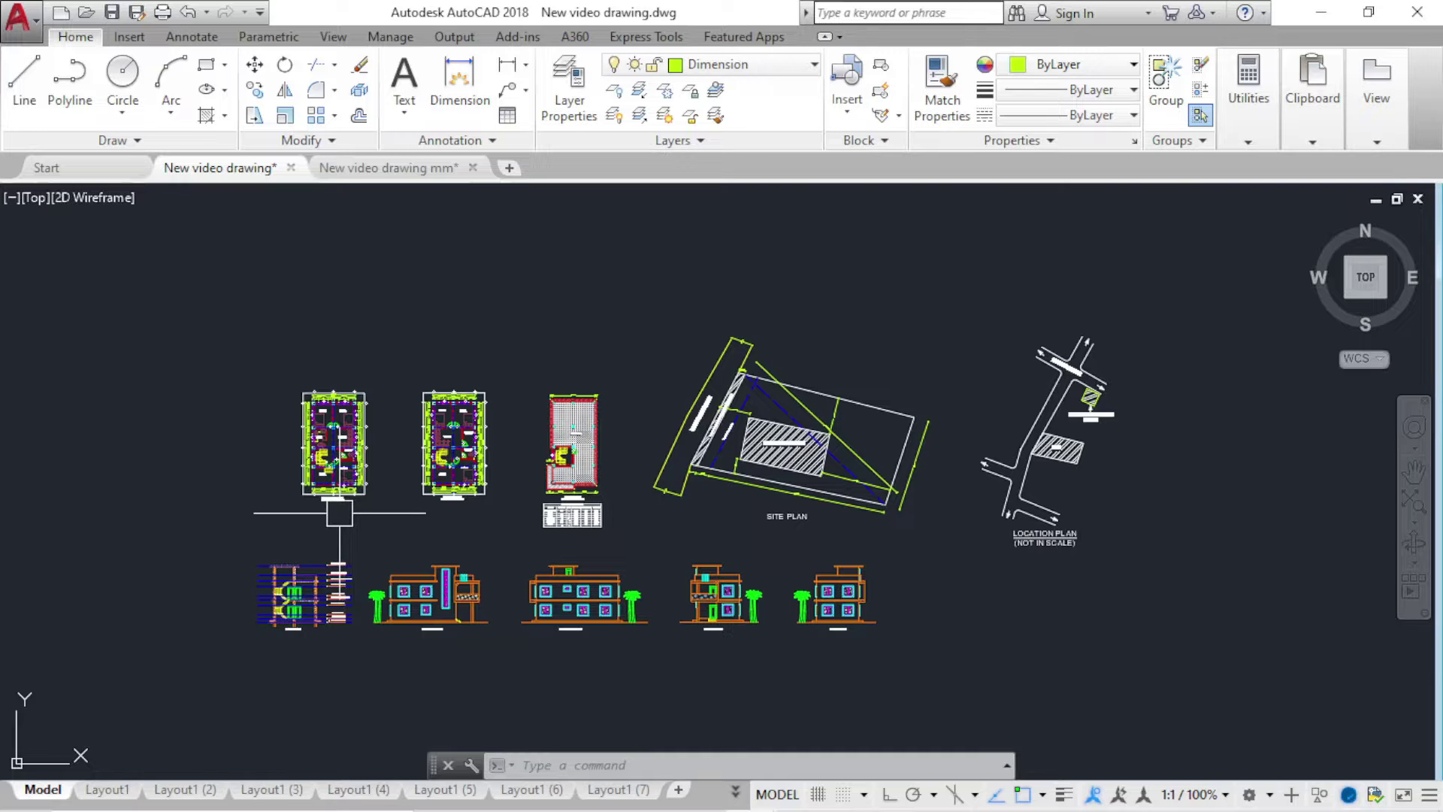
scroll(339, 514, up, 3)
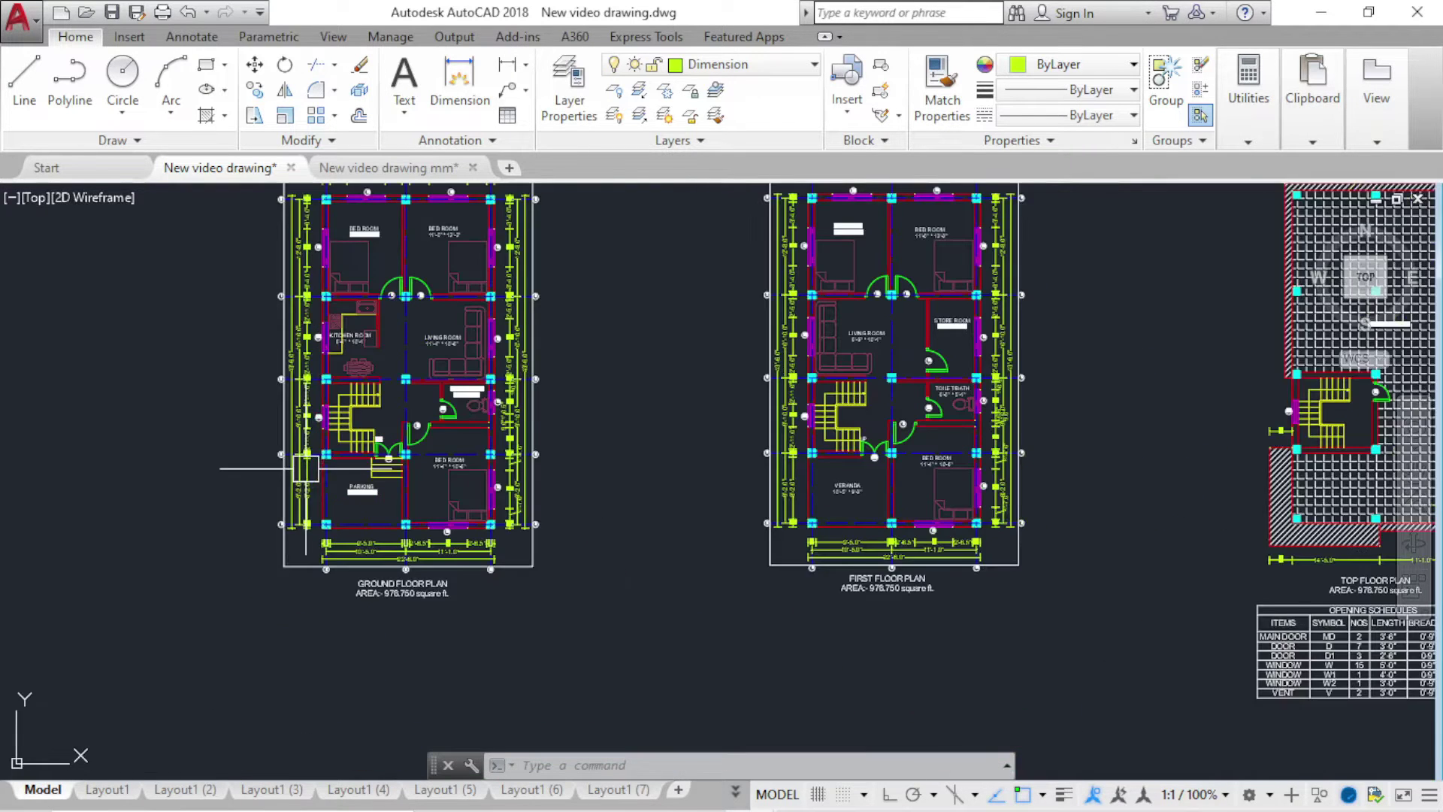
mouse_move(323, 481)
middle_down()
mouse_move(454, 506)
mouse_move(454, 537)
middle_up()
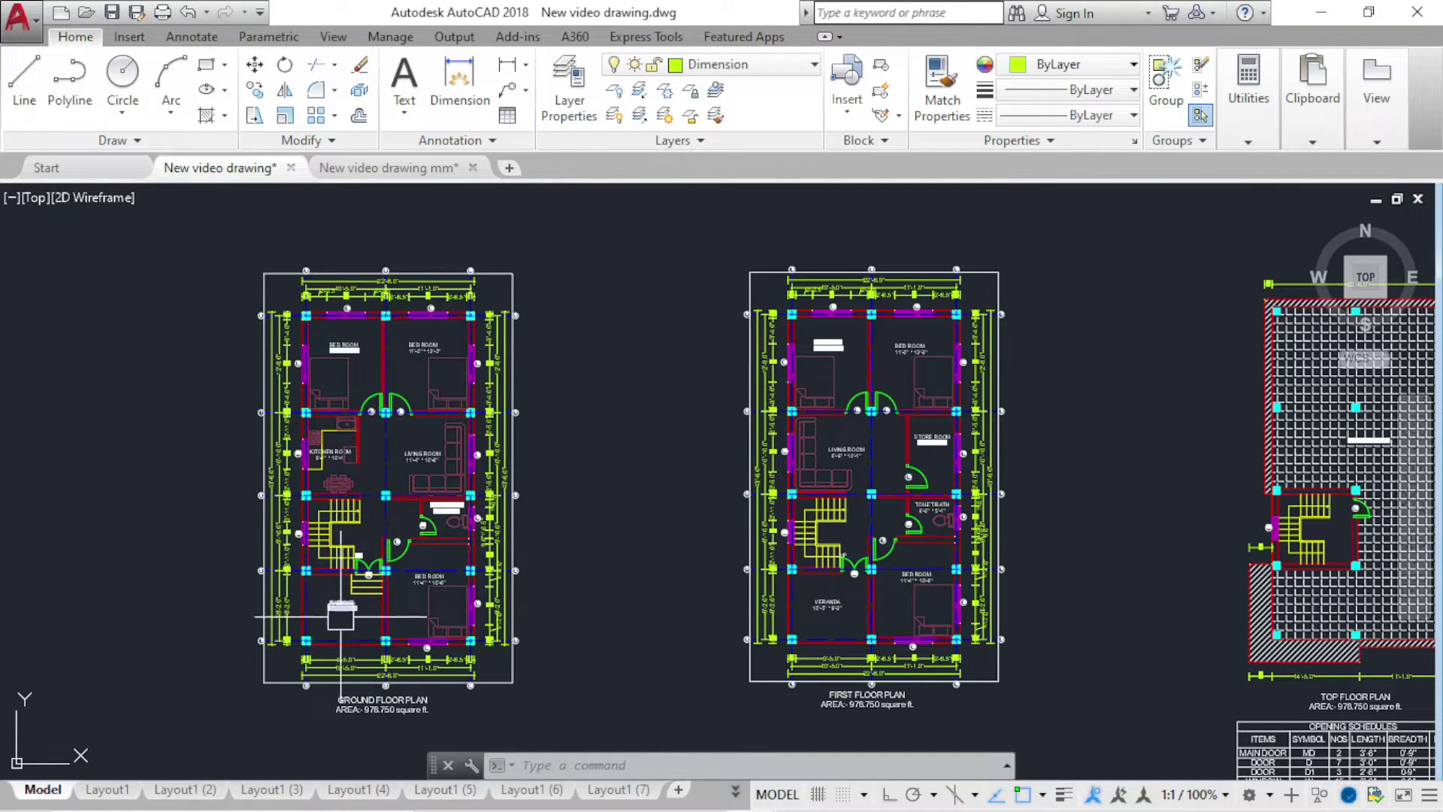
scroll(331, 609, up, 4)
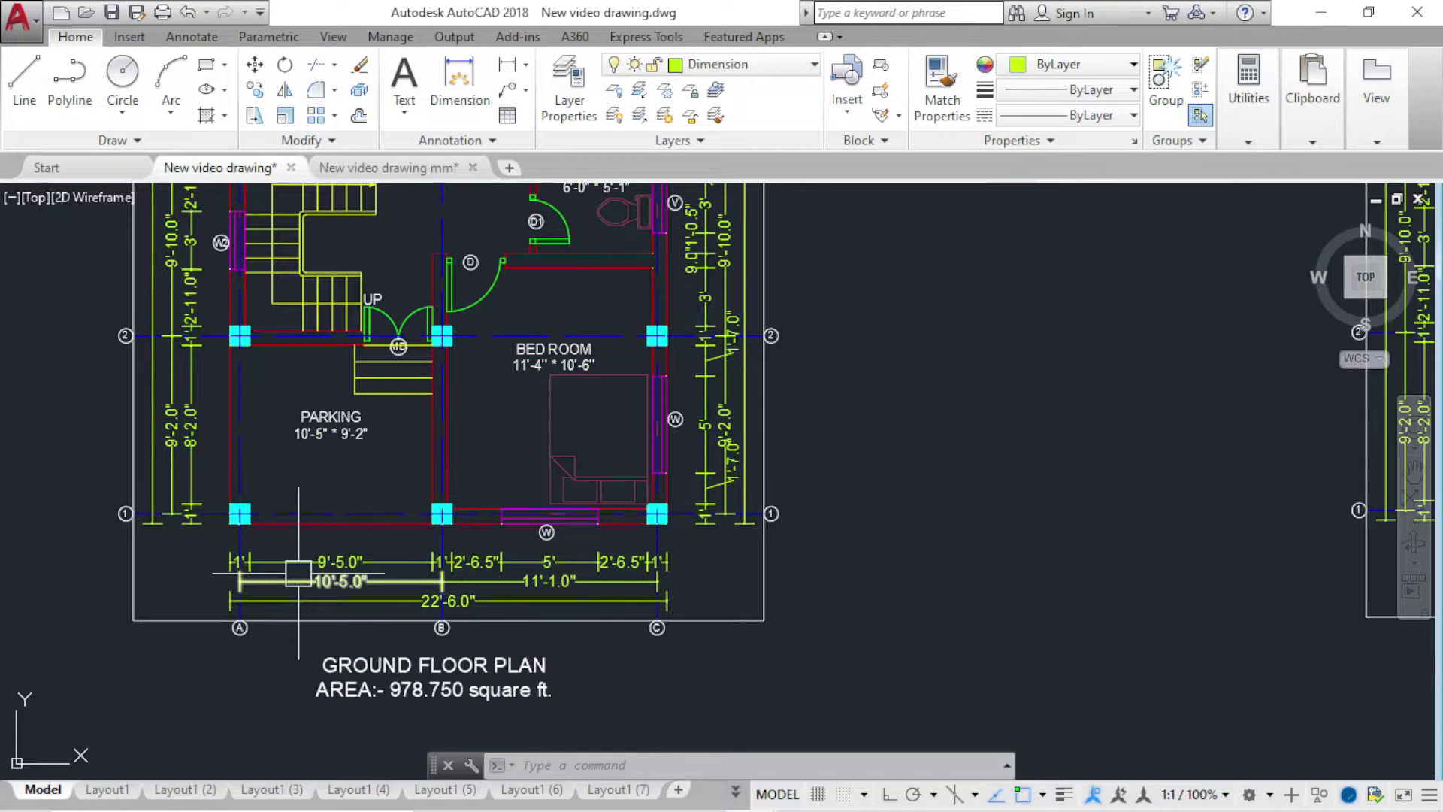
scroll(285, 574, up, 2)
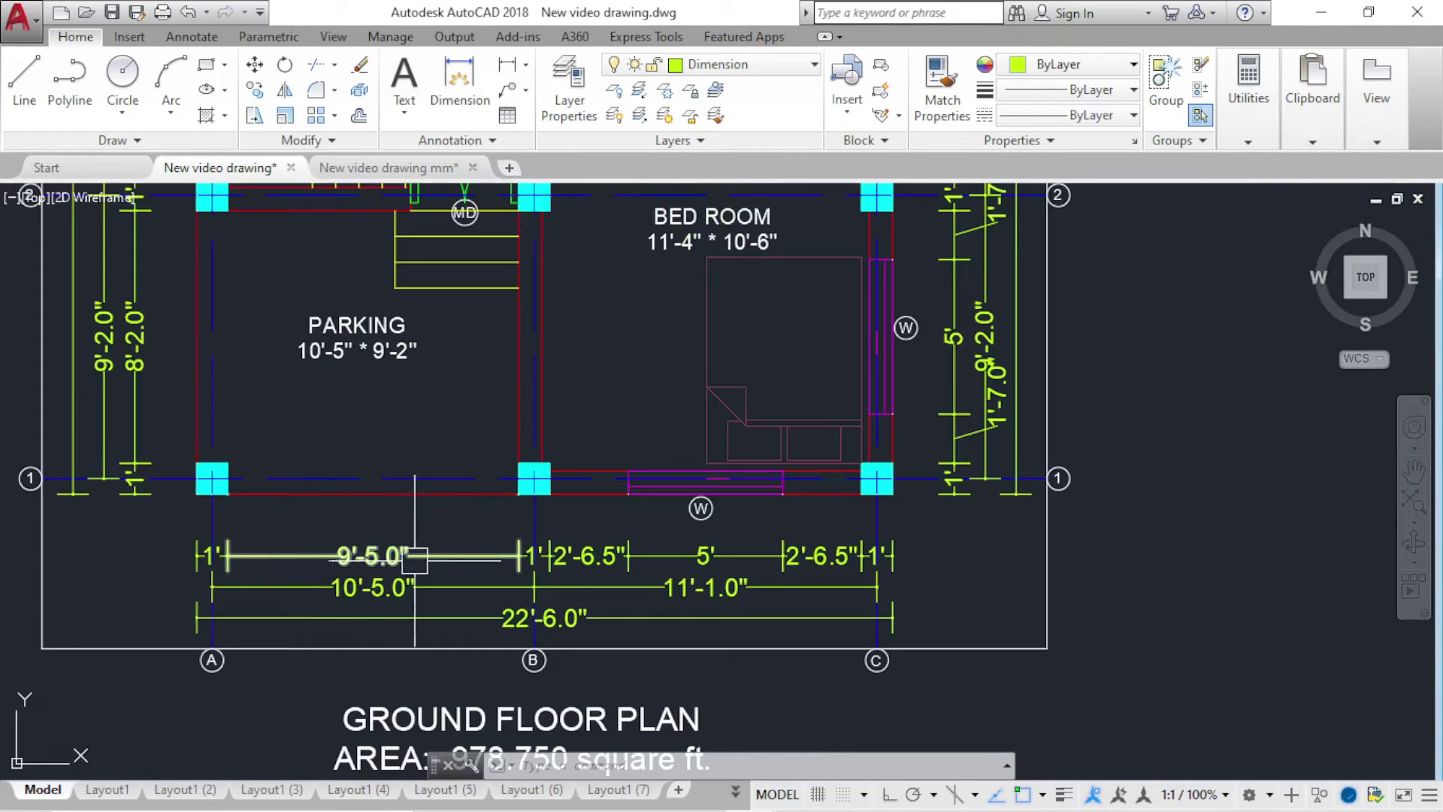
scroll(297, 565, up, 2)
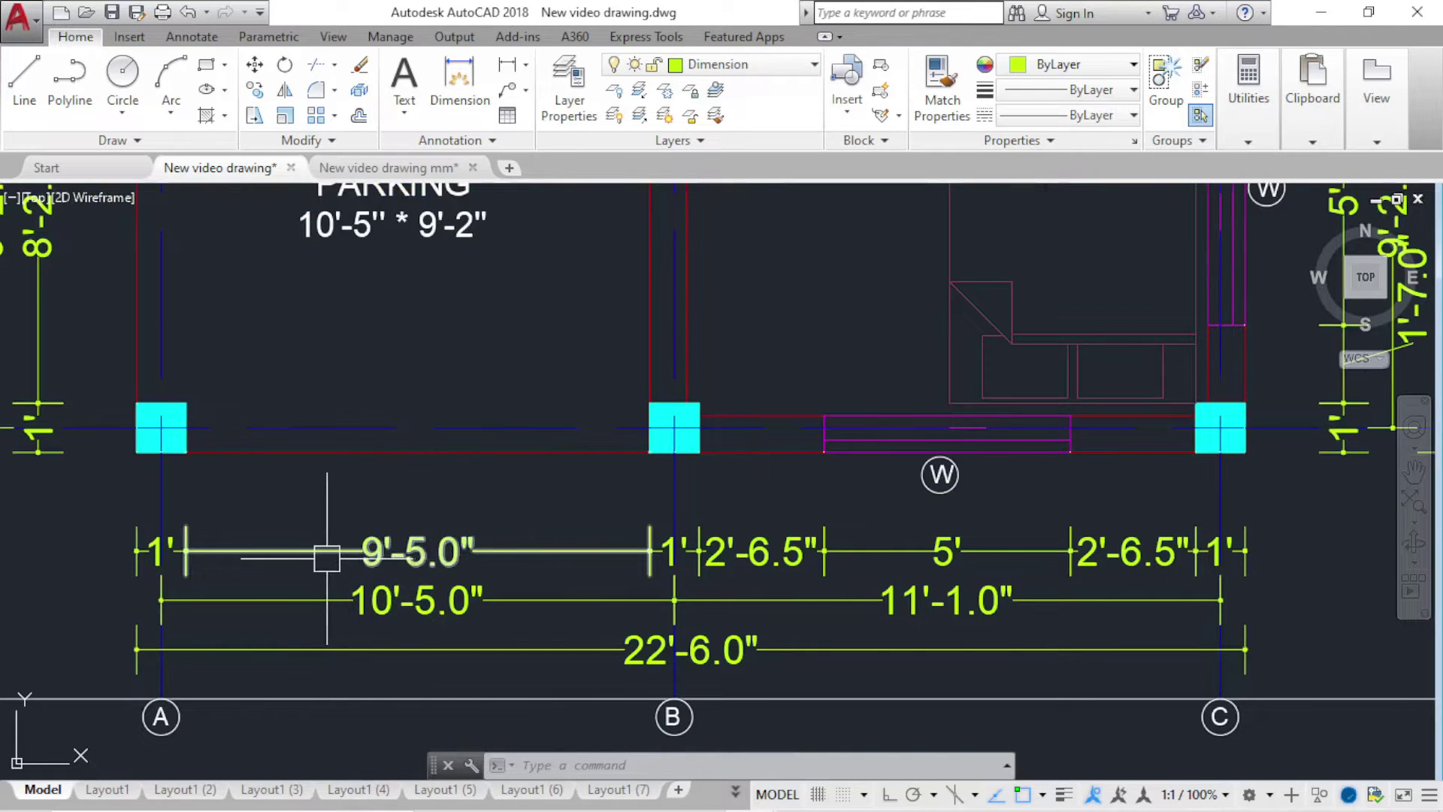
middle_drag(214, 580, 406, 568)
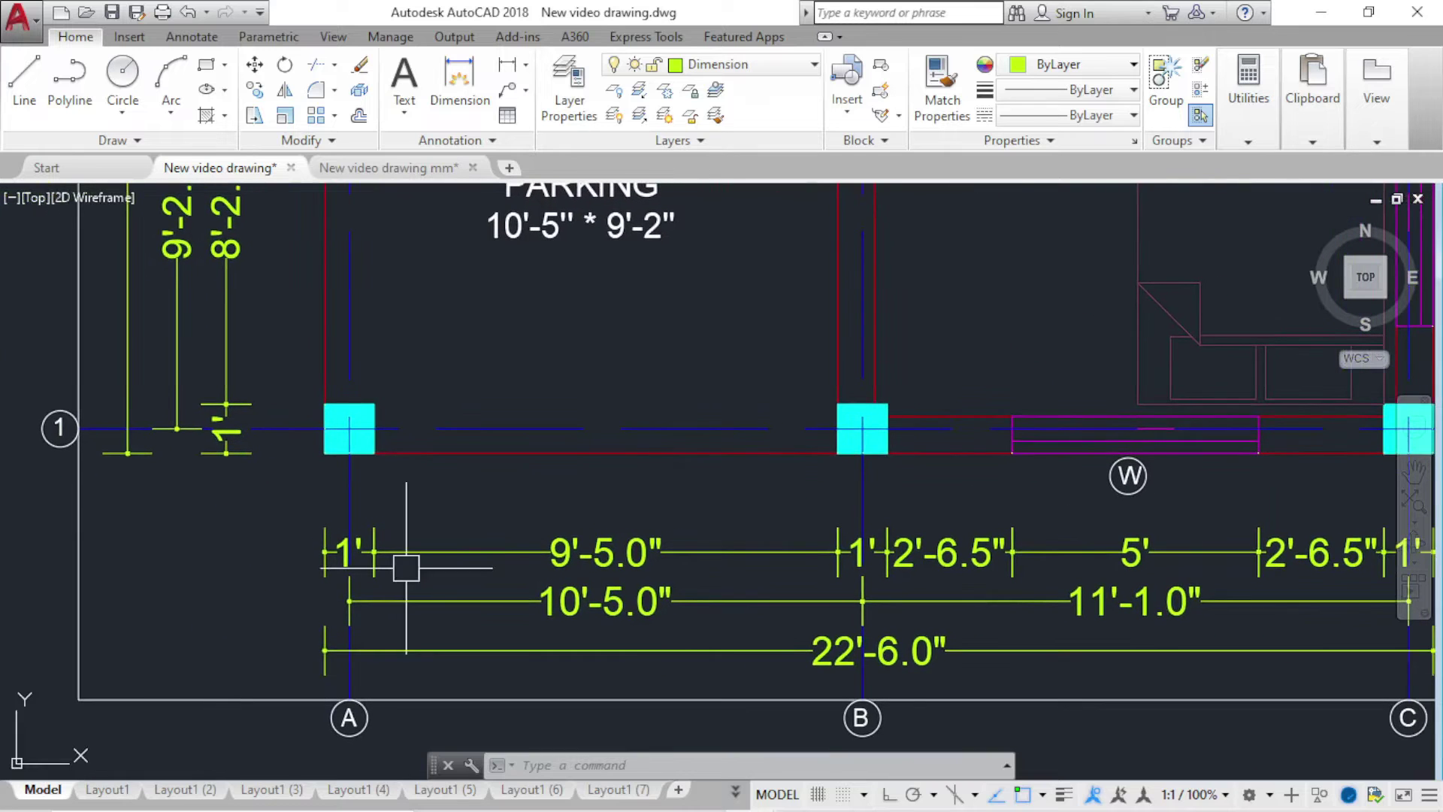
scroll(343, 569, down, 6)
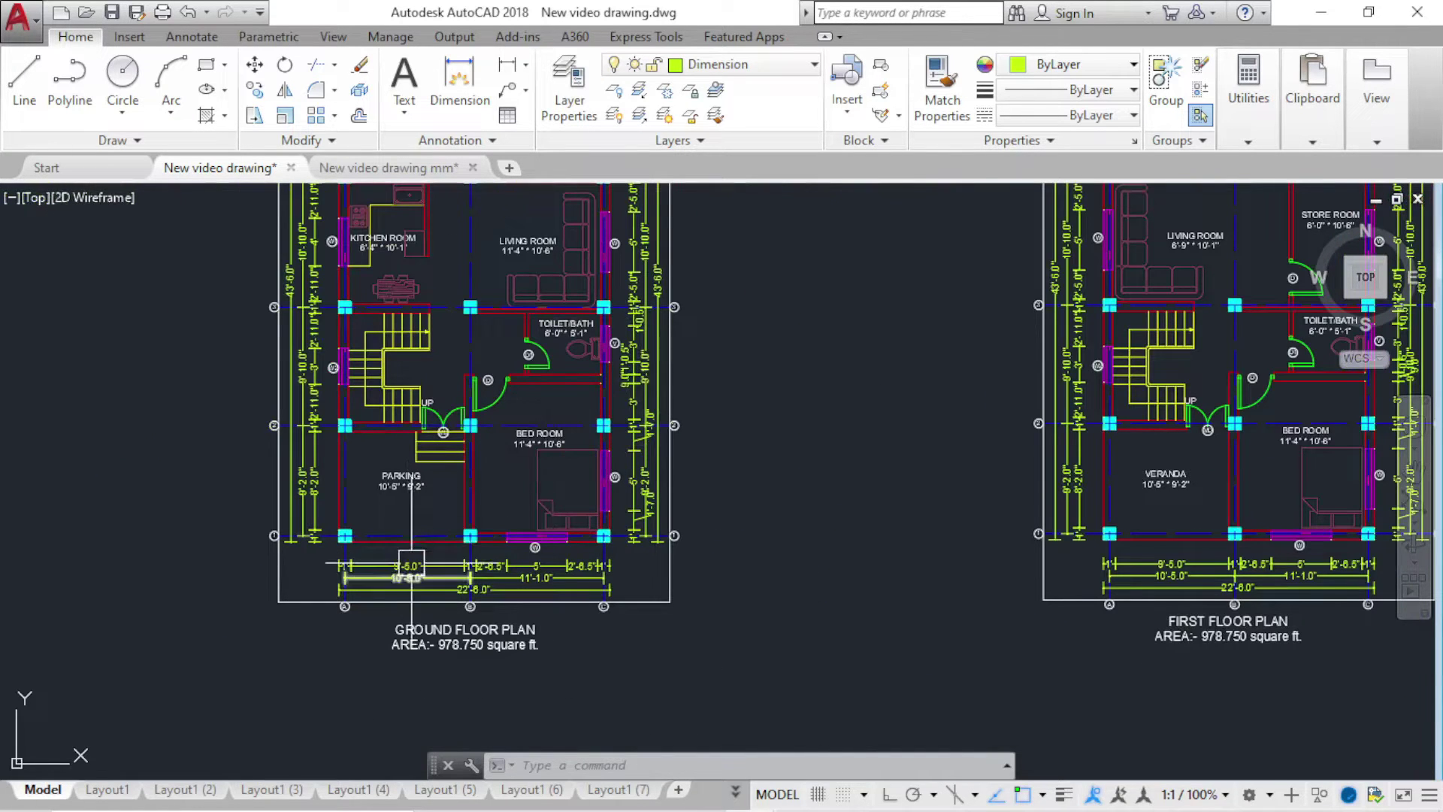
scroll(412, 562, up, 4)
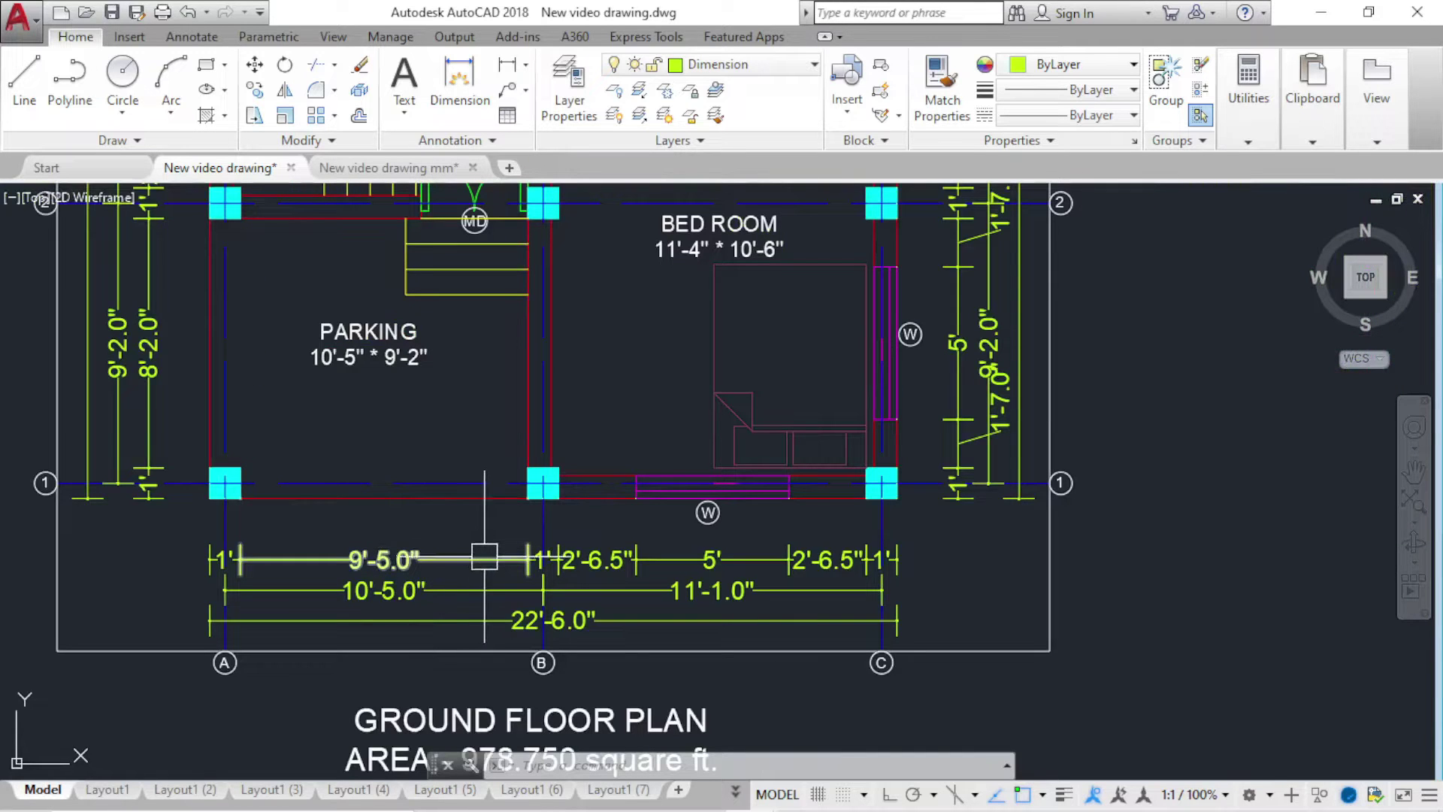
middle_drag(473, 561, 427, 371)
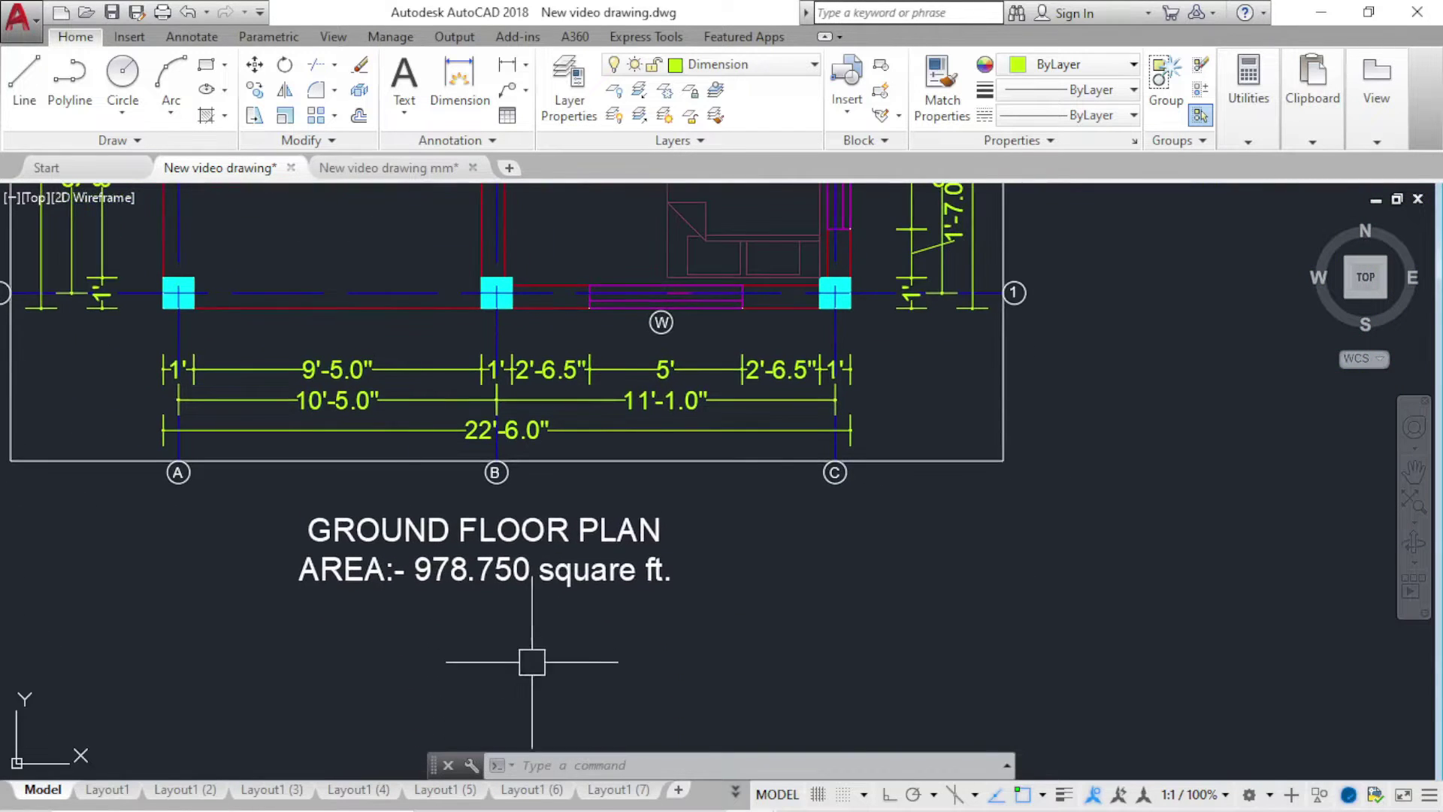
scroll(530, 640, down, 4)
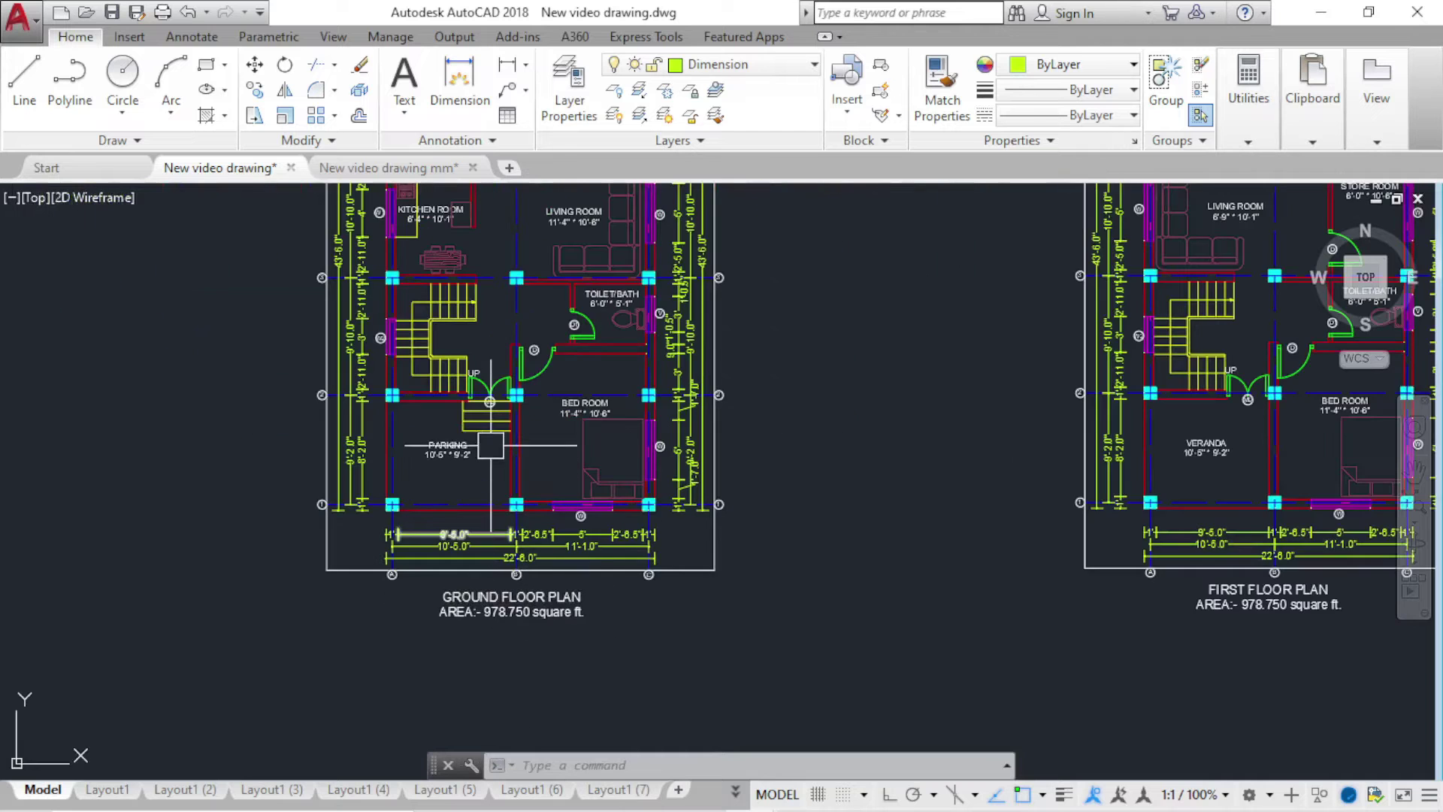
scroll(635, 404, down, 4)
middle_drag(553, 463, 509, 558)
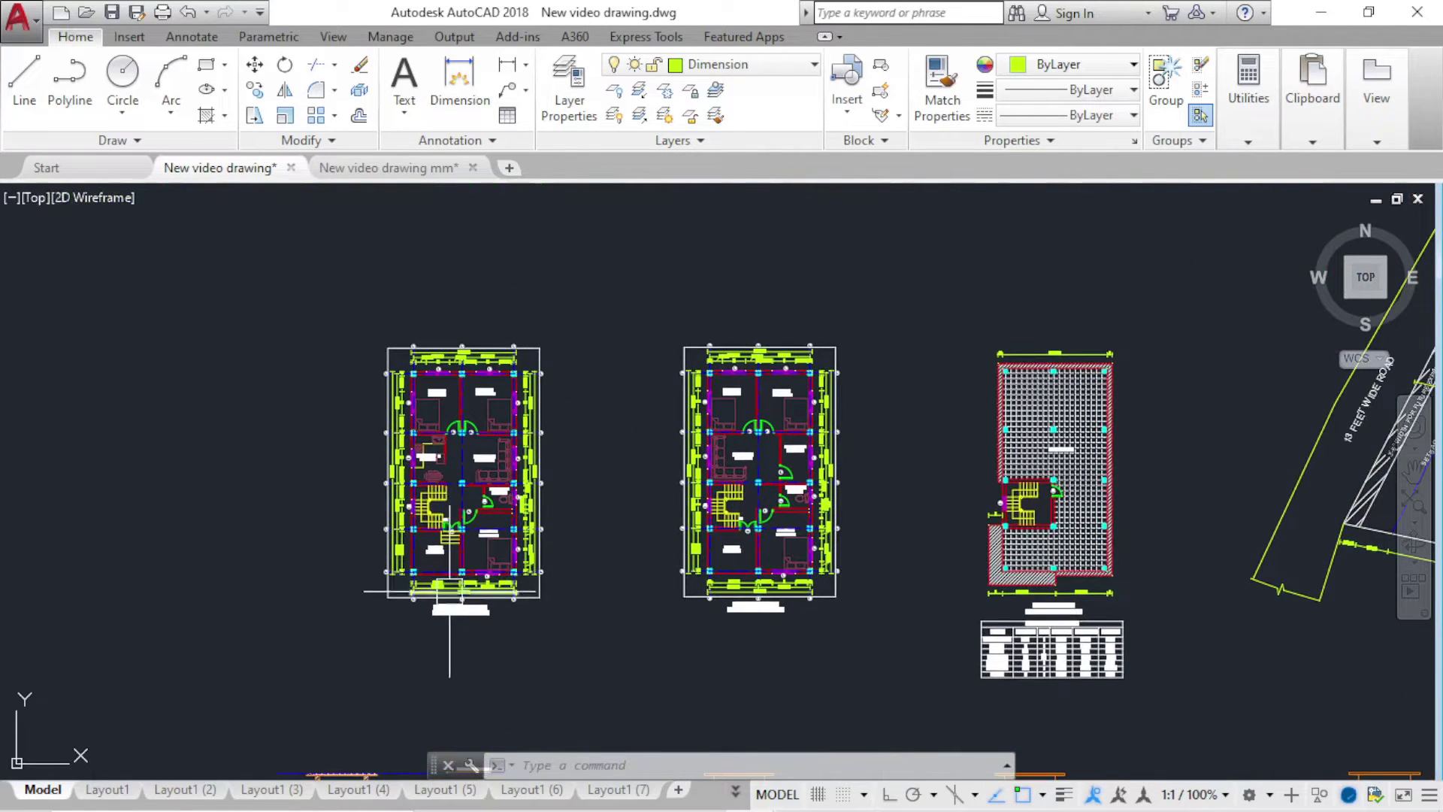
scroll(453, 592, up, 4)
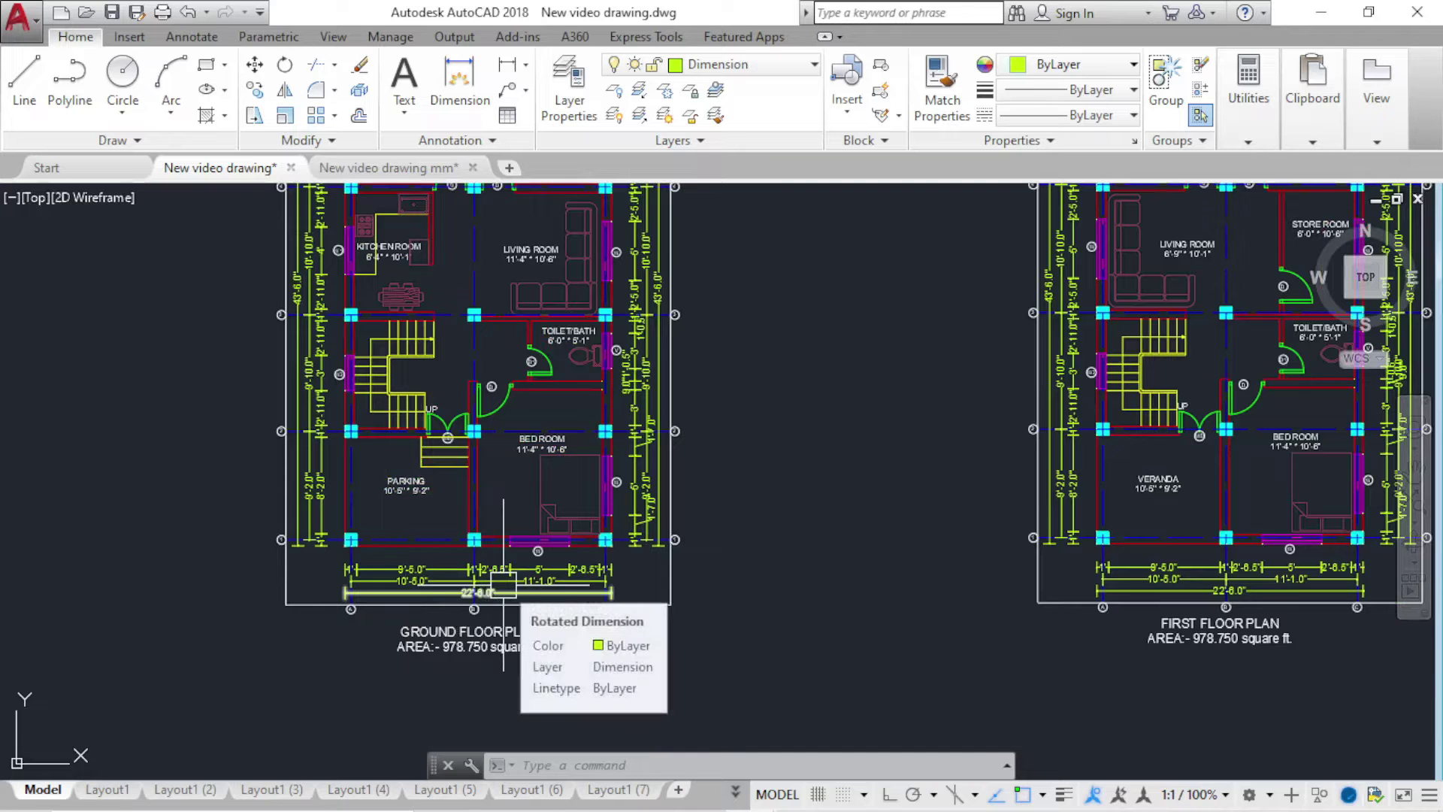
Step: Switch to New video drawing mm, zoom in on its millimetre dimensions, then zoom out
click(364, 182)
scroll(314, 398, up, 2)
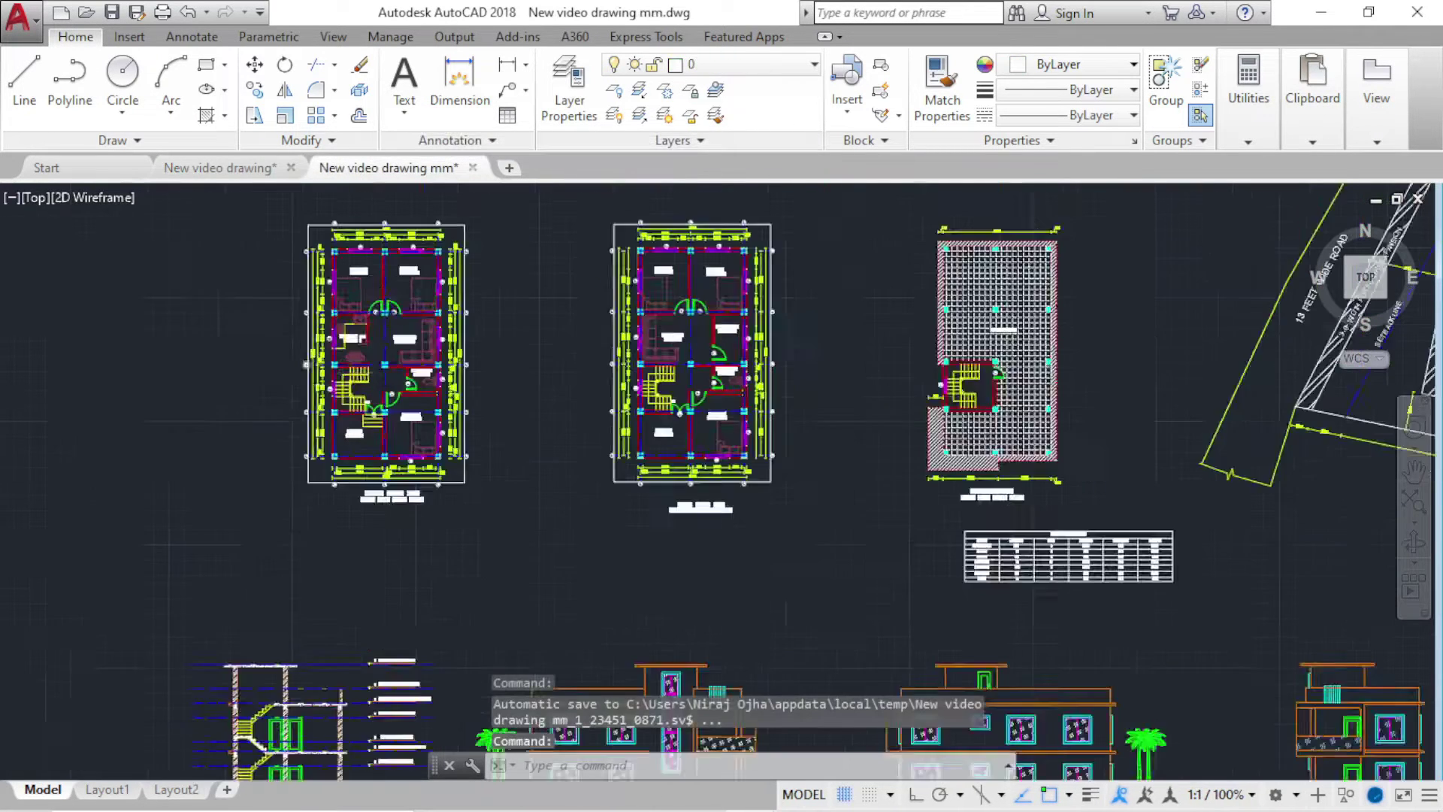
scroll(314, 398, up, 2)
scroll(338, 451, up, 2)
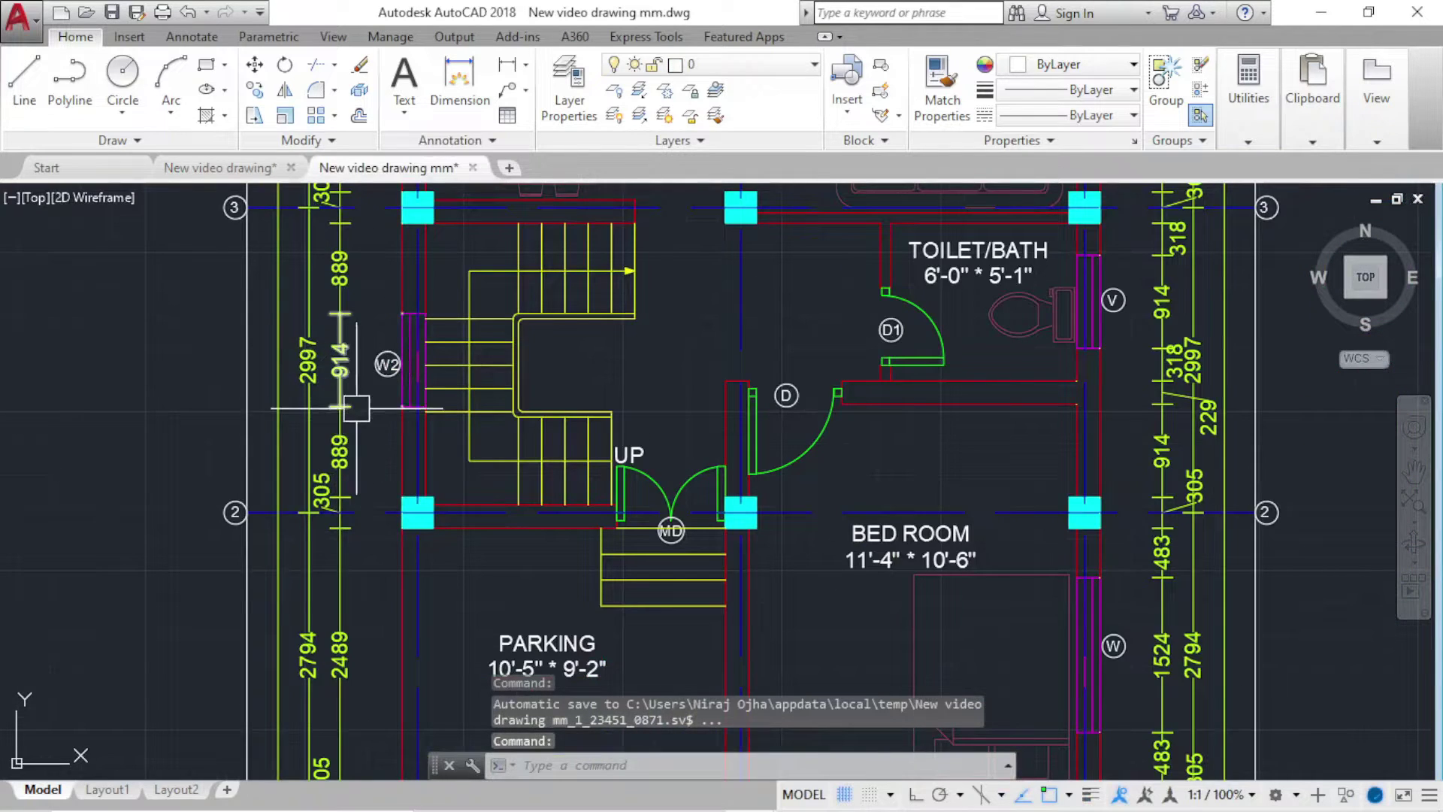
scroll(334, 294, up, 3)
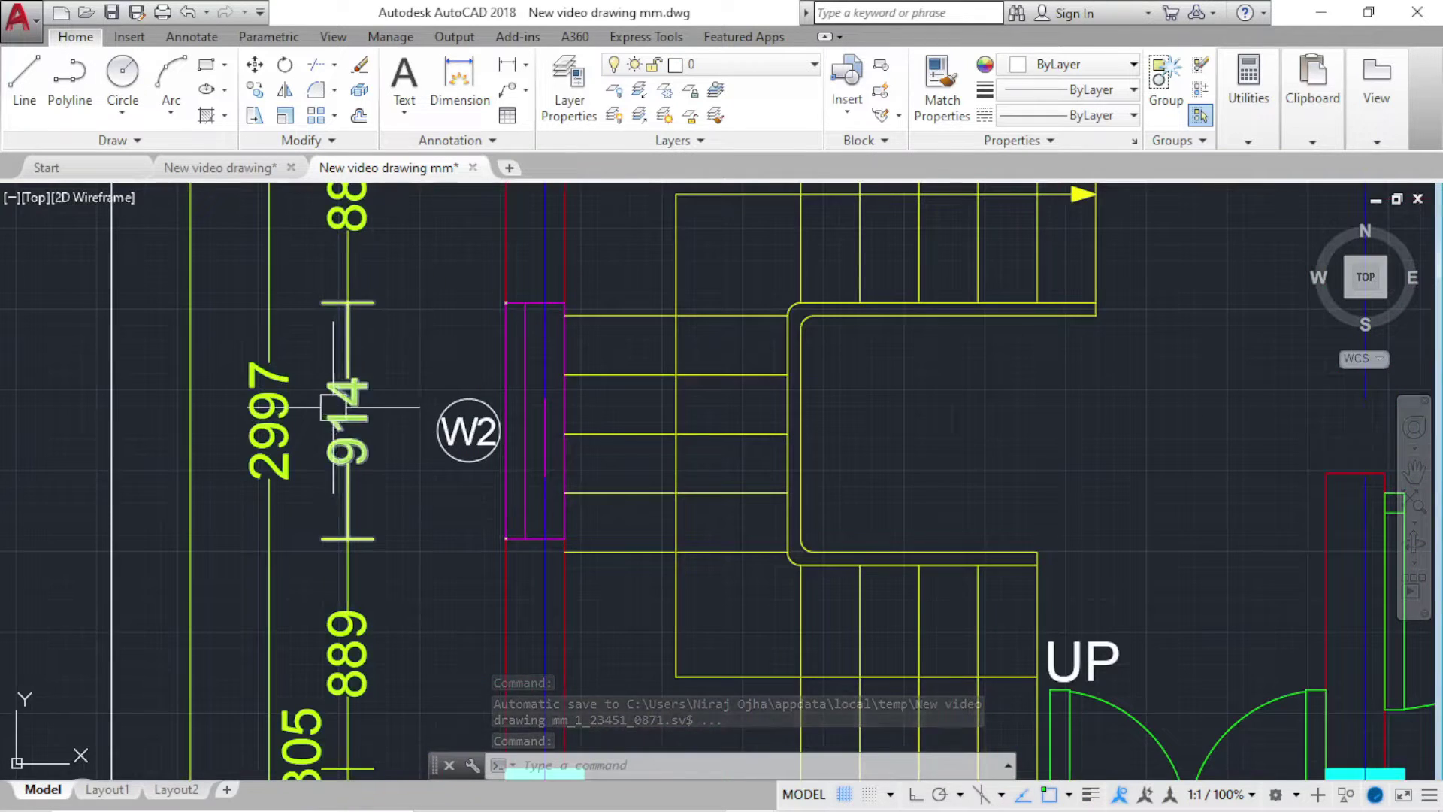
scroll(331, 406, down, 7)
scroll(331, 406, down, 5)
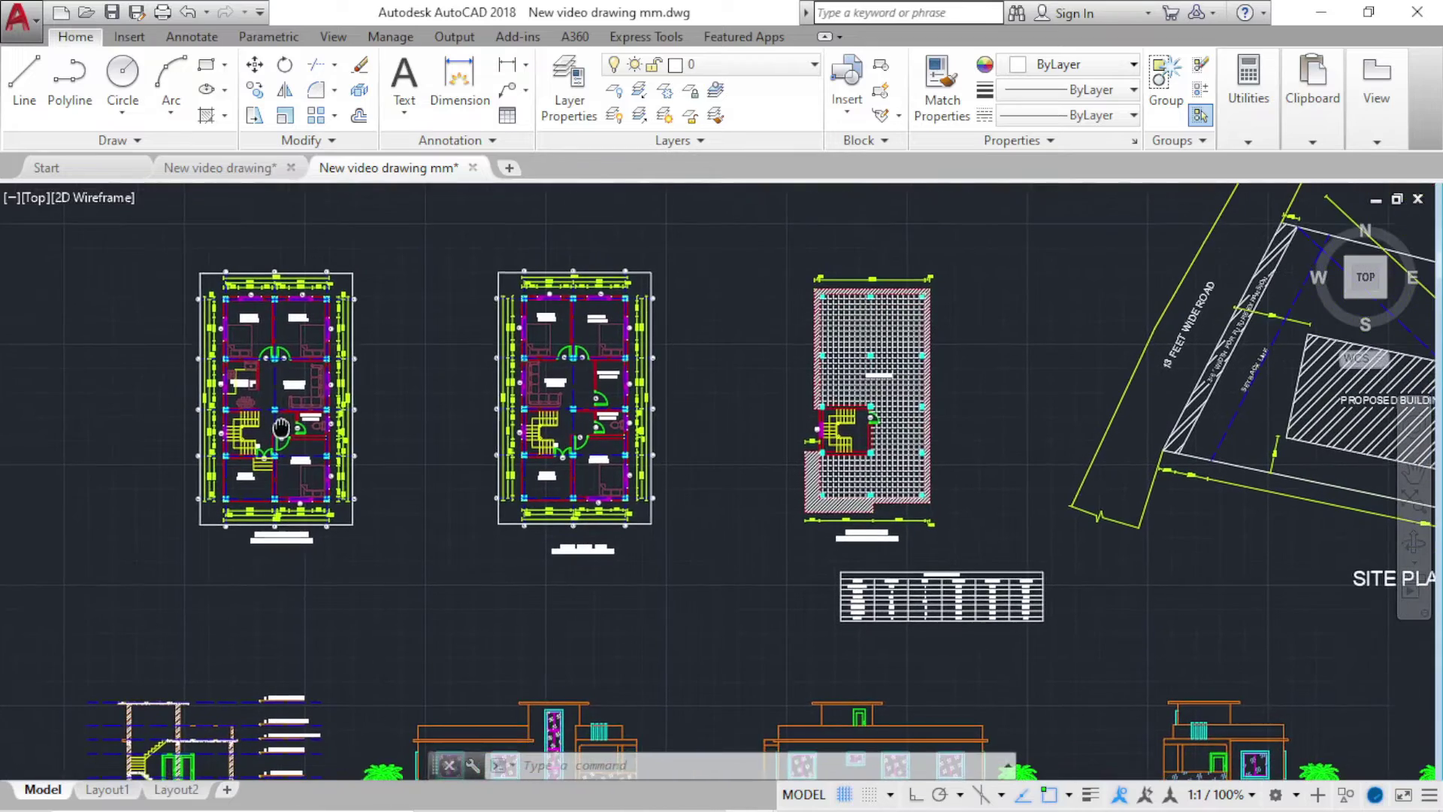
mouse_move(721, 807)
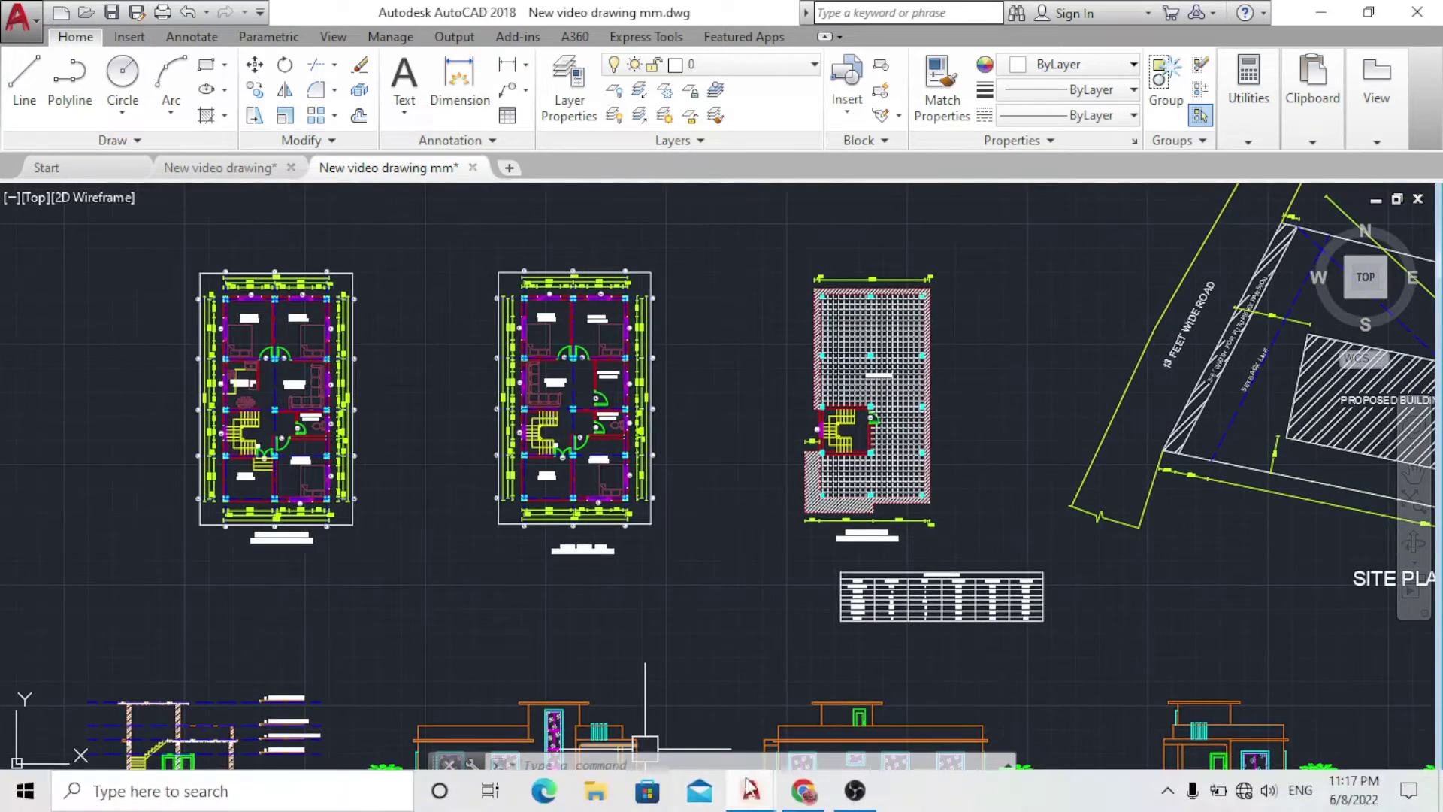
Step: Scroll down the YouTube channel's Videos list in Chrome, then return to AutoCAD
click(803, 793)
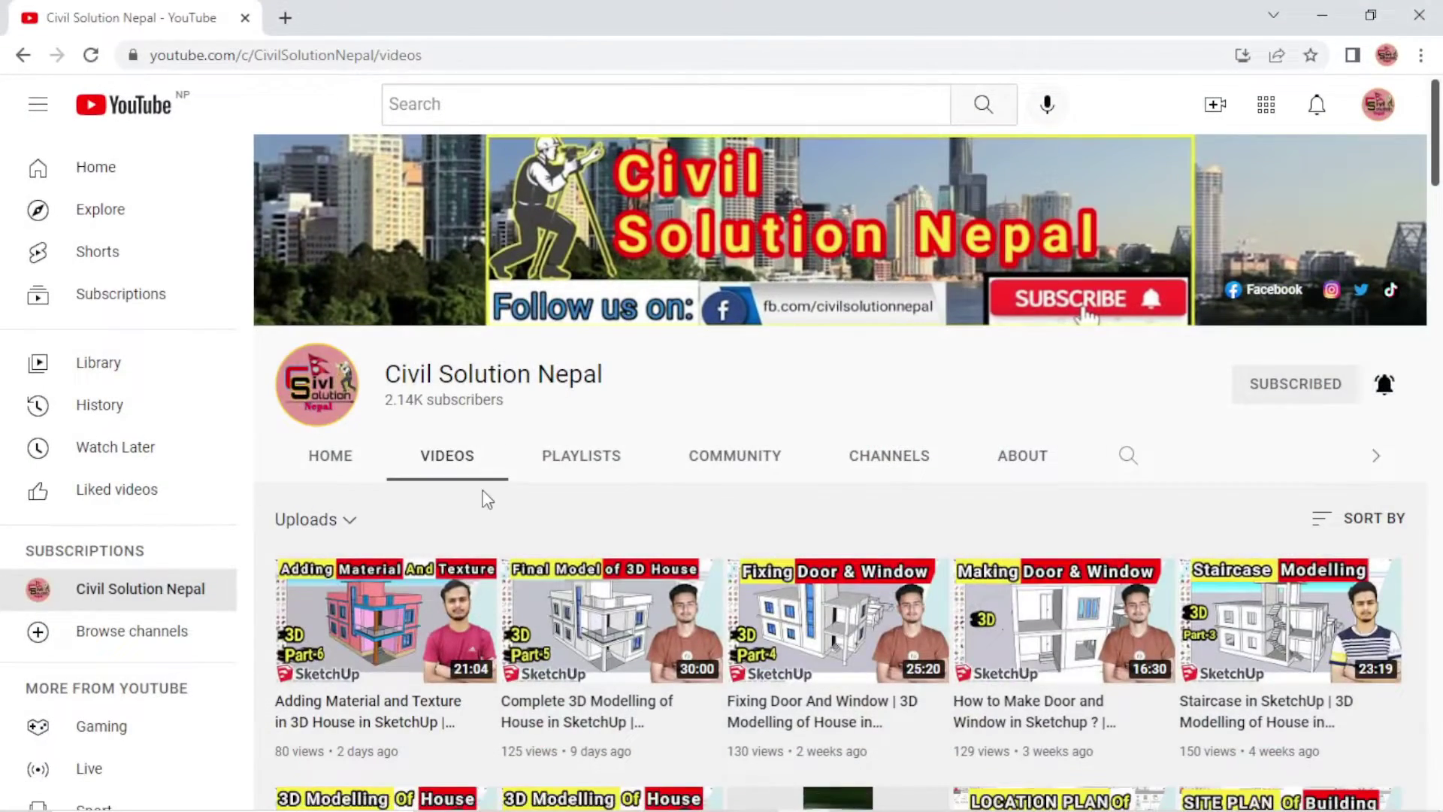
scroll(496, 504, down, 1)
scroll(493, 501, down, 5)
scroll(494, 502, down, 5)
scroll(493, 502, down, 5)
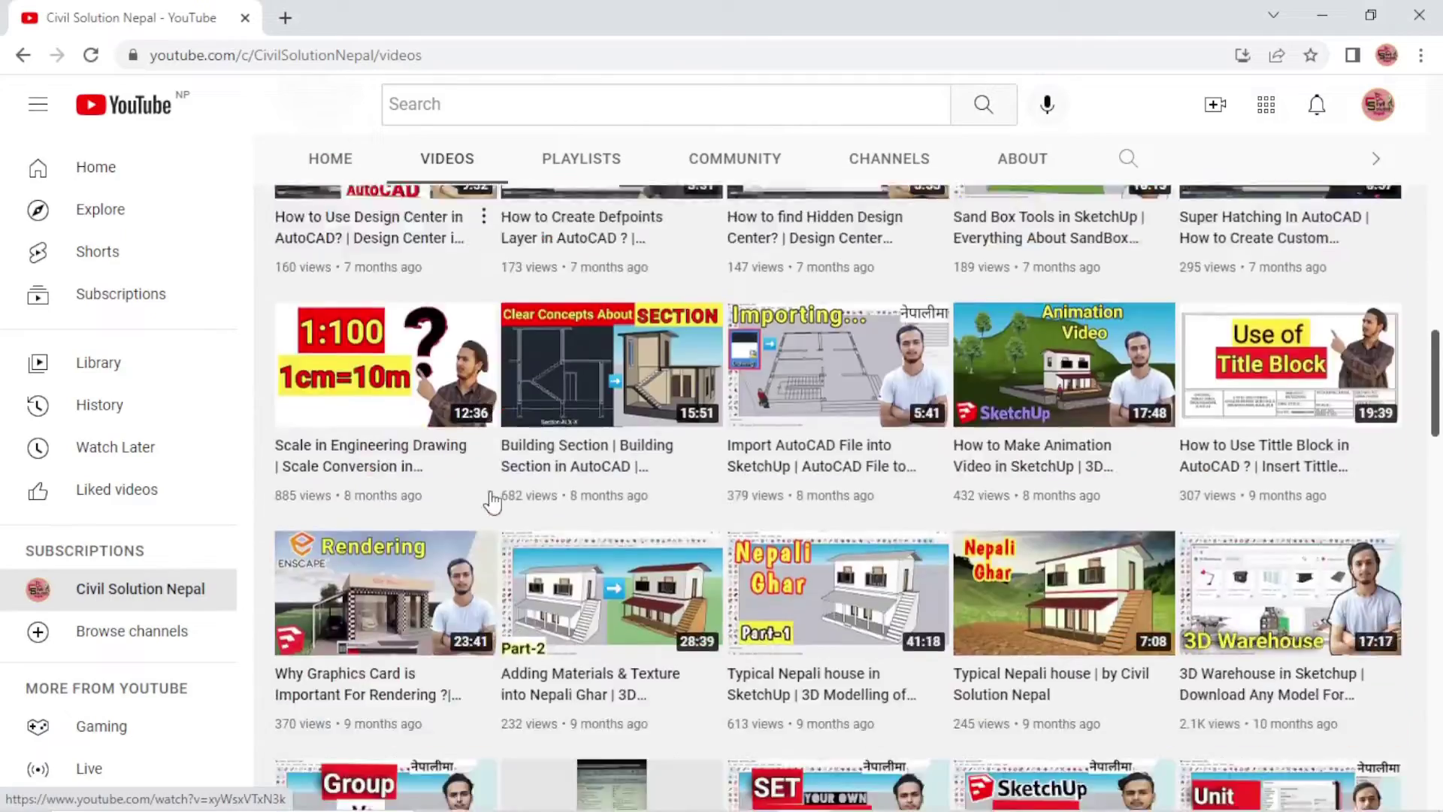
scroll(492, 504, down, 5)
scroll(492, 502, down, 4)
scroll(494, 500, down, 3)
scroll(493, 497, down, 1)
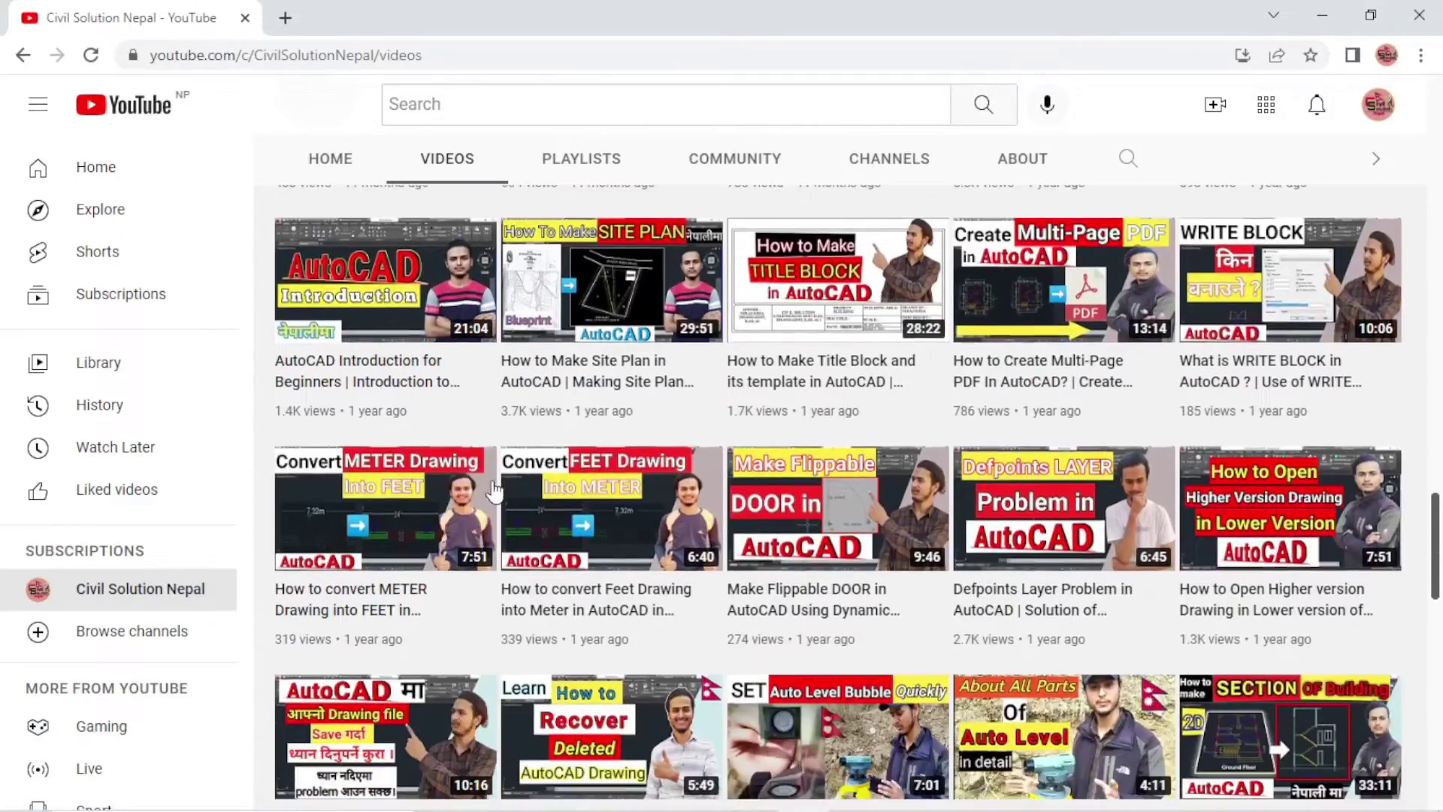
scroll(494, 493, down, 1)
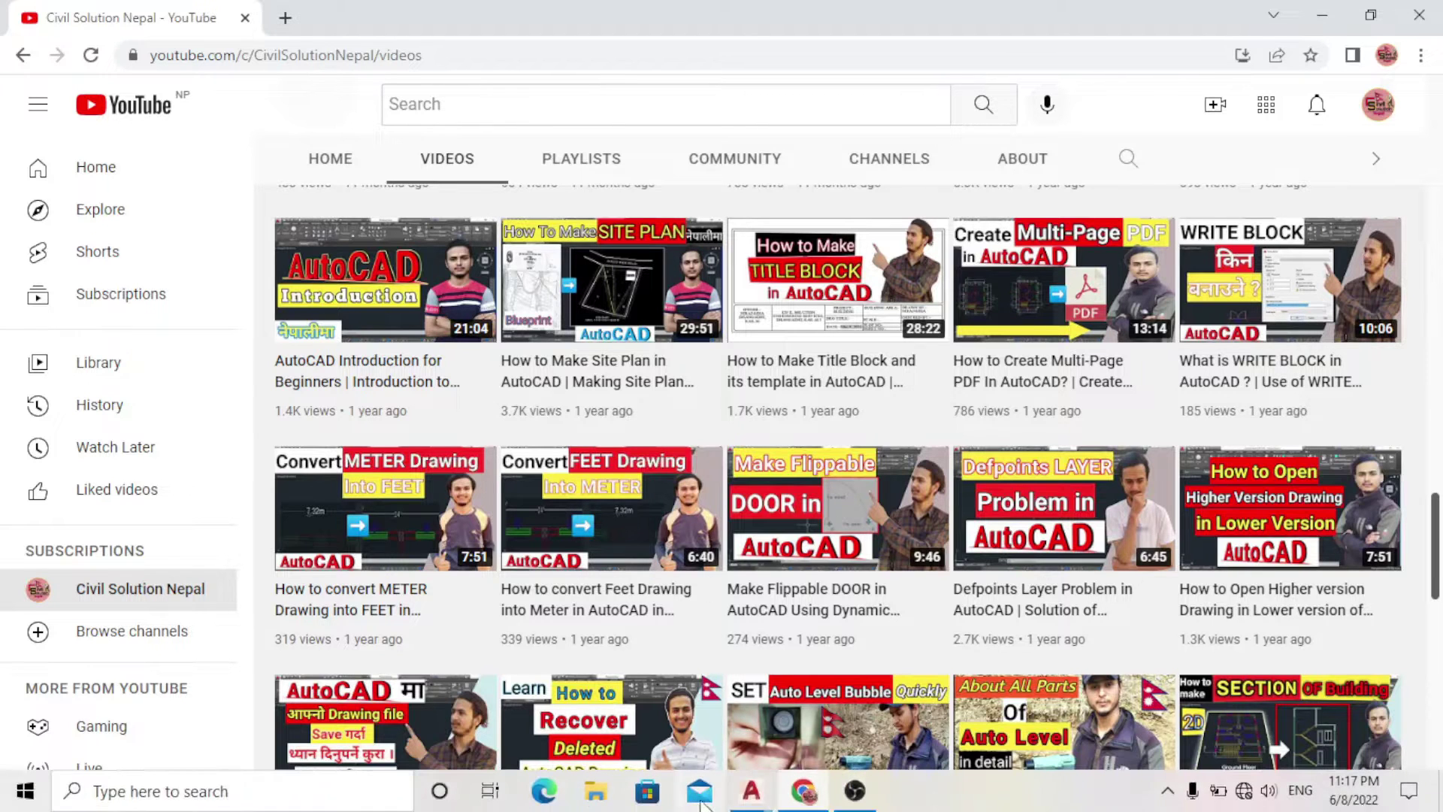
click(752, 791)
Step: In the mm drawing, keep the insertion scale at Millimeters via UN, then open Dimension Style Manager
click(648, 668)
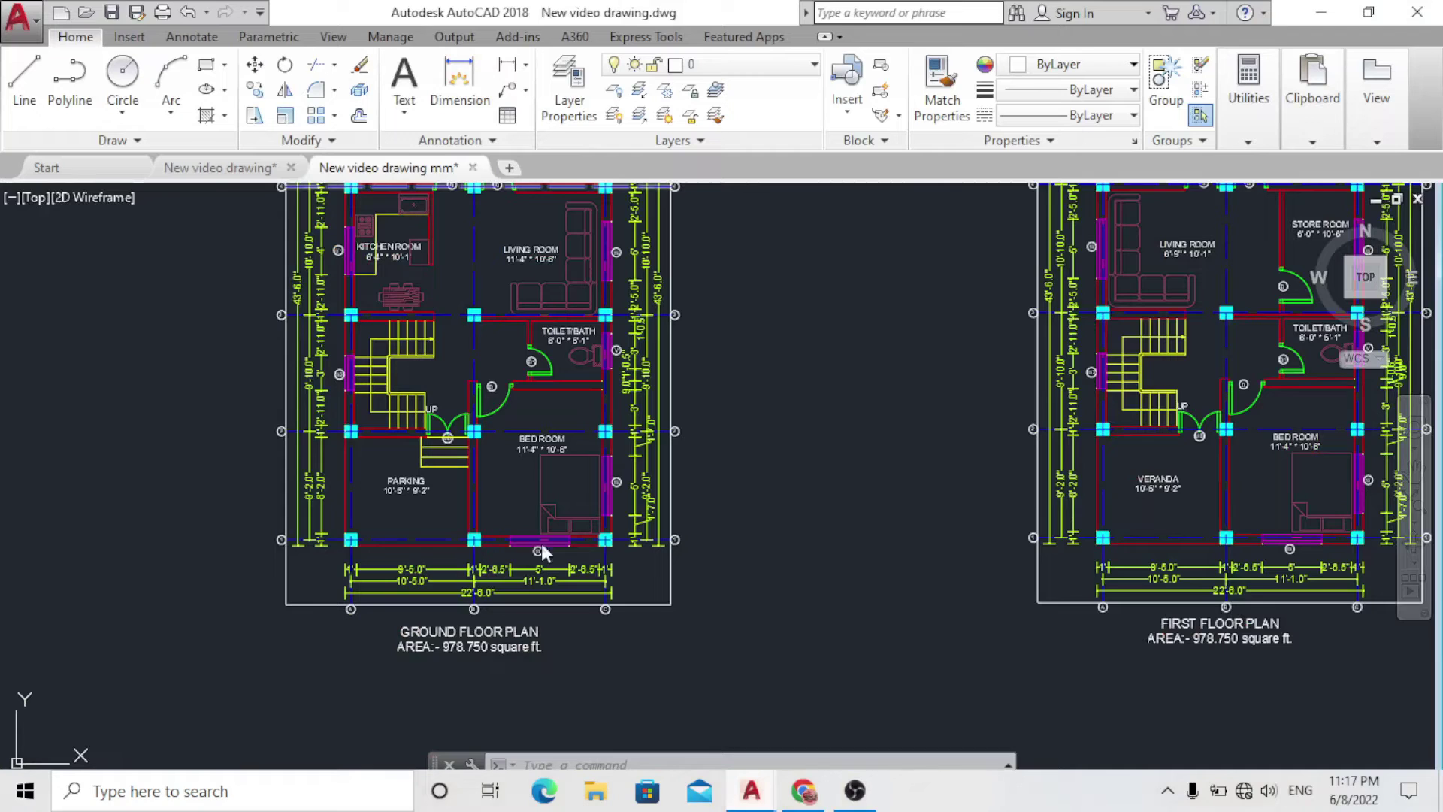
click(431, 171)
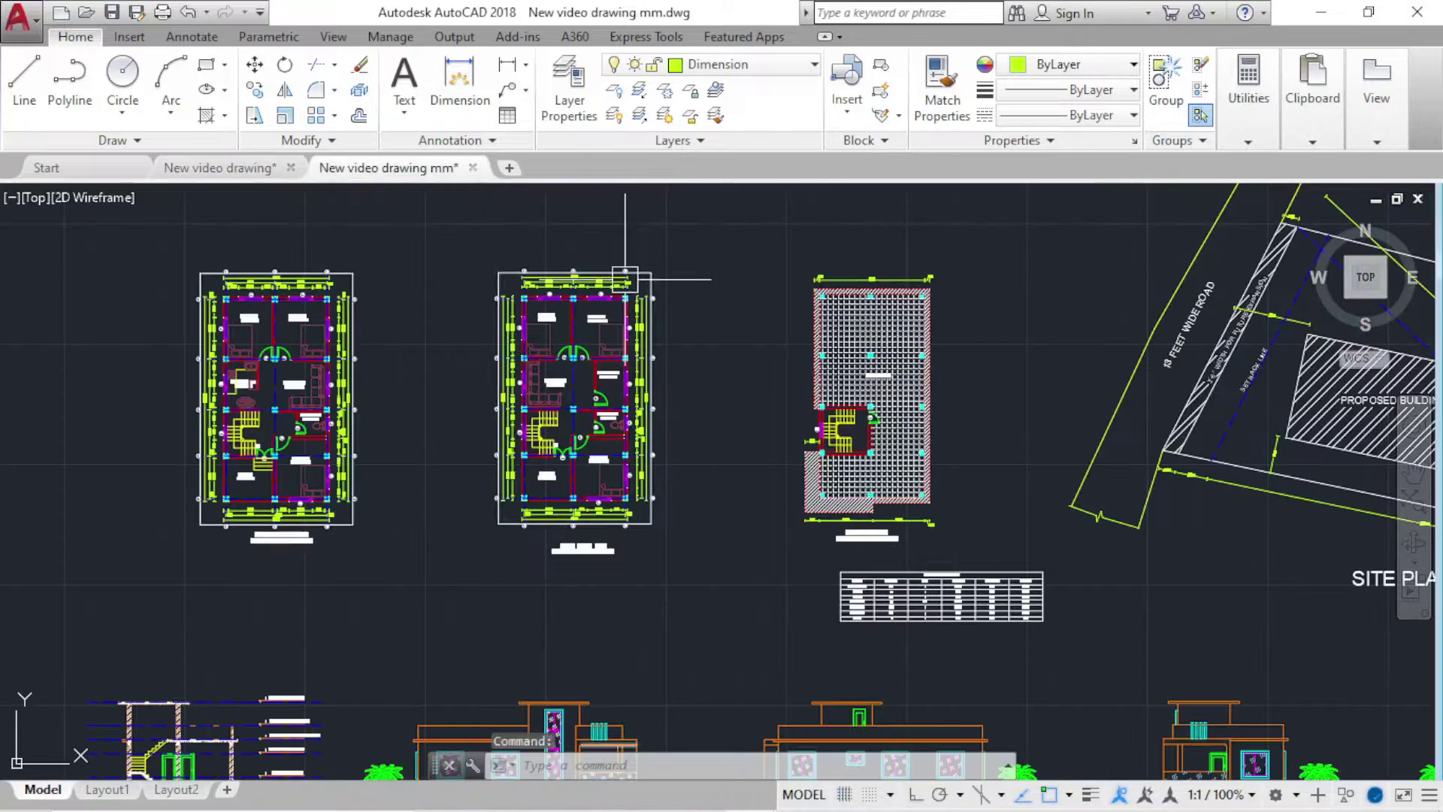
text(un)
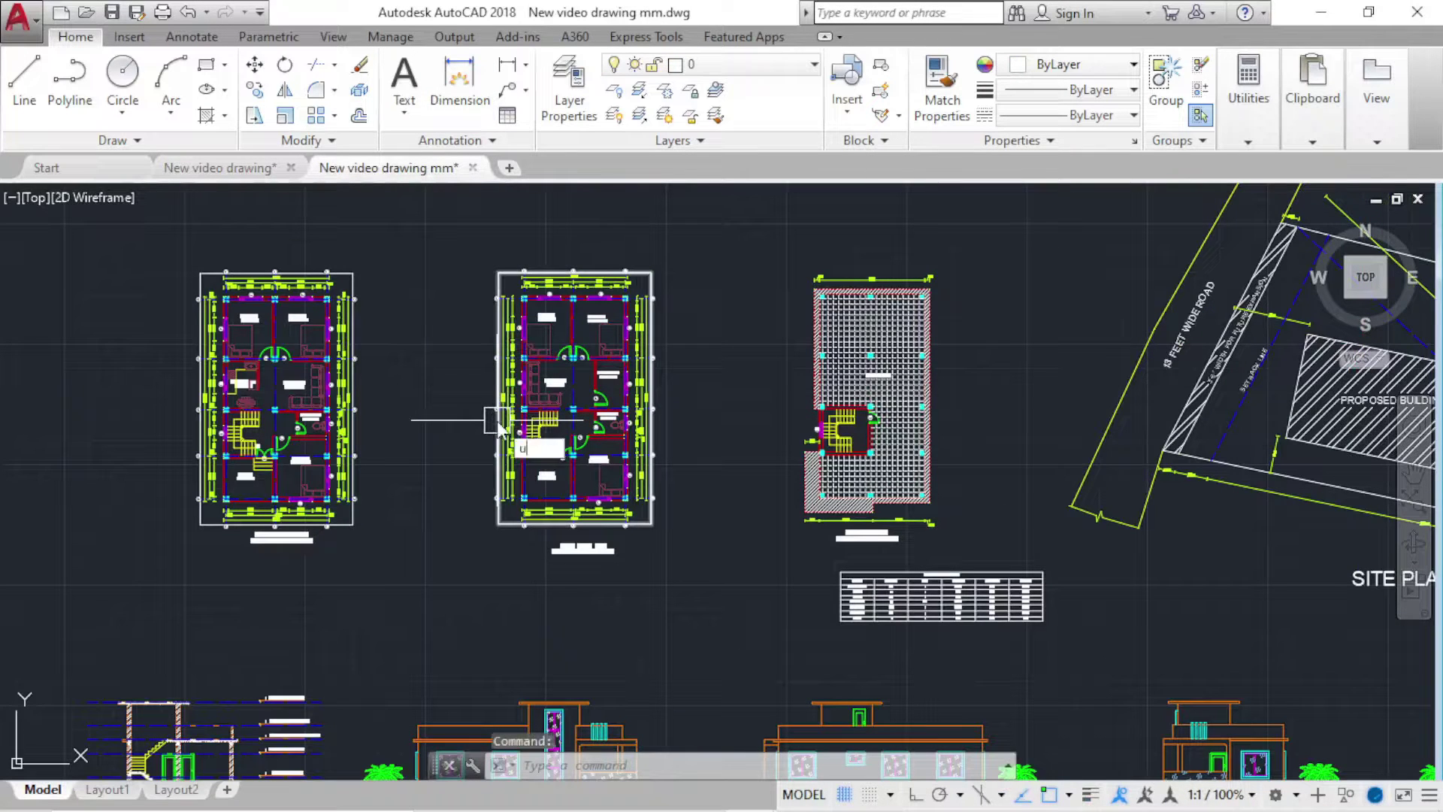
key(Return)
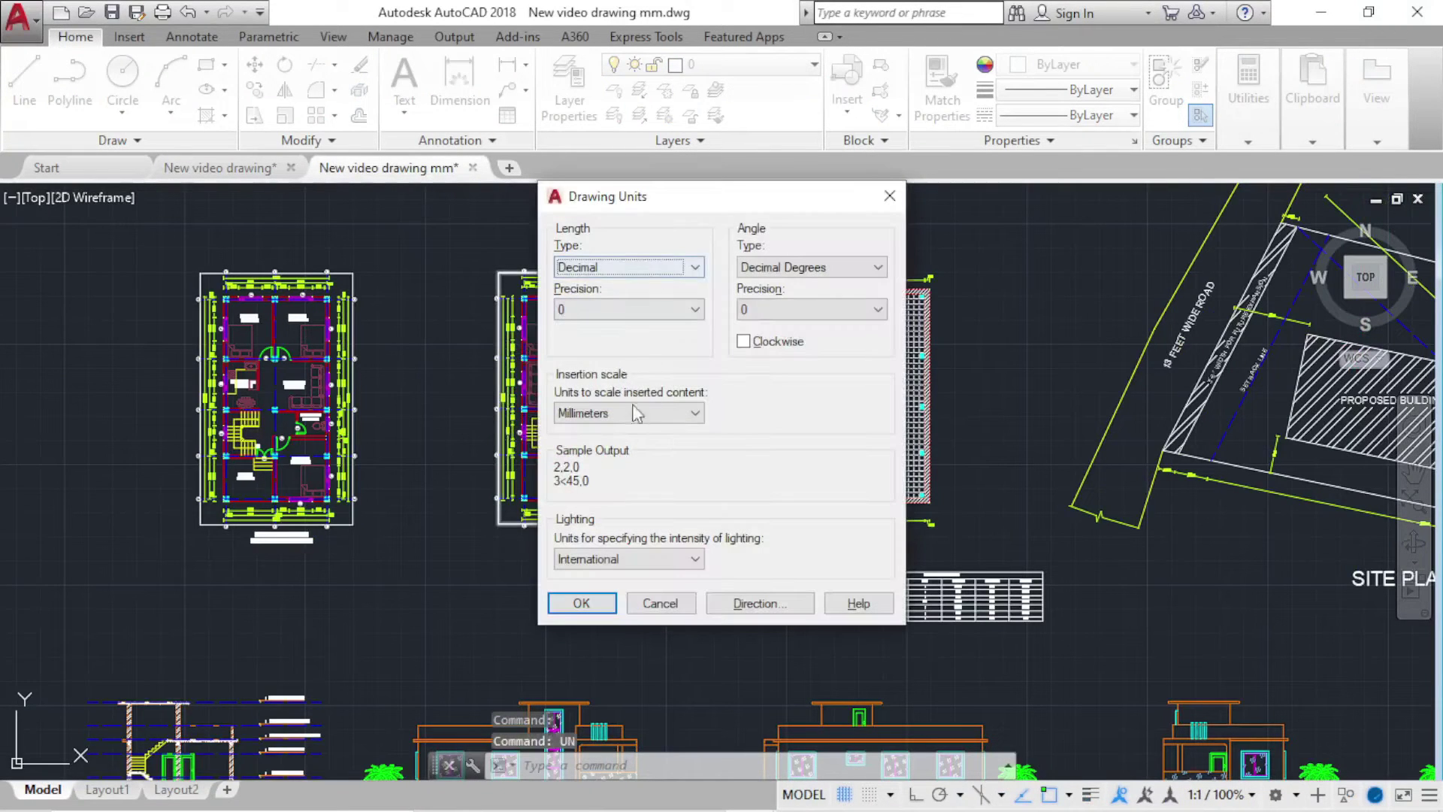
click(639, 413)
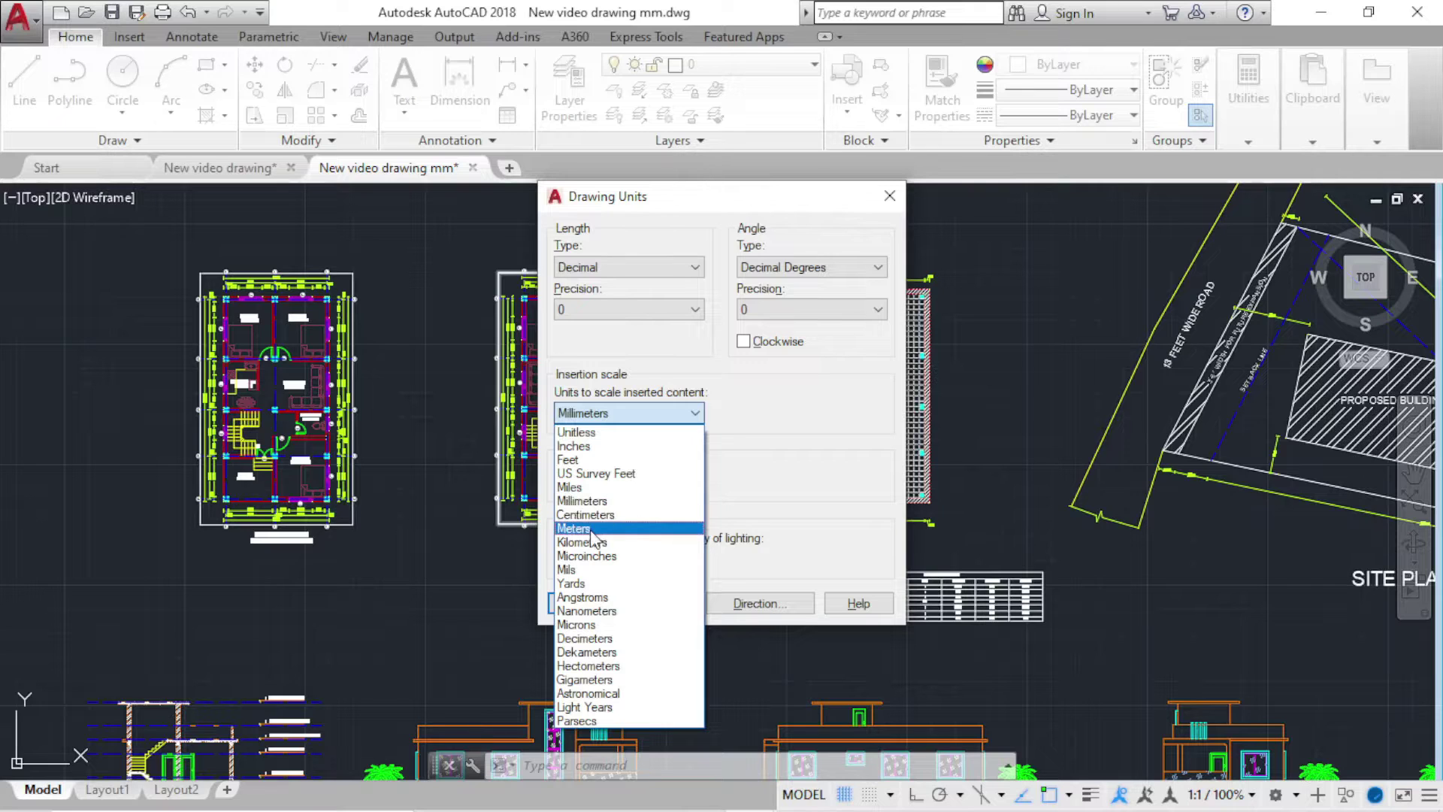
click(593, 529)
click(622, 415)
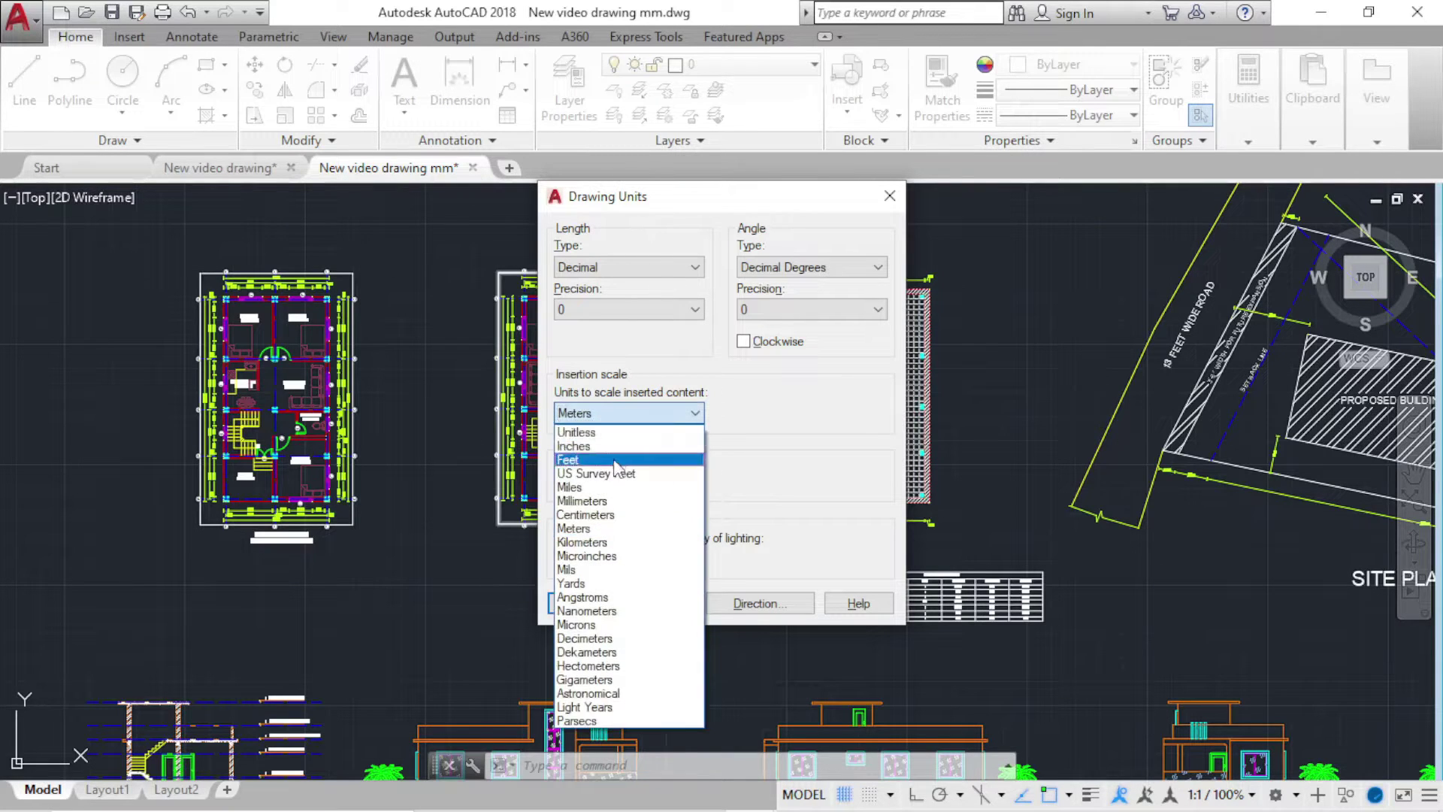
click(602, 511)
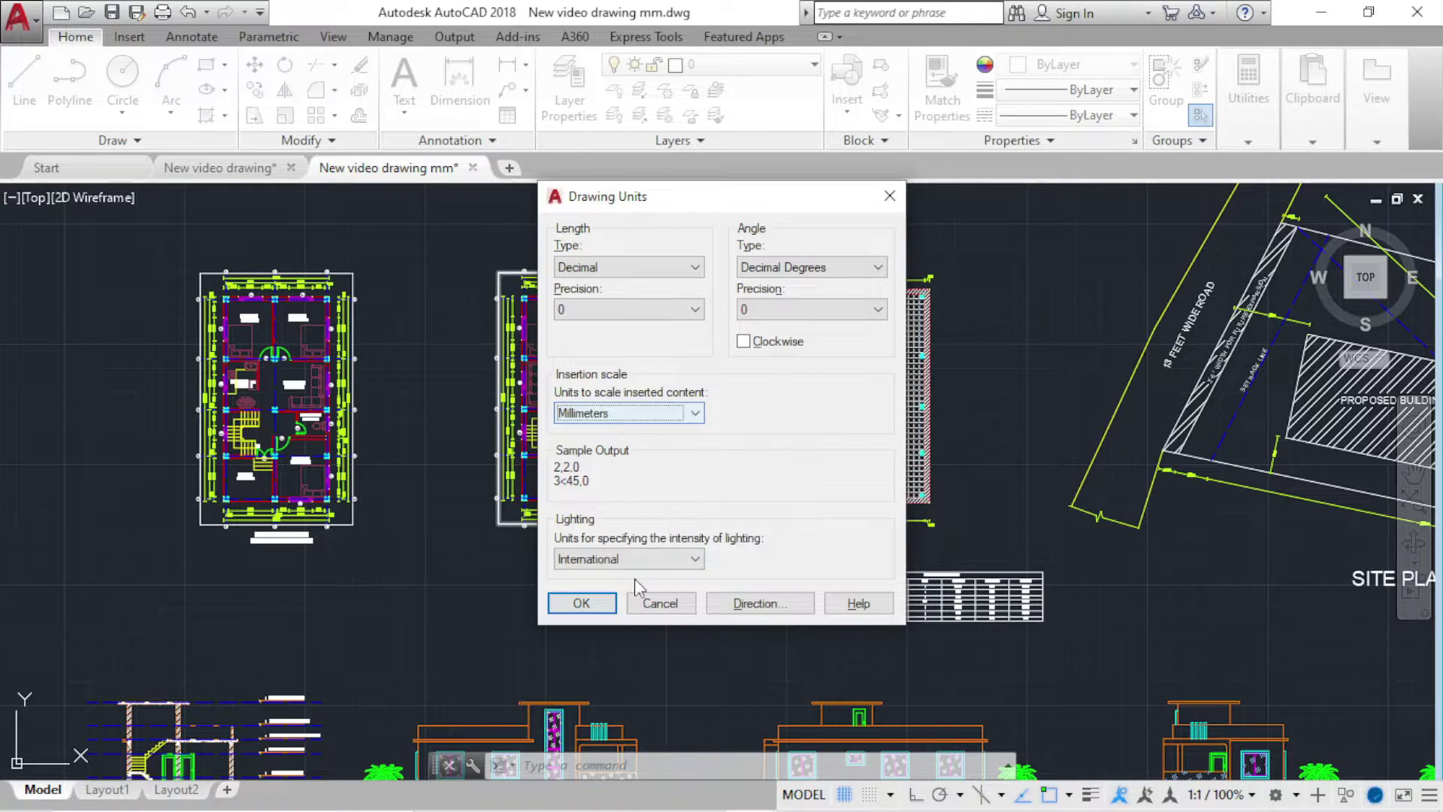
click(651, 603)
text(d)
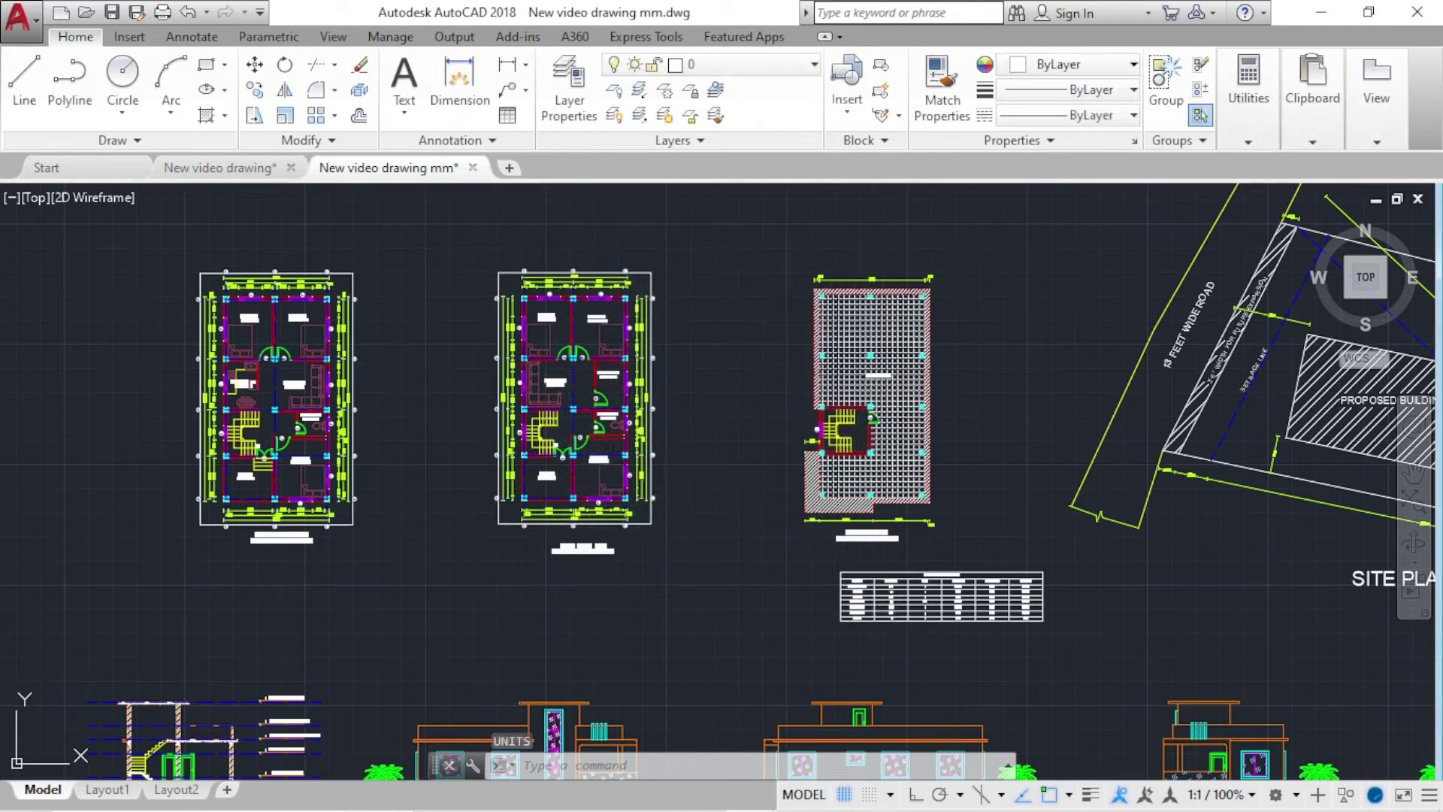
key(Return)
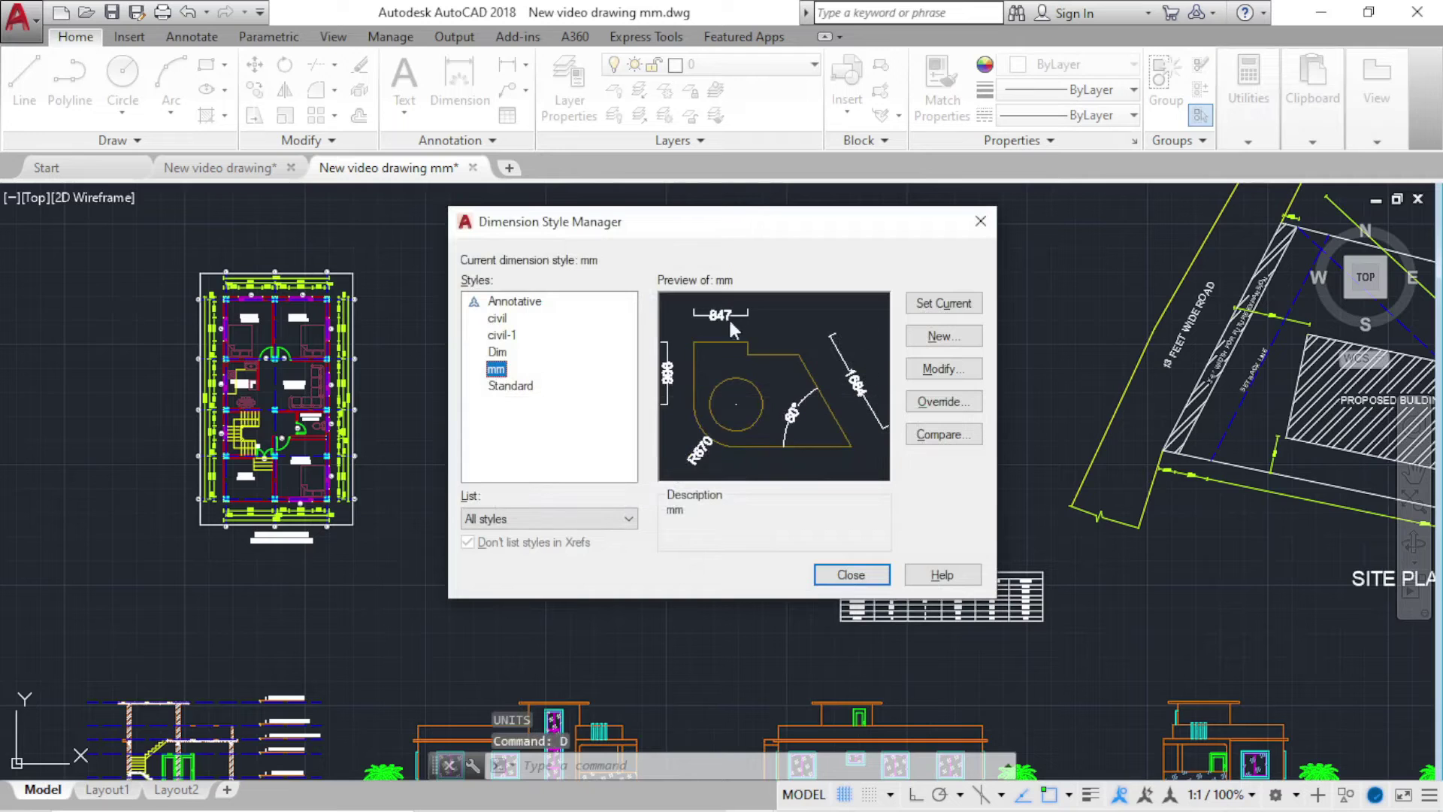
Step: Review the mm style's Primary Units, Text, Symbols and Arrows, and Lines settings, closing both dialogs unchanged
click(966, 373)
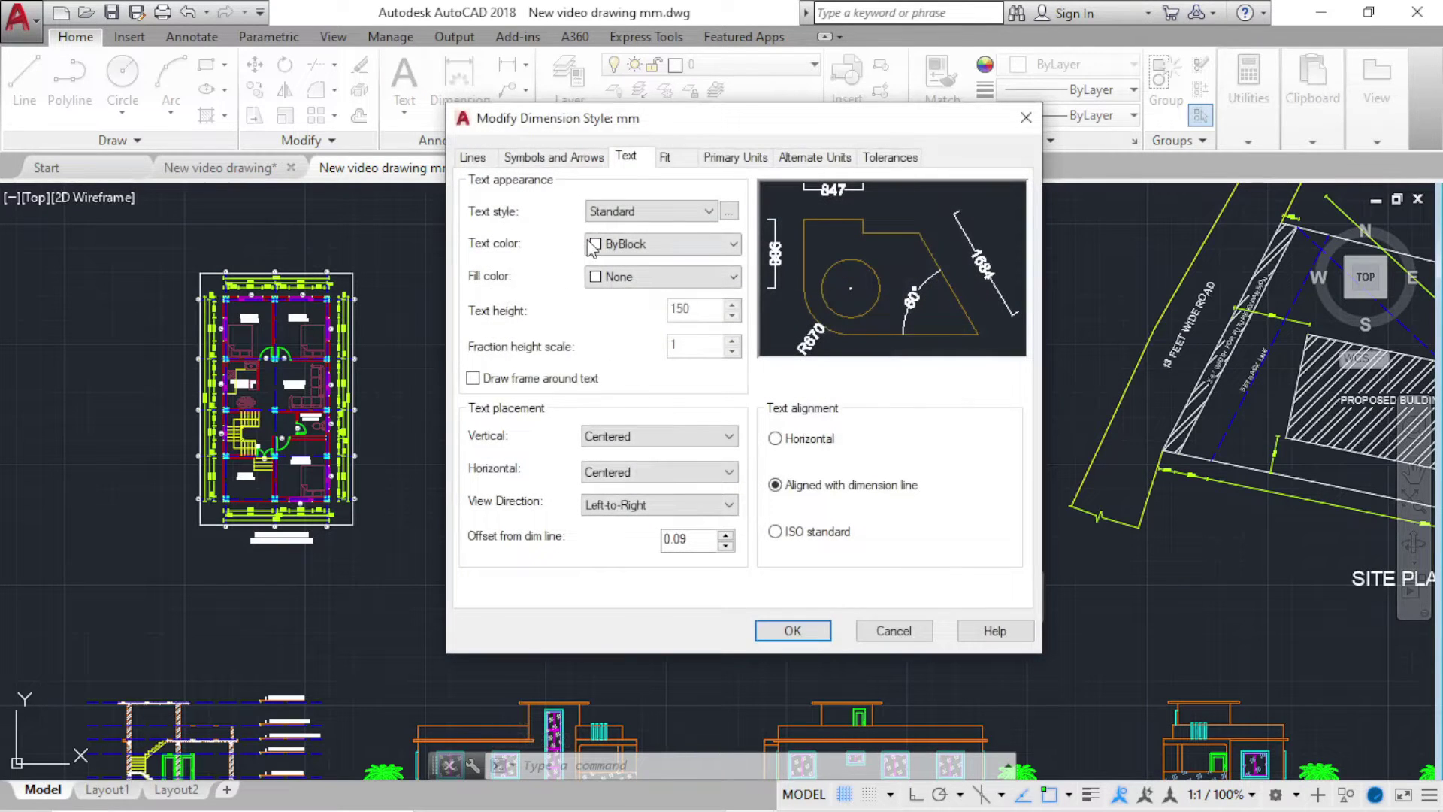
click(725, 167)
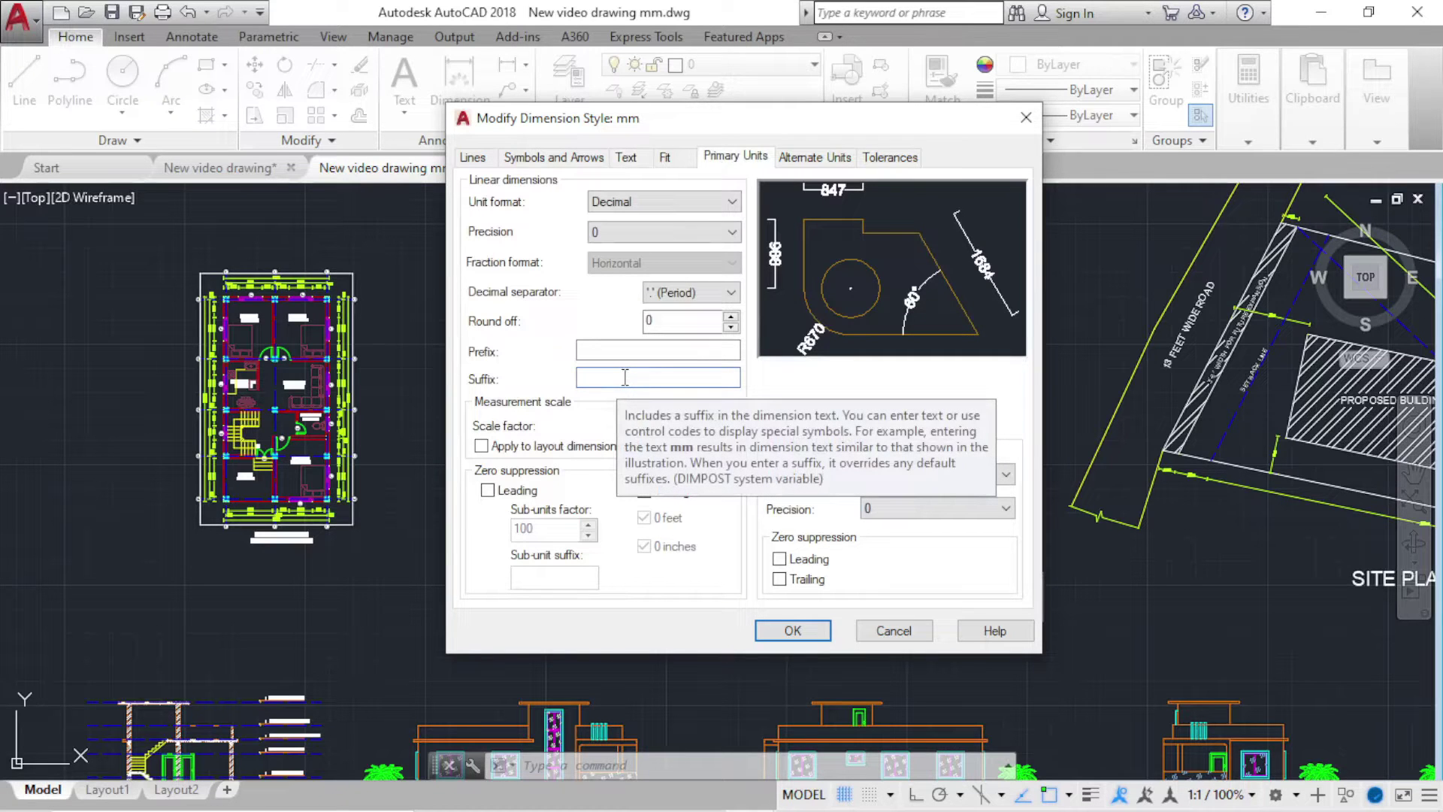
click(627, 159)
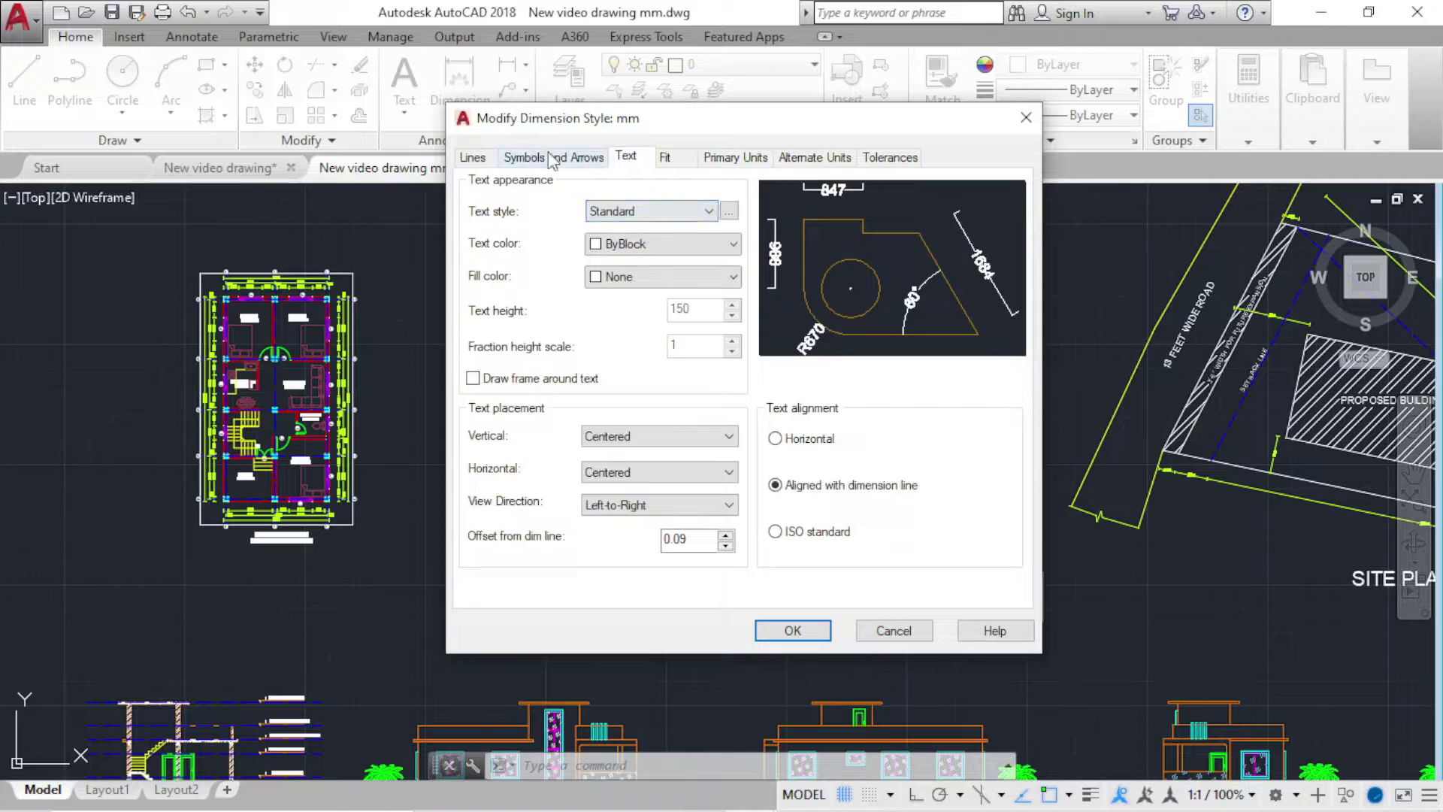
click(549, 159)
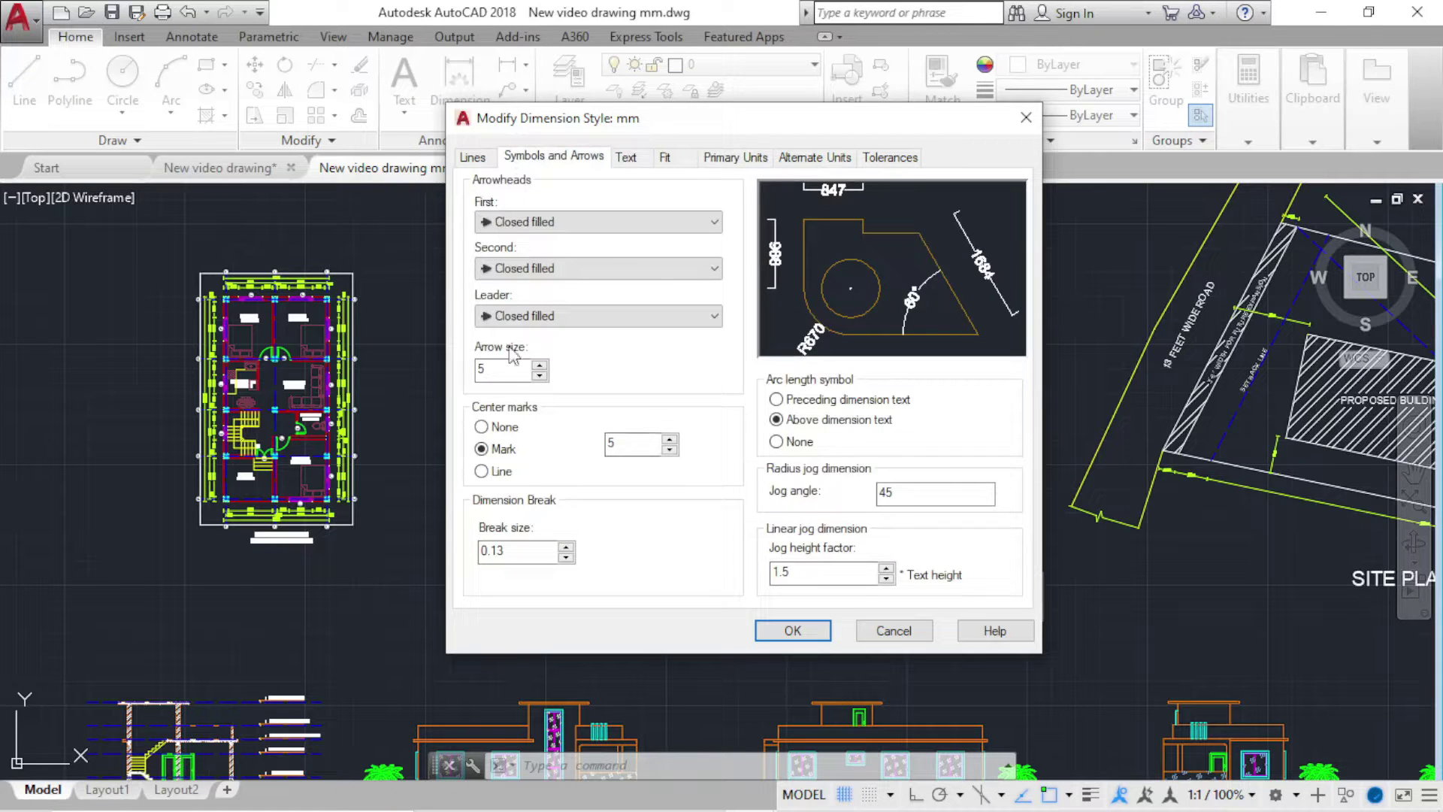
click(473, 157)
click(1024, 117)
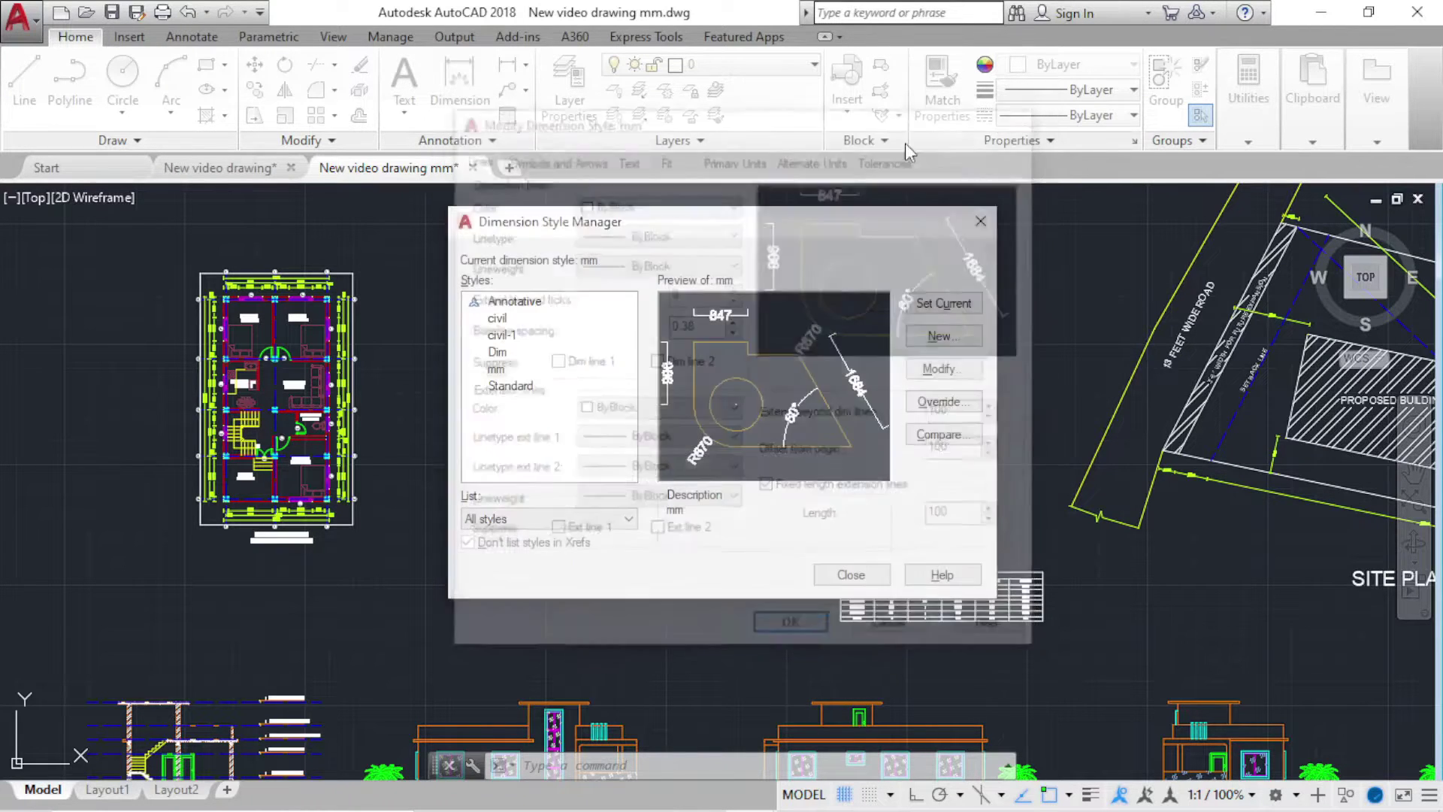
click(981, 222)
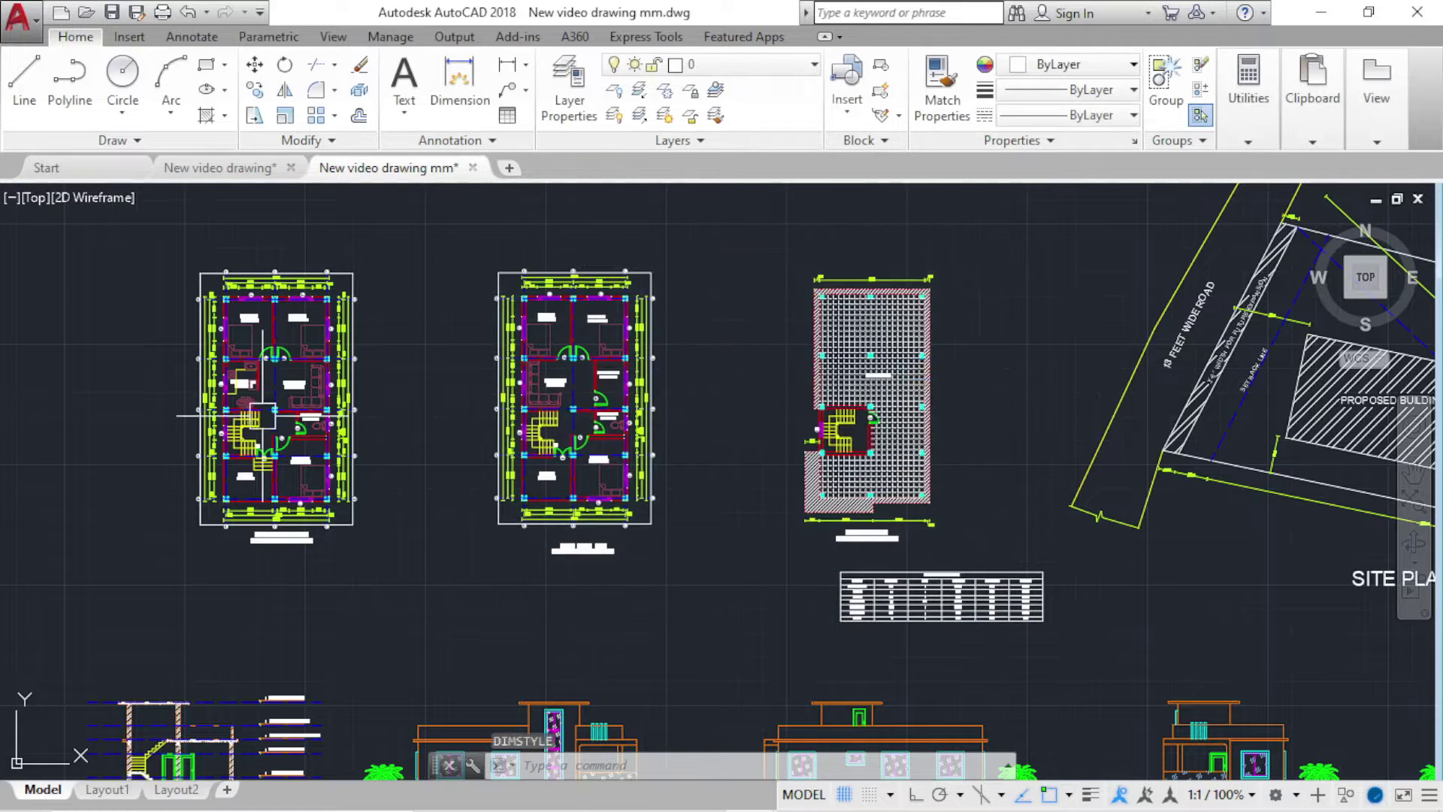
Step: Close New video drawing mm.dwg and answer its save-changes prompt
scroll(210, 490, up, 3)
scroll(232, 492, up, 3)
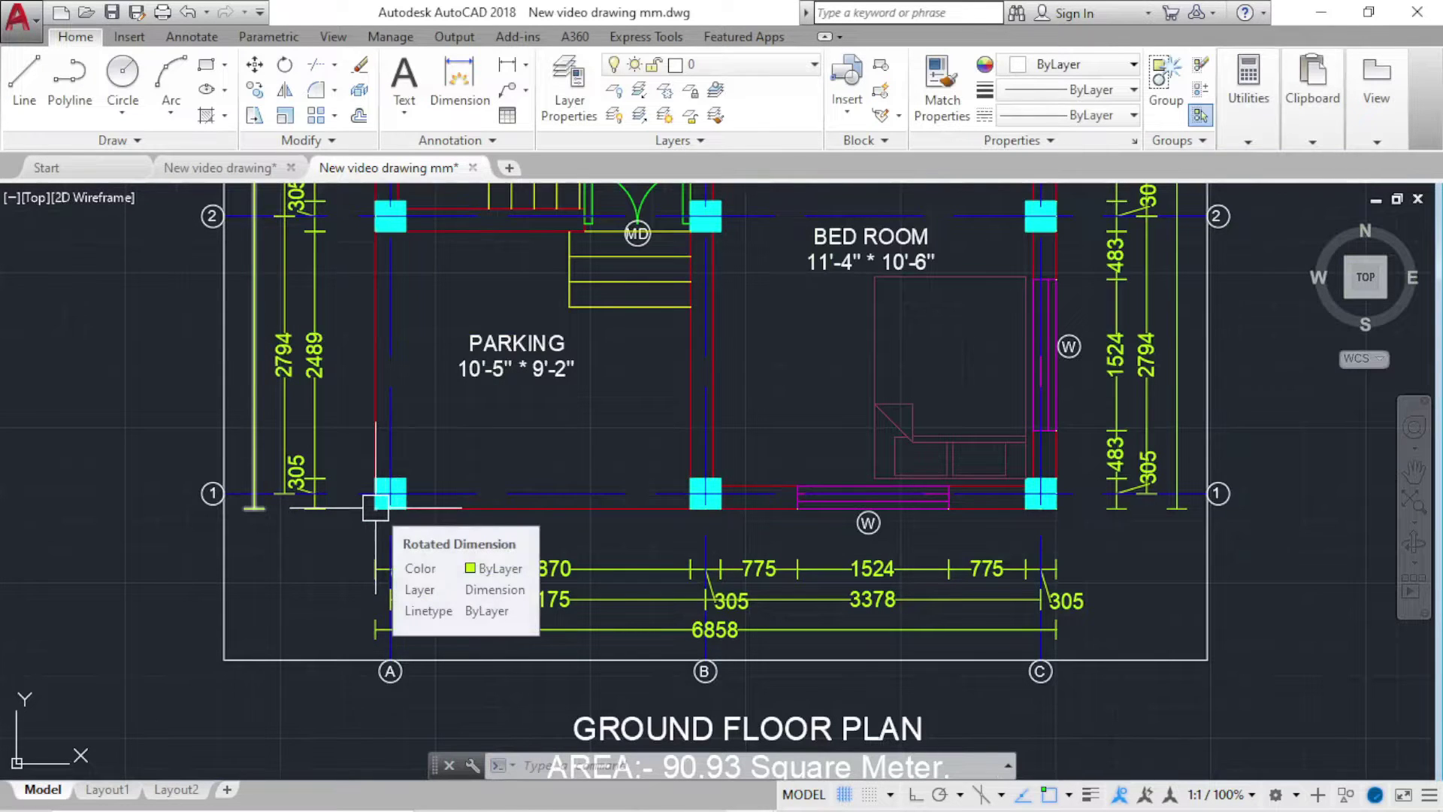
scroll(376, 508, down, 4)
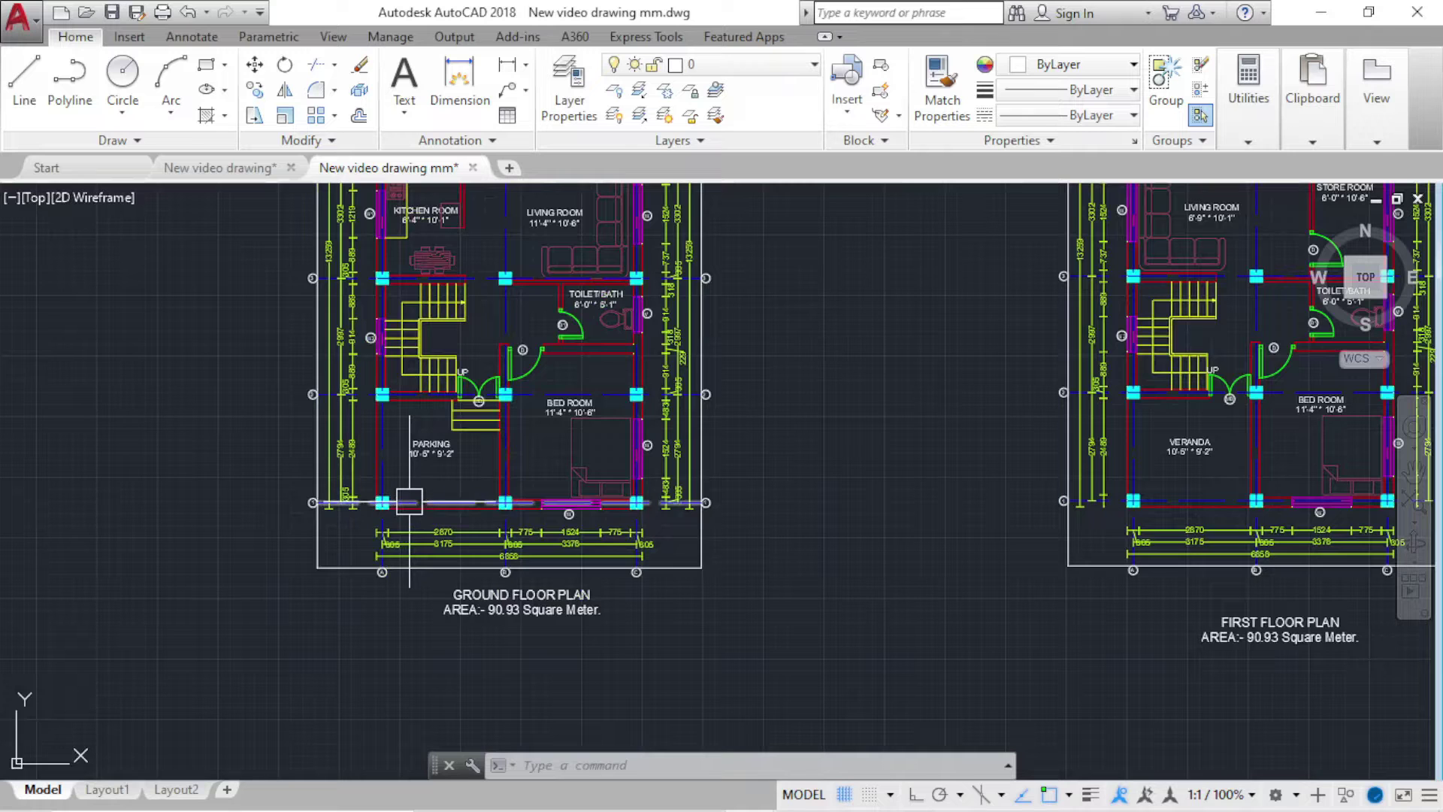
scroll(390, 500, down, 3)
scroll(516, 483, down, 1)
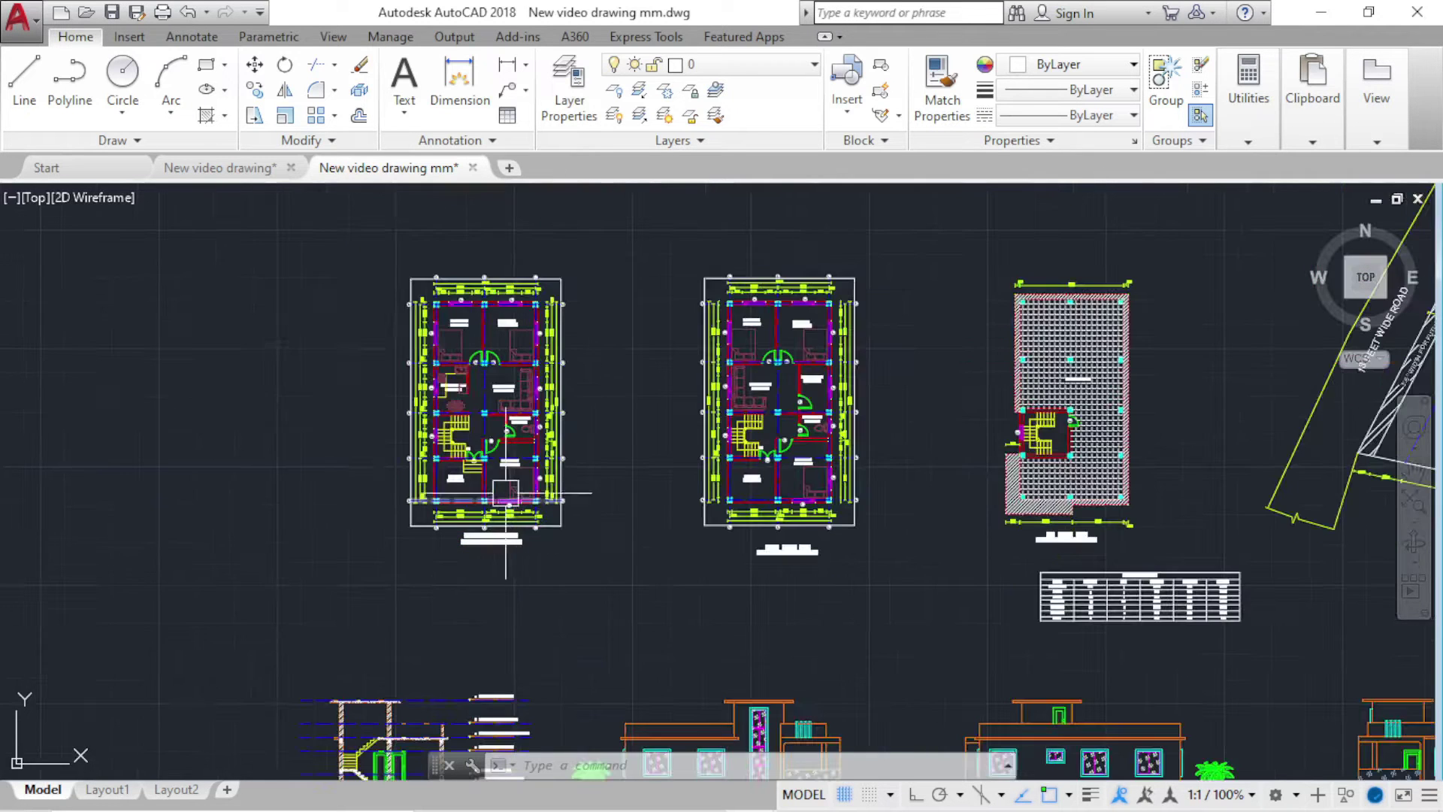
click(474, 168)
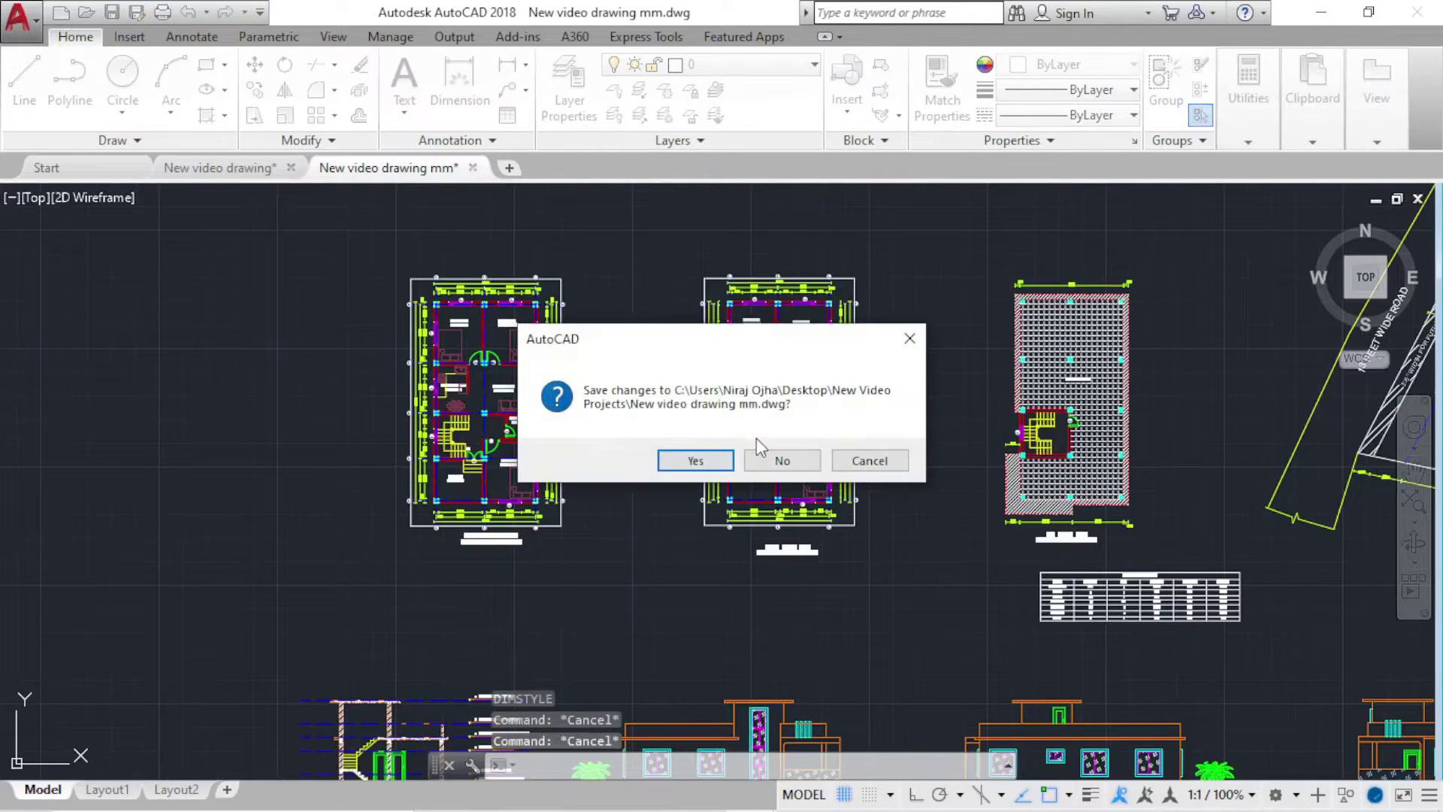
click(781, 461)
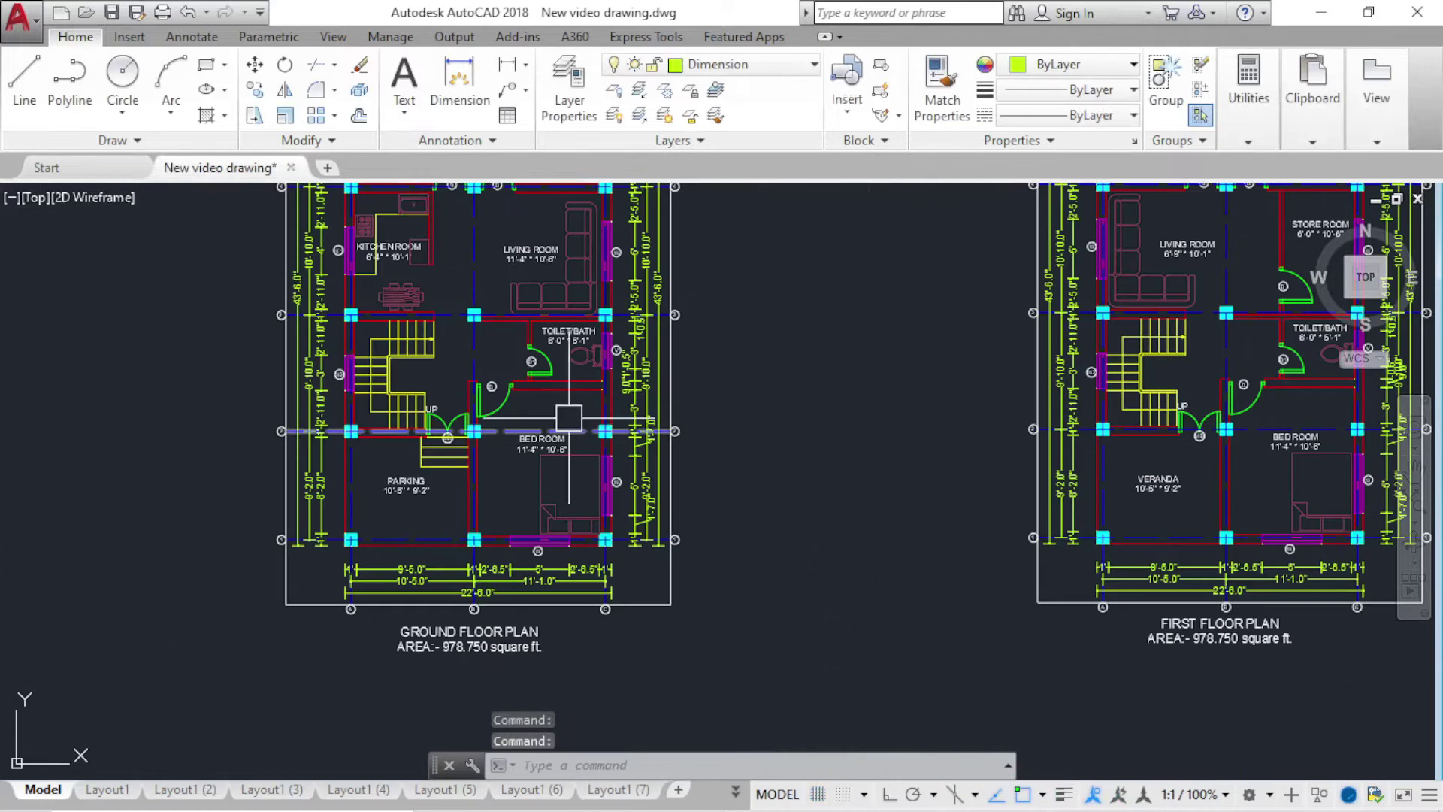
scroll(455, 421, down, 3)
middle_drag(455, 421, 613, 445)
scroll(613, 444, down, 1)
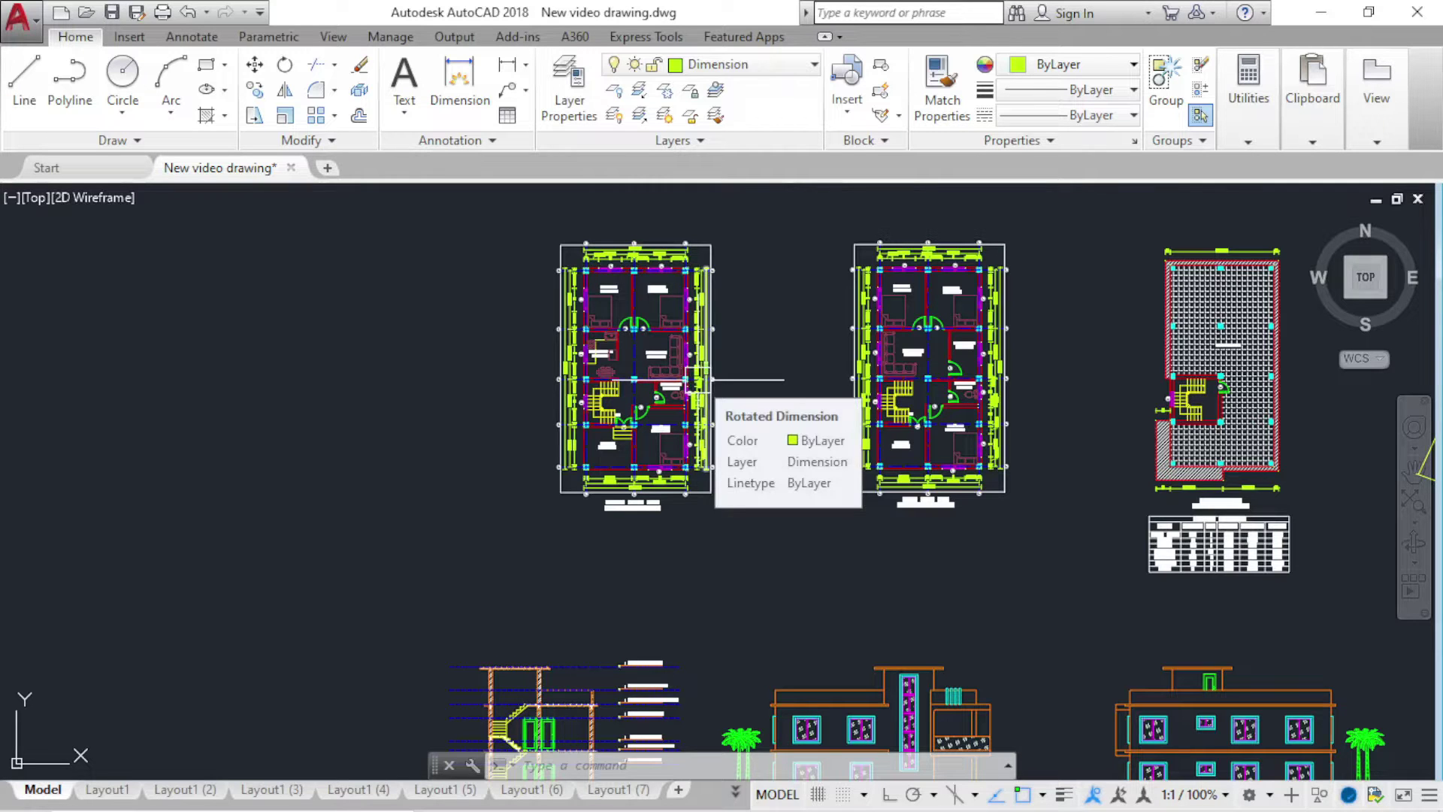
scroll(698, 379, down, 2)
scroll(647, 383, up, 1)
scroll(617, 387, up, 4)
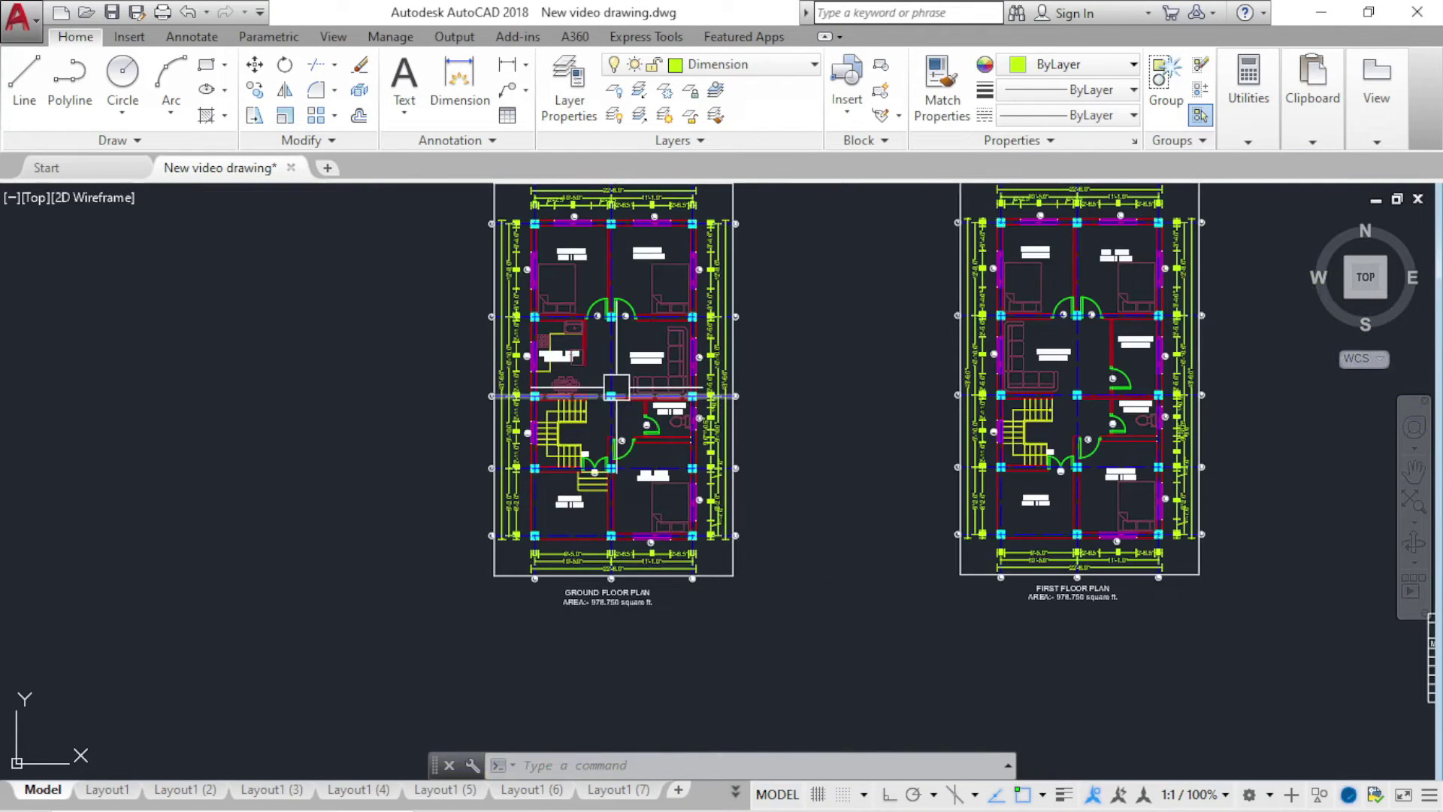
scroll(639, 451, up, 4)
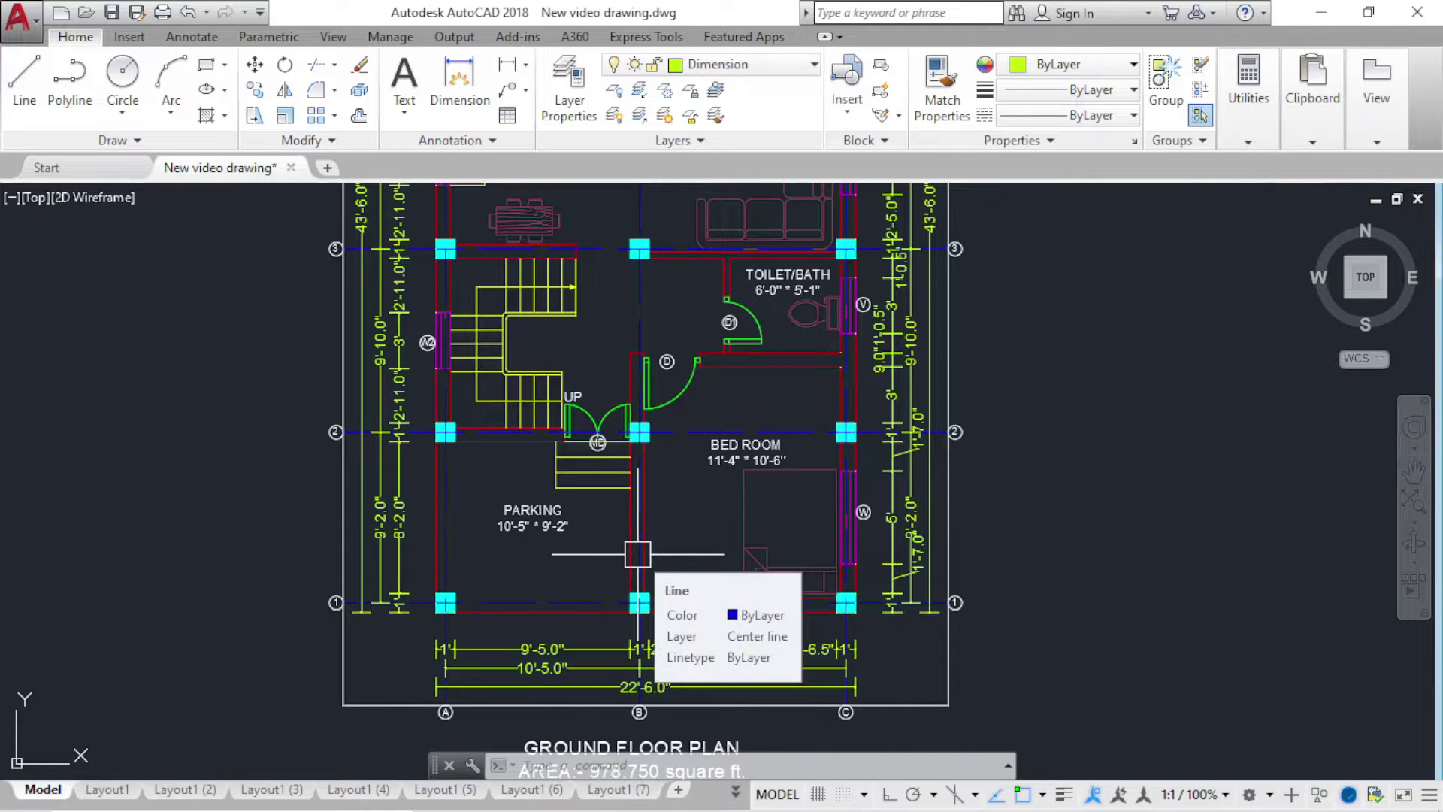
scroll(598, 533, down, 2)
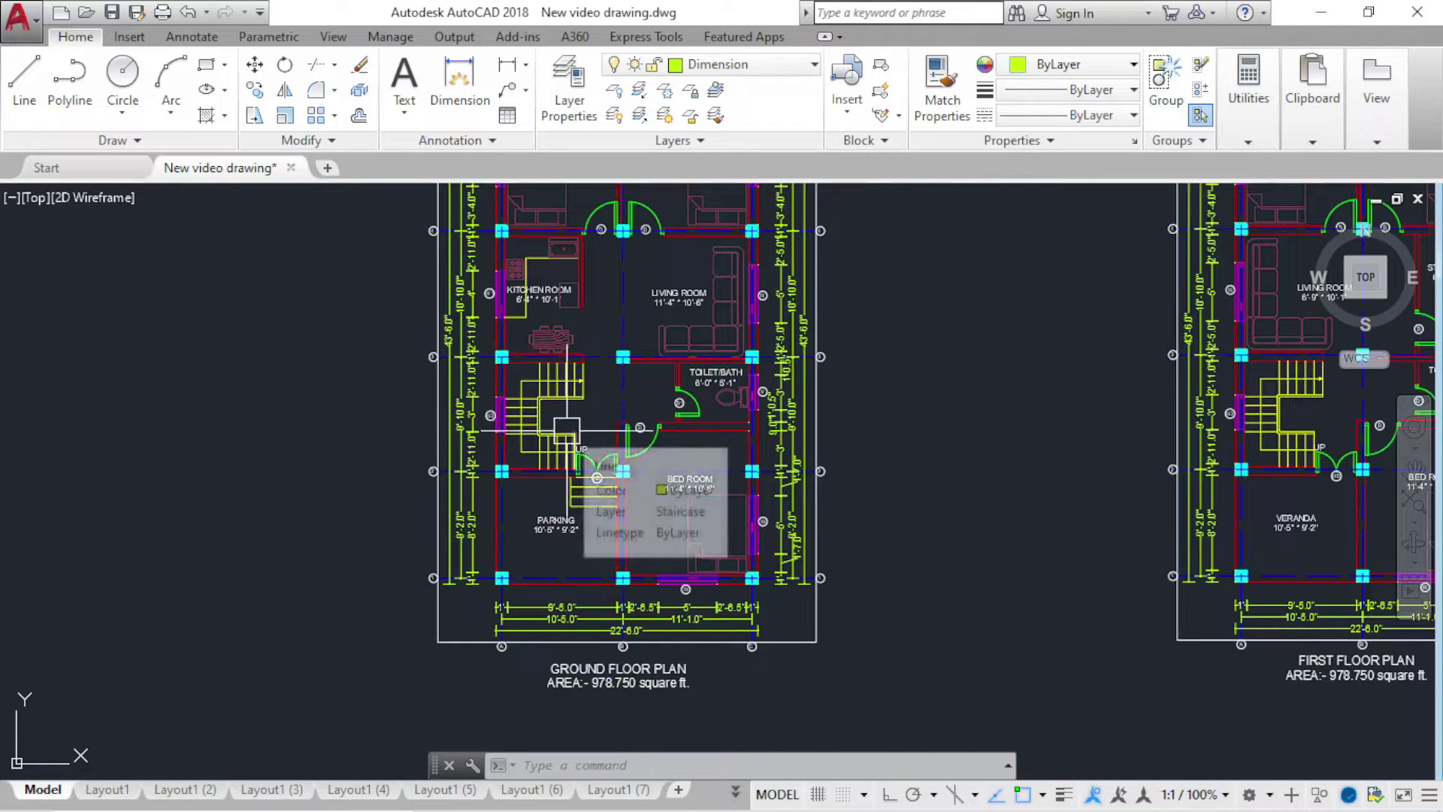
scroll(619, 693, up, 2)
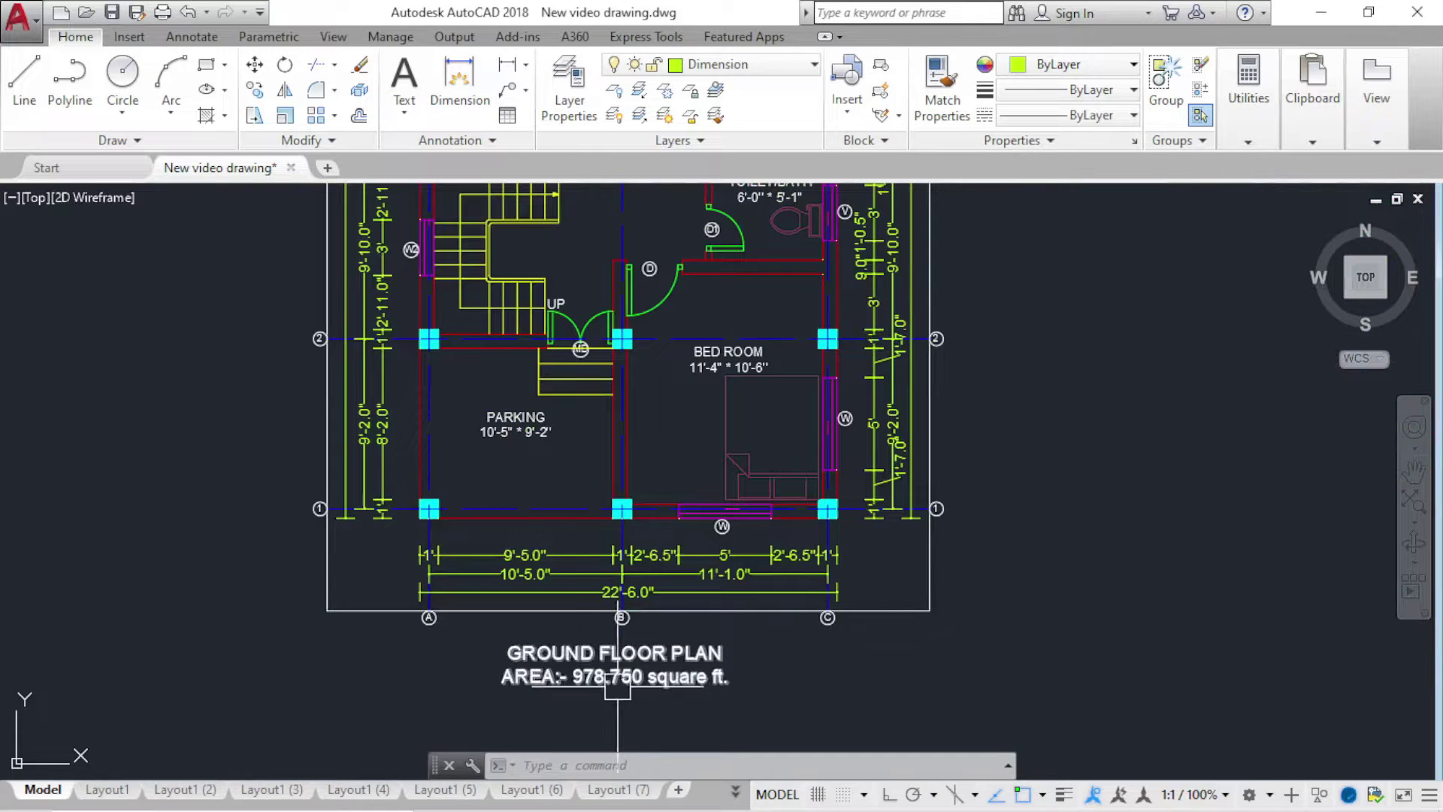
scroll(421, 590, down, 2)
middle_drag(406, 586, 353, 732)
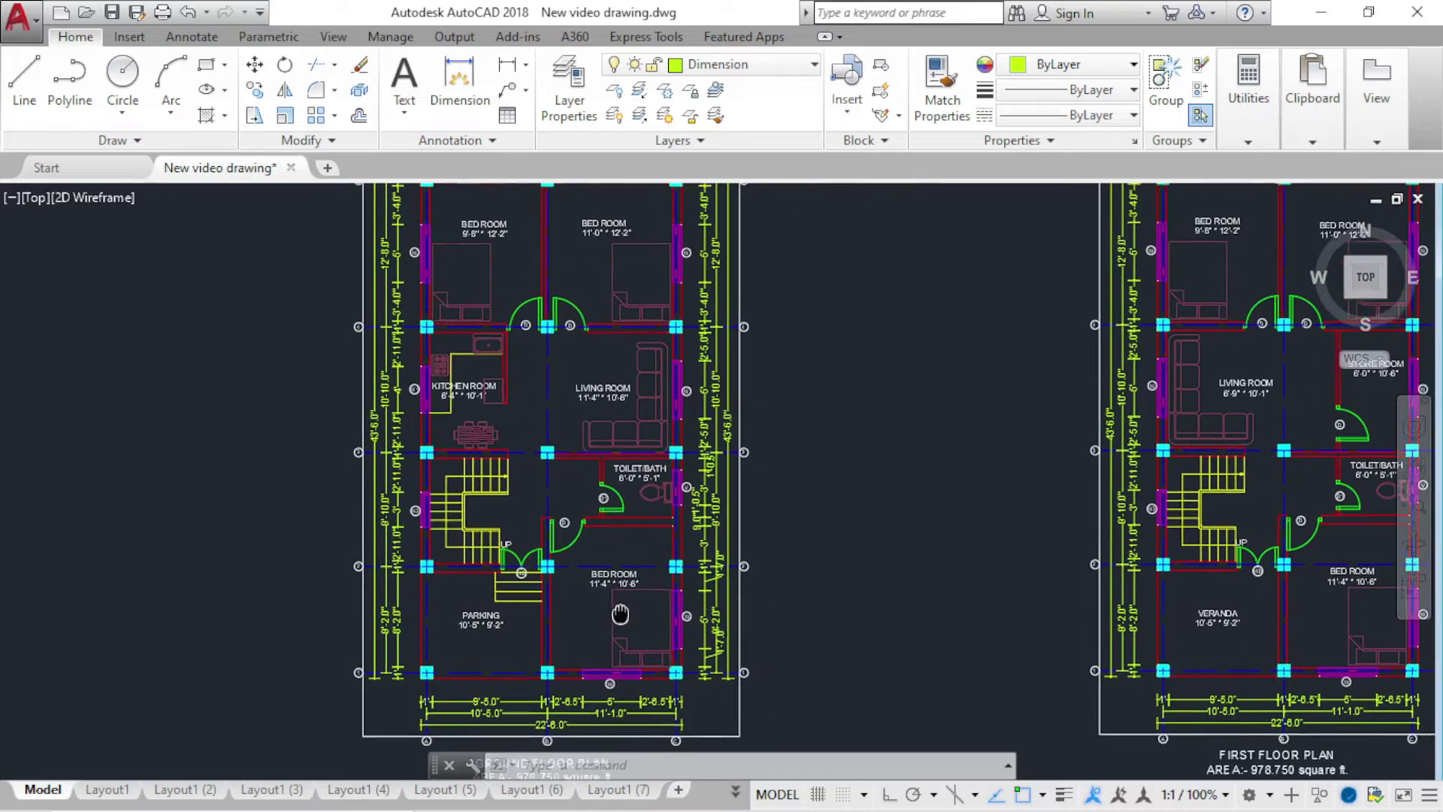
scroll(443, 241, up, 4)
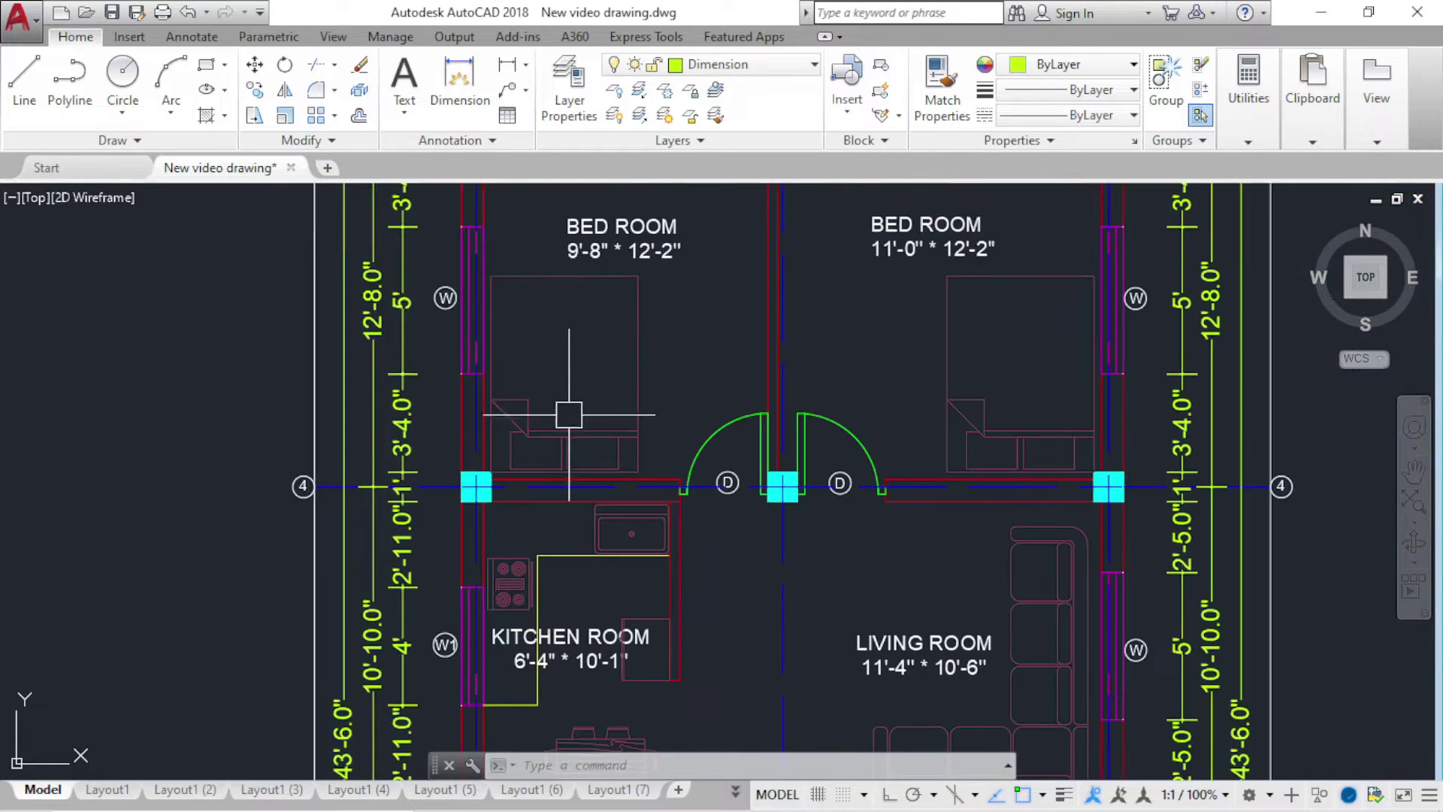
scroll(526, 338, down, 4)
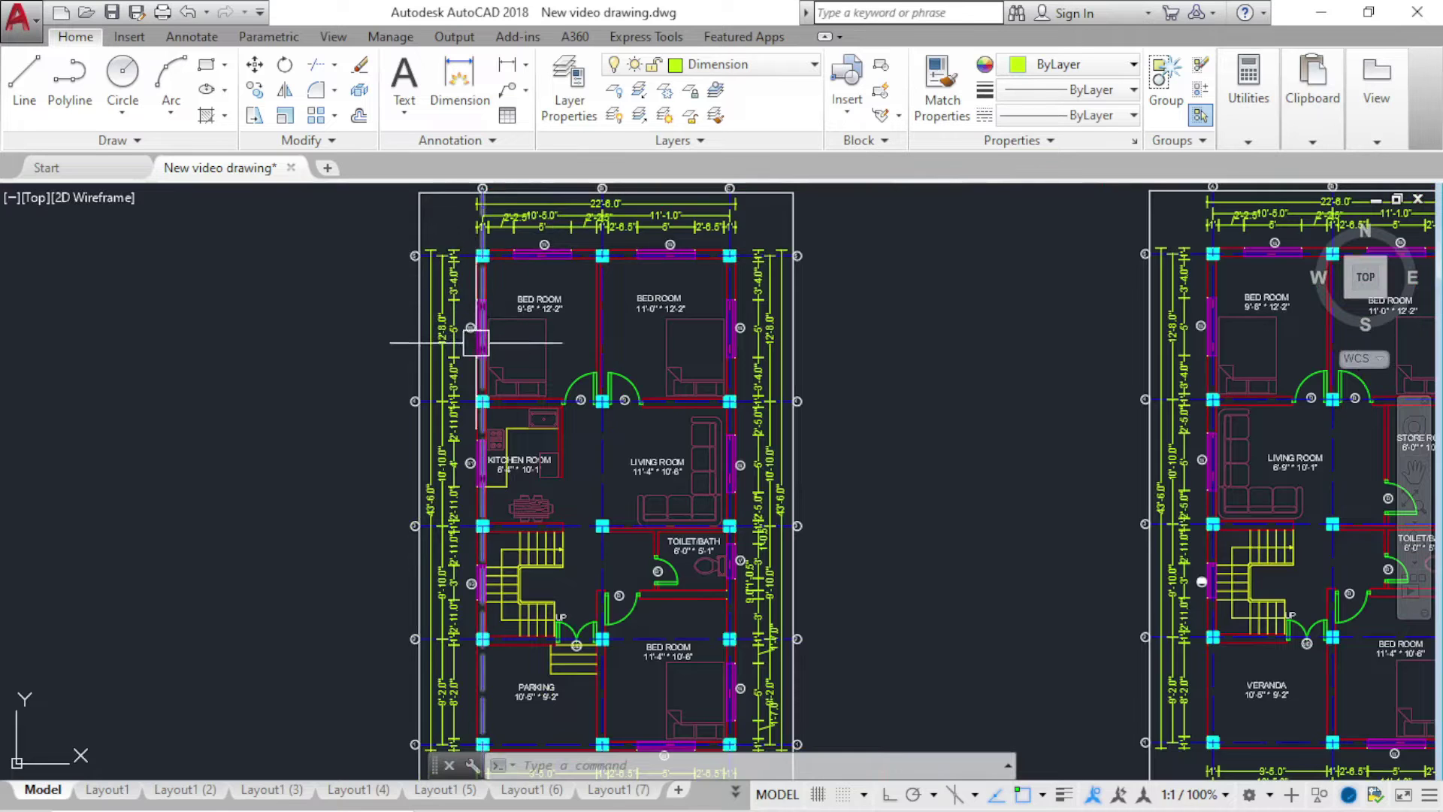
scroll(421, 339, up, 4)
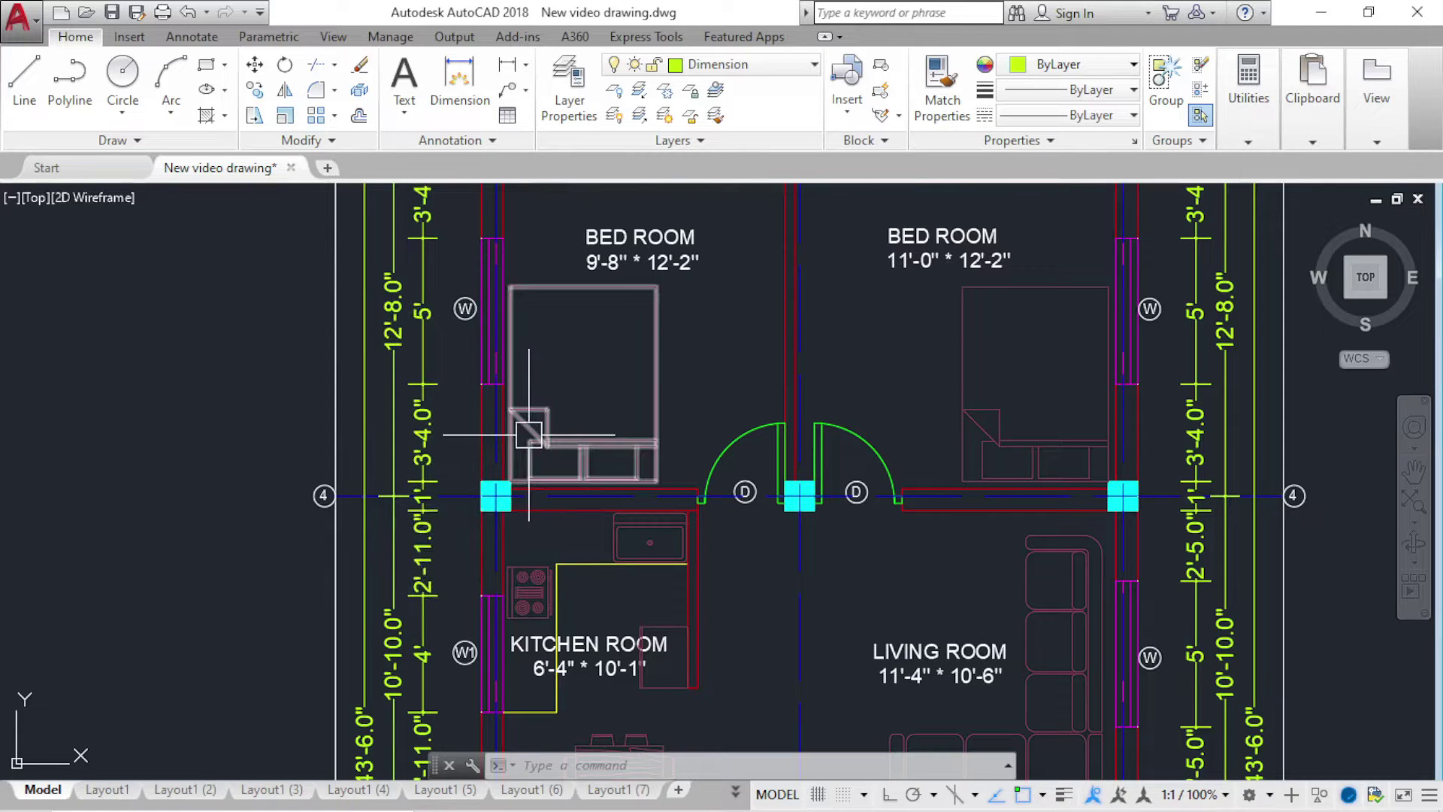
middle_drag(572, 442, 480, 599)
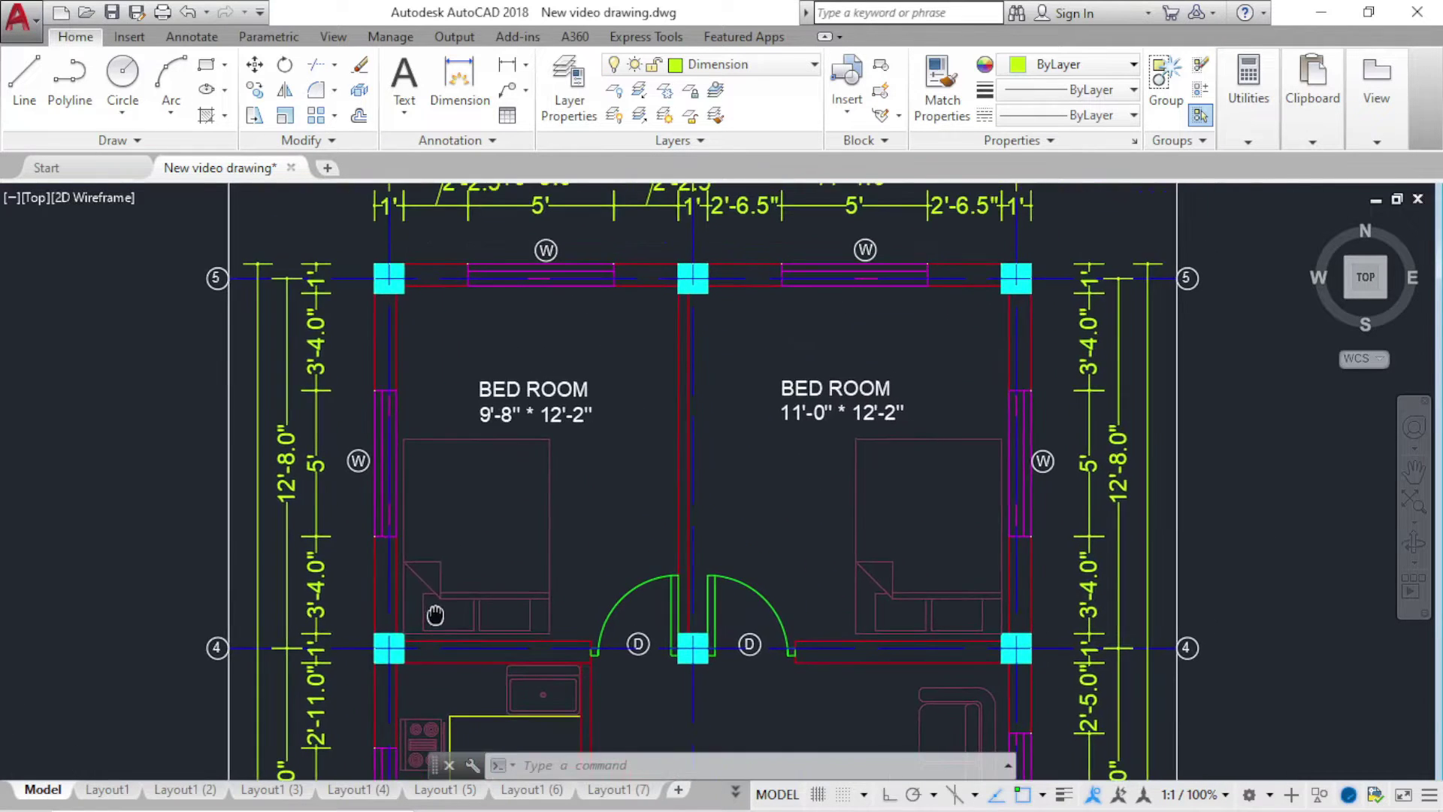
scroll(391, 319, up, 2)
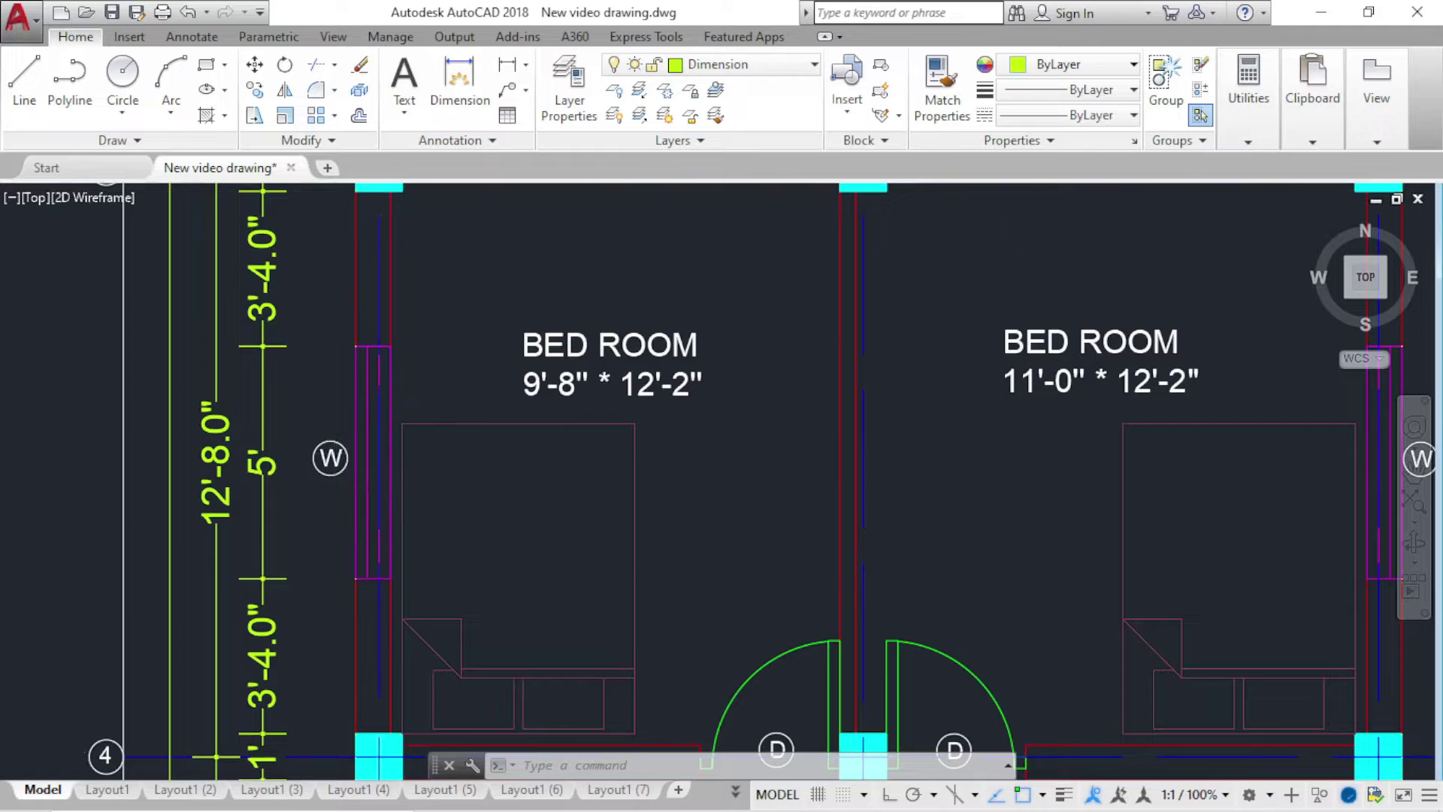
scroll(383, 451, down, 4)
middle_drag(476, 428, 517, 408)
scroll(516, 408, up, 5)
scroll(499, 386, down, 4)
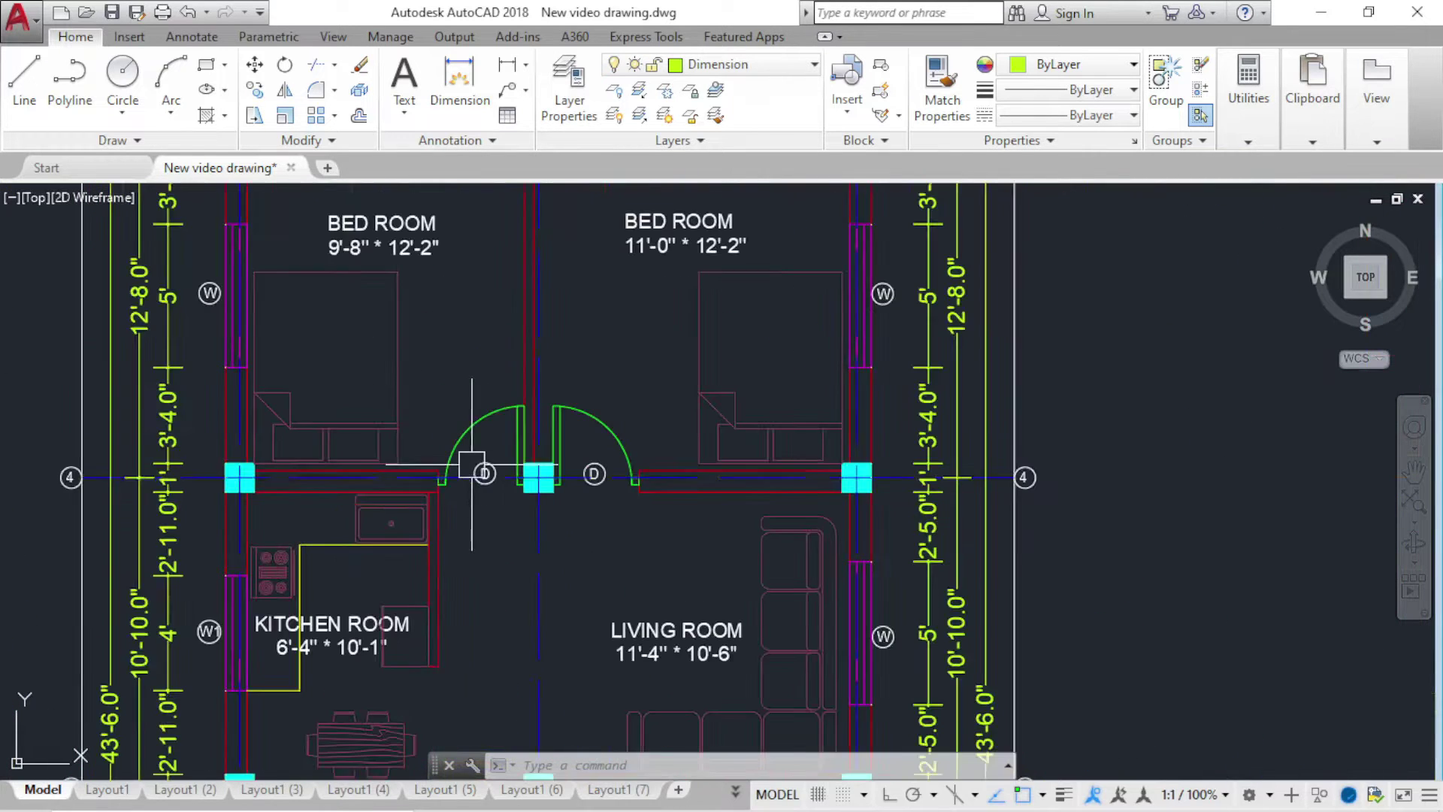
scroll(474, 434, down, 3)
scroll(475, 444, down, 3)
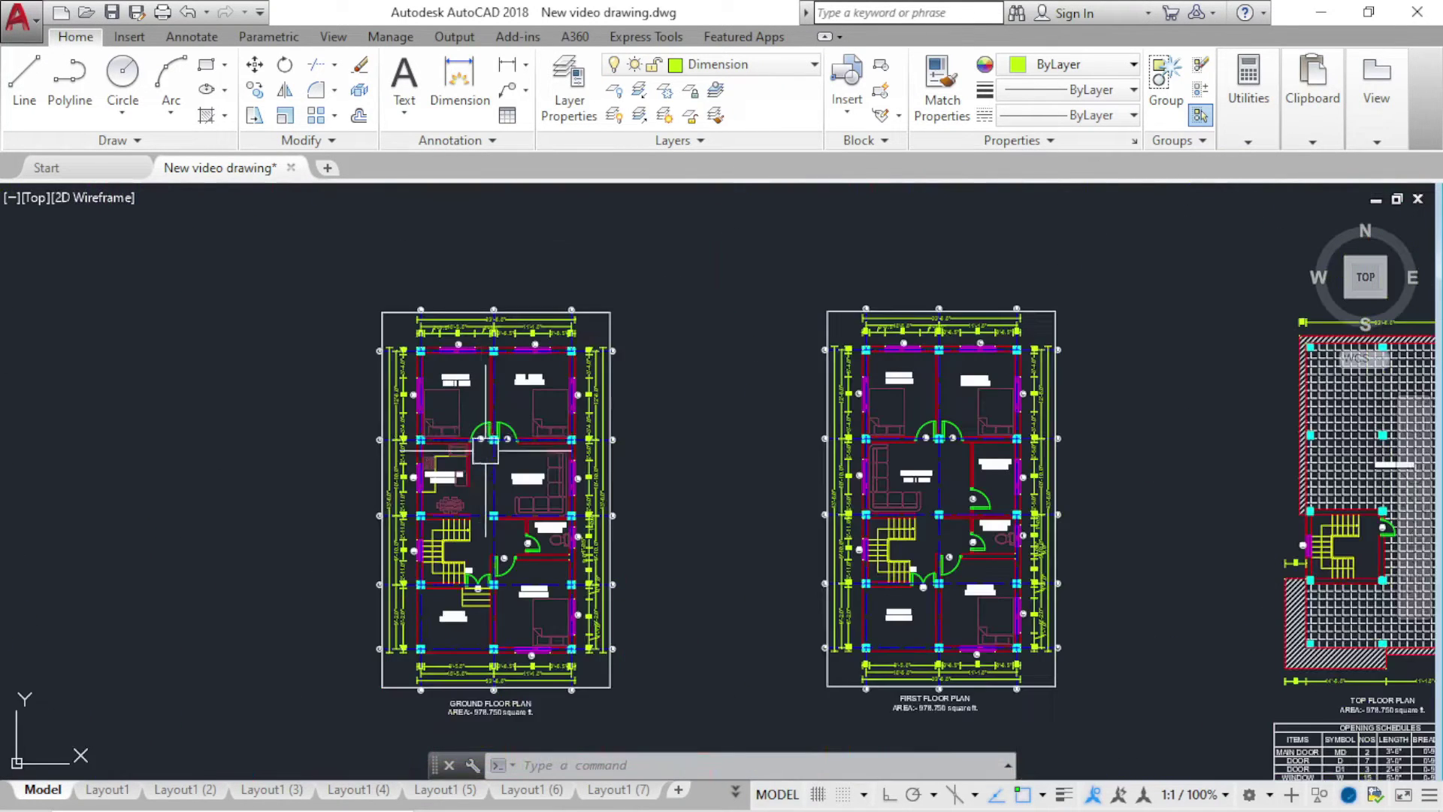
mouse_move(480, 484)
middle_down()
mouse_move(440, 424)
mouse_move(453, 431)
middle_up()
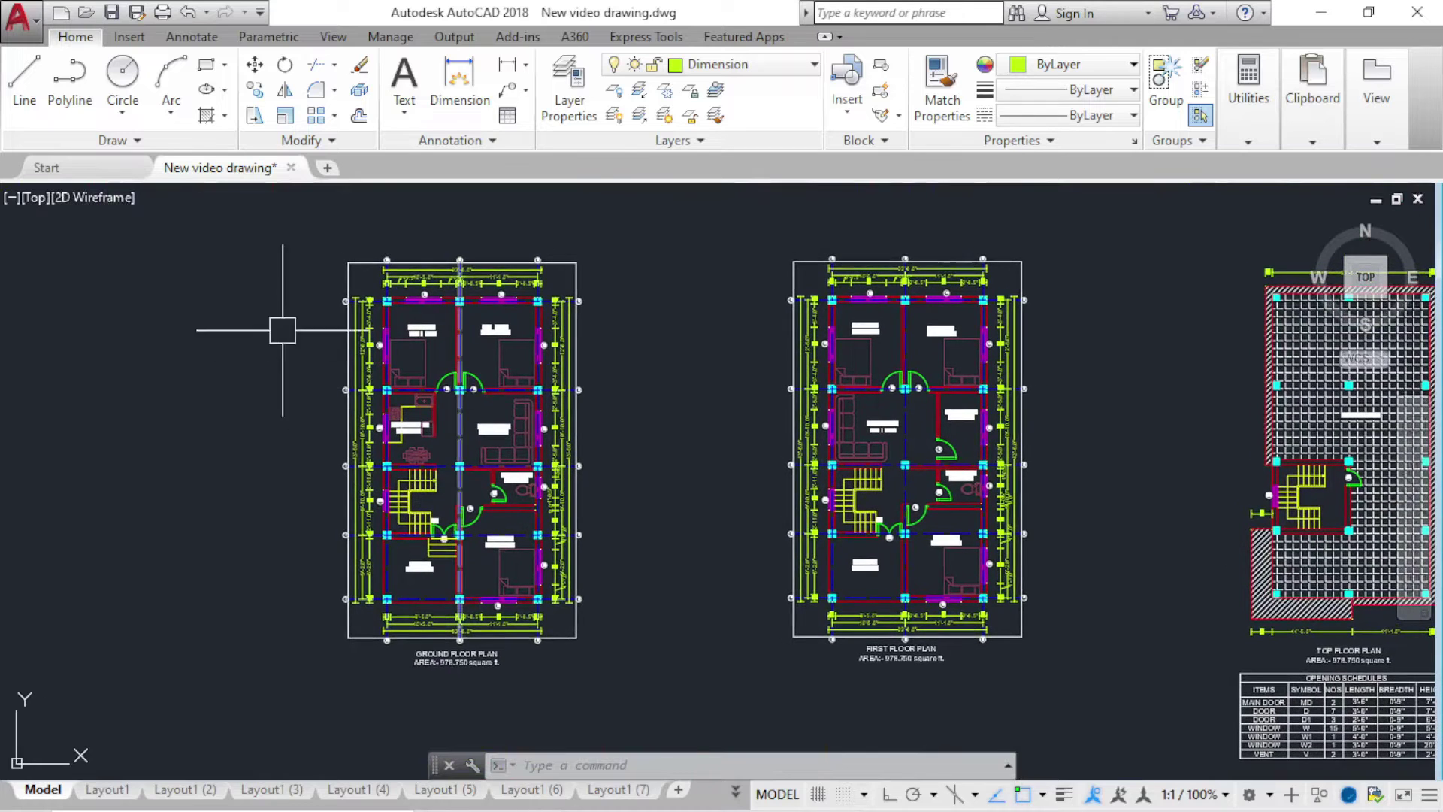
Step: Display the layer list showing Column, Dimension, Door, Staircase, Wall and Window layers
click(722, 64)
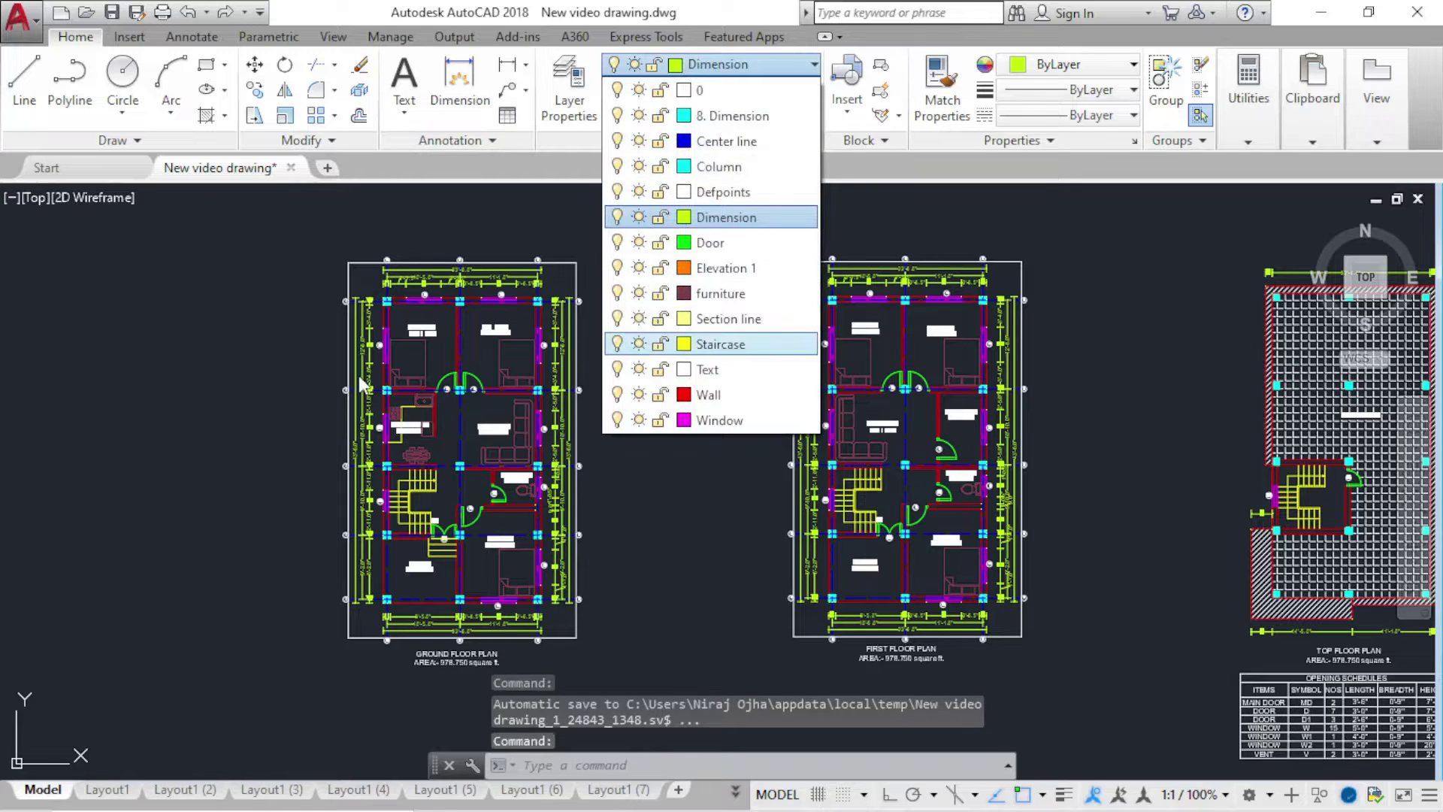
click(269, 325)
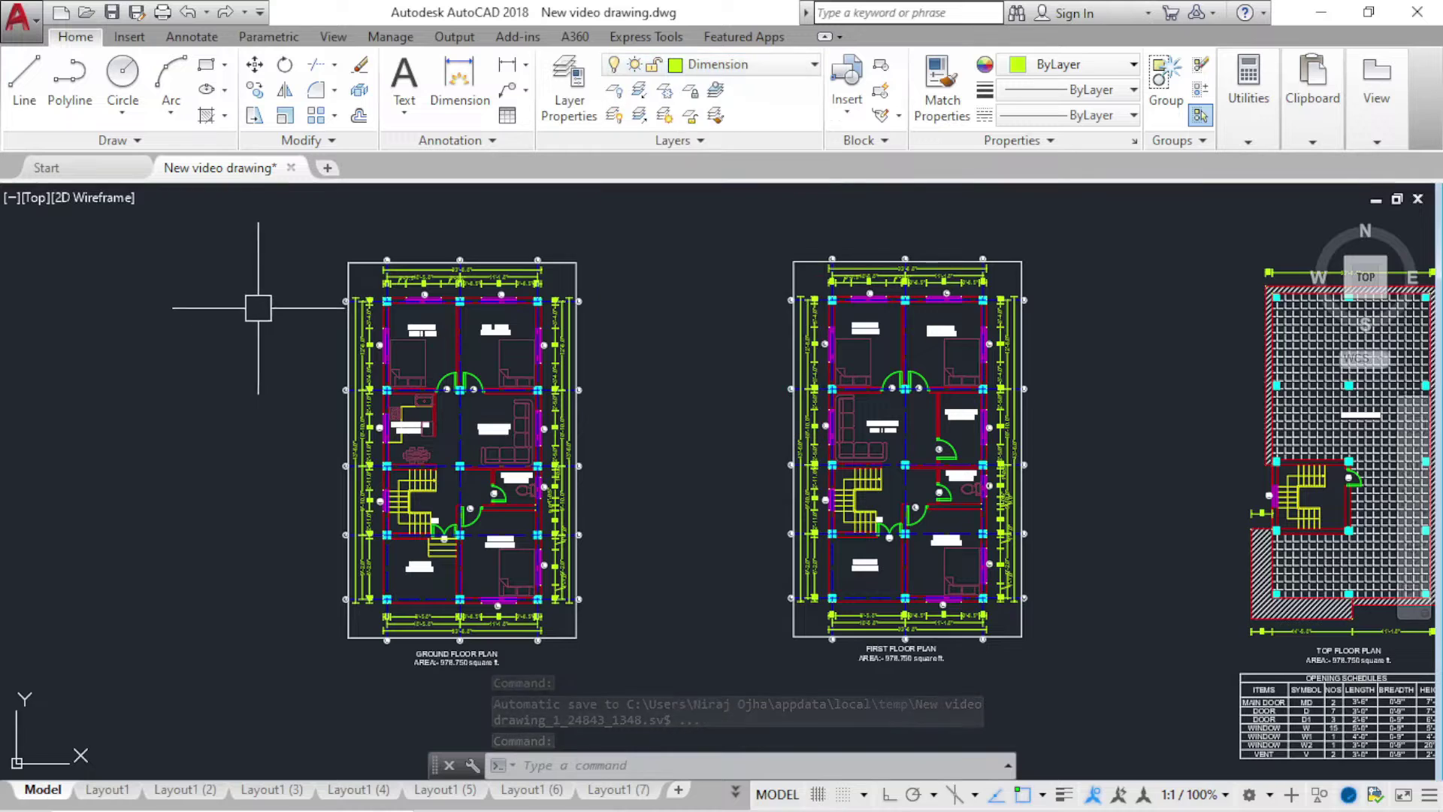
click(282, 354)
click(194, 297)
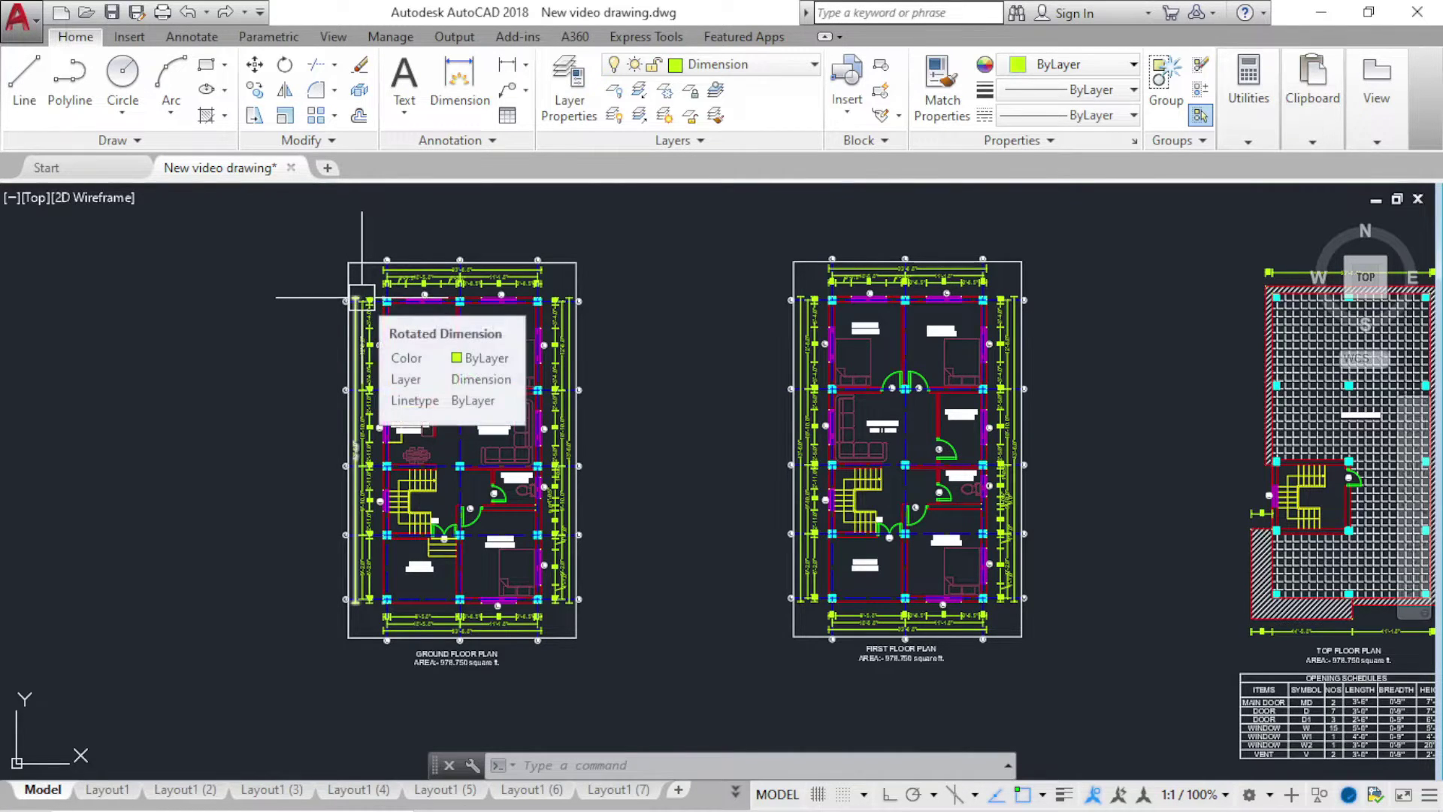
mouse_move(381, 338)
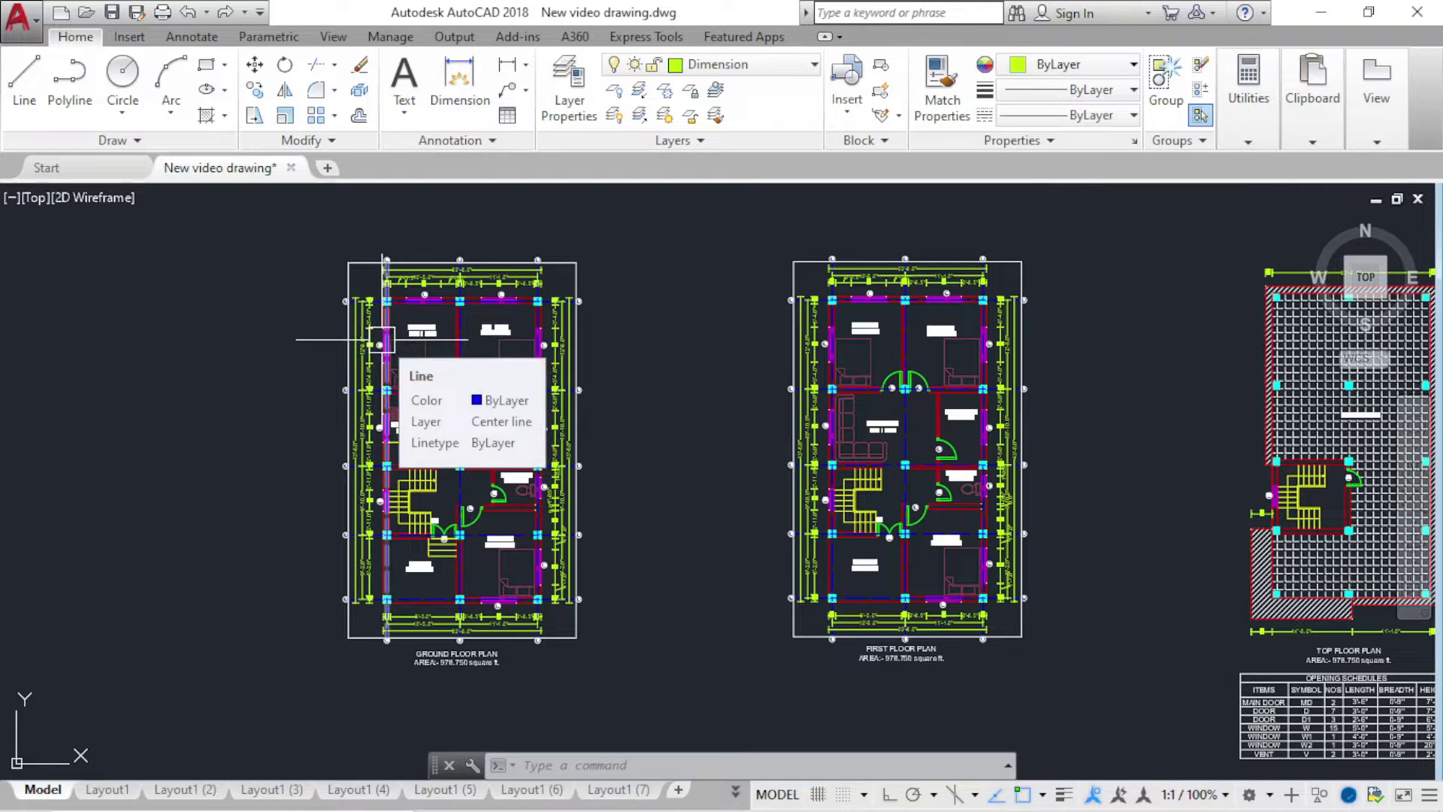
middle_drag(406, 335, 439, 324)
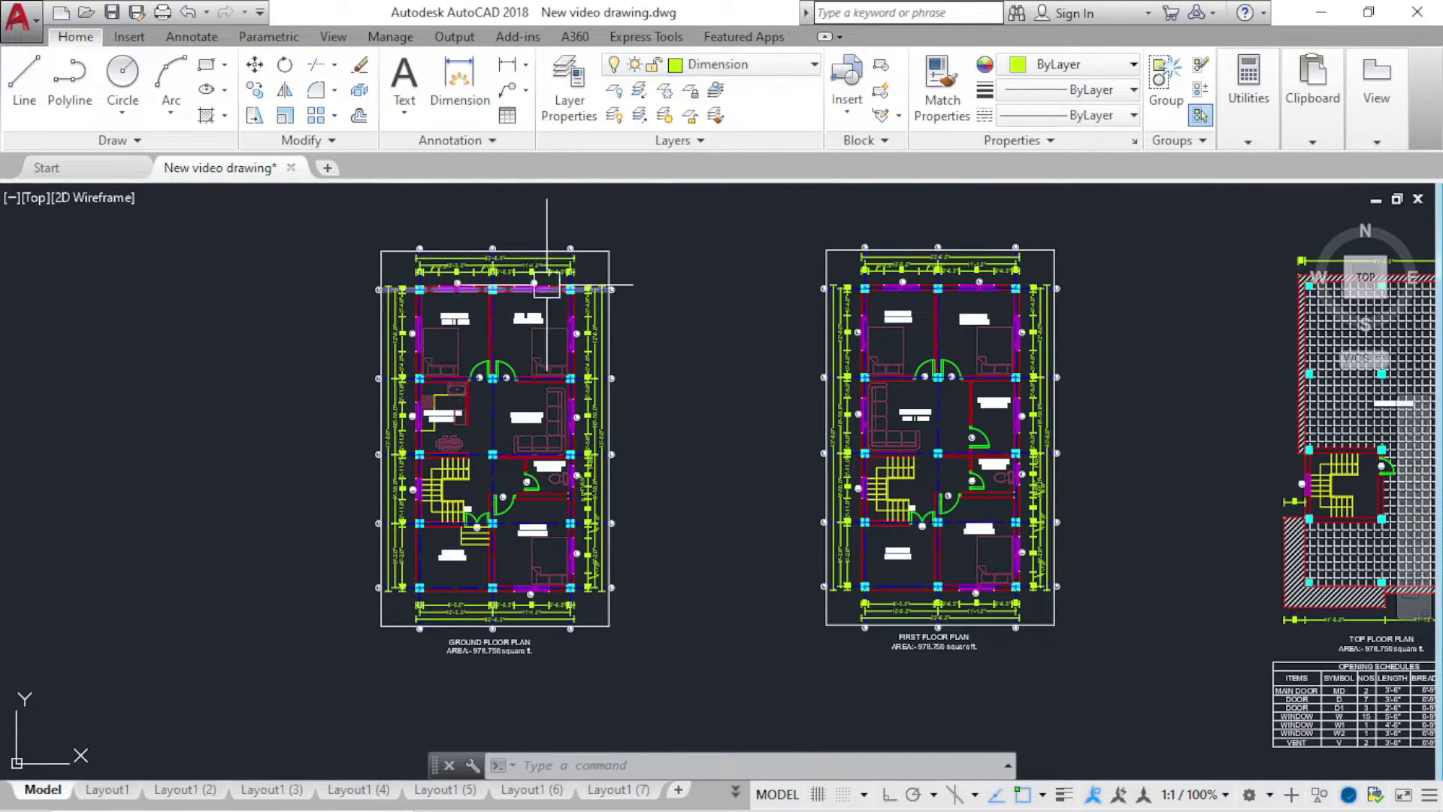
click(677, 64)
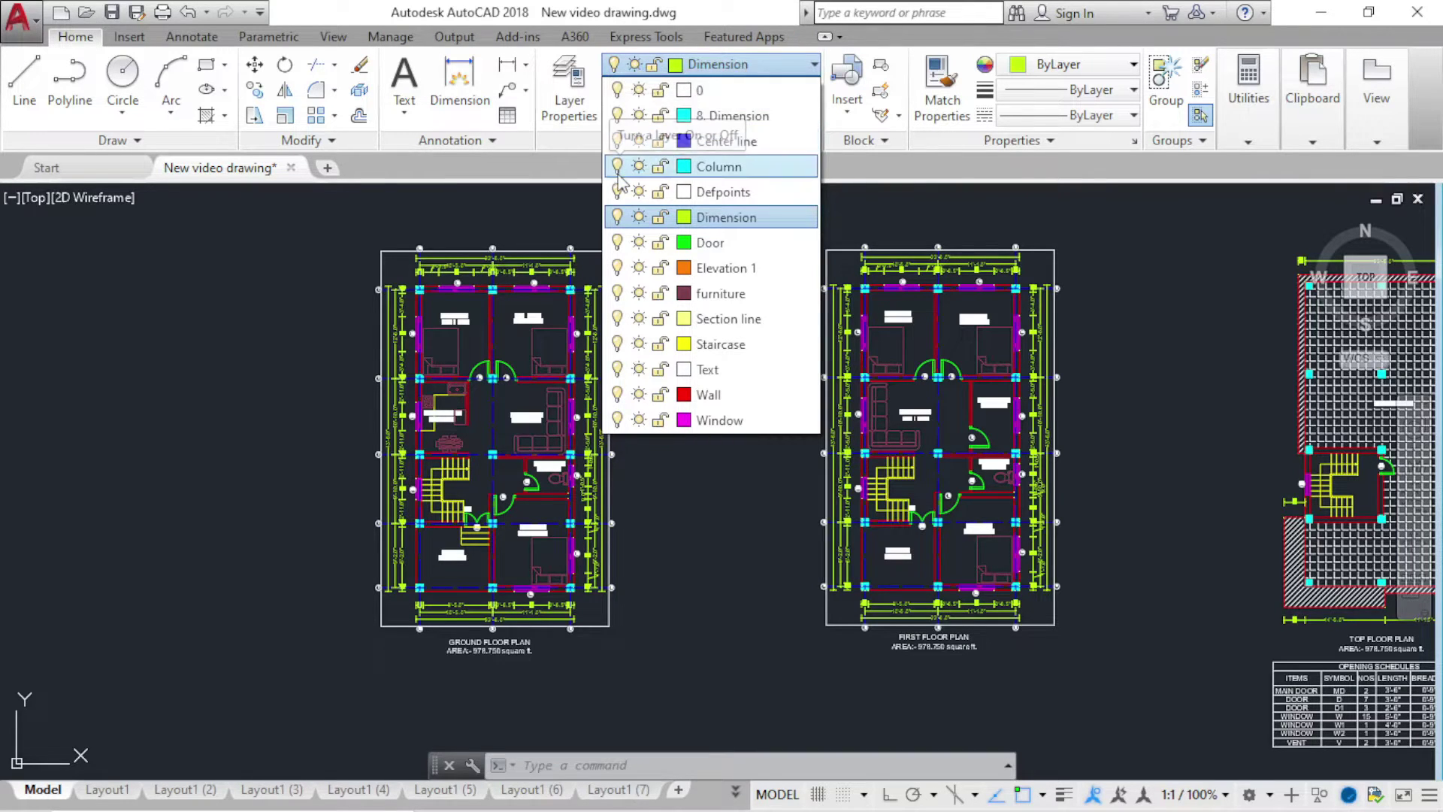
Step: Turn off the Door, furniture, Text, Window and Staircase layers
click(617, 242)
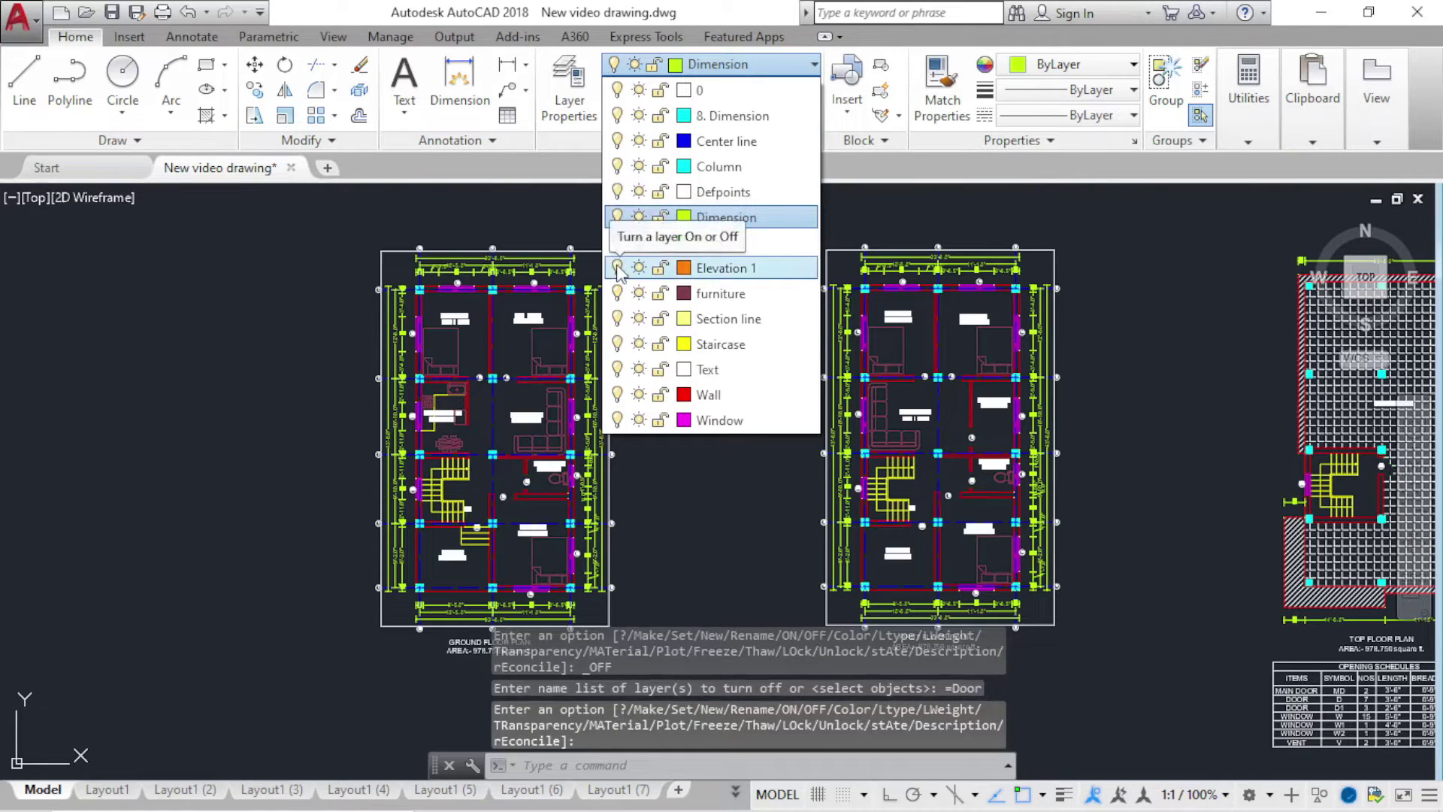
click(617, 293)
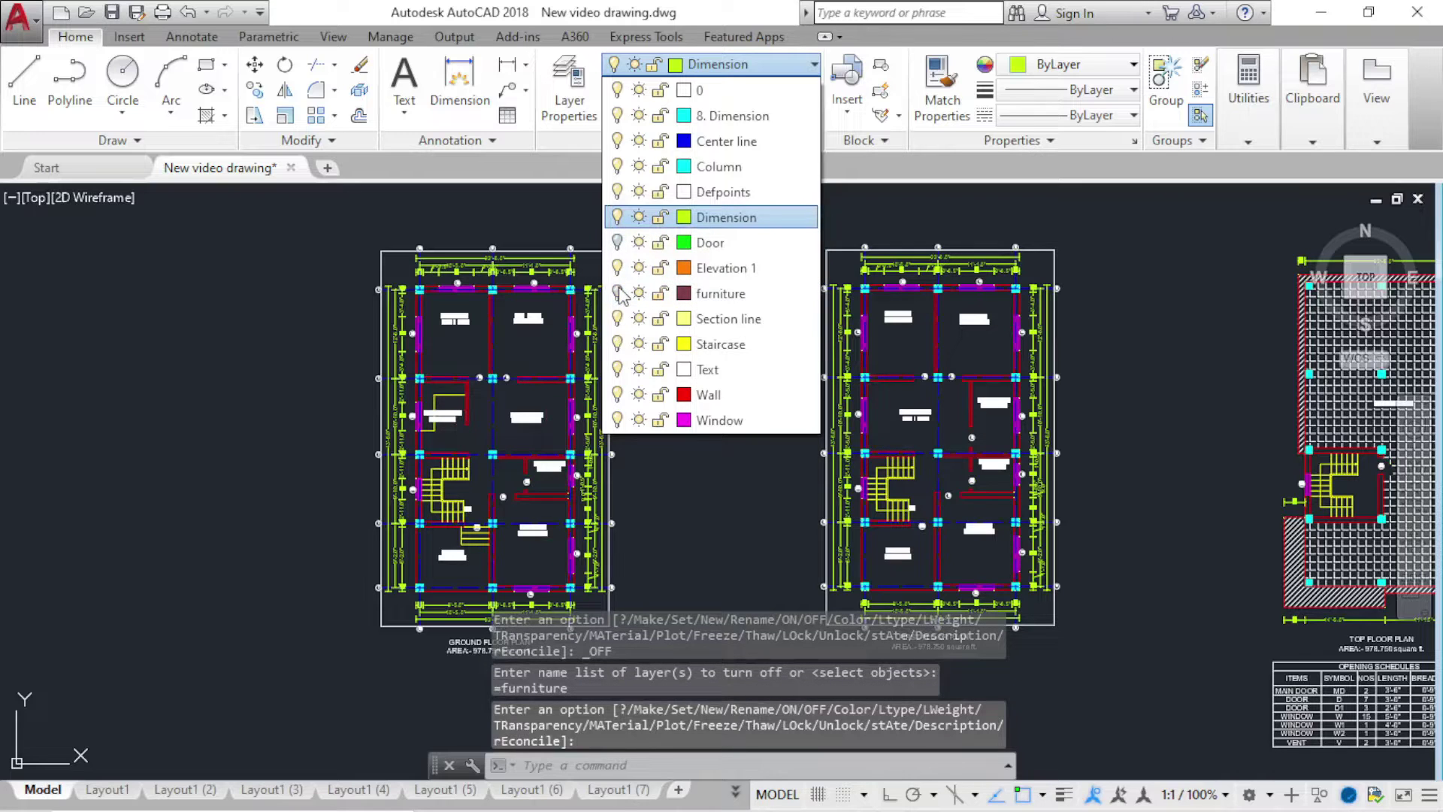
click(618, 370)
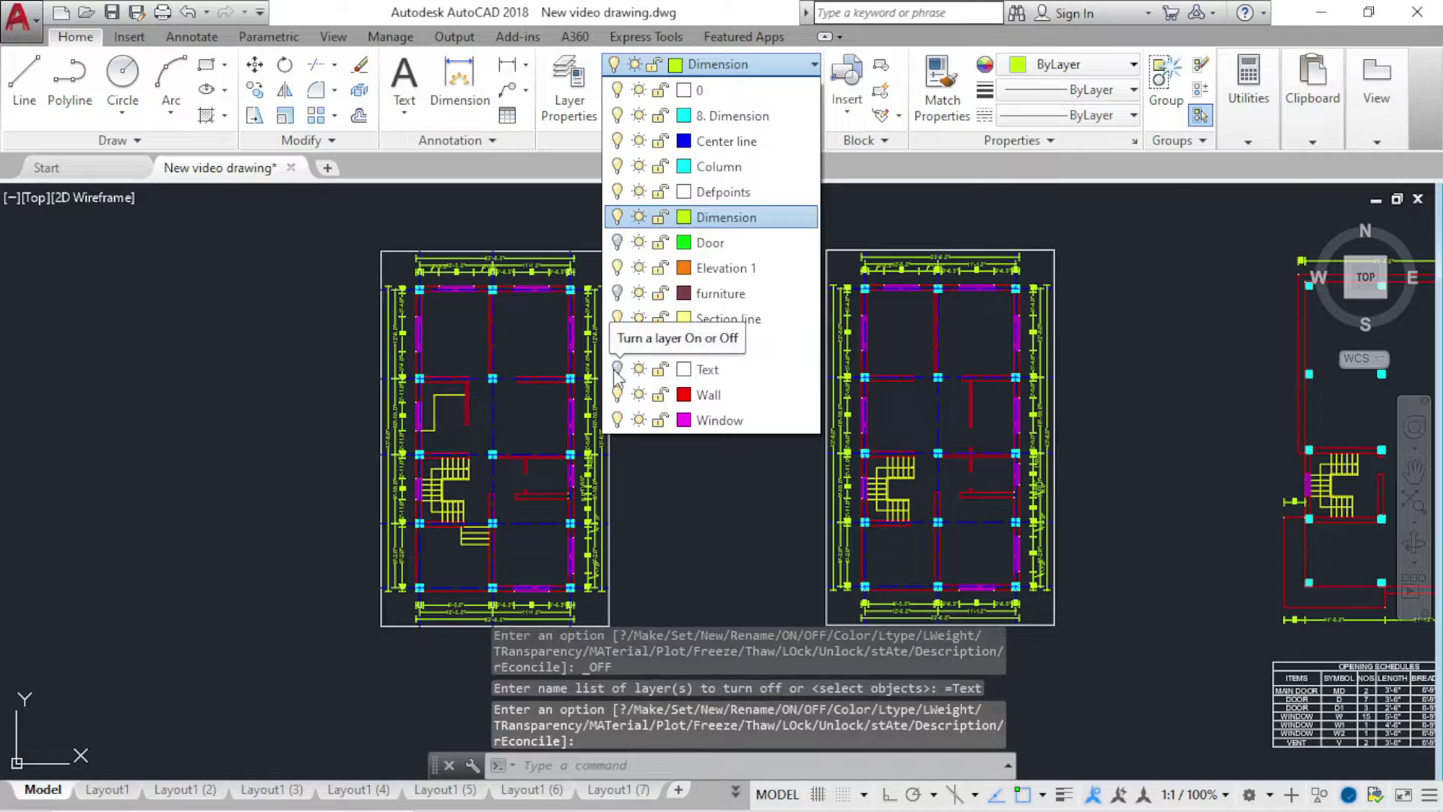
click(618, 421)
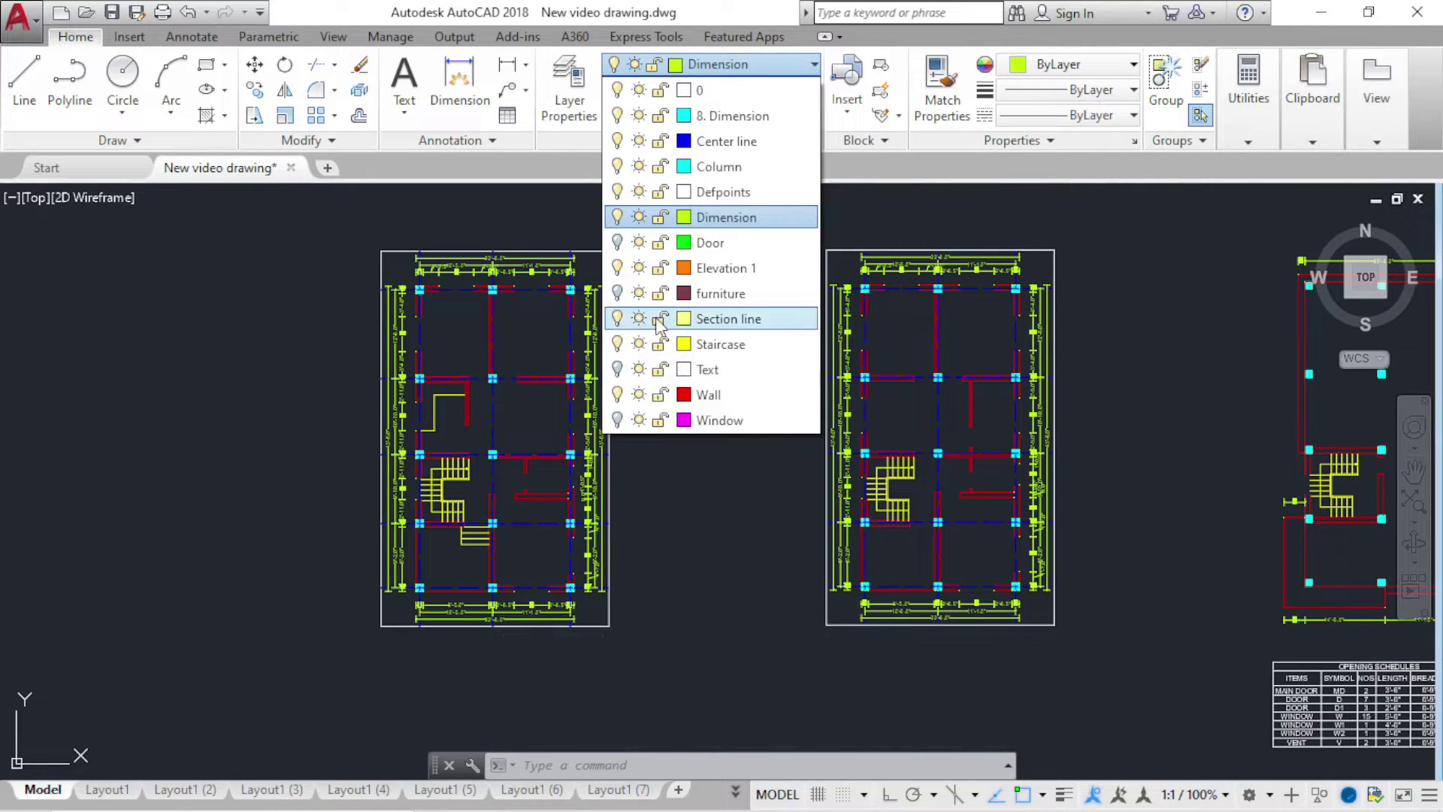
click(617, 345)
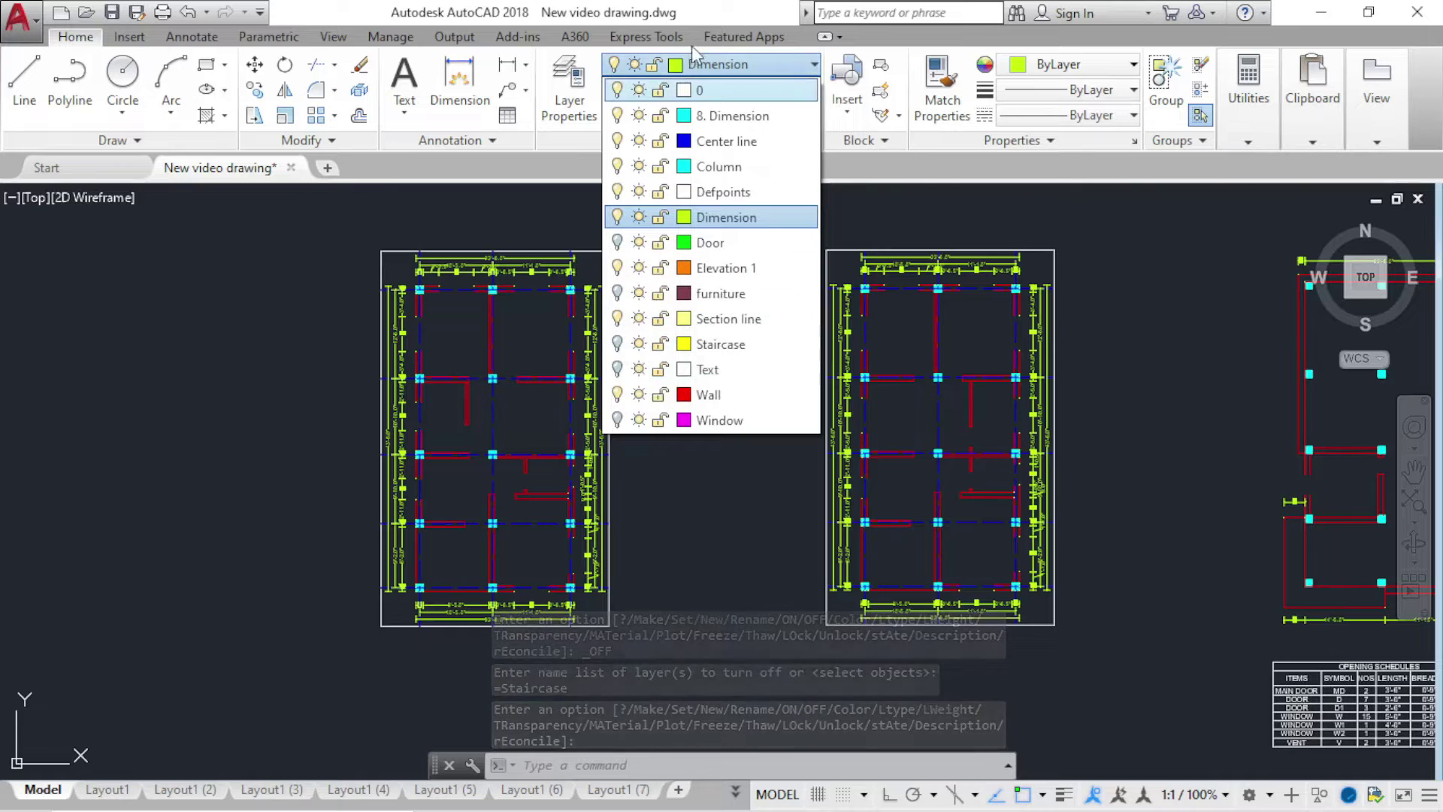
middle_drag(527, 489, 670, 419)
scroll(587, 451, up, 4)
middle_drag(586, 451, 662, 602)
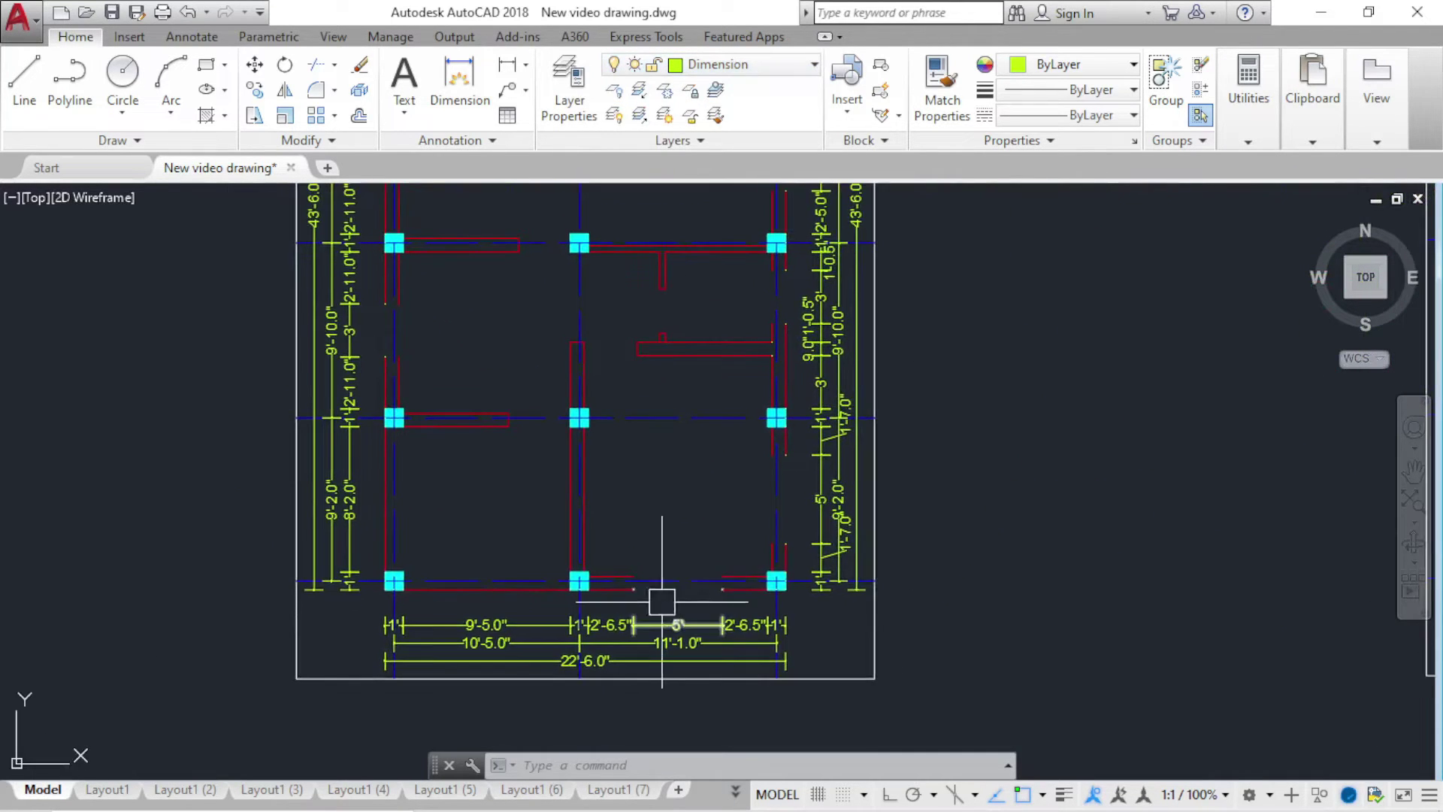
Step: Copy the stripped-down left plan with CP to a new position on the left
scroll(651, 564, down, 4)
click(467, 214)
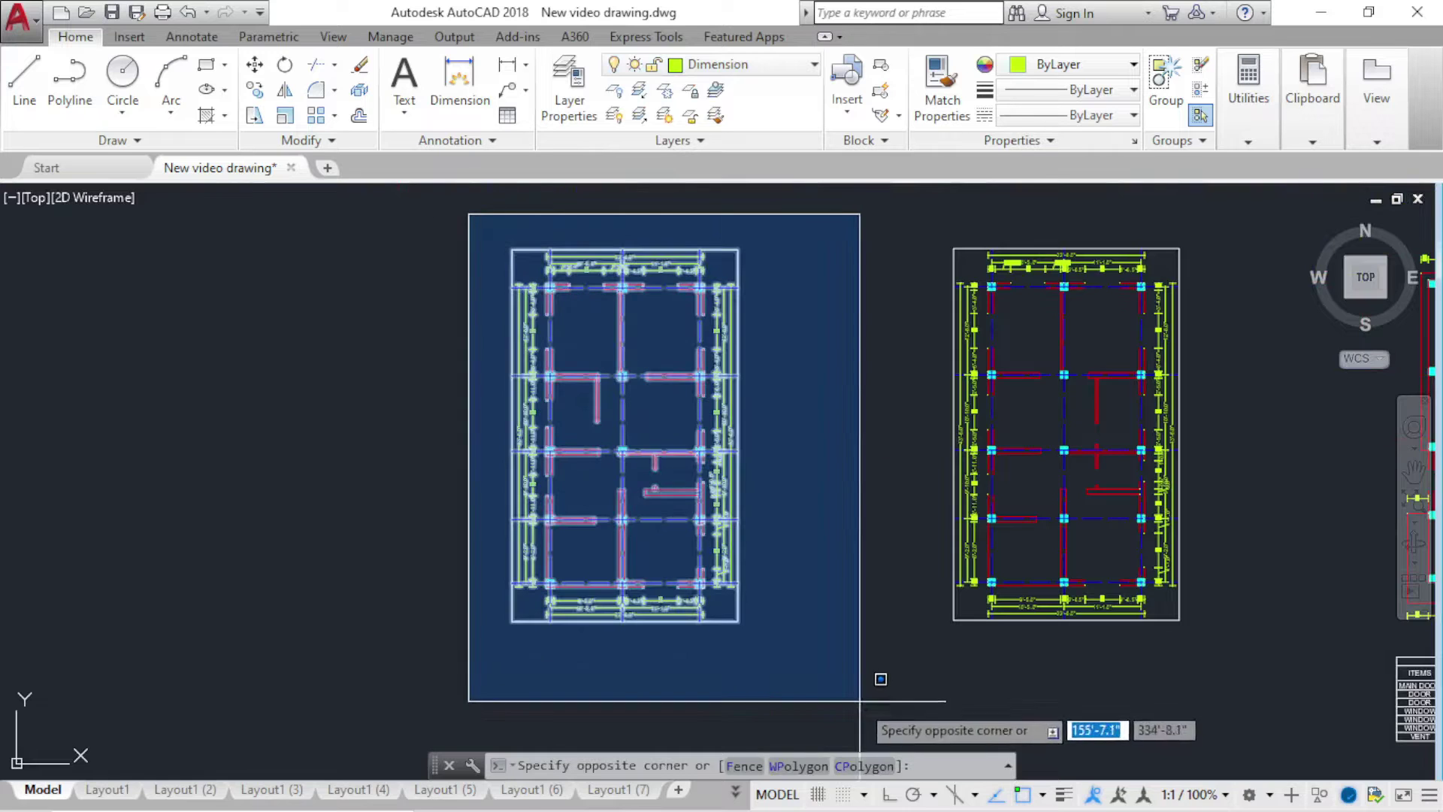
click(861, 701)
text(cp)
key(Return)
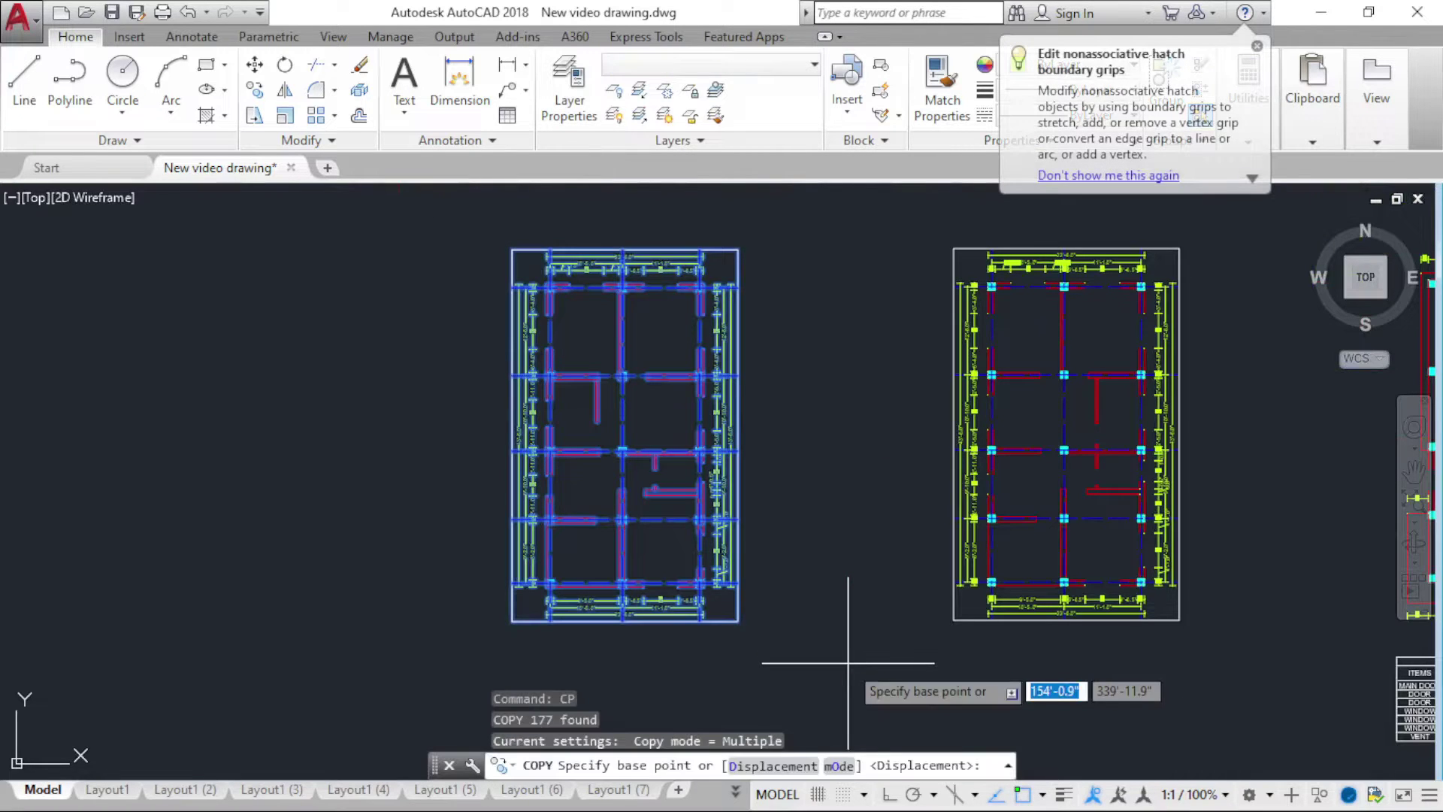
click(910, 616)
scroll(1123, 602, down, 5)
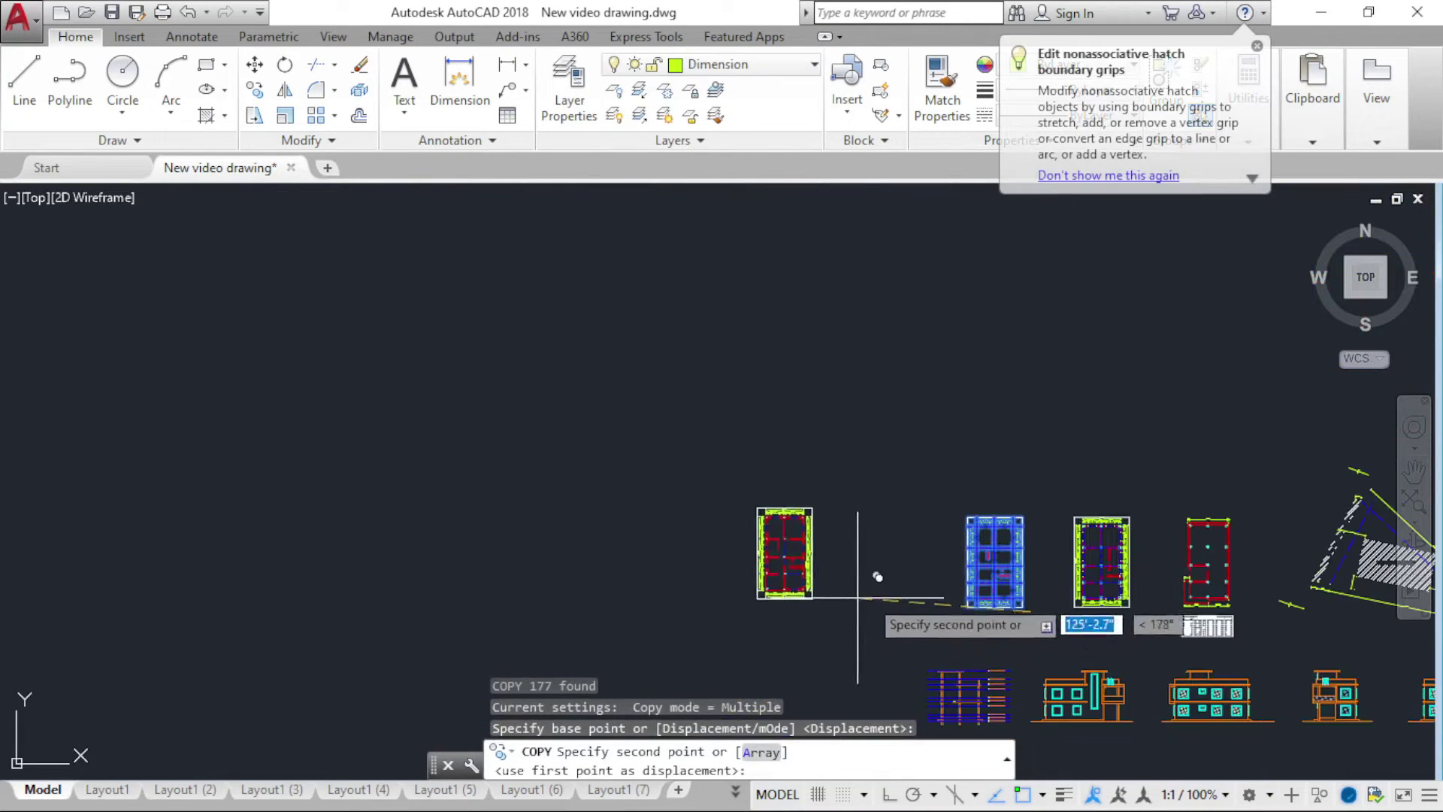
click(878, 613)
key(Escape)
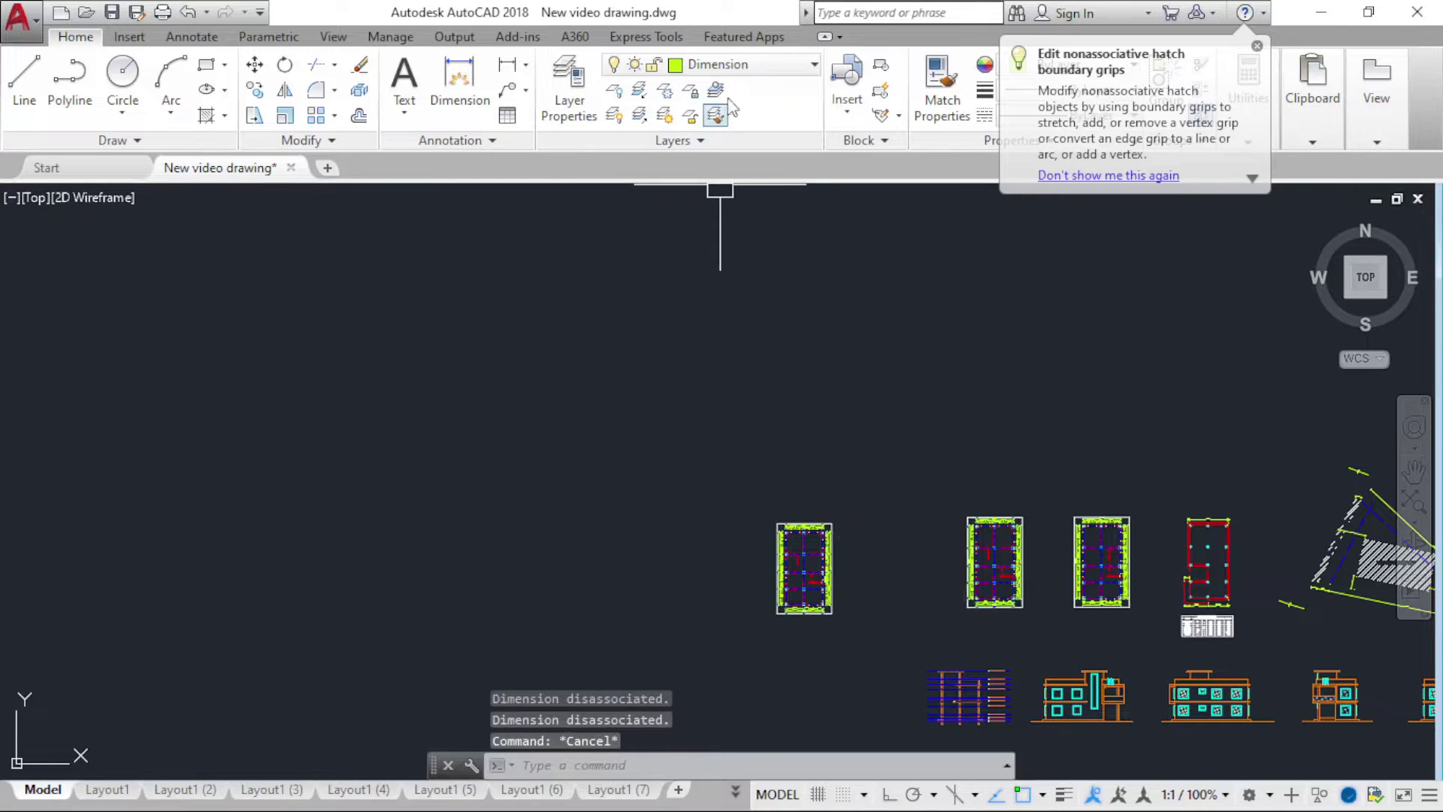
Step: Turn the Door, furniture, Staircase, Text and Window layers back on
click(744, 65)
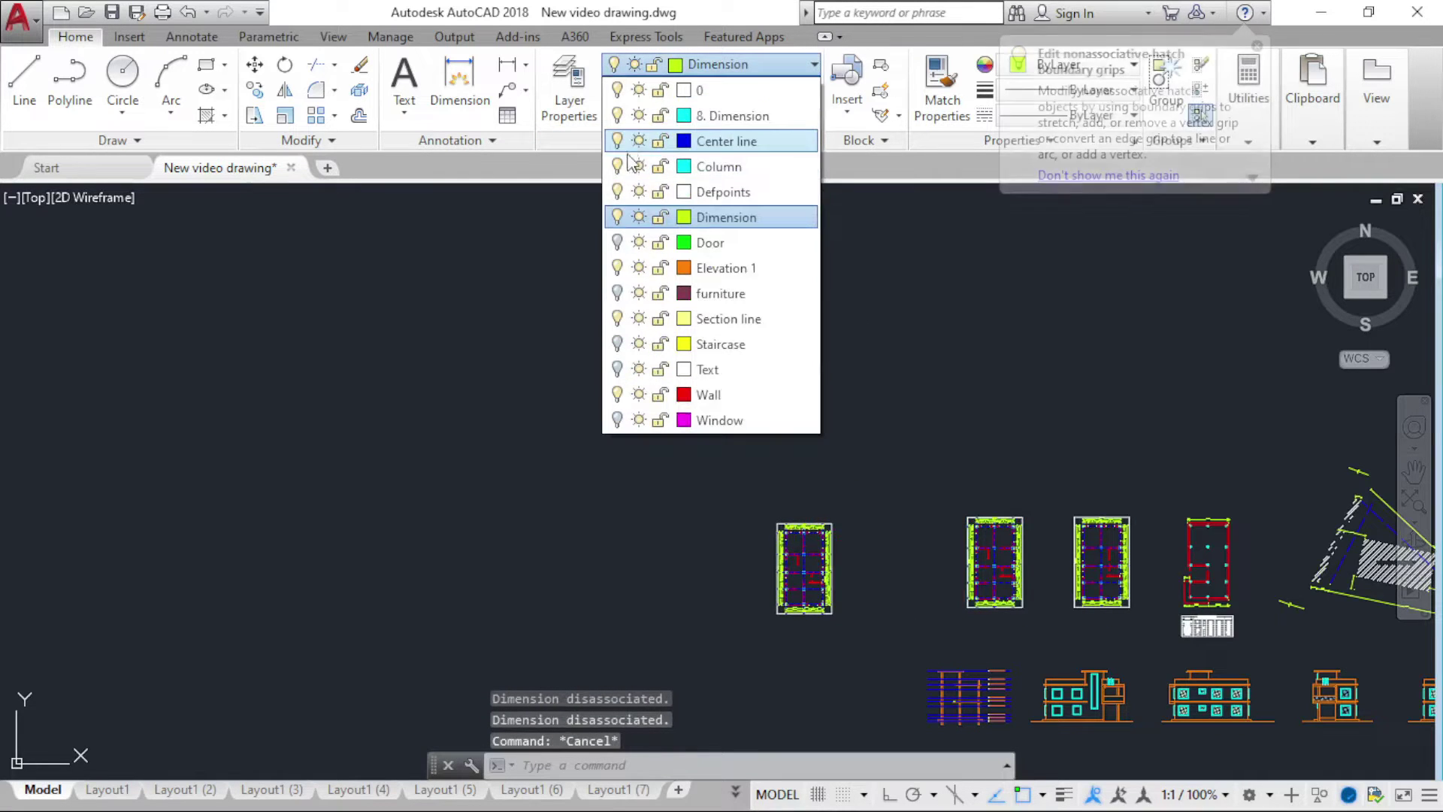
click(618, 243)
click(618, 293)
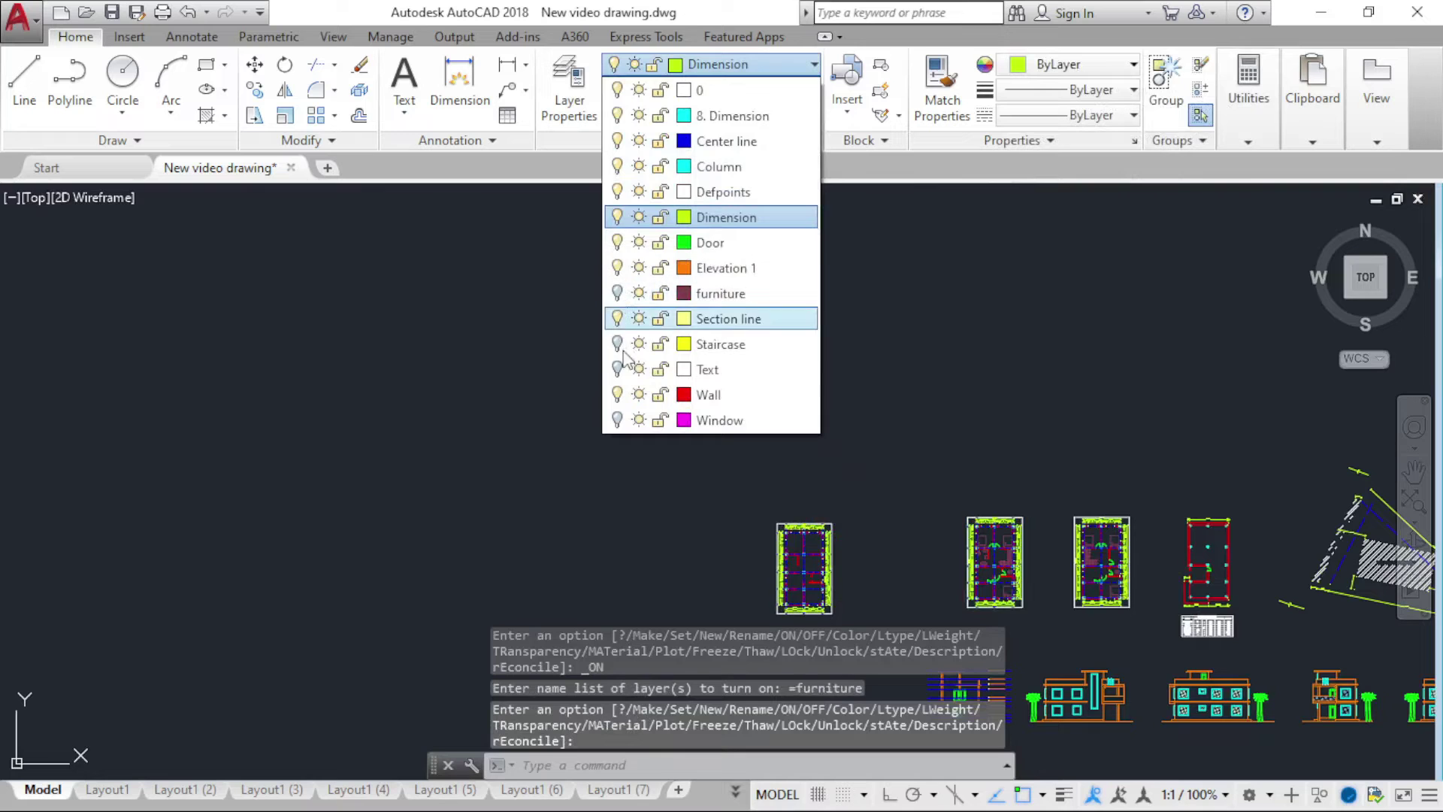
click(618, 345)
click(617, 394)
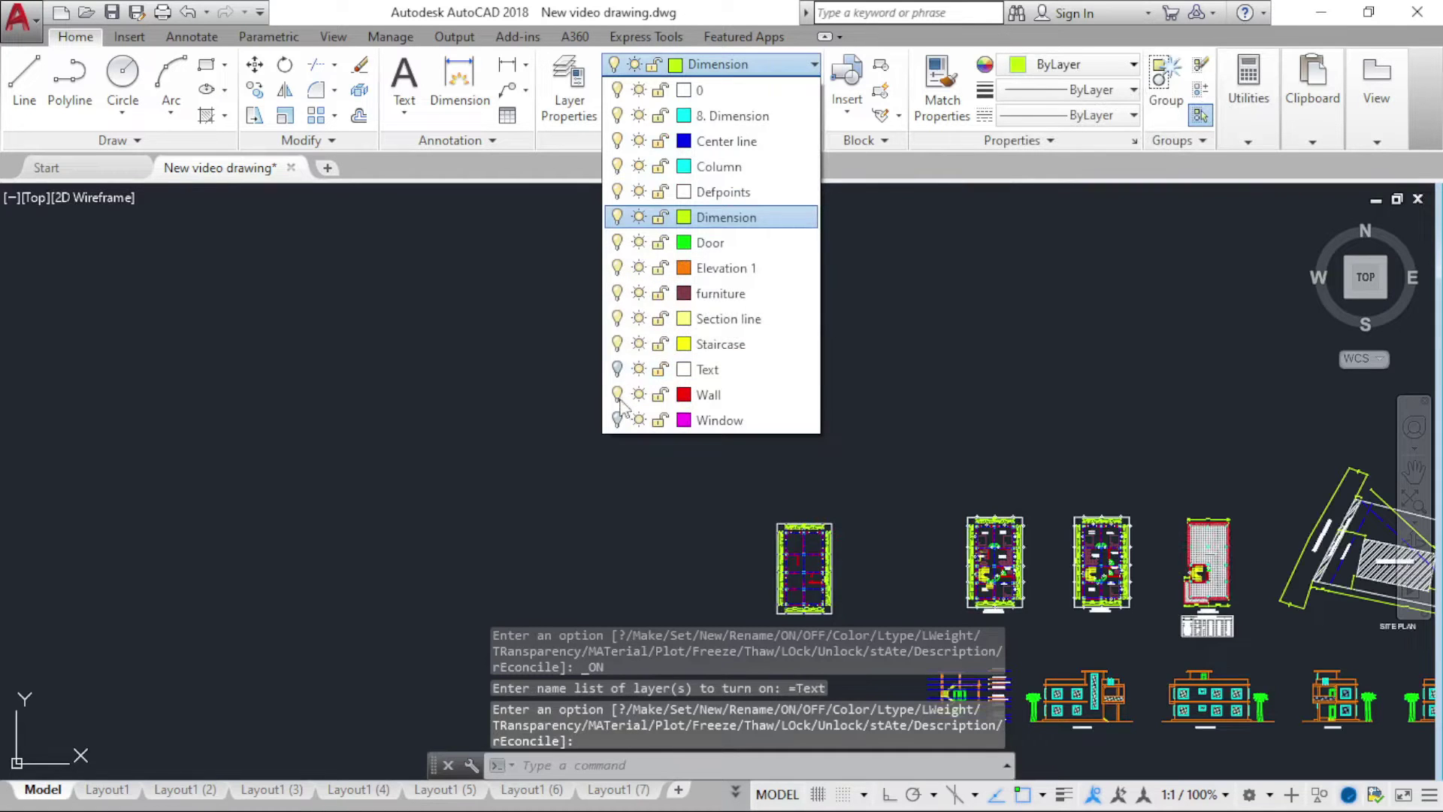
click(618, 420)
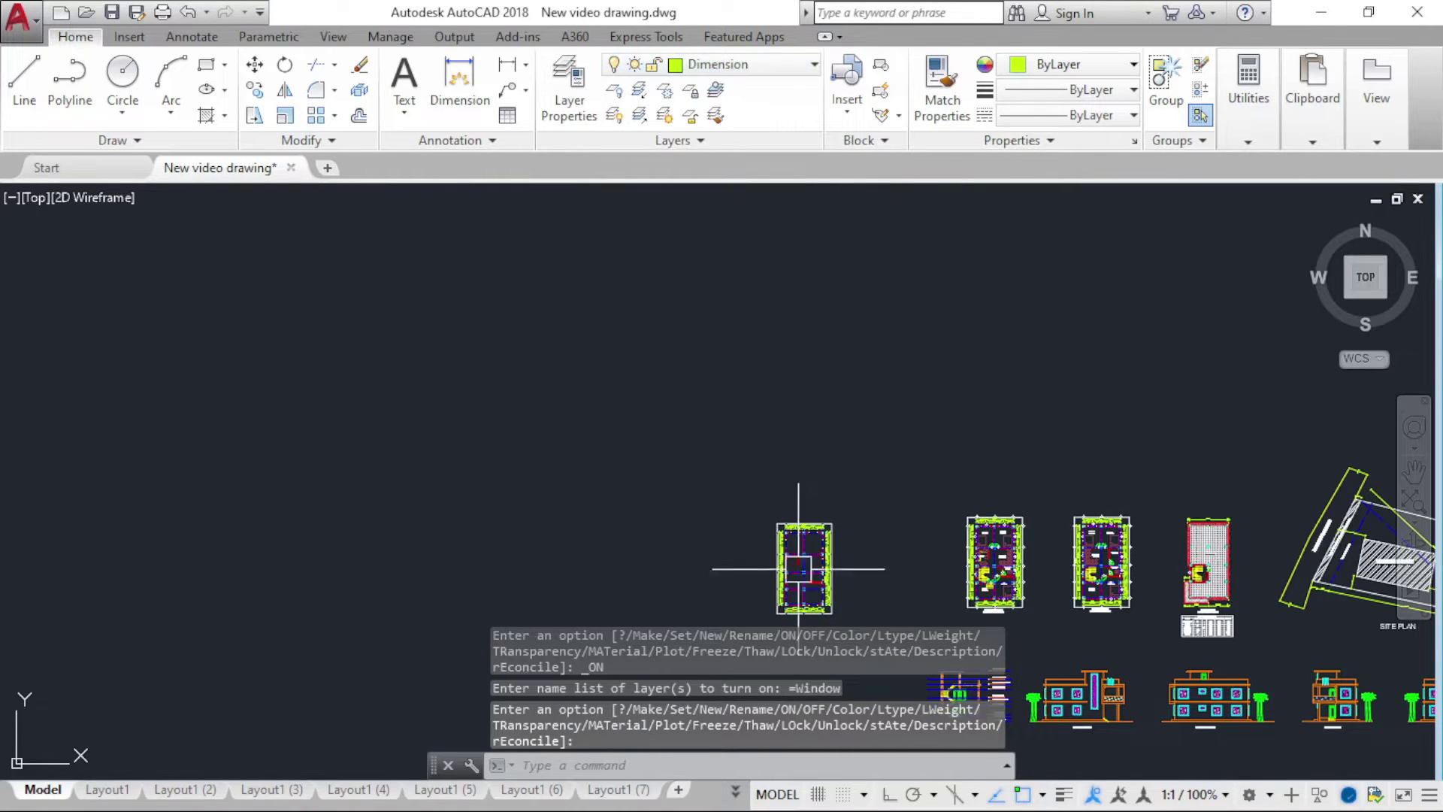
Step: Pan and zoom to the copied plan, closing in on its top row of columns
scroll(793, 579, up, 5)
scroll(790, 586, up, 4)
scroll(330, 407, down, 5)
scroll(443, 489, up, 7)
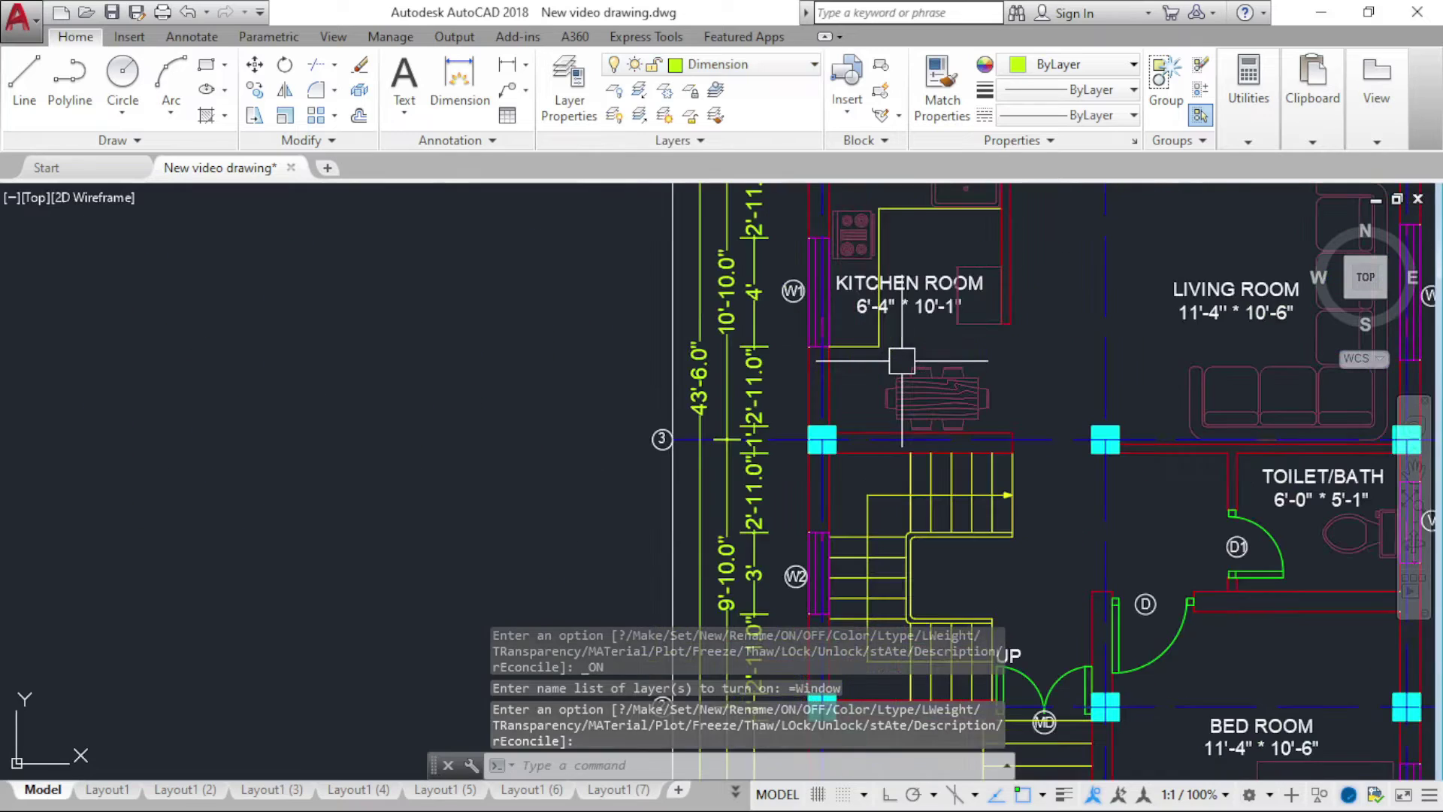
scroll(757, 432, down, 4)
scroll(640, 427, down, 3)
scroll(624, 399, up, 1)
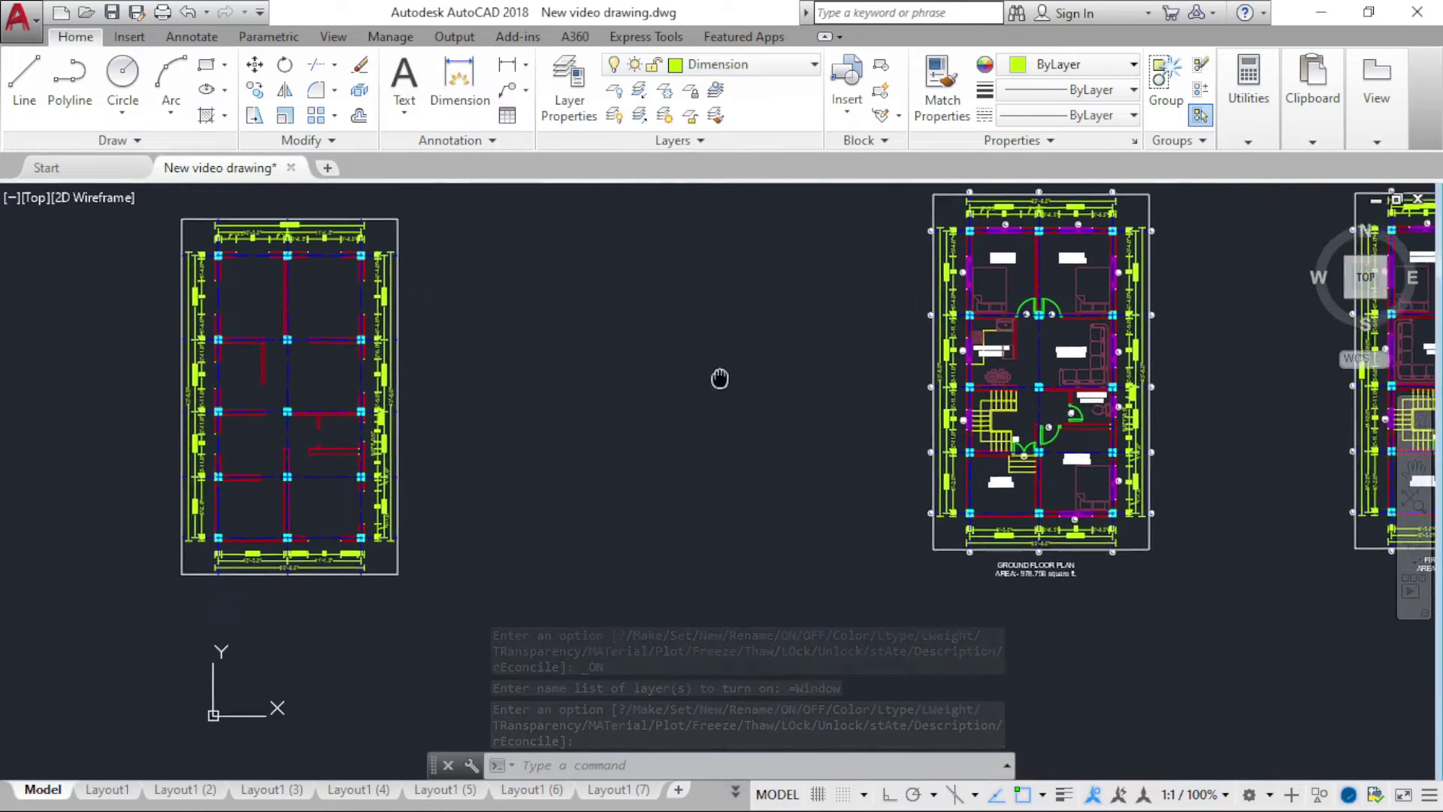
scroll(752, 380, down, 1)
middle_drag(994, 390, 627, 534)
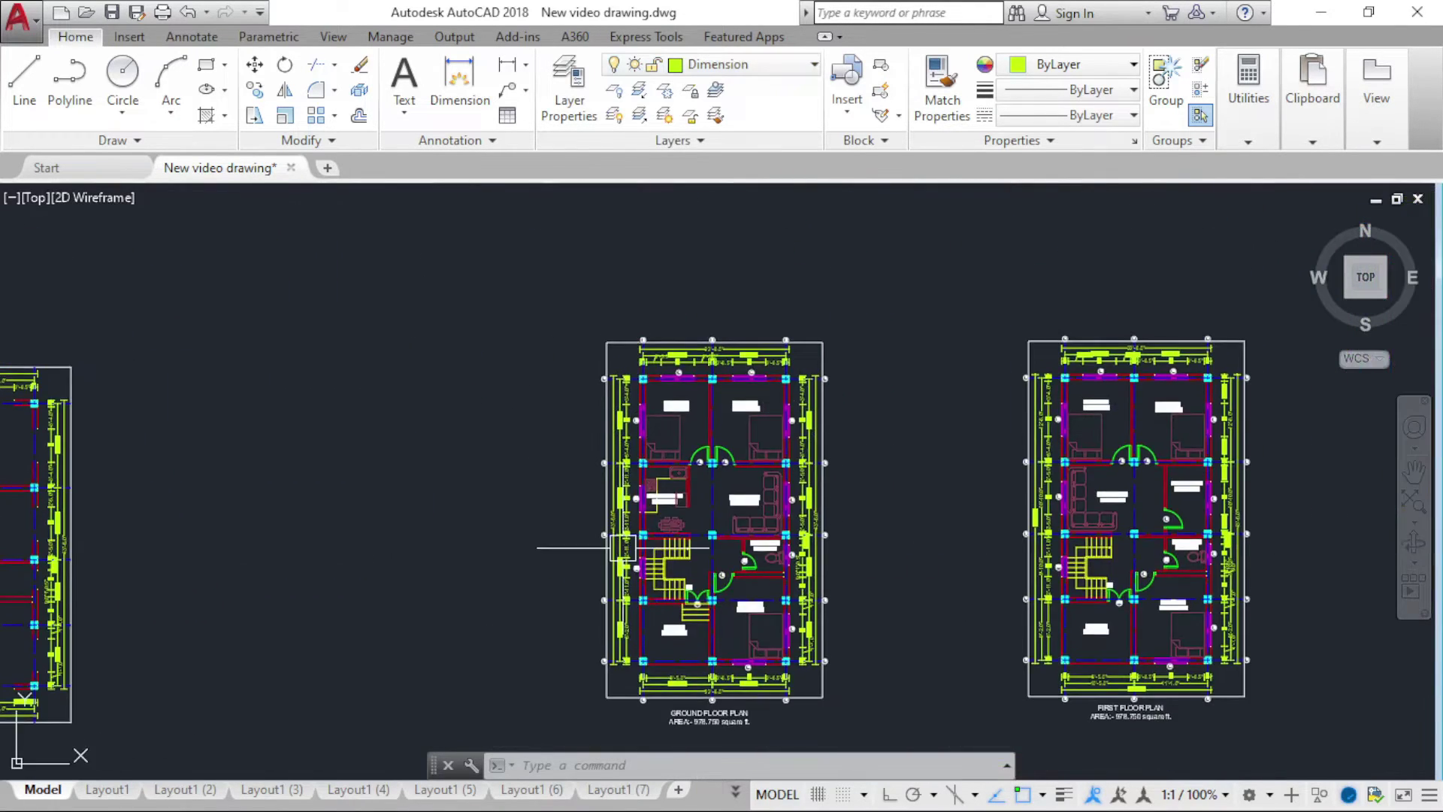
mouse_move(772, 560)
middle_down()
mouse_move(750, 536)
mouse_move(737, 448)
middle_up()
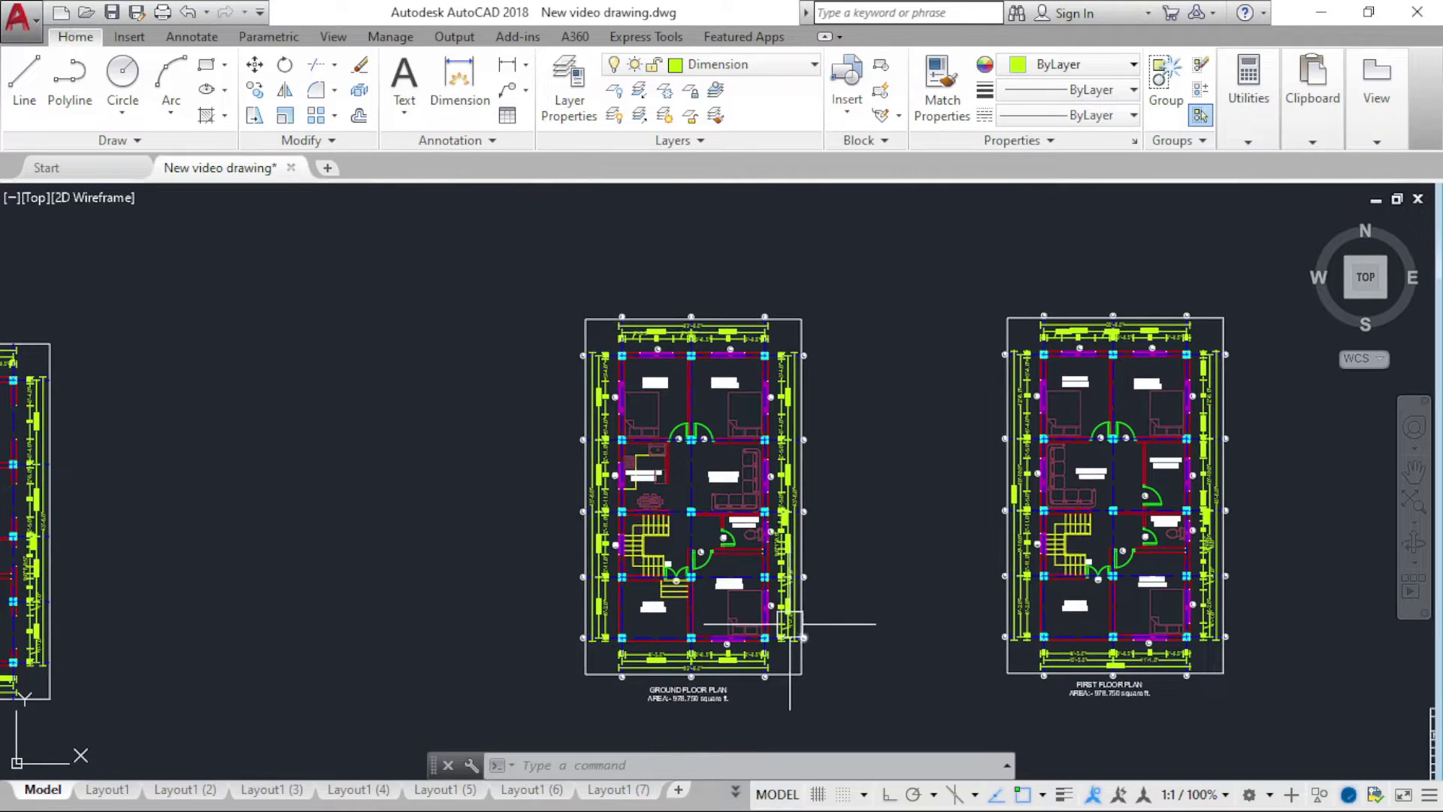
middle_drag(330, 426, 658, 446)
scroll(612, 284, up, 2)
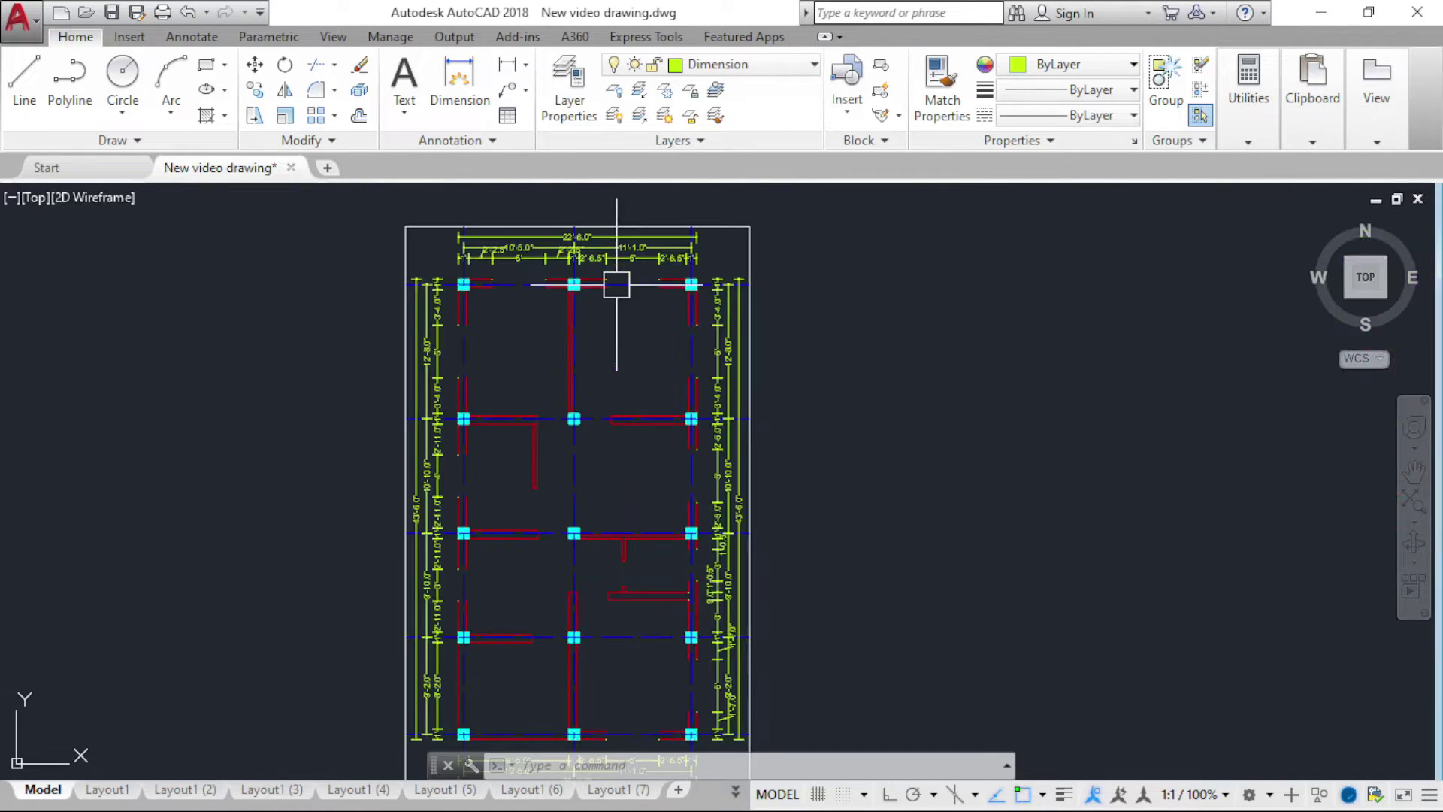
scroll(549, 214, up, 2)
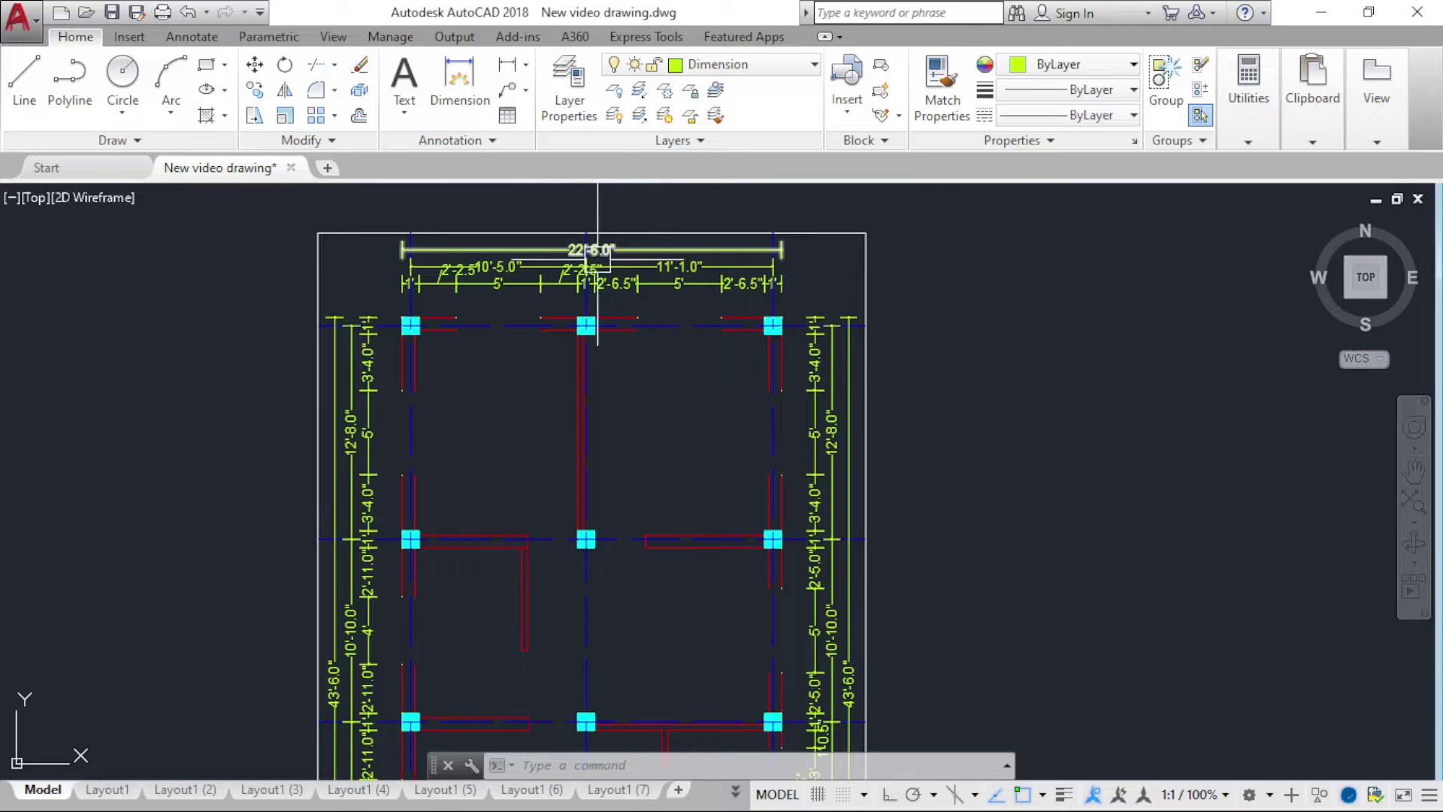
scroll(586, 336, up, 4)
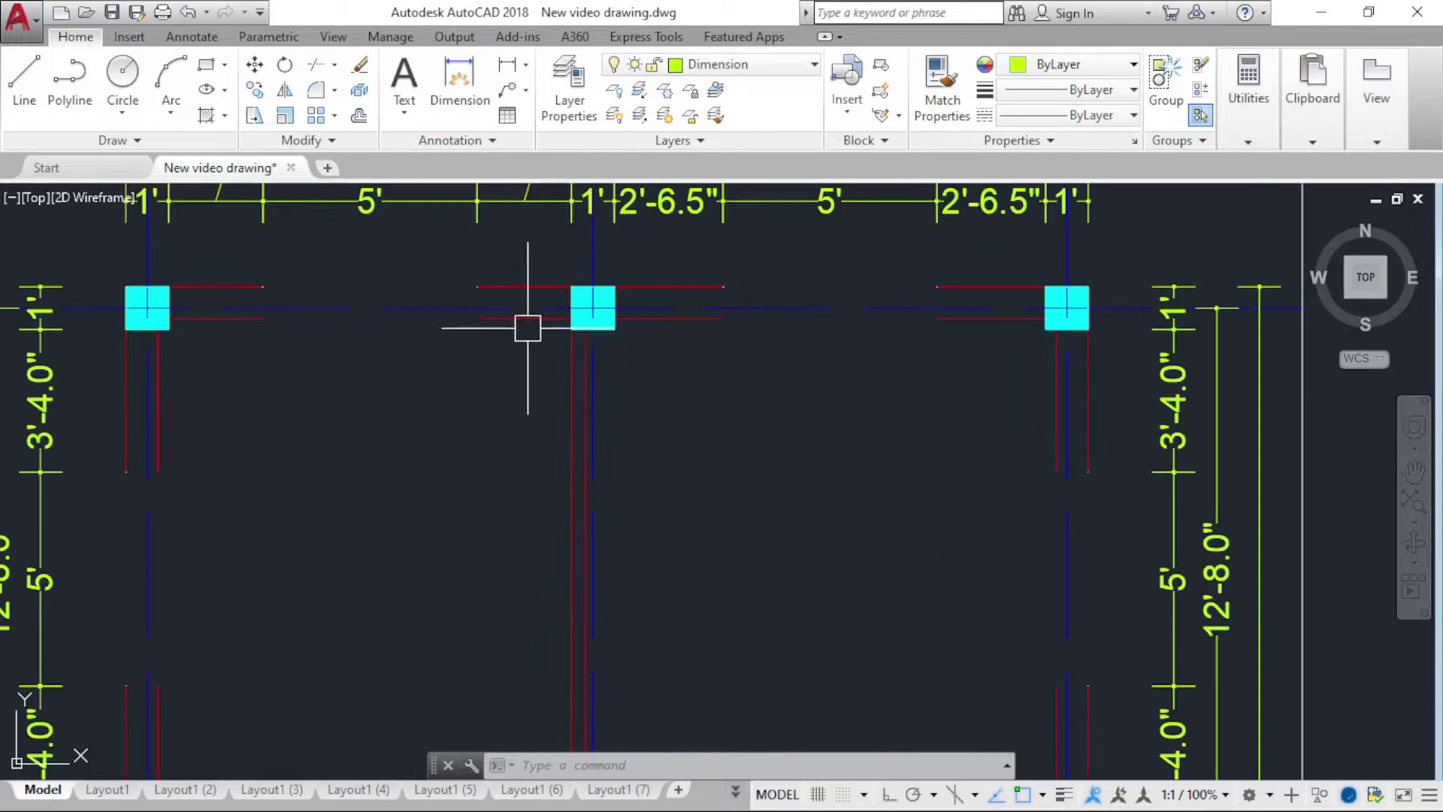
middle_drag(524, 322, 669, 326)
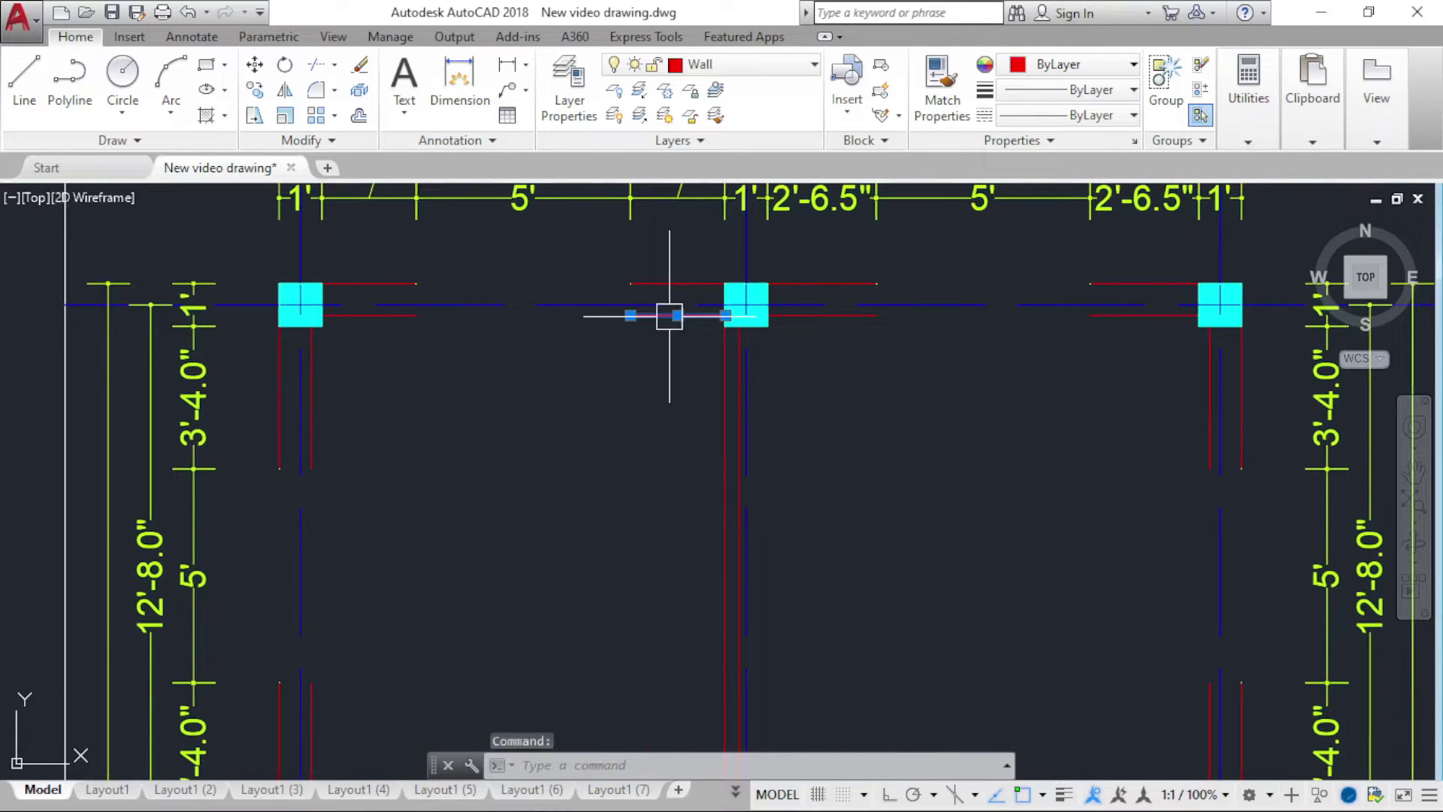
Step: Erase the short wall segment and the 2'-2.5", 2'-6.5" and 22'-6.0" dimensions
key(Delete)
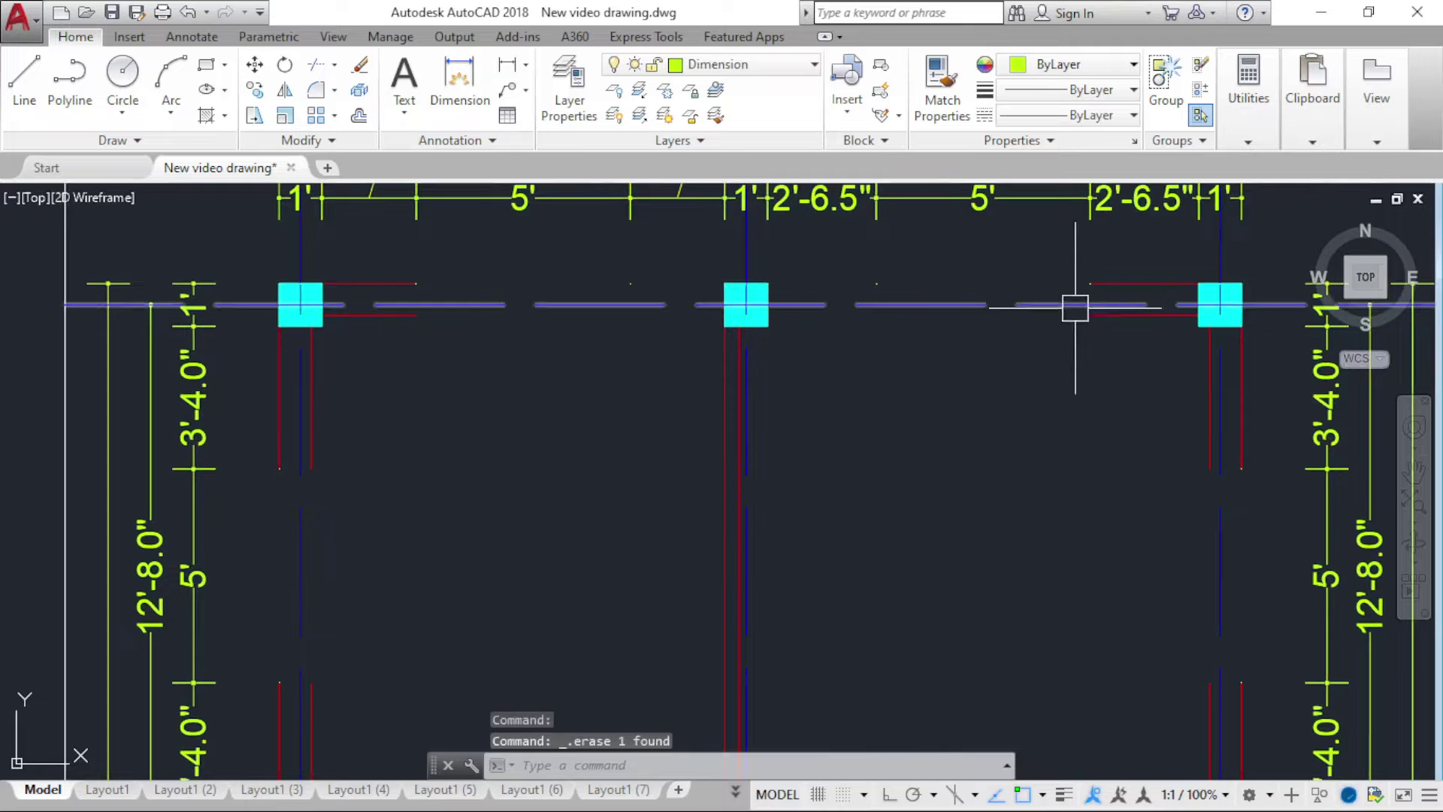
scroll(640, 389, down, 2)
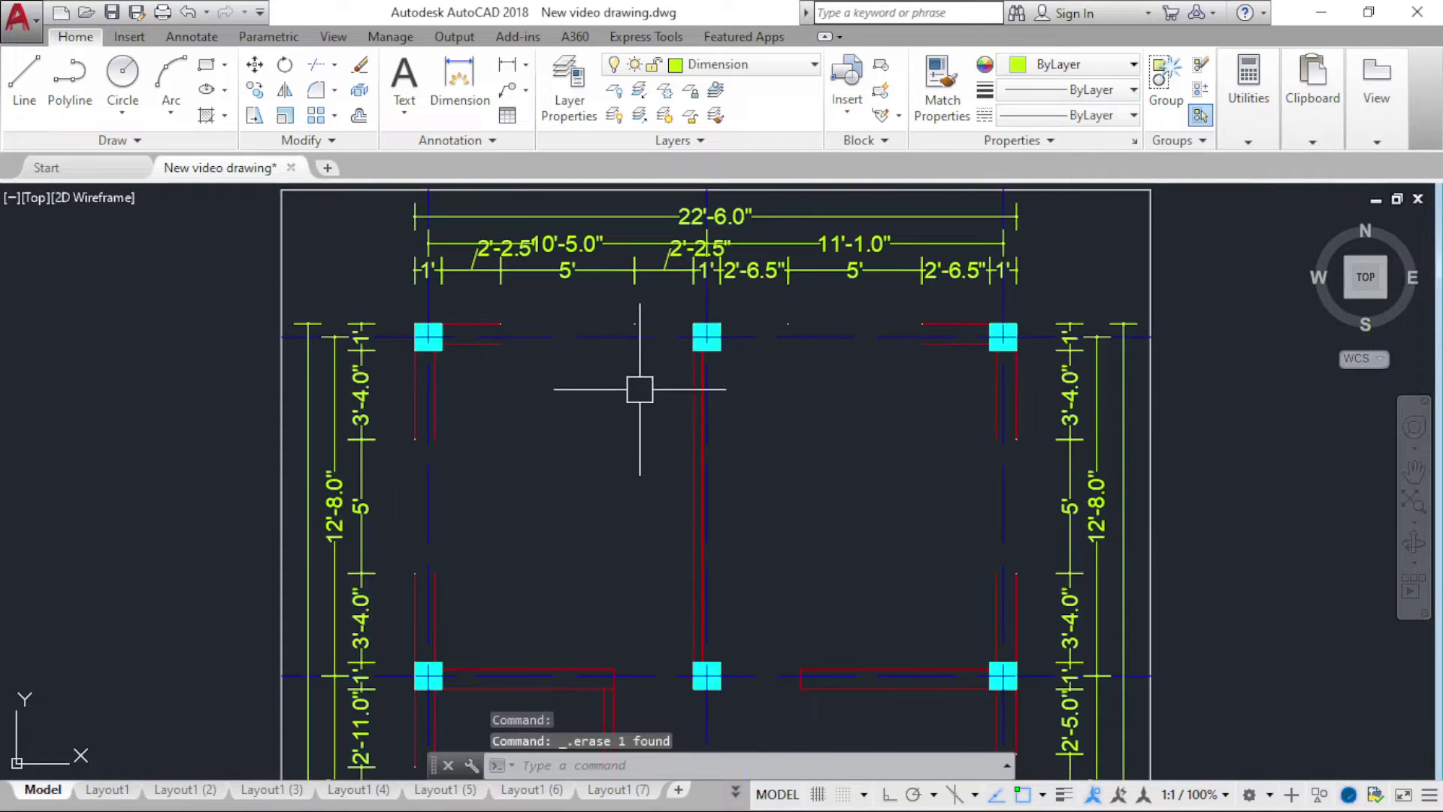
key(Delete)
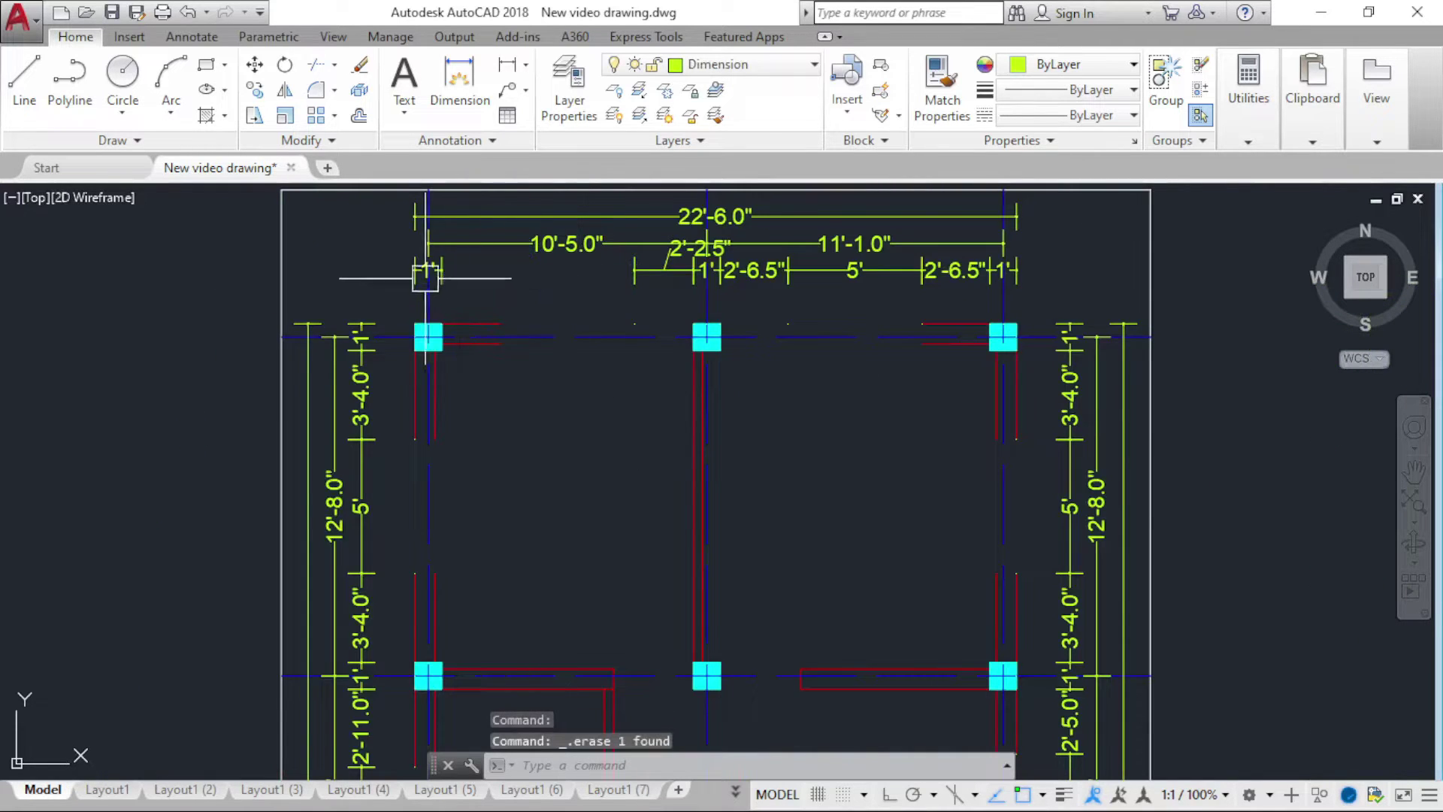
scroll(414, 267, up, 3)
scroll(384, 274, down, 2)
click(735, 290)
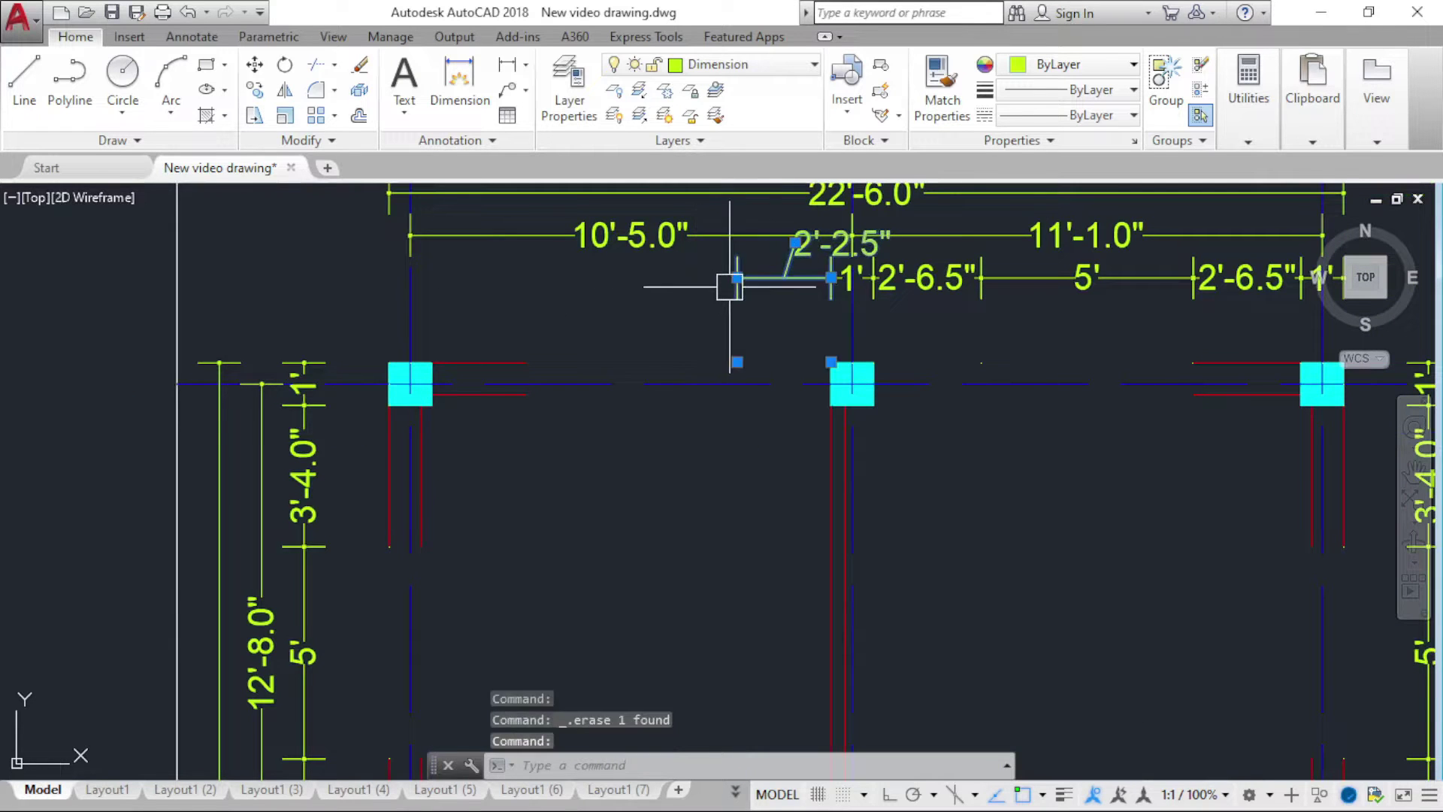
key(Delete)
scroll(804, 301, up, 2)
scroll(654, 310, down, 2)
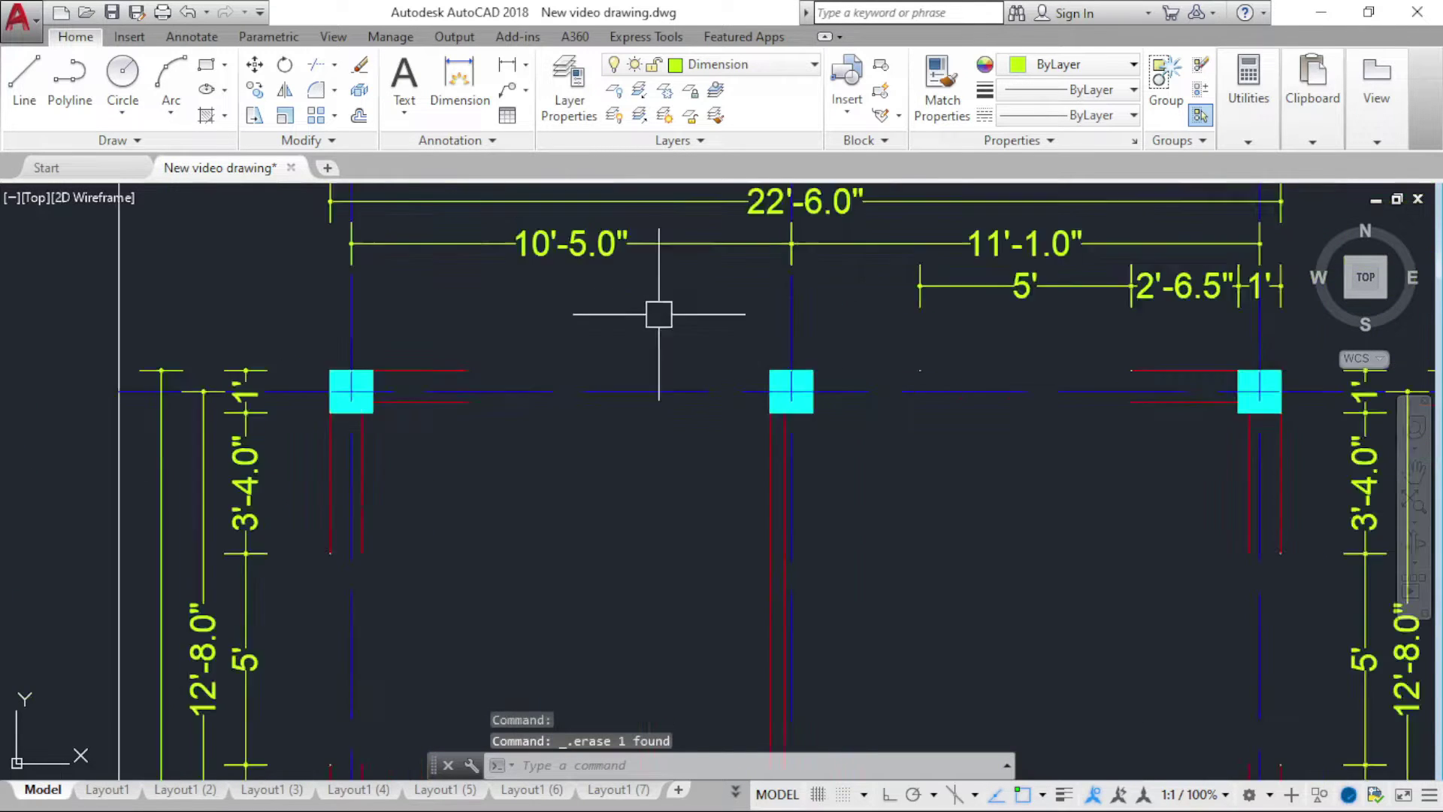
scroll(677, 310, down, 2)
scroll(842, 303, up, 2)
click(1020, 293)
key(Delete)
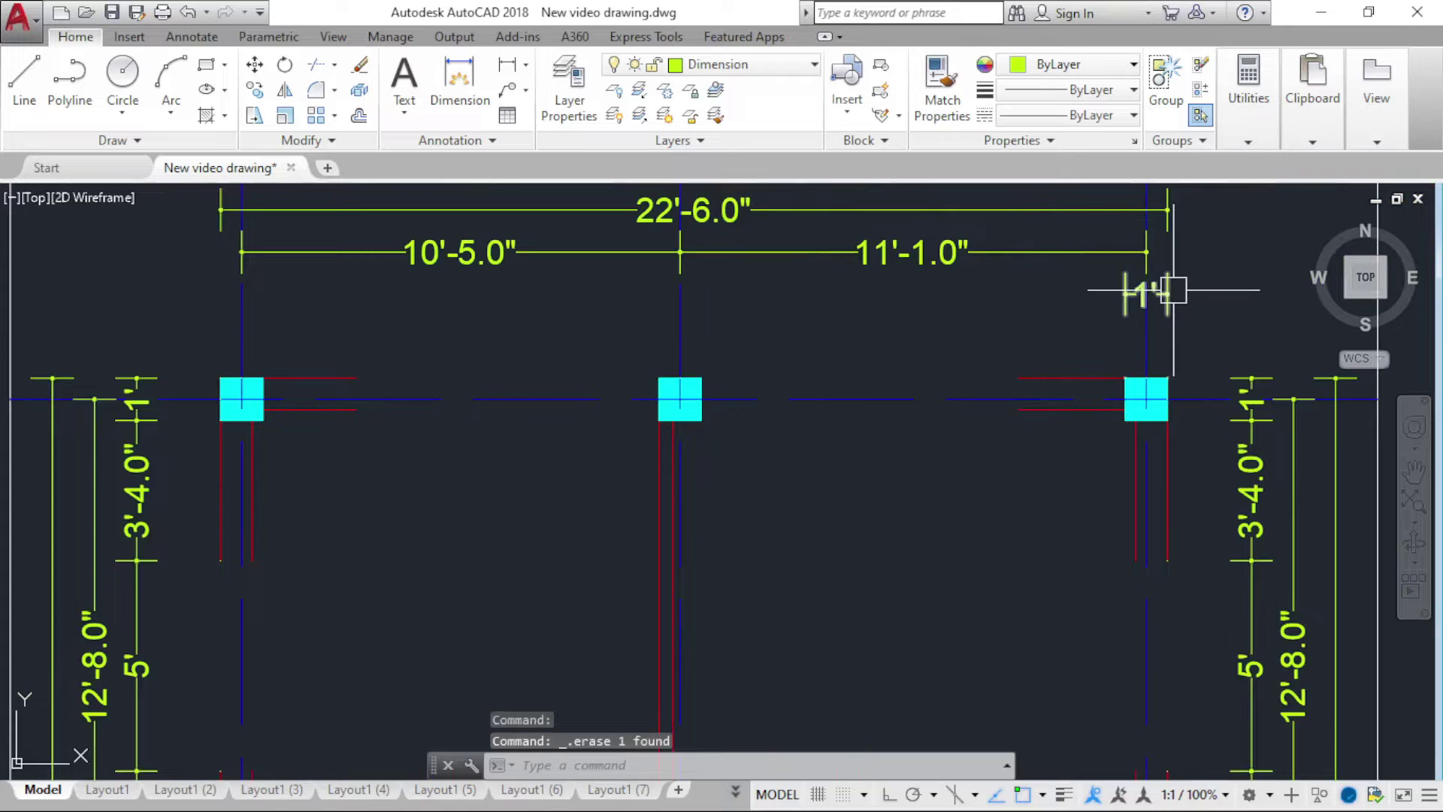
click(775, 212)
key(Delete)
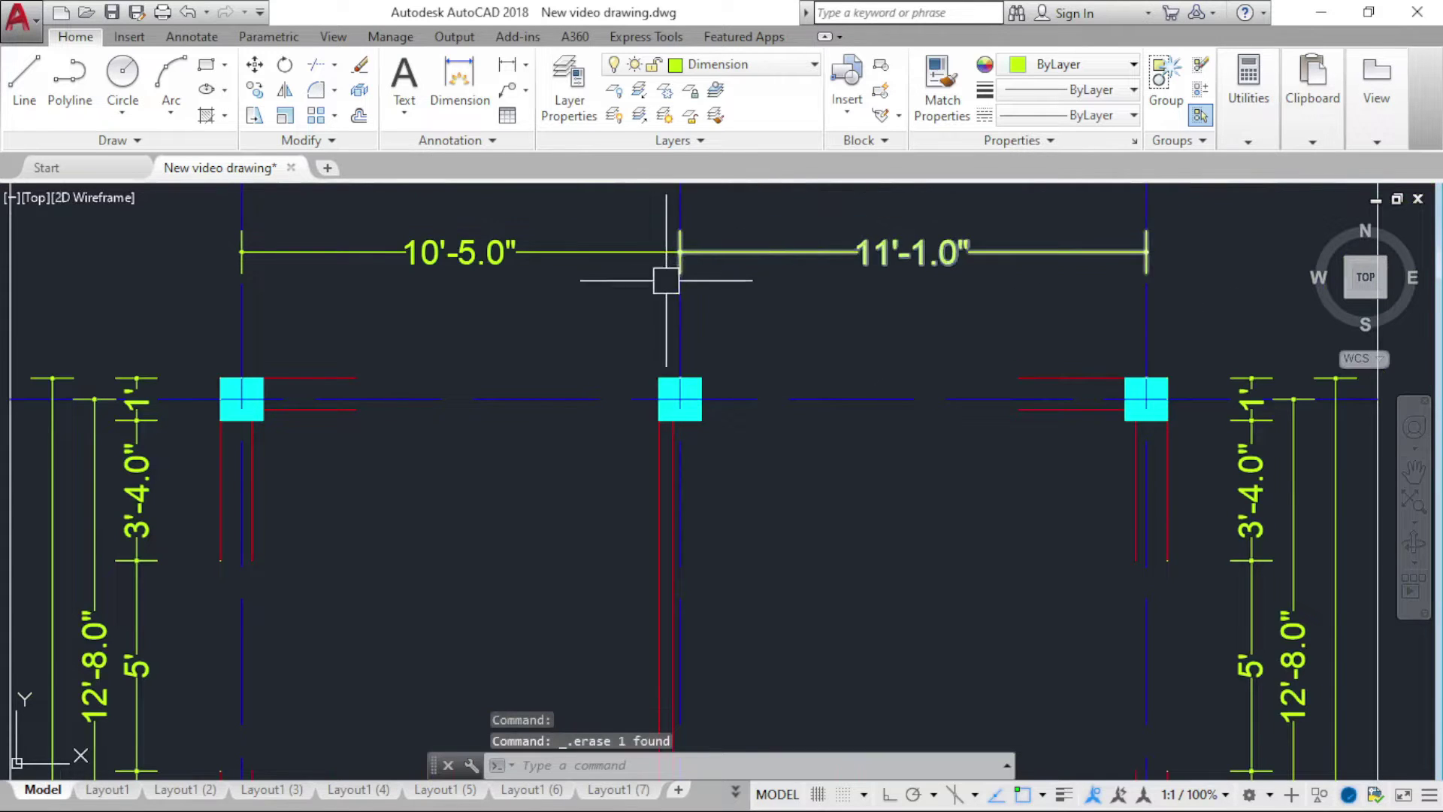
Step: Start a linear dimension along the top-left column's right edge, then cancel it
scroll(665, 315, down, 2)
scroll(658, 341, down, 2)
scroll(576, 351, up, 2)
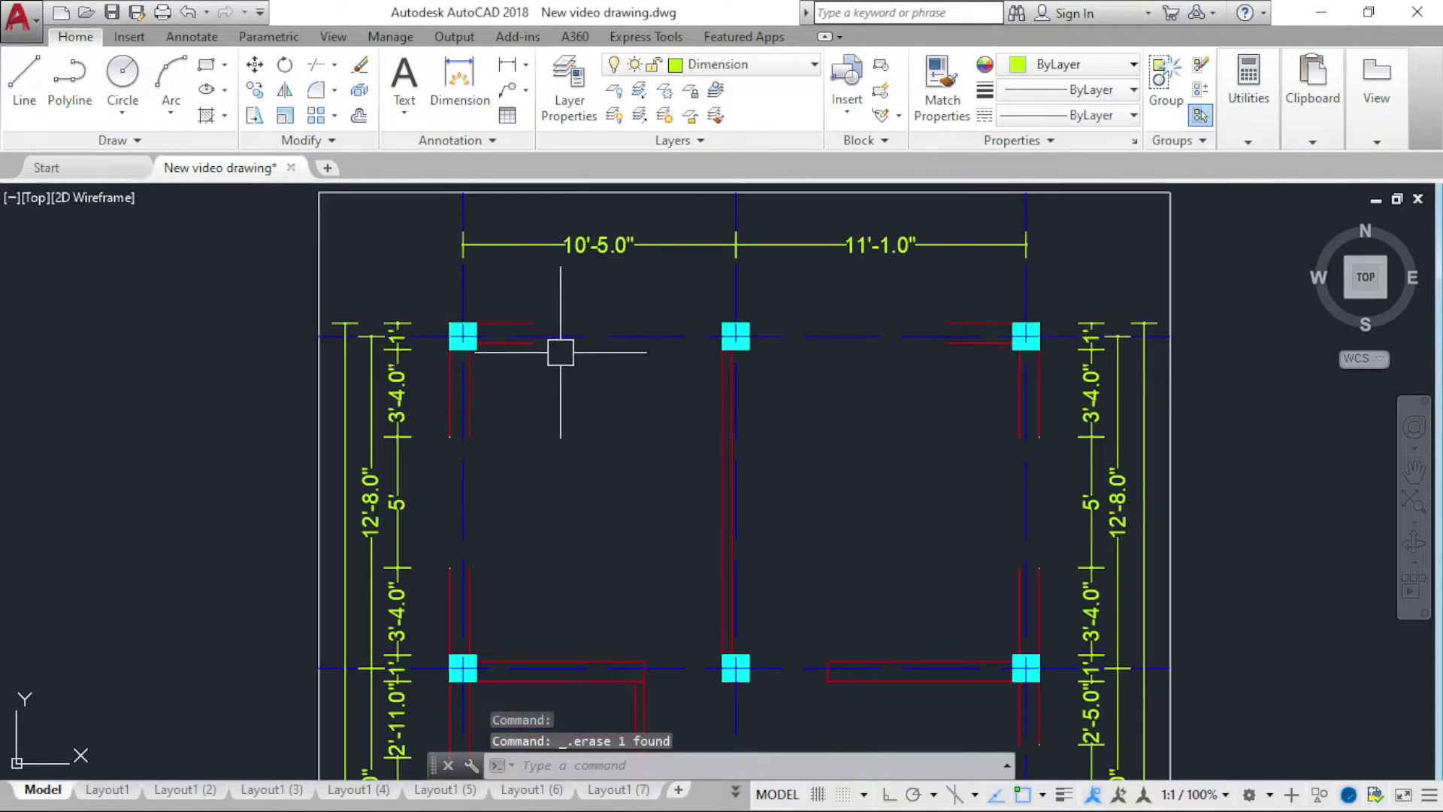
scroll(504, 347, up, 1)
scroll(500, 331, up, 3)
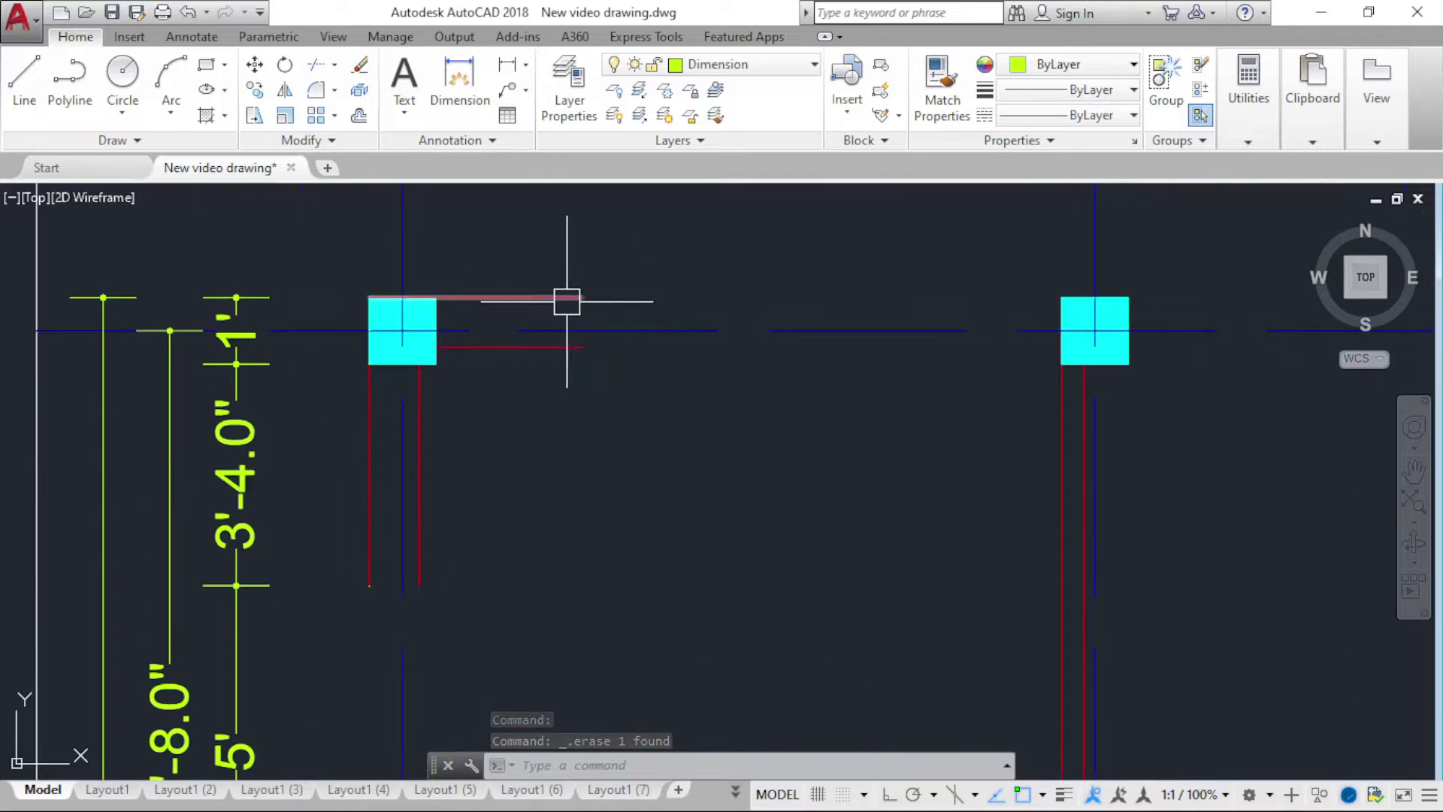
scroll(567, 299, up, 2)
click(505, 66)
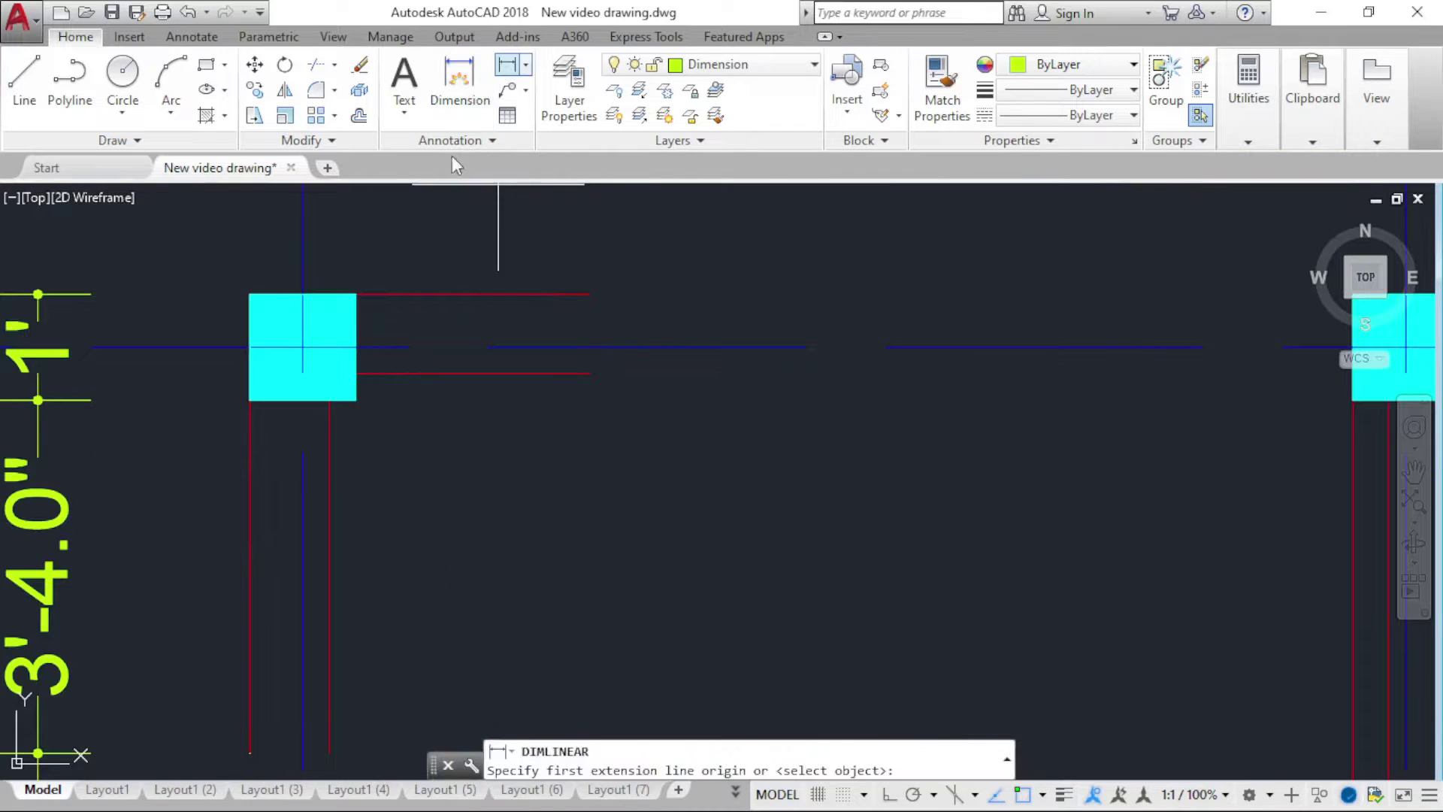
click(357, 293)
click(356, 373)
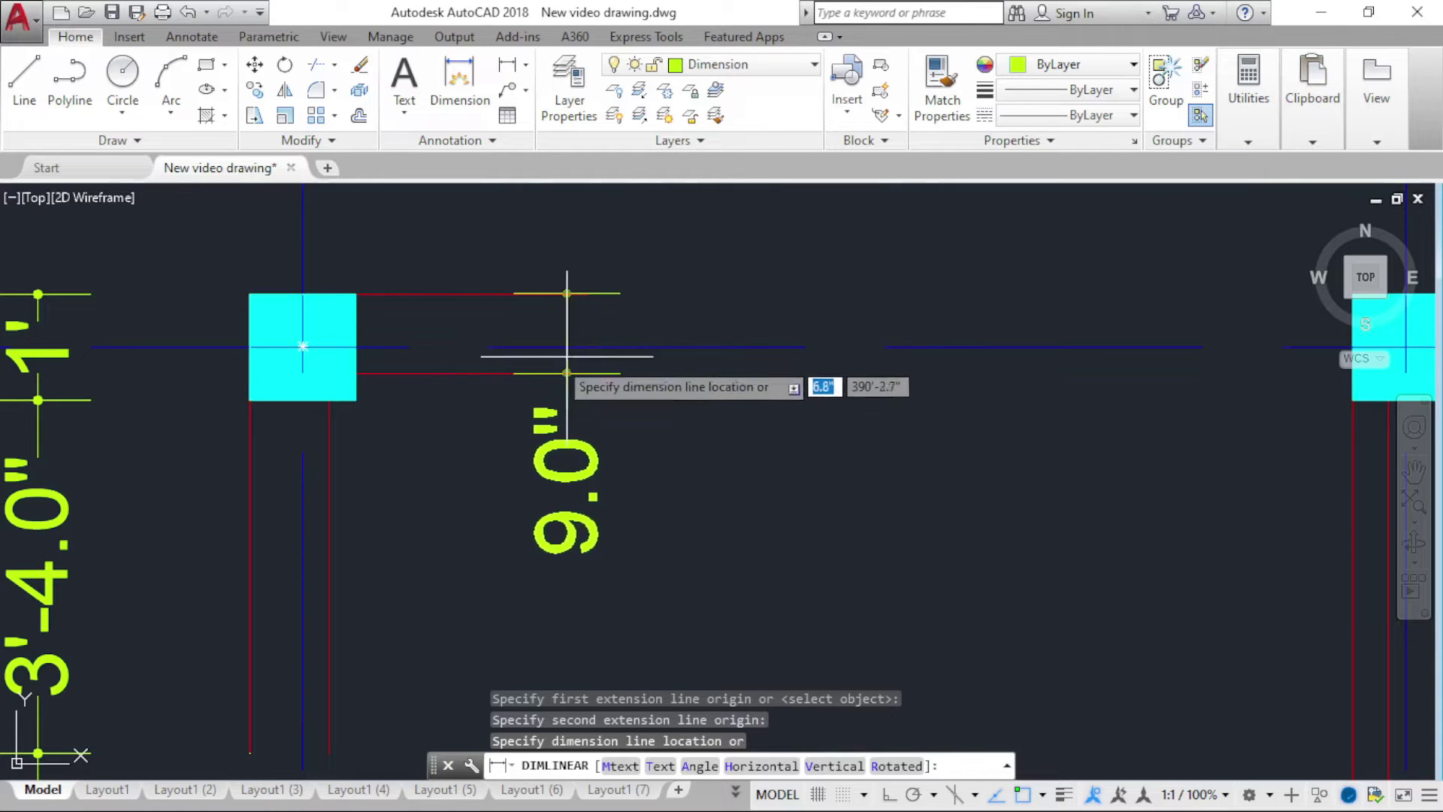
key(Escape)
text(tr)
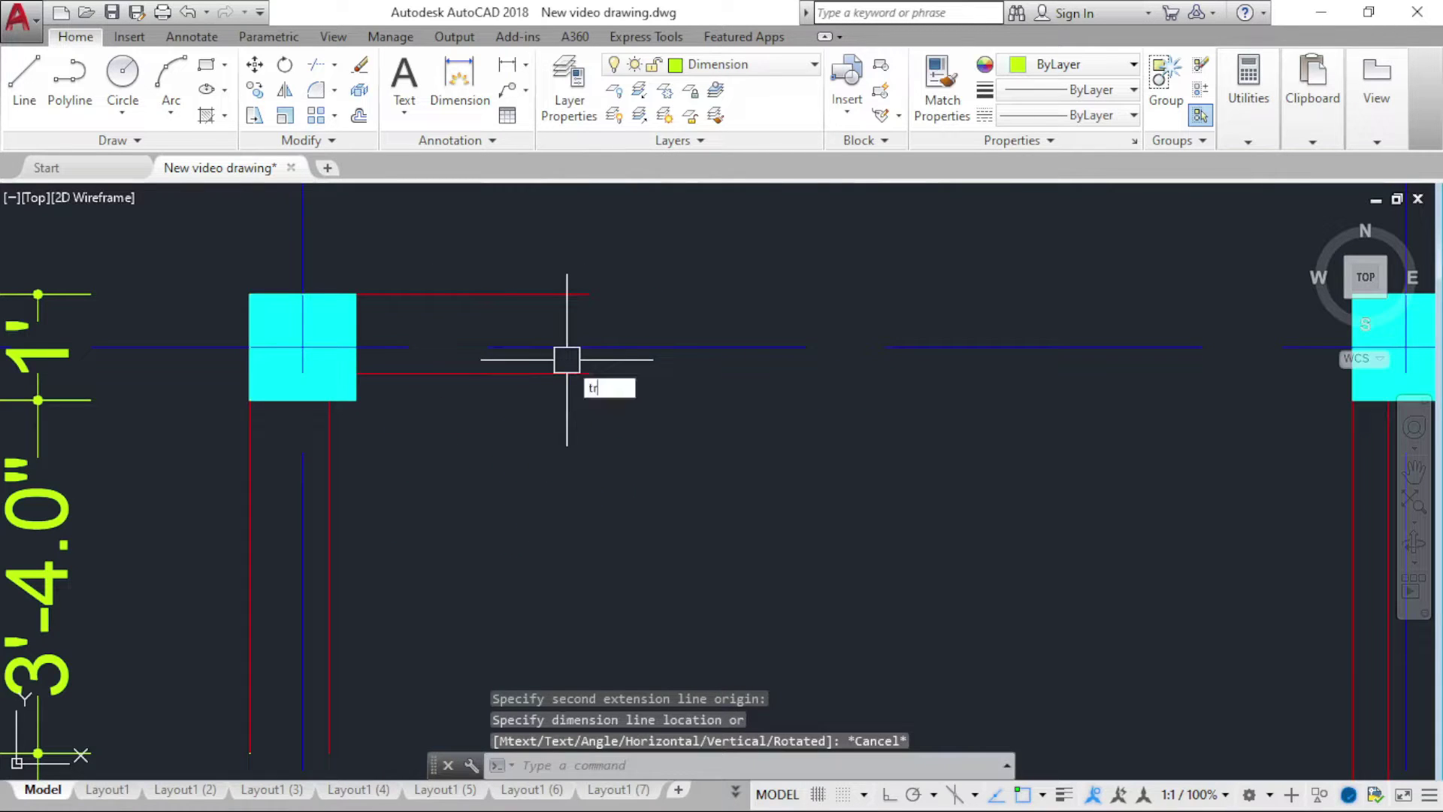
Step: Trim the top wall line between the columns, using all objects as cutting edges
key(Return)
key(Return)
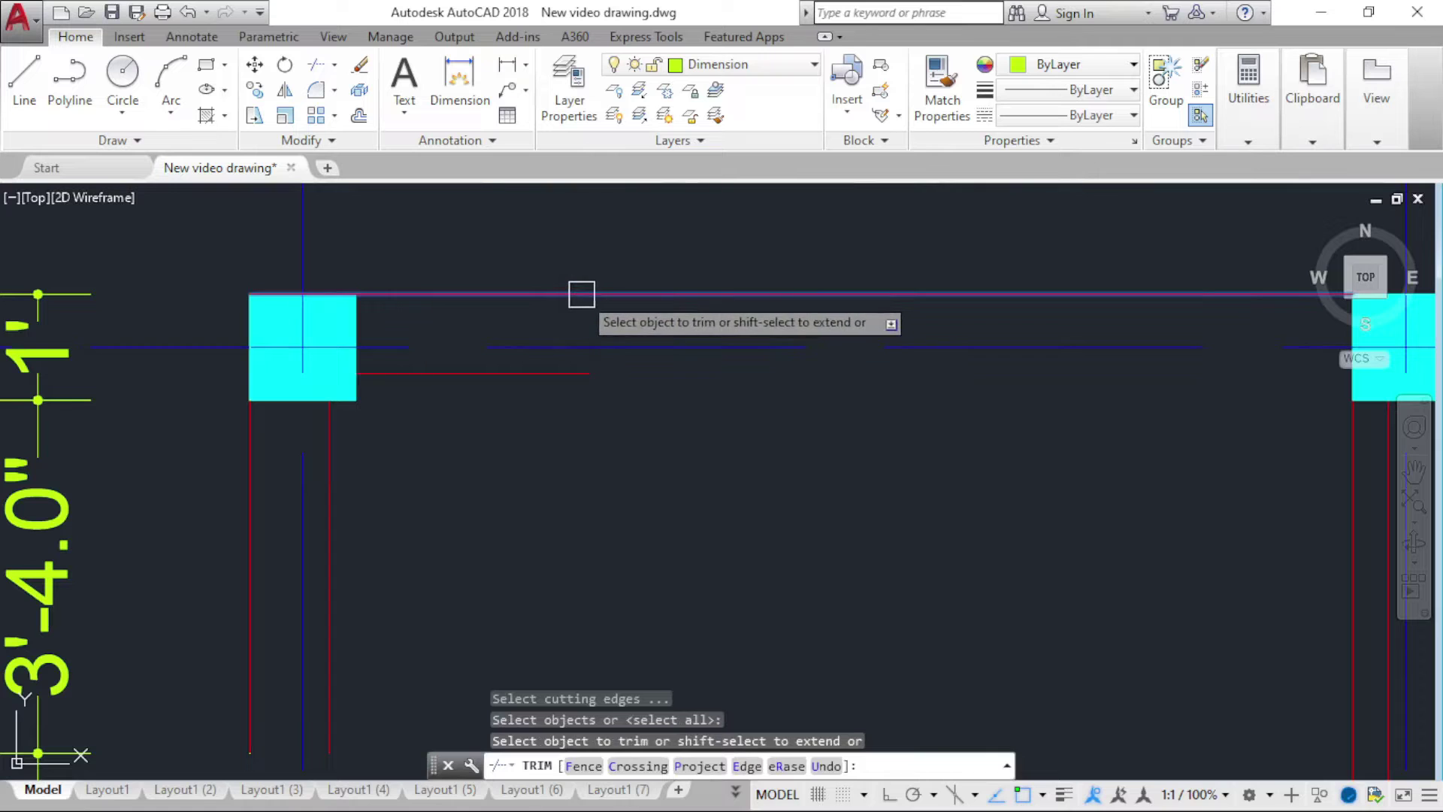
click(581, 293)
scroll(451, 376, down, 2)
scroll(438, 368, down, 2)
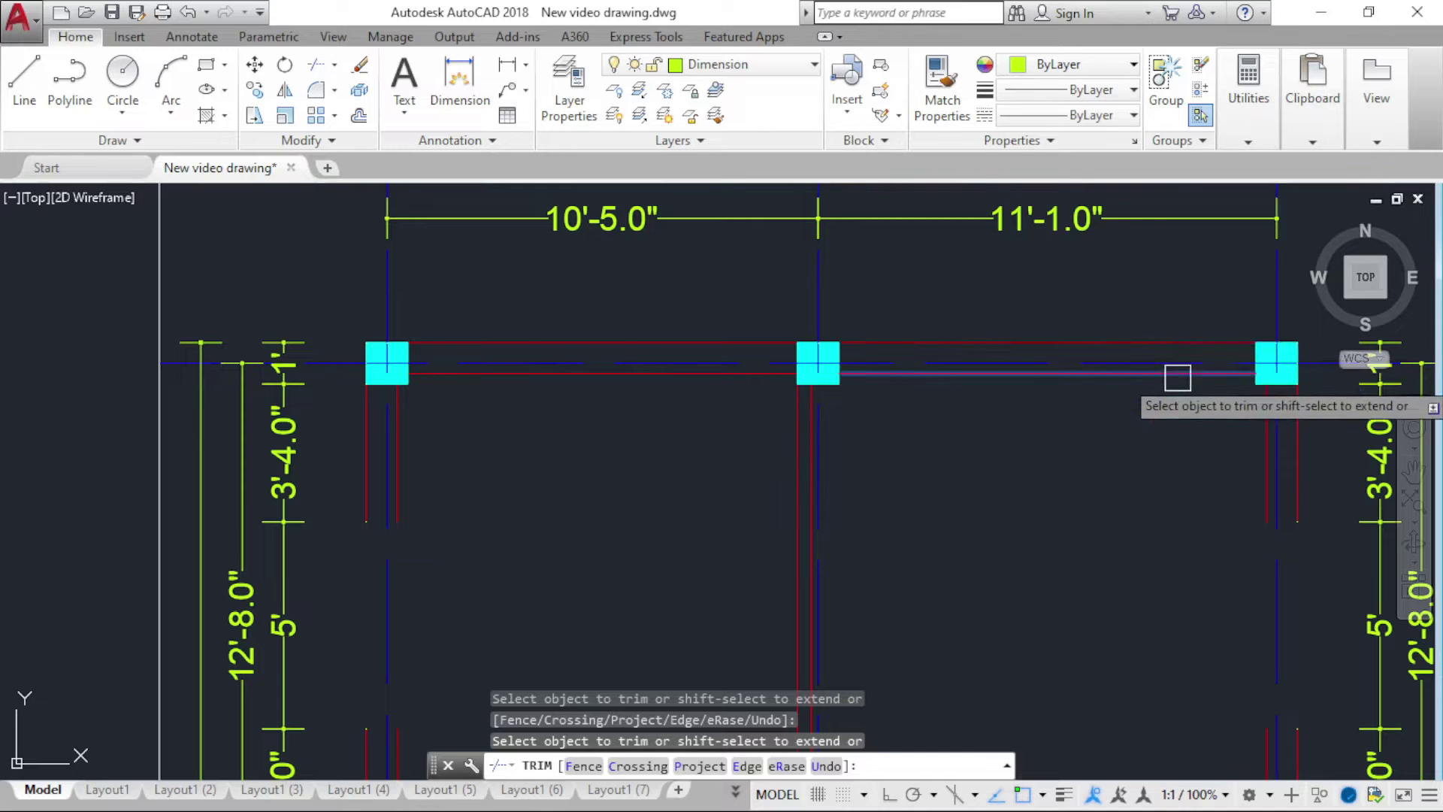
scroll(1178, 380, down, 2)
scroll(934, 519, down, 2)
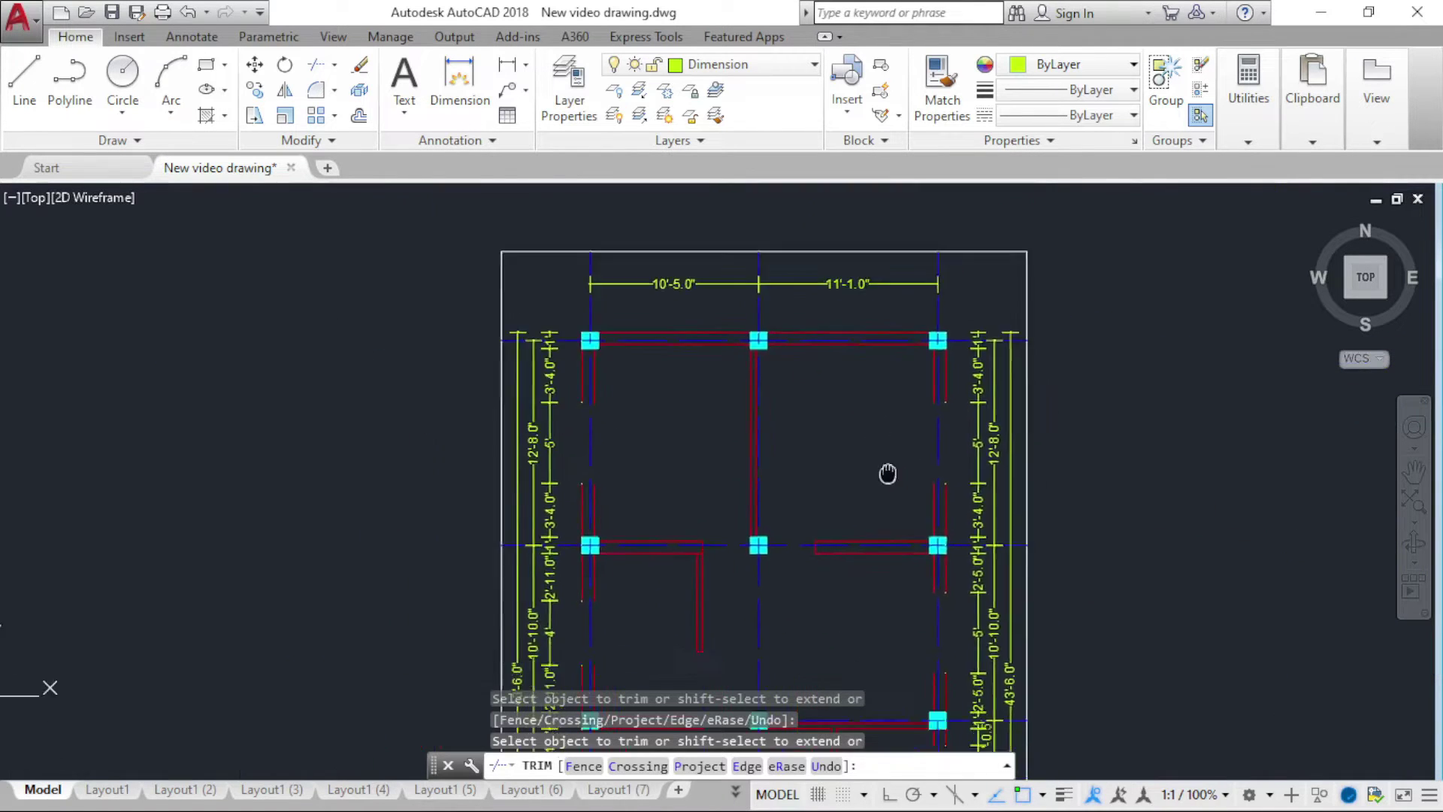
scroll(776, 389, up, 4)
key(Return)
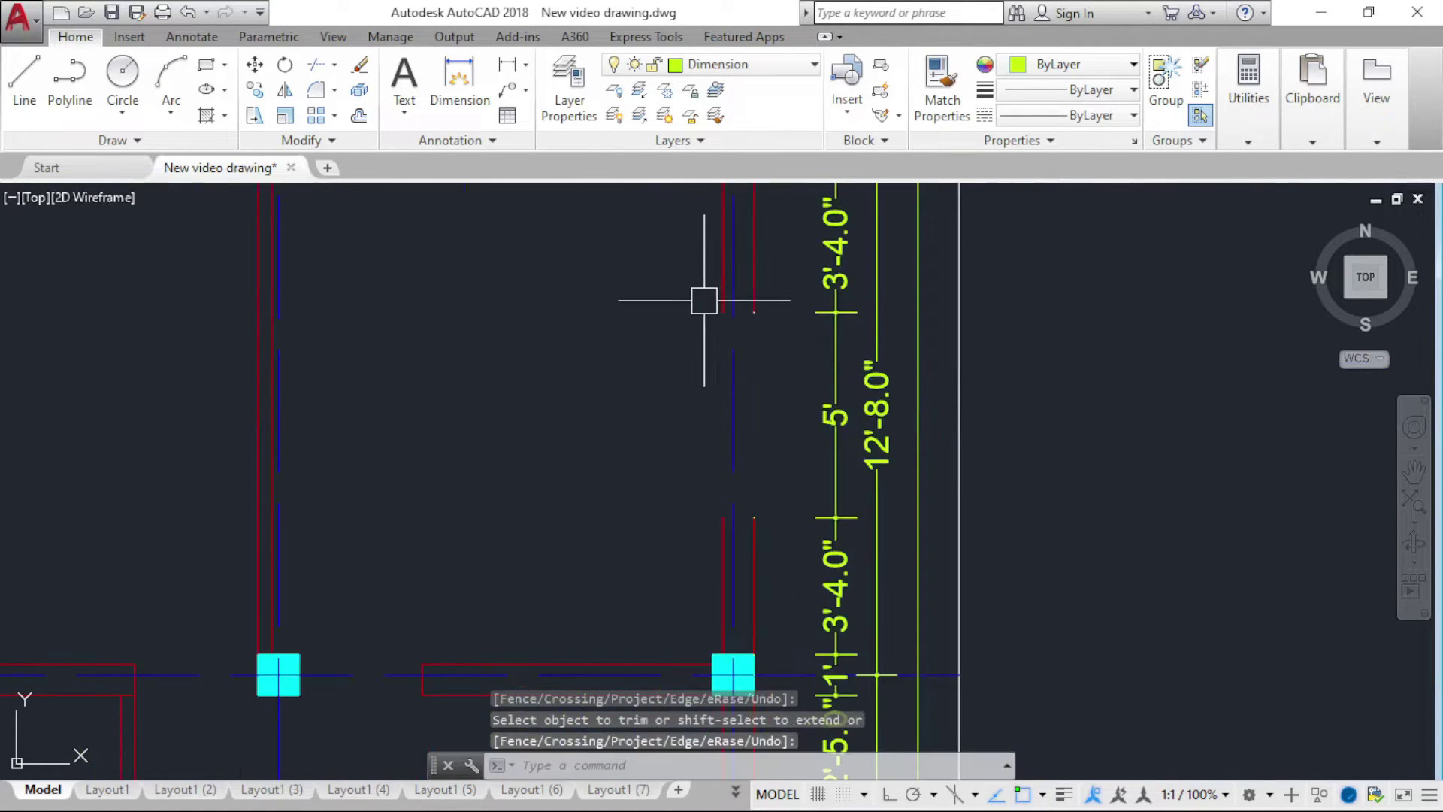
Step: Erase the stray wall lines and short wall segments near the top-right column
click(723, 295)
key(Delete)
scroll(709, 435, down, 3)
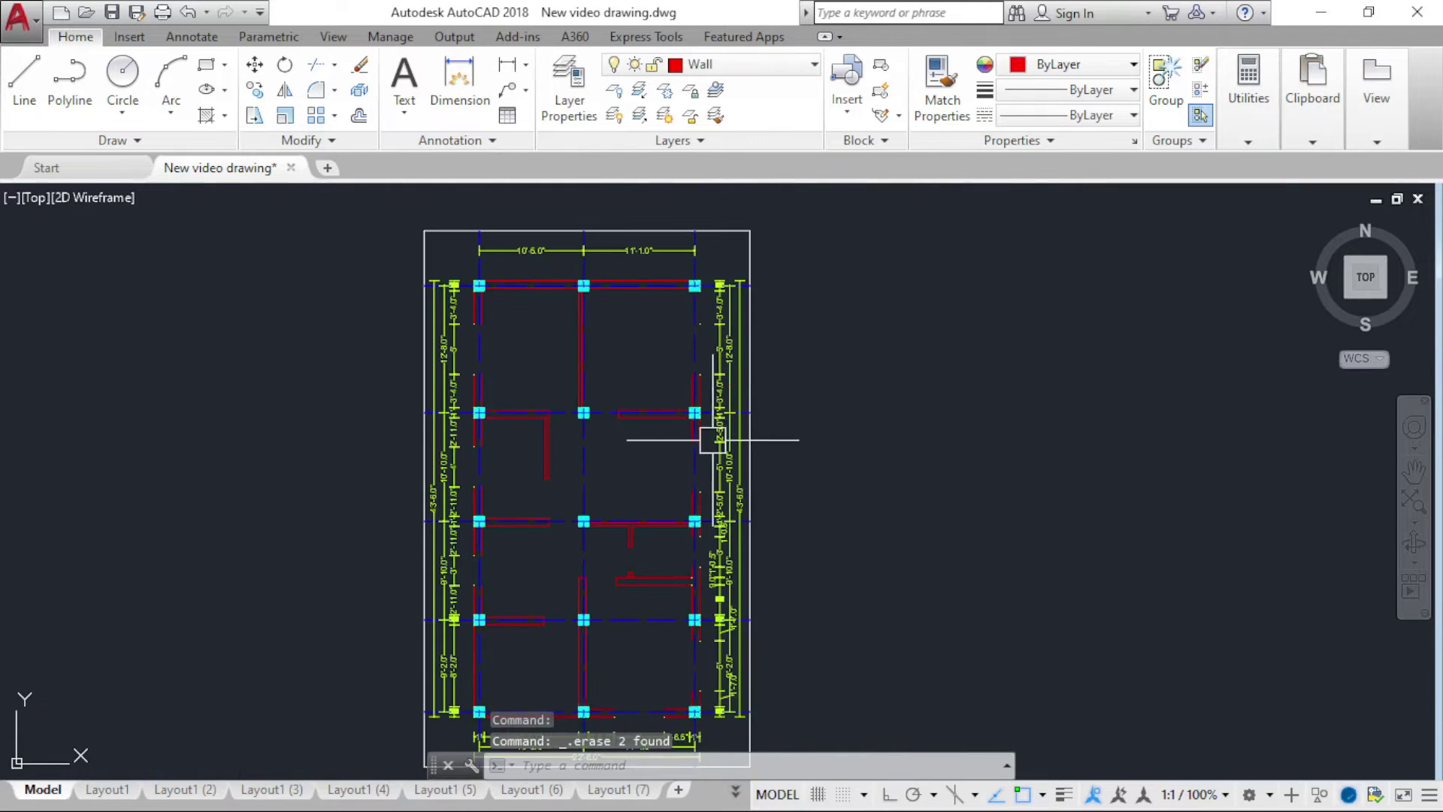
scroll(707, 474, up, 3)
click(656, 293)
key(Delete)
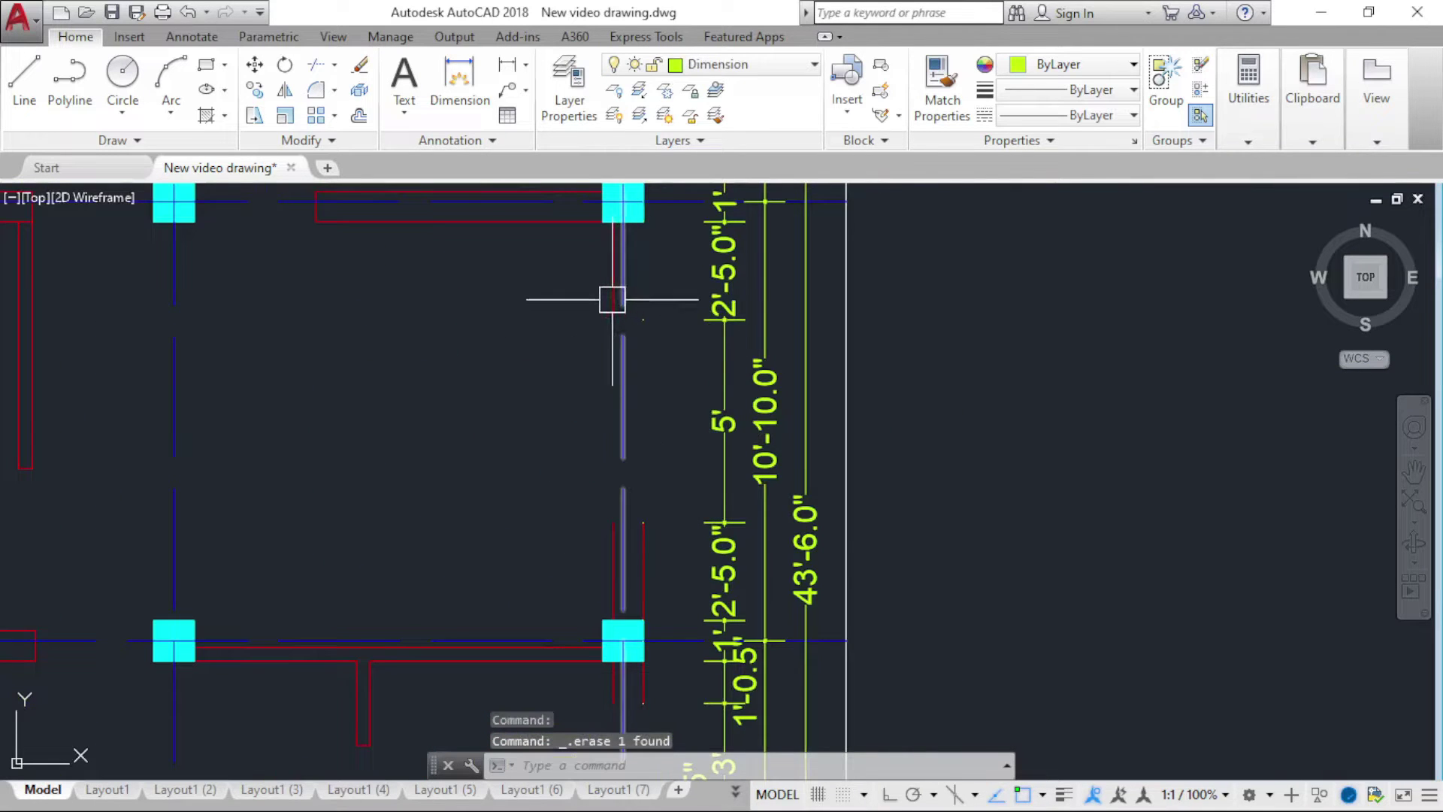
key(Delete)
scroll(578, 266, down, 2)
middle_drag(606, 551, 580, 373)
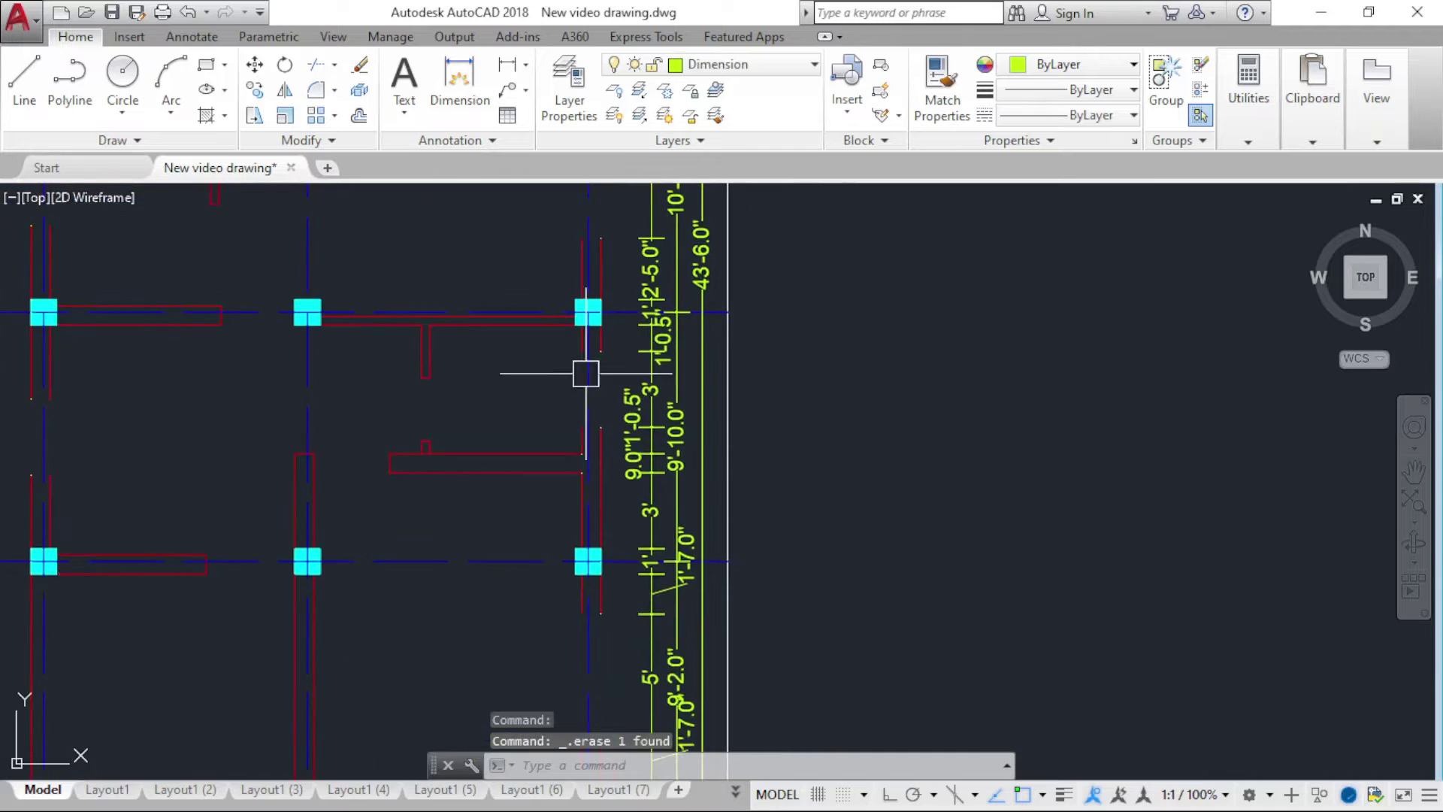
scroll(581, 351, up, 2)
Step: Delete the 1'-0.5" and 3' dimensions along the plan's right edge
click(609, 336)
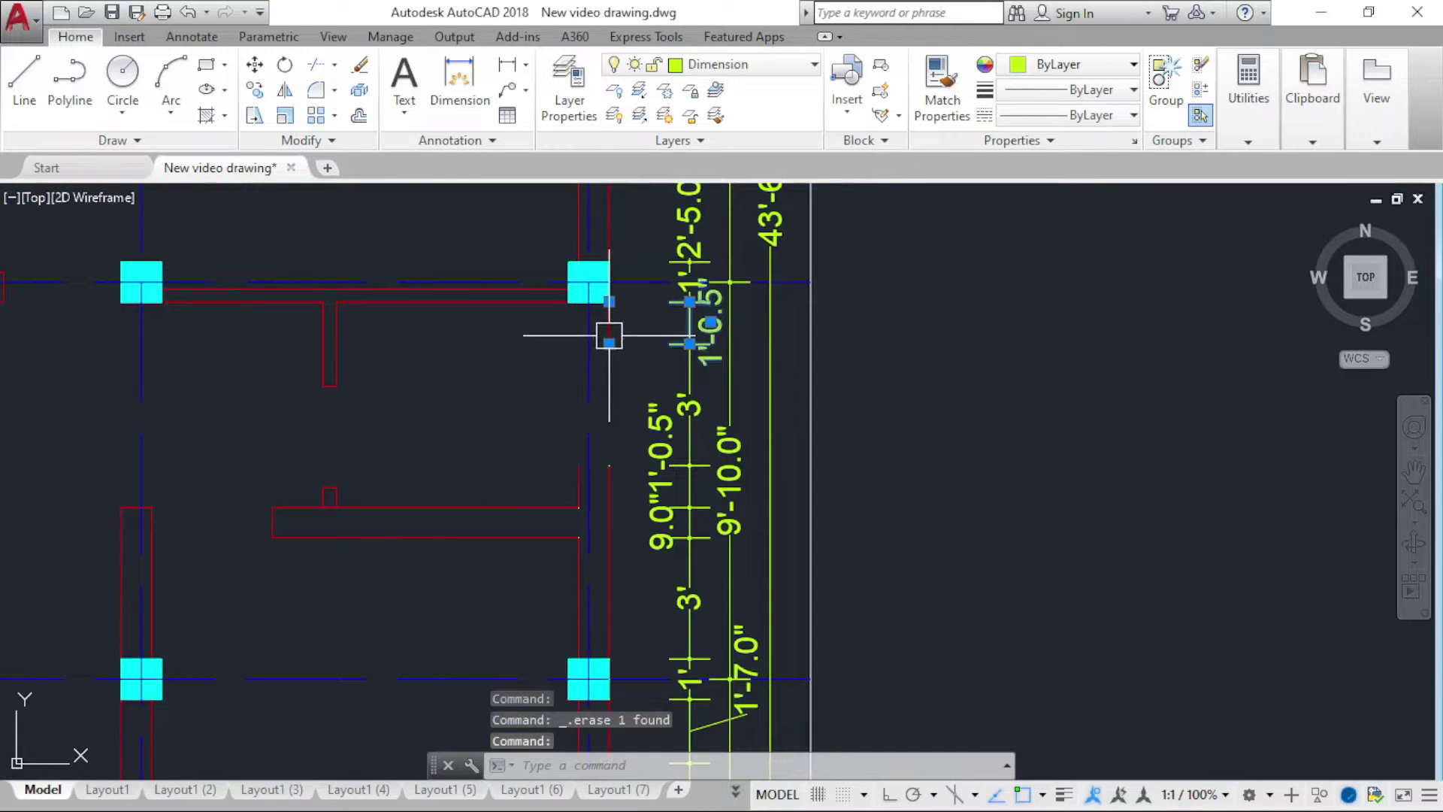
key(Delete)
middle_drag(612, 396, 619, 273)
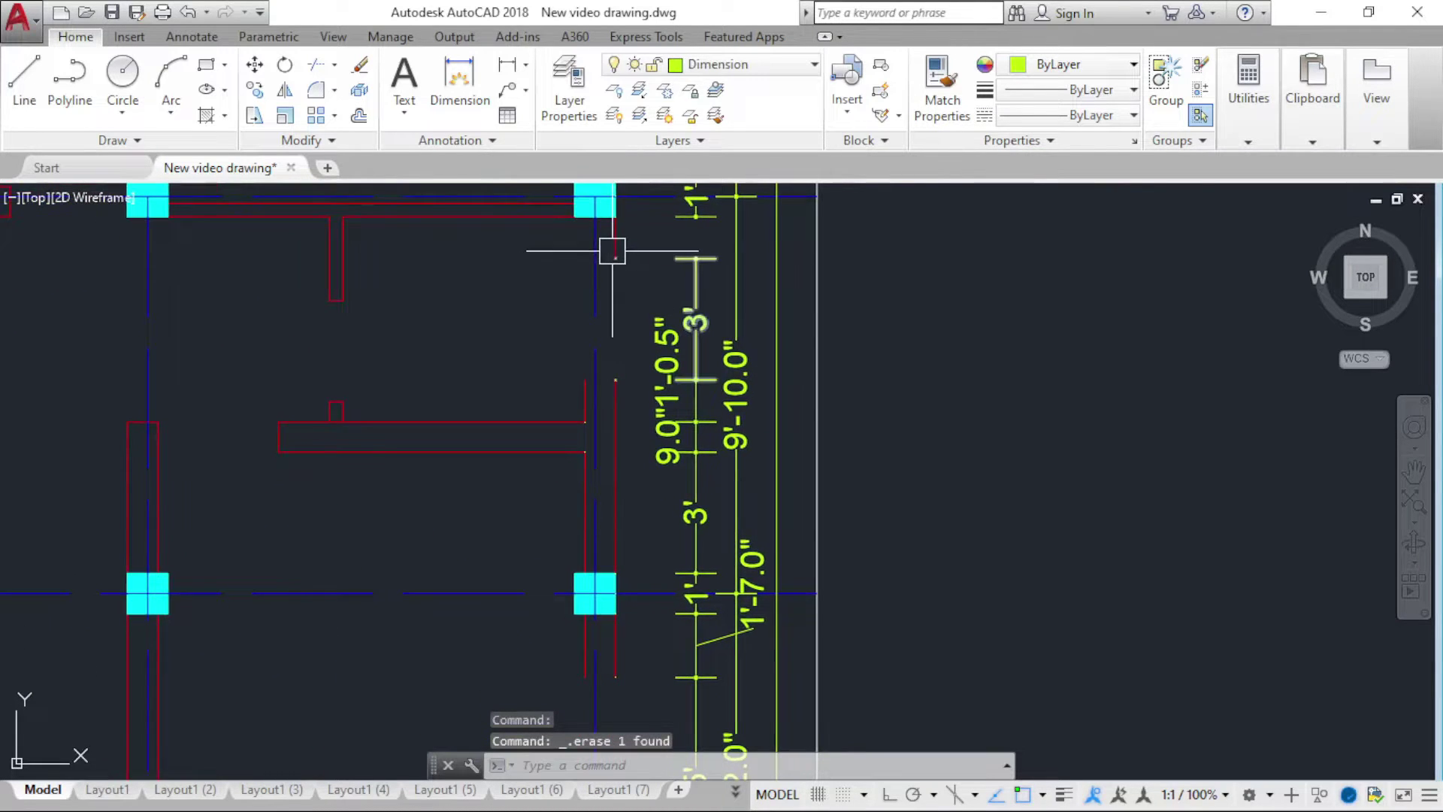
click(612, 251)
scroll(612, 251, up, 4)
scroll(614, 245, up, 2)
key(Delete)
scroll(601, 331, down, 5)
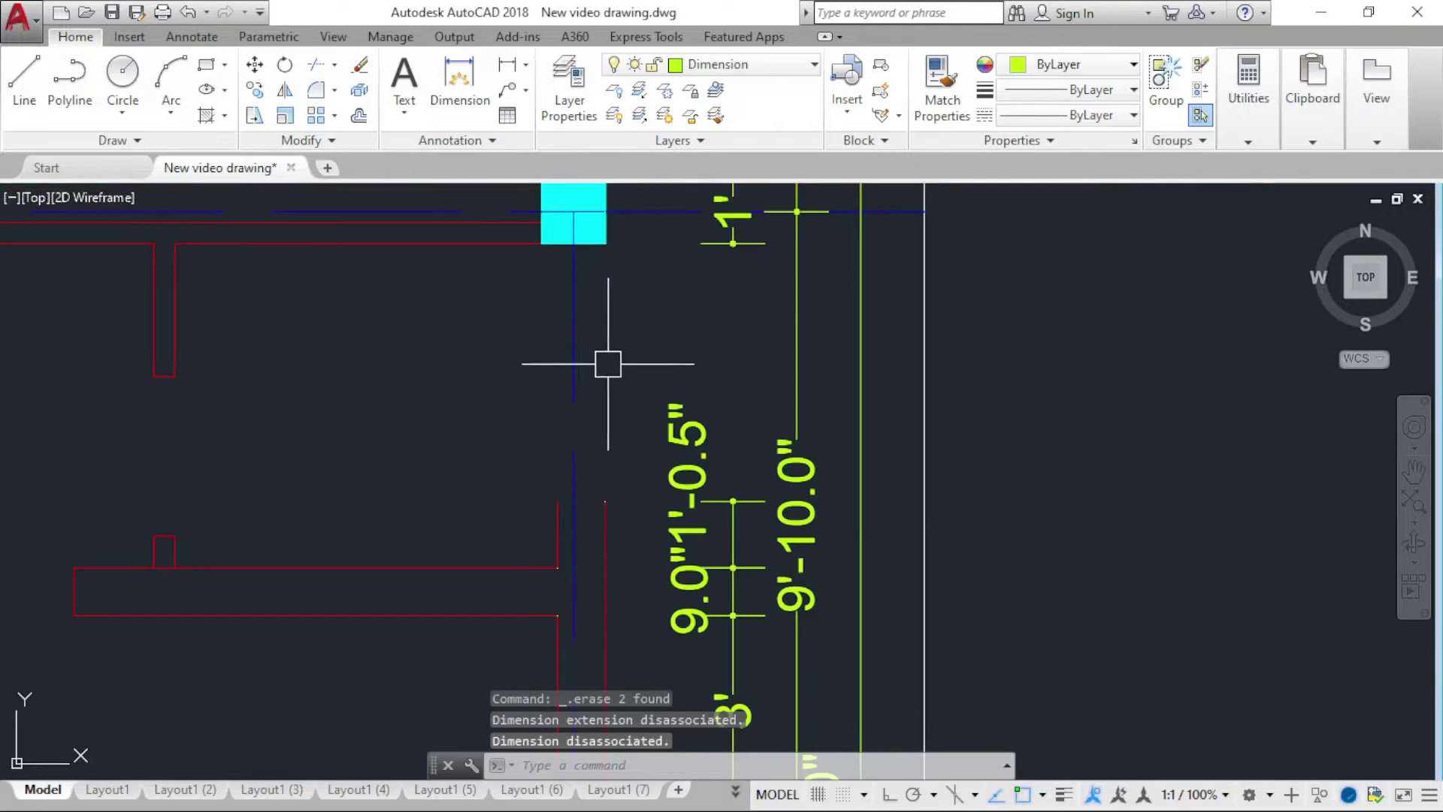
middle_drag(606, 354, 613, 199)
scroll(640, 336, down, 3)
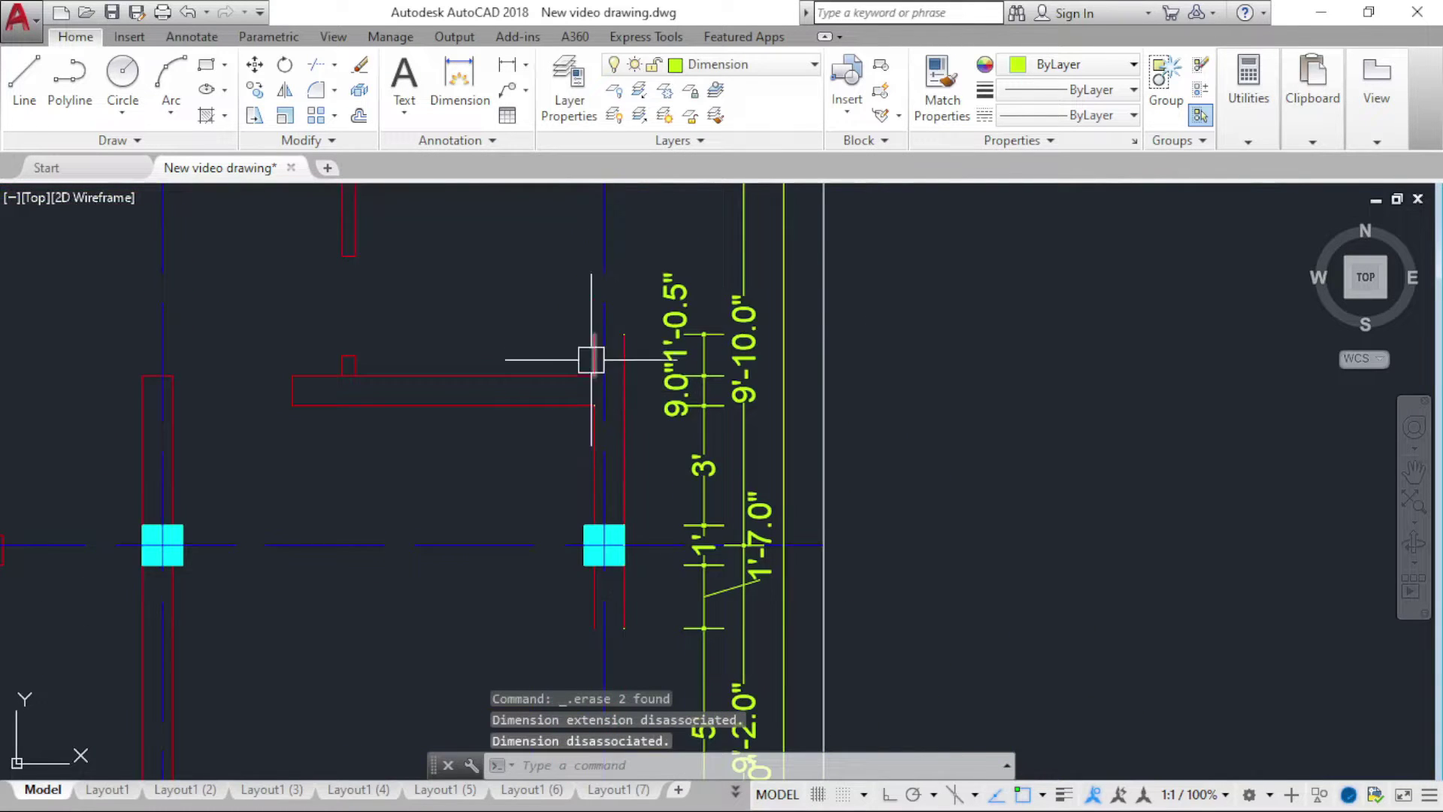
click(663, 472)
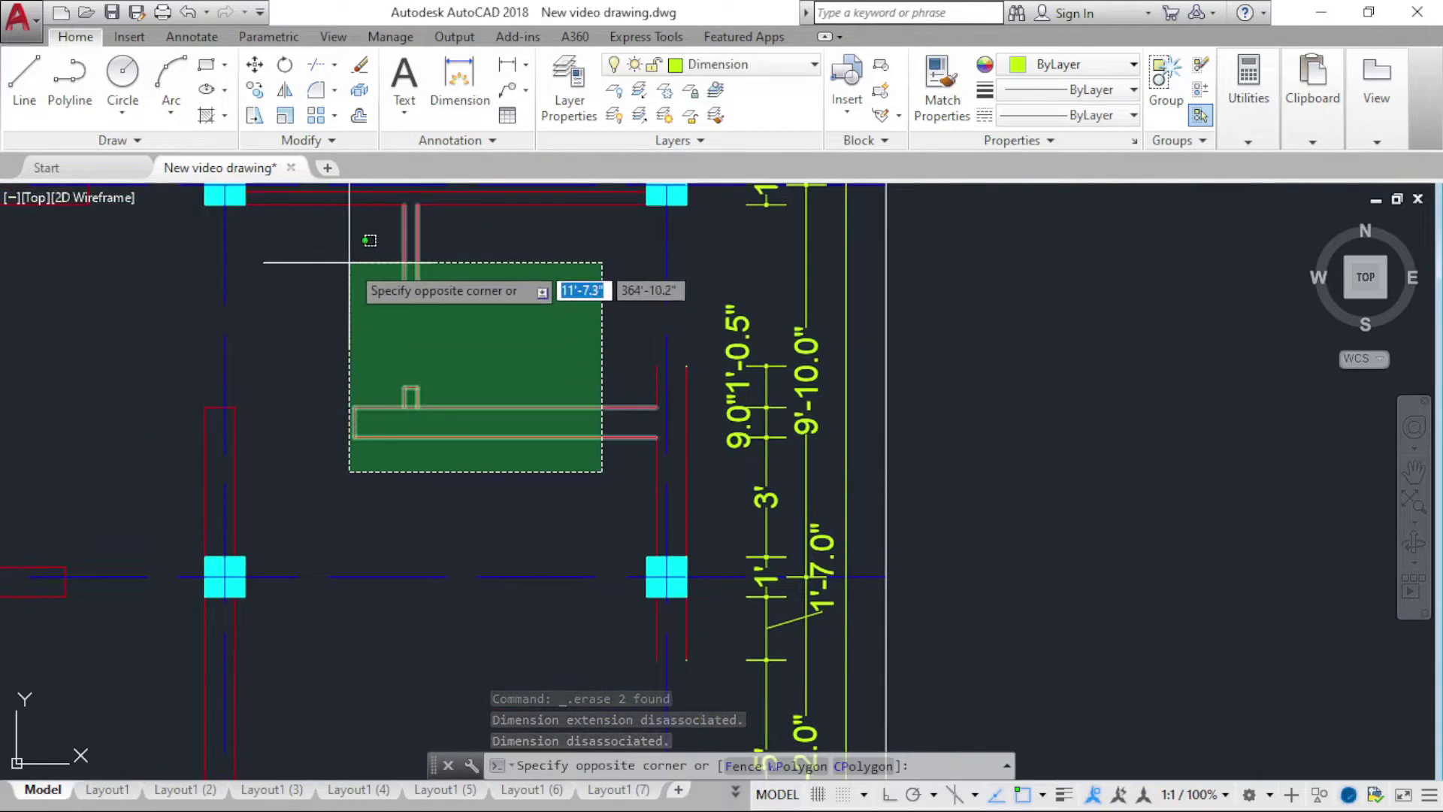
Step: Erase the nine upper wall pieces with a crossing window, plus one leftover wall line
click(263, 184)
key(Delete)
scroll(457, 360, down, 2)
scroll(470, 309, up, 2)
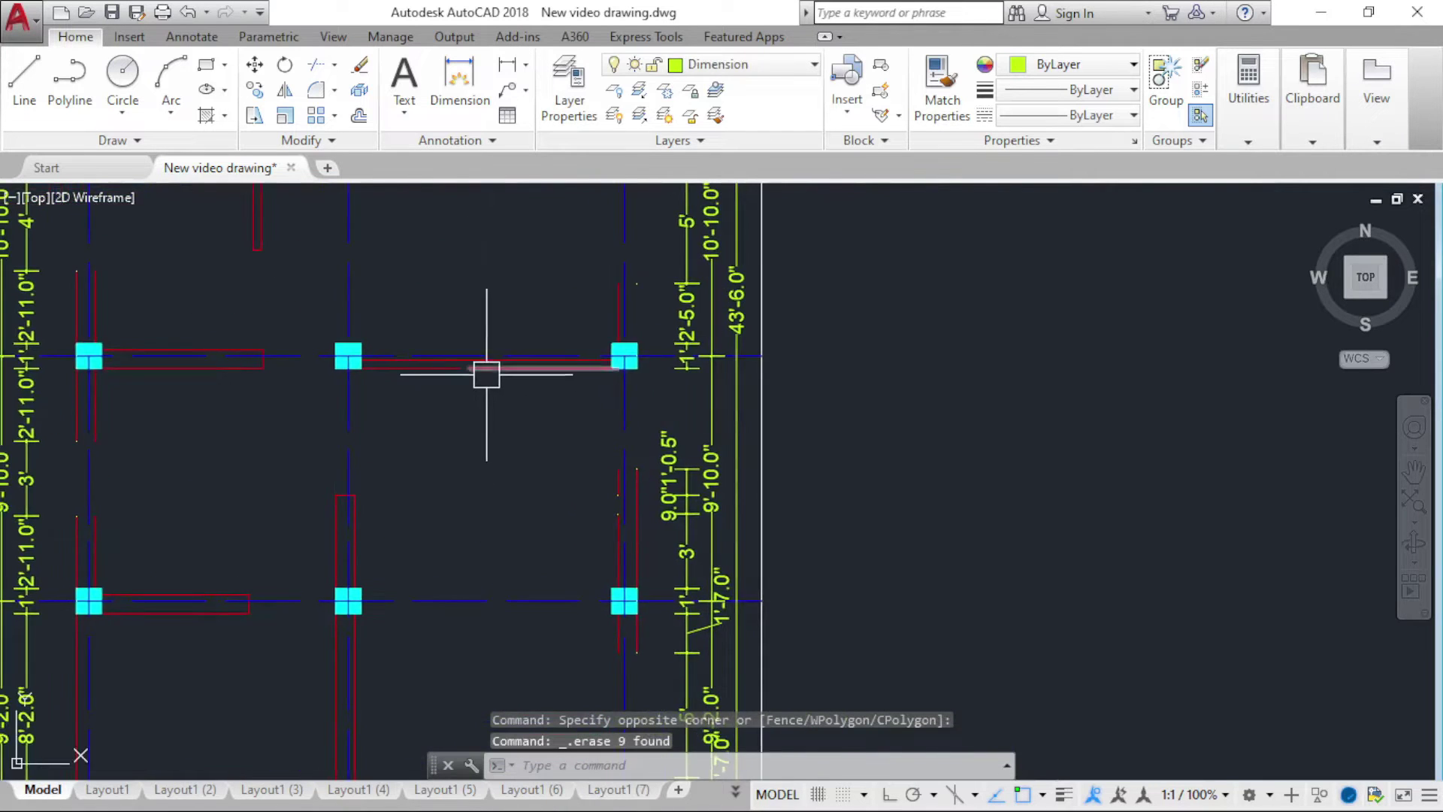
scroll(487, 370, down, 1)
click(497, 368)
key(Delete)
scroll(376, 547, up, 2)
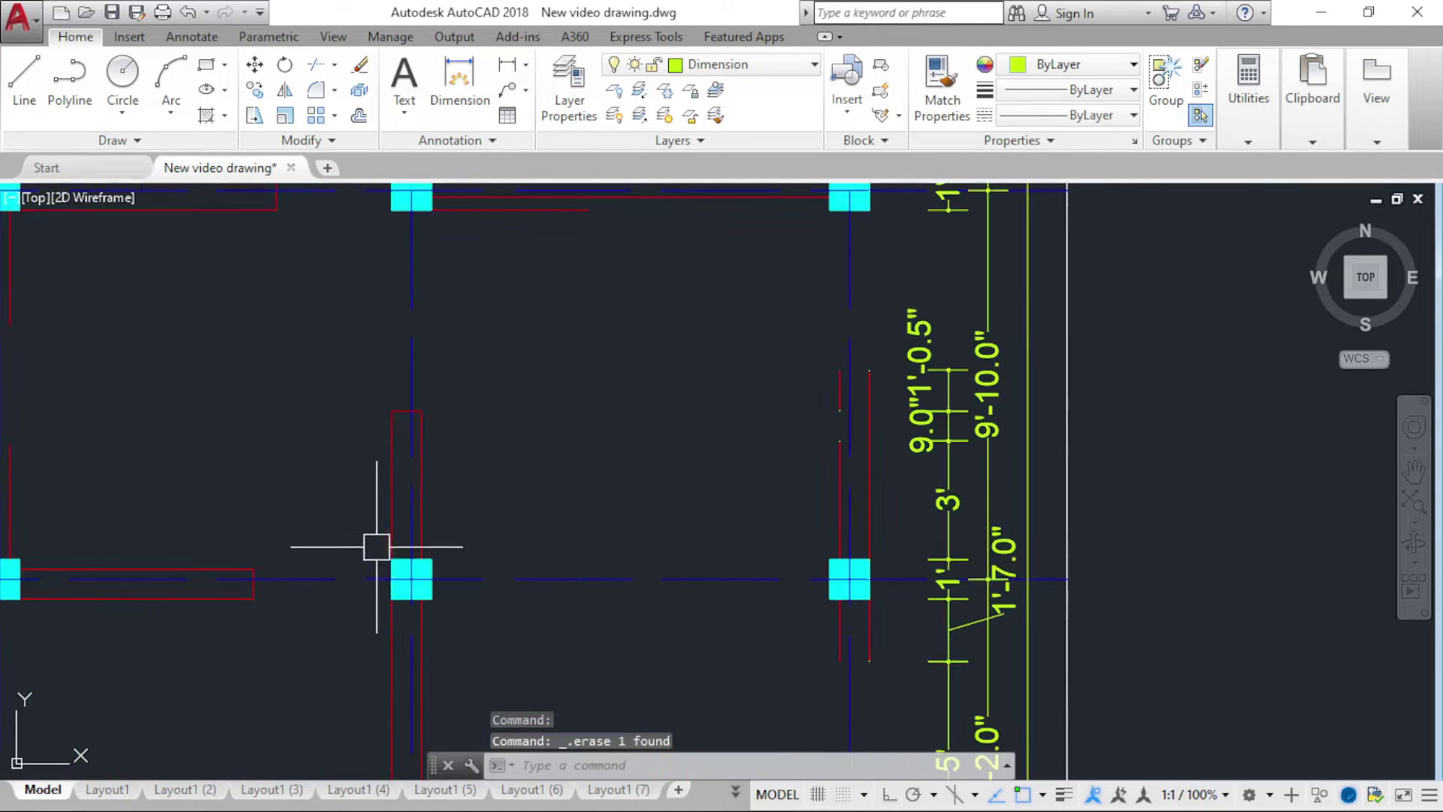
Step: Check the vertical wall lines by the middle column and erase a wall end-cap line
click(431, 470)
scroll(414, 432, up, 2)
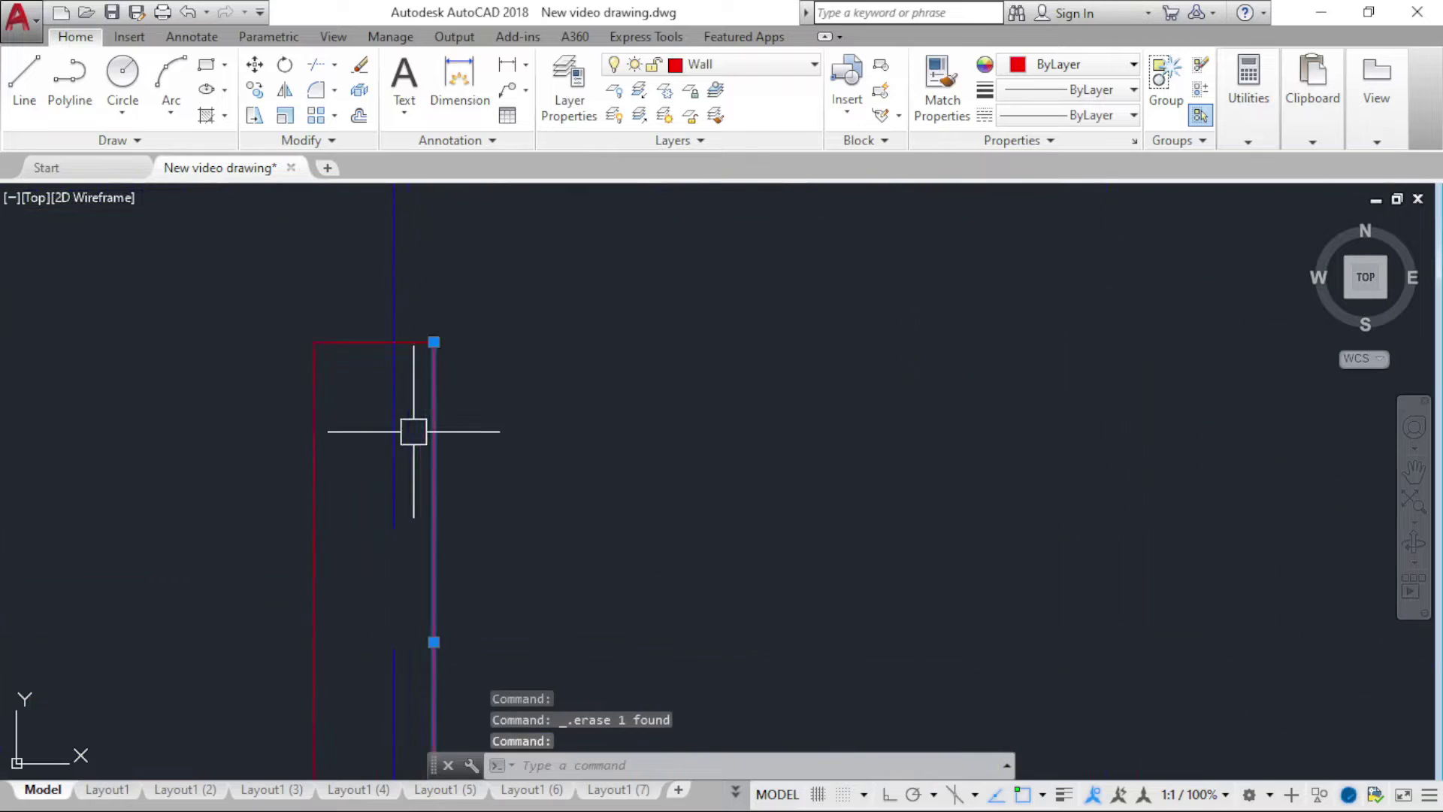
click(316, 430)
scroll(451, 421, down, 3)
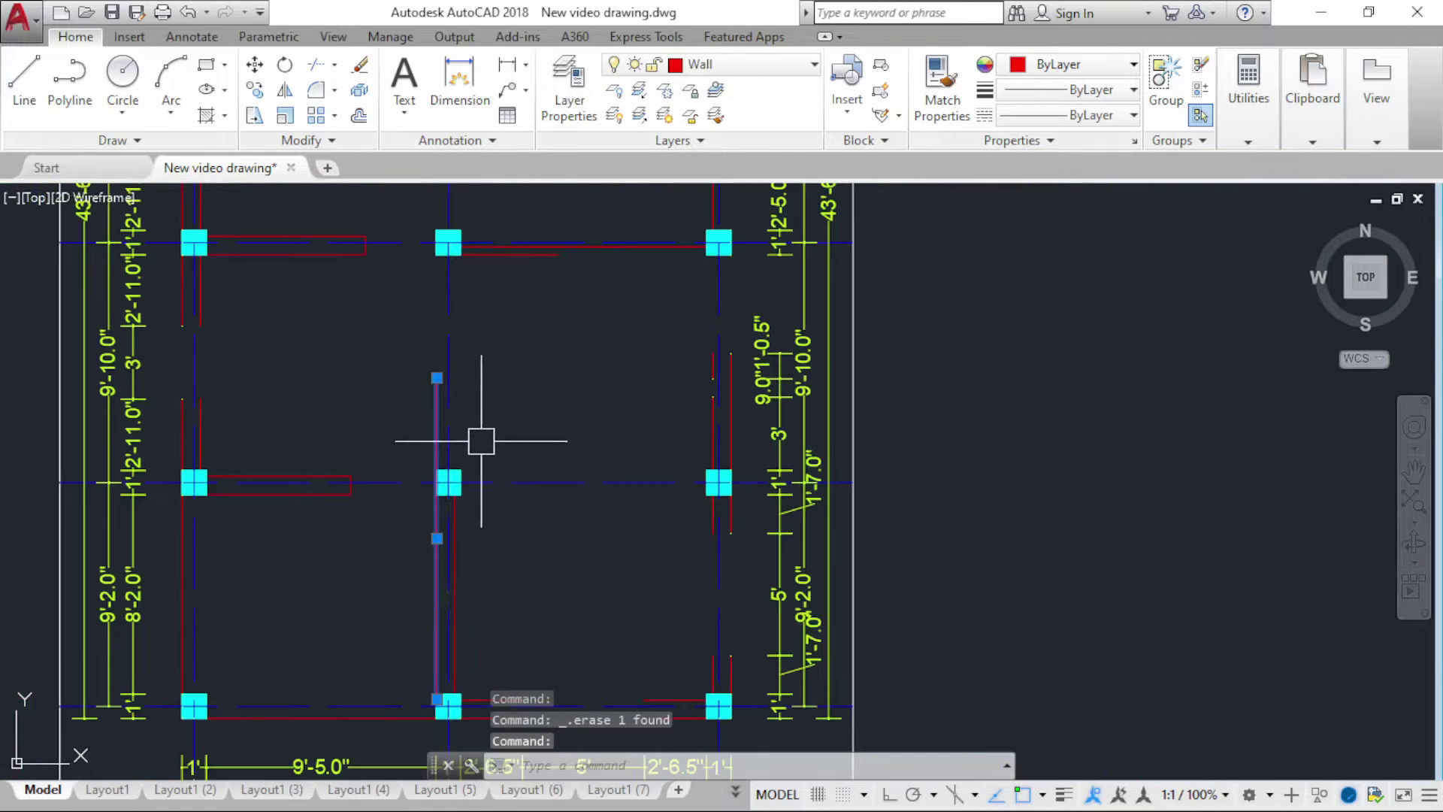
key(Escape)
mouse_move(497, 483)
middle_down()
mouse_move(521, 393)
mouse_move(561, 439)
mouse_move(735, 541)
middle_up()
scroll(469, 417, up, 6)
click(525, 348)
scroll(530, 354, down, 5)
key(Delete)
scroll(483, 538, down, 2)
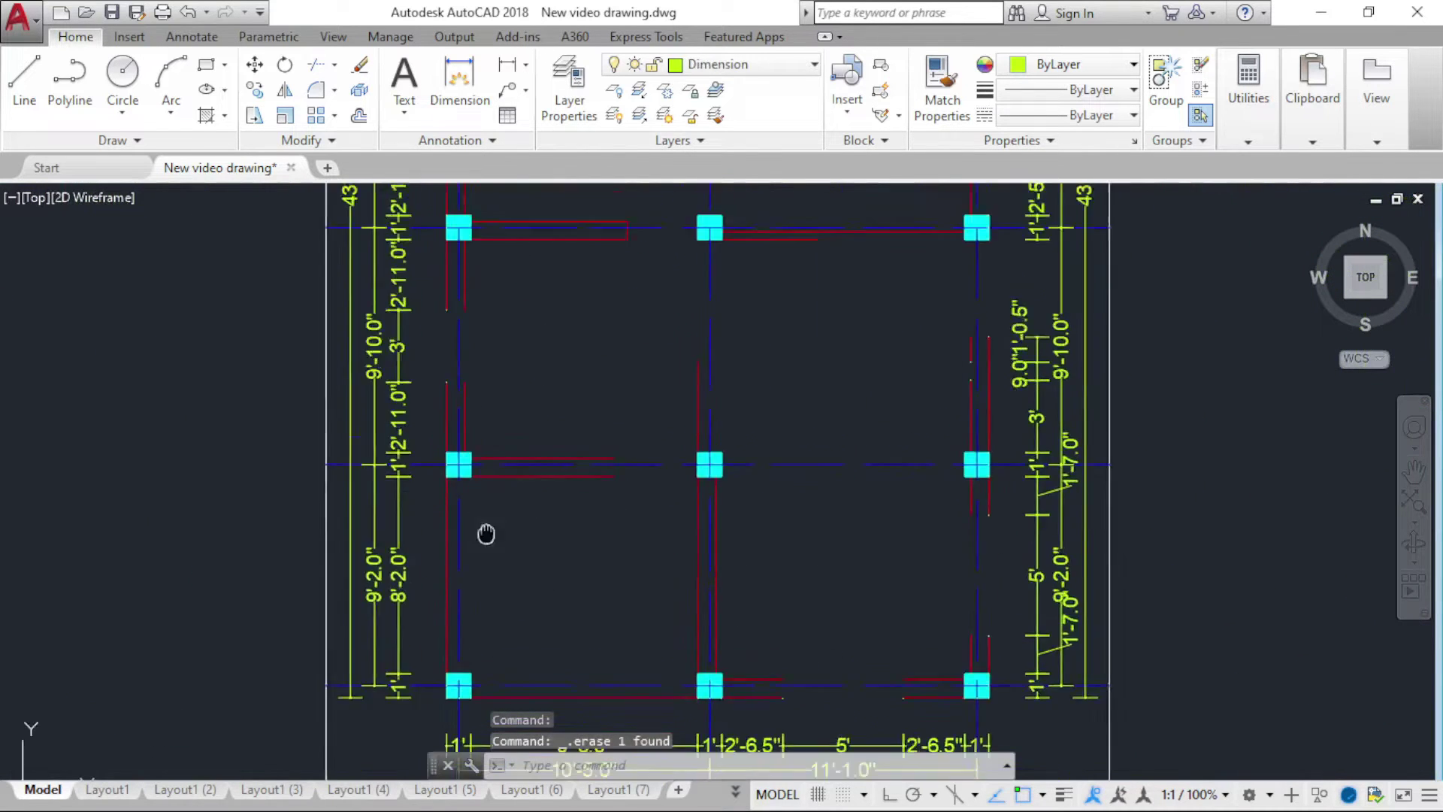
middle_drag(484, 538, 506, 617)
scroll(508, 613, up, 2)
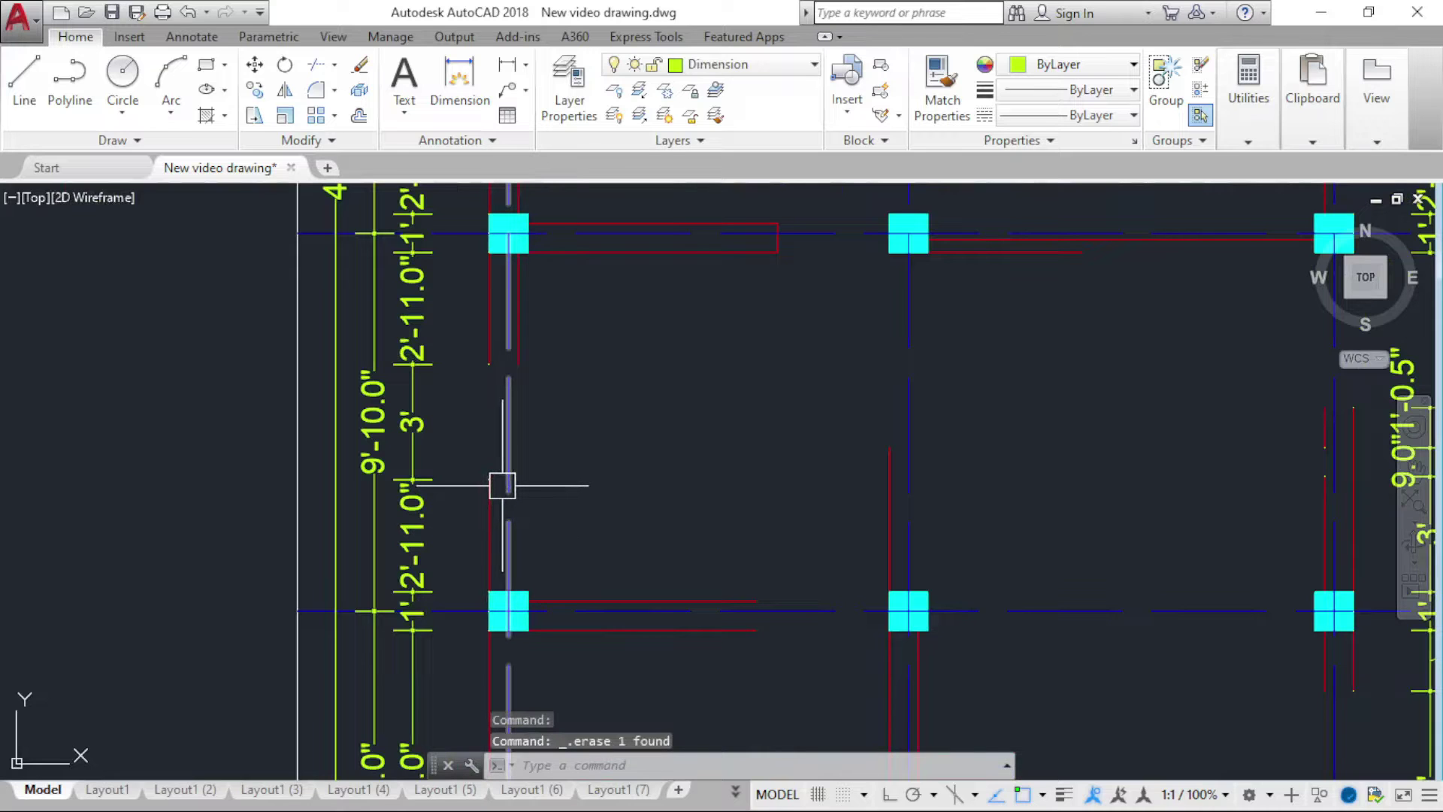
Step: Restore the erased wall line and stretch its end to the column corner
key(ctrl+z)
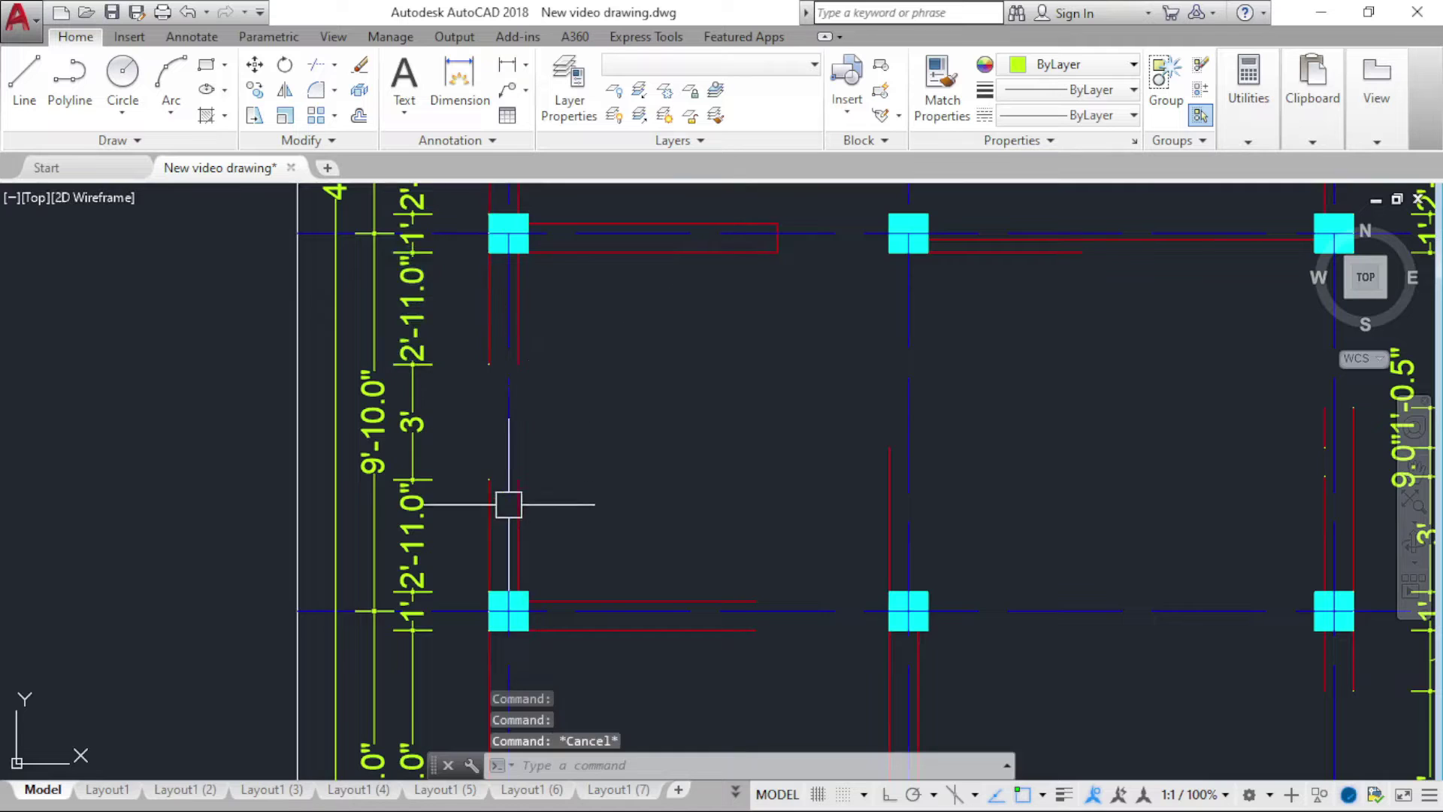
scroll(509, 504, down, 2)
scroll(487, 408, up, 2)
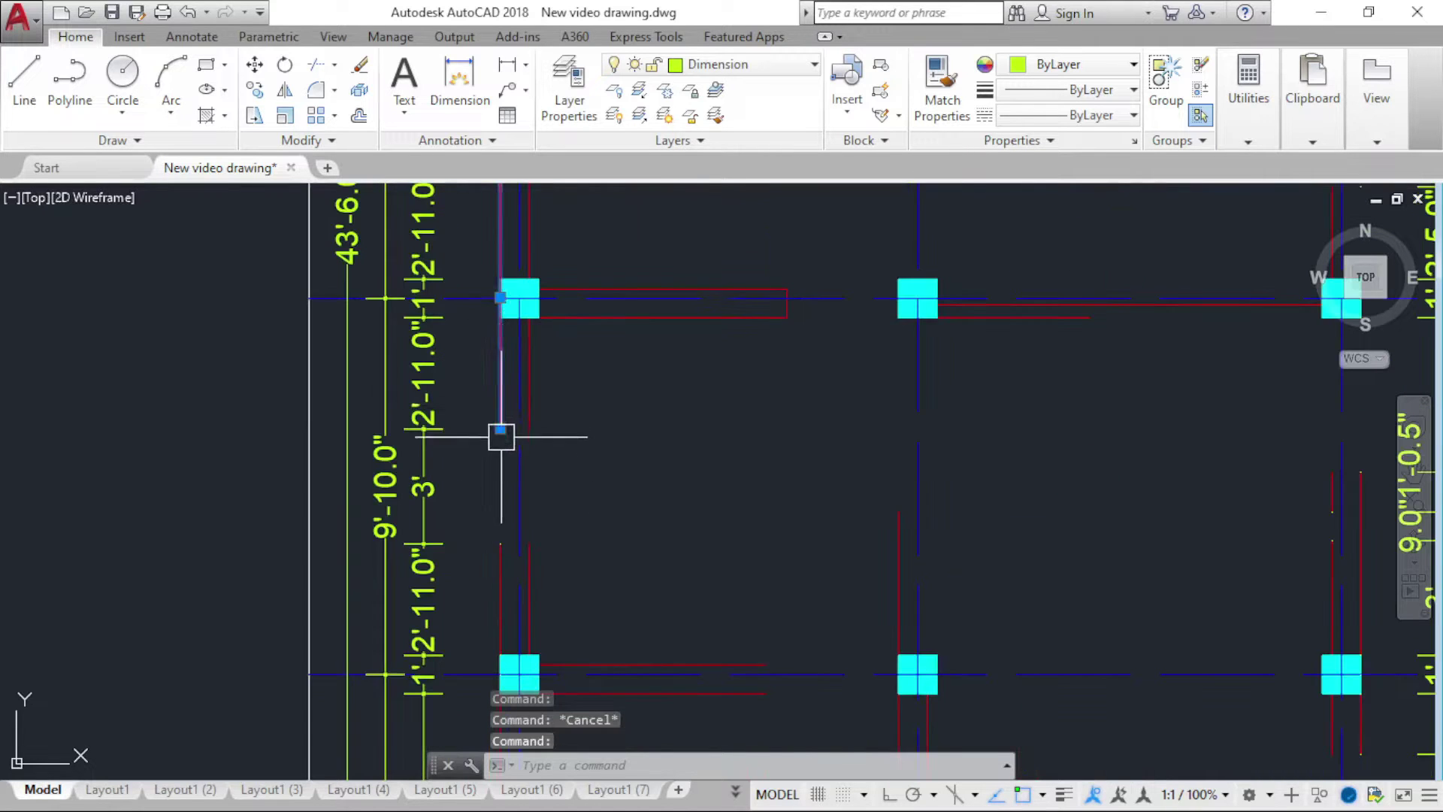
scroll(500, 437, up, 2)
click(501, 424)
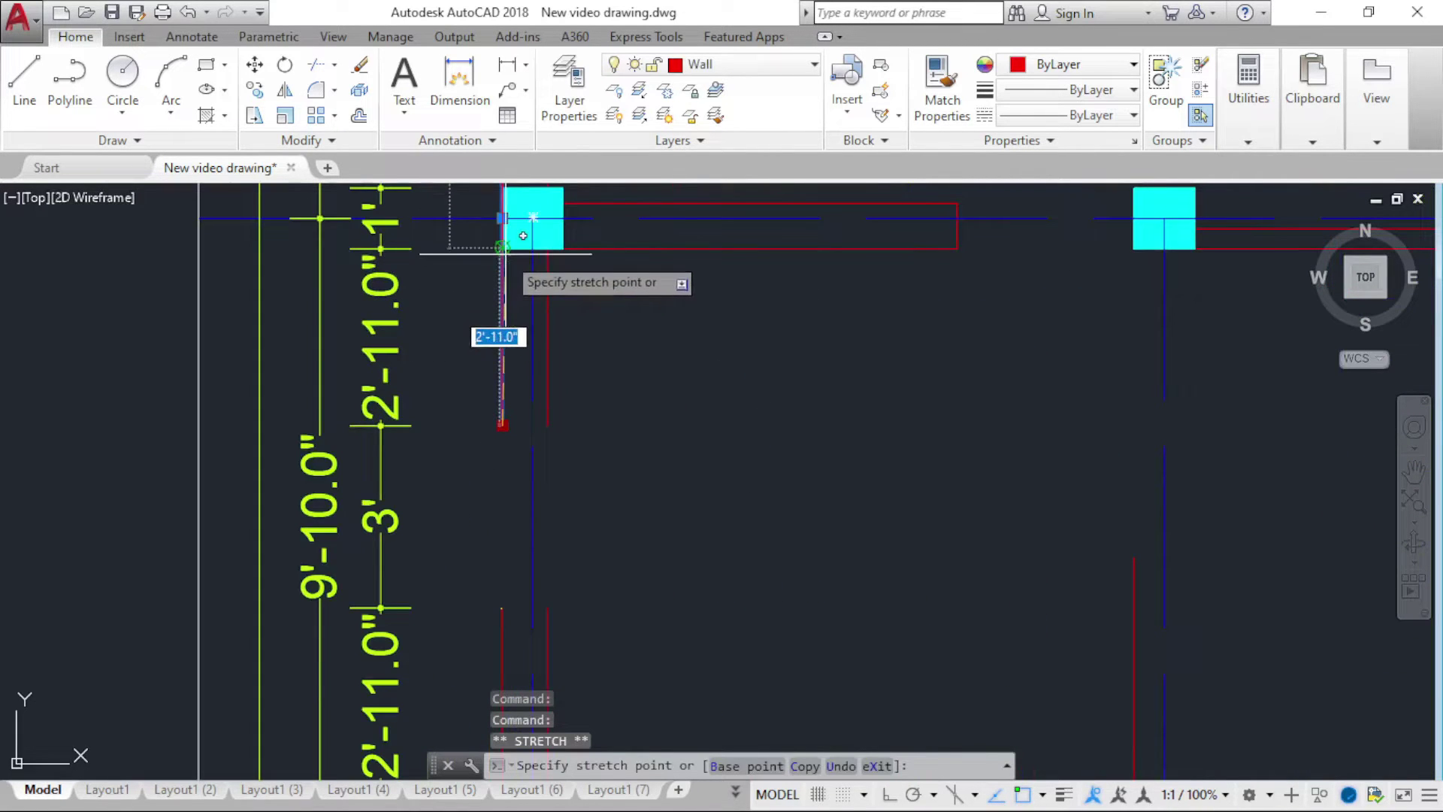
click(503, 249)
click(549, 388)
scroll(593, 451, down, 3)
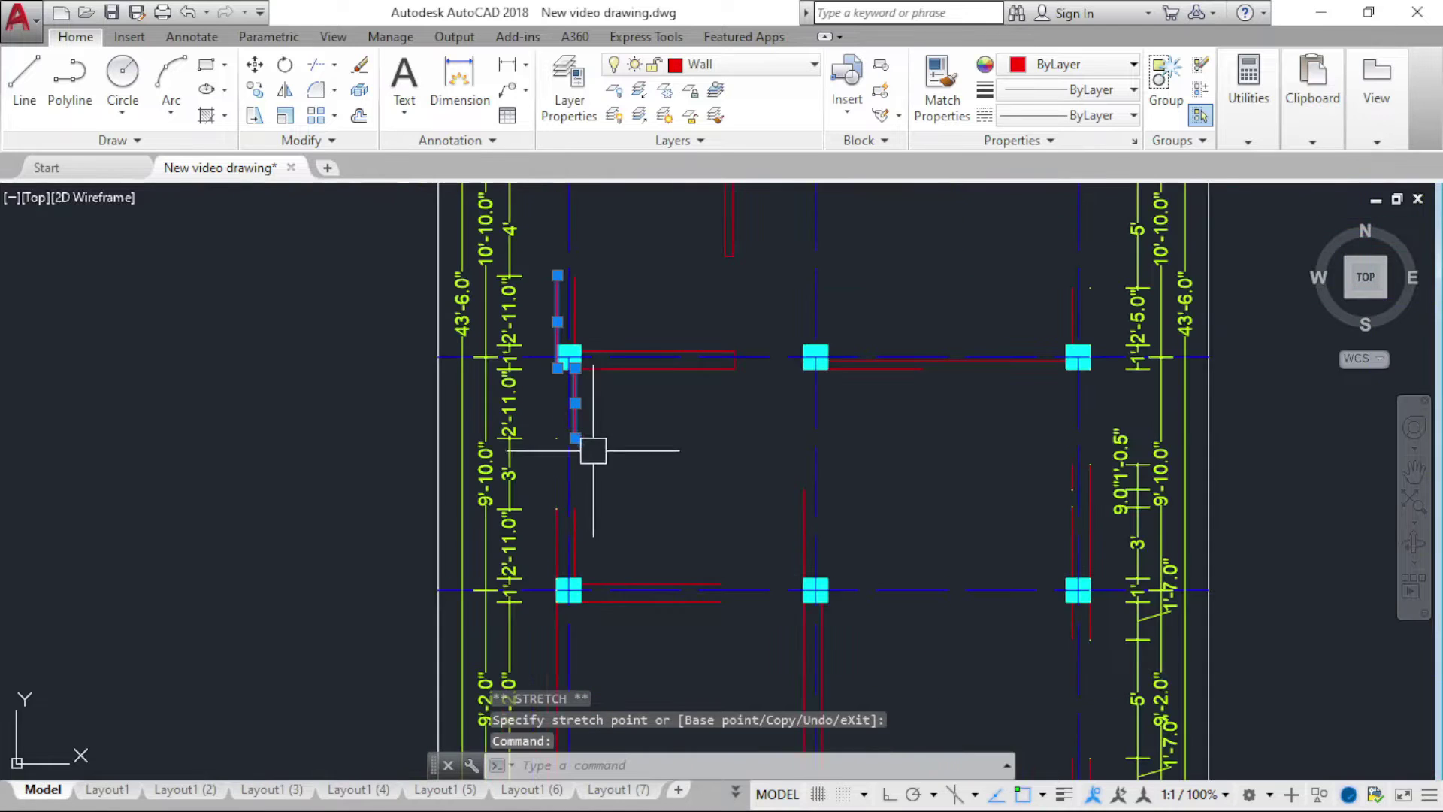
key(Escape)
Step: Erase the stray line beside the column and inspect the wall line below the upper-left column
scroll(584, 422, up, 3)
click(577, 420)
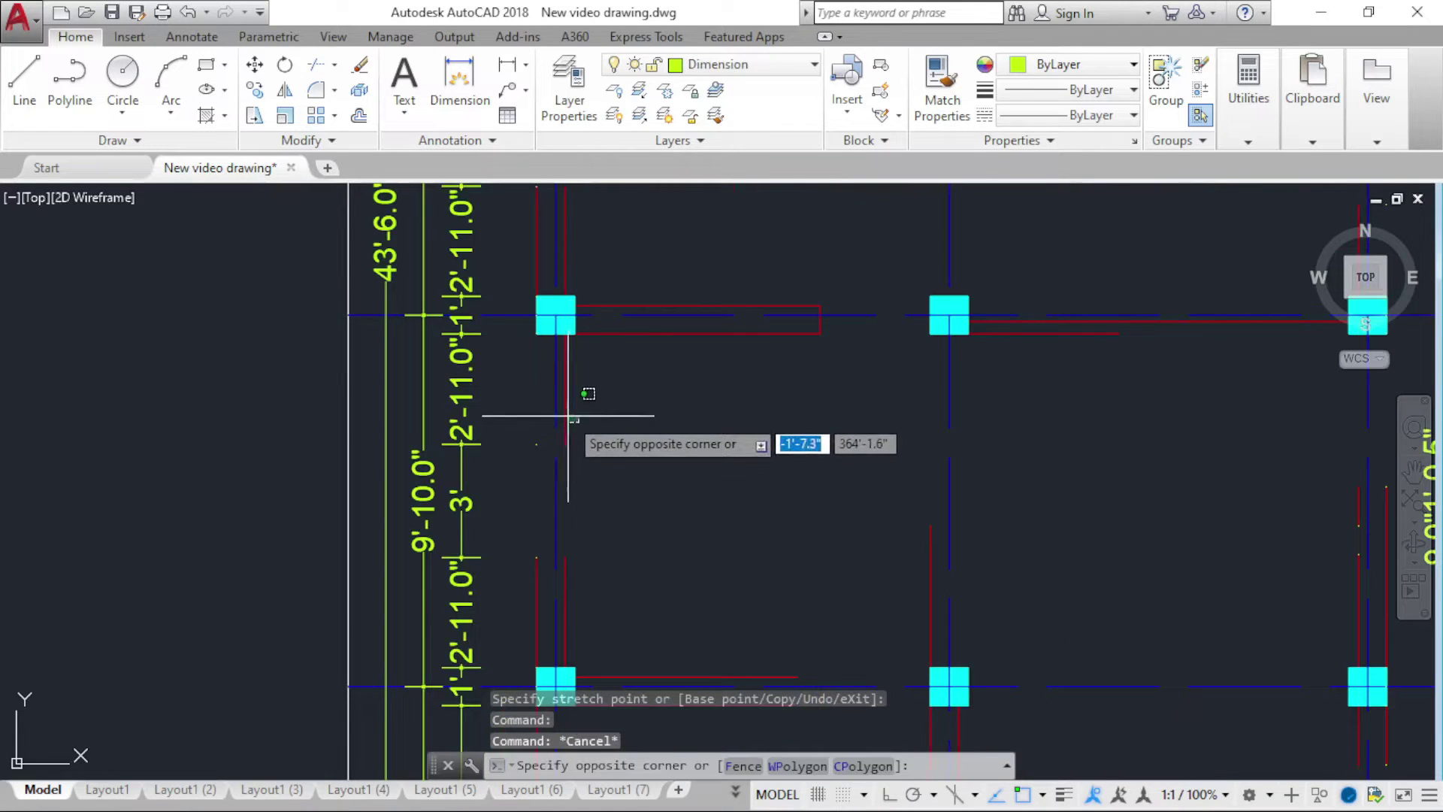
click(564, 403)
key(Delete)
scroll(572, 413, down, 3)
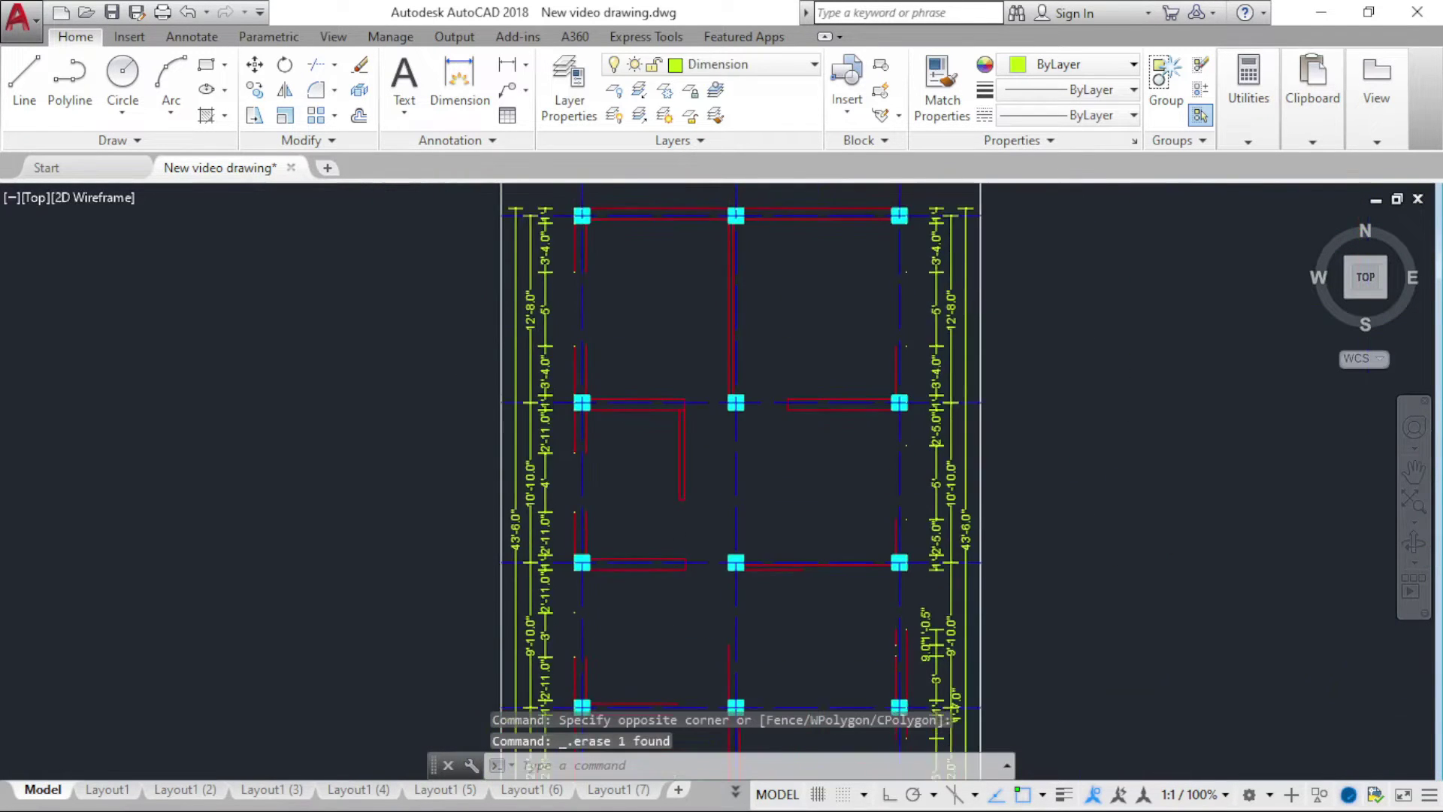
scroll(577, 418, up, 3)
scroll(577, 418, up, 3)
scroll(591, 466, down, 3)
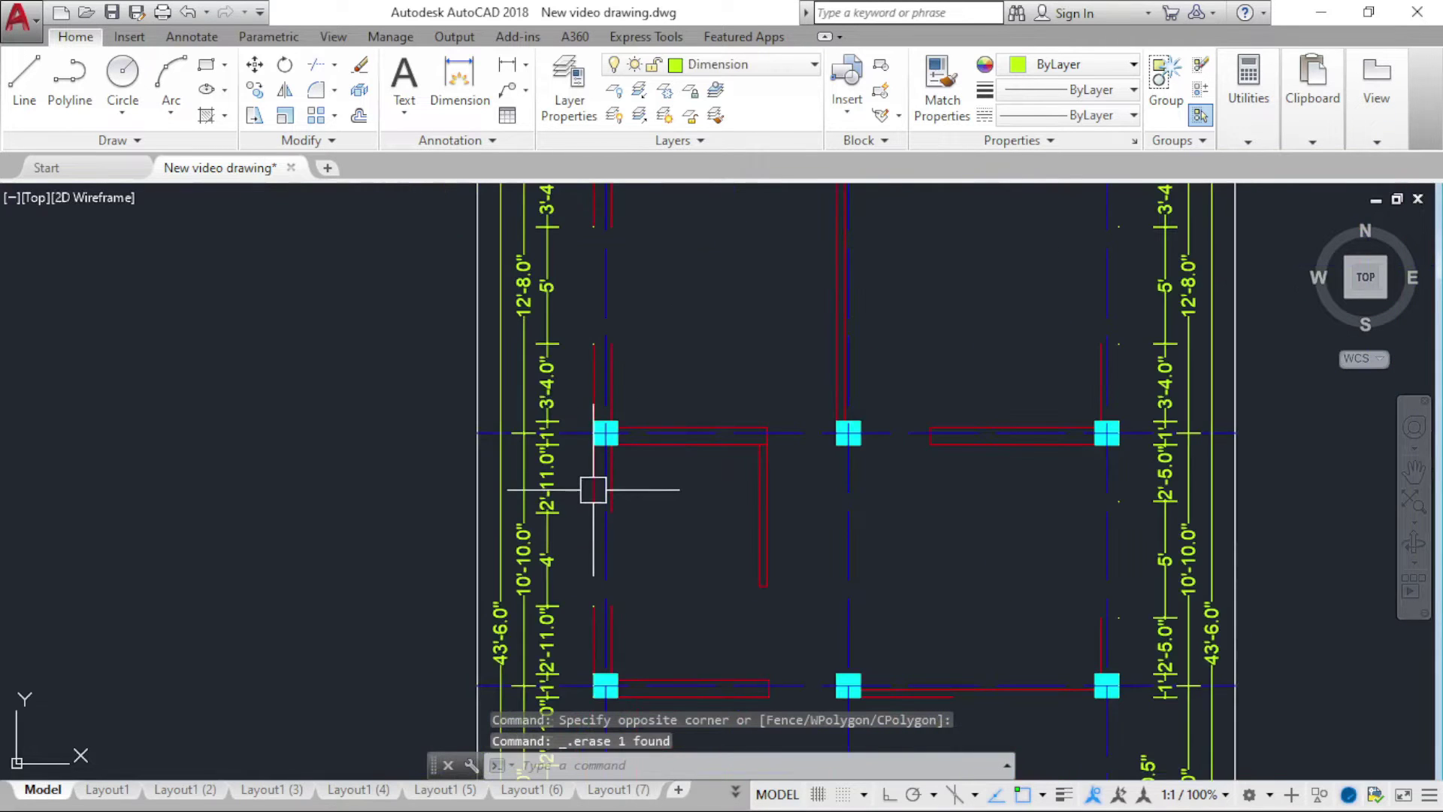
scroll(593, 488, up, 3)
click(587, 486)
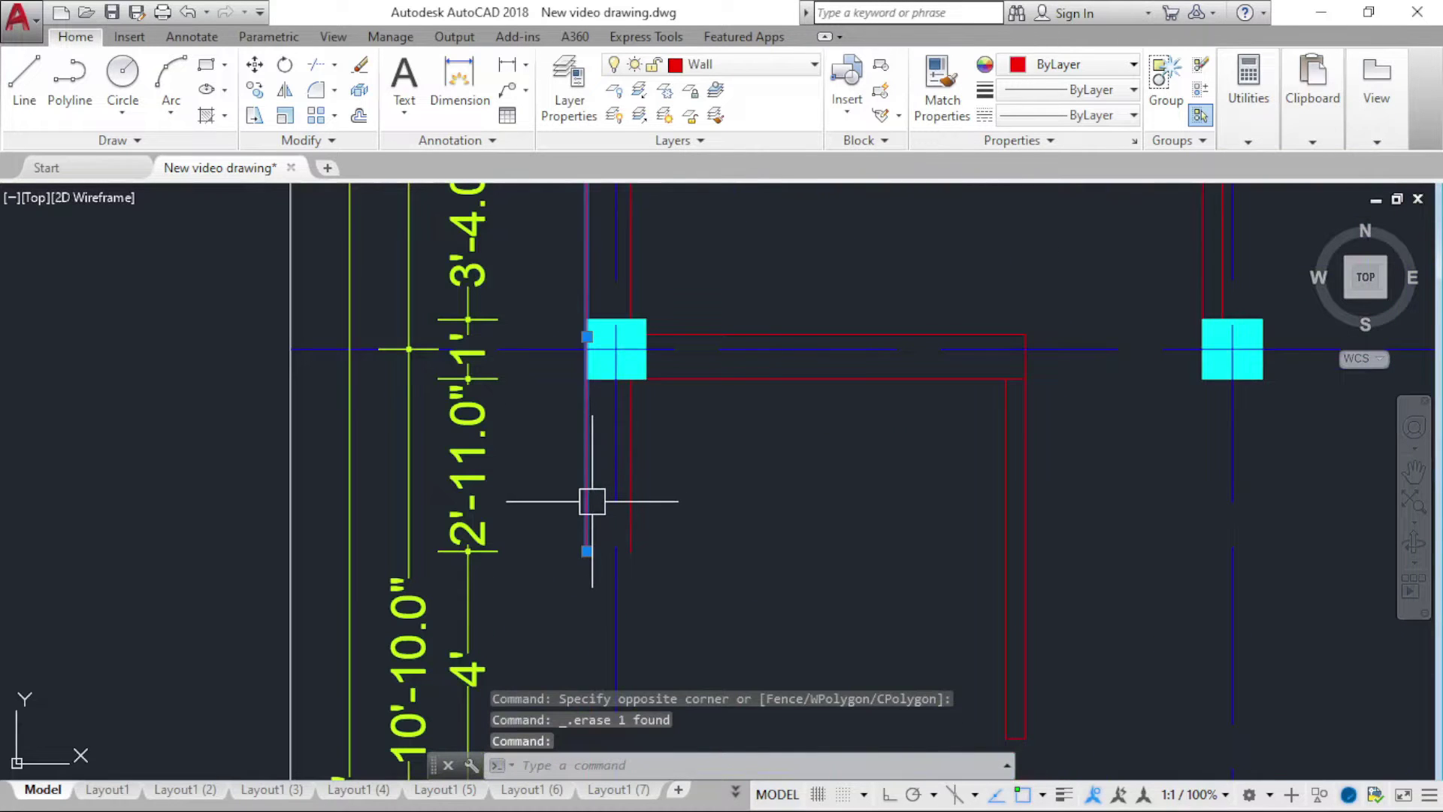
key(Escape)
Step: Trim the wall line below the upper-left column and delete the short stub beneath it
text(tr)
key(Return)
key(Return)
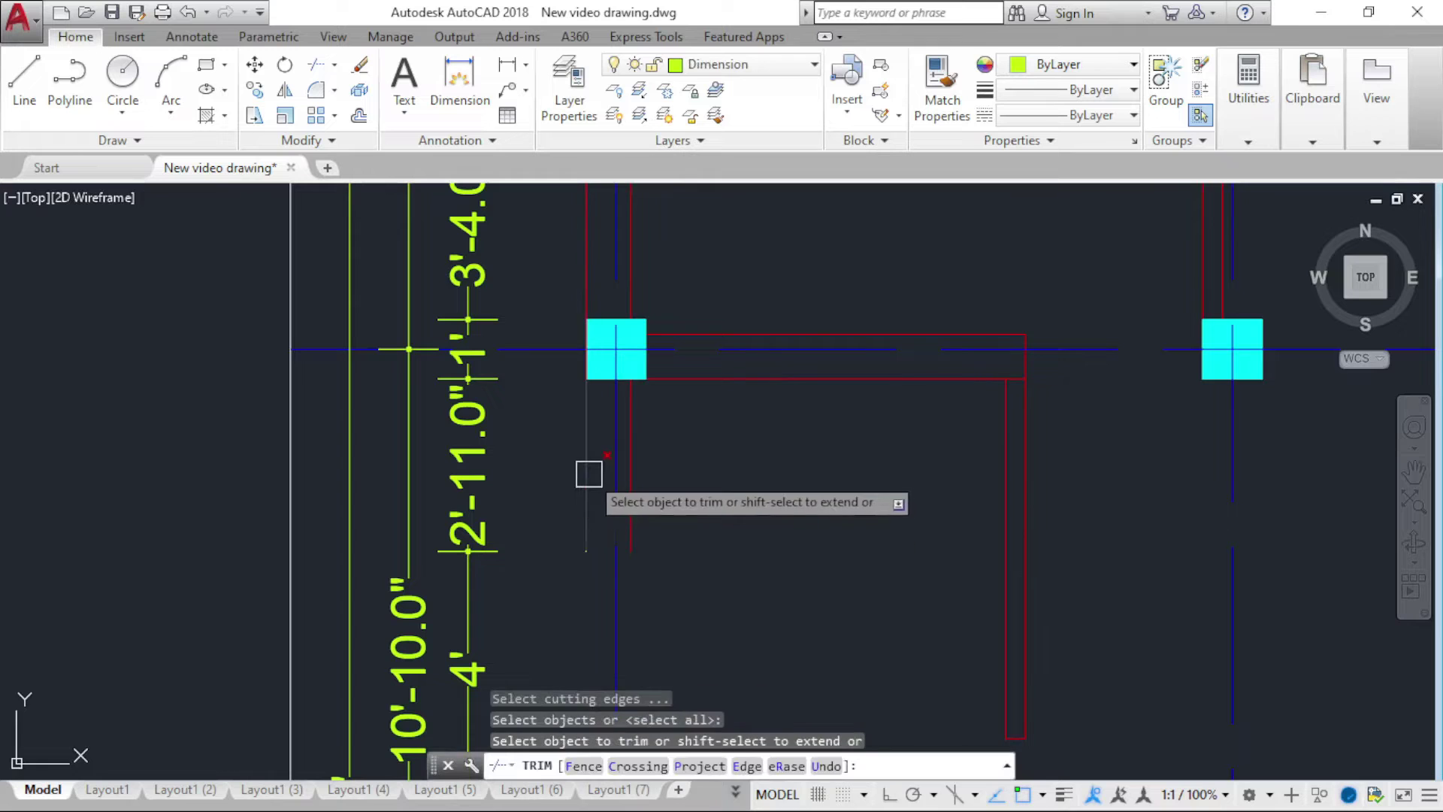
click(587, 480)
key(Escape)
scroll(635, 464, down, 5)
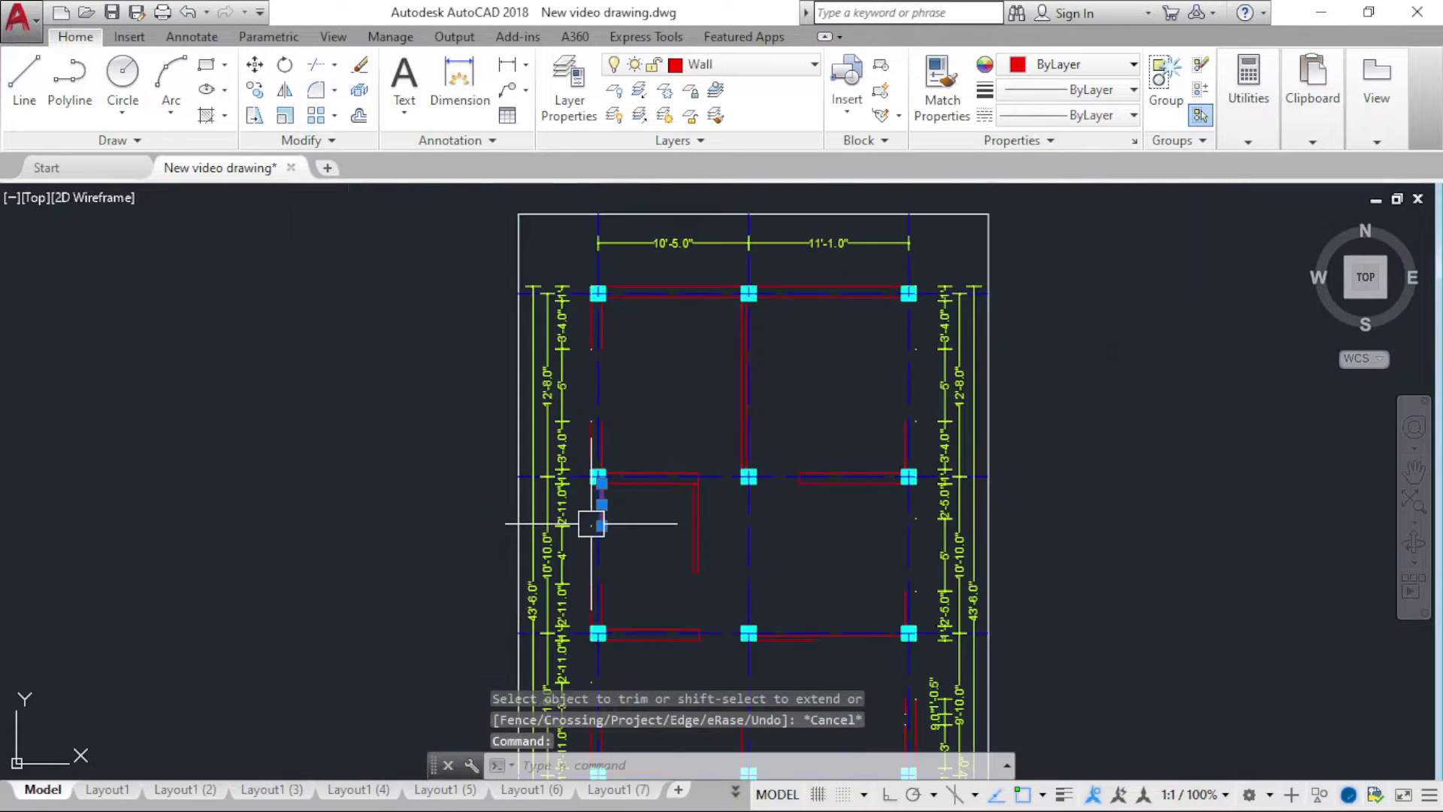
click(599, 516)
key(Delete)
scroll(605, 436, up, 4)
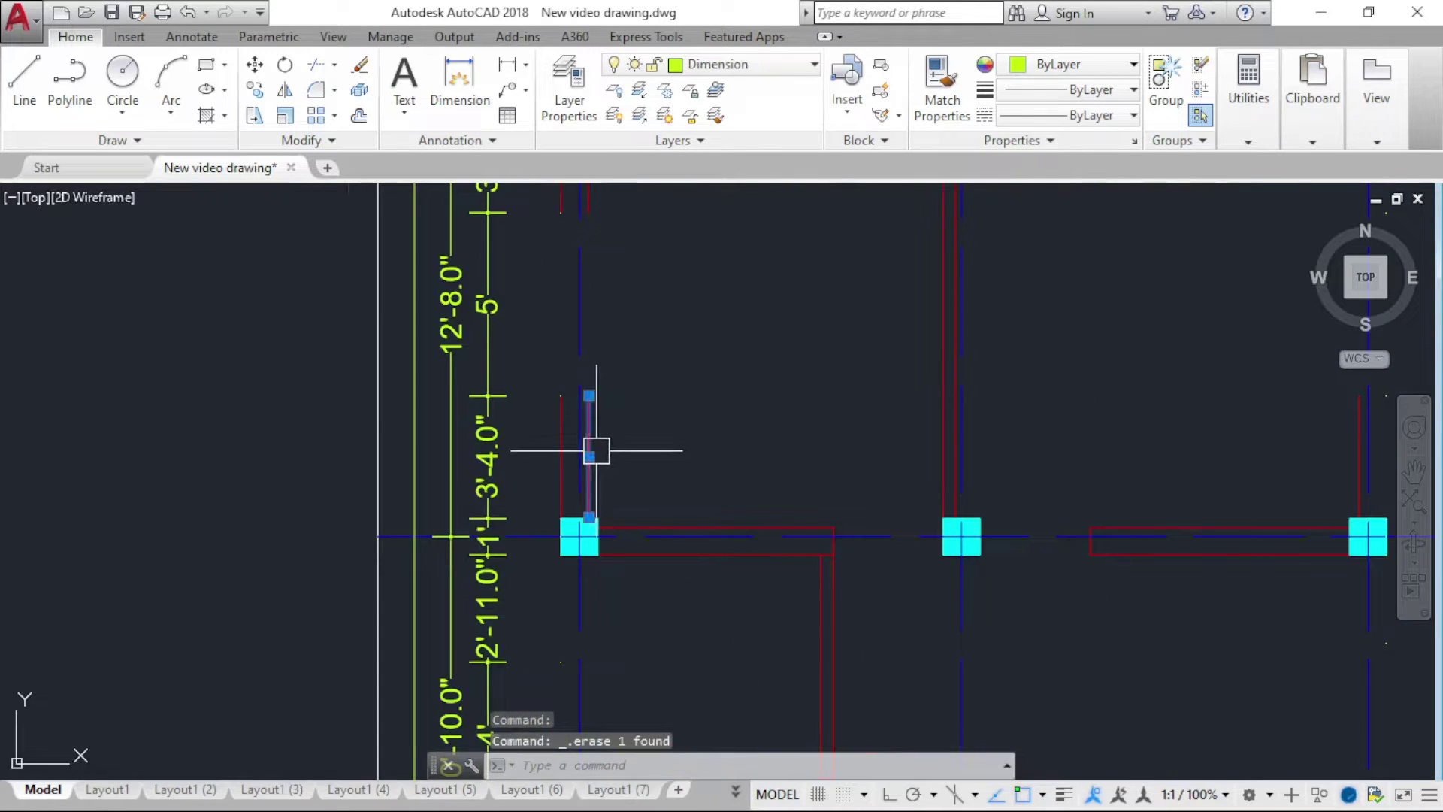
Step: Trim the left wall segment between the columns
scroll(558, 411, down, 5)
scroll(548, 370, up, 1)
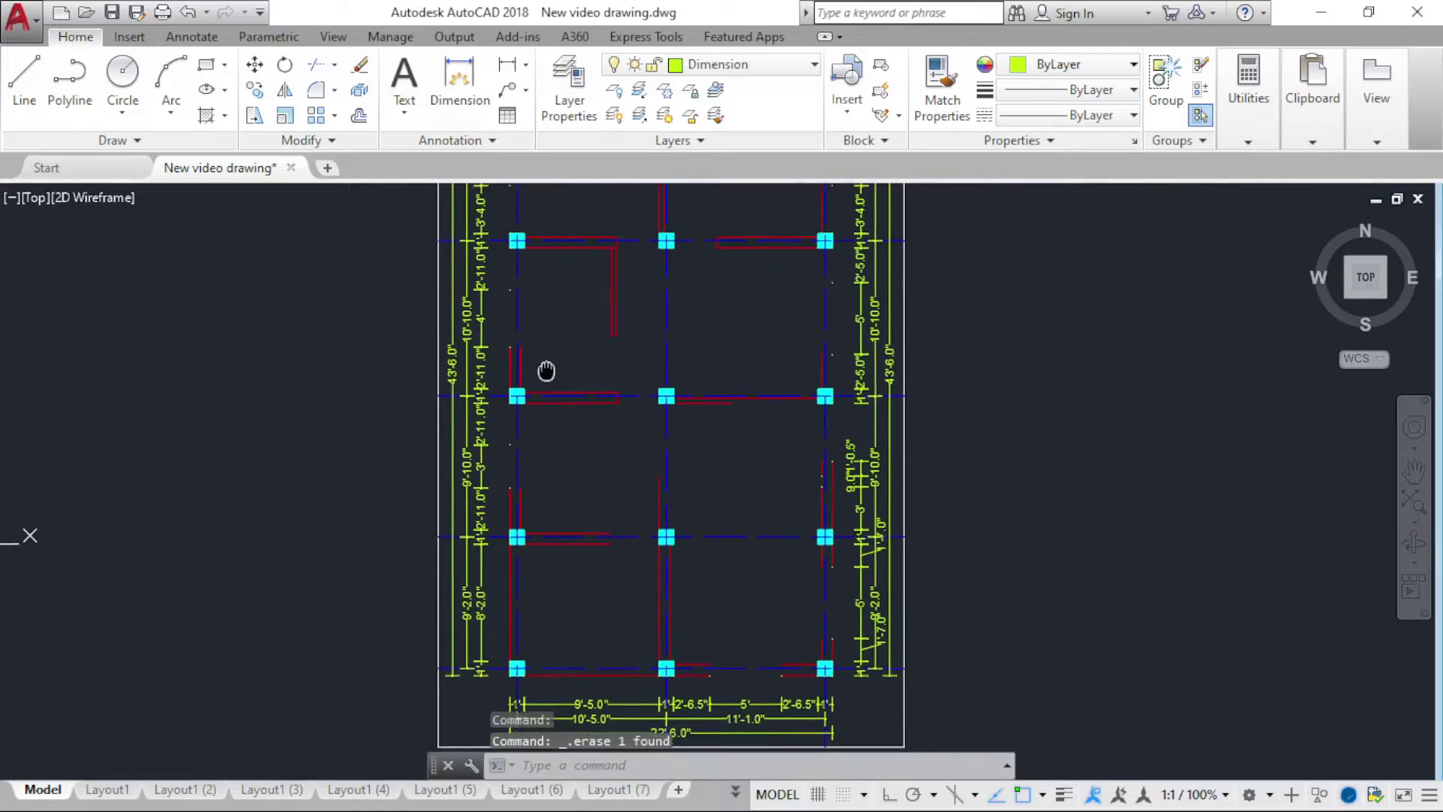
scroll(526, 579, down, 5)
scroll(544, 395, up, 5)
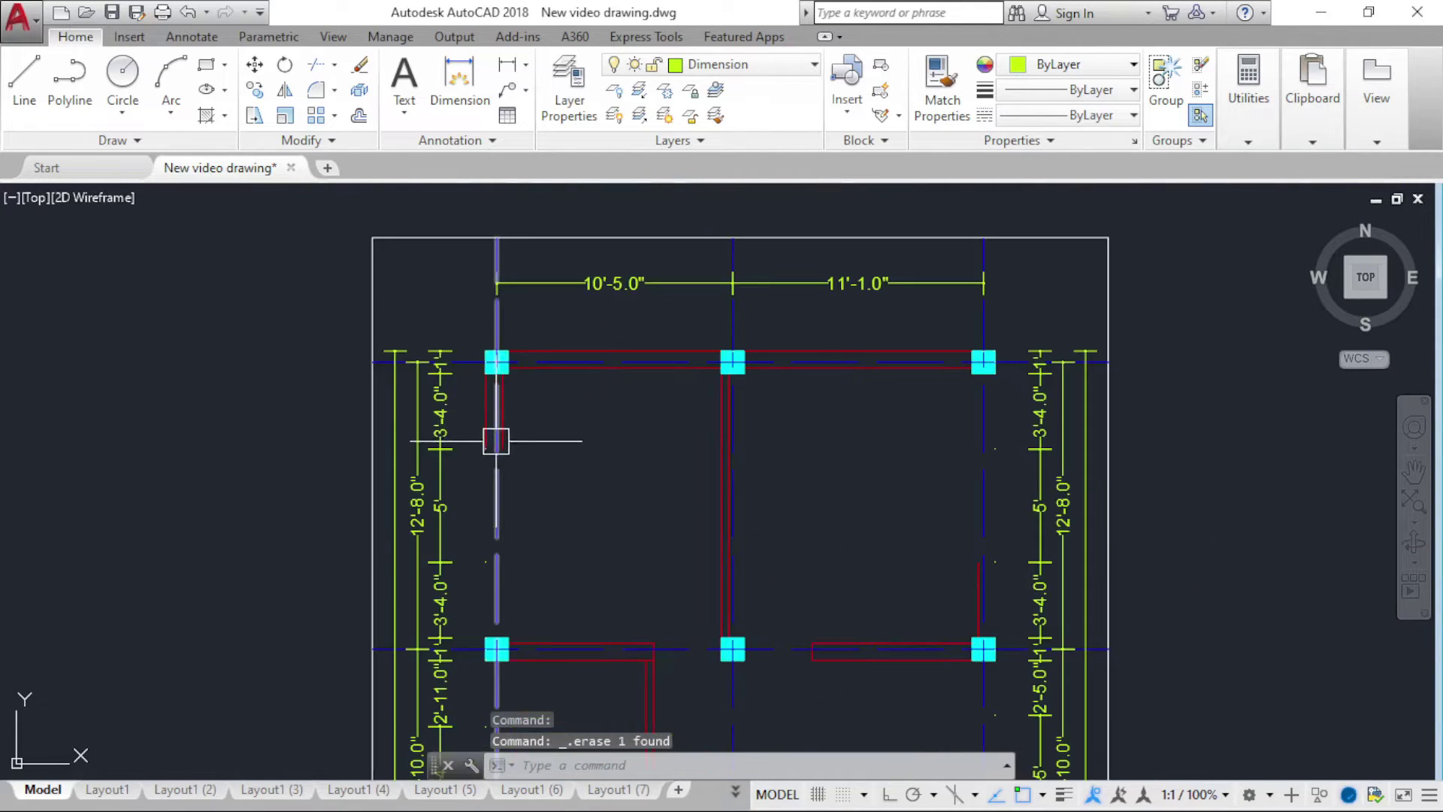
scroll(493, 435, up, 3)
text(tr)
key(Return)
key(Return)
scroll(515, 421, down, 5)
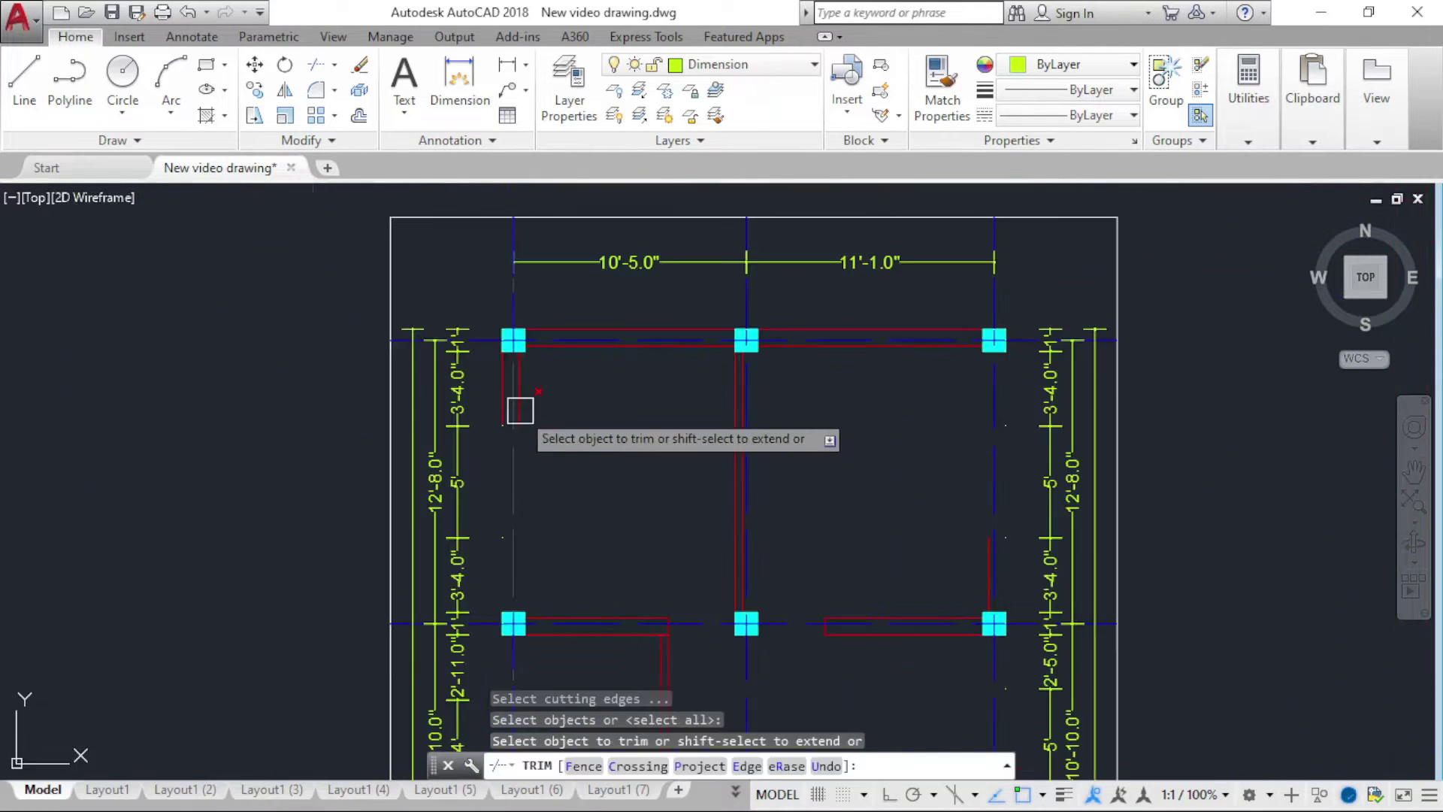
click(527, 410)
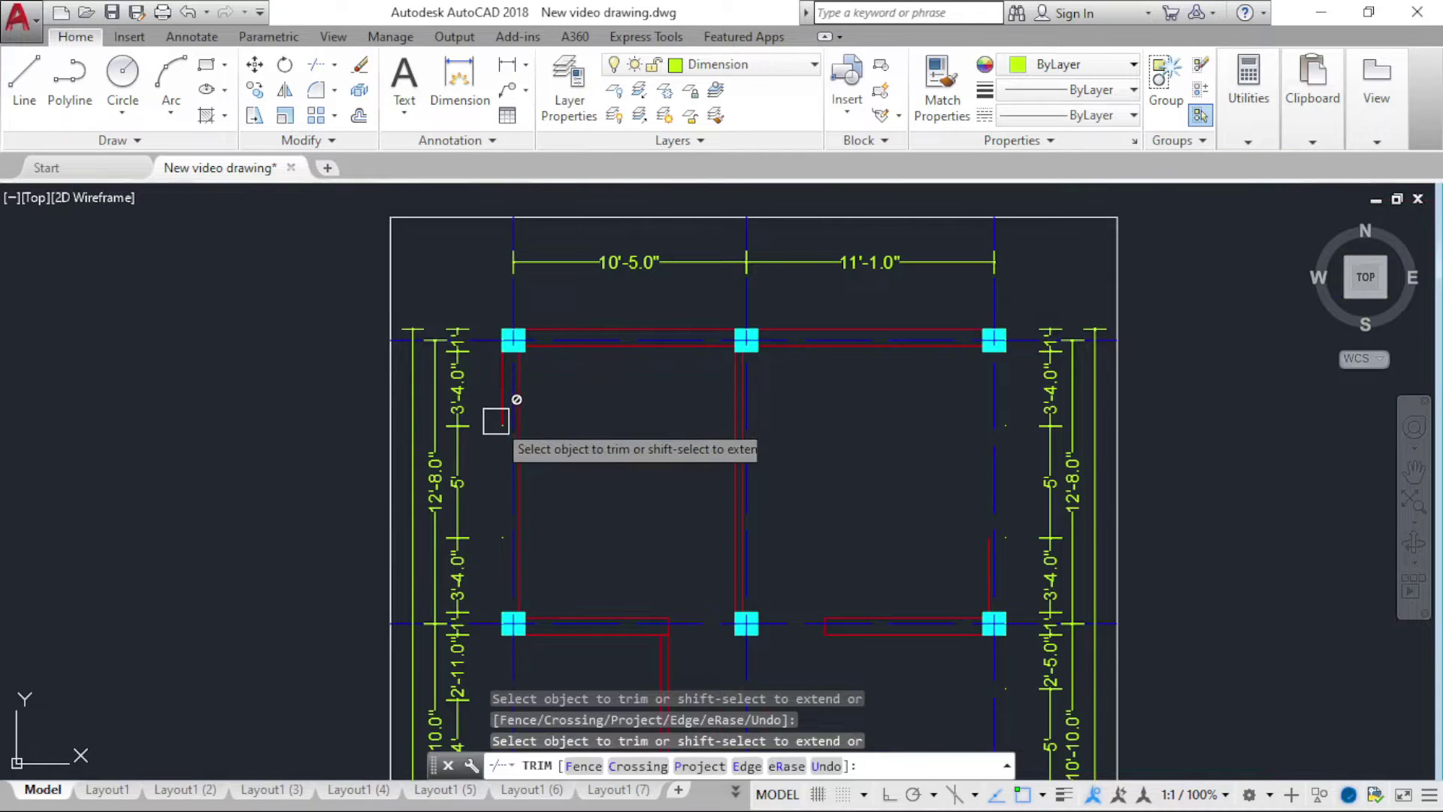
scroll(496, 417, up, 2)
Step: Trim several left wall segments between columns at once with a crossing window
scroll(548, 496, down, 6)
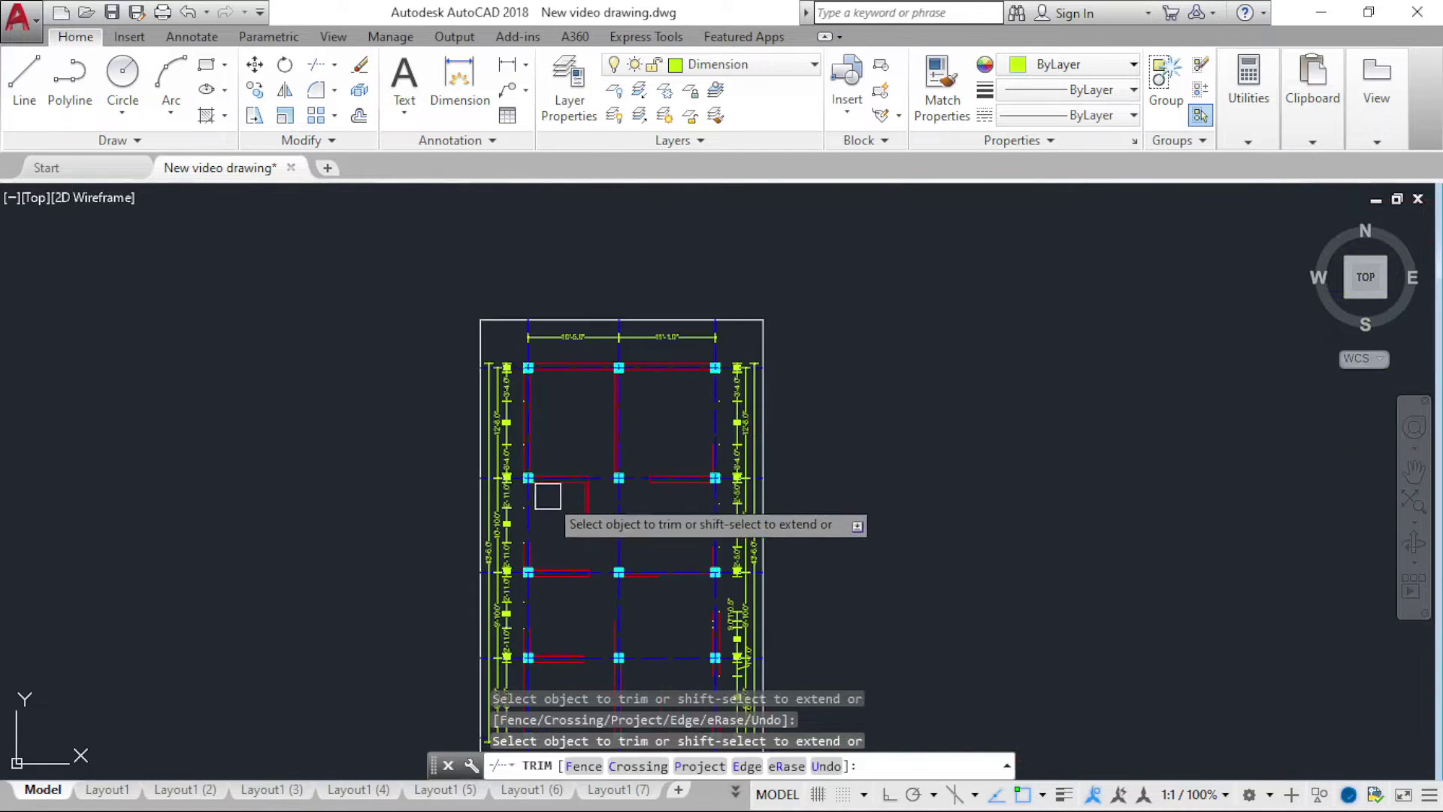
scroll(520, 525, up, 4)
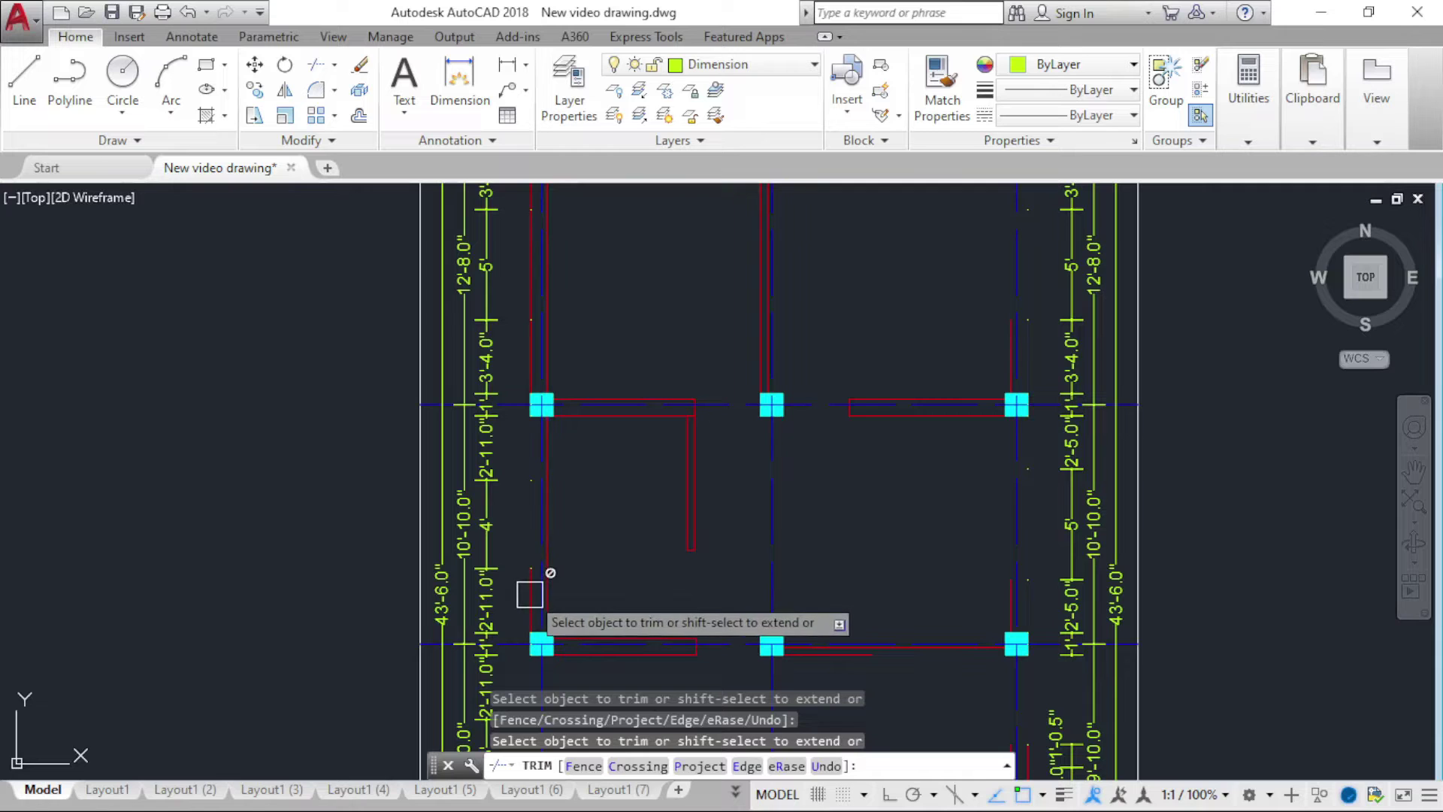
scroll(525, 596, down, 5)
scroll(543, 601, up, 7)
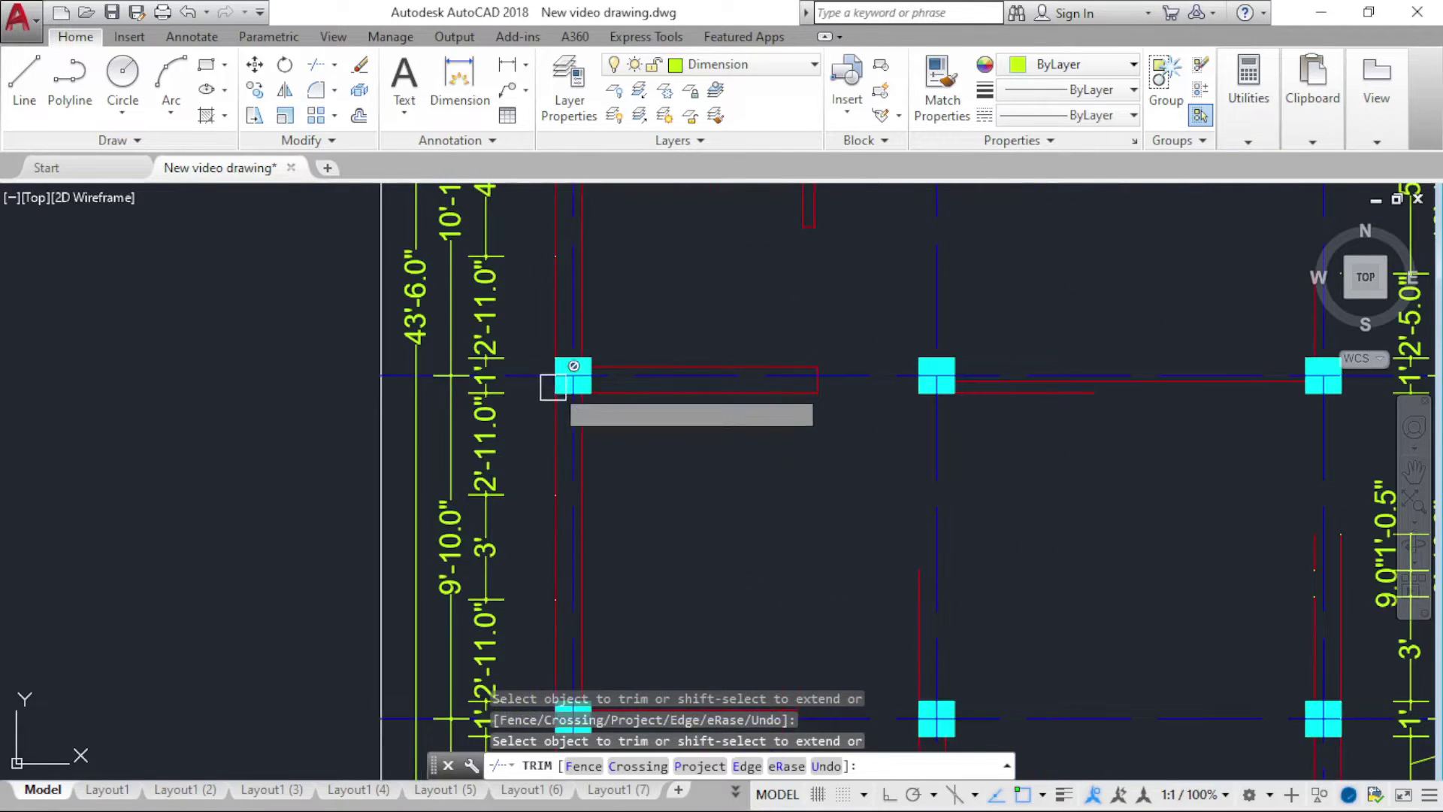
scroll(551, 264, down, 4)
scroll(560, 519, up, 5)
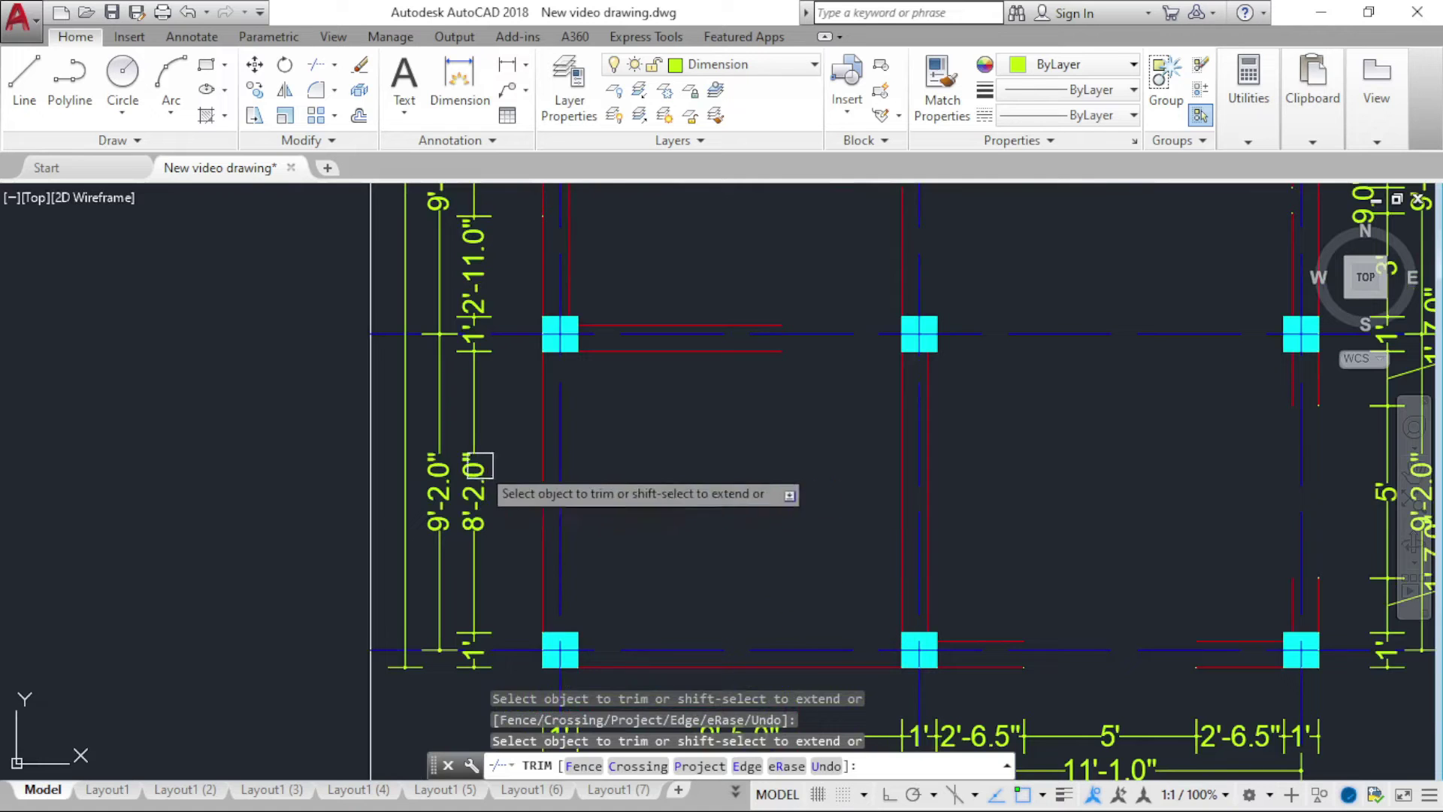
scroll(621, 434, down, 7)
scroll(621, 434, up, 6)
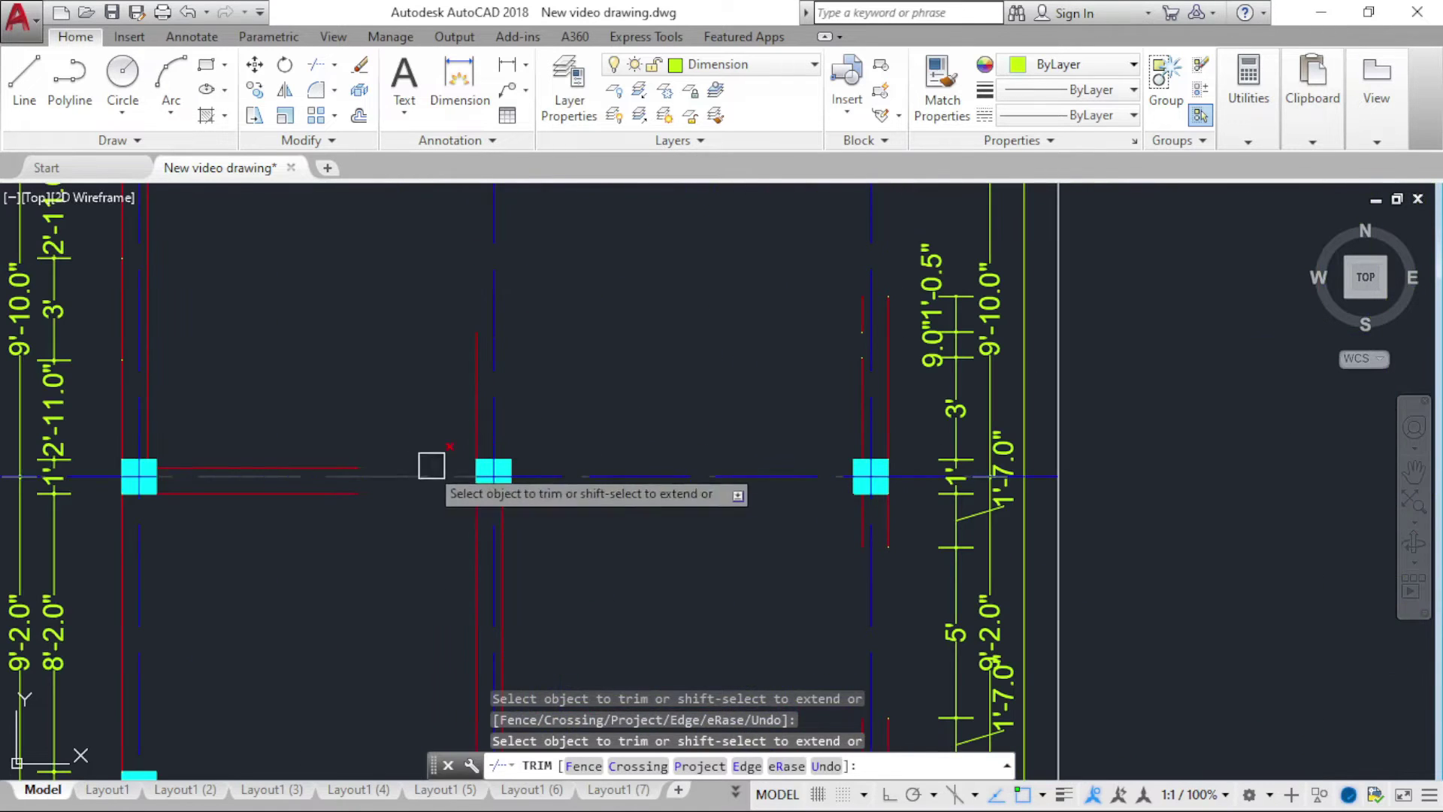
click(345, 452)
scroll(477, 500, down, 4)
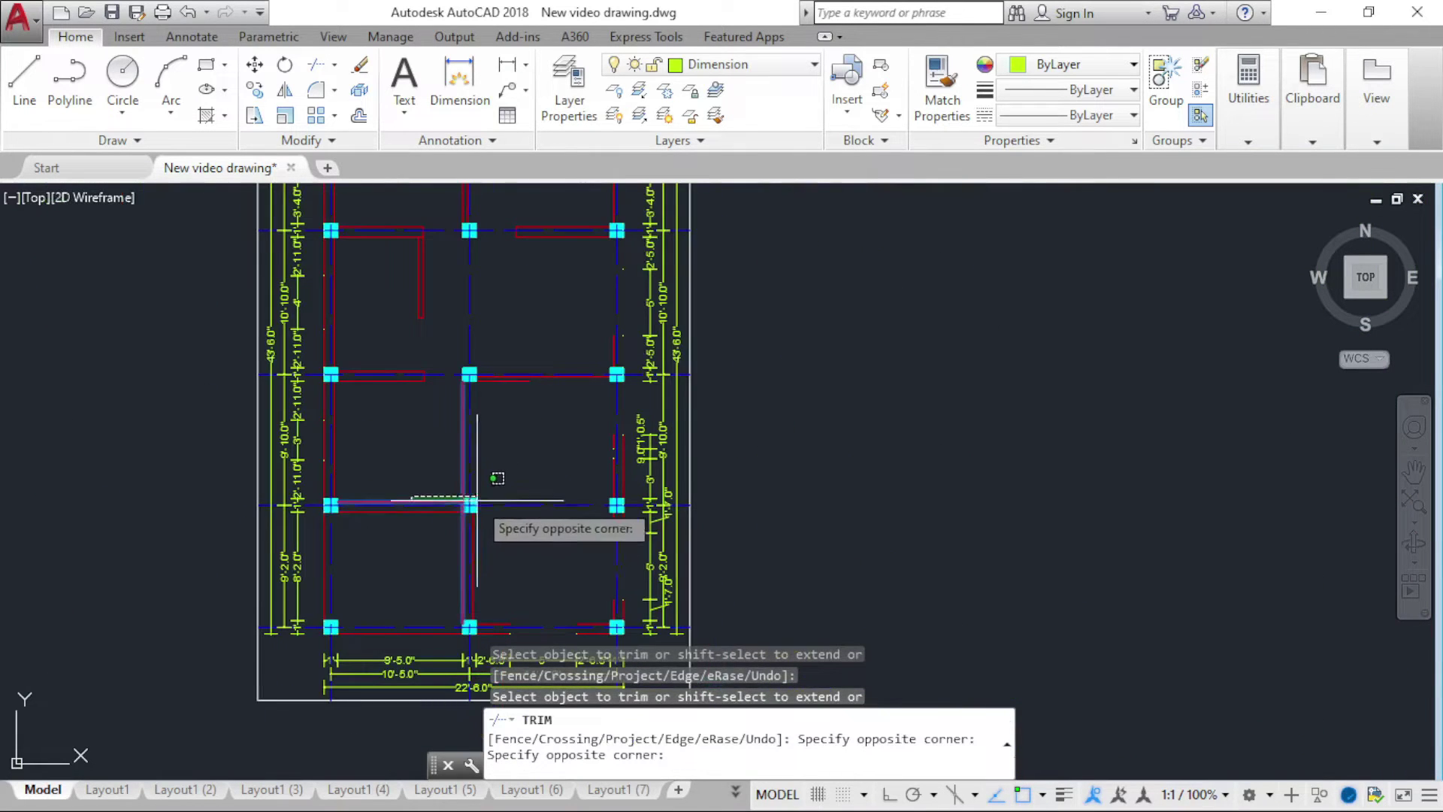
click(417, 489)
scroll(406, 512, up, 6)
scroll(401, 521, down, 5)
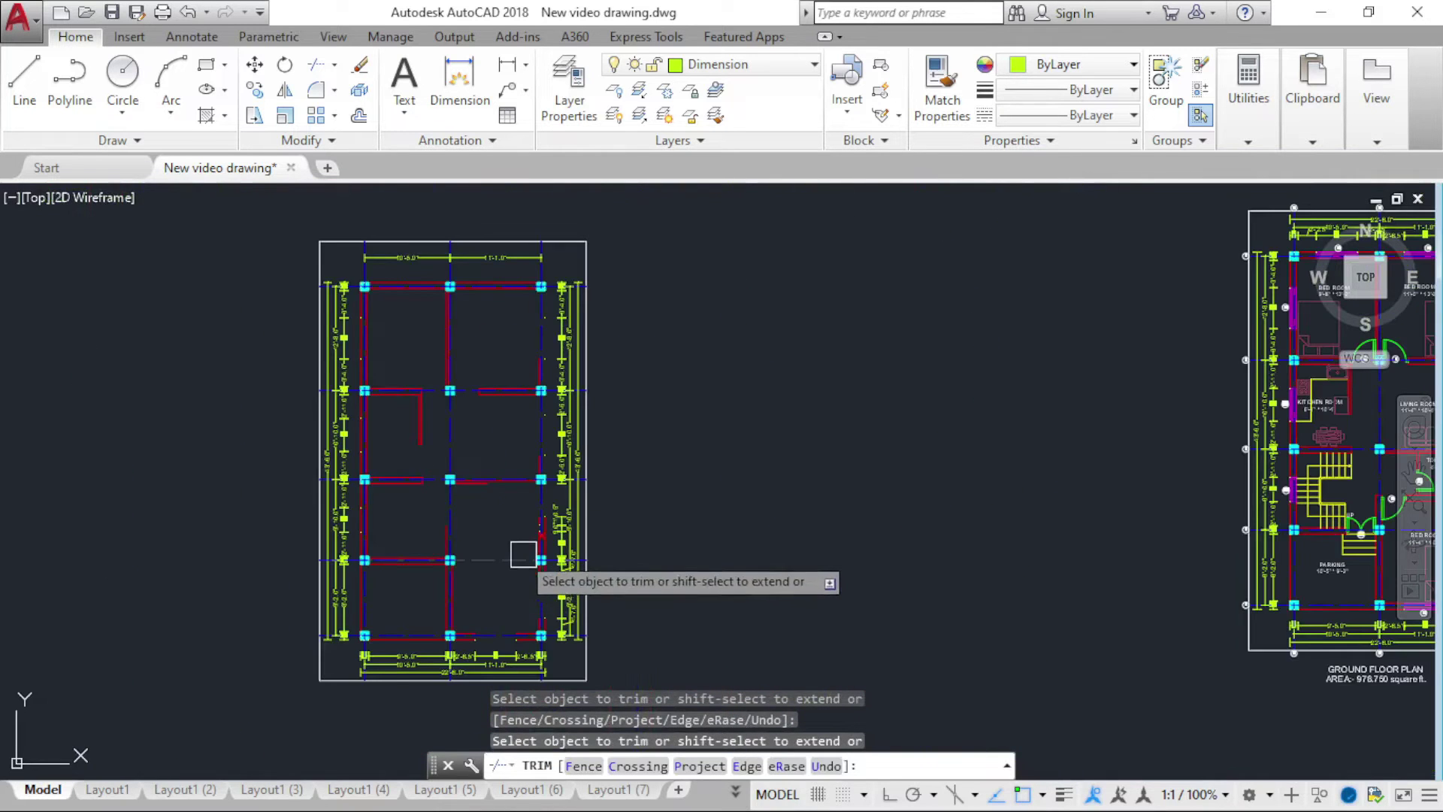
scroll(496, 530, up, 3)
scroll(481, 489, up, 3)
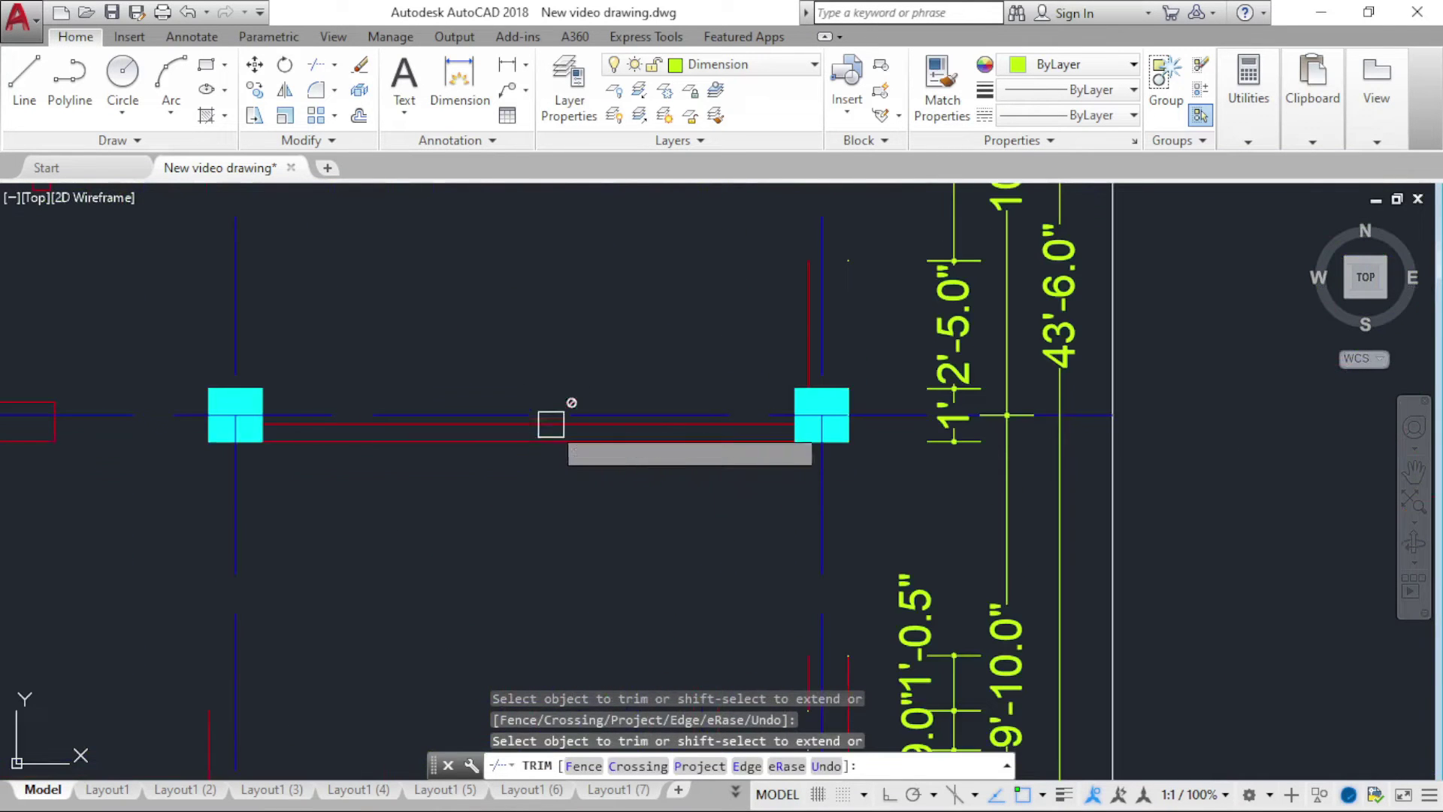
scroll(548, 418, down, 3)
scroll(614, 535, up, 3)
Step: Delete the short red line beside the right column
key(Escape)
click(700, 506)
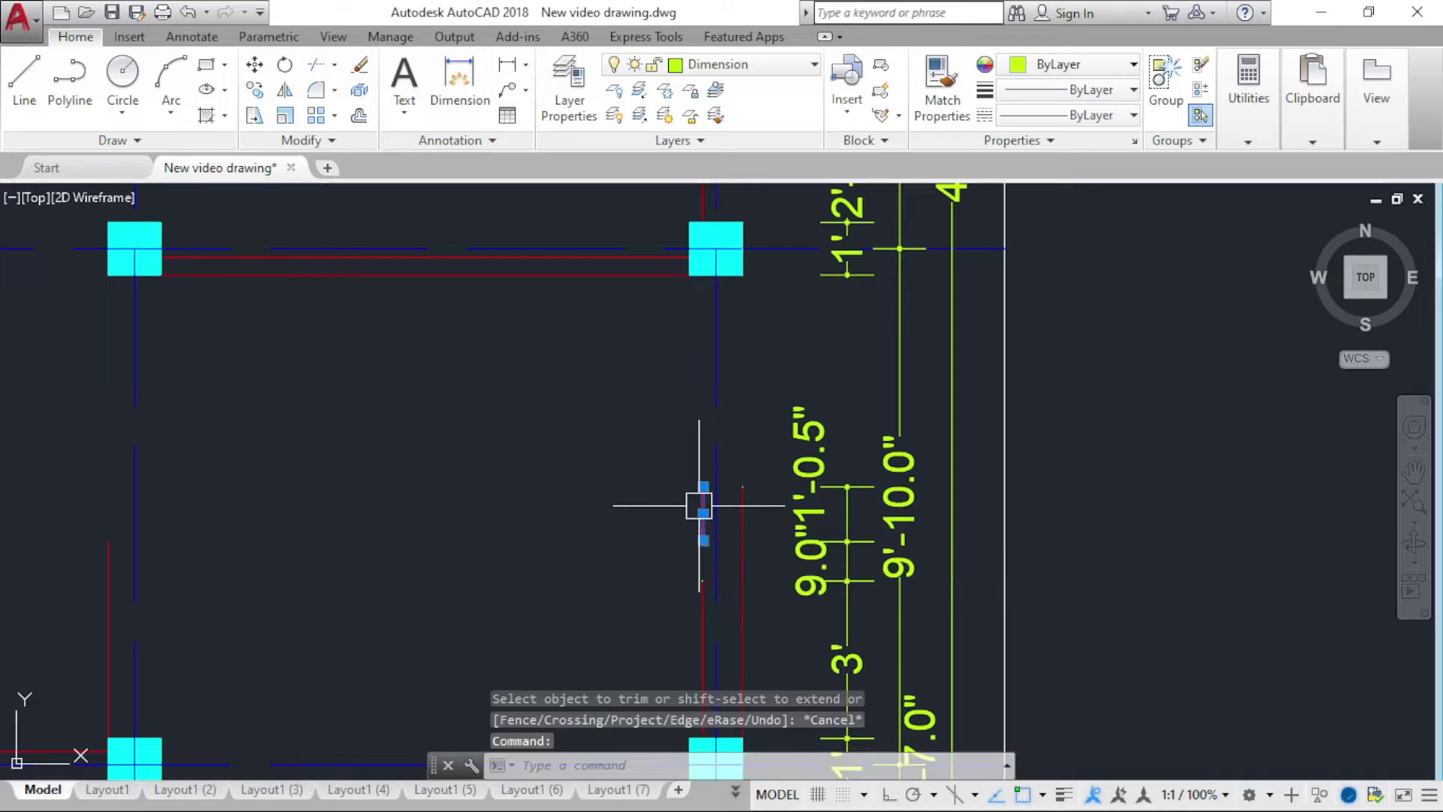
key(Delete)
scroll(677, 541, down, 2)
middle_drag(674, 599, 645, 579)
text(tr)
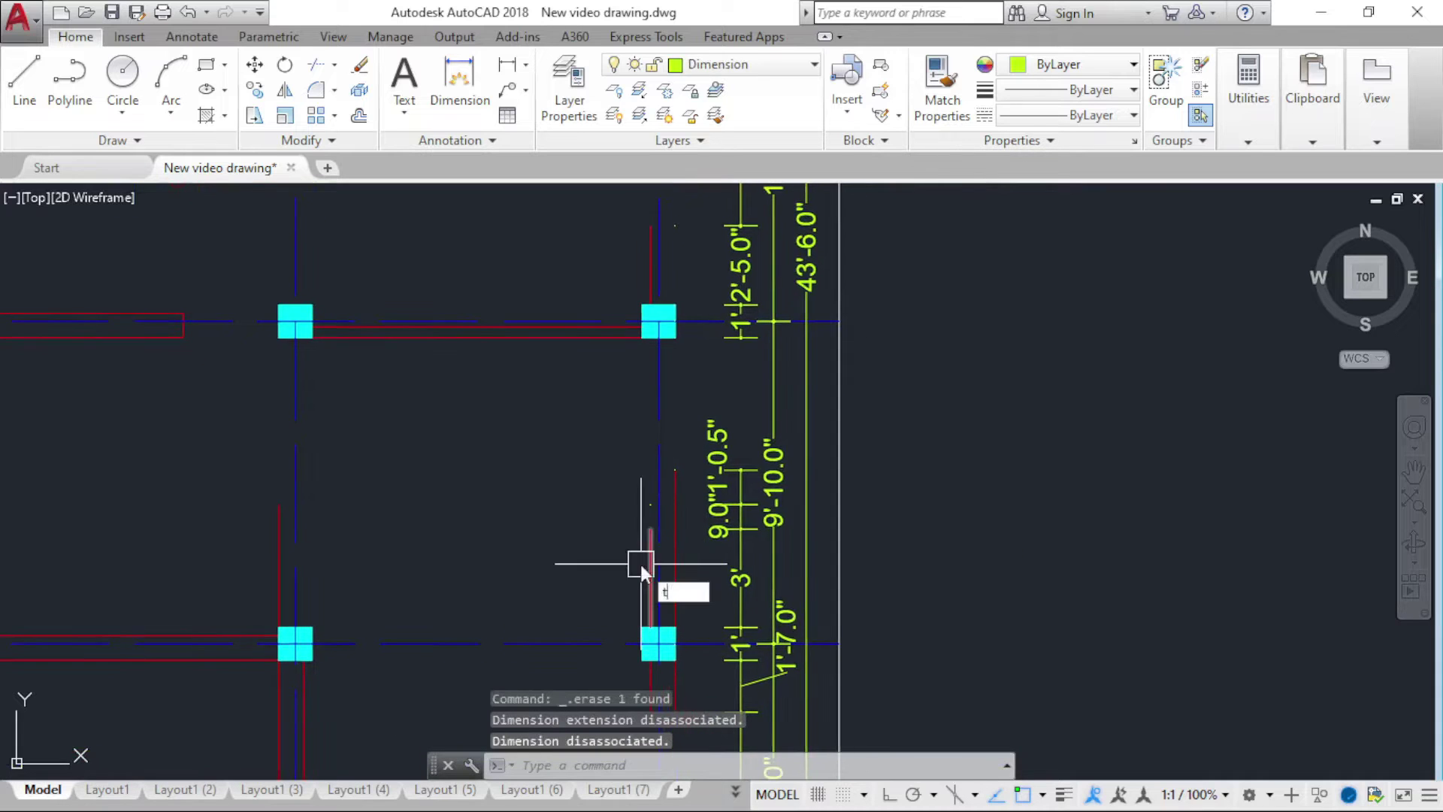
key(Return)
key(Return)
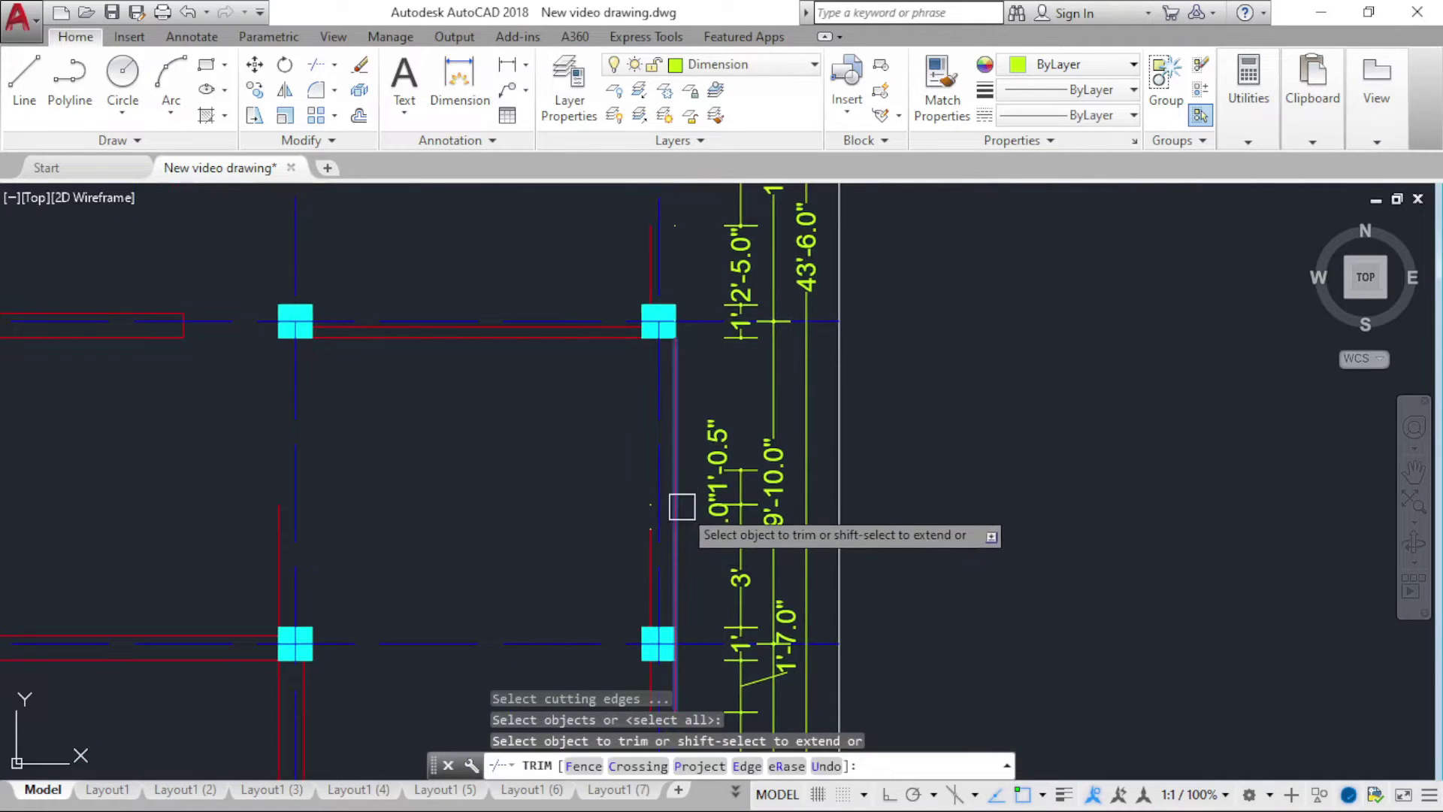
scroll(642, 551, down, 5)
scroll(629, 586, up, 3)
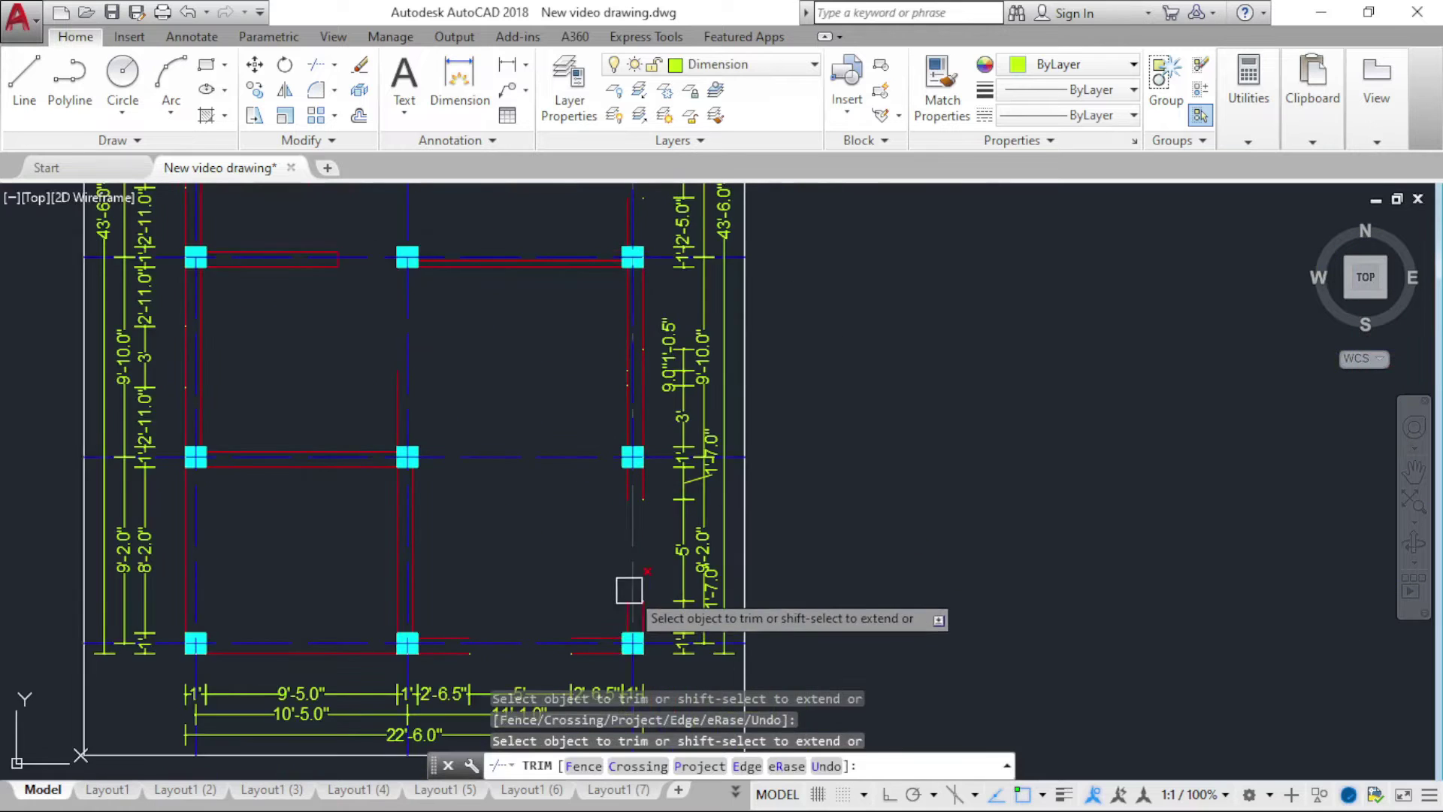
scroll(632, 602, up, 2)
key(Escape)
Step: Delete the wall line beside the right column and the line along the bottom grid
click(643, 412)
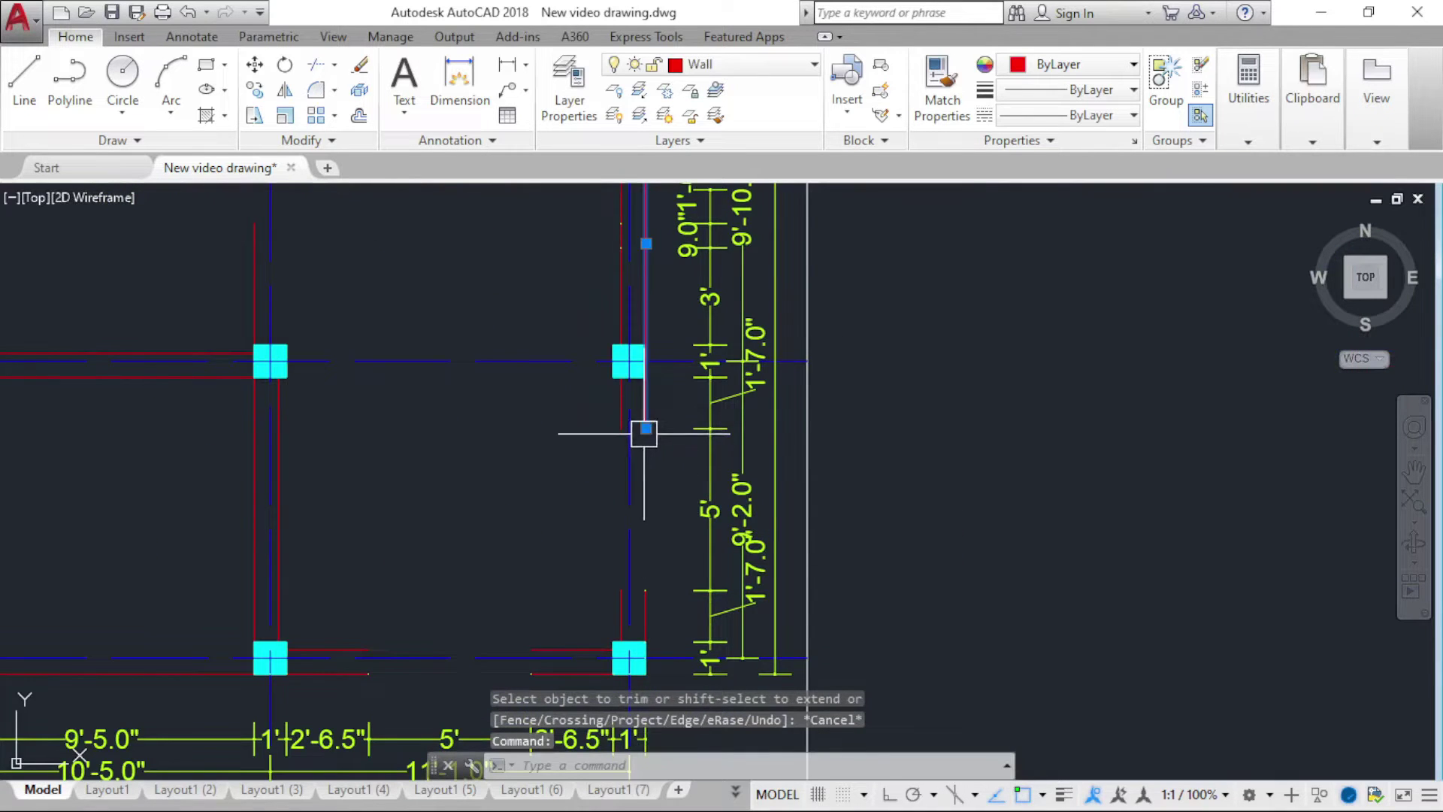
key(Escape)
click(630, 421)
click(628, 440)
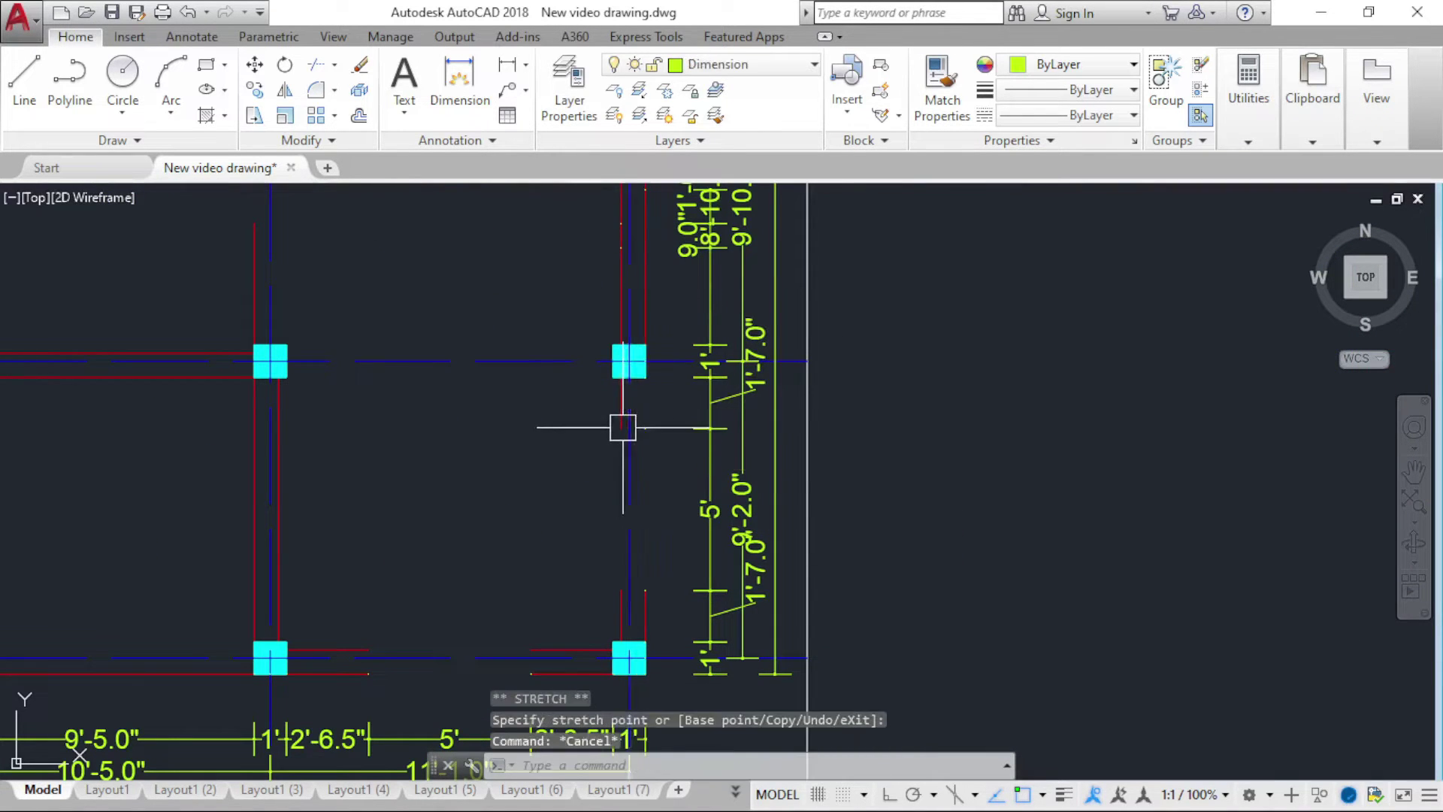
scroll(623, 427, up, 3)
key(Escape)
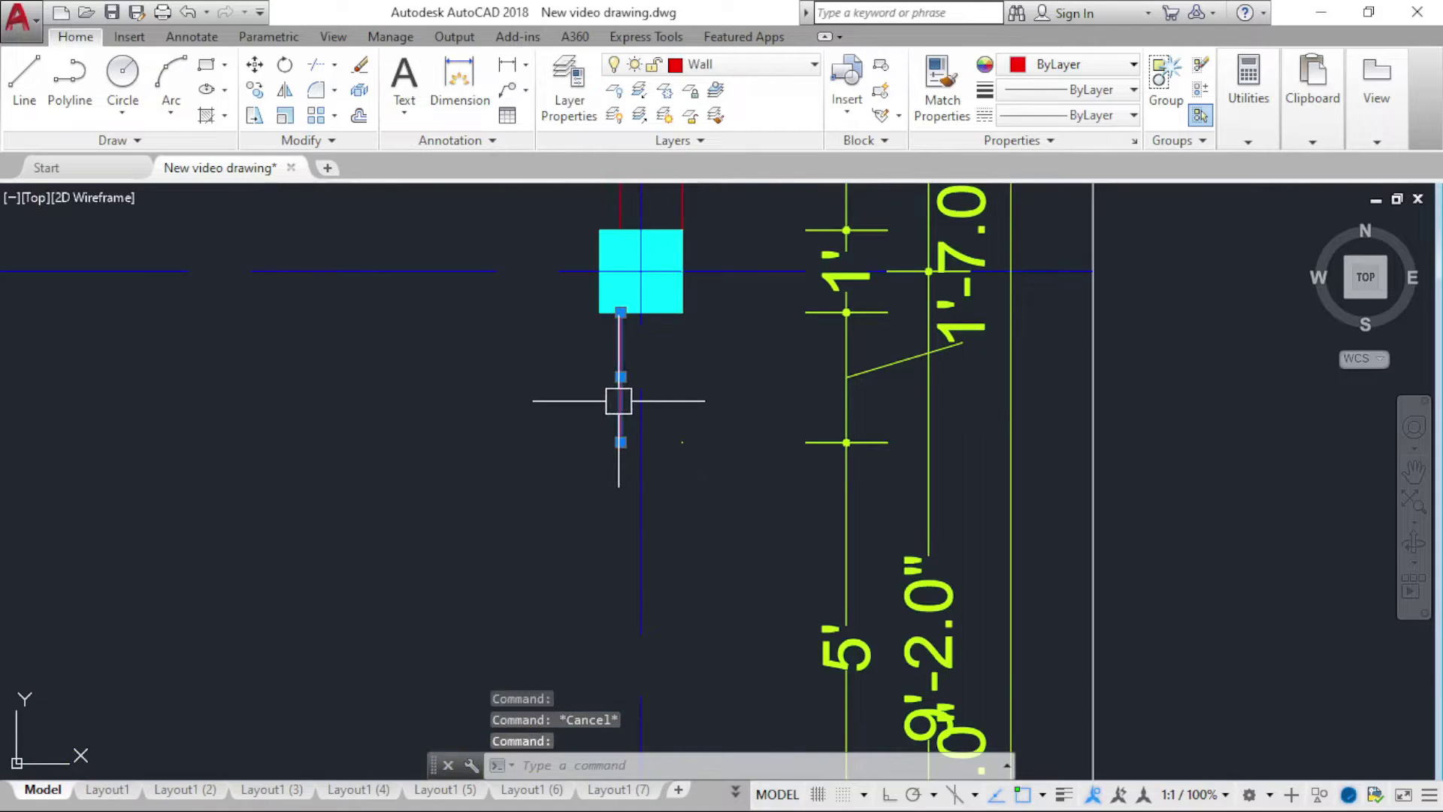
key(Delete)
scroll(624, 437, down, 4)
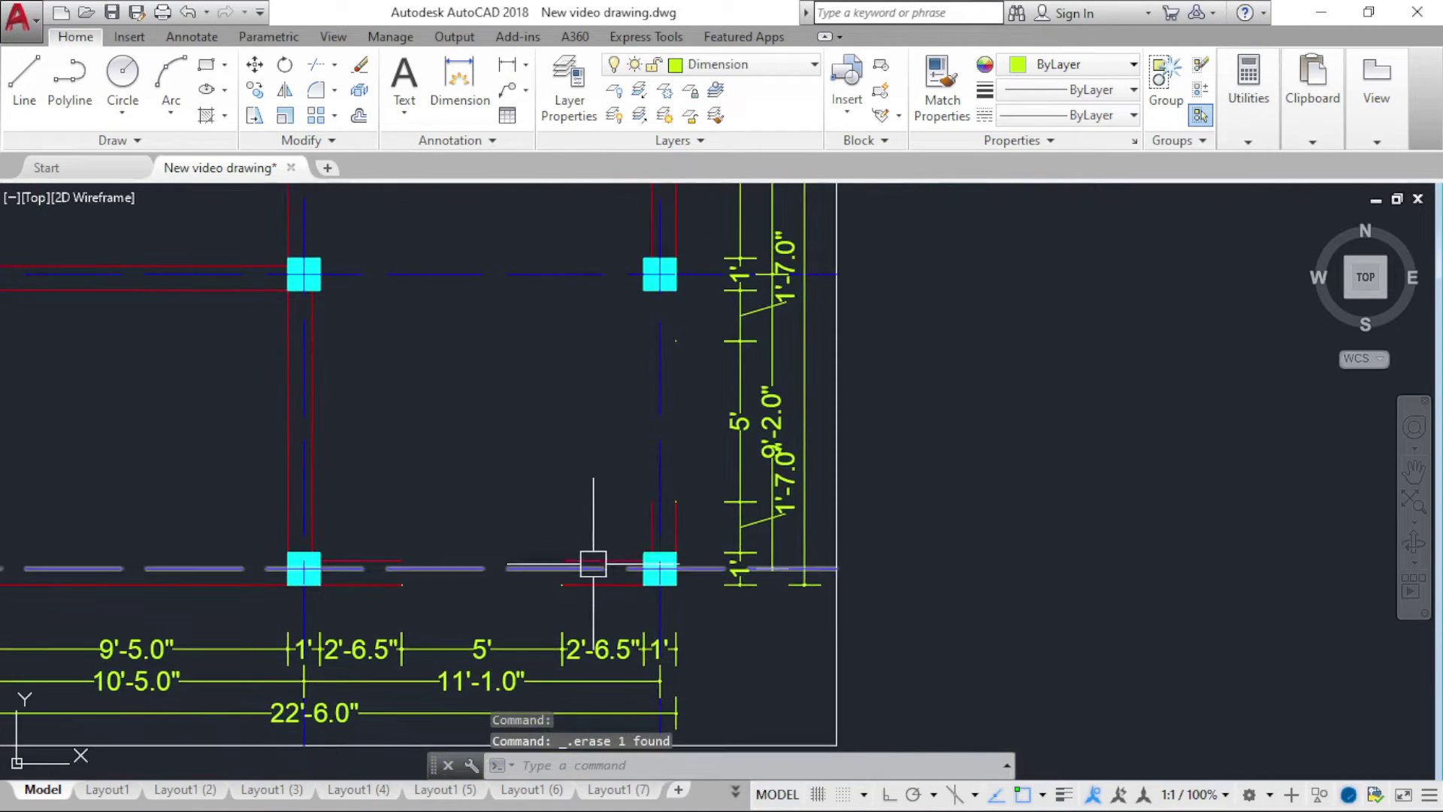
scroll(601, 560, up, 2)
key(Delete)
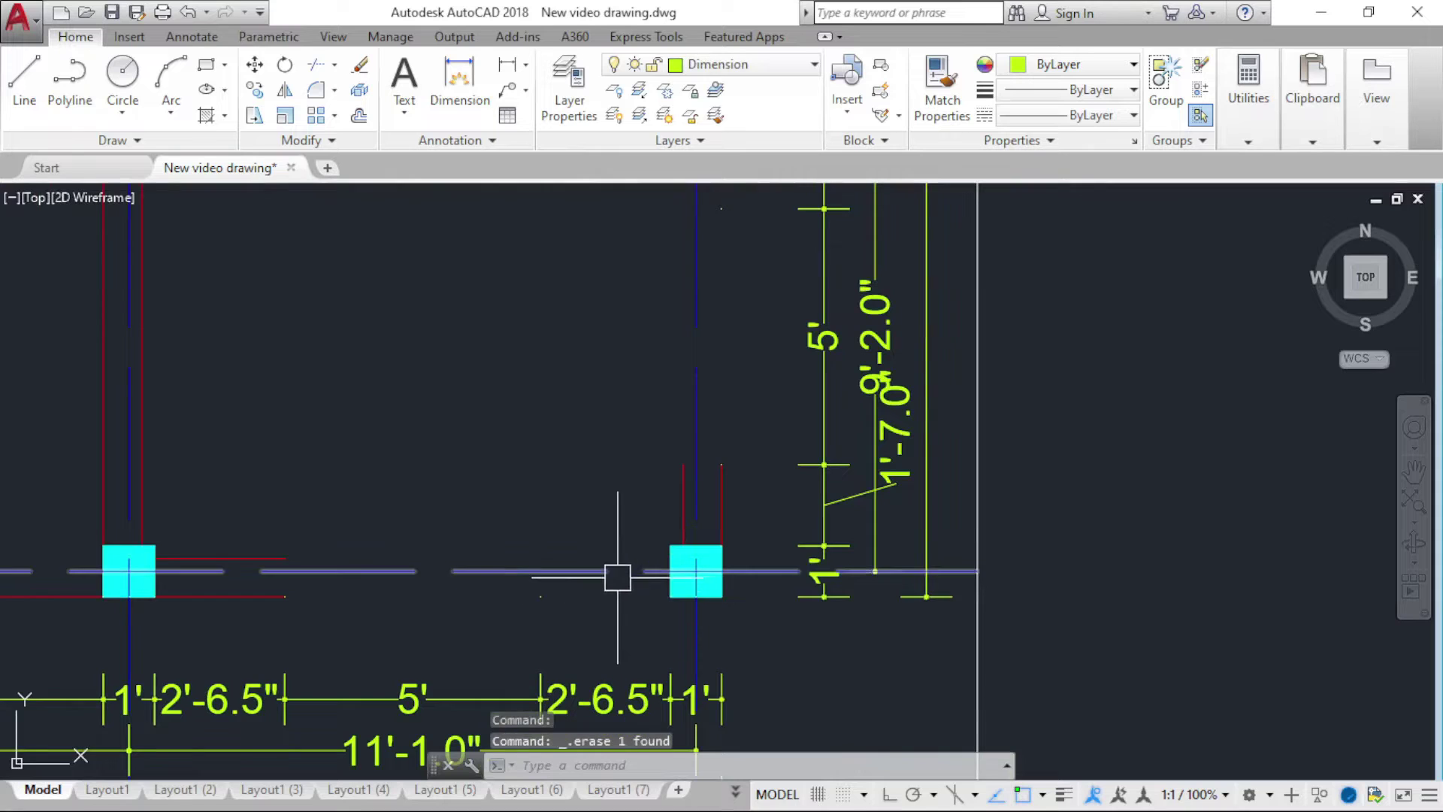
text(tr)
Step: Trim the two bottom wall segments and the right wall line above the lower-right column
key(Return)
key(Return)
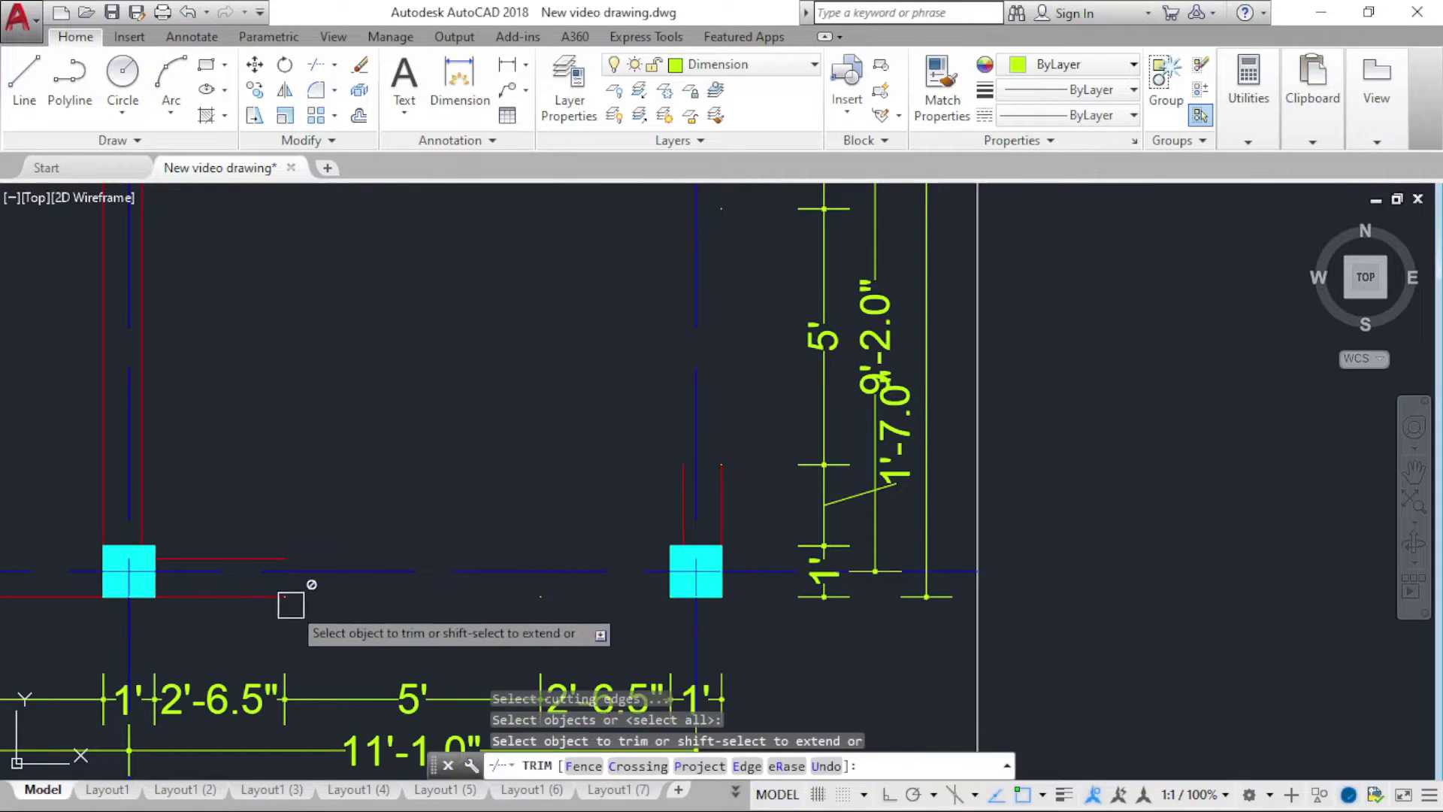
click(292, 590)
click(264, 594)
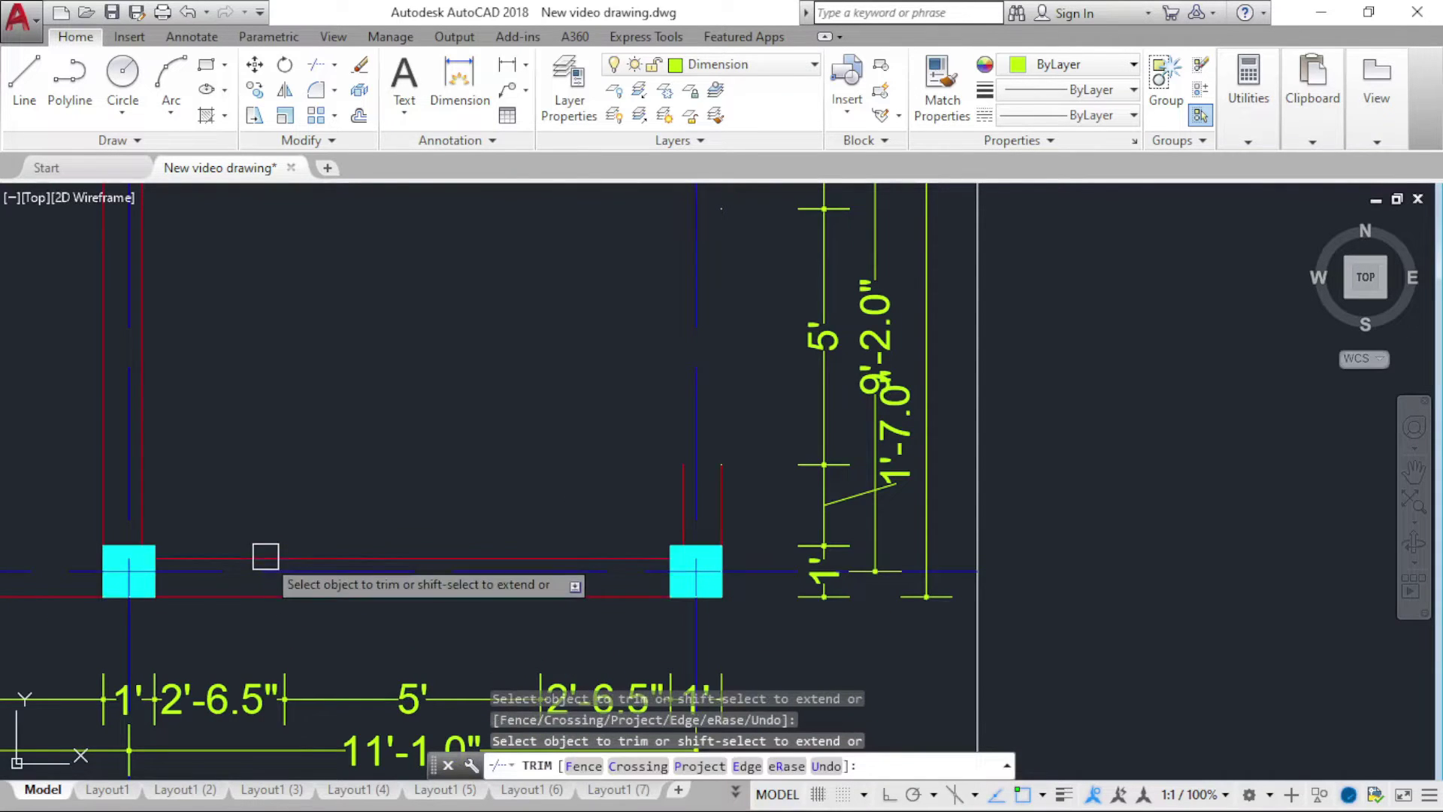
scroll(573, 618, down, 2)
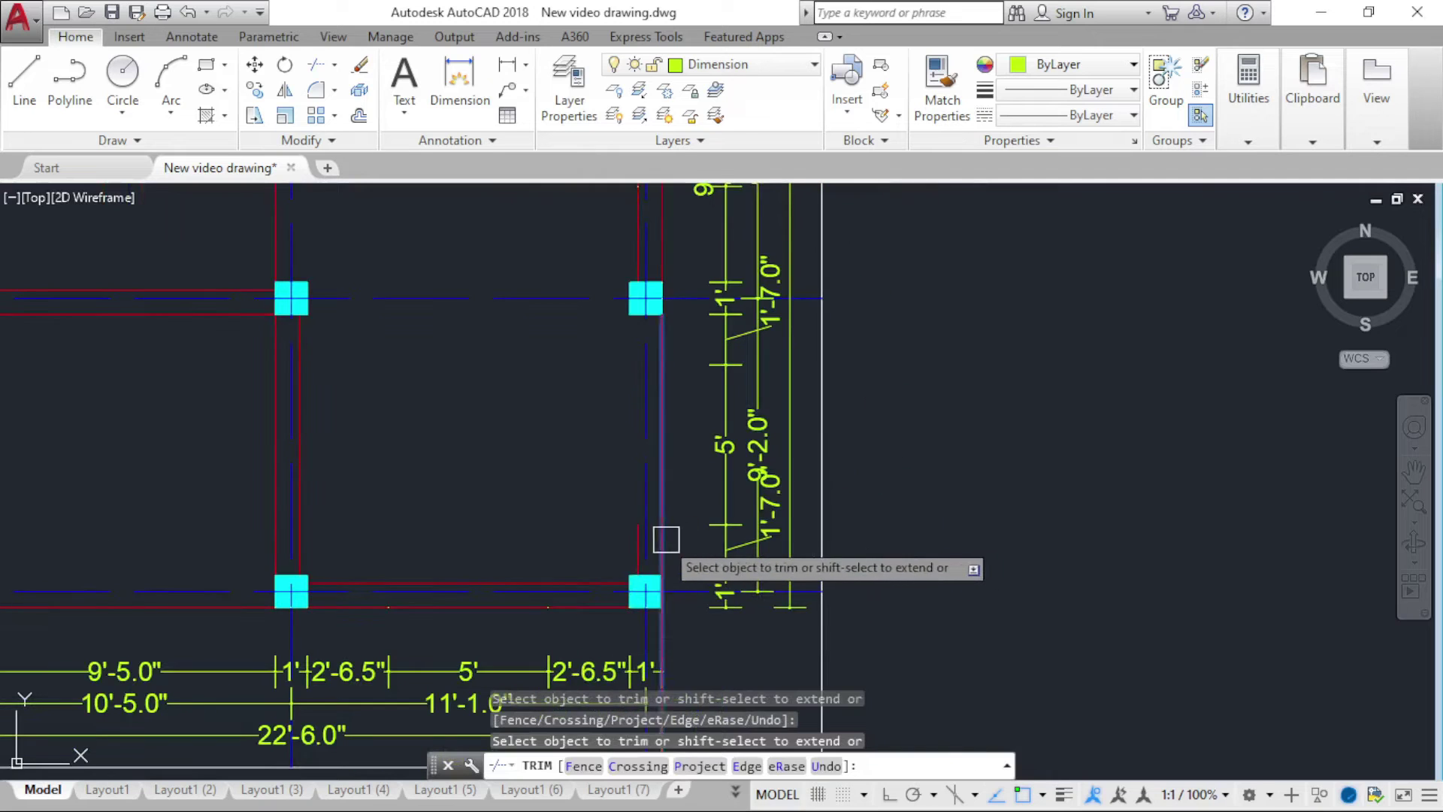
click(631, 549)
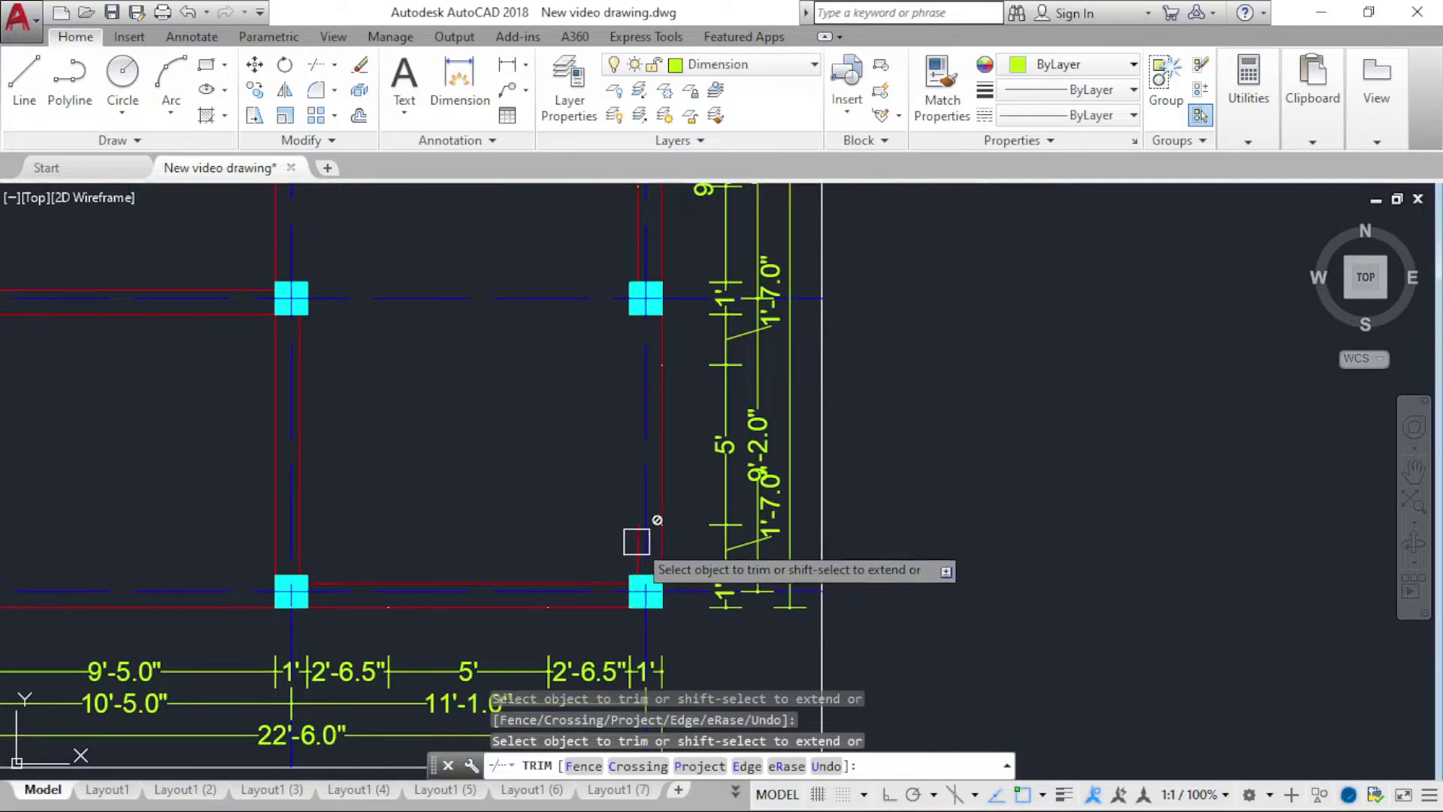
scroll(631, 544, down, 3)
scroll(602, 612, down, 1)
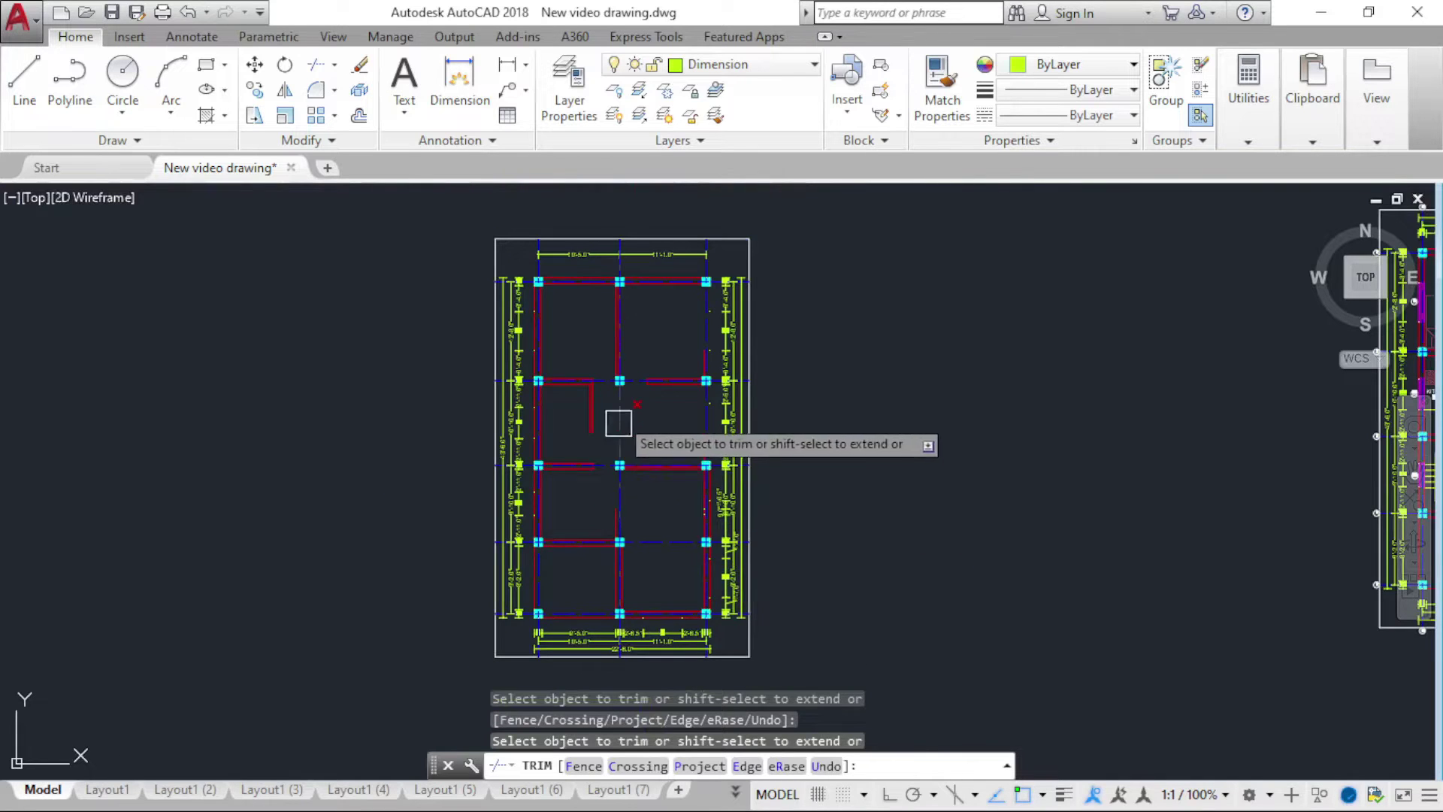
scroll(612, 419, up, 4)
middle_drag(667, 370, 660, 392)
scroll(660, 392, up, 4)
key(Return)
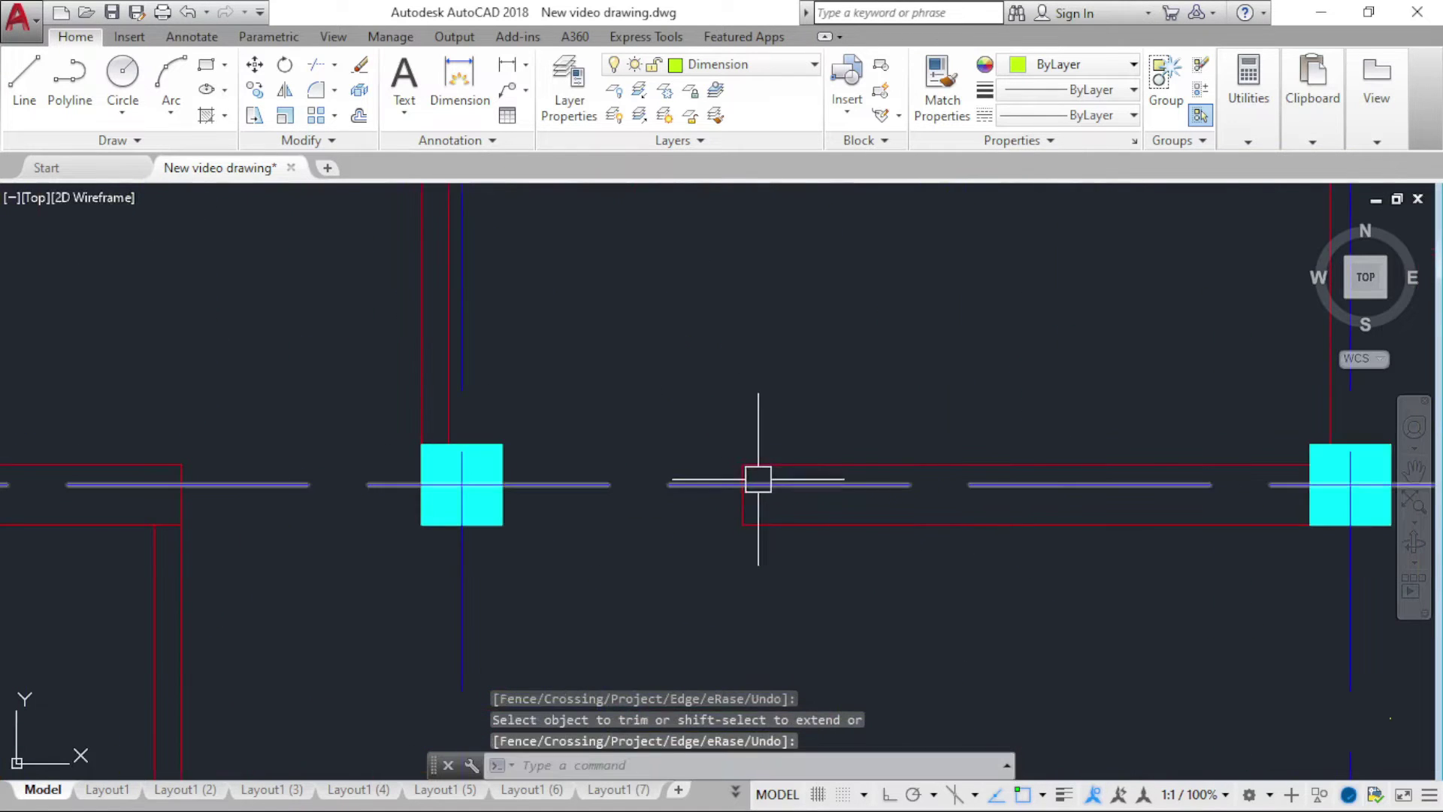
Step: Delete the stray short vertical wall line near the right column
scroll(746, 473, up, 2)
click(739, 473)
scroll(737, 477, up, 3)
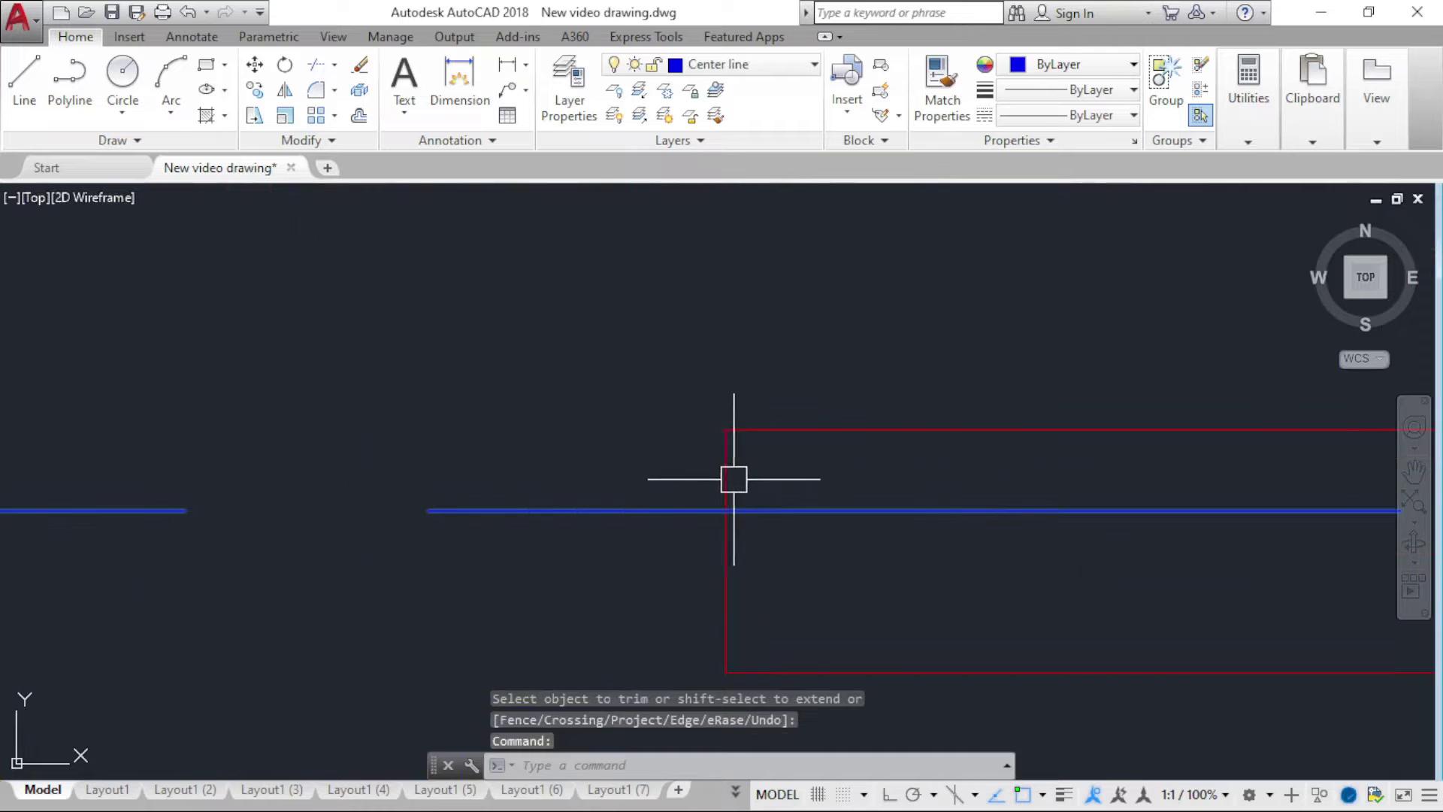
key(Escape)
click(731, 479)
key(Delete)
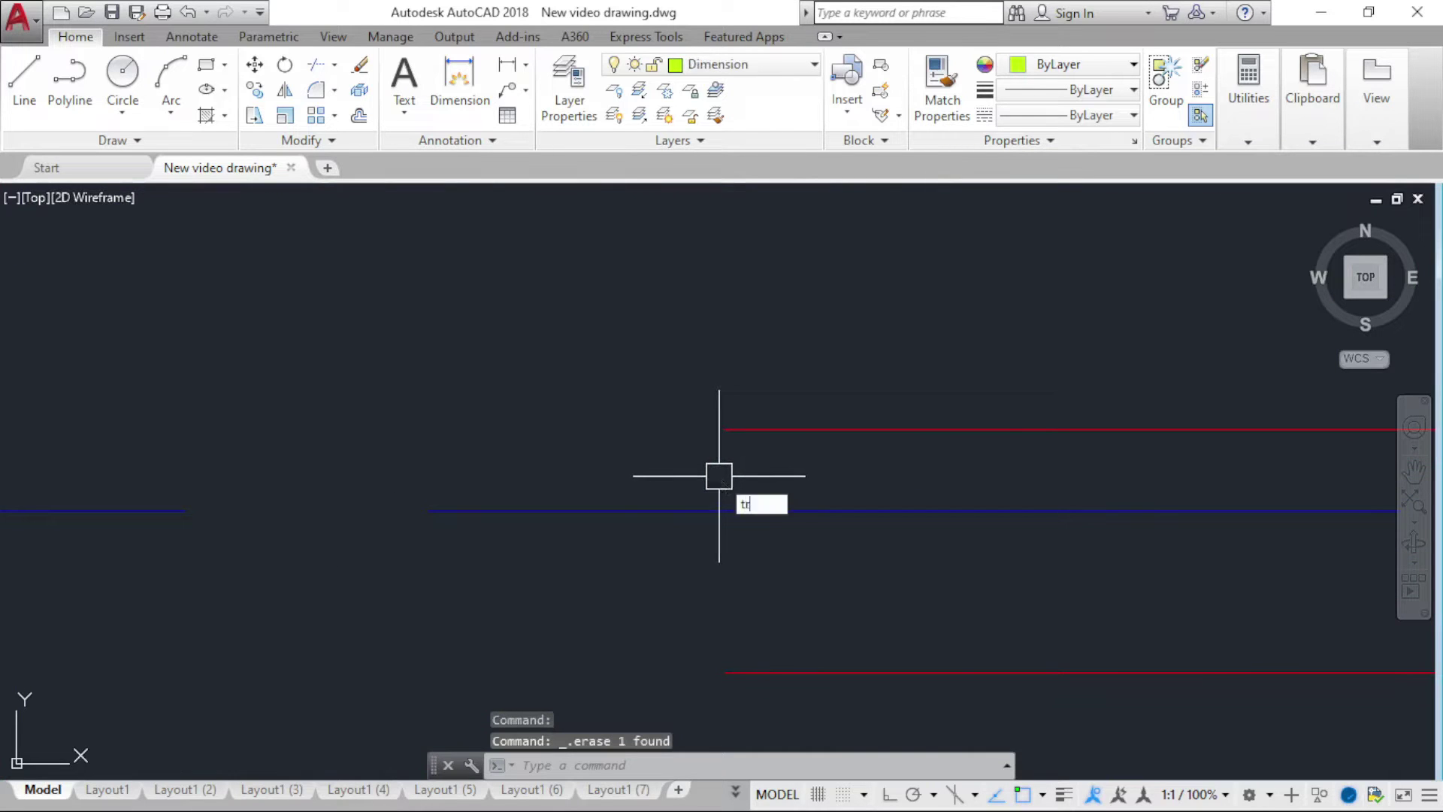
Step: Pan the plan left to look over the remaining wall lines for trimming
key(Return)
key(Return)
scroll(745, 445, down, 2)
scroll(770, 433, down, 2)
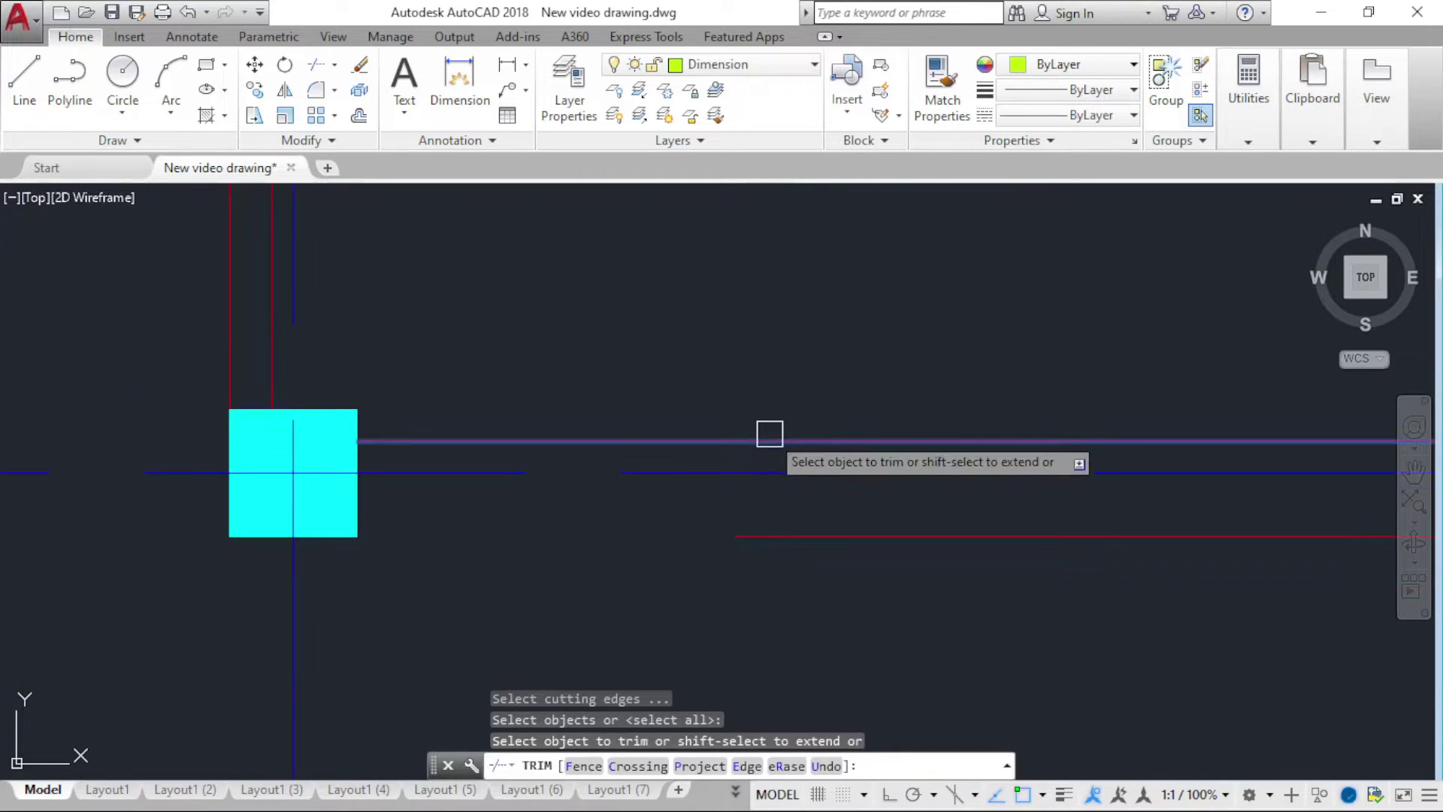
scroll(773, 481, down, 1)
scroll(777, 526, down, 4)
scroll(667, 587, down, 2)
scroll(664, 545, down, 3)
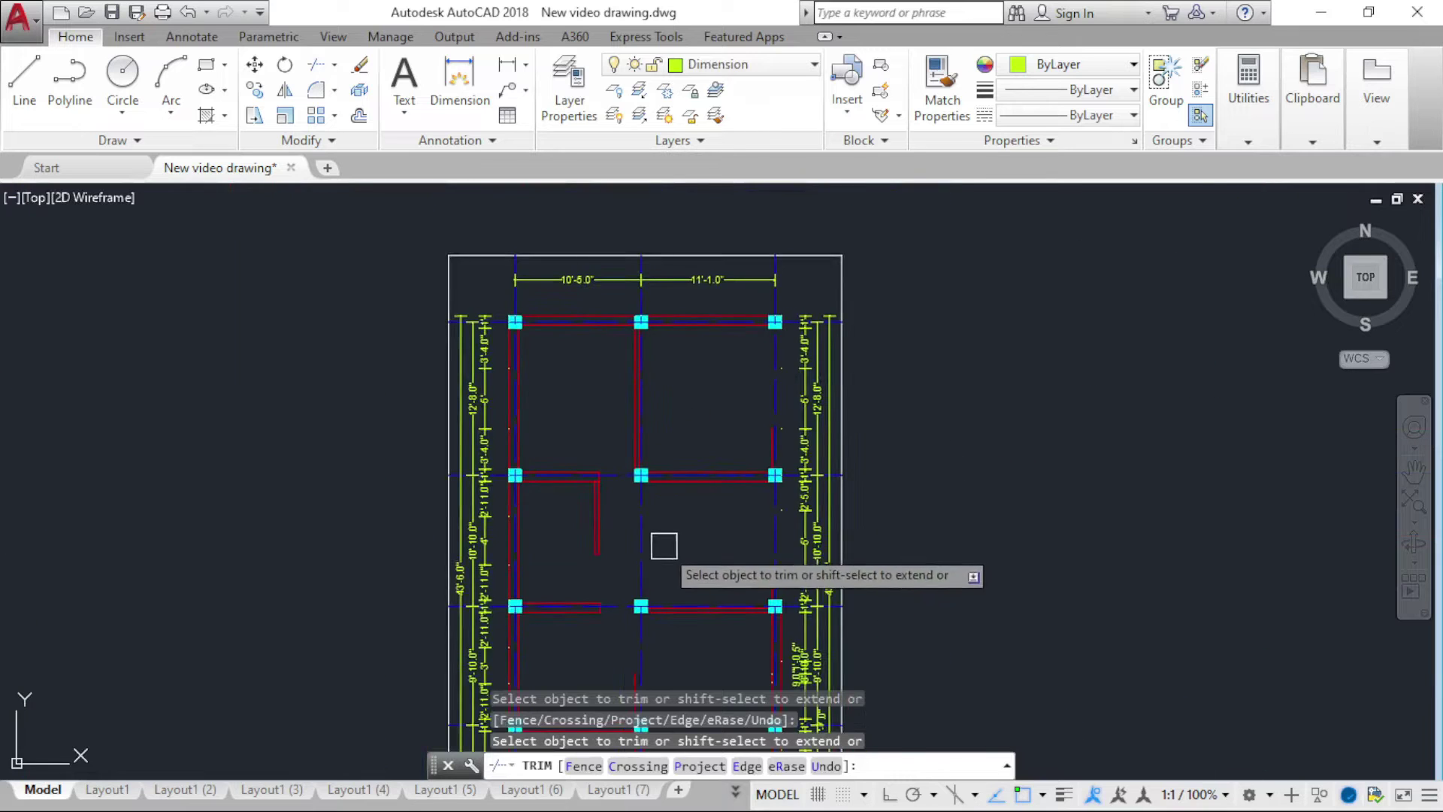
mouse_move(664, 546)
middle_down()
mouse_move(562, 548)
mouse_move(389, 421)
middle_up()
scroll(389, 489, down, 2)
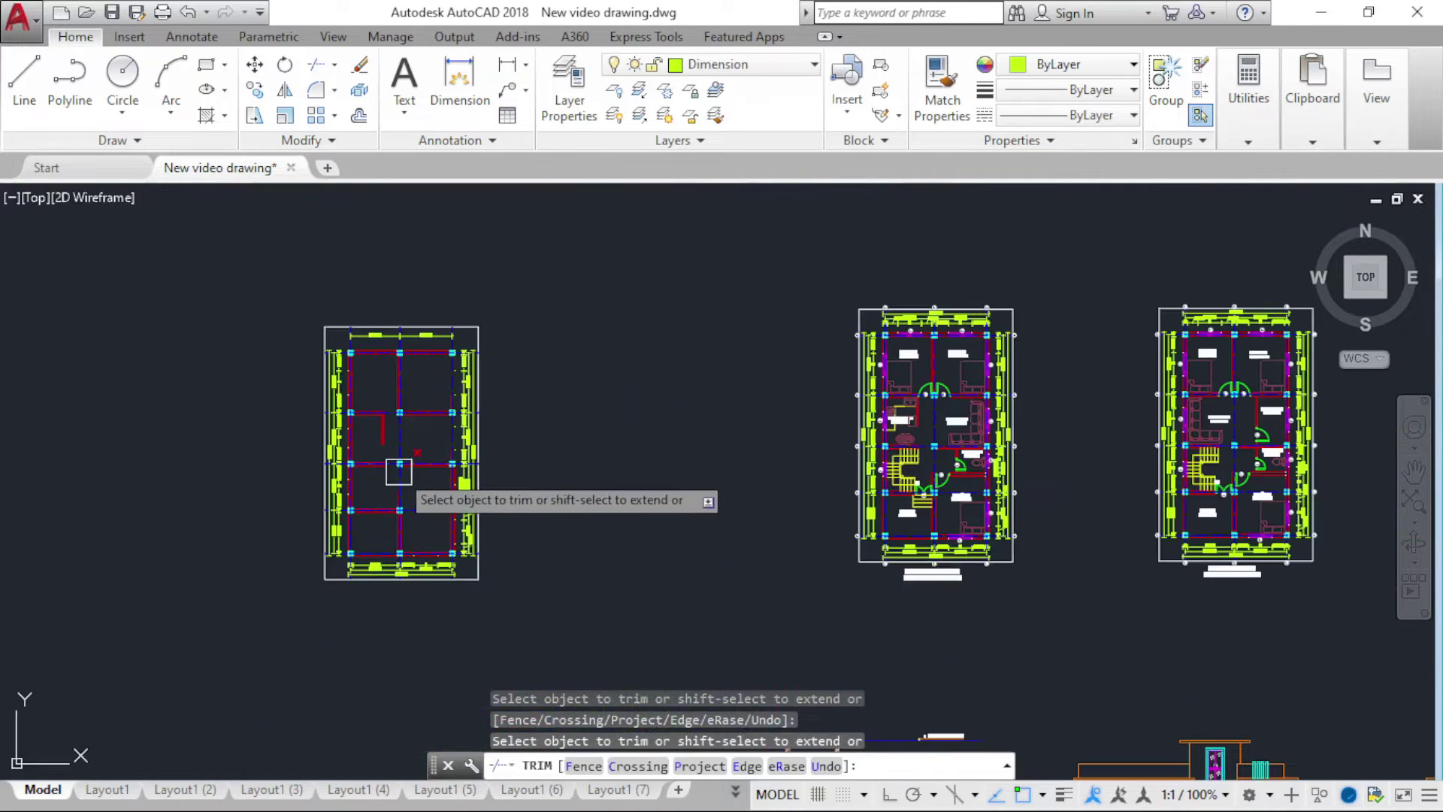
scroll(361, 491, up, 3)
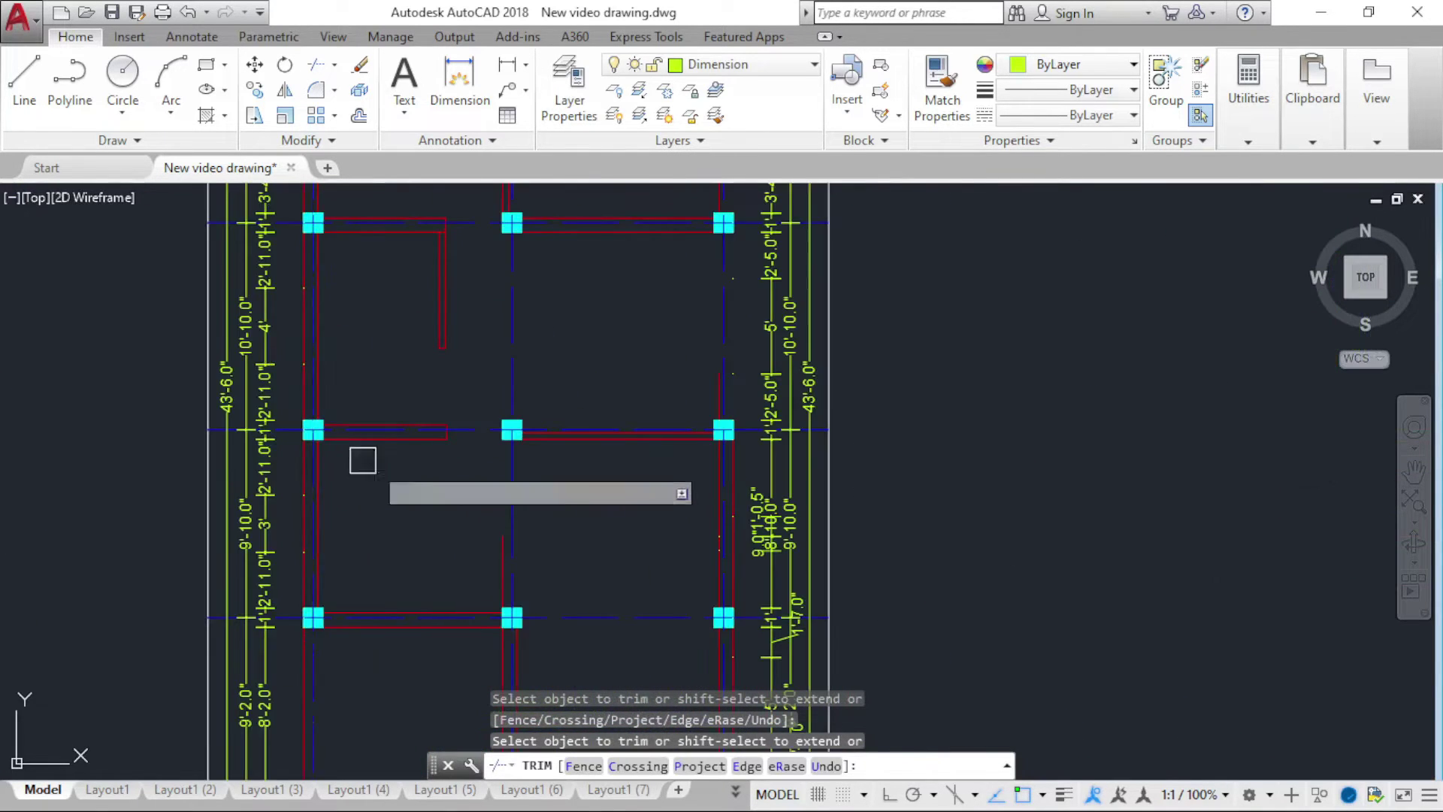
scroll(451, 485, up, 1)
key(Return)
Step: Delete the short vertical wall stub
scroll(531, 449, up, 5)
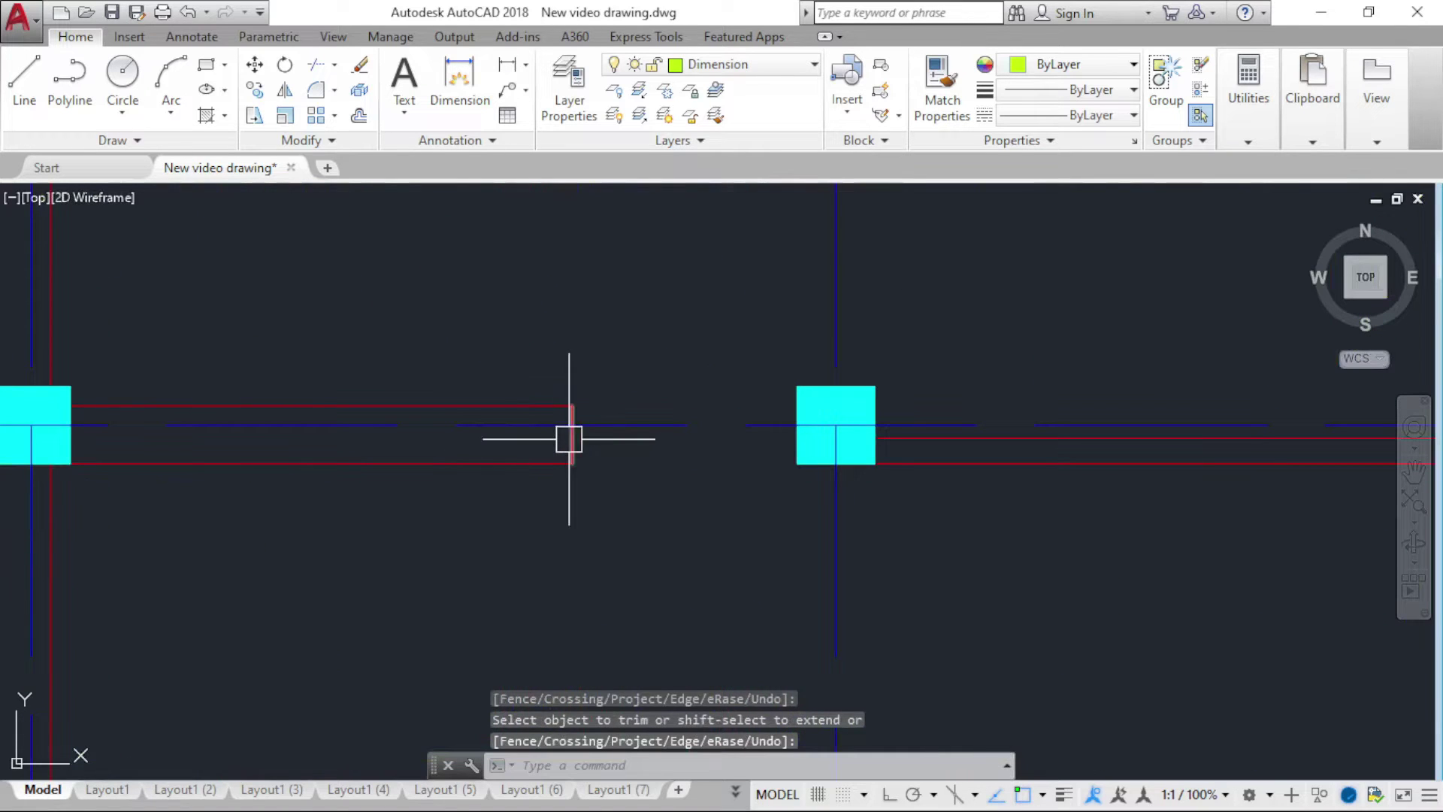
click(569, 438)
key(Delete)
text(tr)
key(Return)
key(Return)
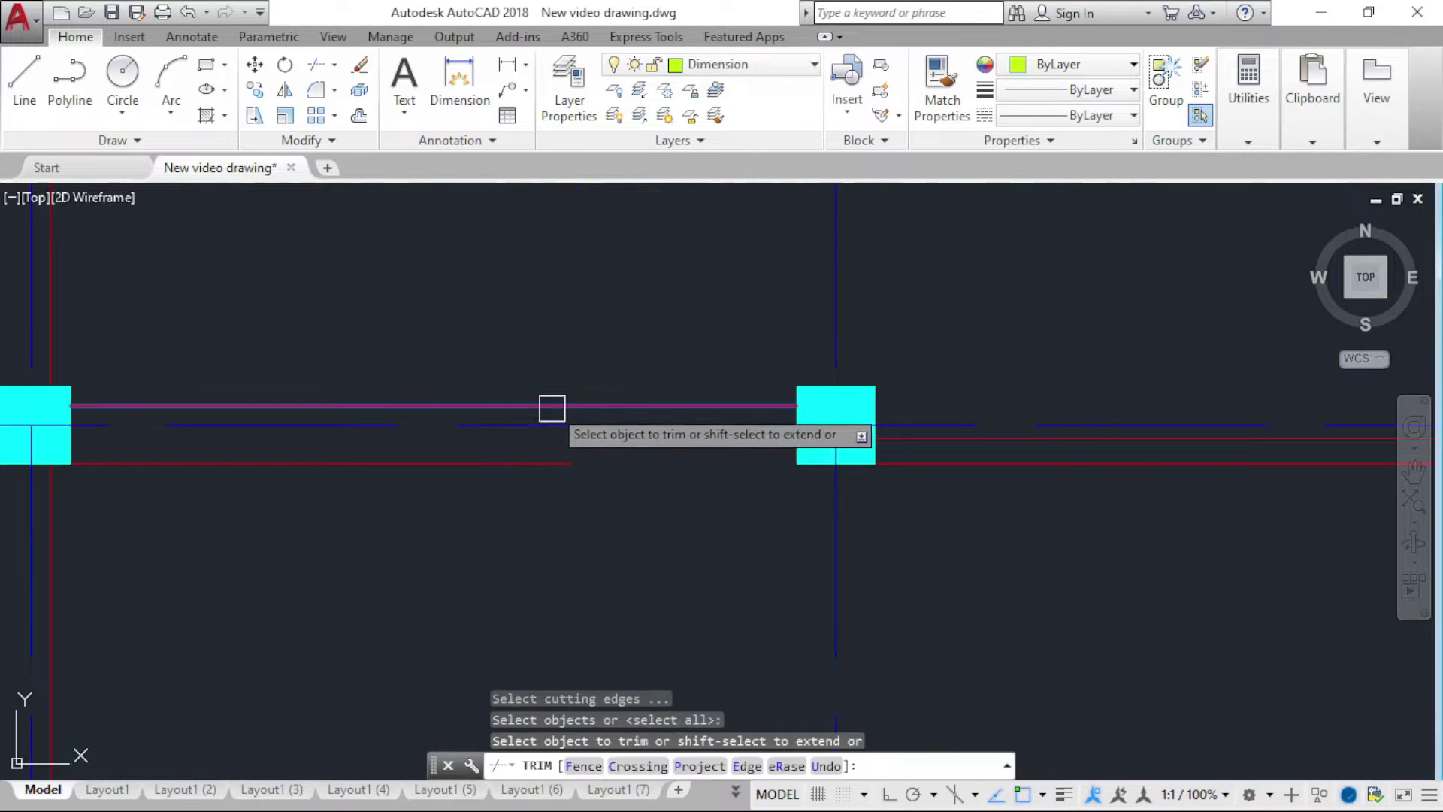
scroll(558, 526, down, 5)
middle_drag(558, 526, 571, 603)
key(Escape)
scroll(571, 603, up, 3)
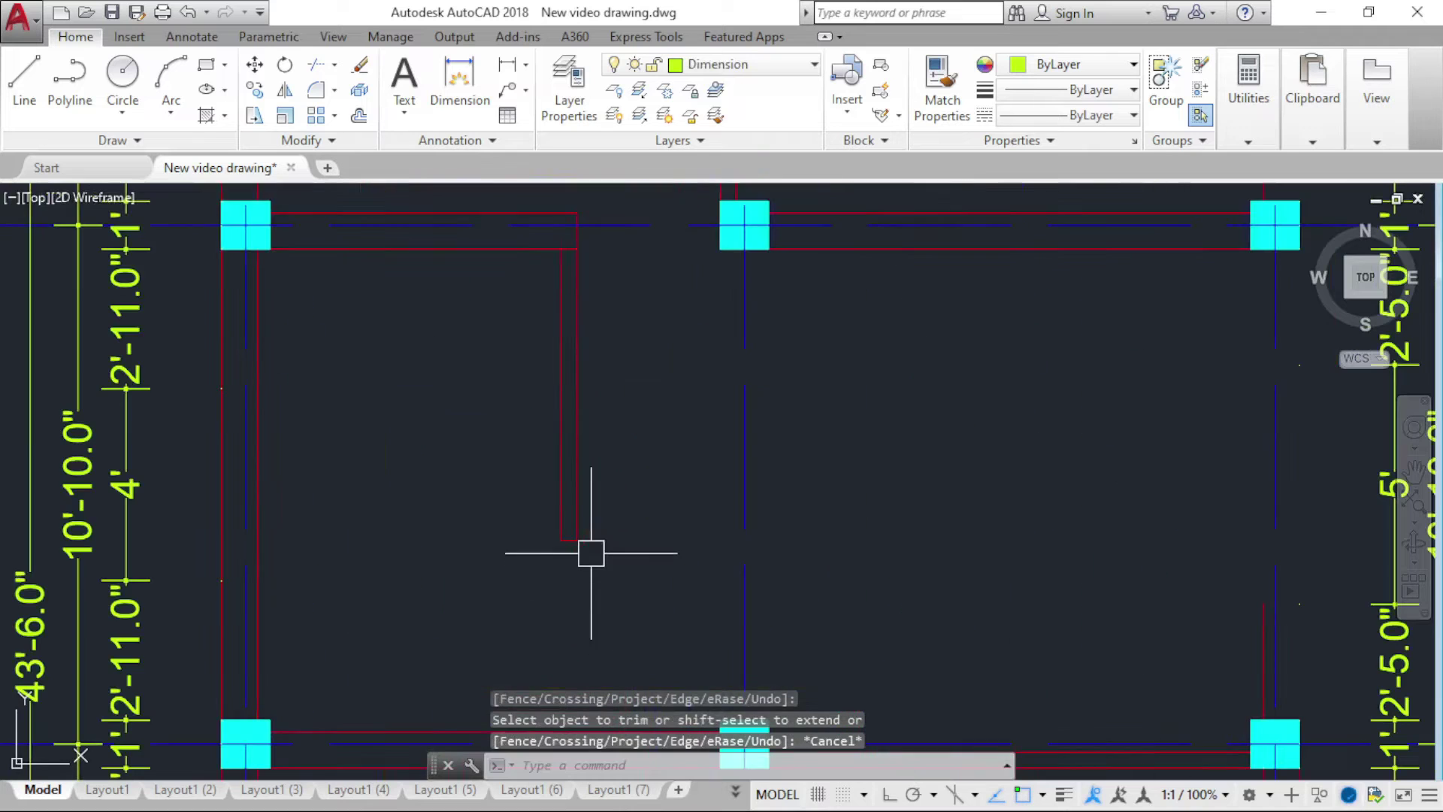
Step: Window-select and delete the three leftover wall fragments
click(661, 527)
click(506, 422)
key(Delete)
middle_drag(477, 442, 537, 491)
scroll(612, 403, up, 2)
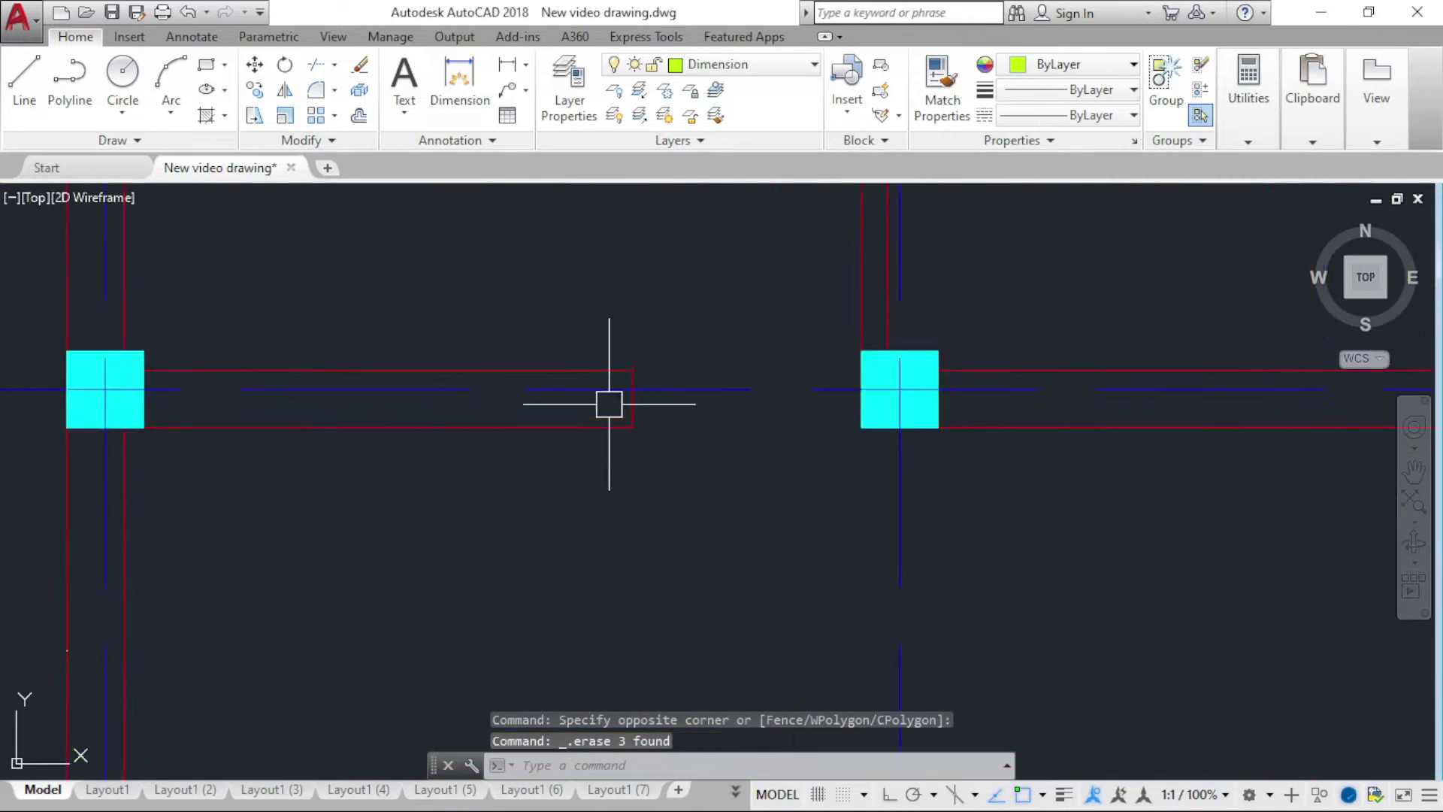
scroll(661, 403, up, 4)
text(tr)
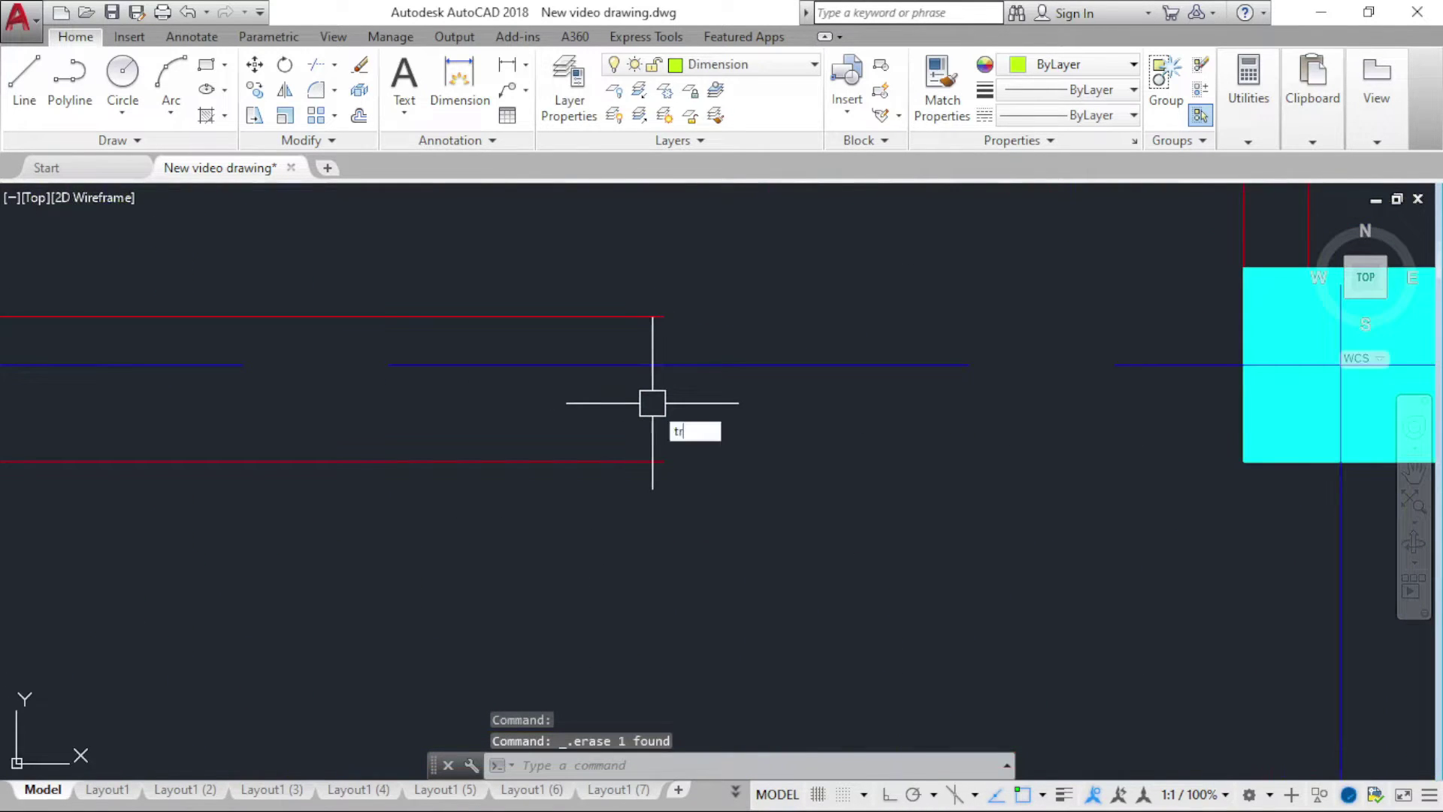
Step: Extend the top wall line to meet the column
key(Return)
key(Return)
shift+click(624, 316)
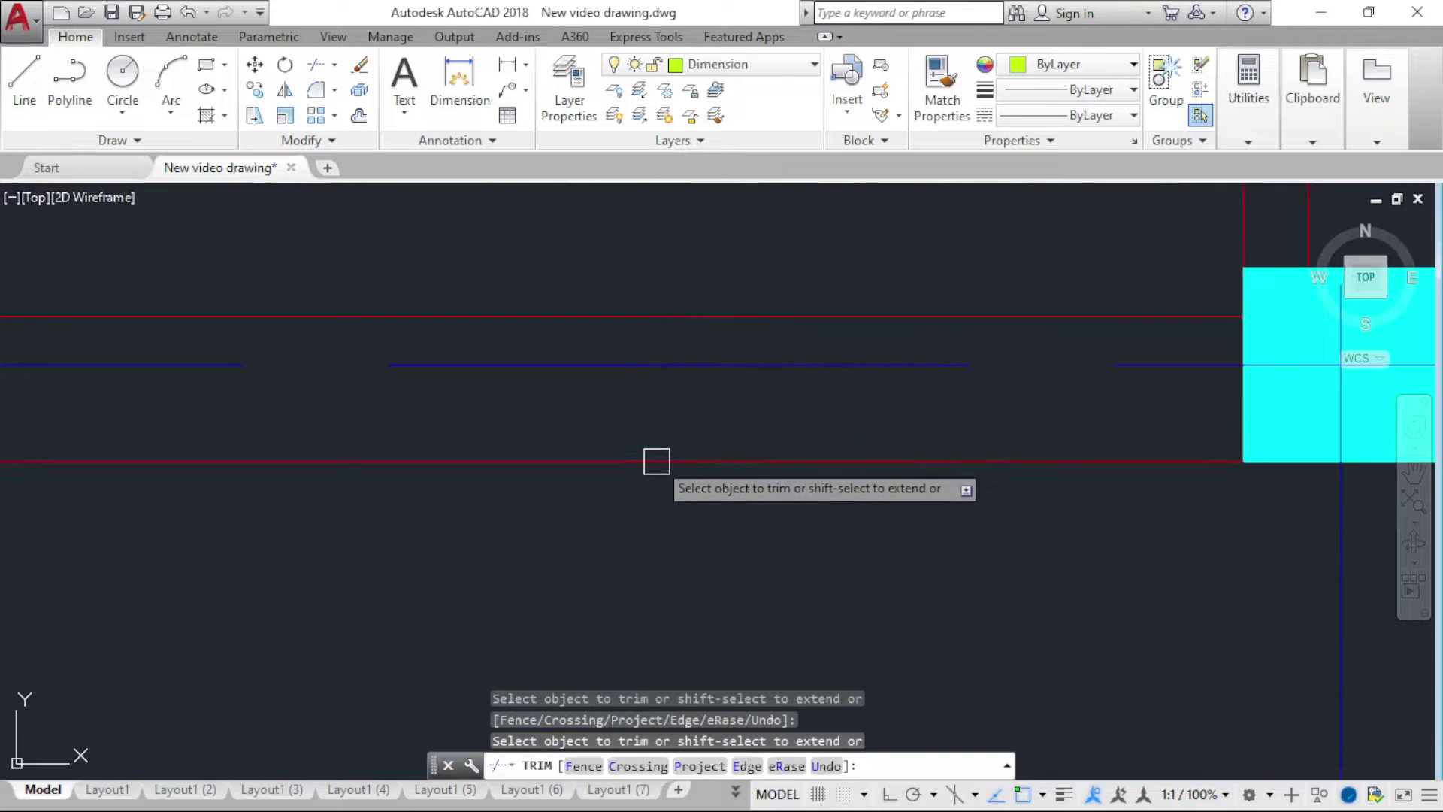
scroll(656, 461, down, 5)
middle_drag(596, 539, 654, 628)
key(Escape)
scroll(681, 382, up, 5)
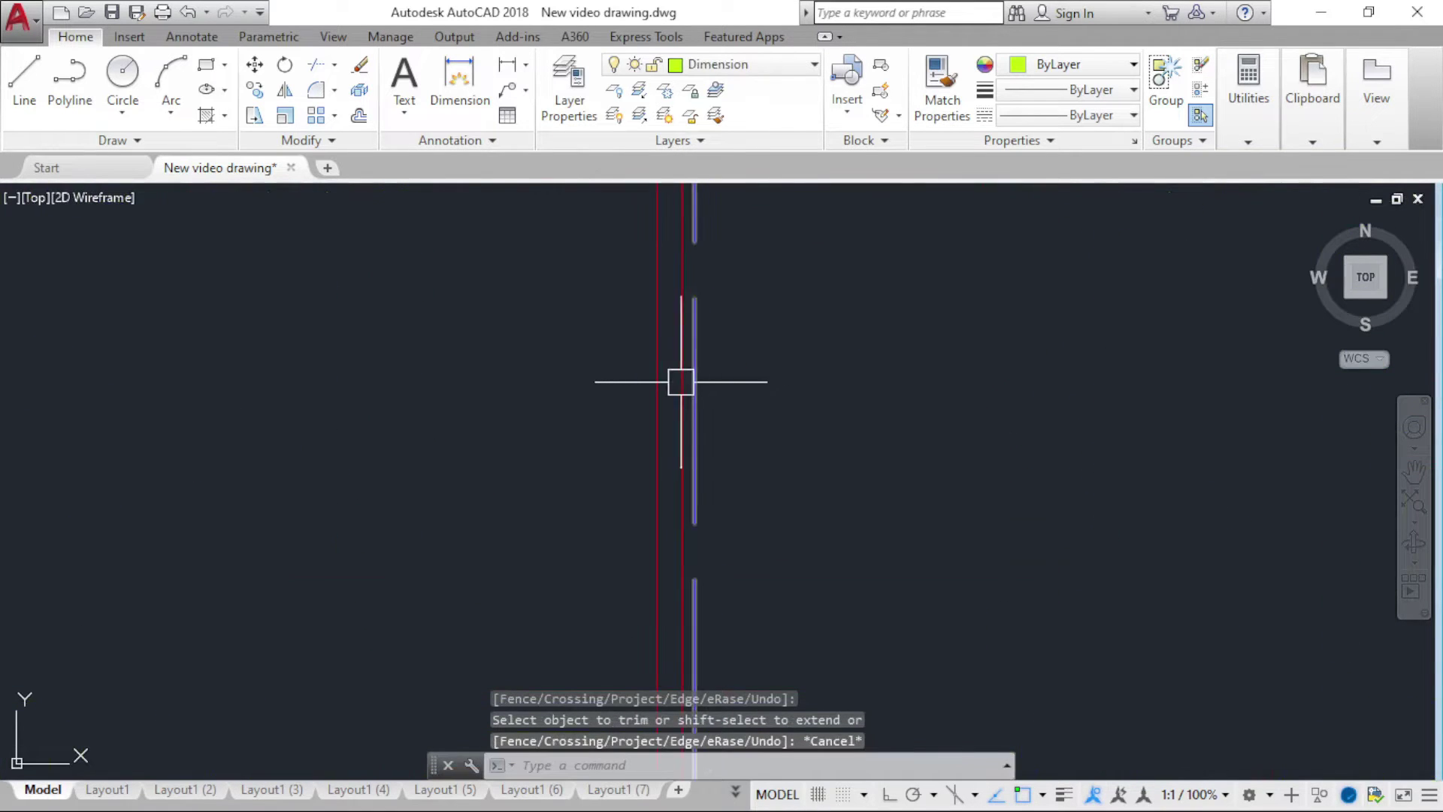
Step: Erase the leftover Wall line near the right column
click(681, 381)
scroll(645, 387, down, 5)
key(Delete)
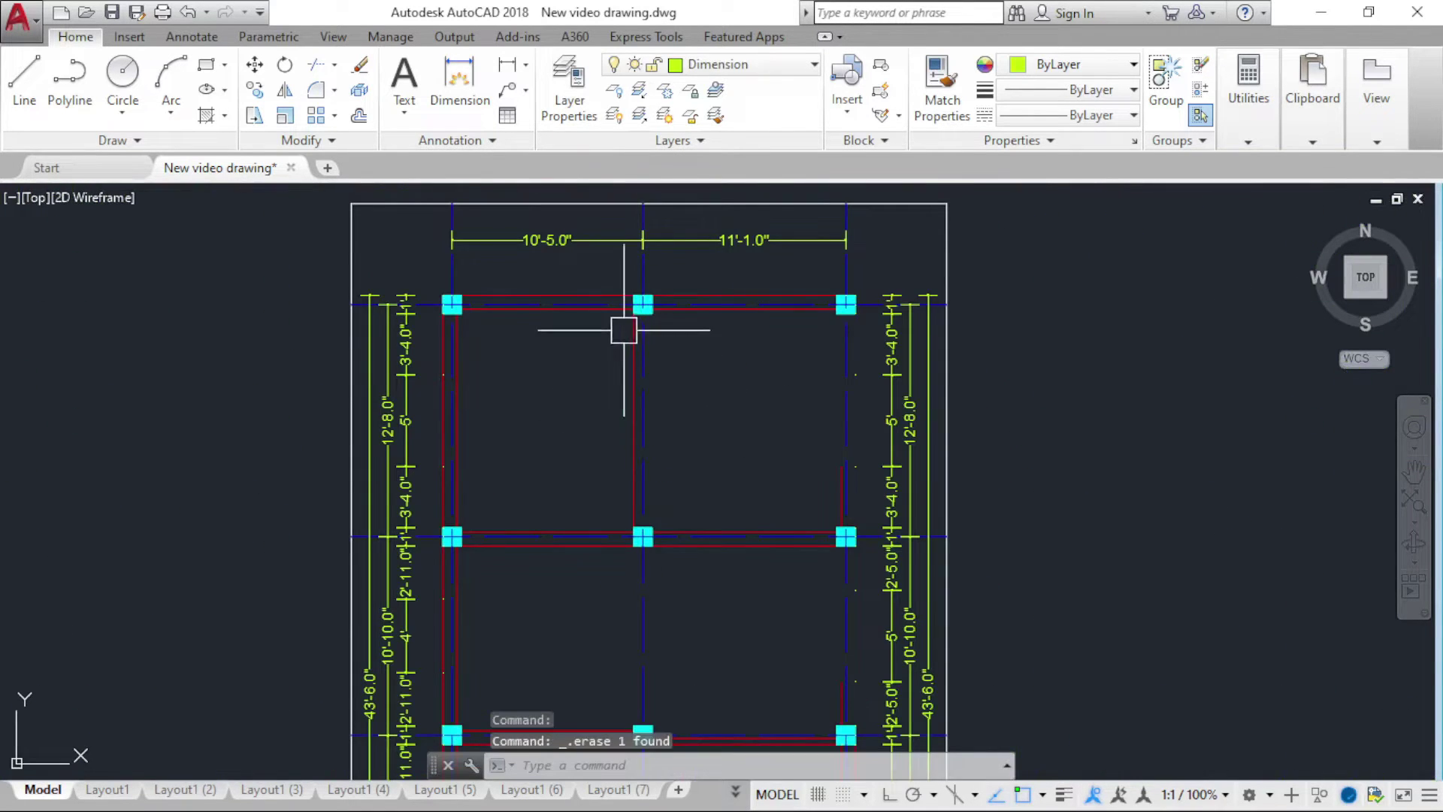
scroll(627, 375, up, 5)
Step: Offset the first wall line 9 inches to one side
key(Return)
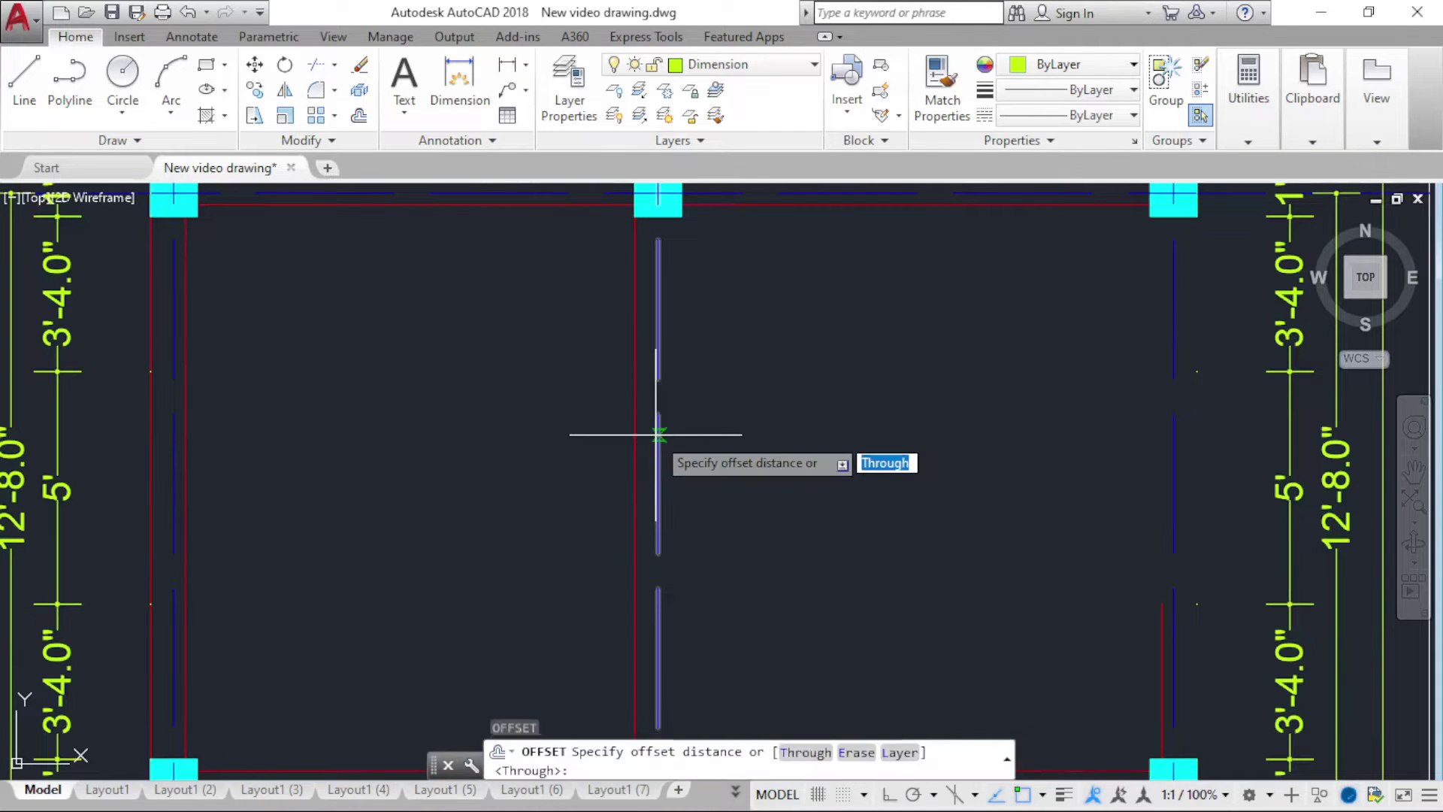
key(Return)
click(638, 428)
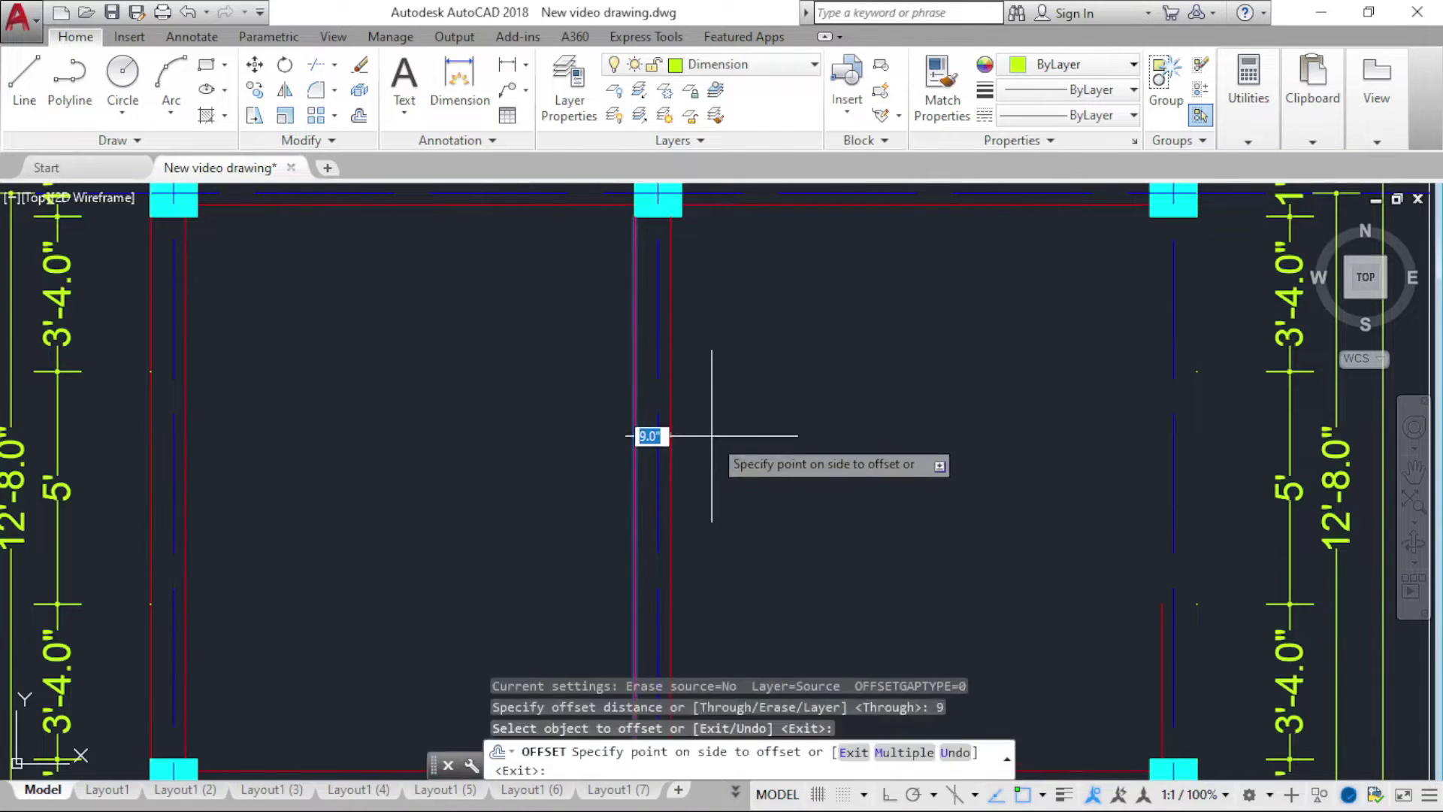
click(715, 442)
key(Escape)
scroll(684, 452, down, 5)
middle_drag(690, 485, 677, 491)
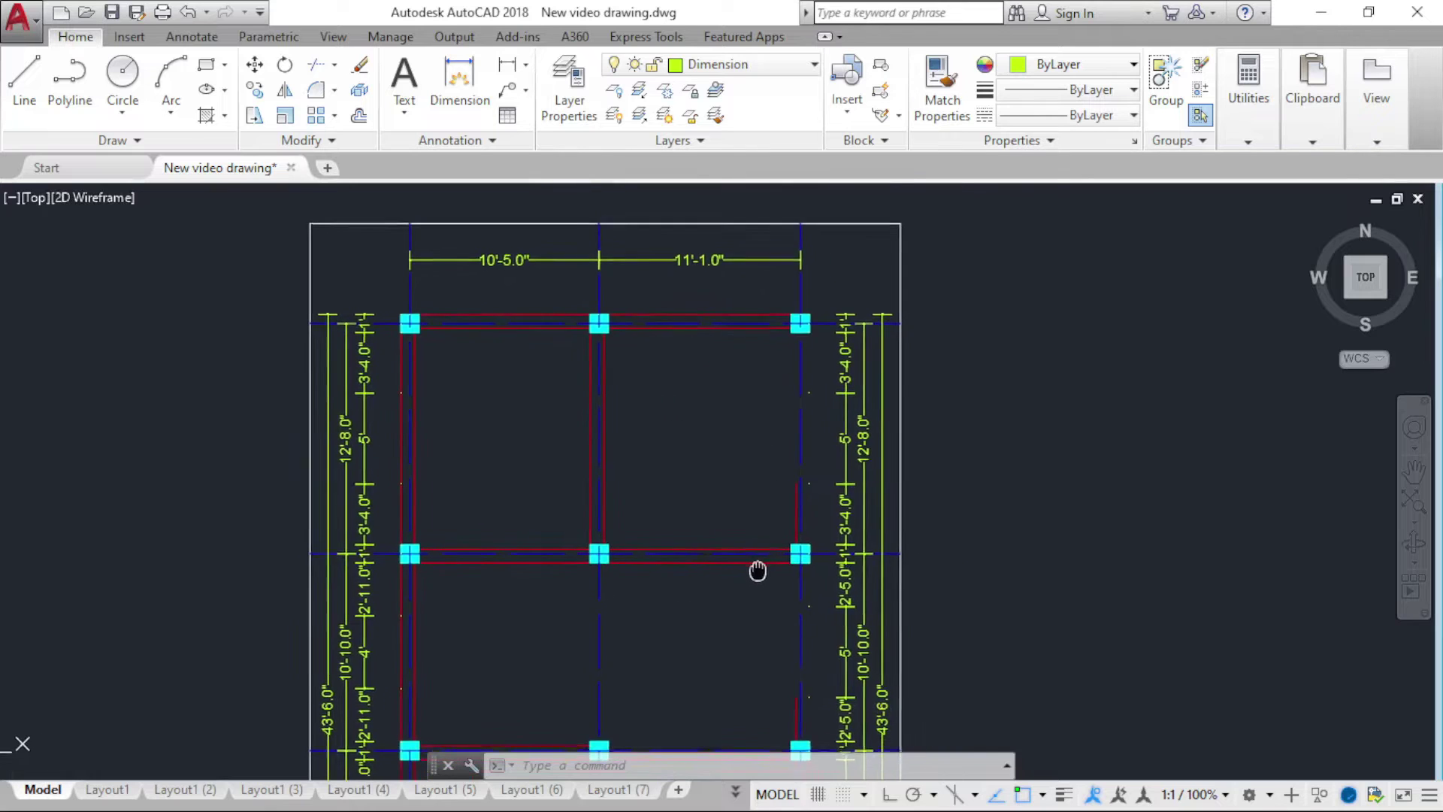
Step: Pan toward the right column area and run a trim using all edges as boundaries
scroll(757, 570, up, 2)
scroll(790, 541, up, 2)
middle_drag(789, 542, 627, 546)
scroll(566, 424, down, 5)
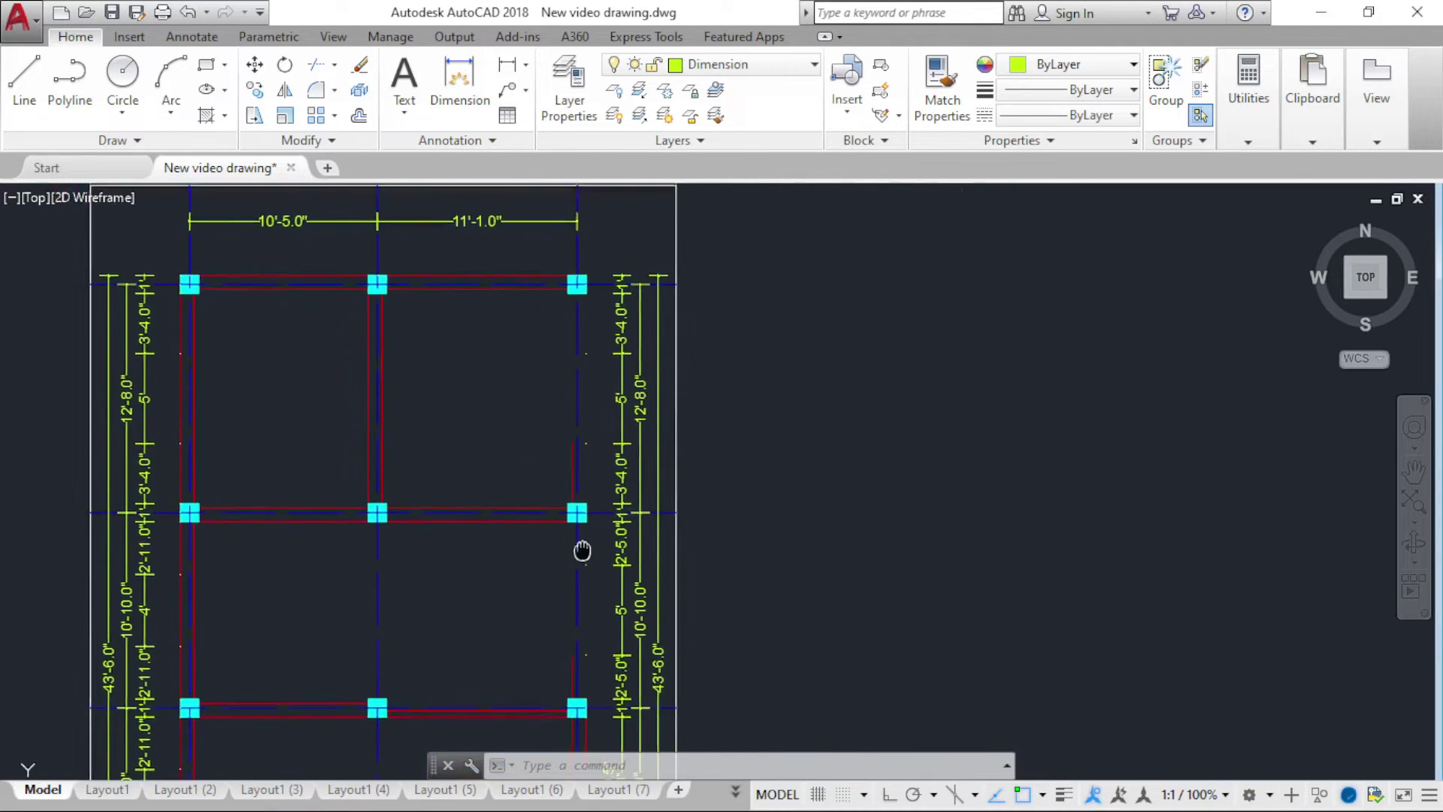
scroll(583, 548, up, 3)
scroll(580, 499, up, 2)
key(Return)
key(Return)
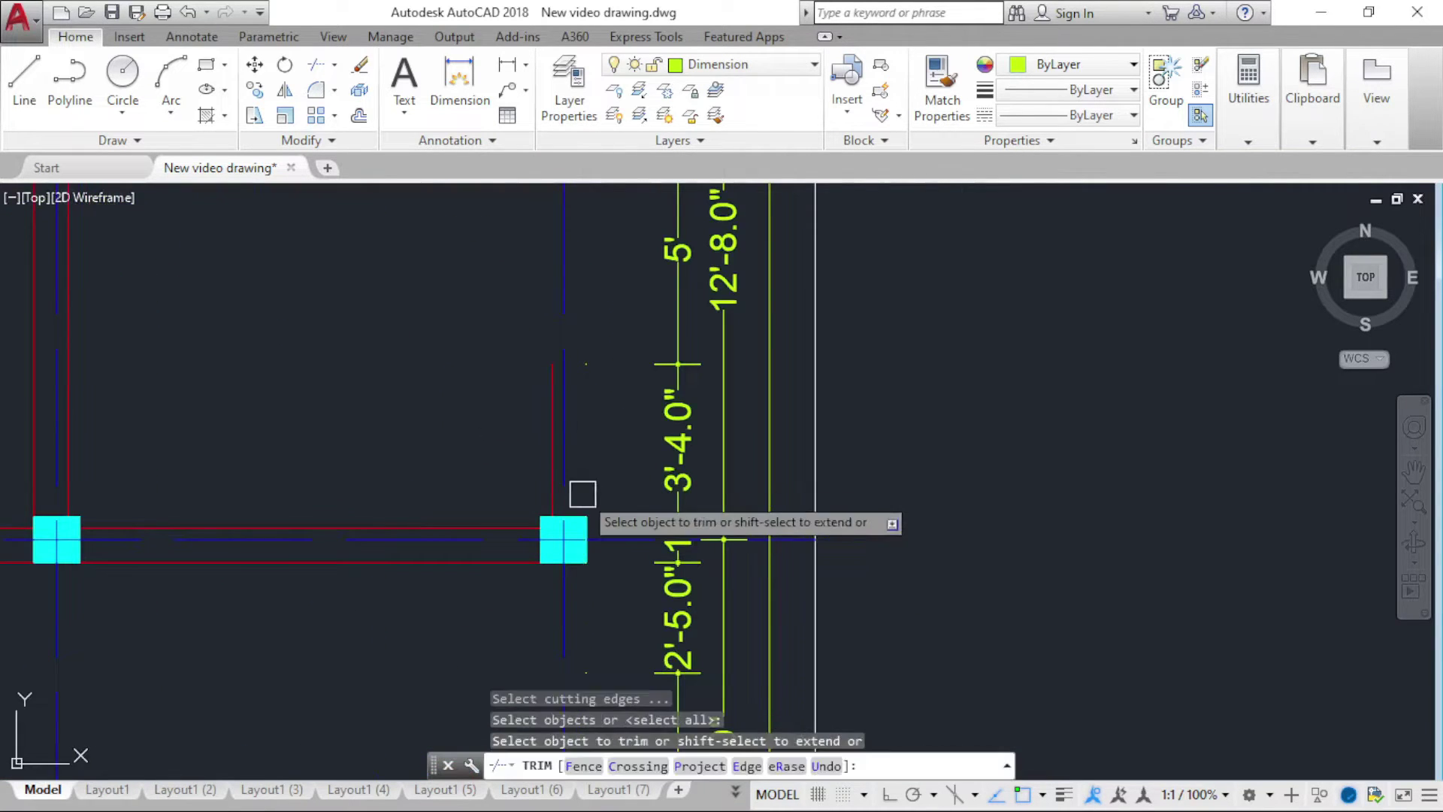
scroll(549, 451, down, 4)
scroll(546, 460, up, 3)
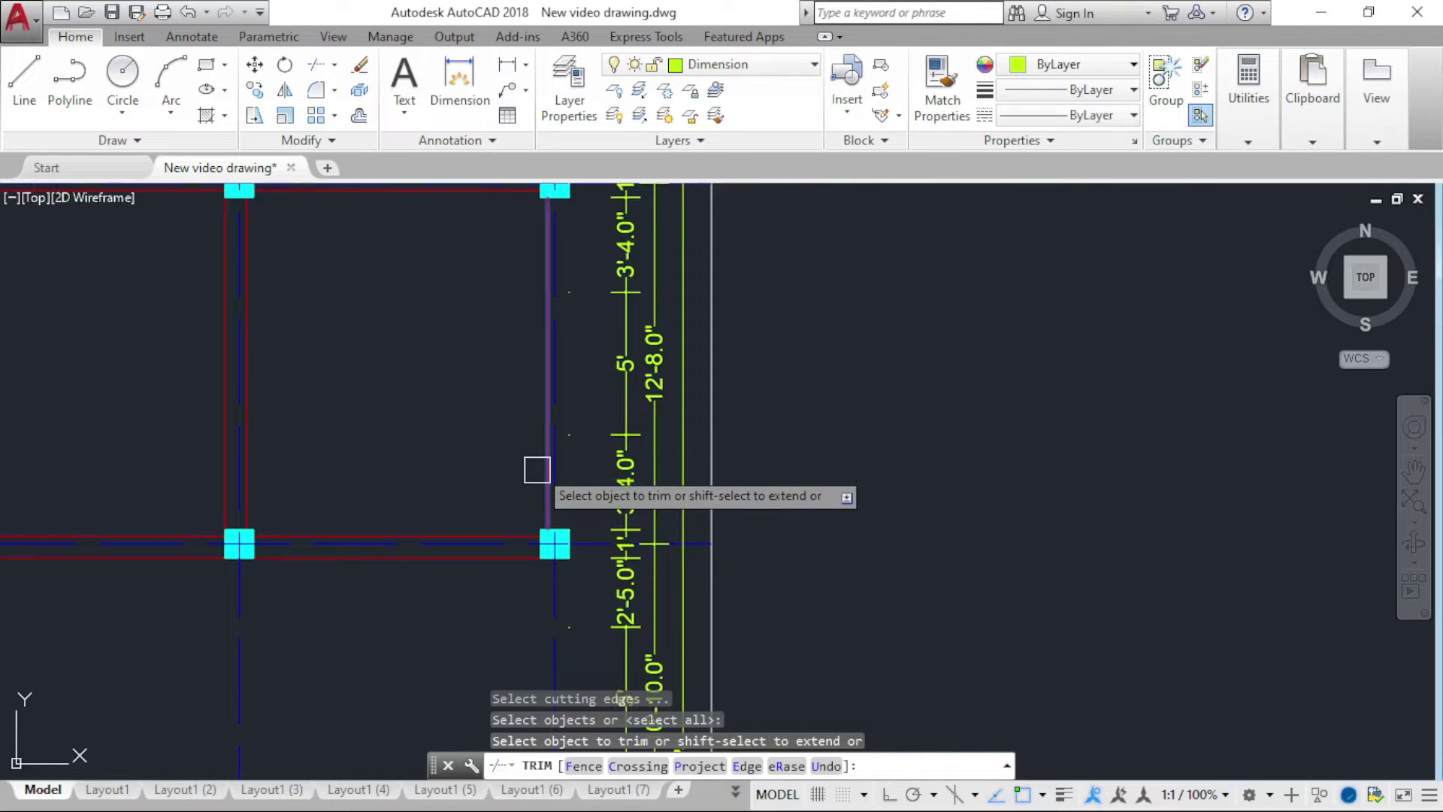
key(Return)
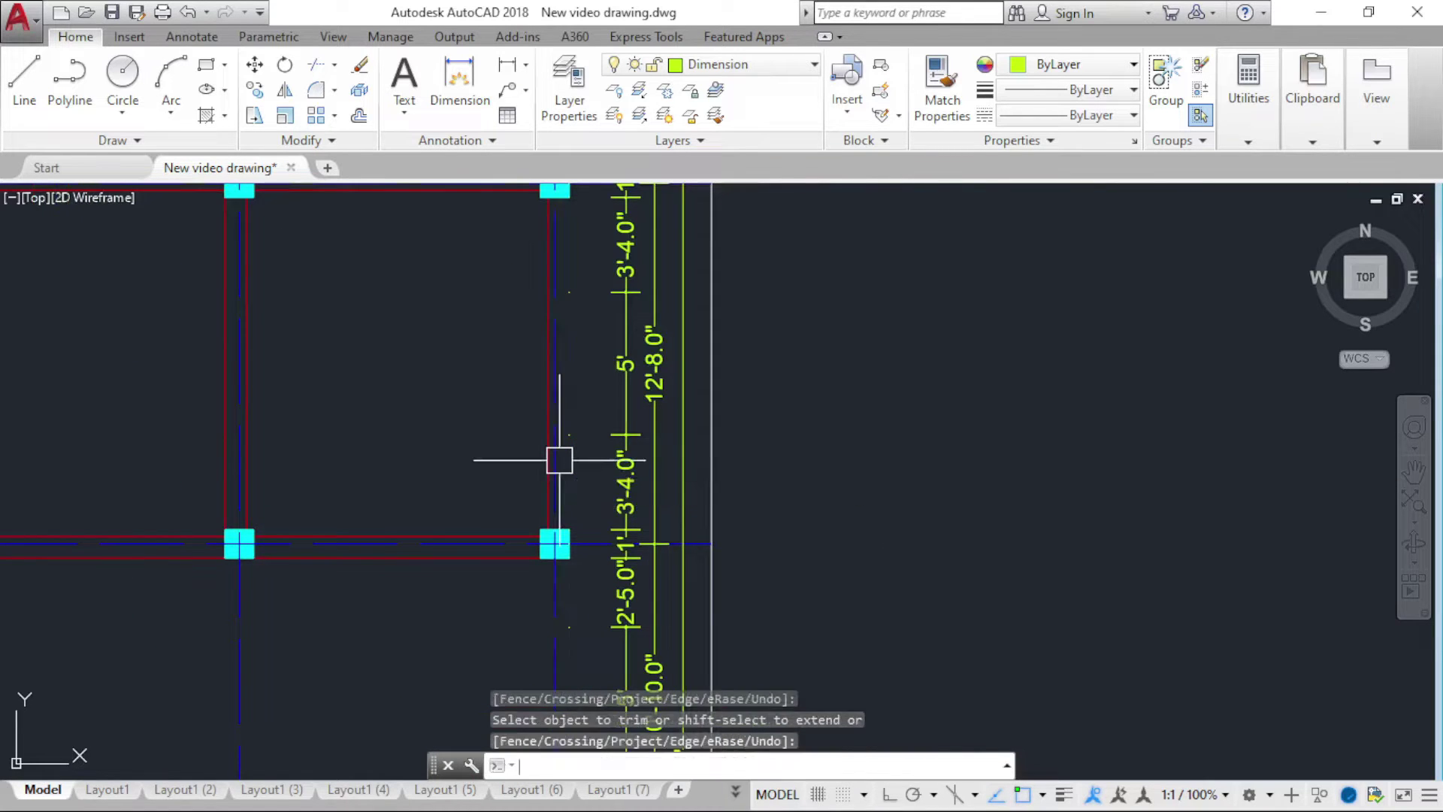
Step: Offset another wall line 9 inches beside the columns
text(o)
key(Return)
key(Return)
click(545, 412)
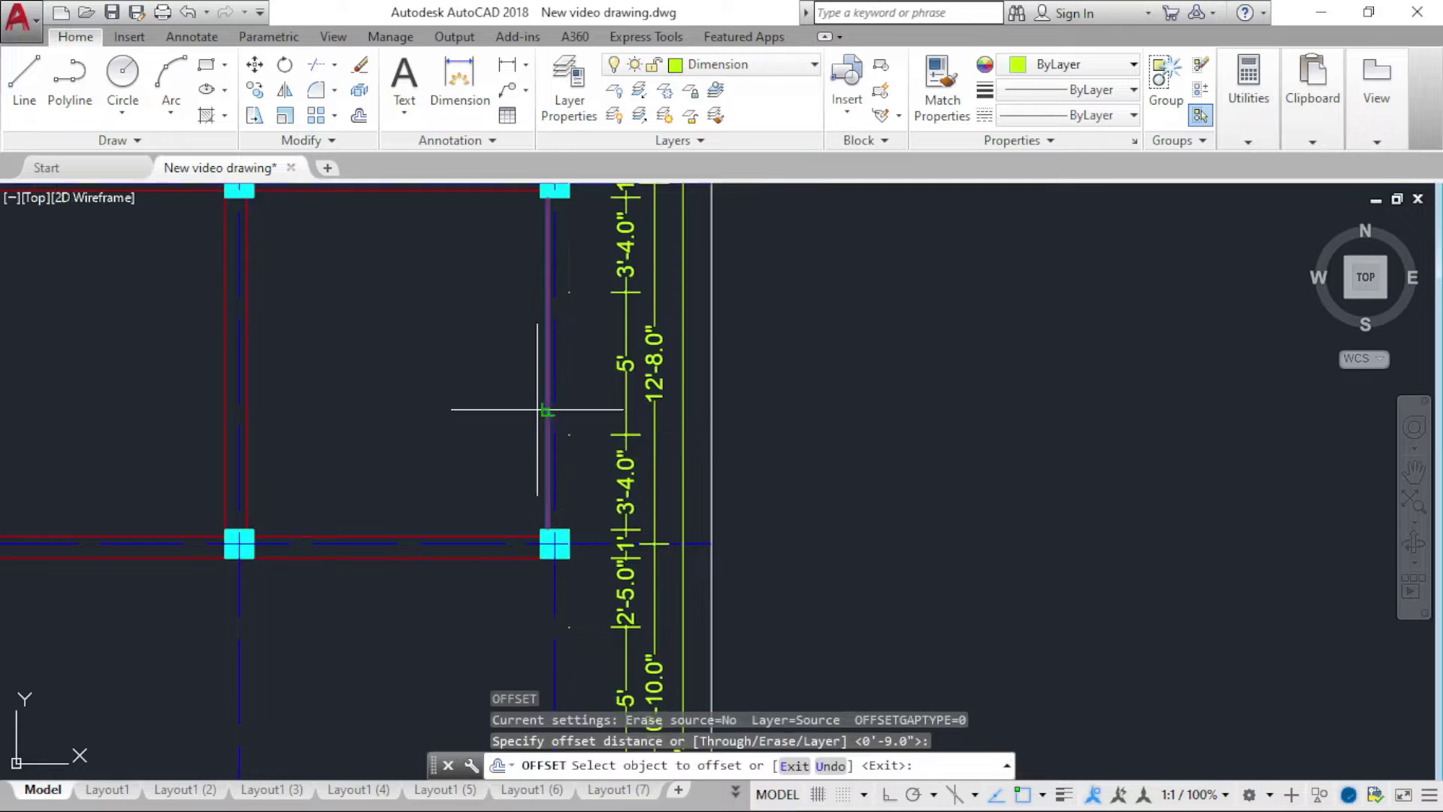
click(483, 403)
scroll(583, 466, down, 6)
scroll(583, 466, up, 4)
scroll(572, 477, up, 4)
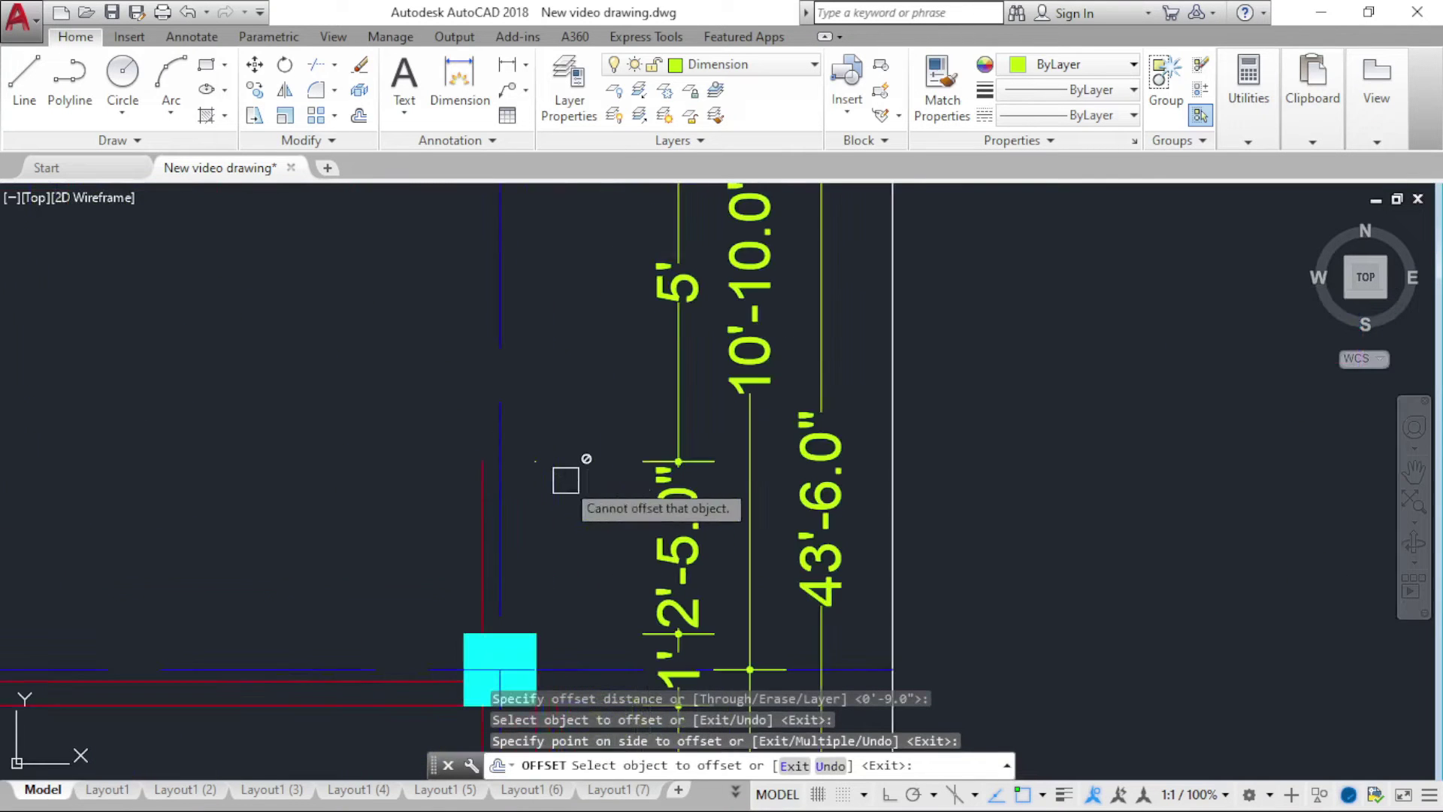
key(Escape)
text(tr)
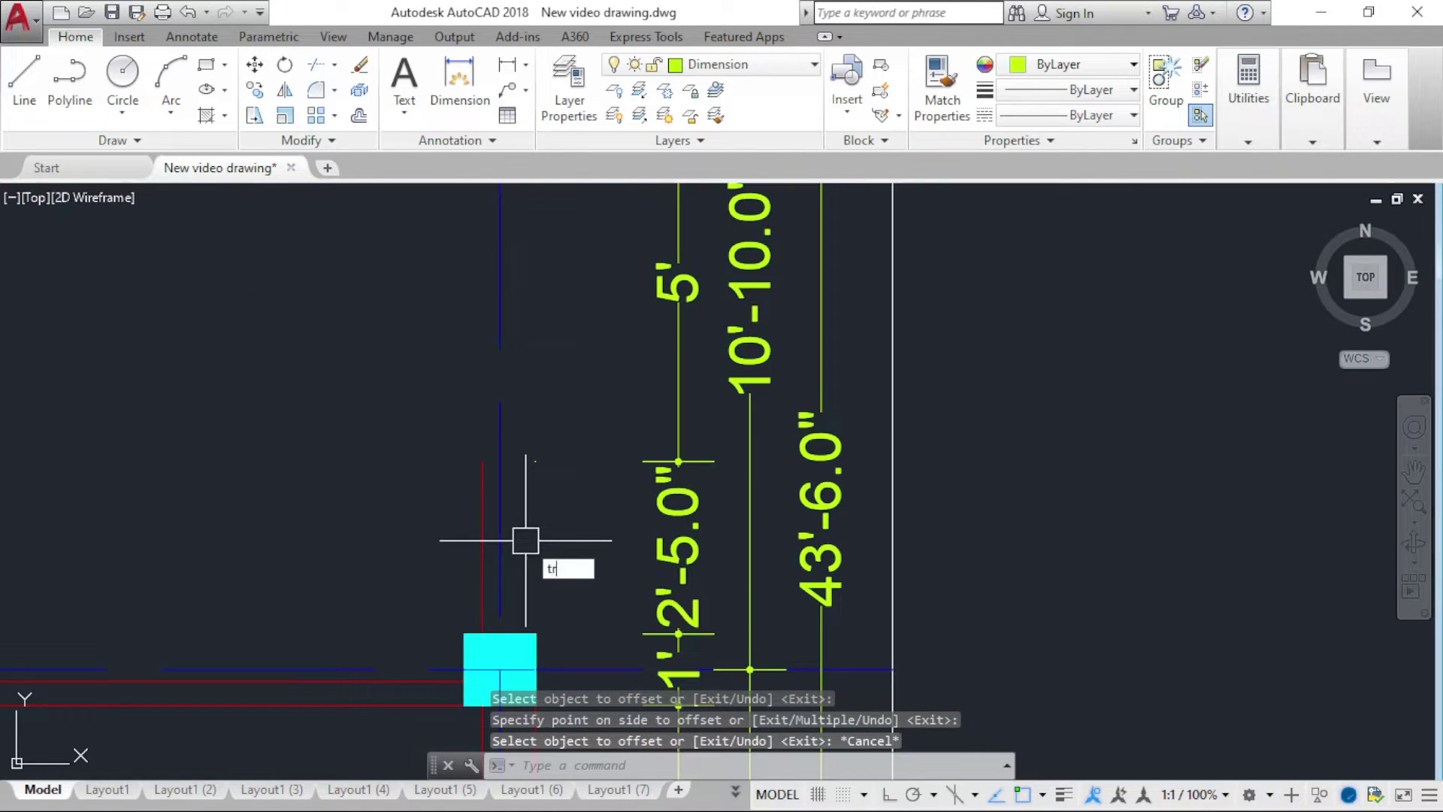
Step: Trim away the wall segment at the column
key(Return)
key(Return)
scroll(525, 540, down, 2)
scroll(492, 550, up, 1)
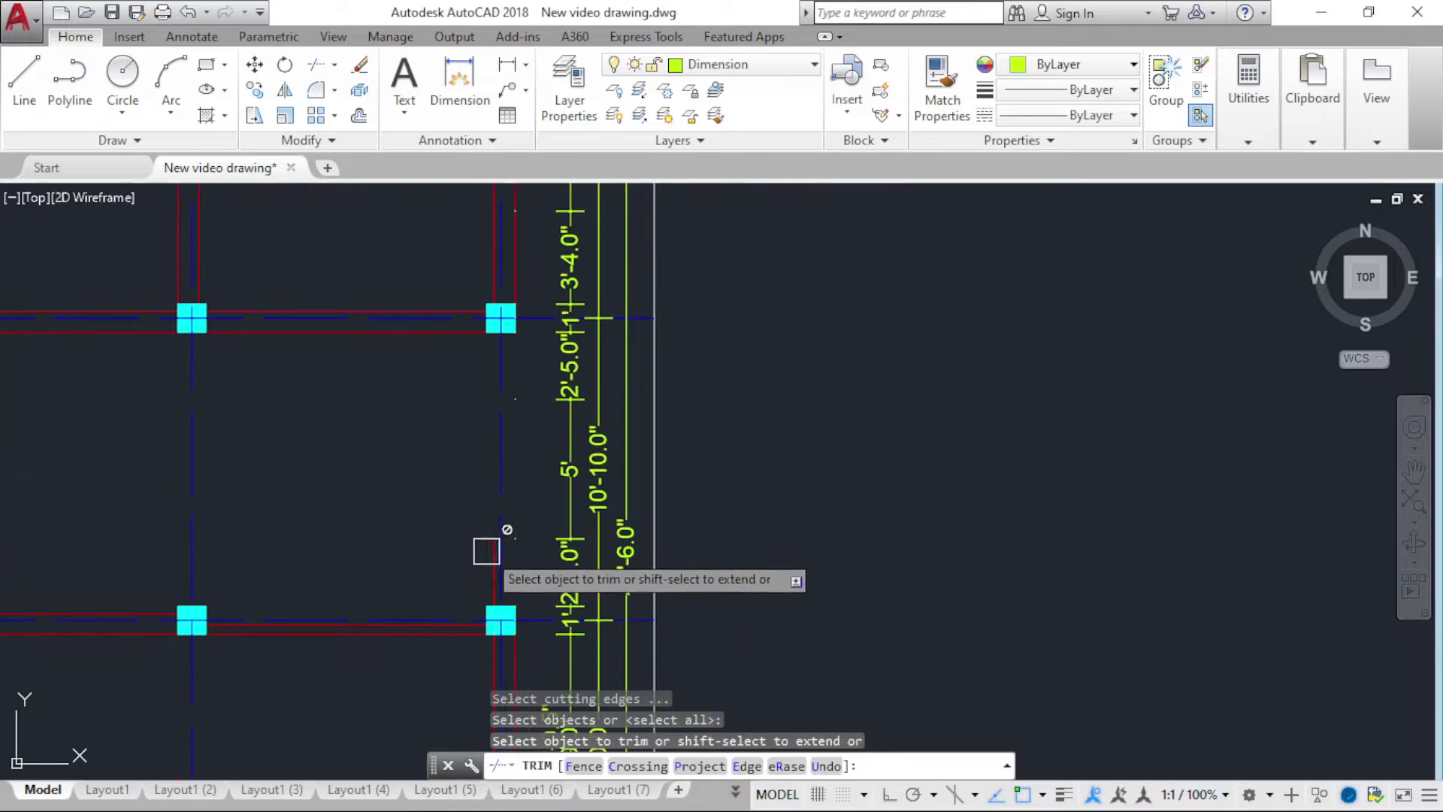
click(486, 551)
key(Escape)
Step: Offset a further wall line at the 0'-9.0" distance
text(o)
key(Return)
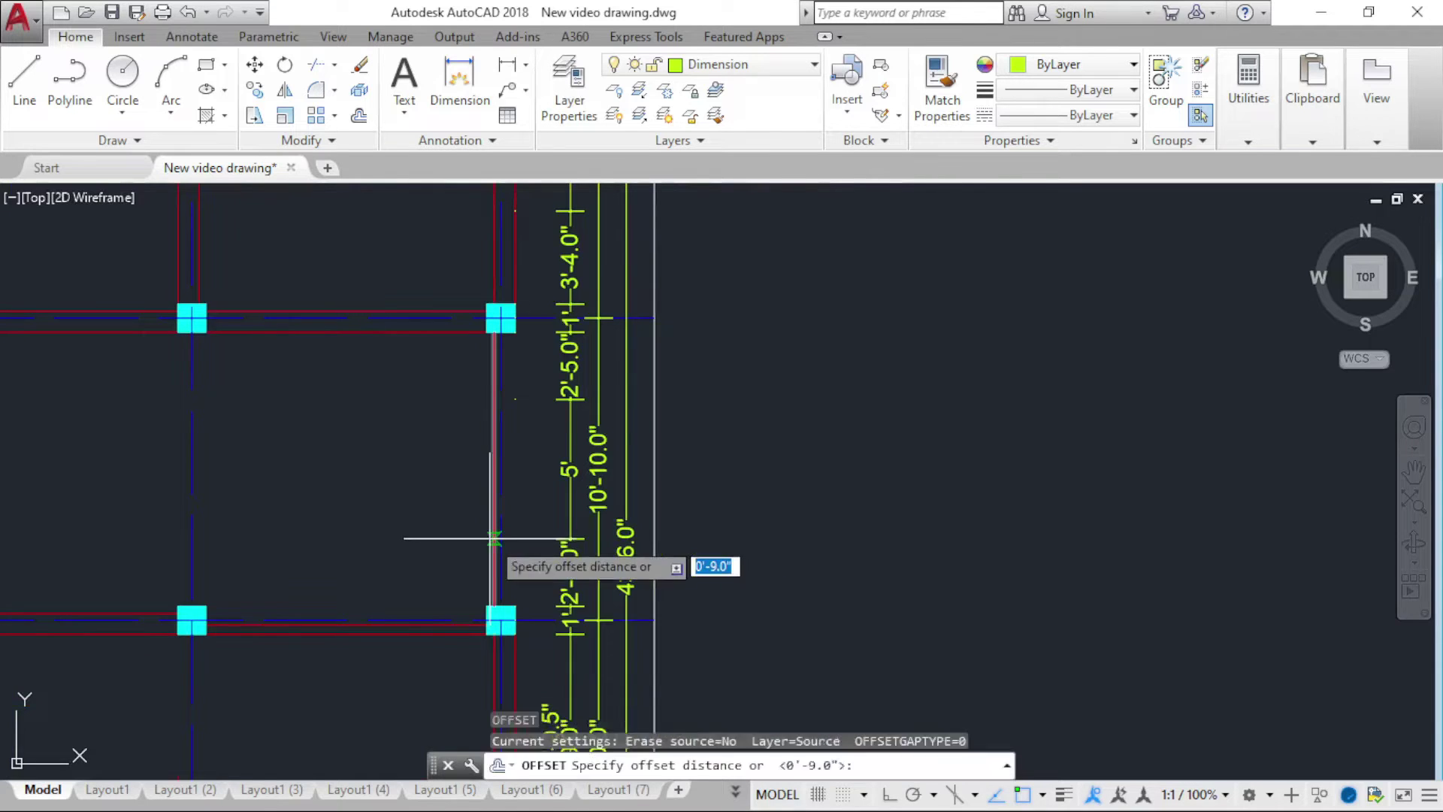
scroll(489, 539, up, 1)
key(Return)
click(494, 509)
click(538, 509)
scroll(578, 552, down, 5)
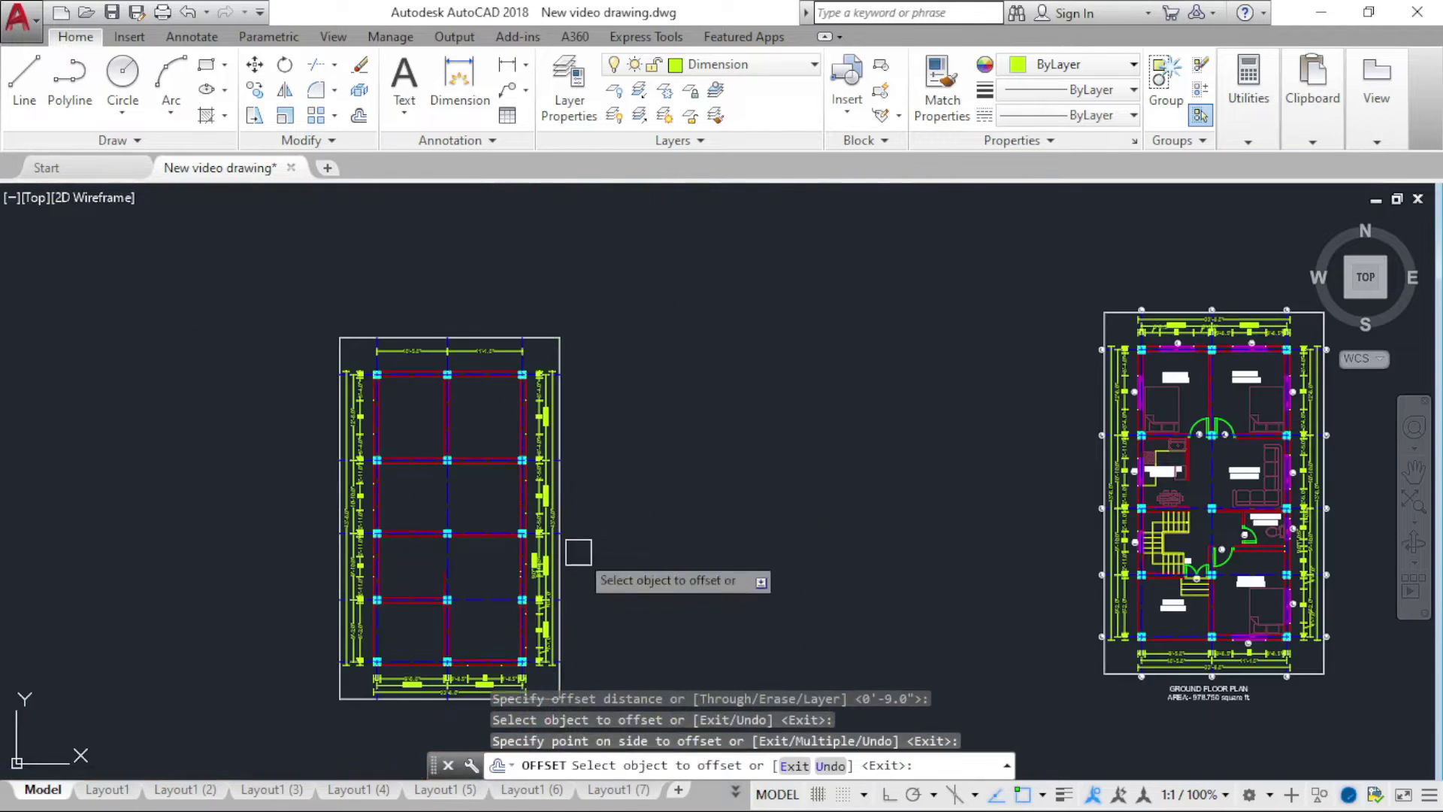
key(Escape)
Step: Zoom in on the bottom wall between the columns and start a new offset with O
scroll(579, 553, up, 1)
scroll(574, 496, down, 1)
scroll(516, 531, up, 2)
scroll(515, 554, down, 2)
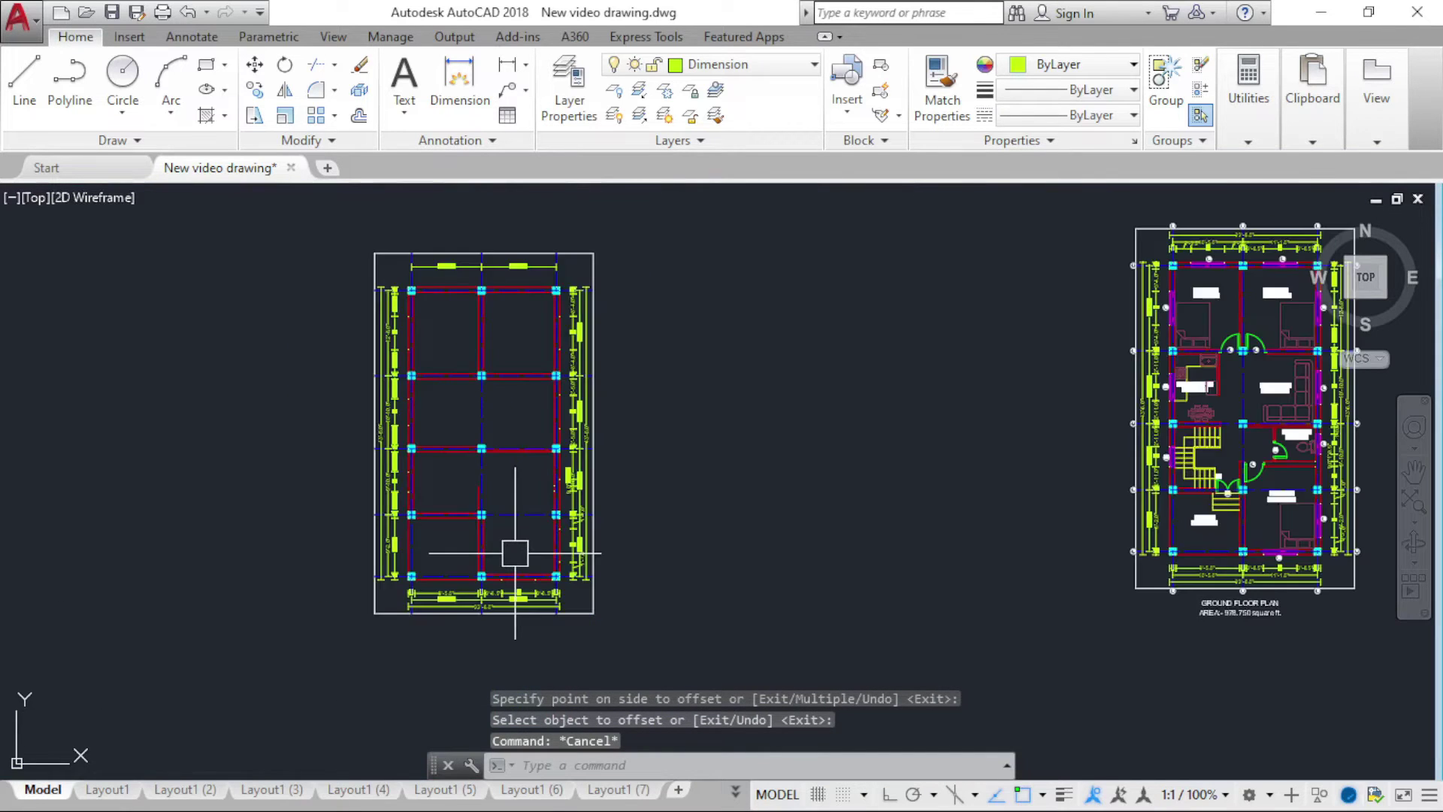
scroll(515, 553, up, 1)
scroll(530, 593, up, 5)
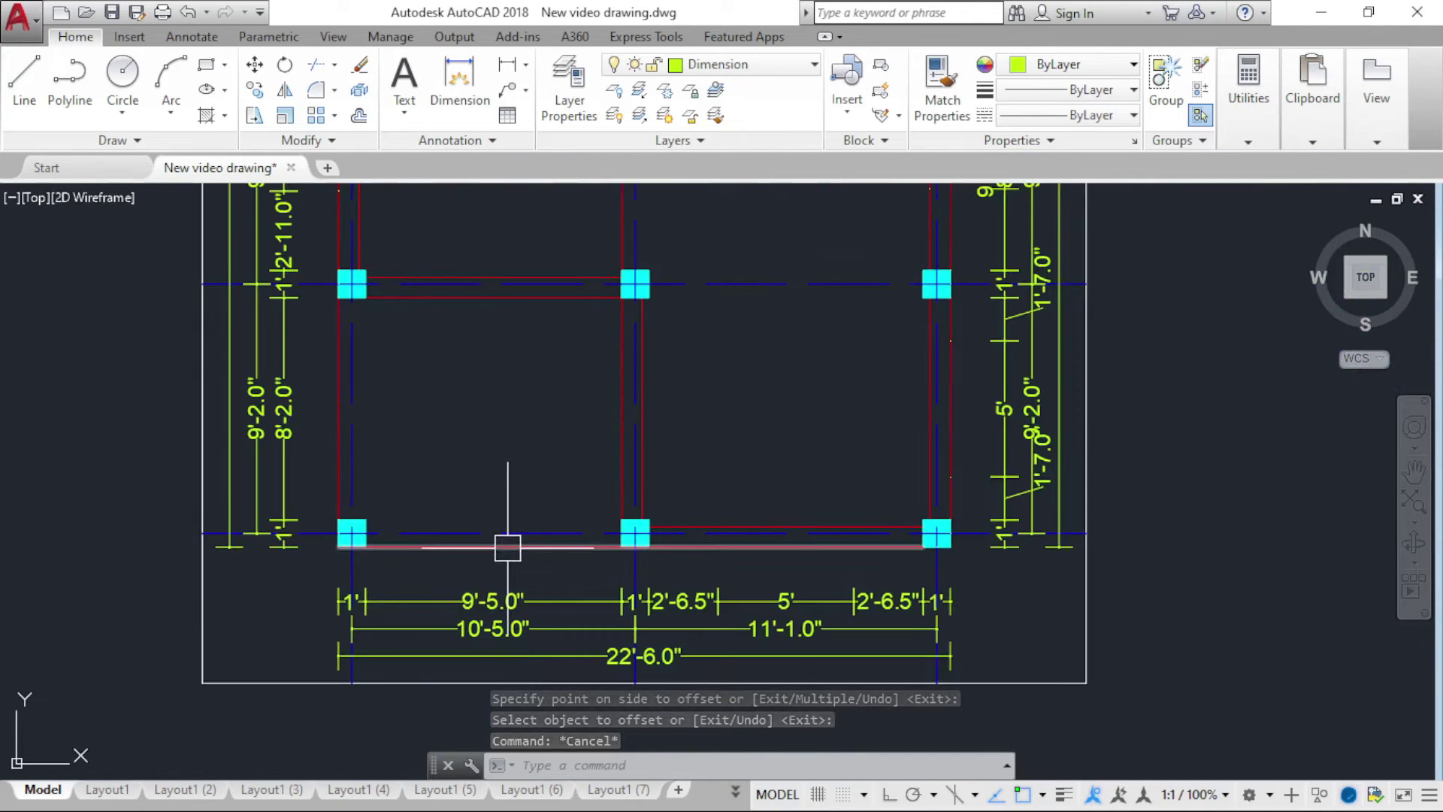
scroll(677, 557, up, 1)
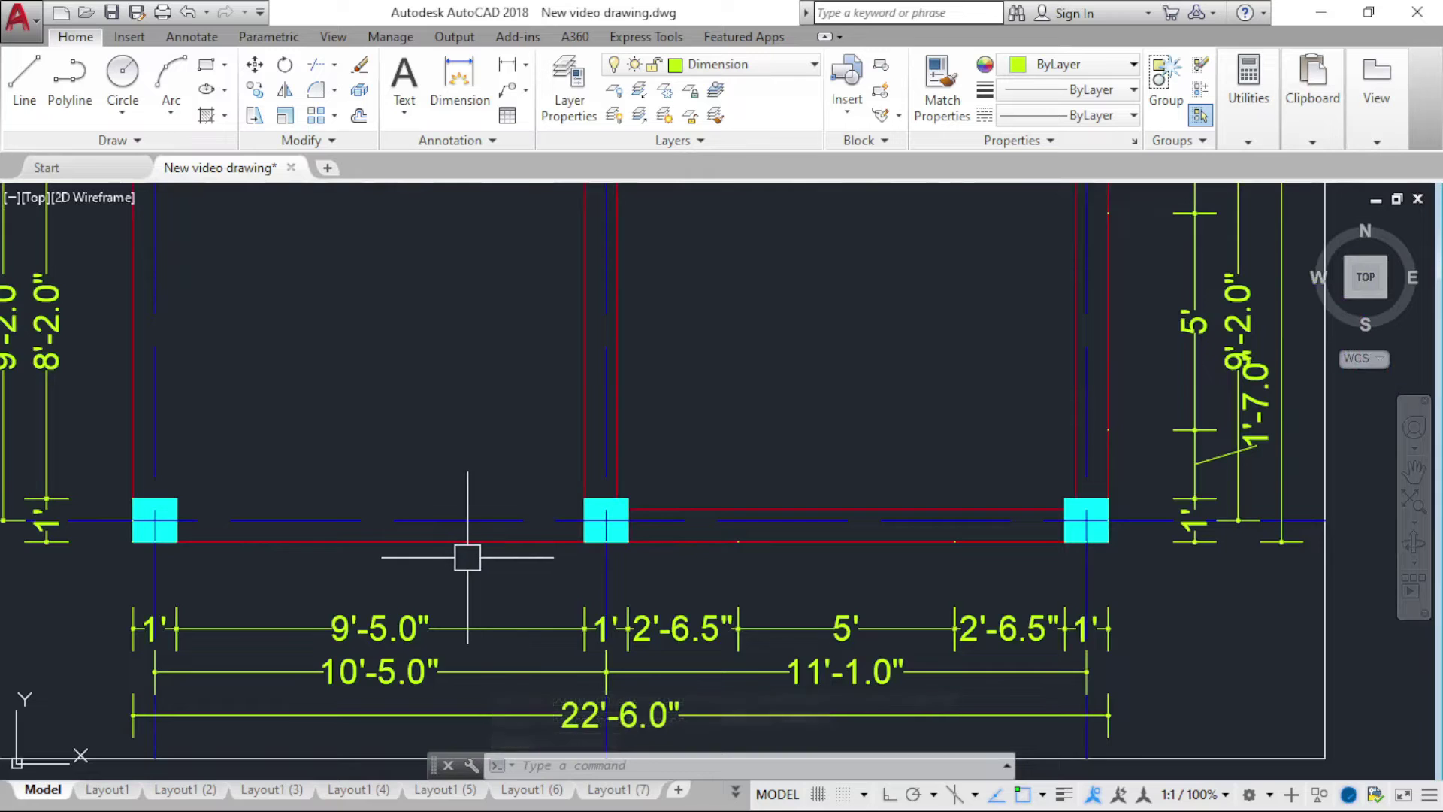
text(o)
key(Return)
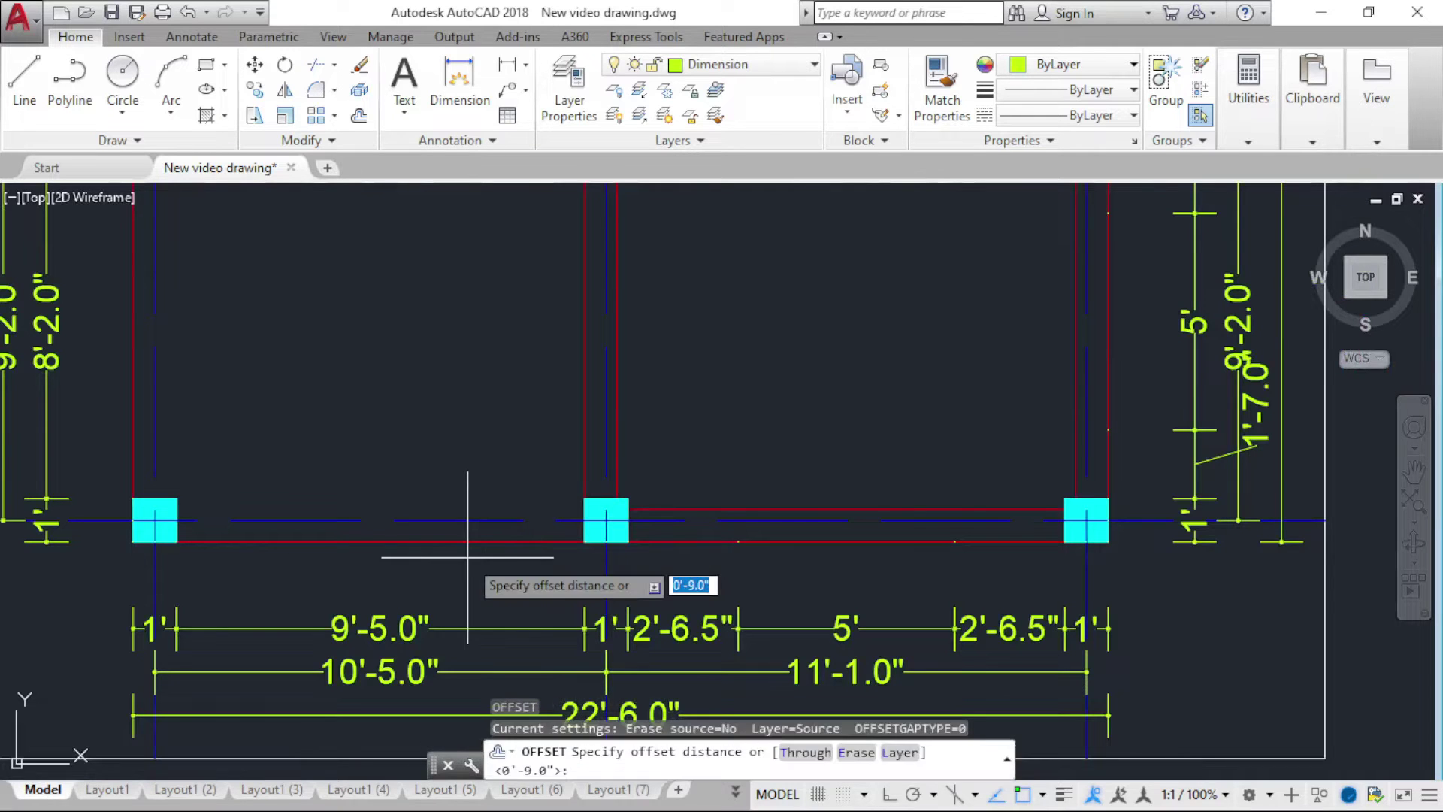
Step: Offset the bottom wall line 9 inches to the inner side
key(Return)
click(467, 541)
click(482, 522)
scroll(583, 511, up, 1)
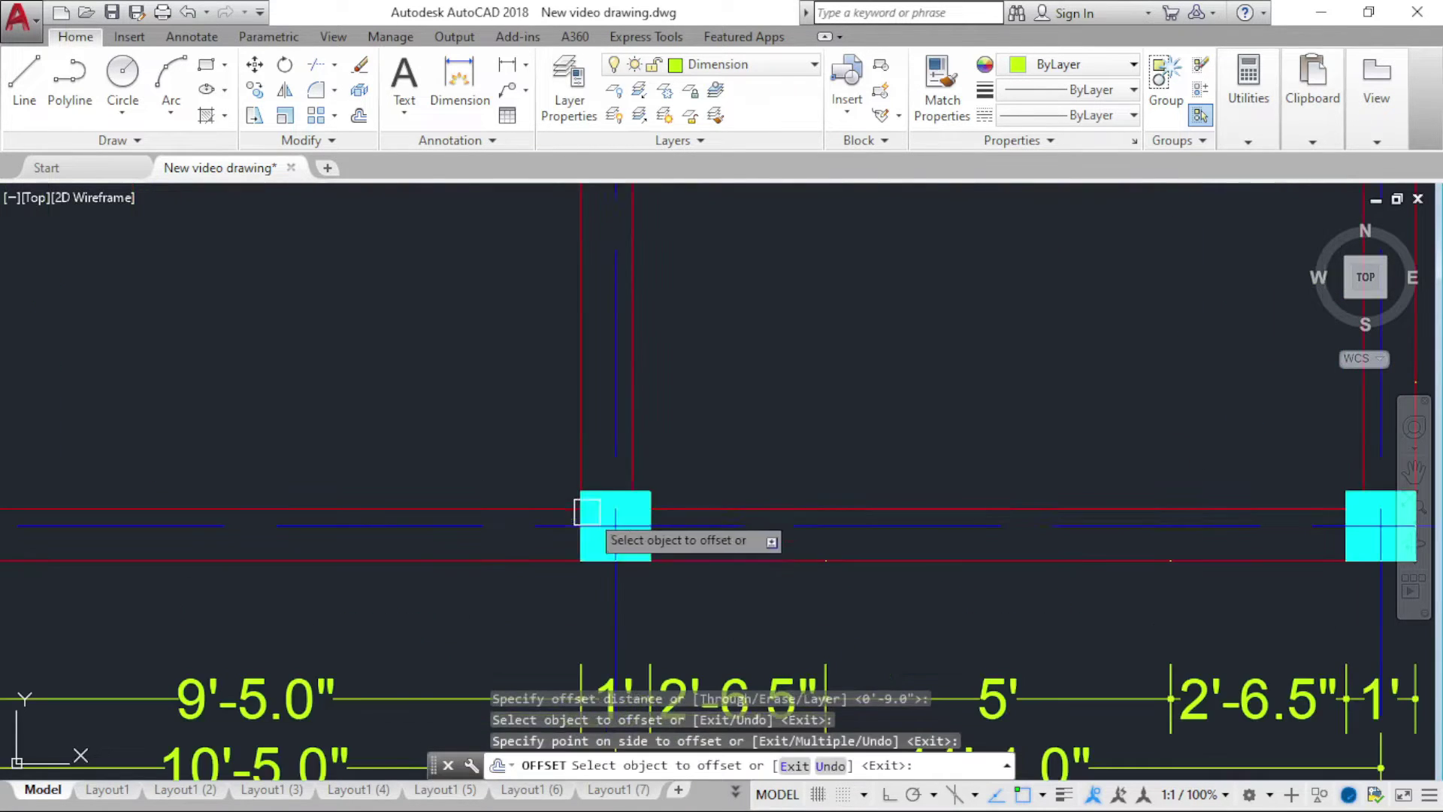
key(Escape)
click(716, 507)
scroll(699, 523, down, 2)
scroll(748, 523, up, 1)
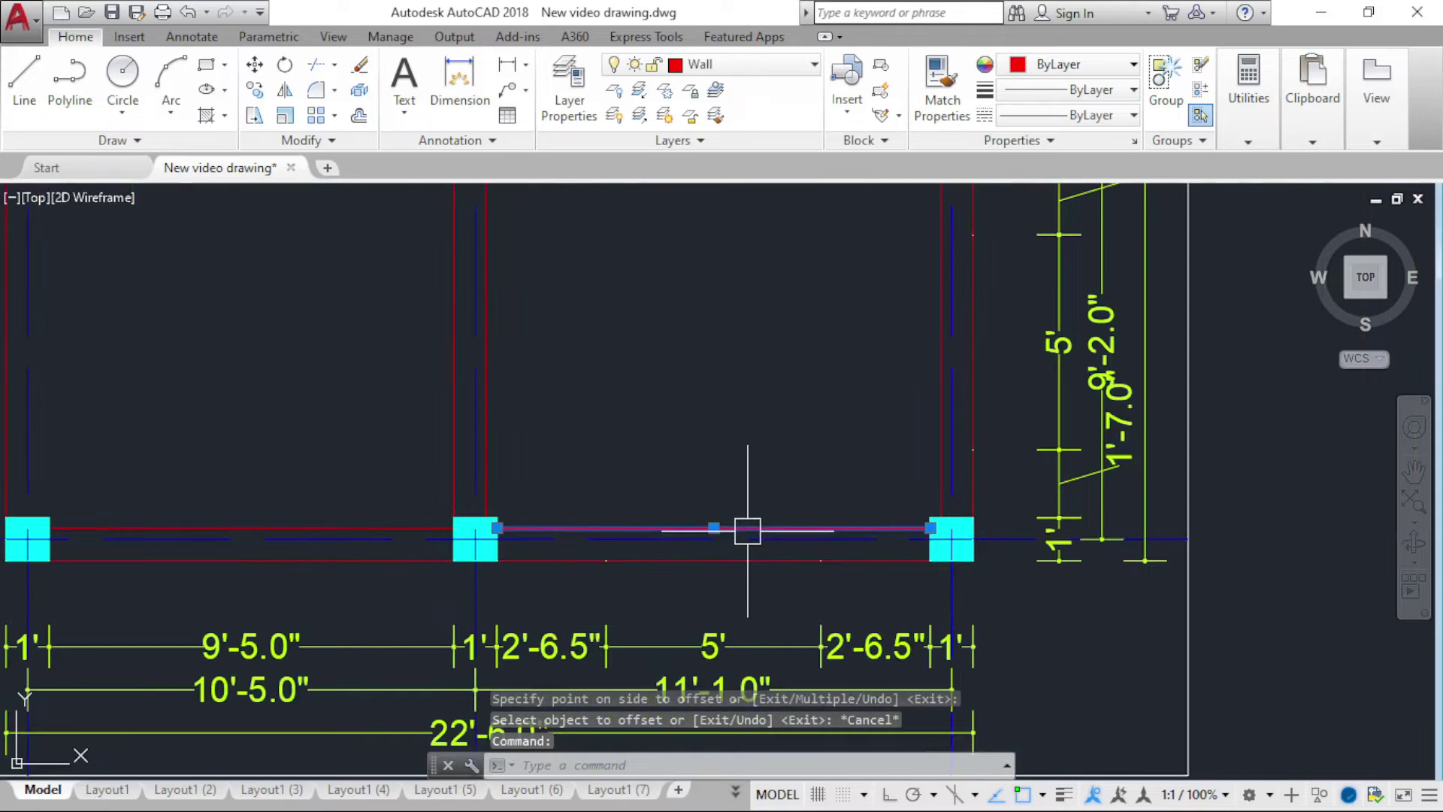
key(Escape)
Step: Erase the stray centerline and stretch the wall line's end to the left column corner
click(726, 526)
key(Delete)
scroll(742, 529, up, 2)
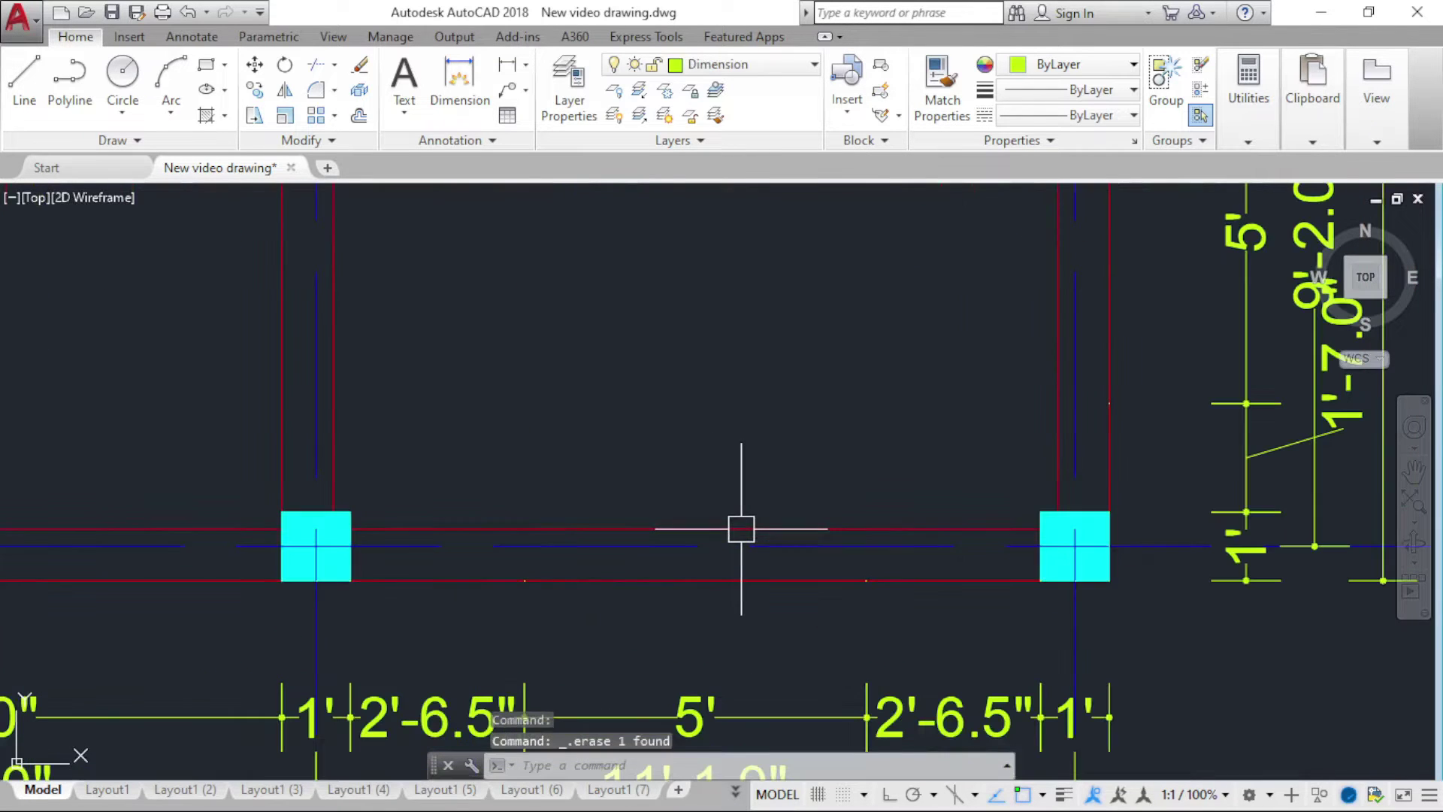
click(731, 526)
click(1042, 529)
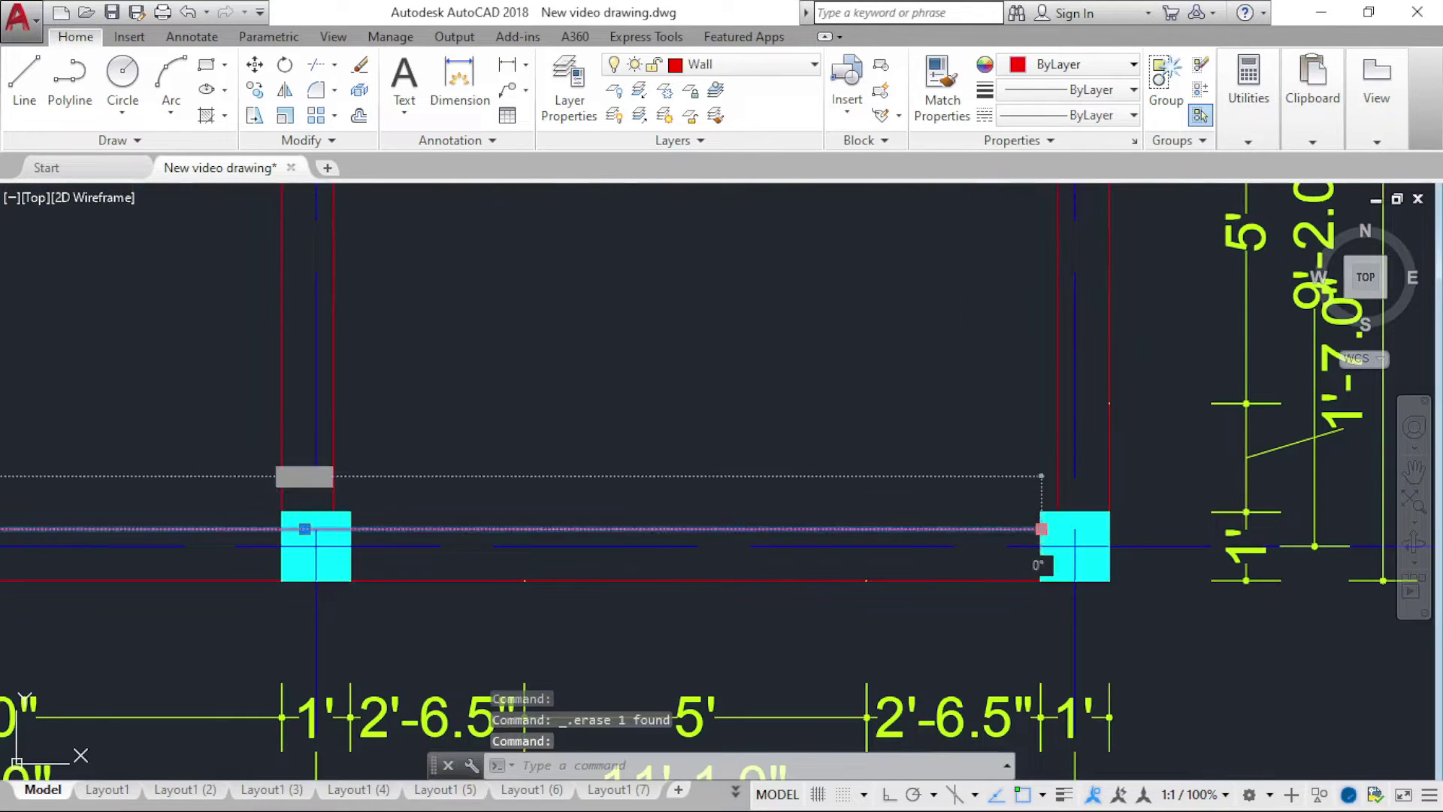
click(276, 528)
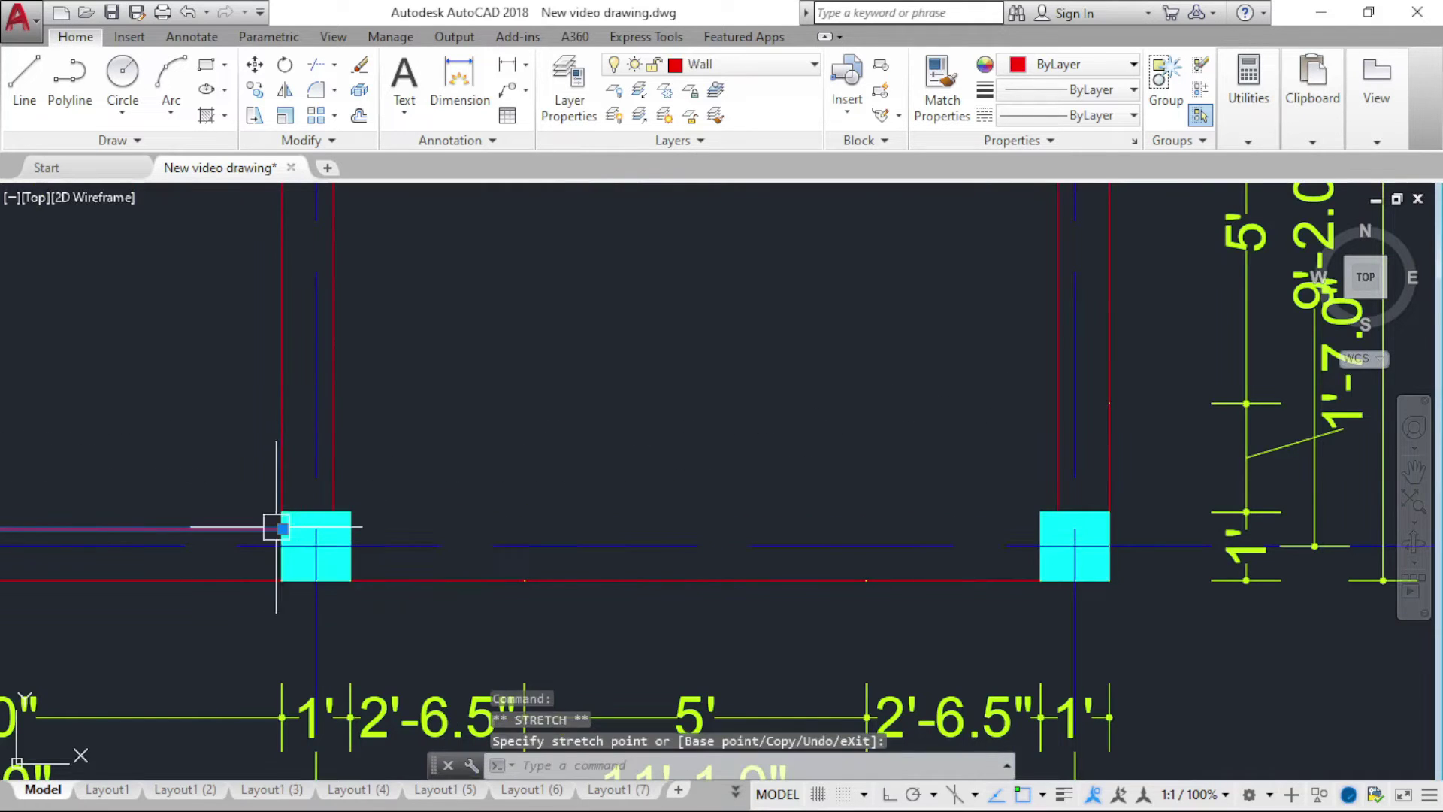
key(Escape)
Step: Abandon a further 9-inch offset and trim the wall line piece at the column
text(o)
key(Return)
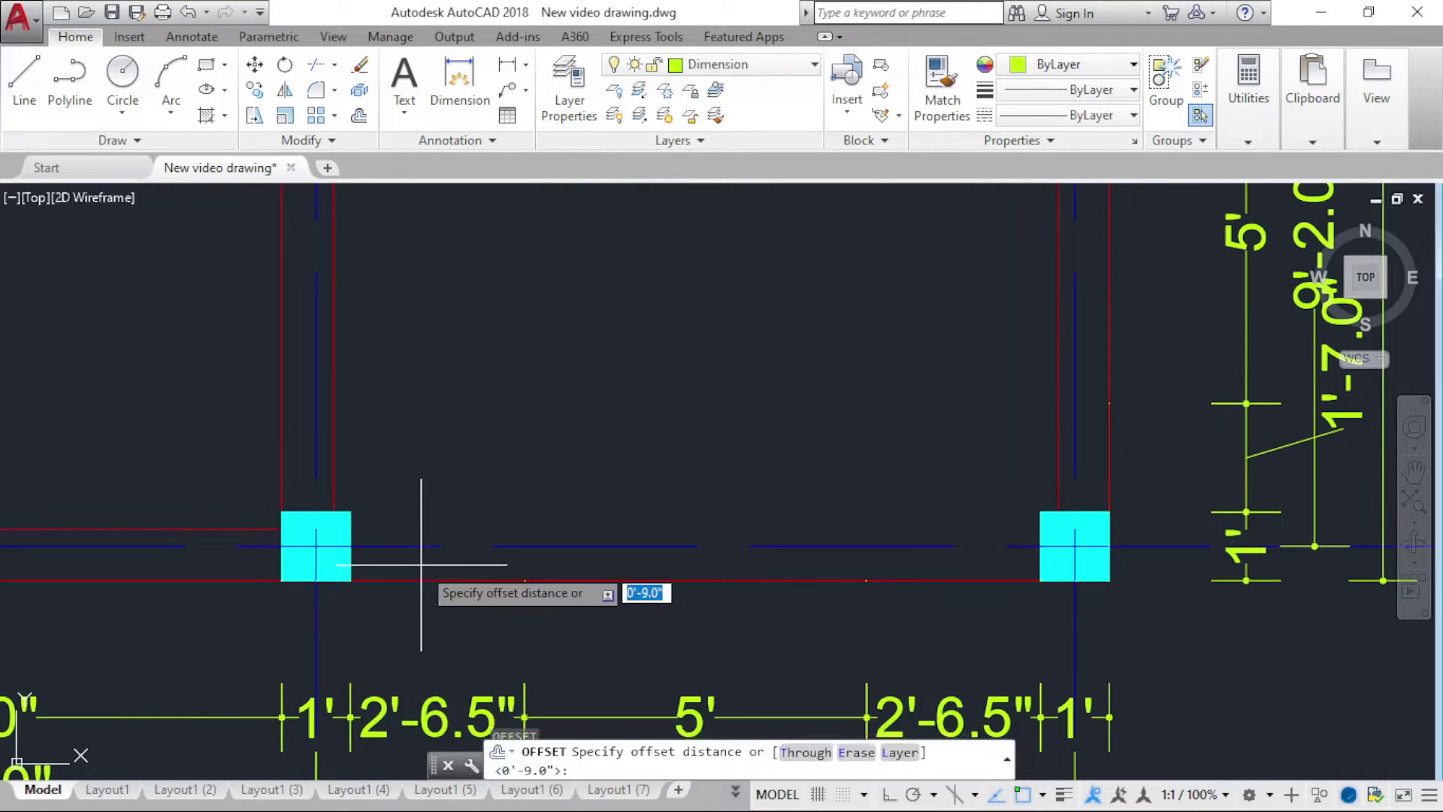
key(Return)
click(479, 580)
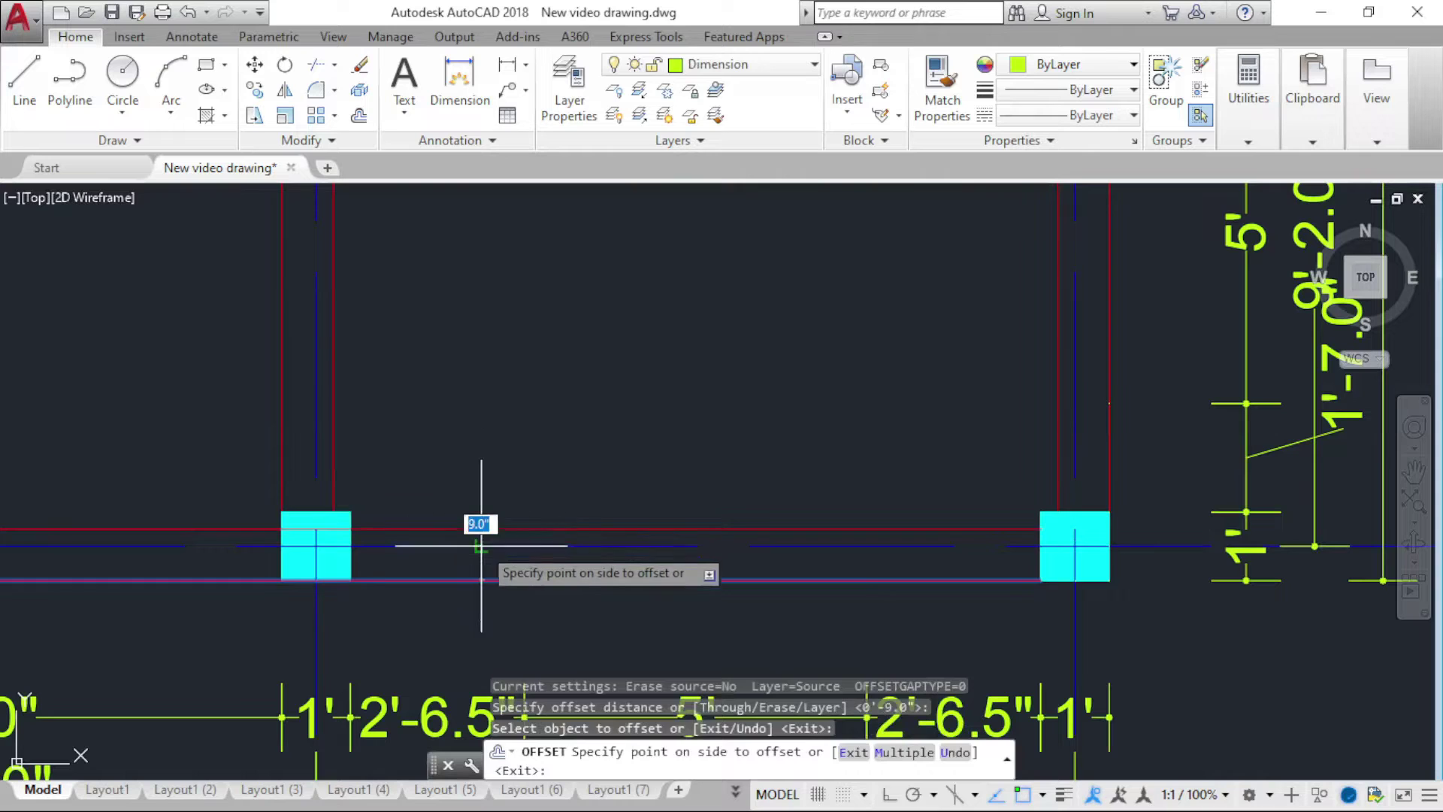
key(Escape)
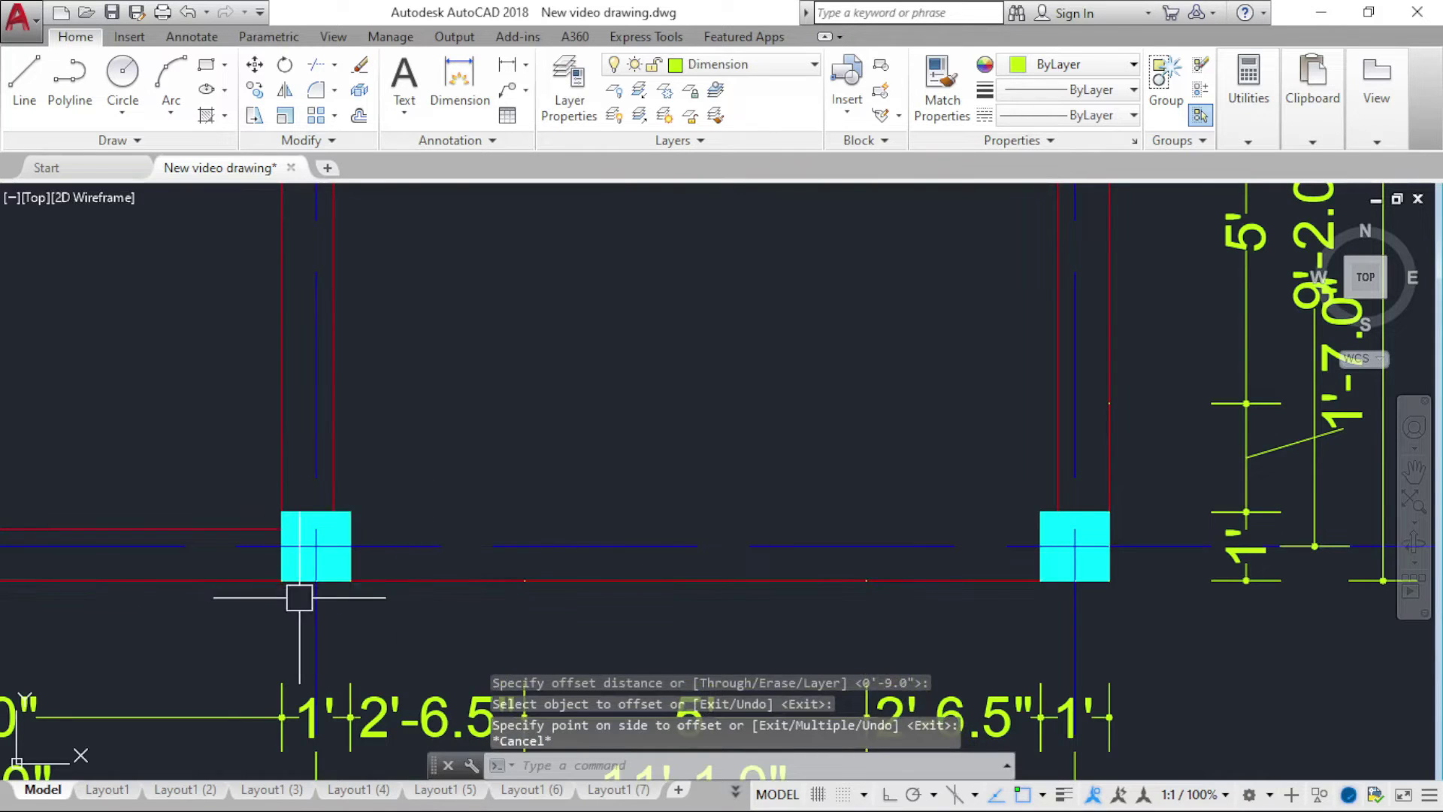
scroll(299, 598, up, 4)
key(Return)
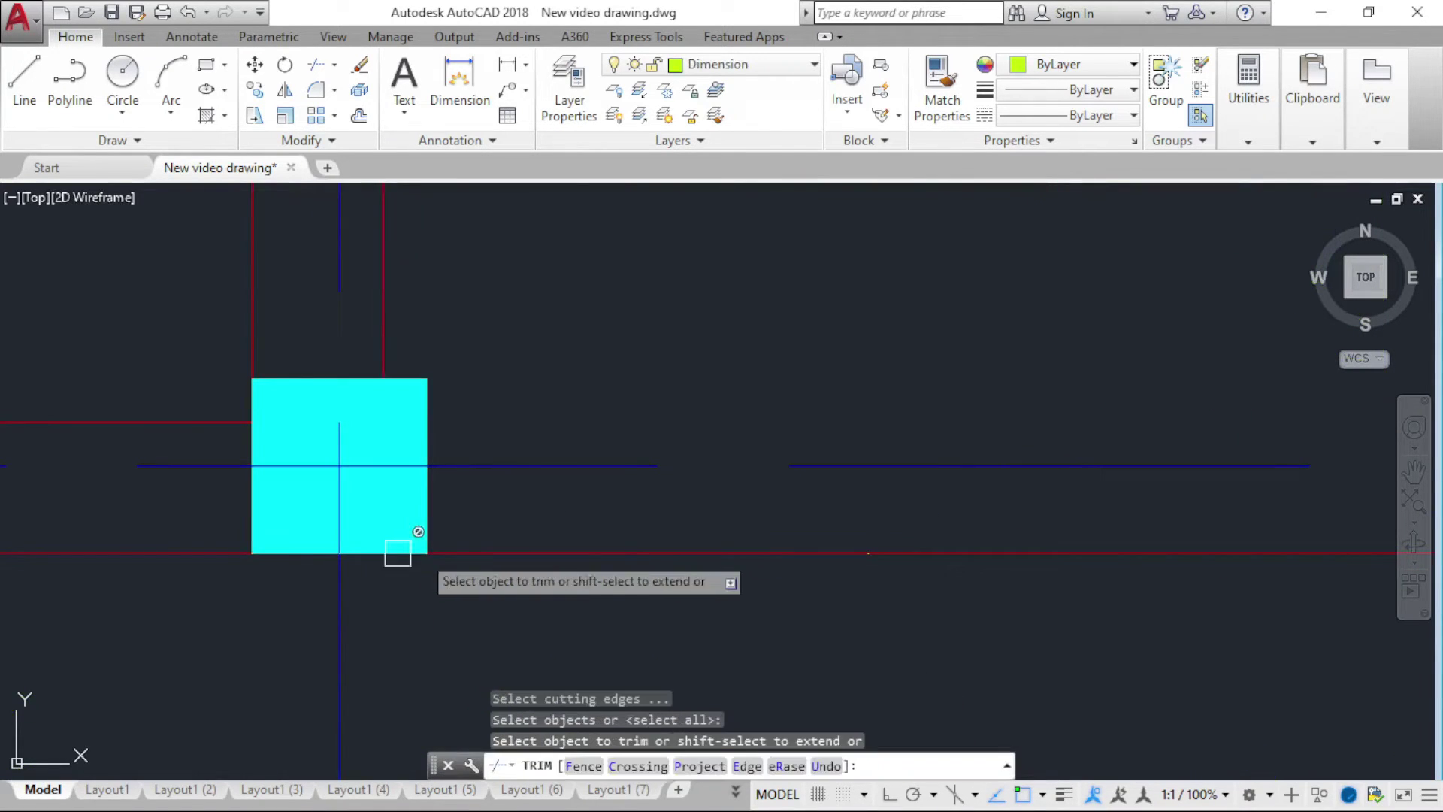
click(478, 551)
key(Return)
Step: Select the left-bay wall line and the lower wall line for adjustment
click(326, 551)
scroll(326, 551, down, 6)
scroll(702, 556, up, 2)
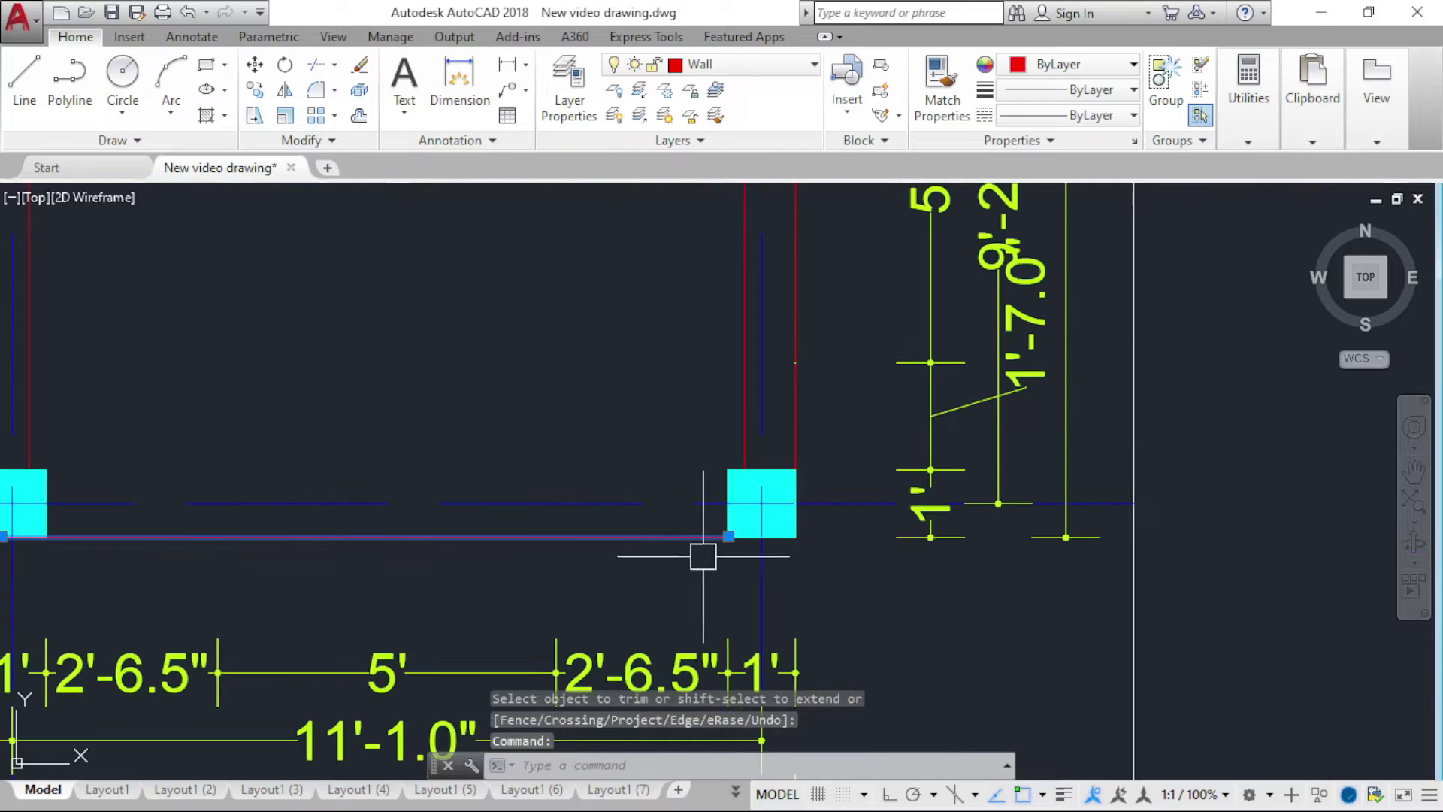
click(730, 536)
scroll(752, 533, down, 5)
scroll(449, 488, up, 6)
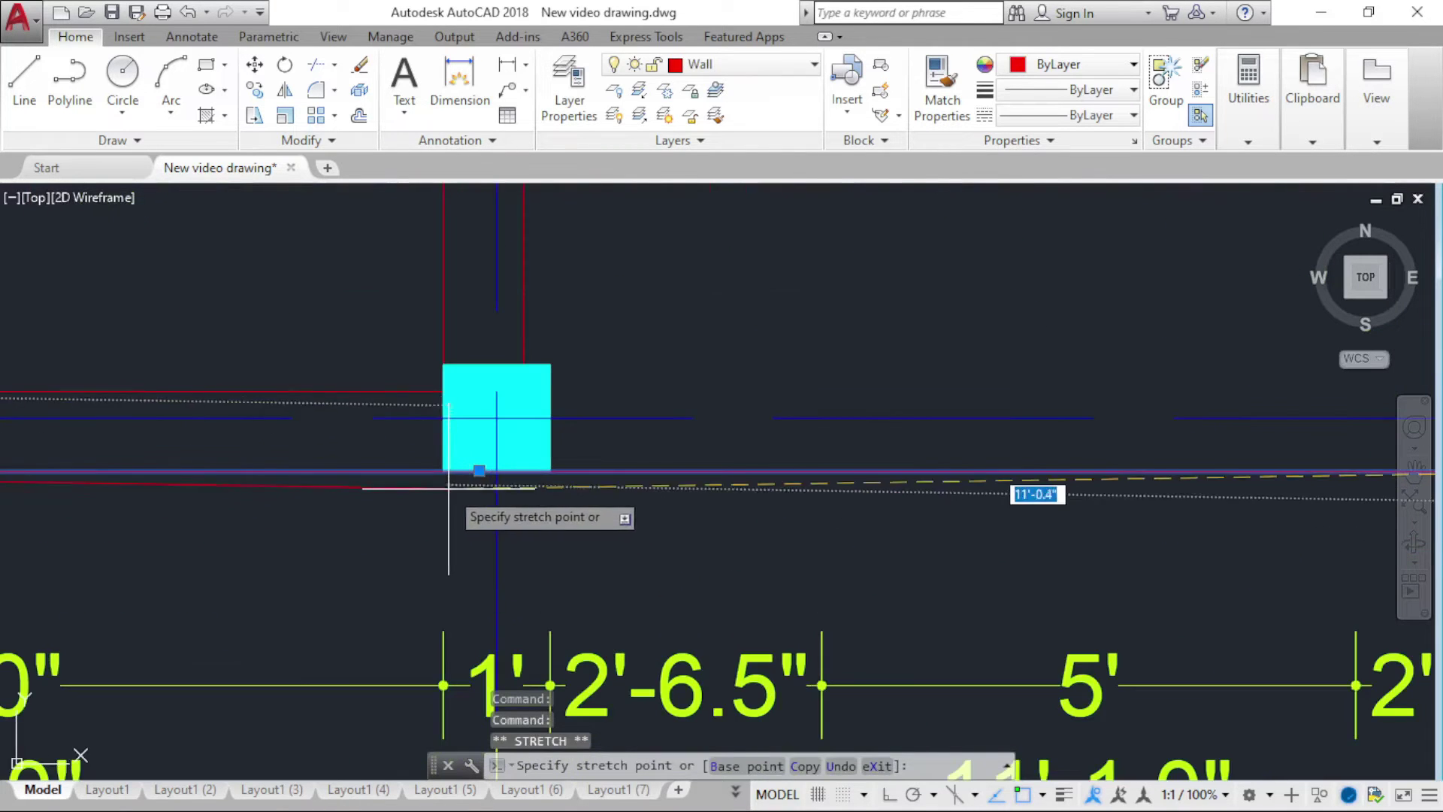
scroll(454, 518, down, 3)
scroll(384, 538, down, 2)
key(Escape)
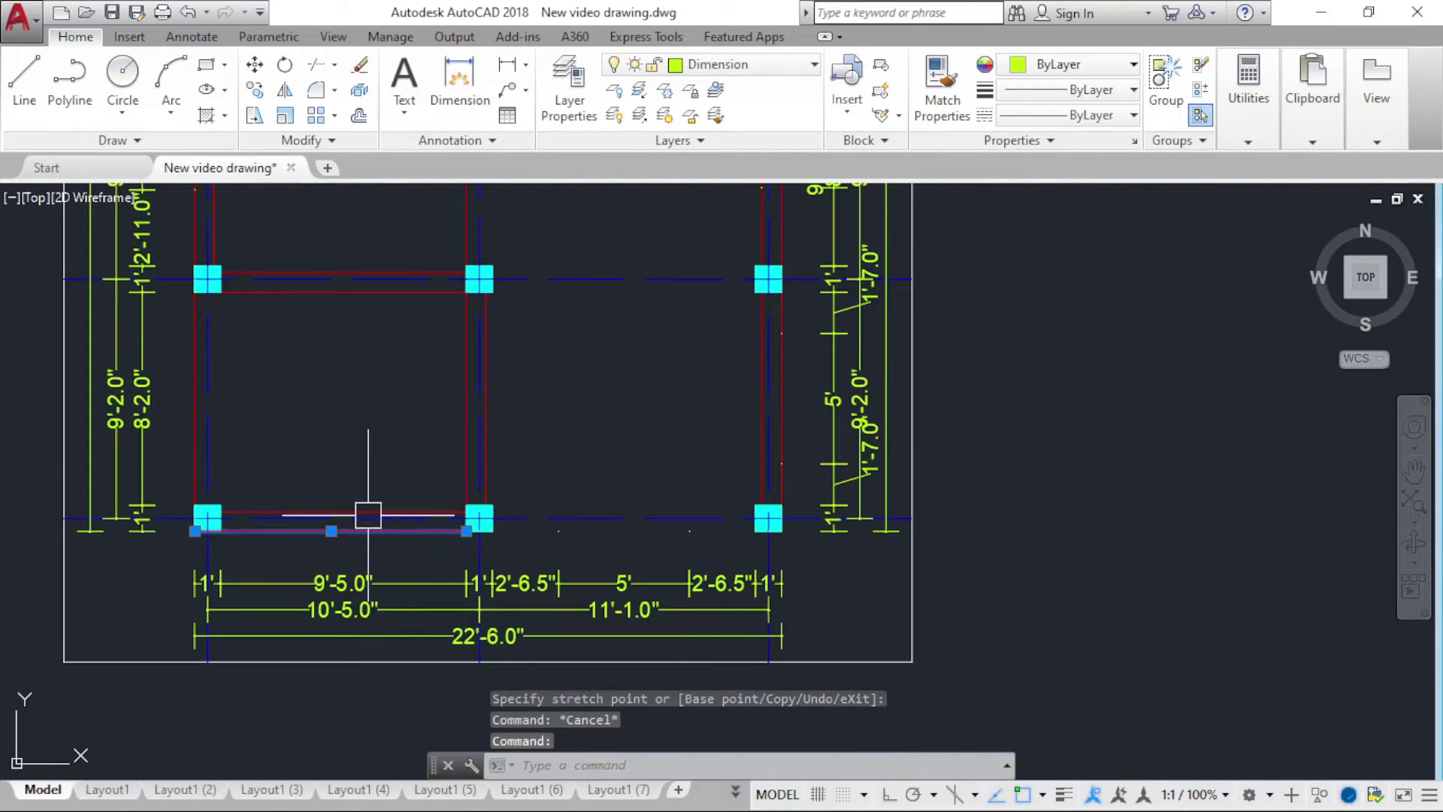
click(367, 515)
scroll(345, 516, up, 4)
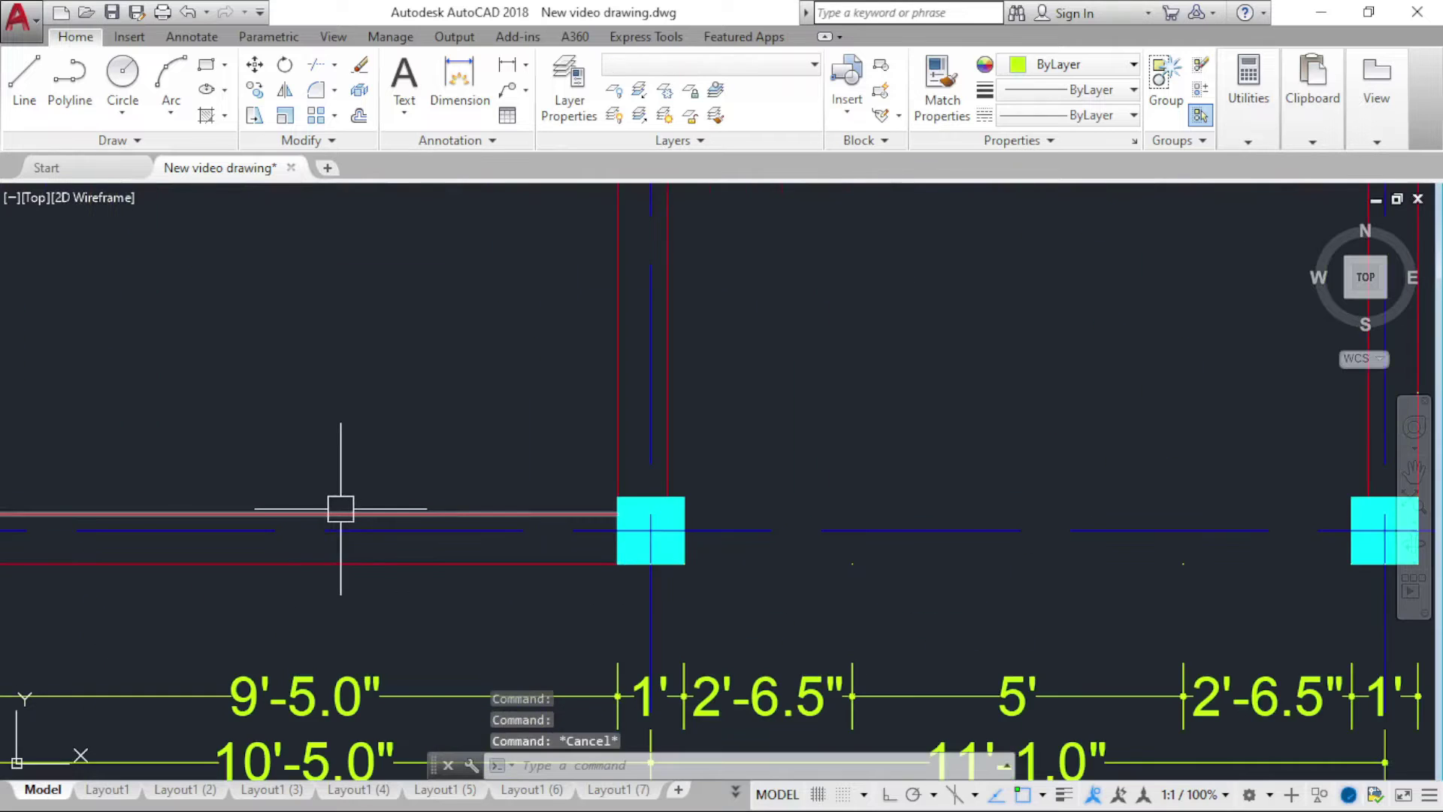
click(325, 562)
scroll(326, 560, down, 3)
scroll(327, 563, up, 5)
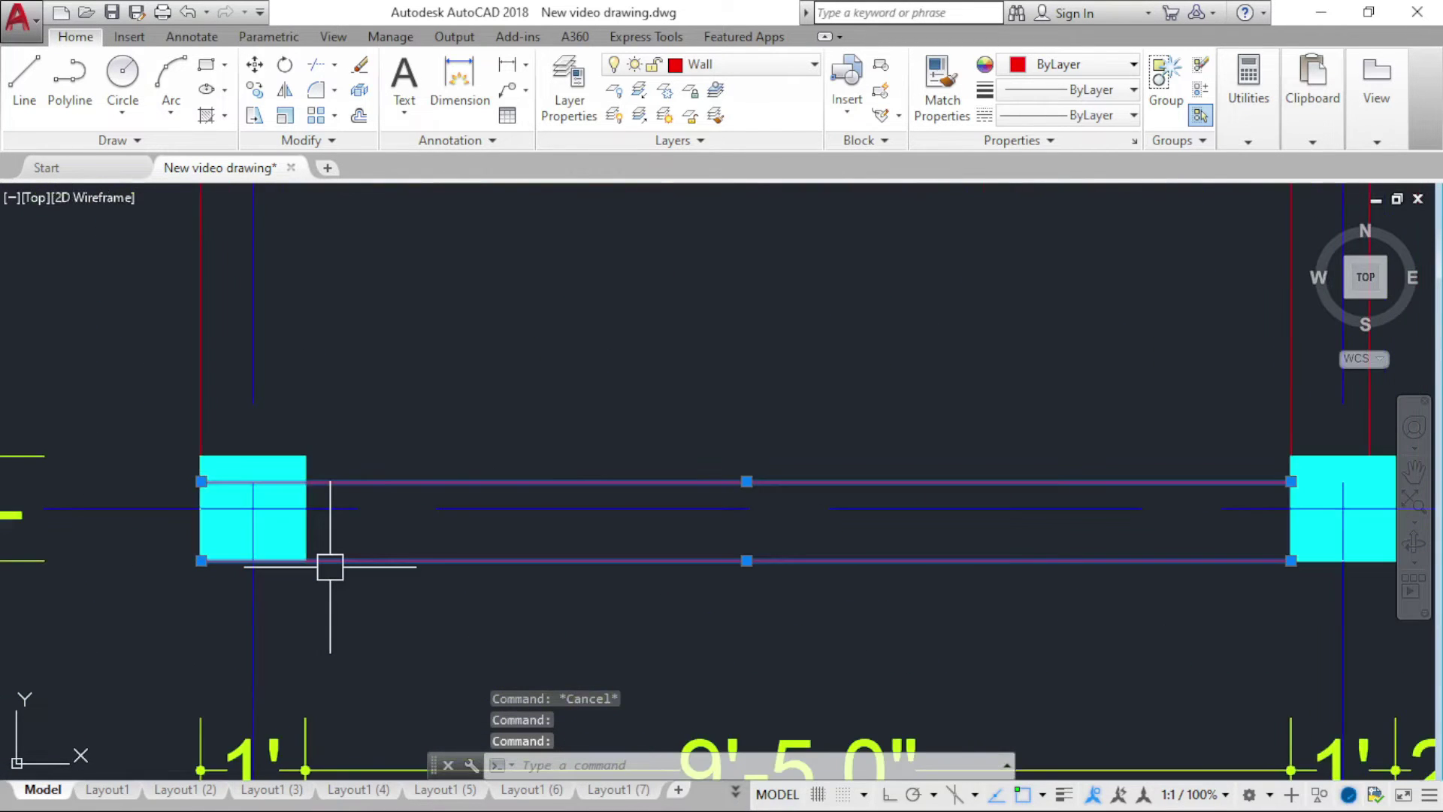
Step: Snap the upper wall end to the column corner and copy both wall lines into the next bay
click(202, 481)
click(306, 481)
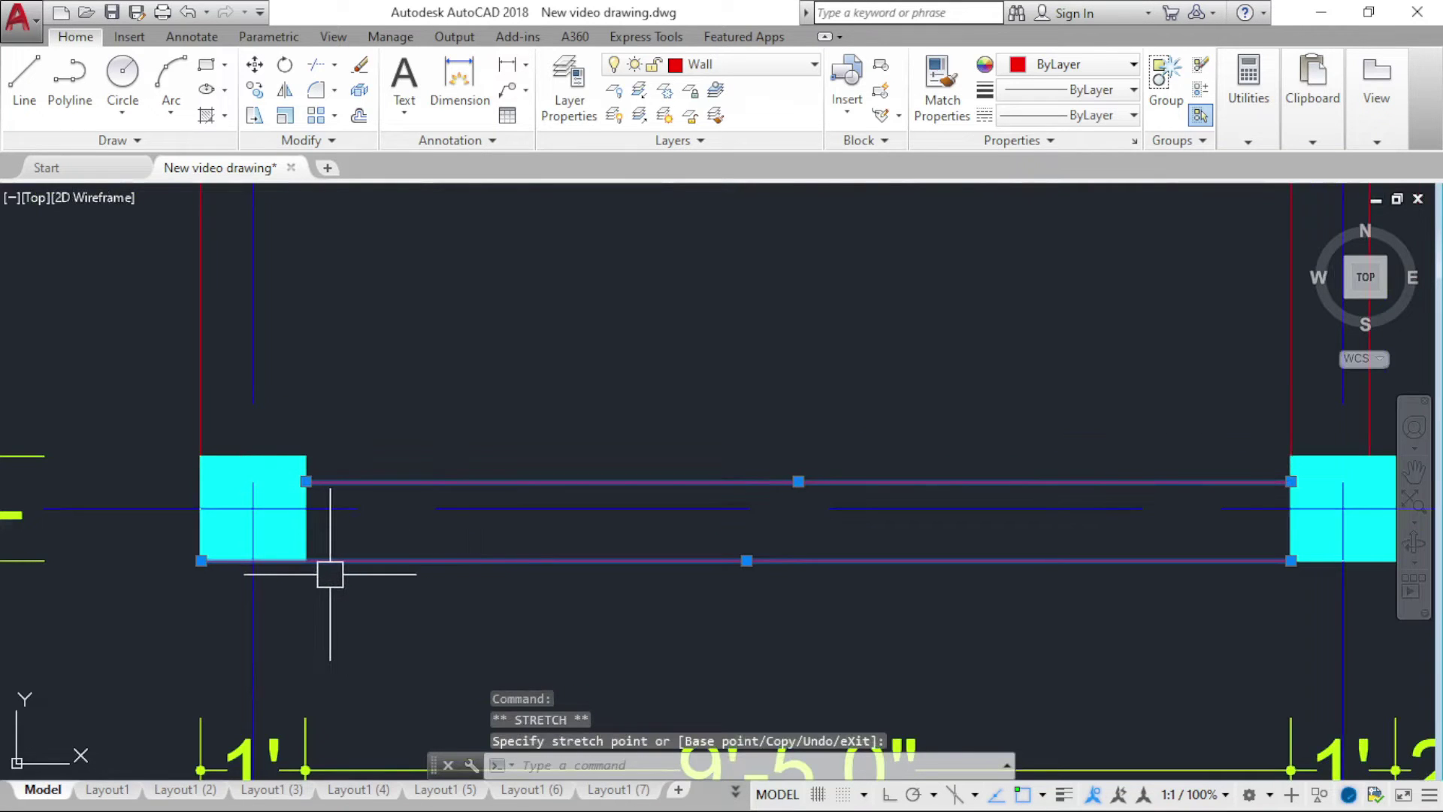
text(CP)
key(Return)
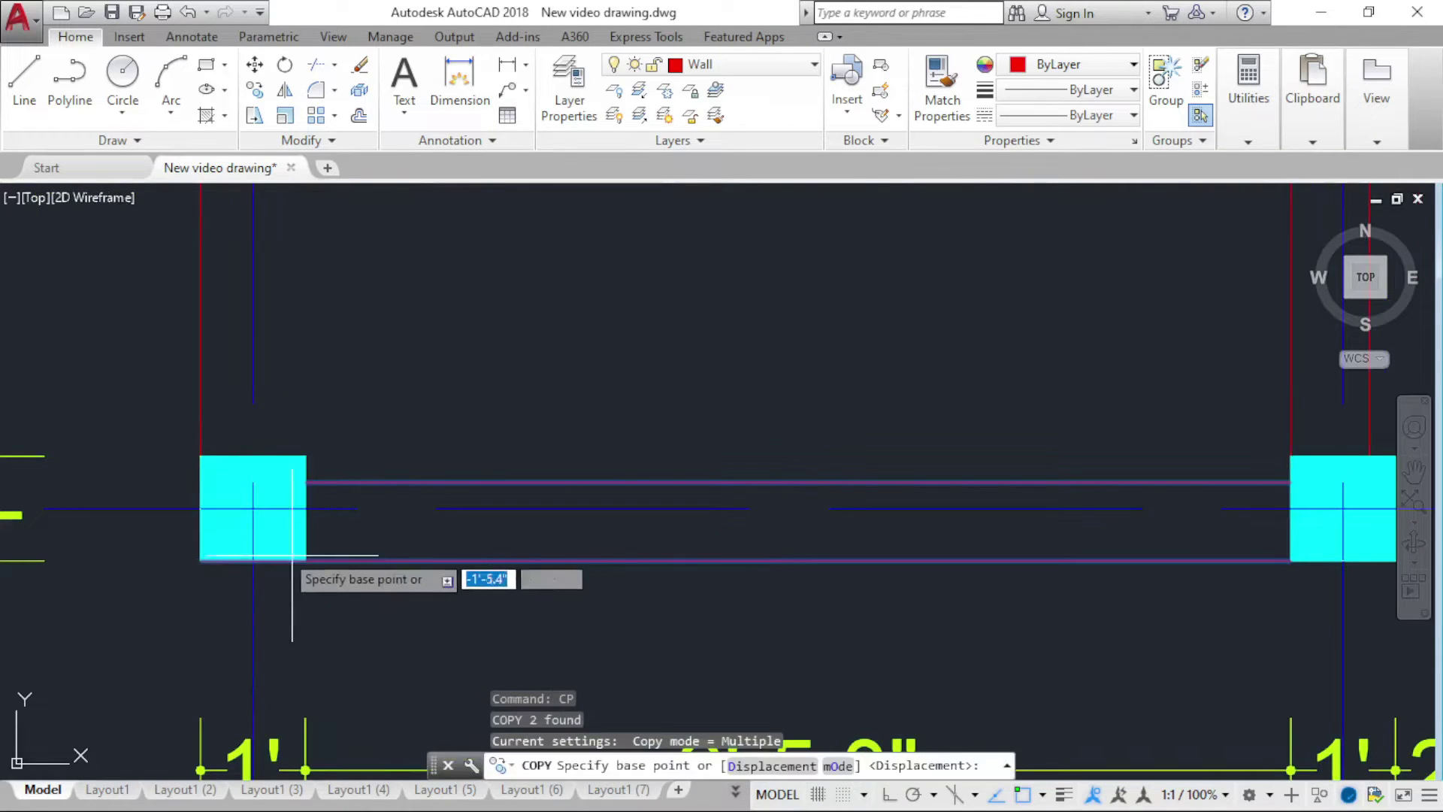
click(200, 561)
scroll(201, 560, down, 6)
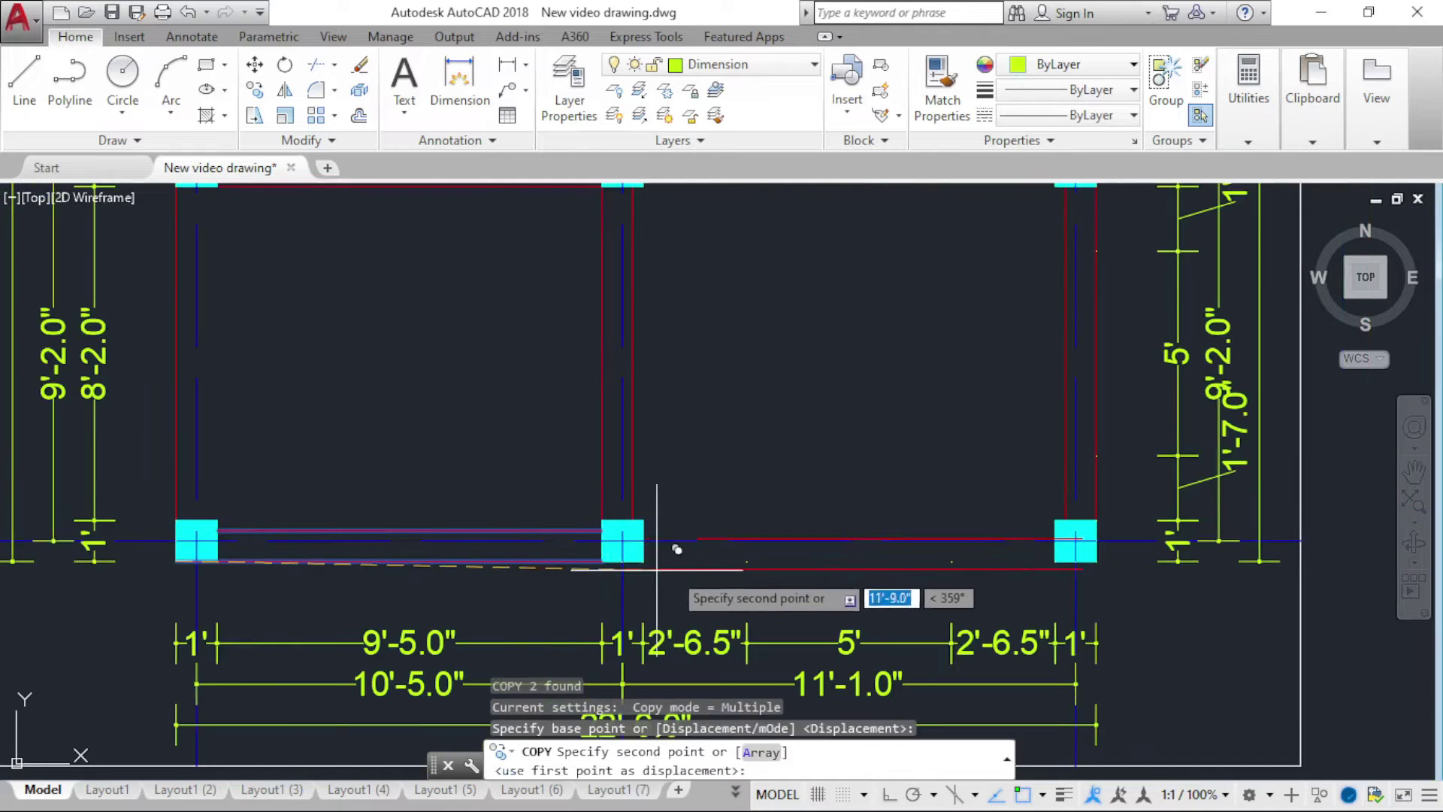
scroll(624, 542, up, 6)
click(645, 481)
scroll(645, 481, down, 3)
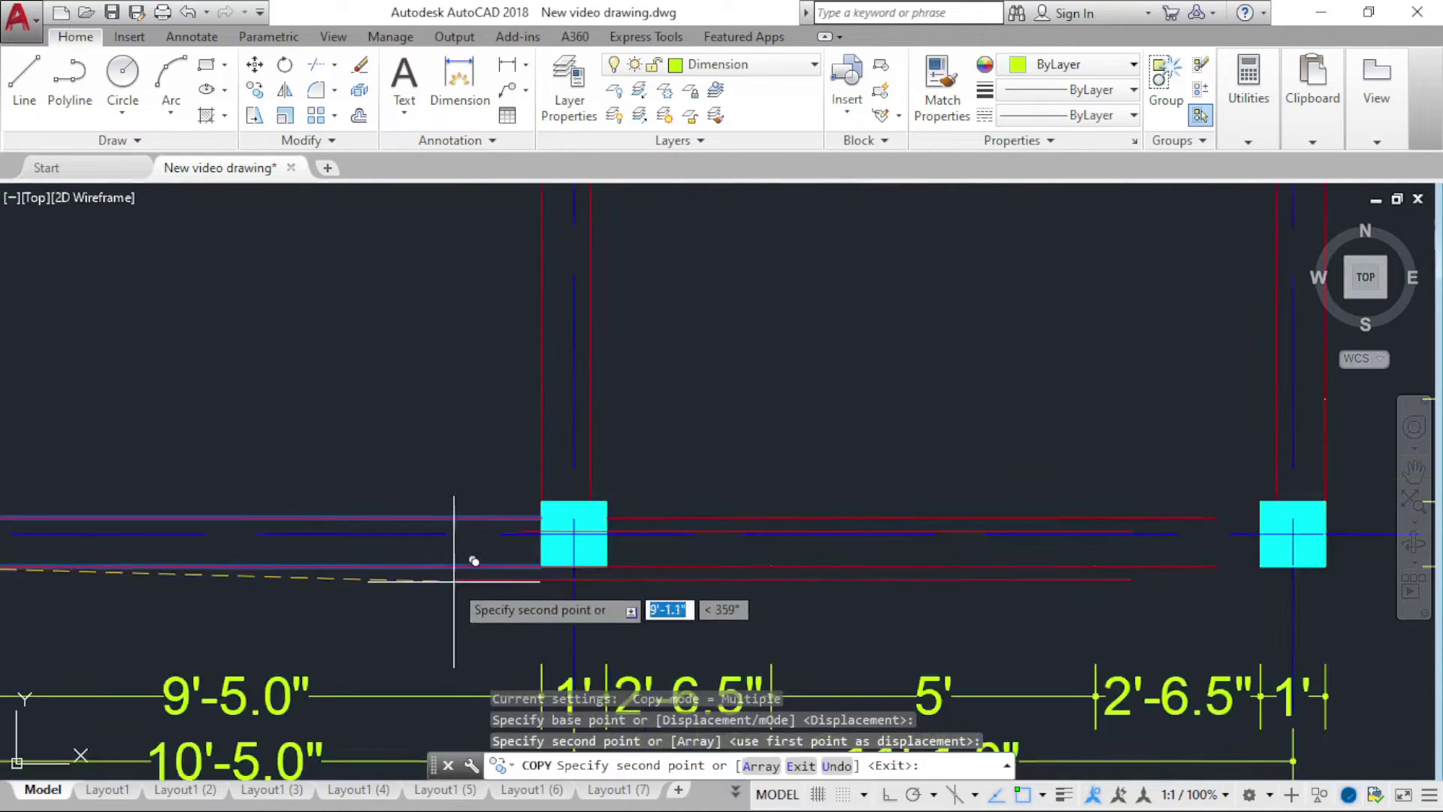
scroll(736, 580, down, 2)
key(Escape)
Step: Trim the copied wall lines at the right and central columns
key(Return)
key(Return)
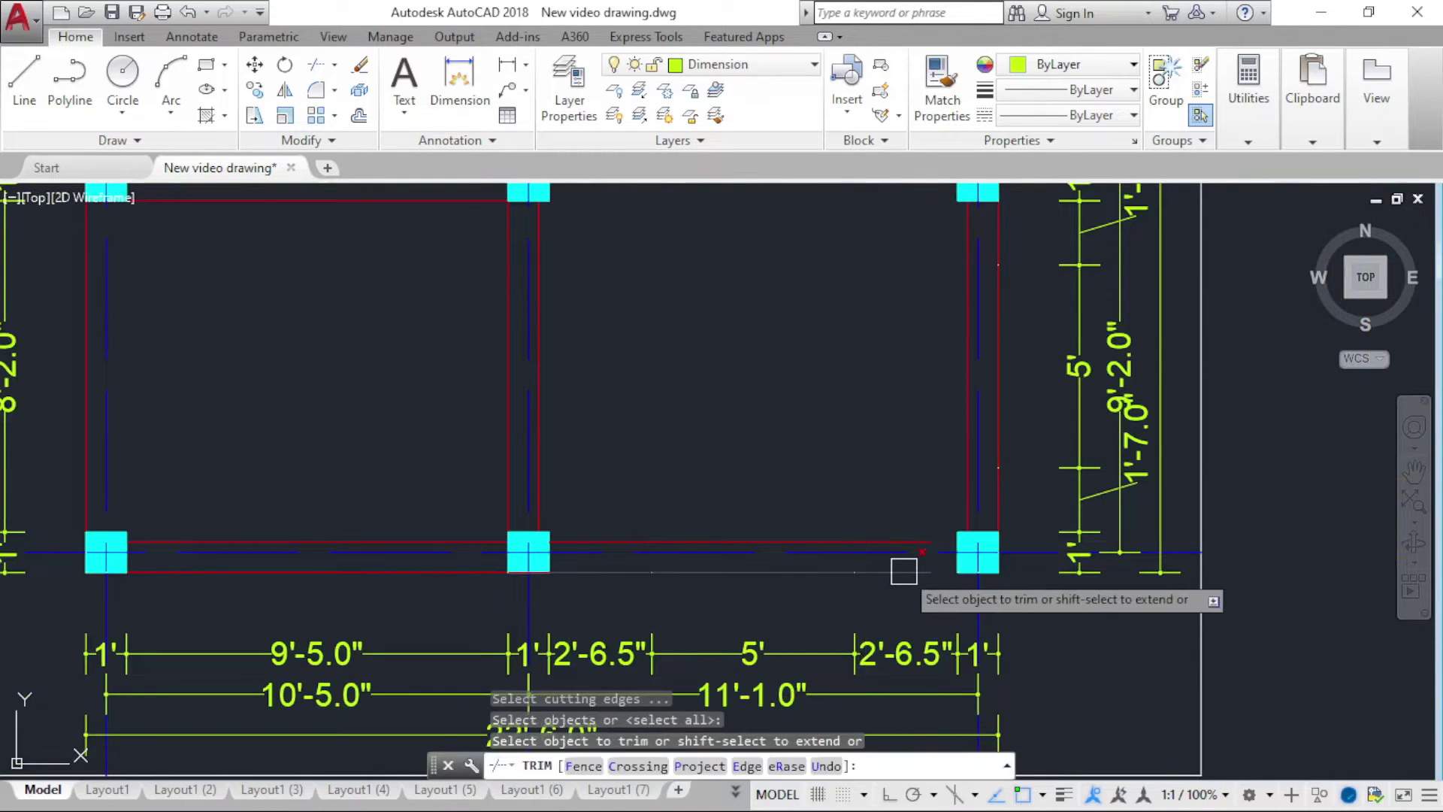
click(912, 542)
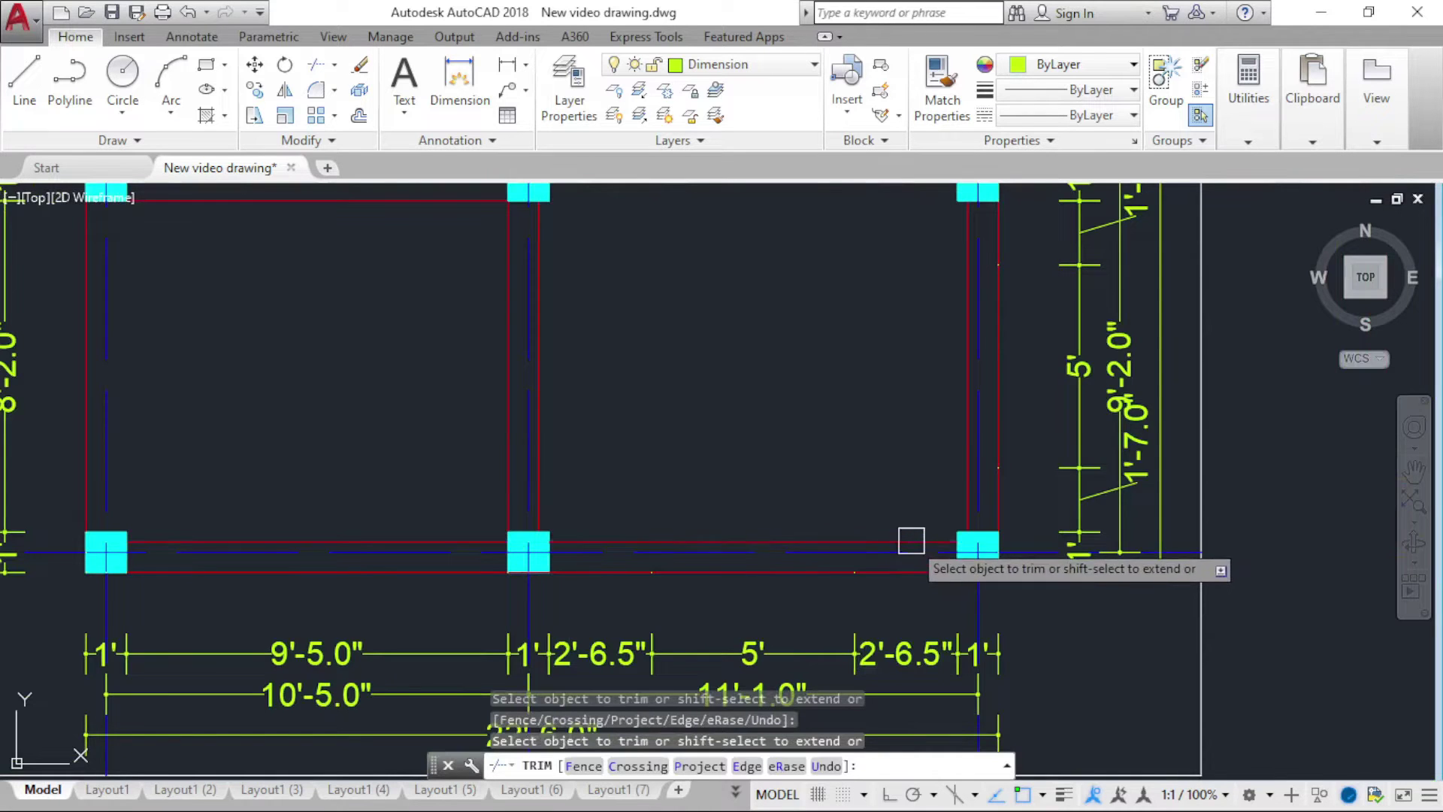
scroll(912, 545, down, 6)
scroll(682, 552, up, 6)
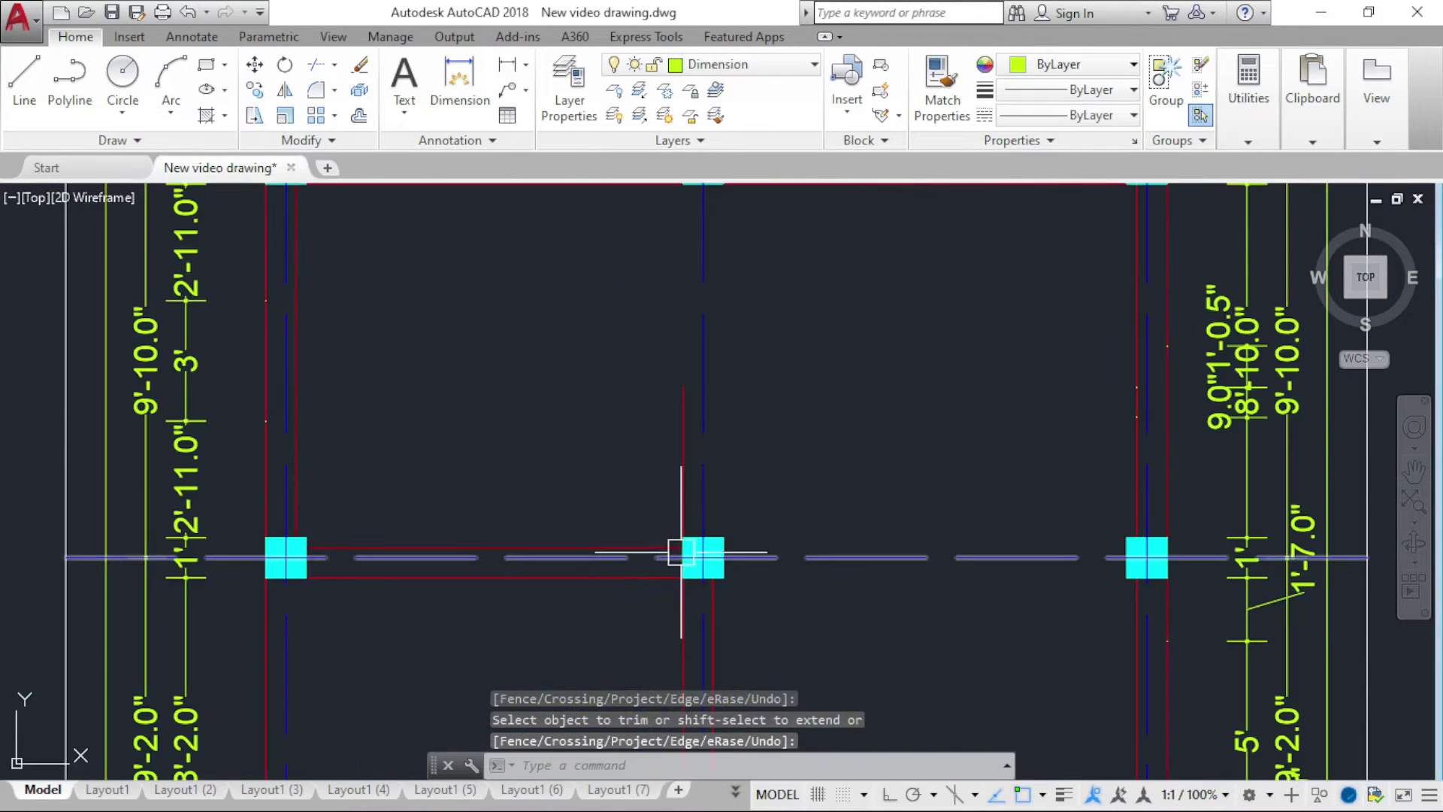
scroll(627, 544, up, 2)
key(Return)
click(600, 548)
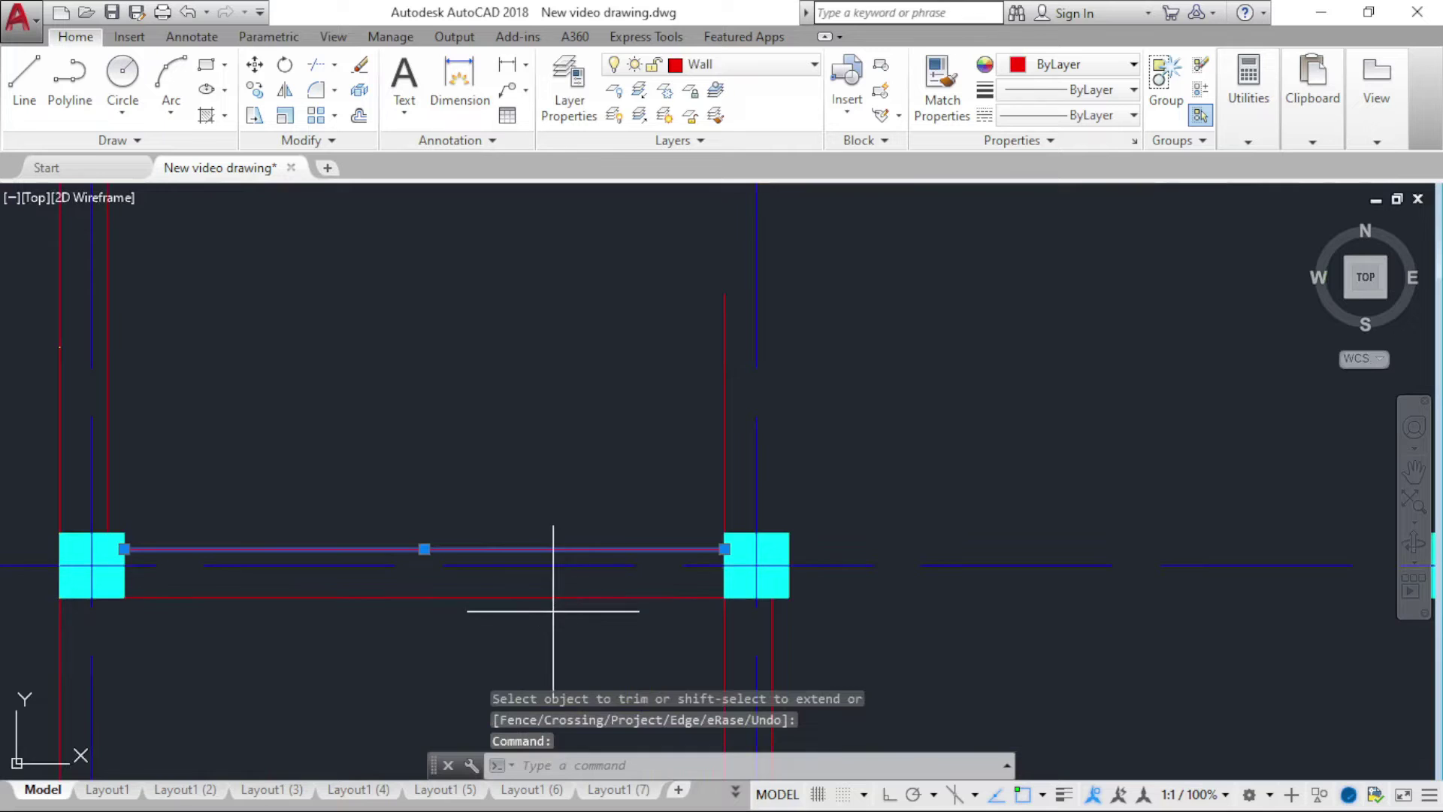
Step: Copy the bay's two wall lines into the right bay from the left column centre
click(509, 590)
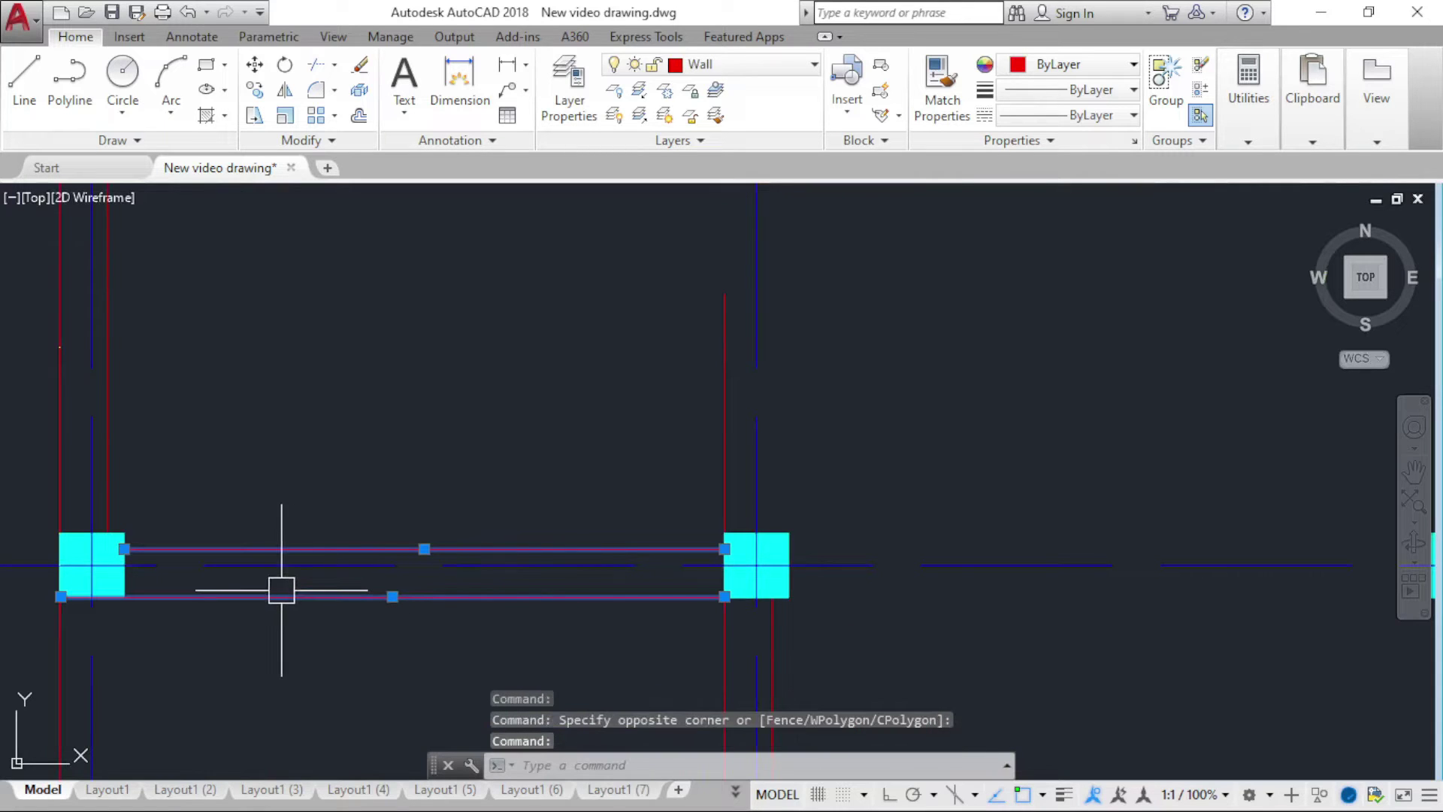
click(61, 597)
text(C)
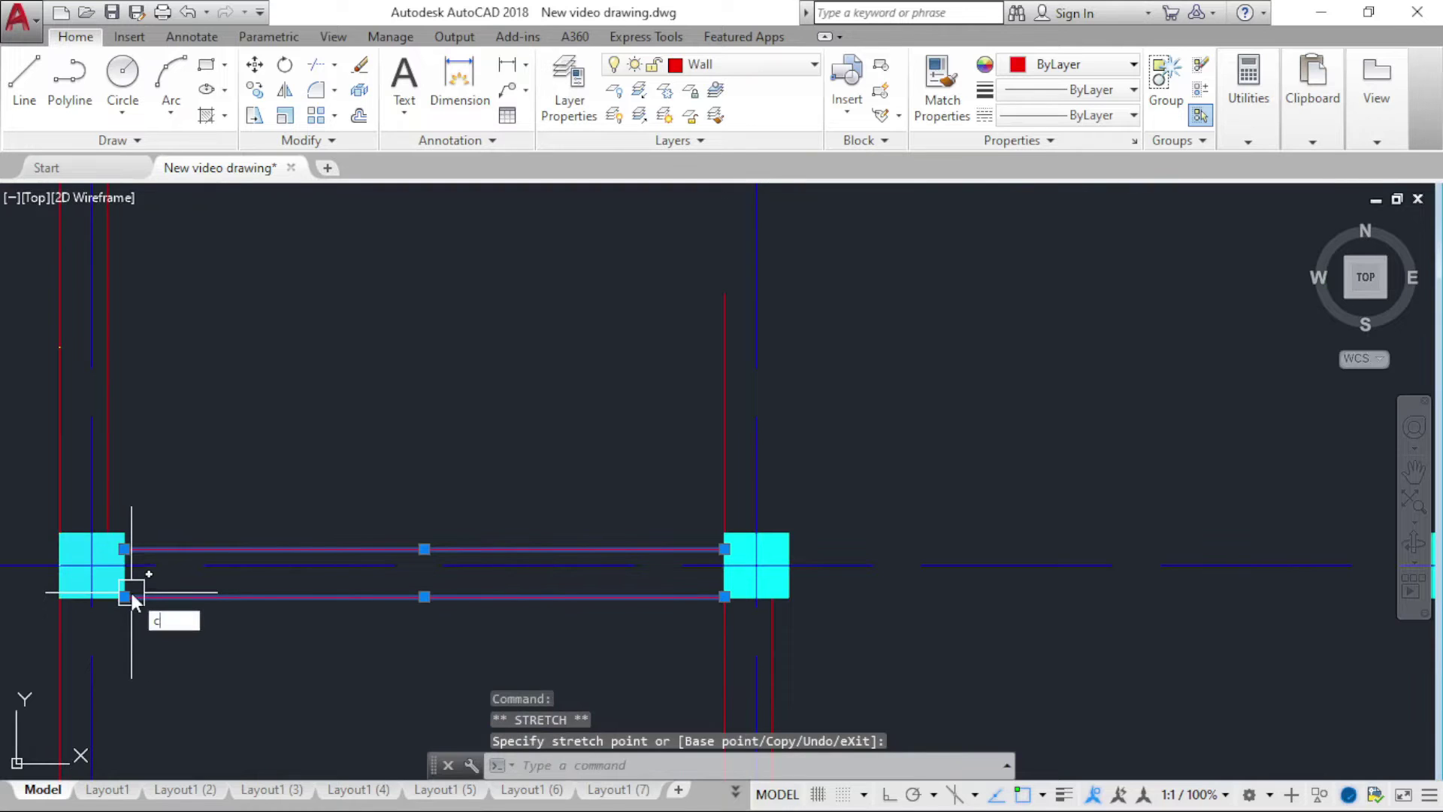
key(Return)
click(91, 566)
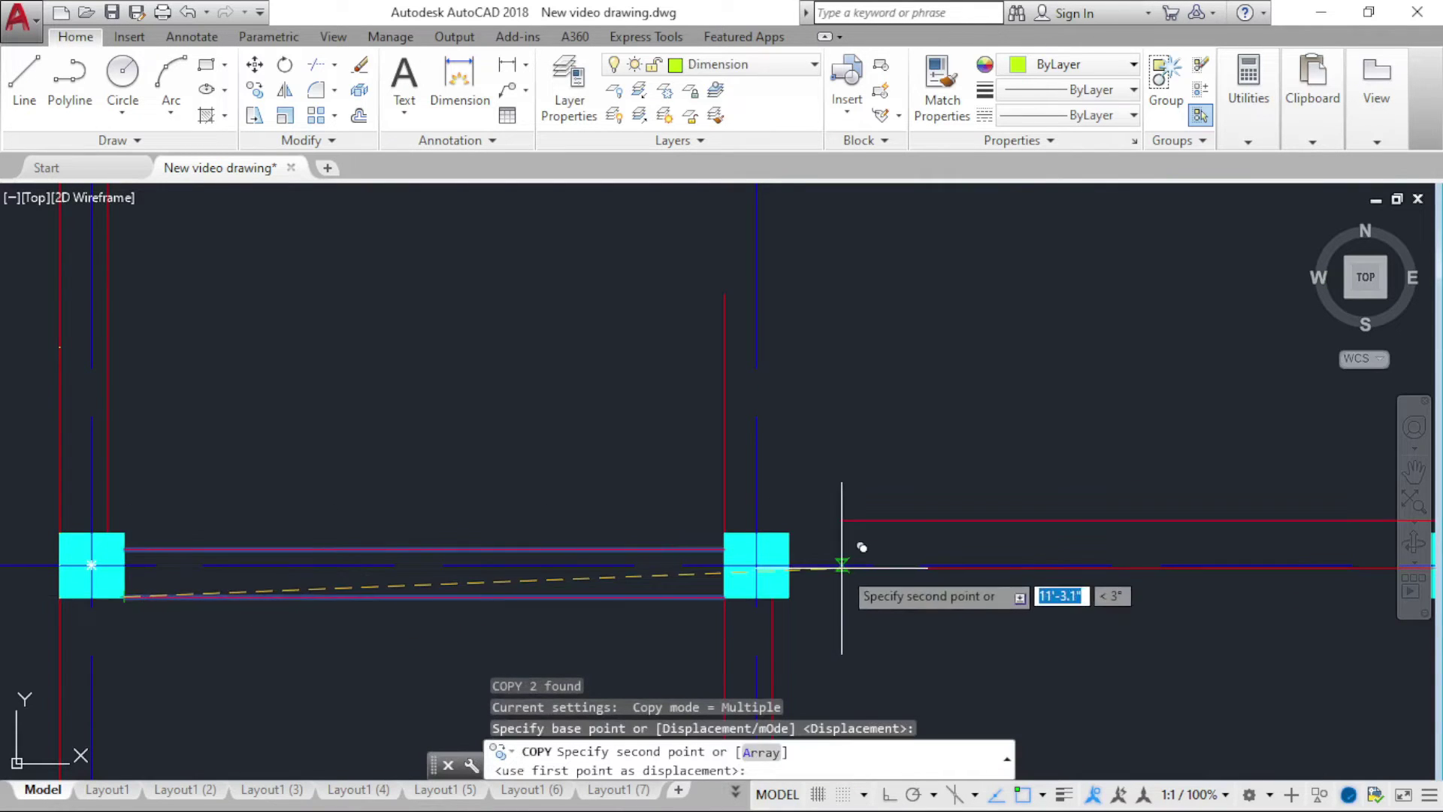
click(787, 575)
scroll(424, 565, down, 4)
key(Escape)
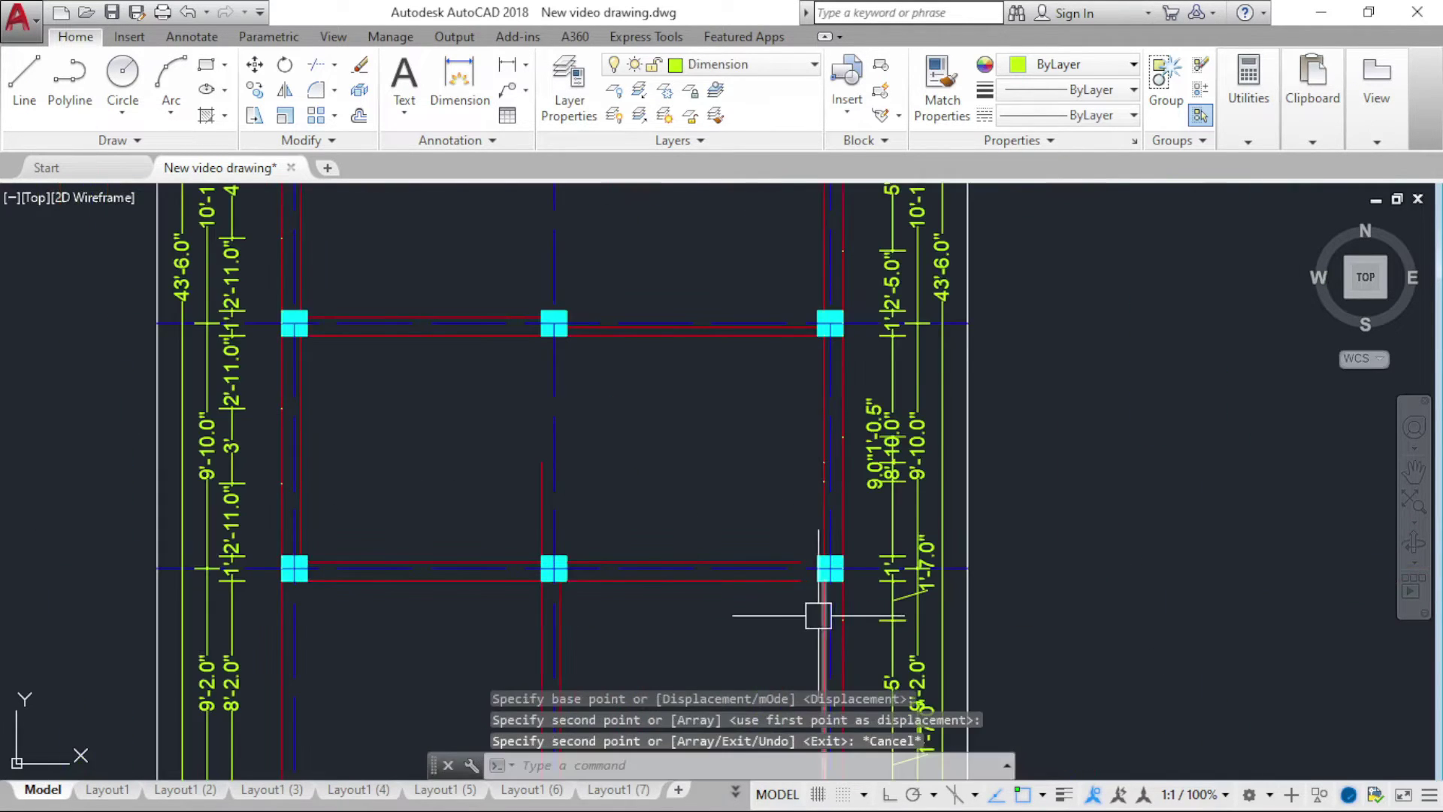
scroll(819, 615, up, 4)
Step: Delete the stray wall line between the columns, leaving the remaining line unchanged
key(Return)
key(Return)
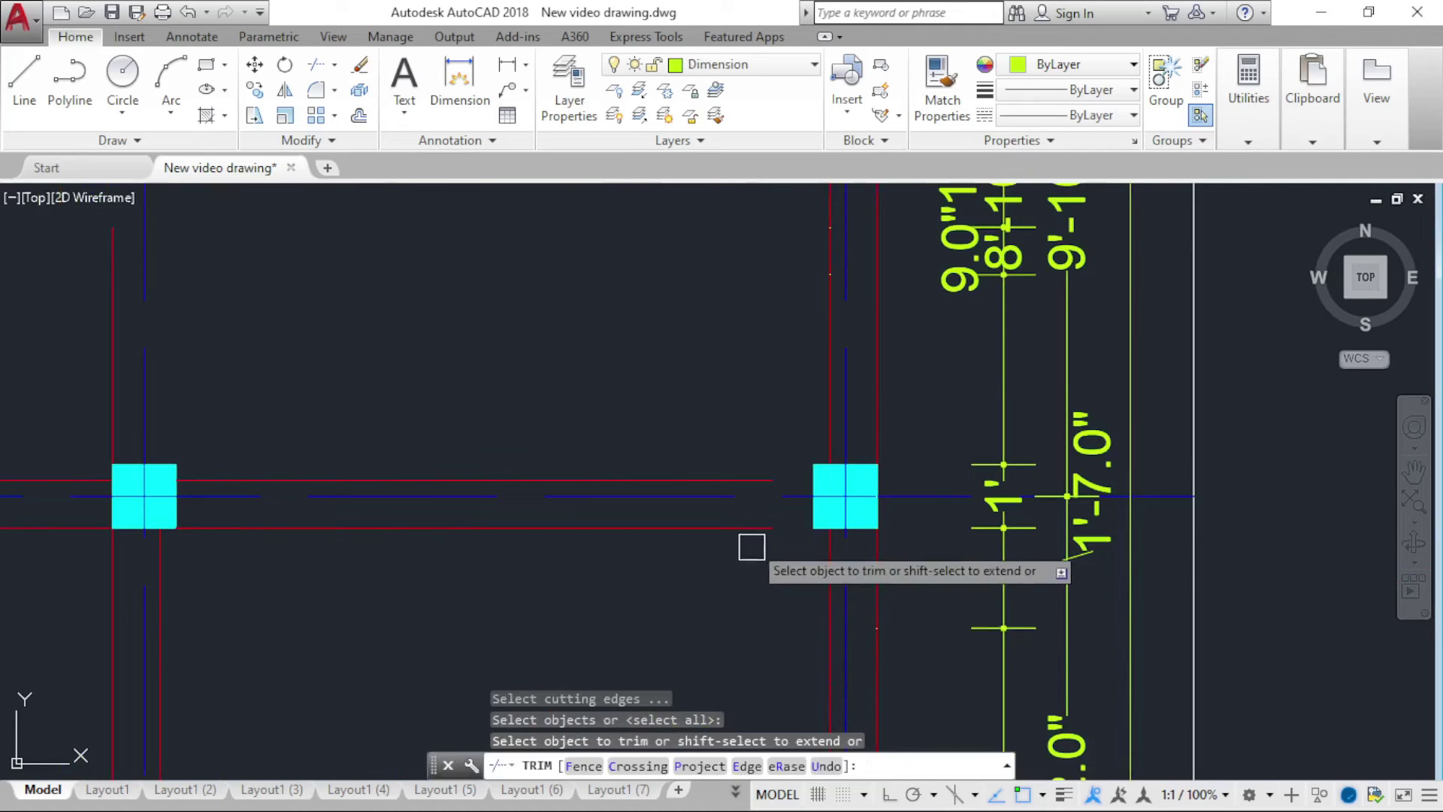
scroll(750, 485, down, 4)
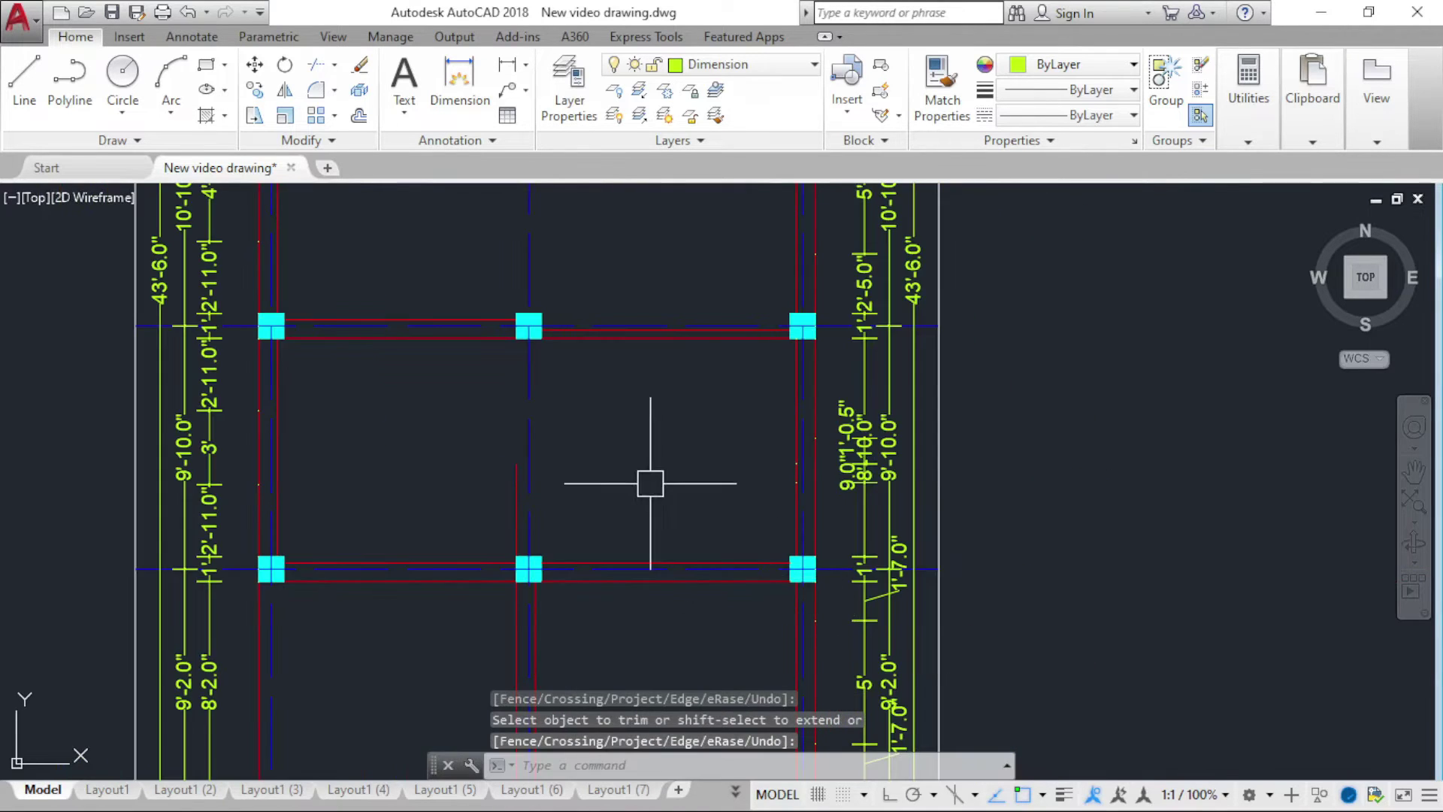
scroll(643, 451, down, 2)
scroll(637, 398, up, 6)
key(Escape)
click(613, 398)
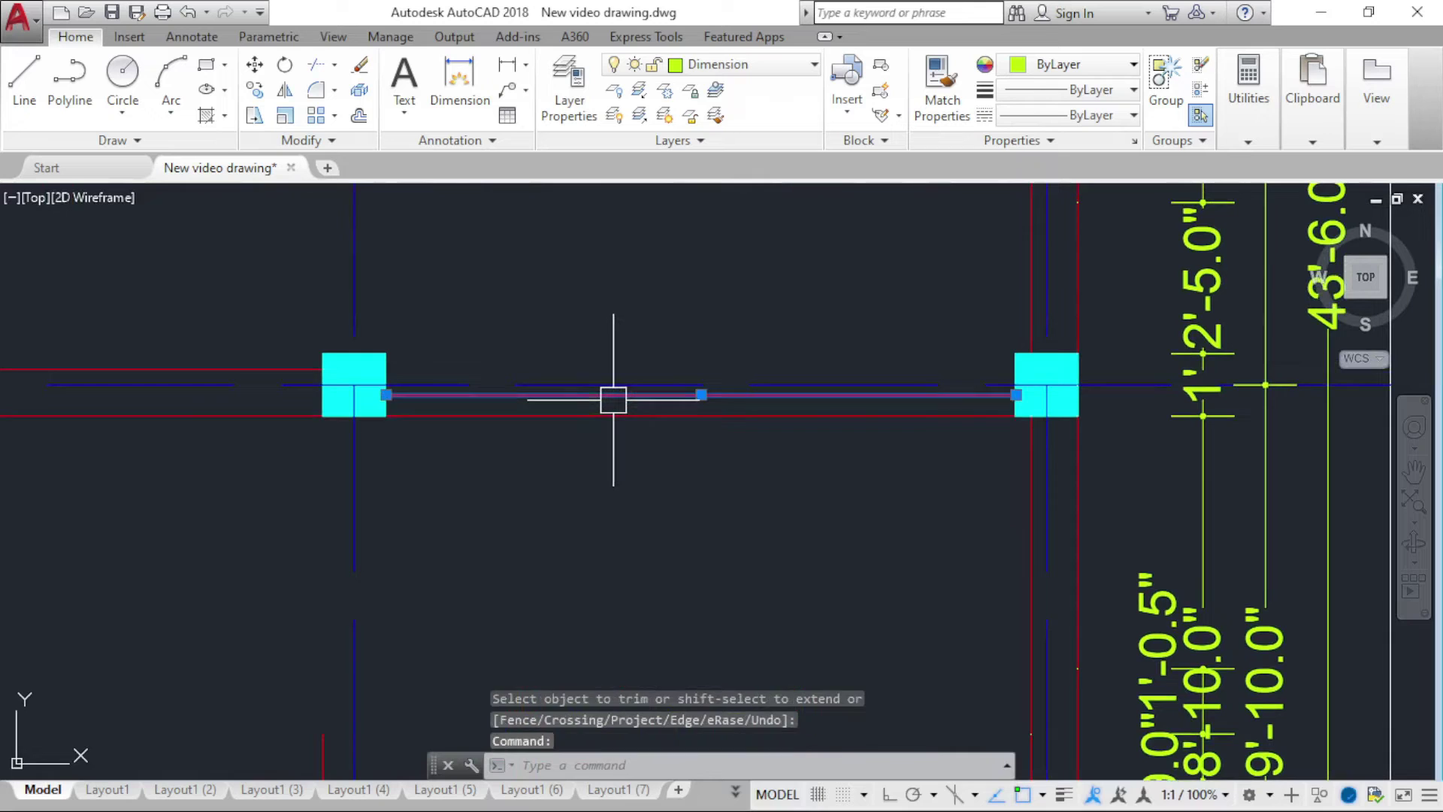
key(Delete)
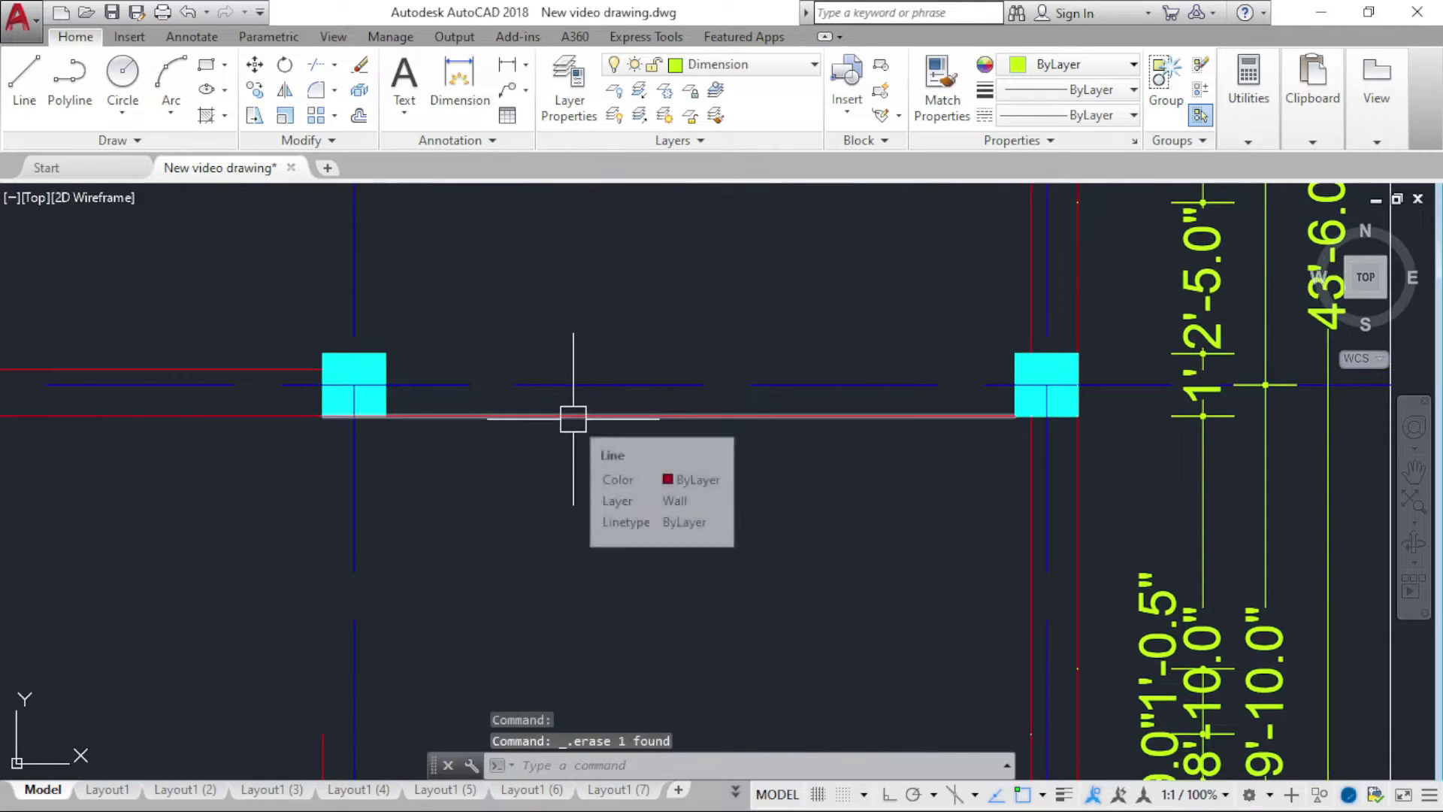
click(391, 418)
click(323, 416)
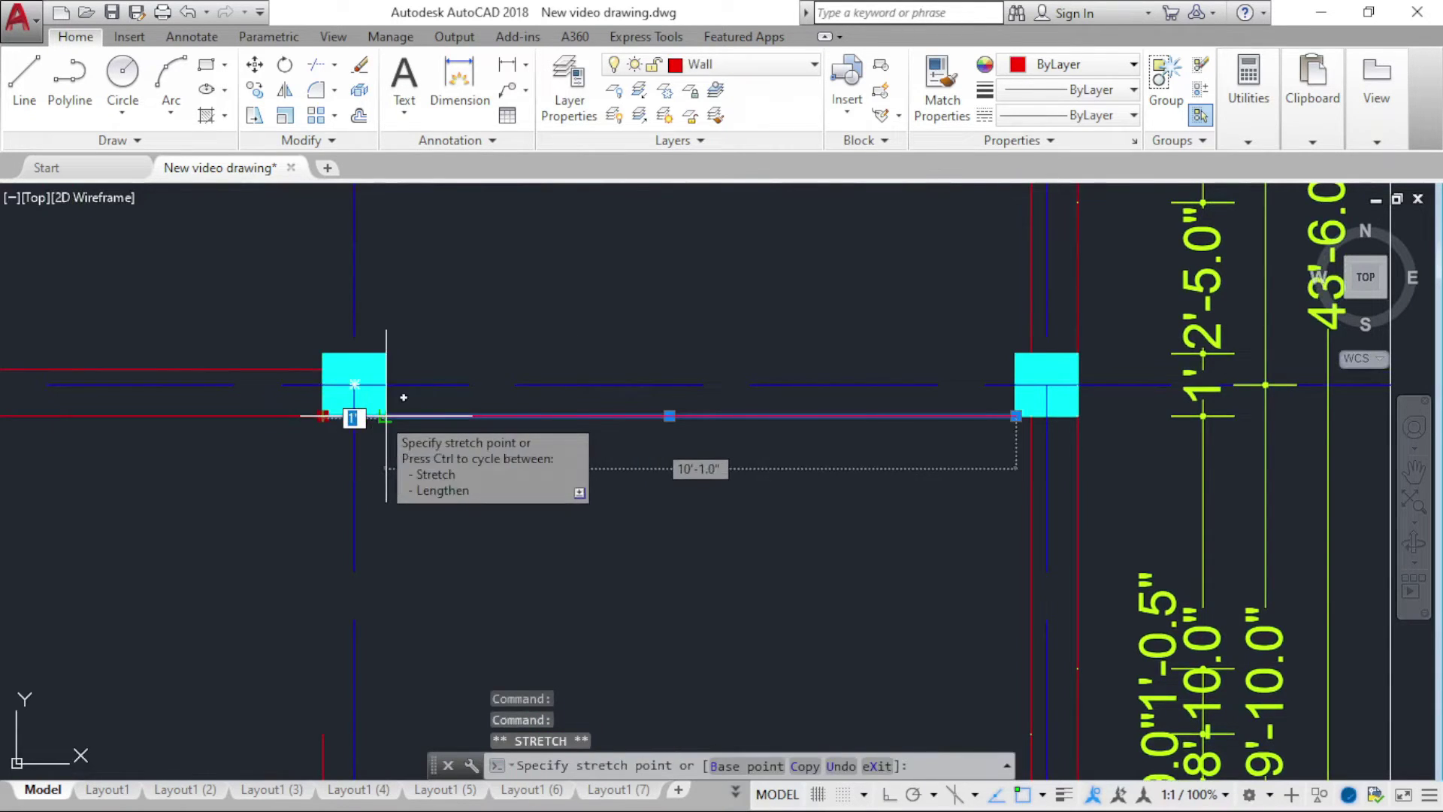
key(Escape)
Step: Offset the remaining wall line 9 inches and review the bay
key(Return)
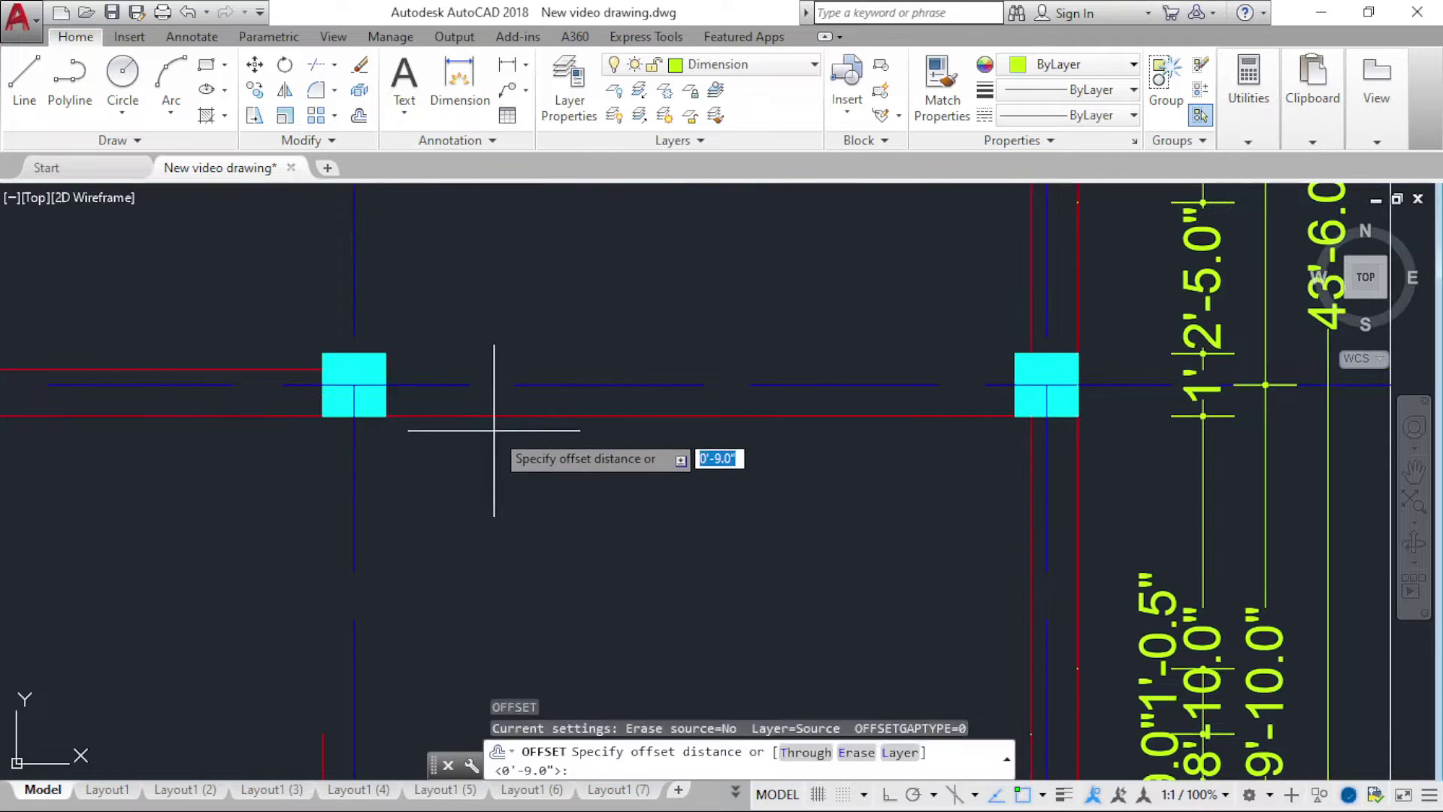
key(Return)
click(509, 413)
click(509, 355)
key(Escape)
scroll(579, 447, down, 10)
key(Escape)
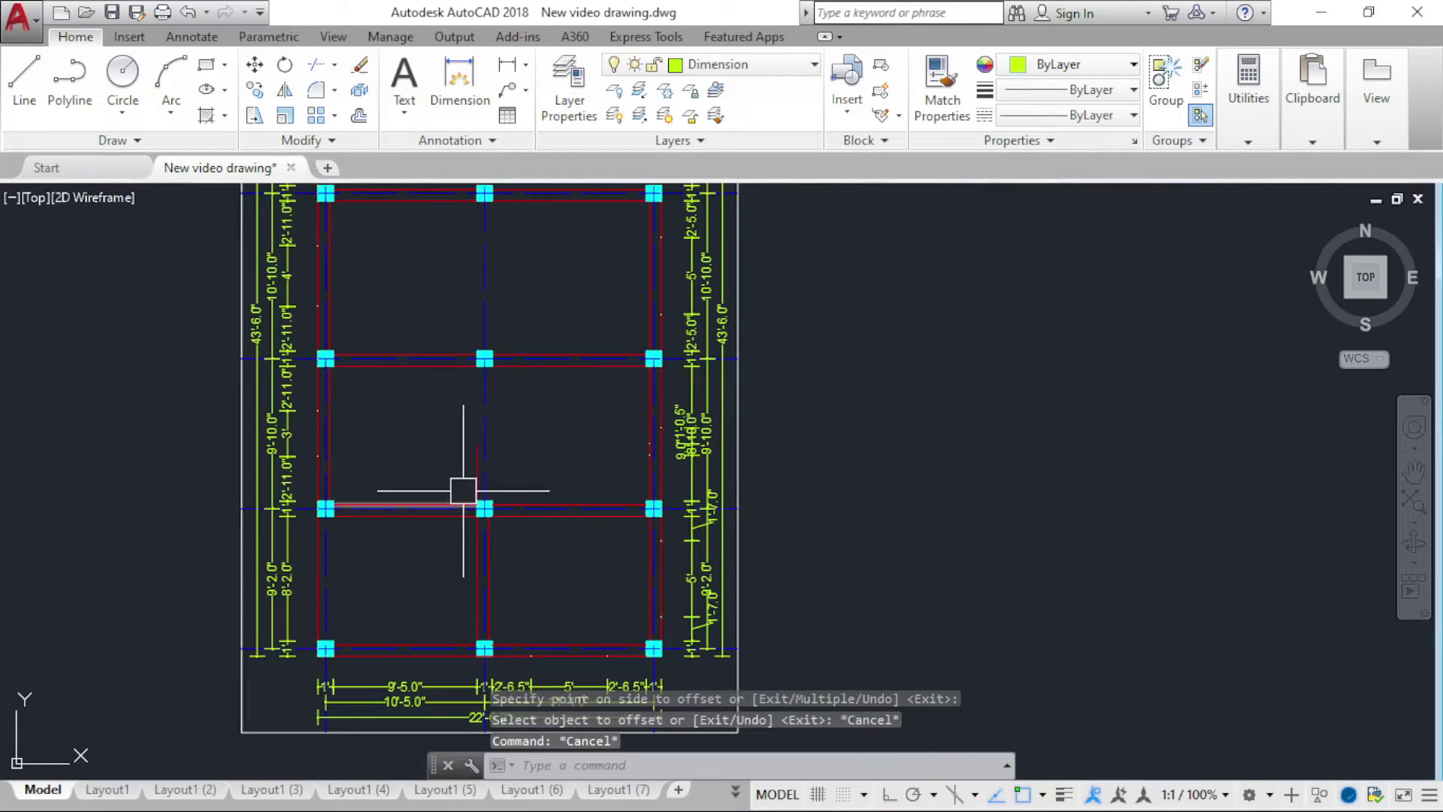
scroll(466, 485, up, 6)
scroll(504, 461, down, 3)
scroll(503, 461, down, 3)
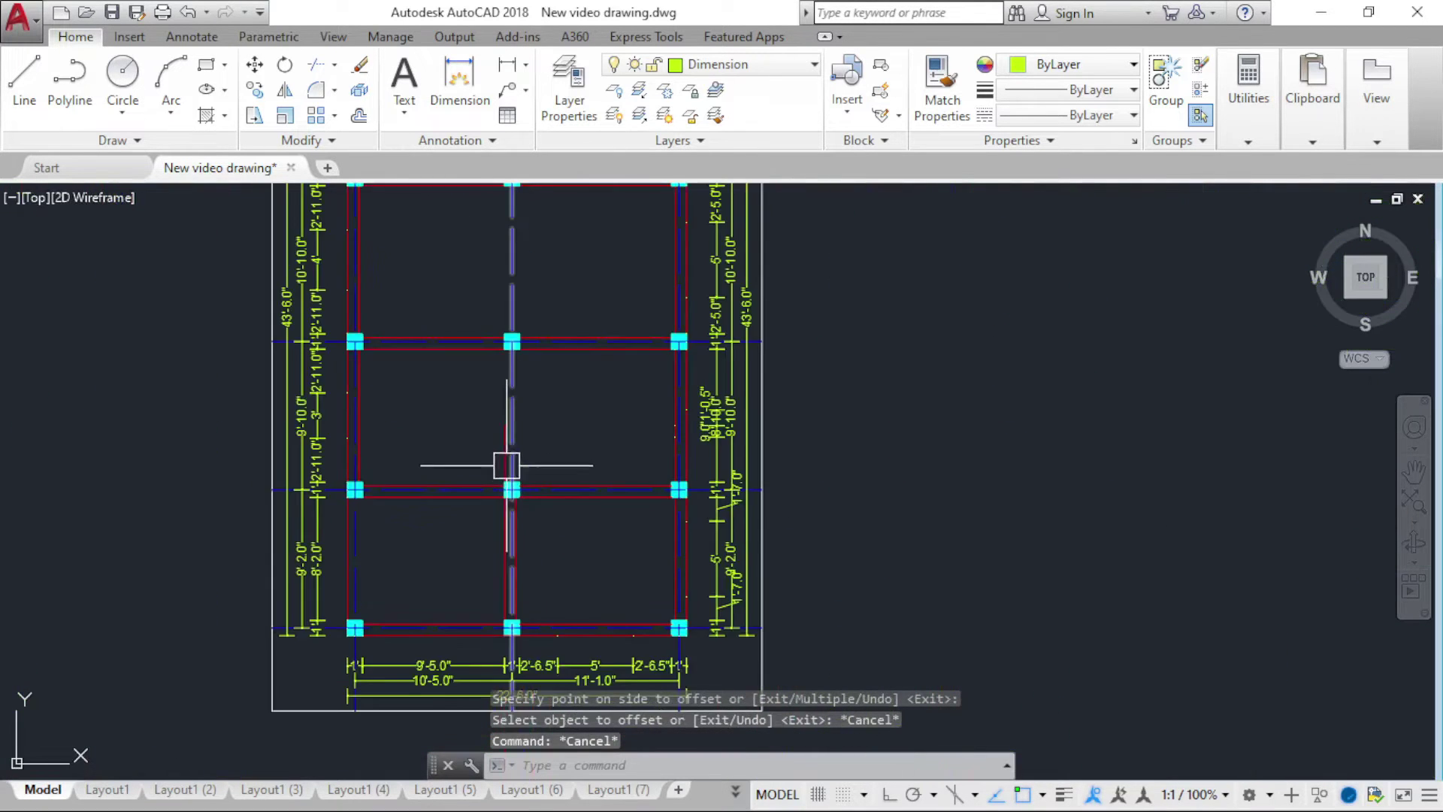
scroll(506, 468, up, 2)
scroll(500, 506, up, 2)
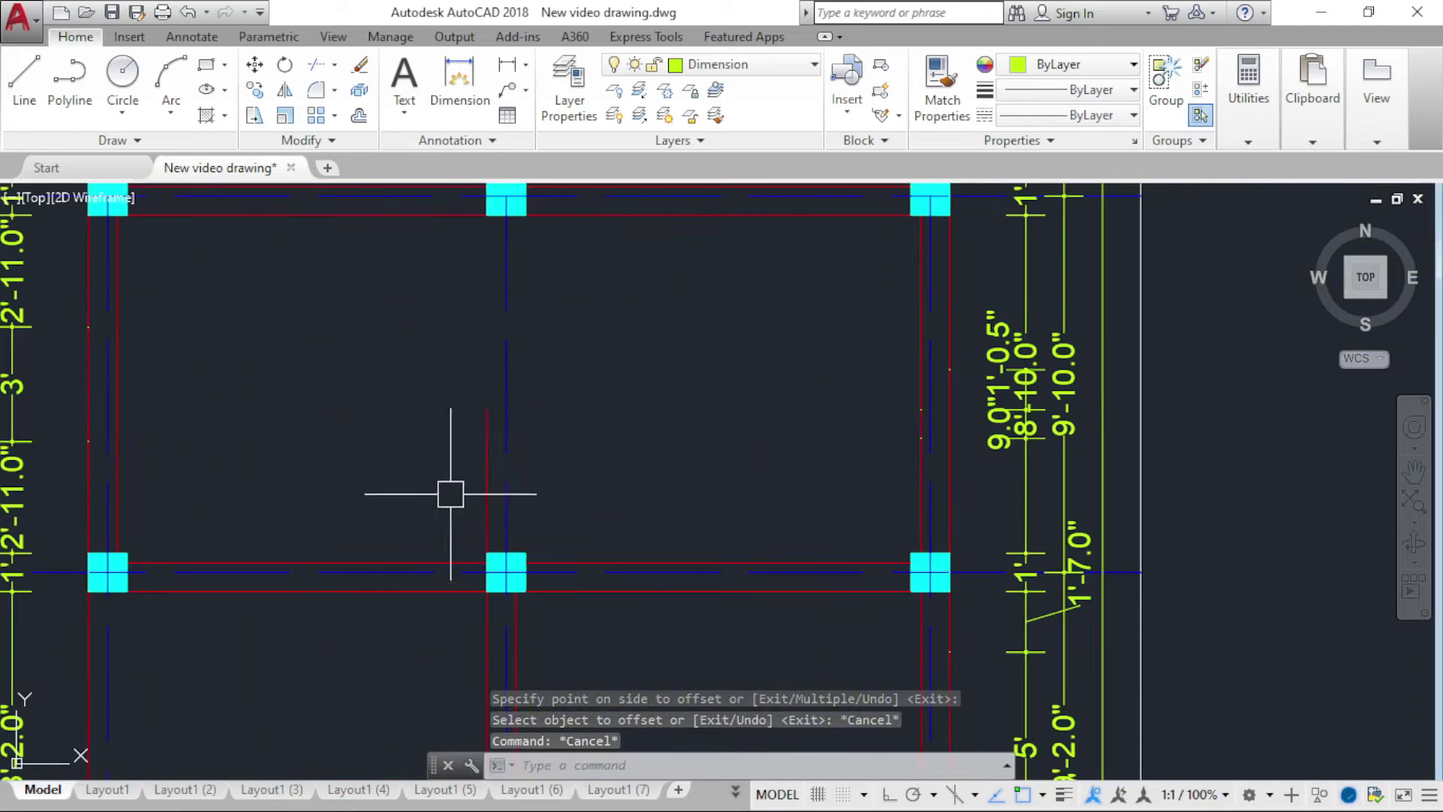
Step: Make Wall the current layer from the layer list
click(24, 98)
click(782, 66)
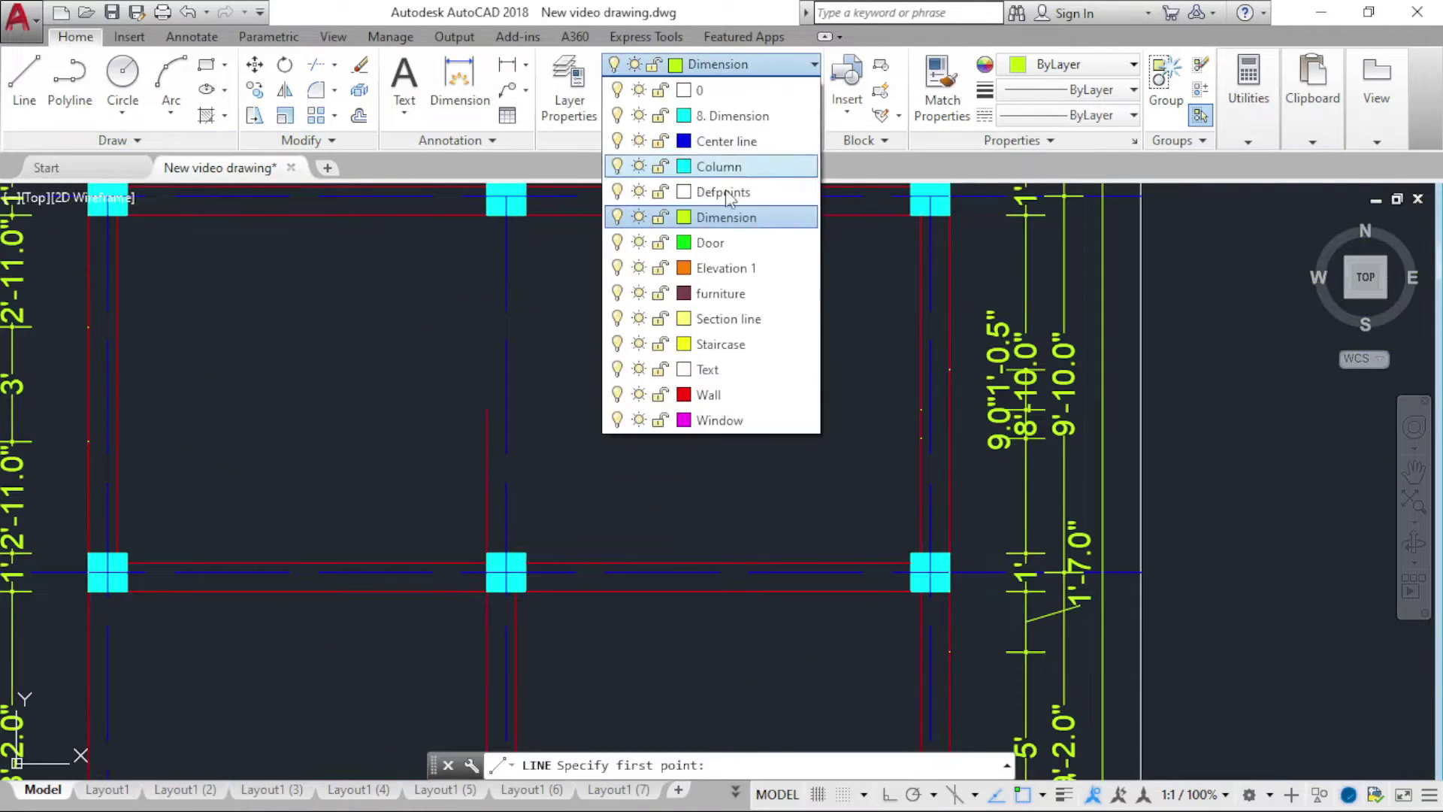
click(715, 395)
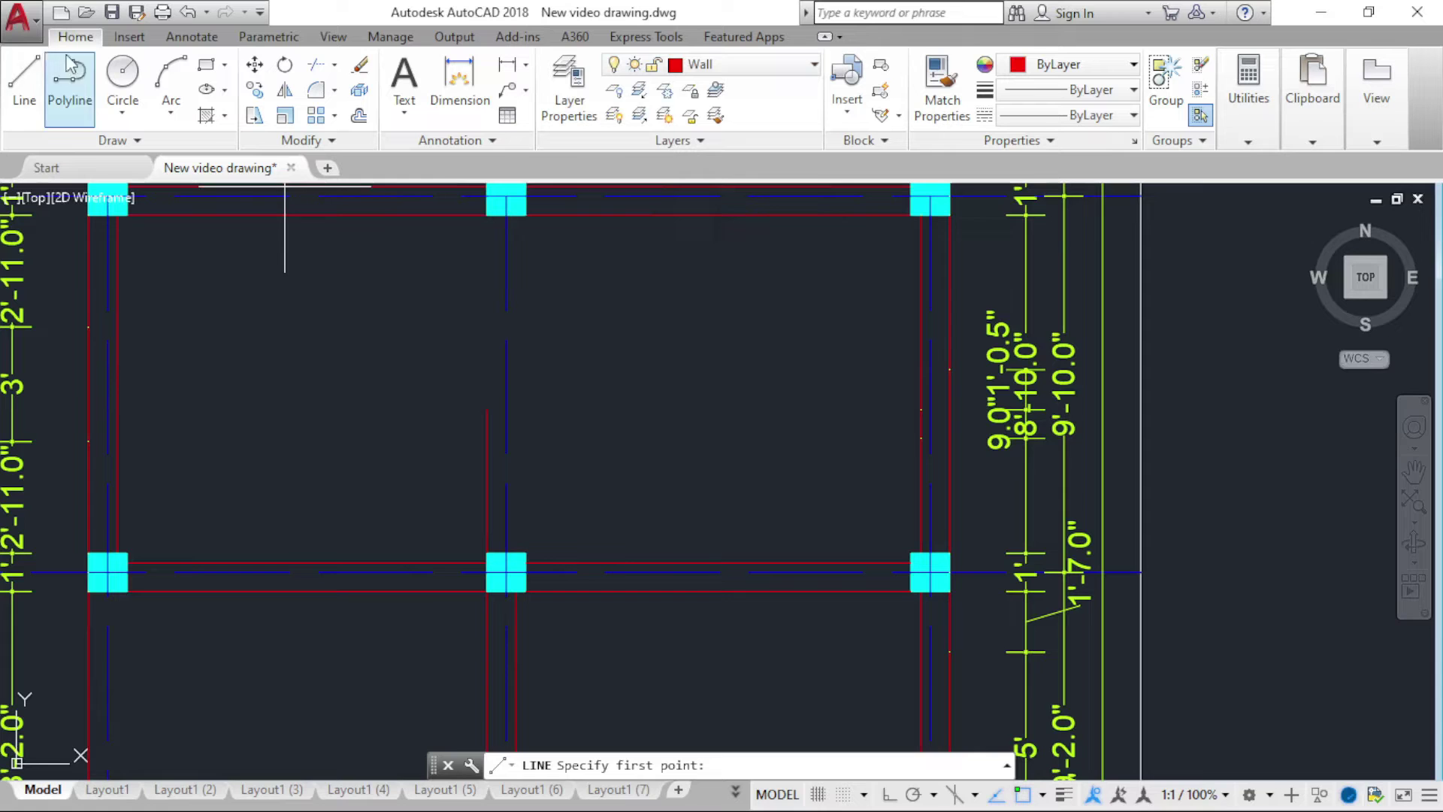
click(30, 86)
click(507, 573)
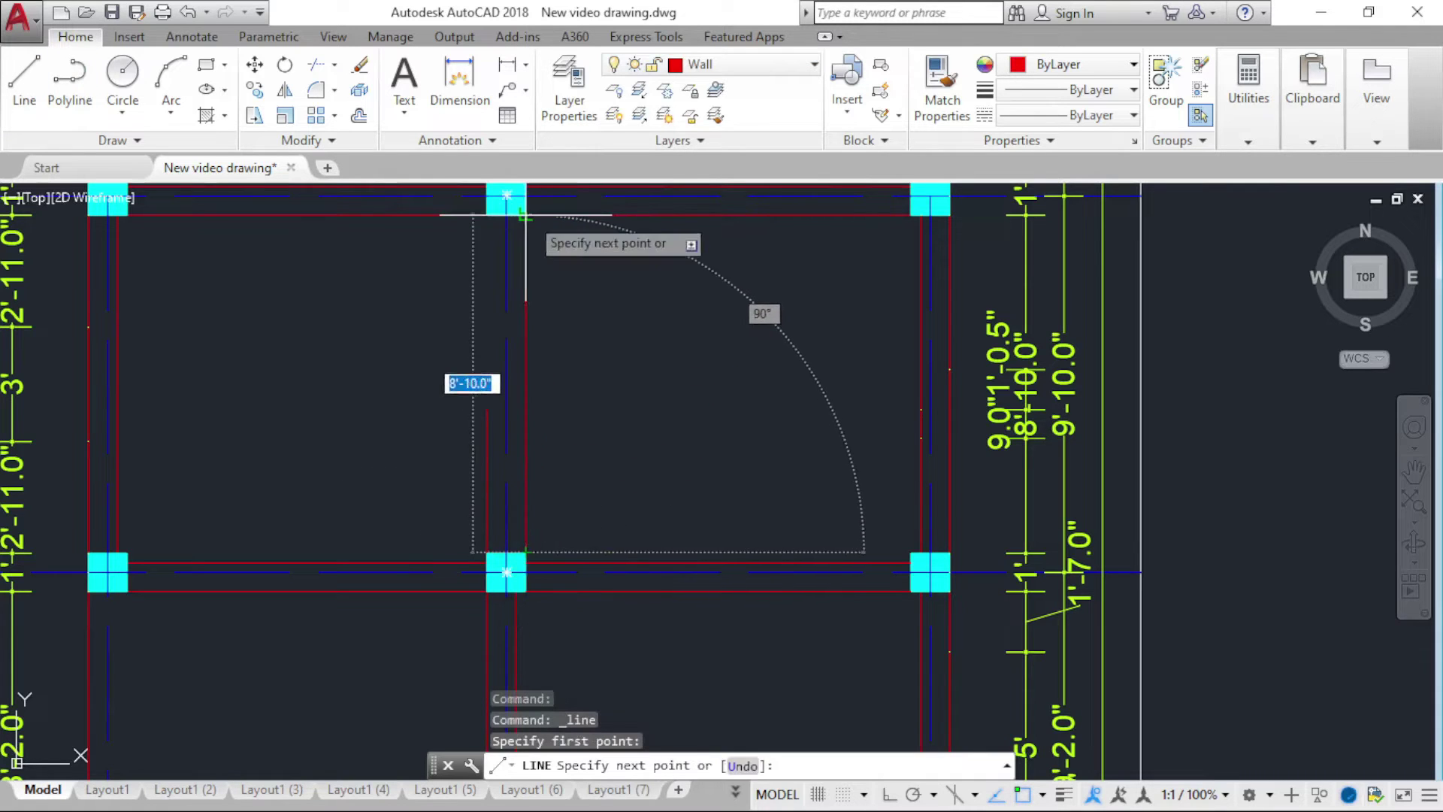
key(Escape)
Step: Delete the stray vertical wall line between the columns
click(488, 450)
click(488, 409)
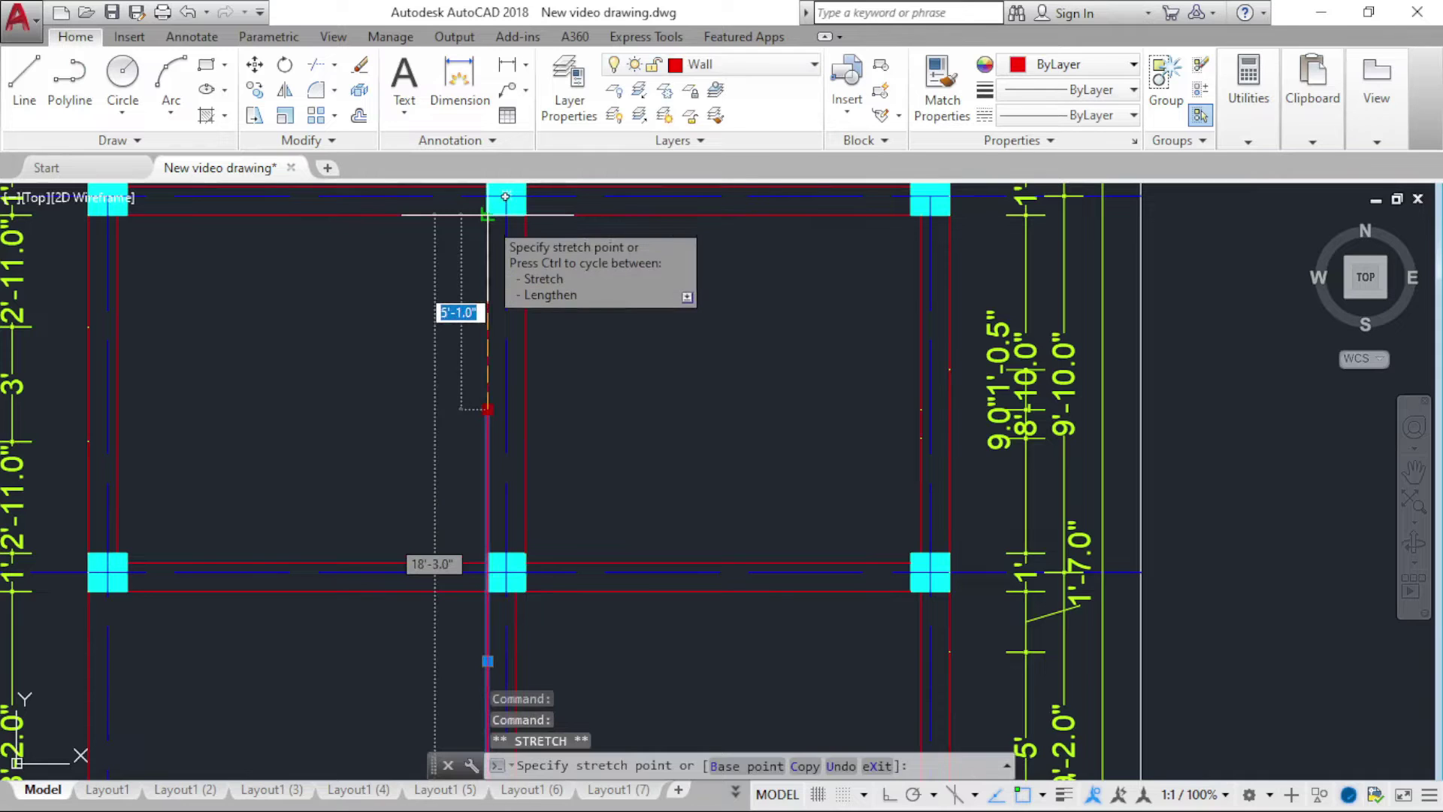
key(Escape)
click(525, 328)
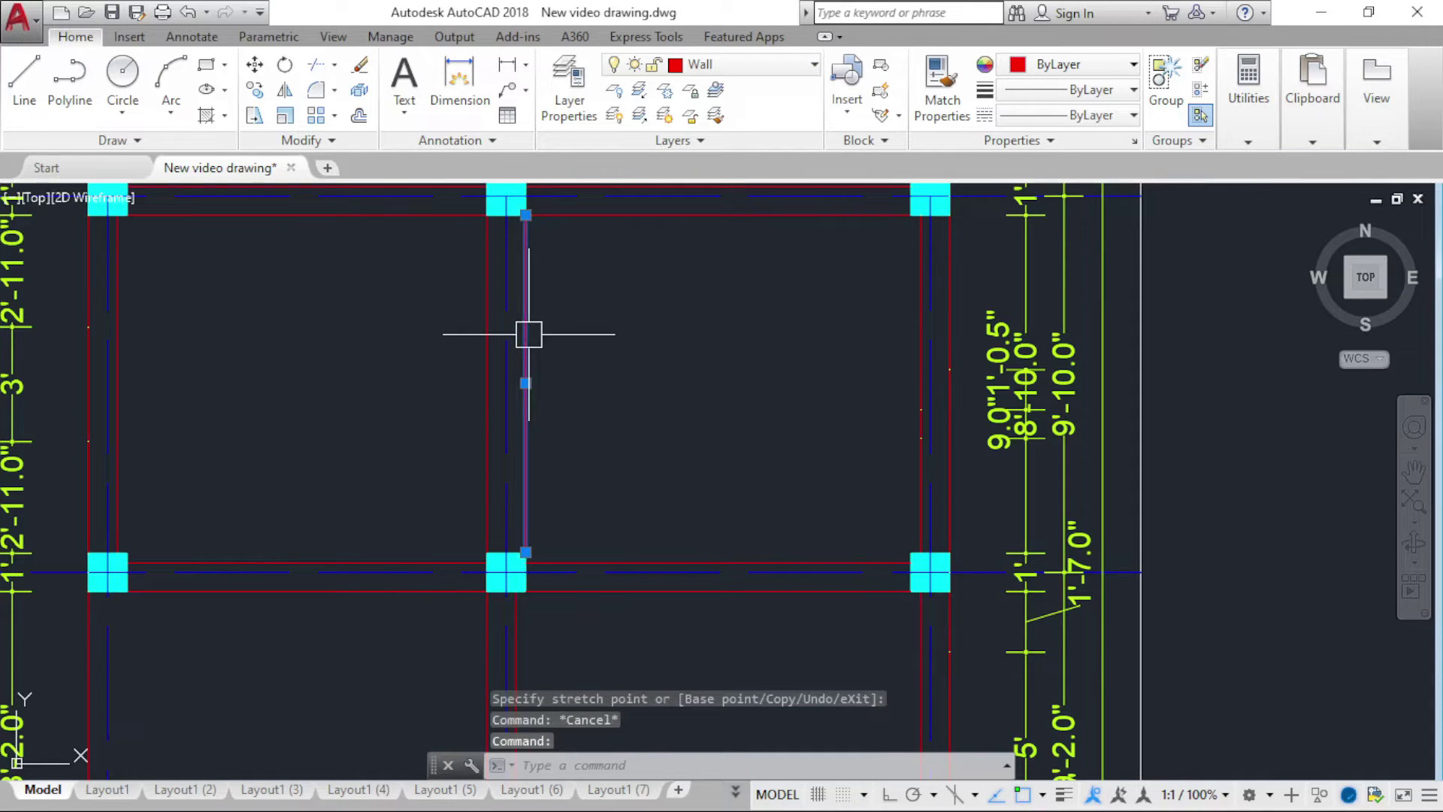
key(Delete)
text(O)
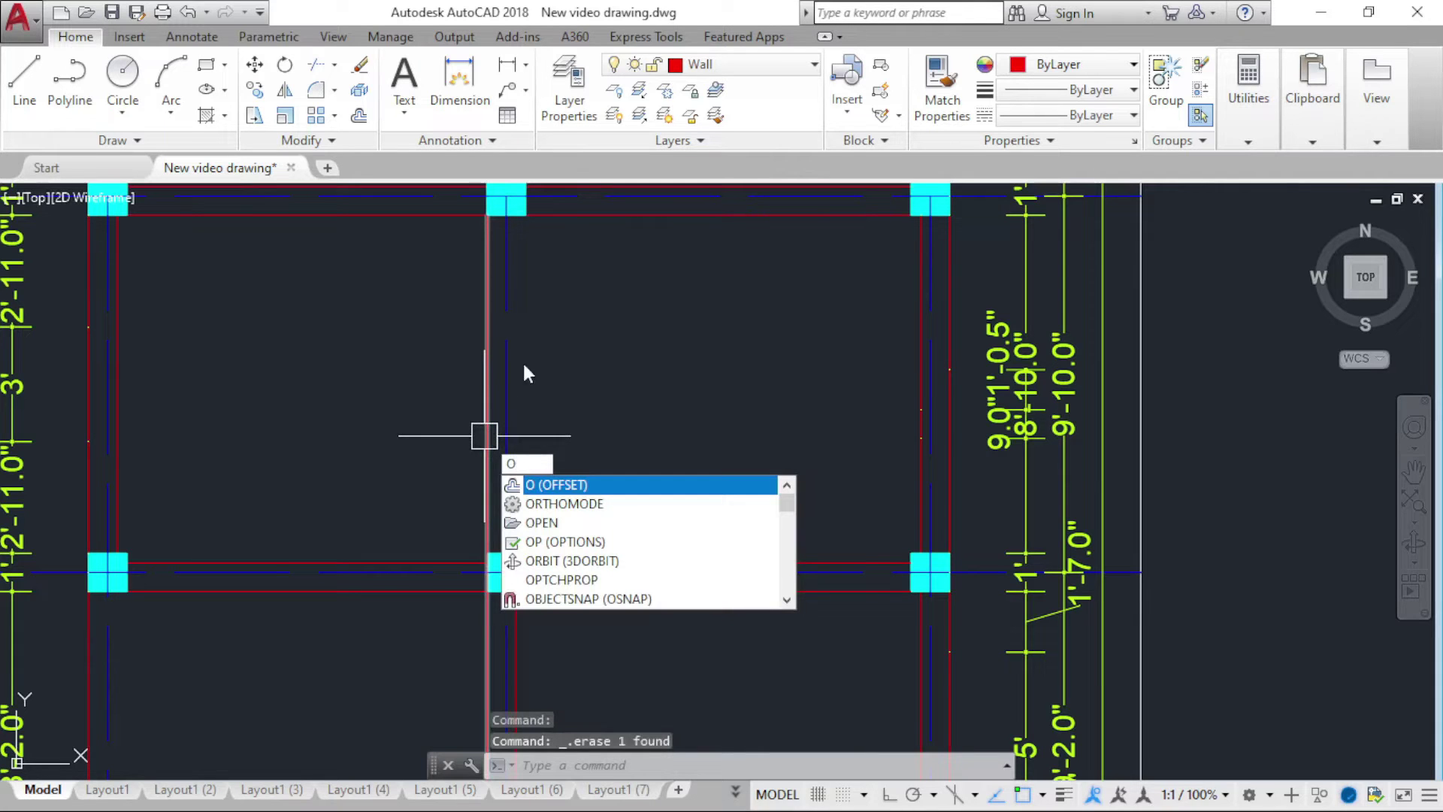
key(Escape)
key(Escape)
Step: Offset the centre vertical wall line 0'-9" to the right as the second wall face
scroll(505, 594, up, 2)
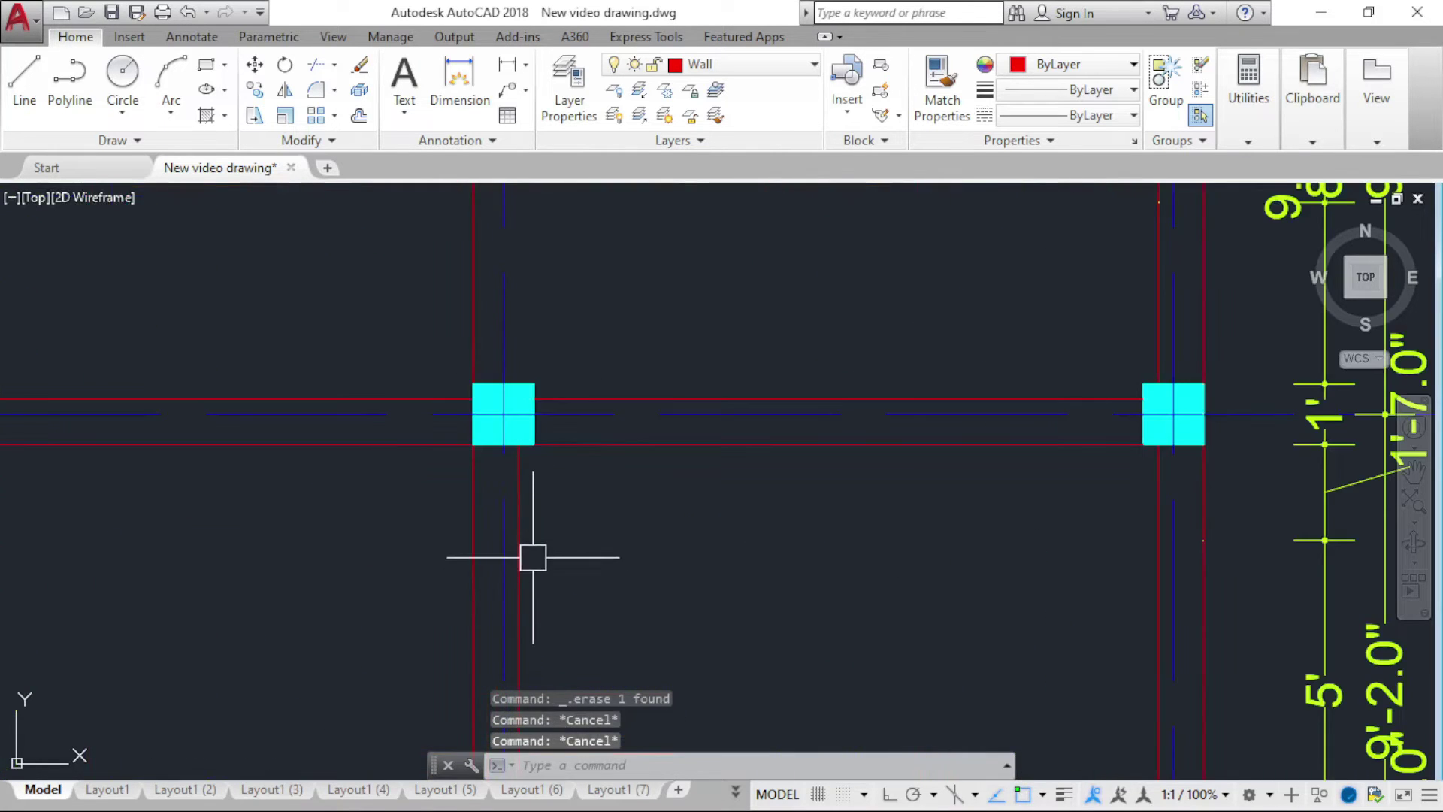
scroll(533, 557, down, 2)
middle_drag(506, 541, 533, 685)
scroll(498, 380, down, 4)
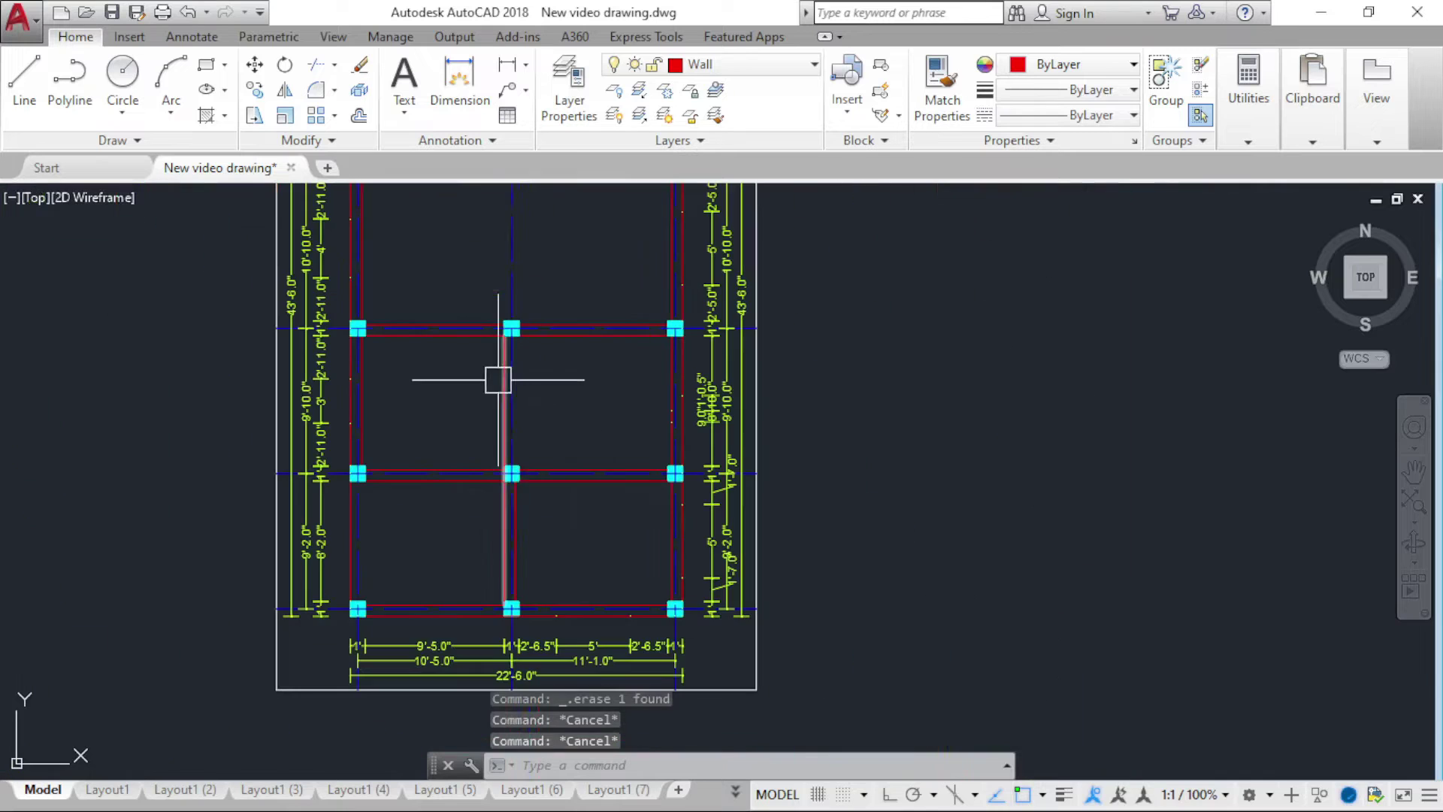
scroll(531, 456, up, 2)
middle_drag(516, 460, 551, 374)
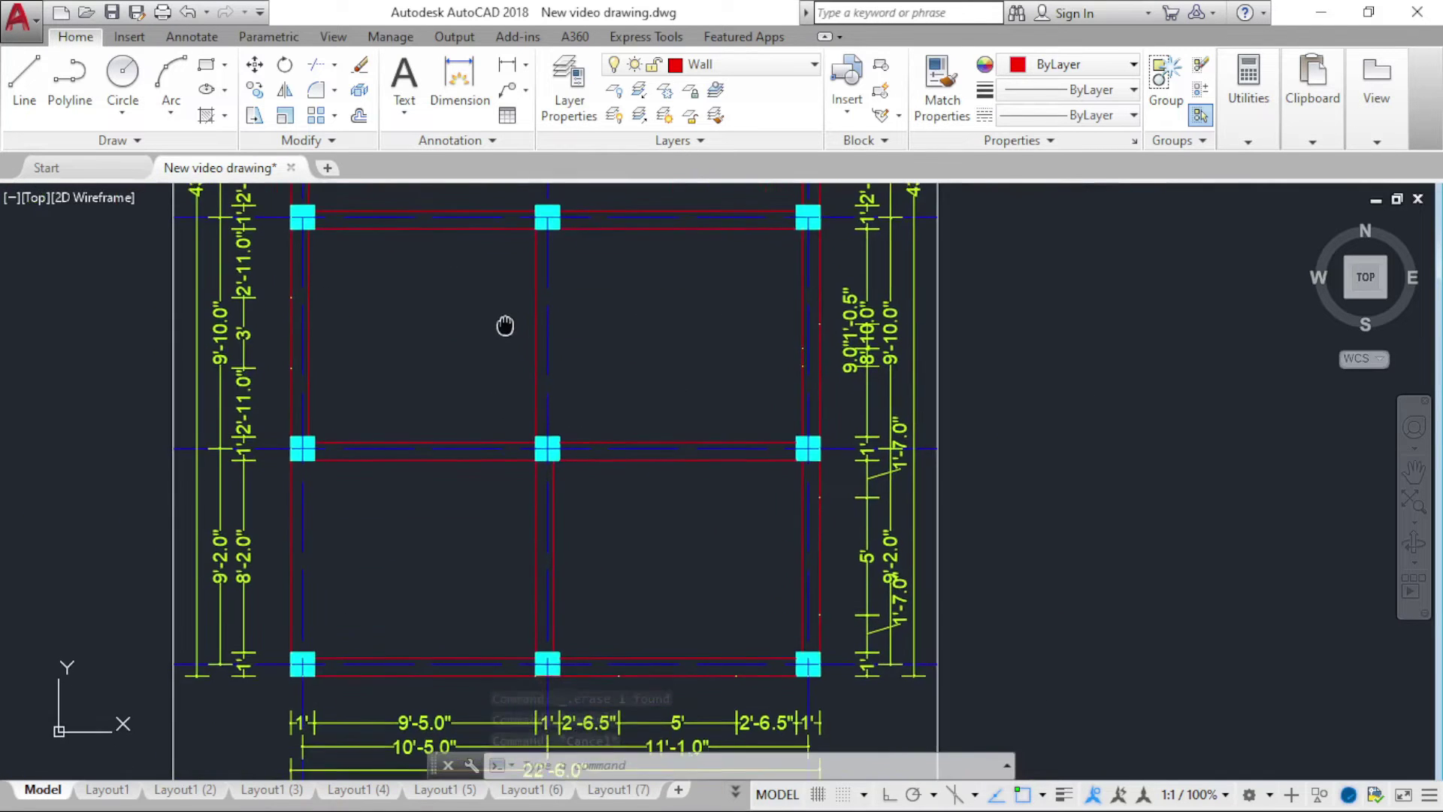
scroll(530, 397, up, 2)
scroll(530, 397, up, 2)
scroll(540, 390, down, 2)
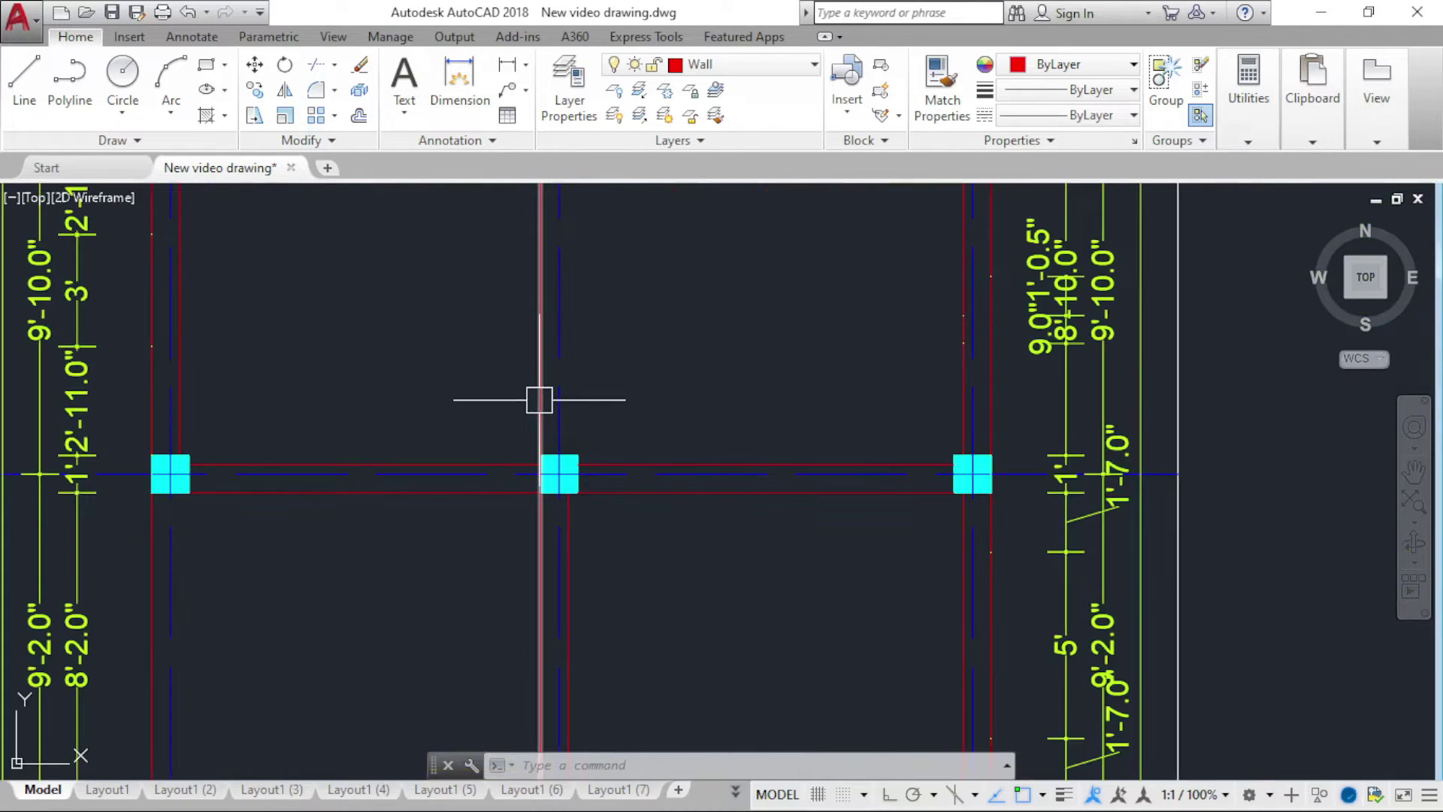
text(o)
key(Return)
key(Return)
click(541, 361)
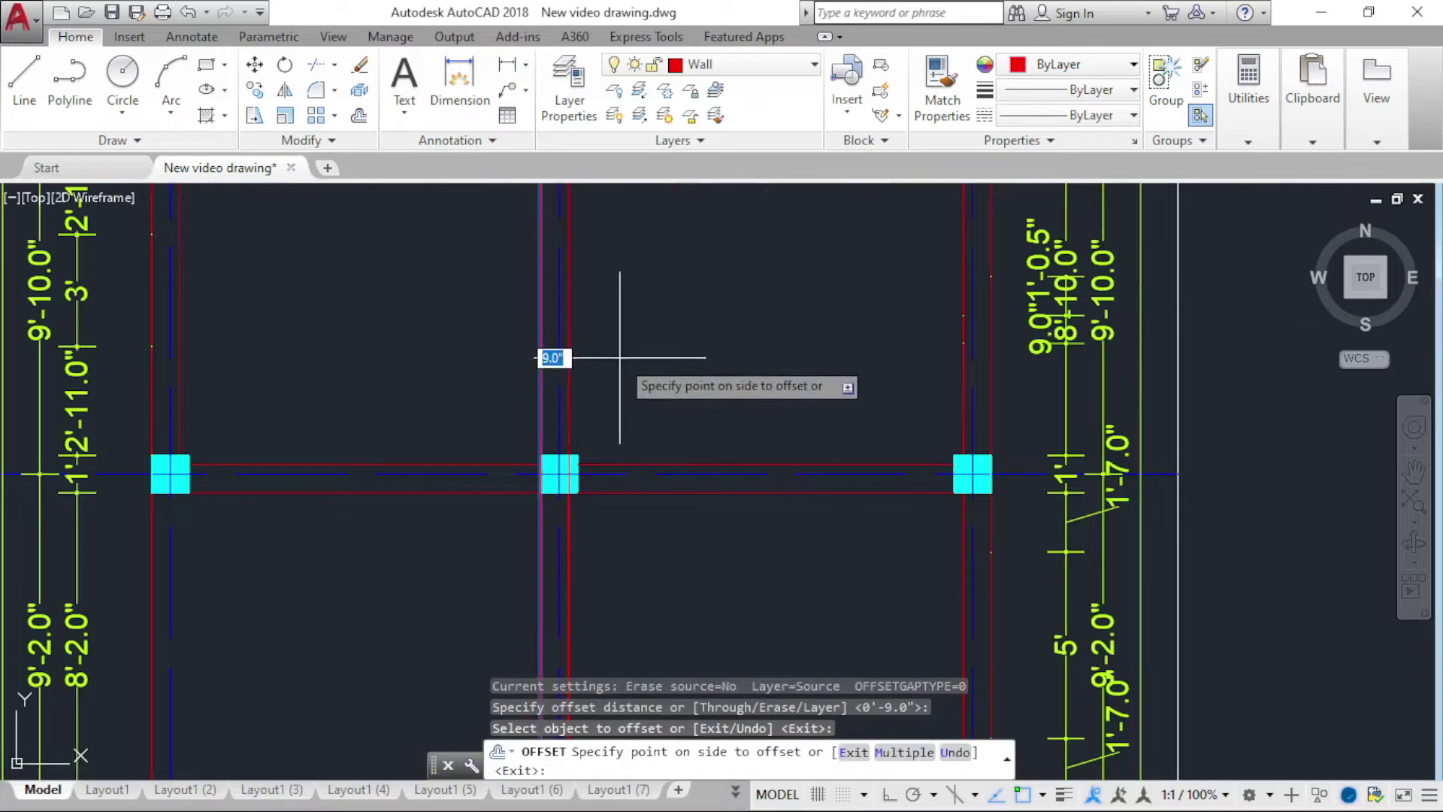
click(590, 448)
key(Escape)
Step: Try stretching the new wall line's end, then reselect the centre vertical wall line
scroll(579, 428, up, 2)
scroll(561, 468, down, 5)
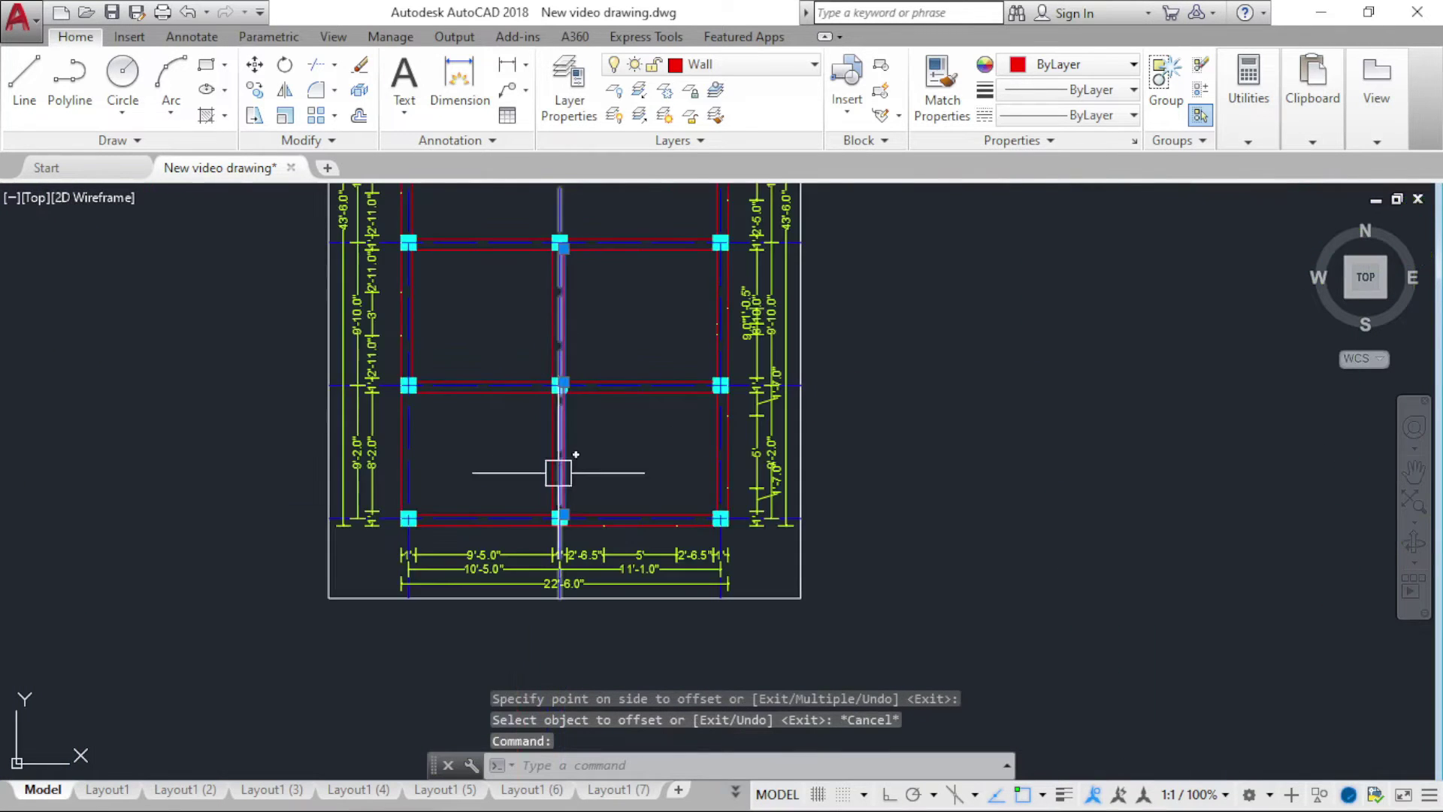
scroll(569, 537, up, 5)
click(559, 570)
scroll(549, 573, down, 5)
scroll(526, 354, up, 5)
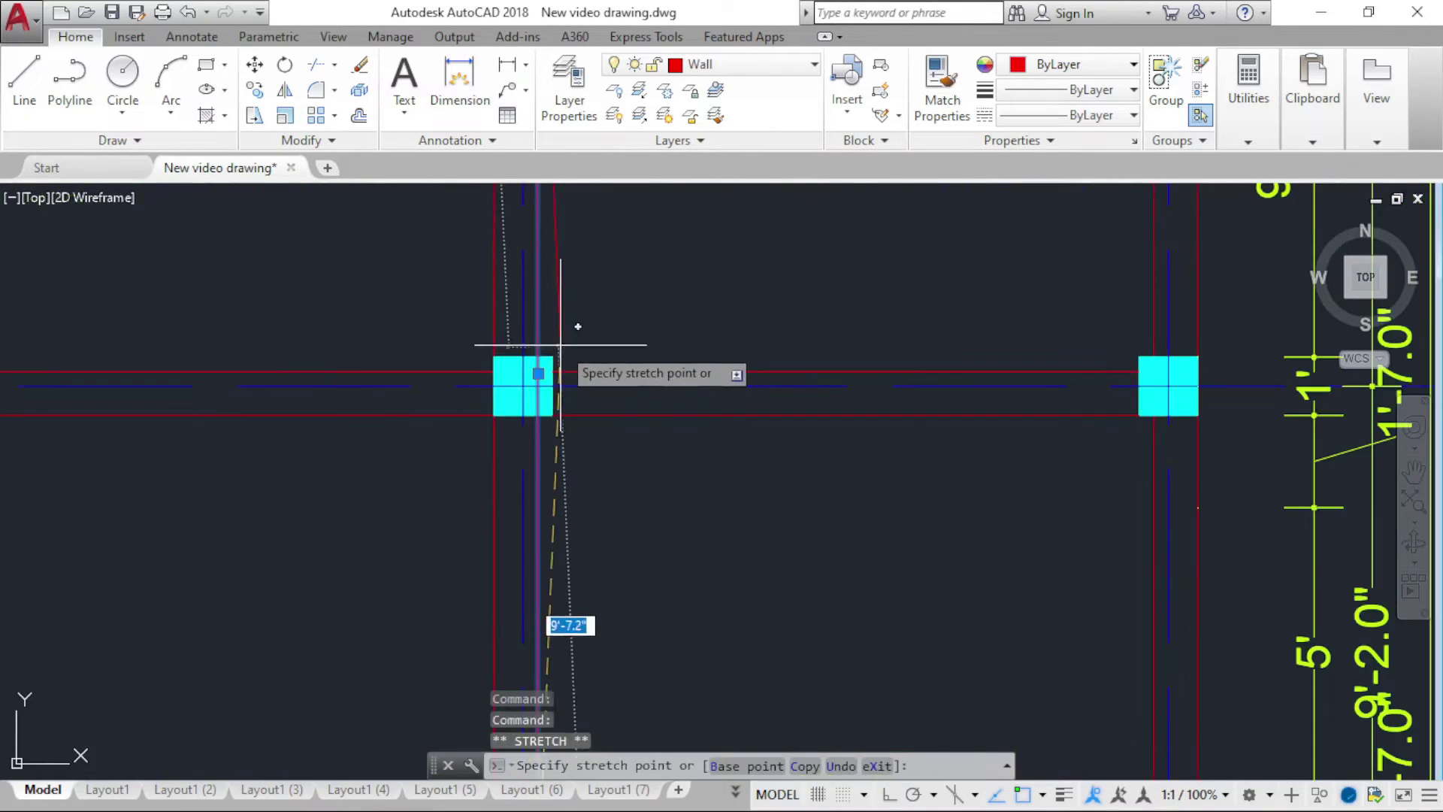
scroll(536, 359, up, 4)
scroll(536, 359, down, 2)
key(Escape)
key(Escape)
scroll(597, 474, down, 3)
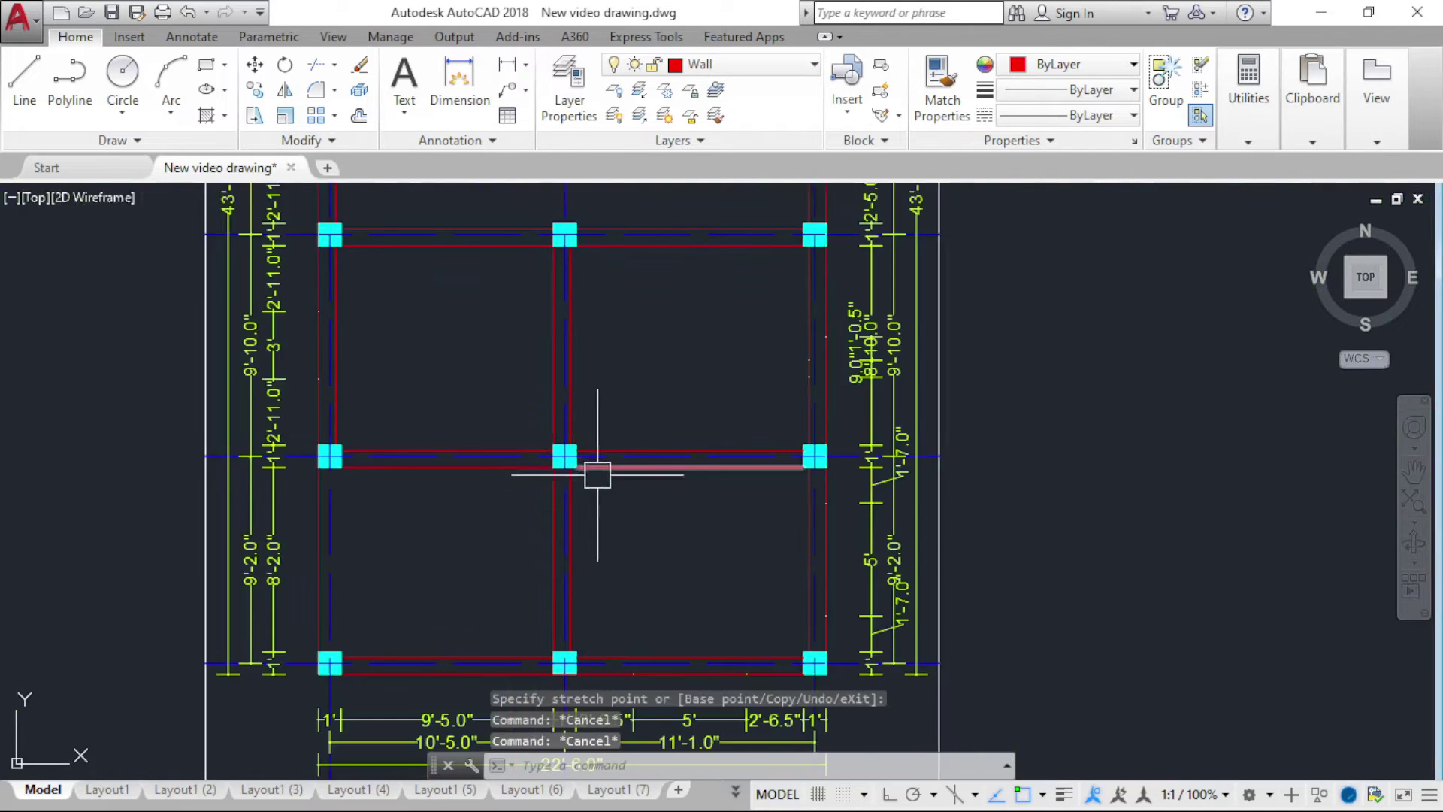
scroll(606, 467, down, 2)
mouse_move(605, 468)
middle_down()
mouse_move(616, 502)
mouse_move(684, 402)
middle_up()
click(588, 477)
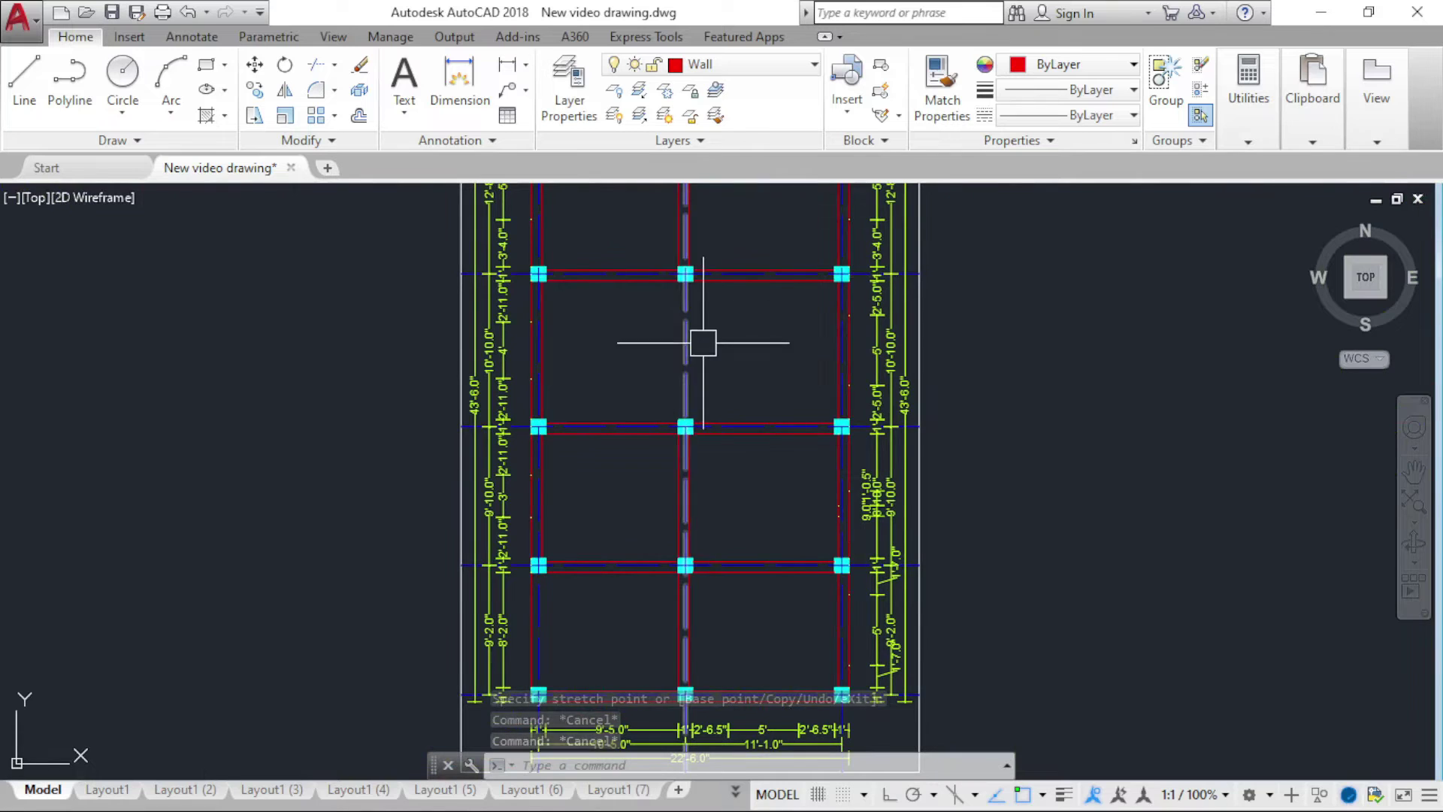
scroll(665, 353, down, 2)
scroll(629, 399, up, 1)
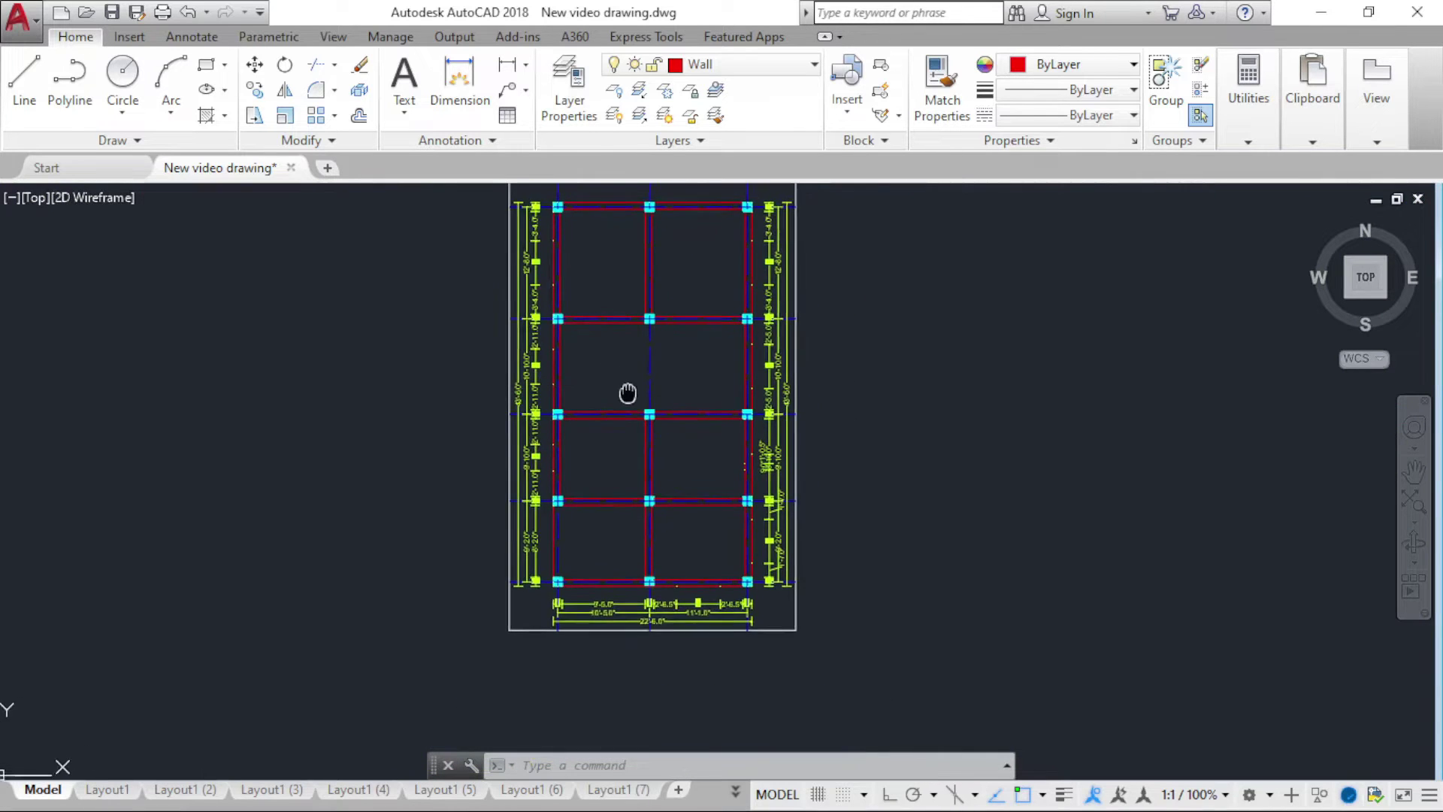
scroll(572, 488, up, 1)
scroll(547, 525, up, 4)
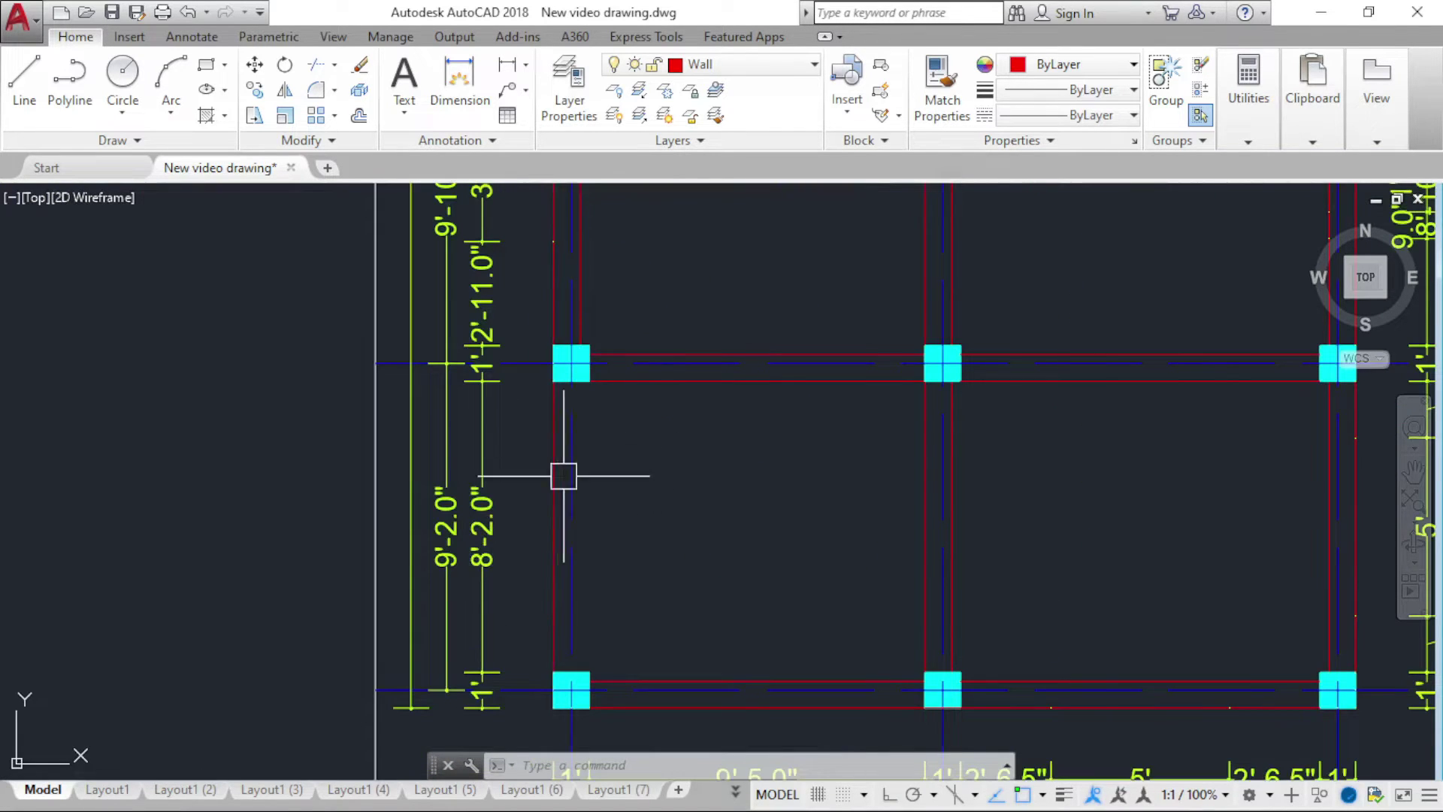
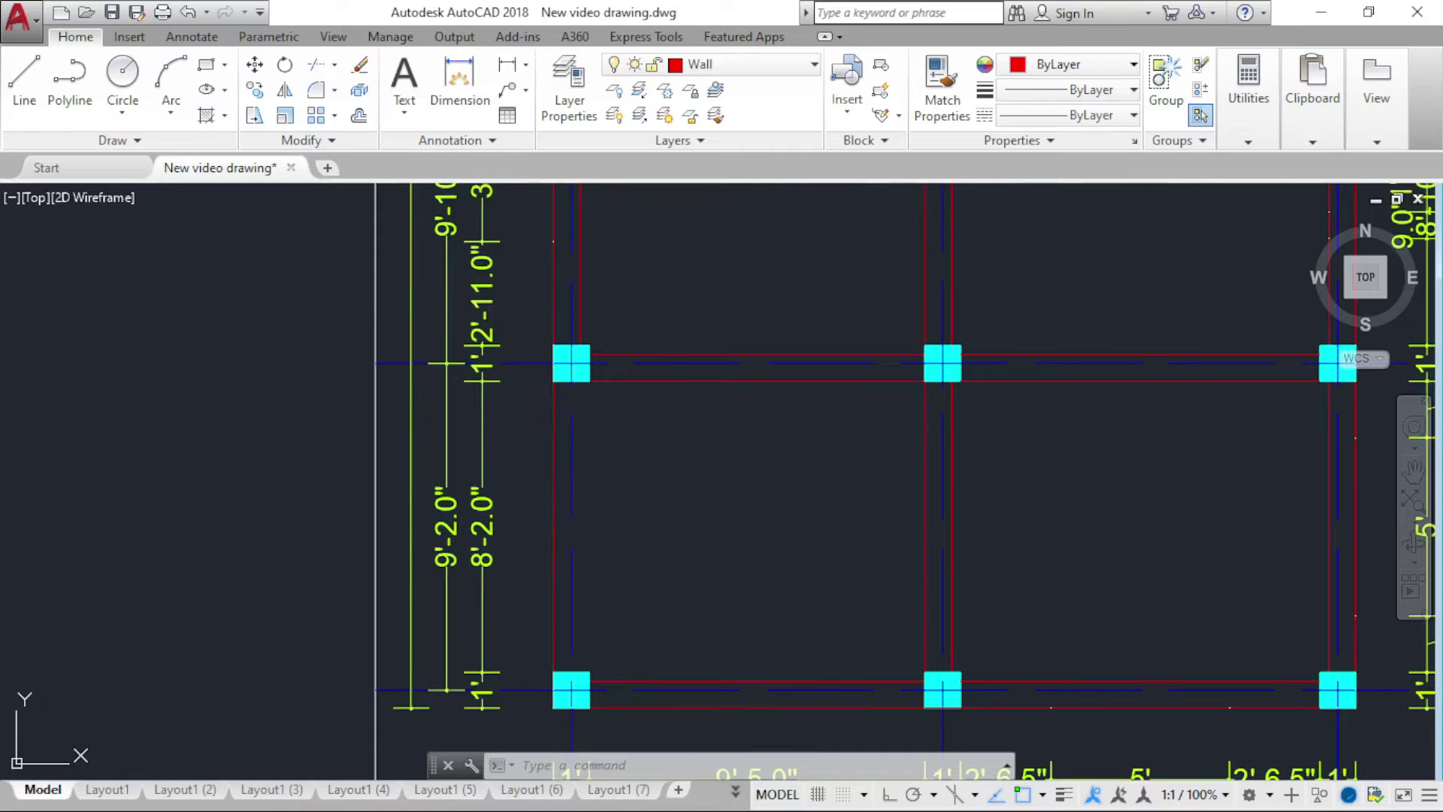
Step: Start an offset of the left vertical wall line, then cancel it
text(o)
key(Return)
key(Return)
click(553, 432)
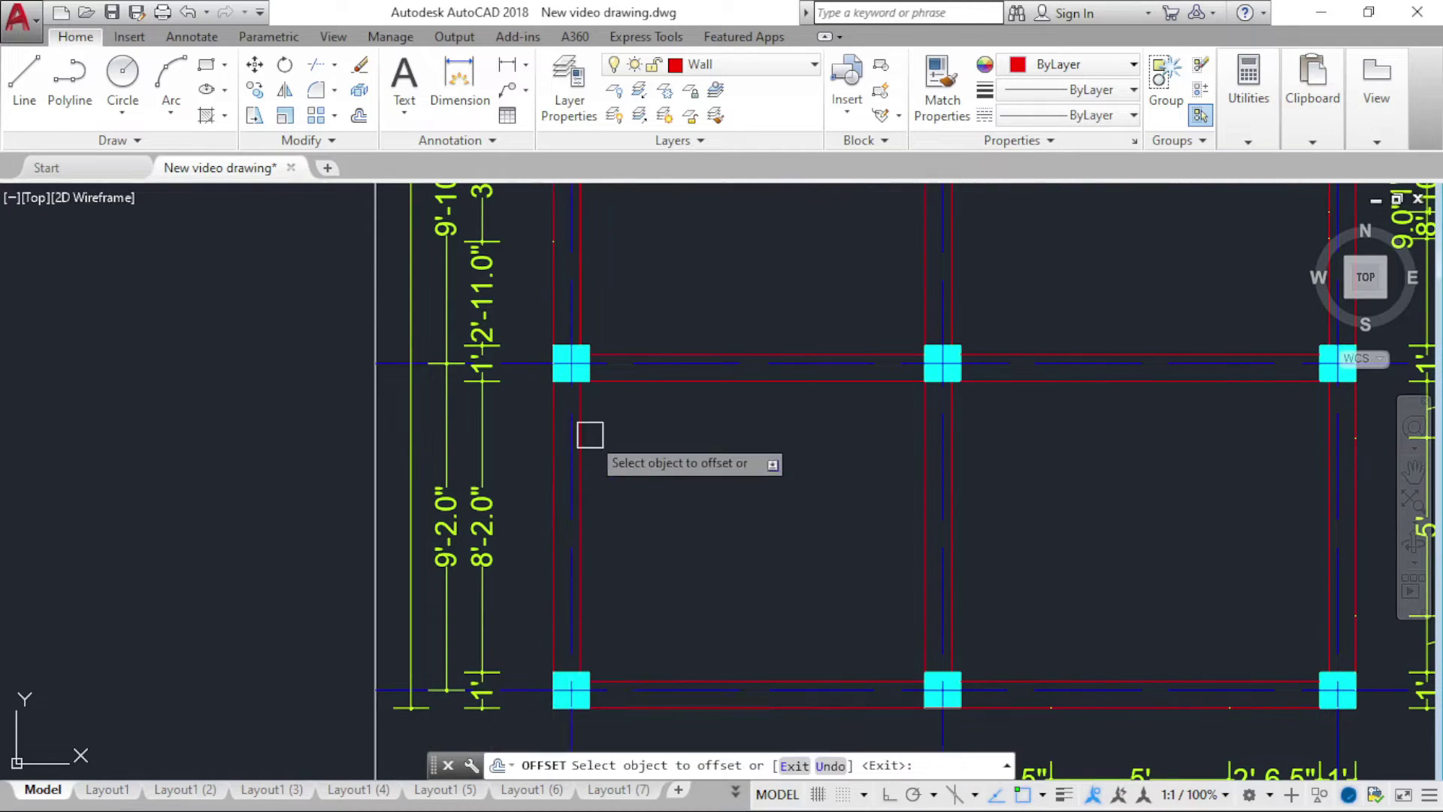
key(Escape)
Step: Zoom and pan the plan to frame the top-left column and left beam line
click(579, 506)
scroll(601, 612, down, 5)
scroll(608, 406, up, 2)
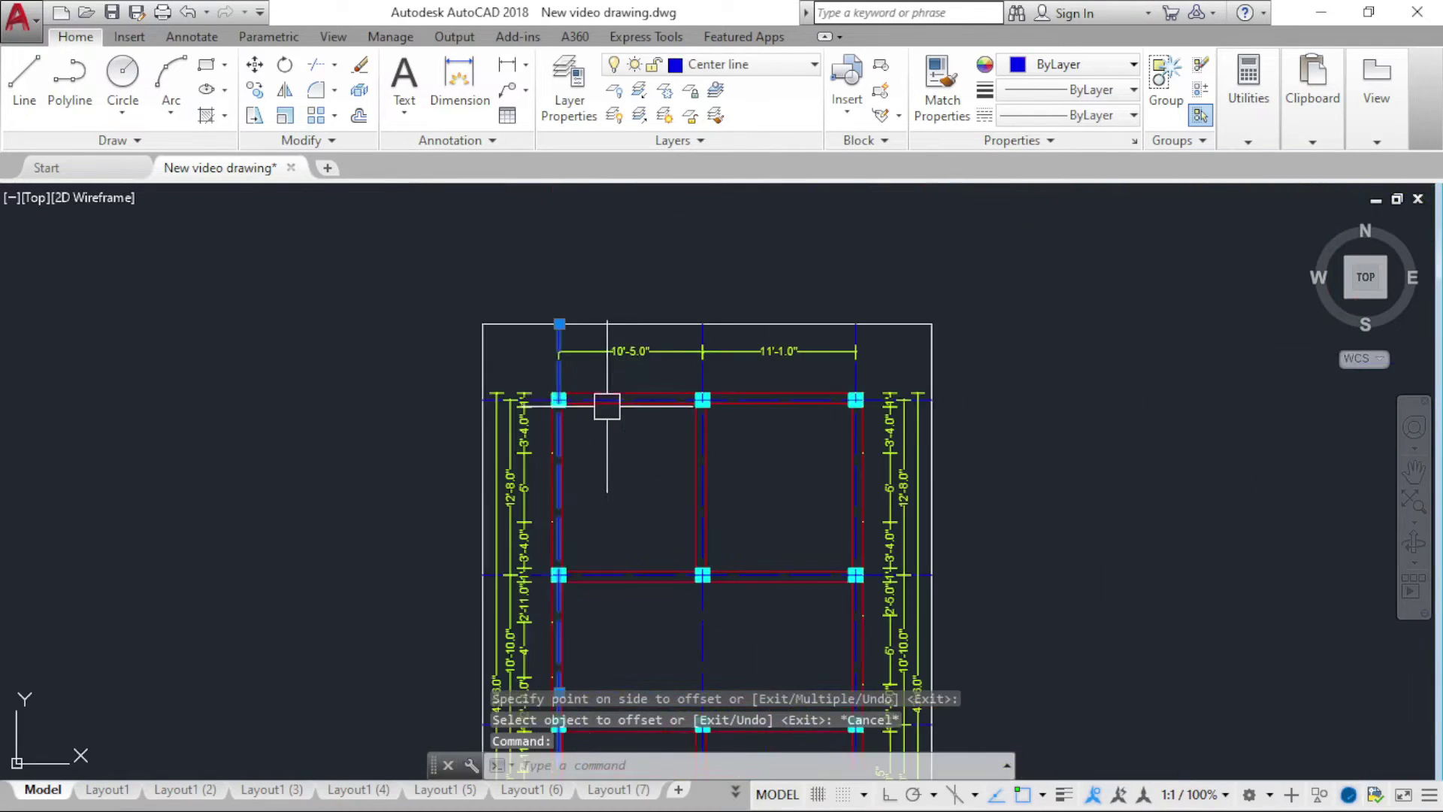
scroll(559, 325, up, 5)
scroll(580, 560, down, 5)
key(Escape)
middle_drag(581, 561, 610, 226)
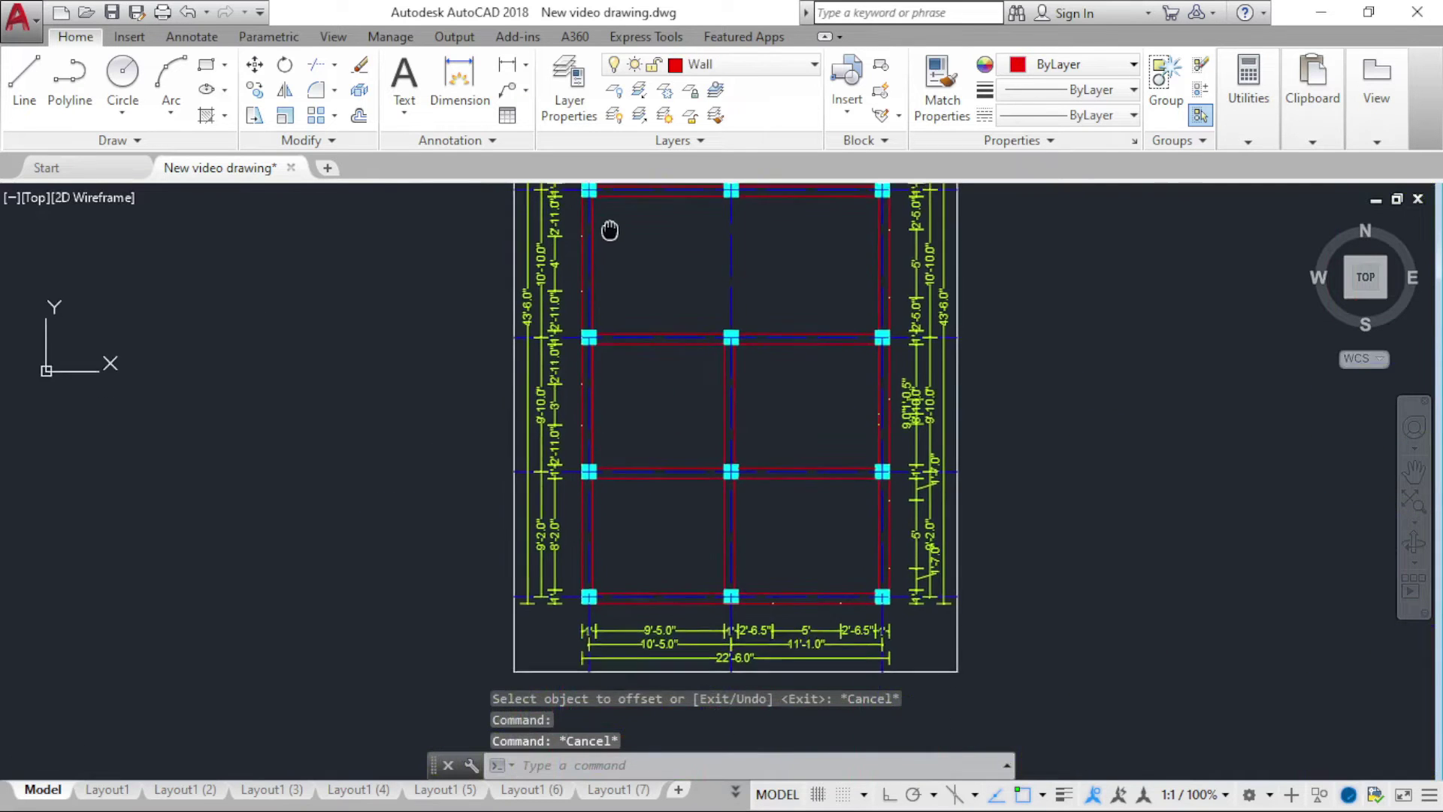
scroll(634, 537, up, 4)
key(Escape)
scroll(542, 579, down, 6)
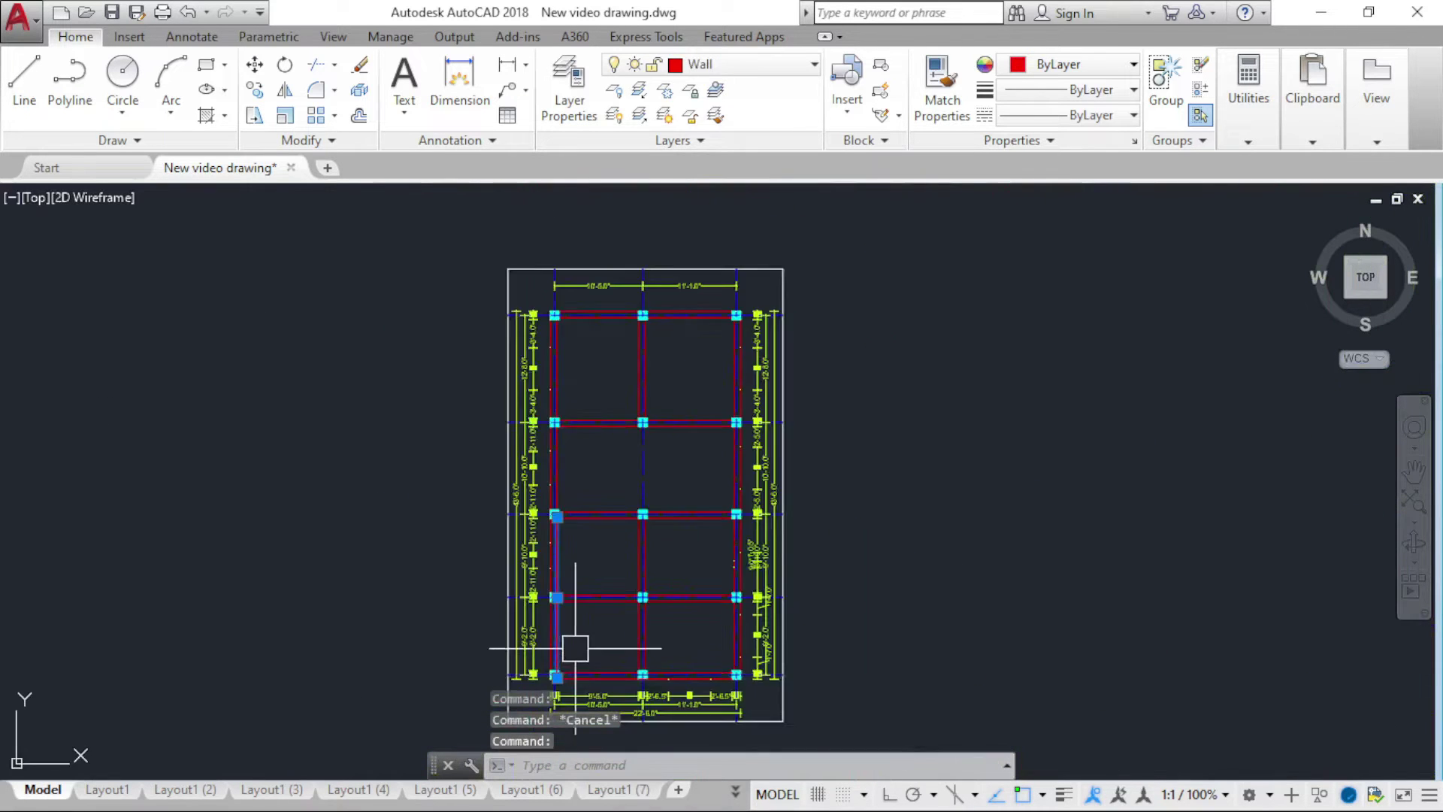
scroll(574, 522, up, 2)
scroll(574, 522, up, 4)
scroll(586, 232, down, 1)
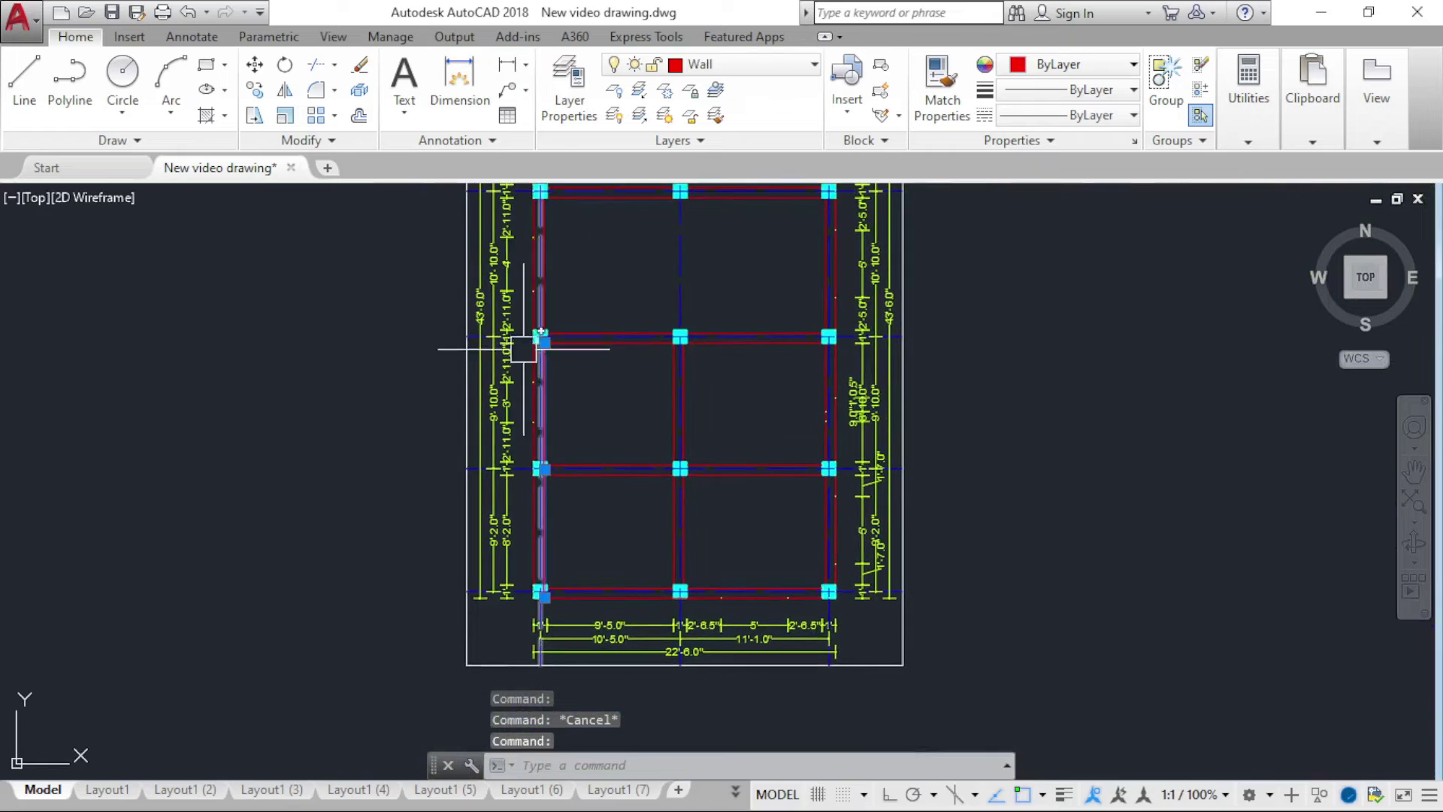
scroll(574, 317, up, 4)
Step: Abandon the left beam line stretch and recentre the view on the column grid
click(560, 313)
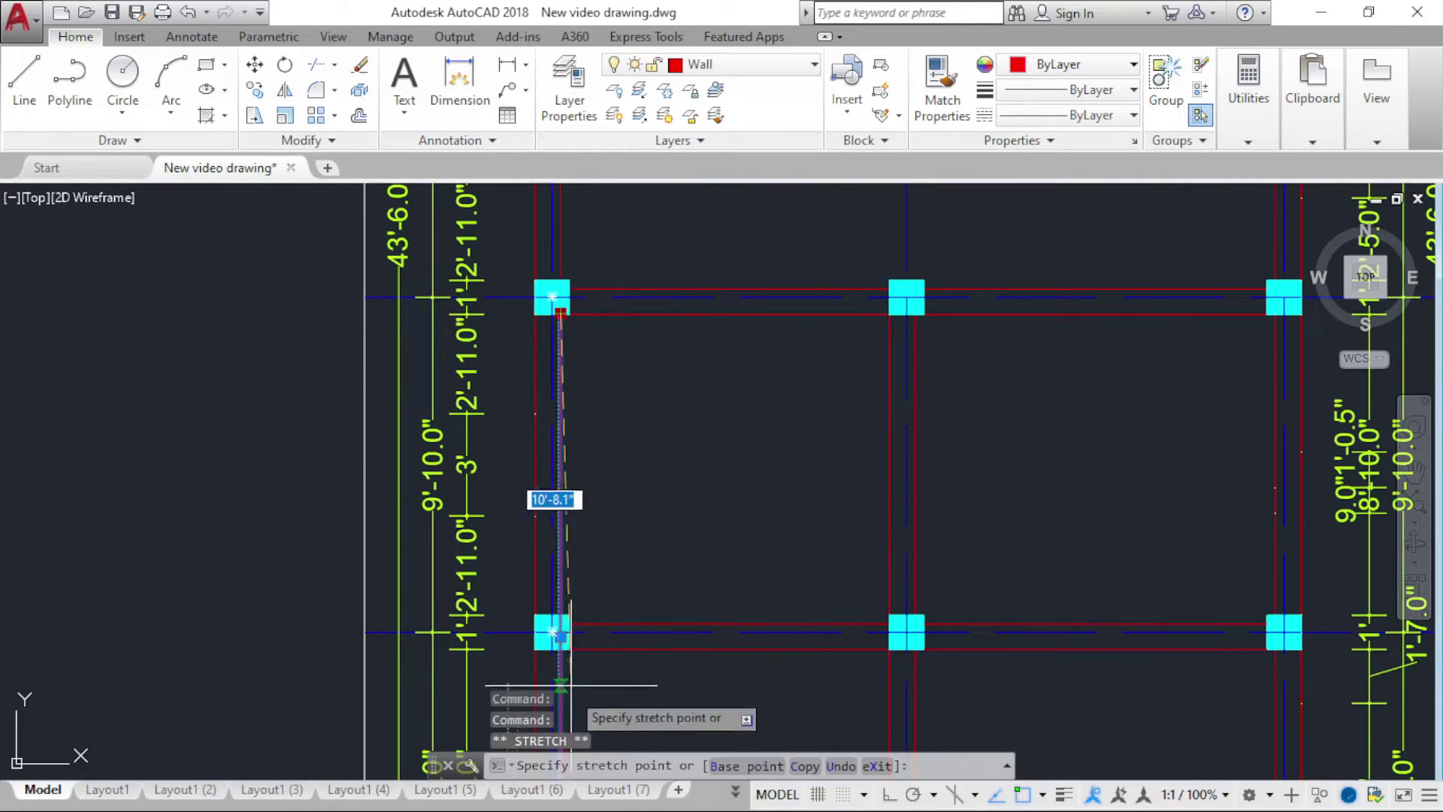
scroll(568, 266, up, 5)
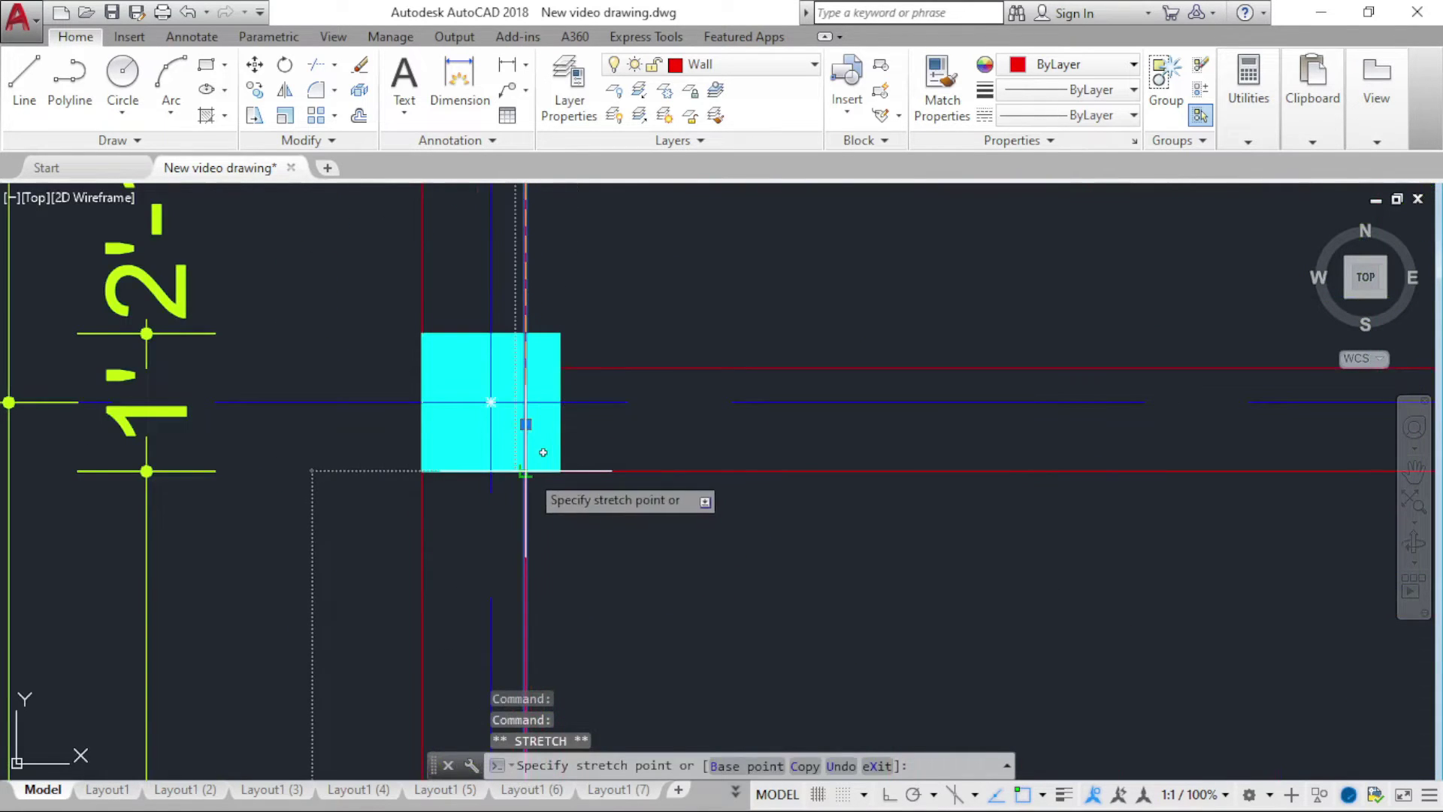
key(Escape)
key(Escape)
scroll(478, 491, down, 4)
scroll(536, 615, down, 2)
scroll(537, 615, up, 3)
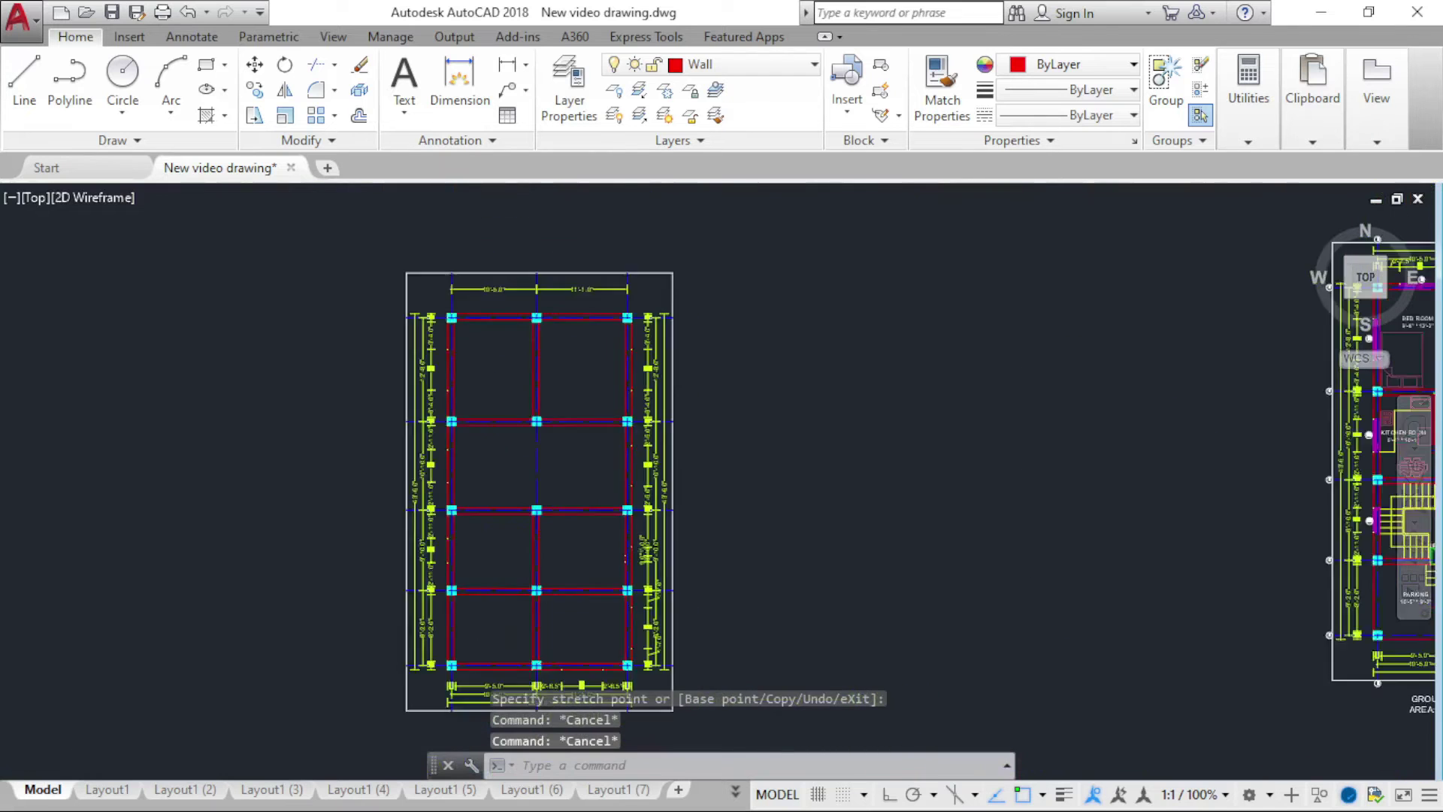
scroll(505, 580, up, 1)
scroll(528, 466, up, 2)
scroll(535, 490, down, 1)
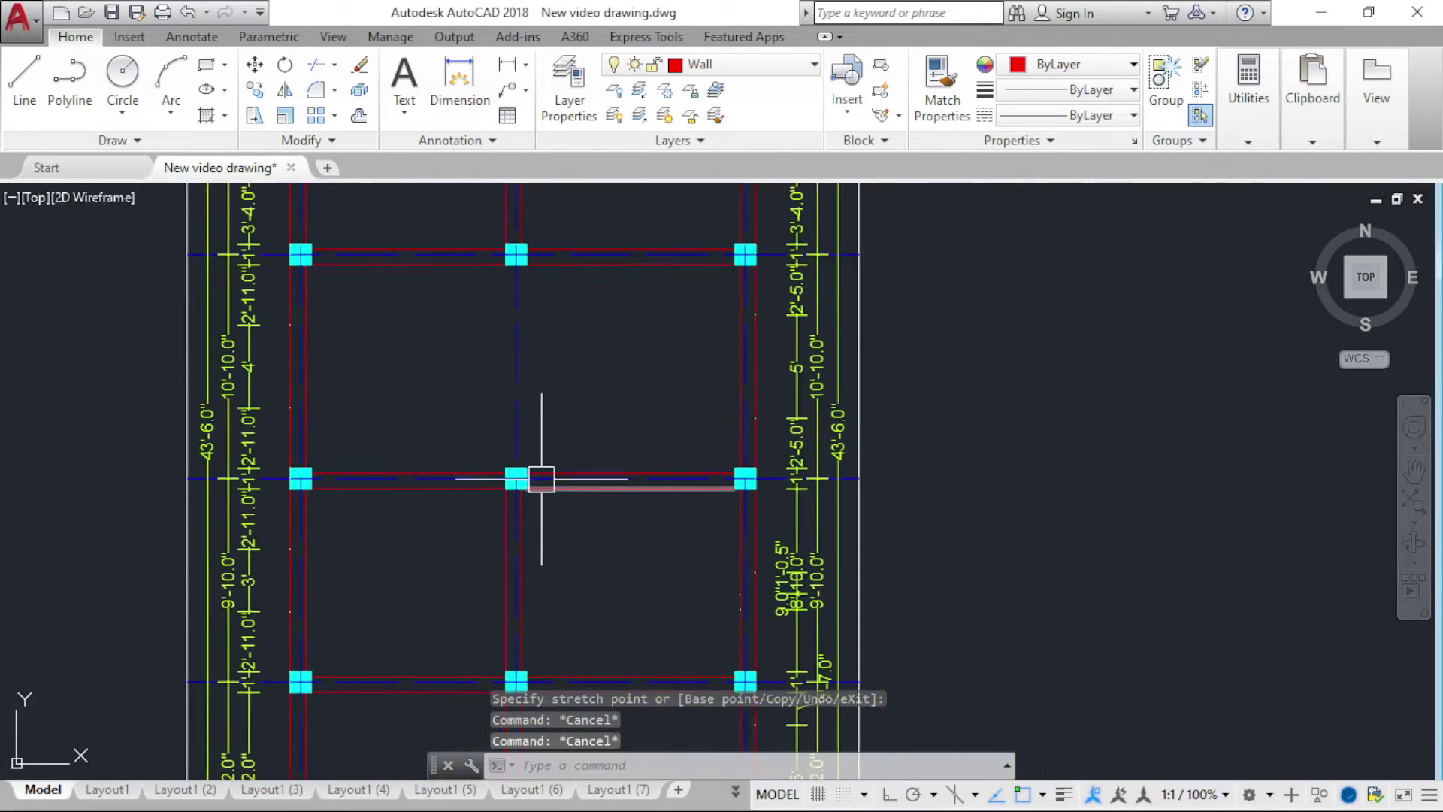
middle_drag(526, 475, 552, 466)
scroll(470, 377, down, 2)
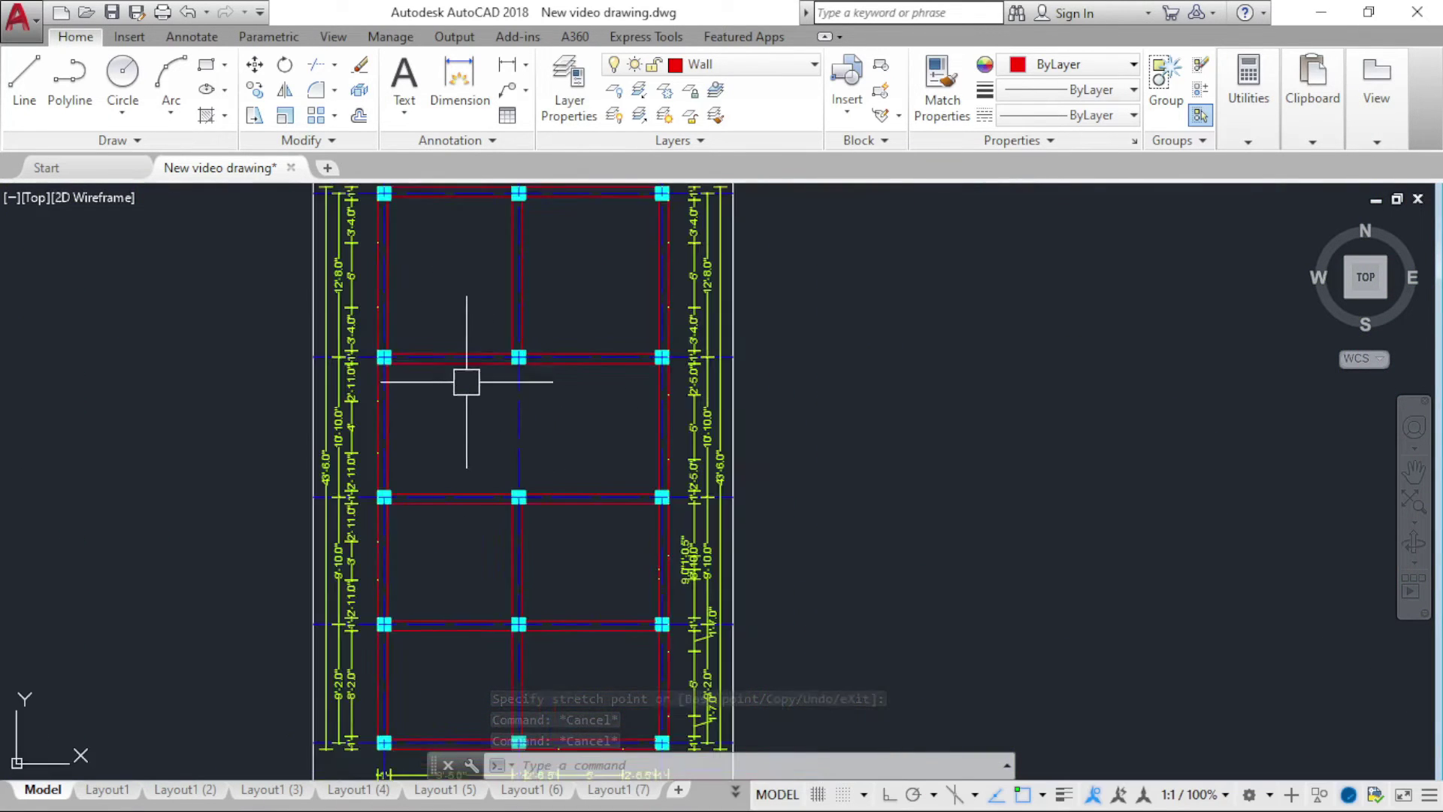
scroll(494, 287, up, 2)
scroll(549, 264, up, 3)
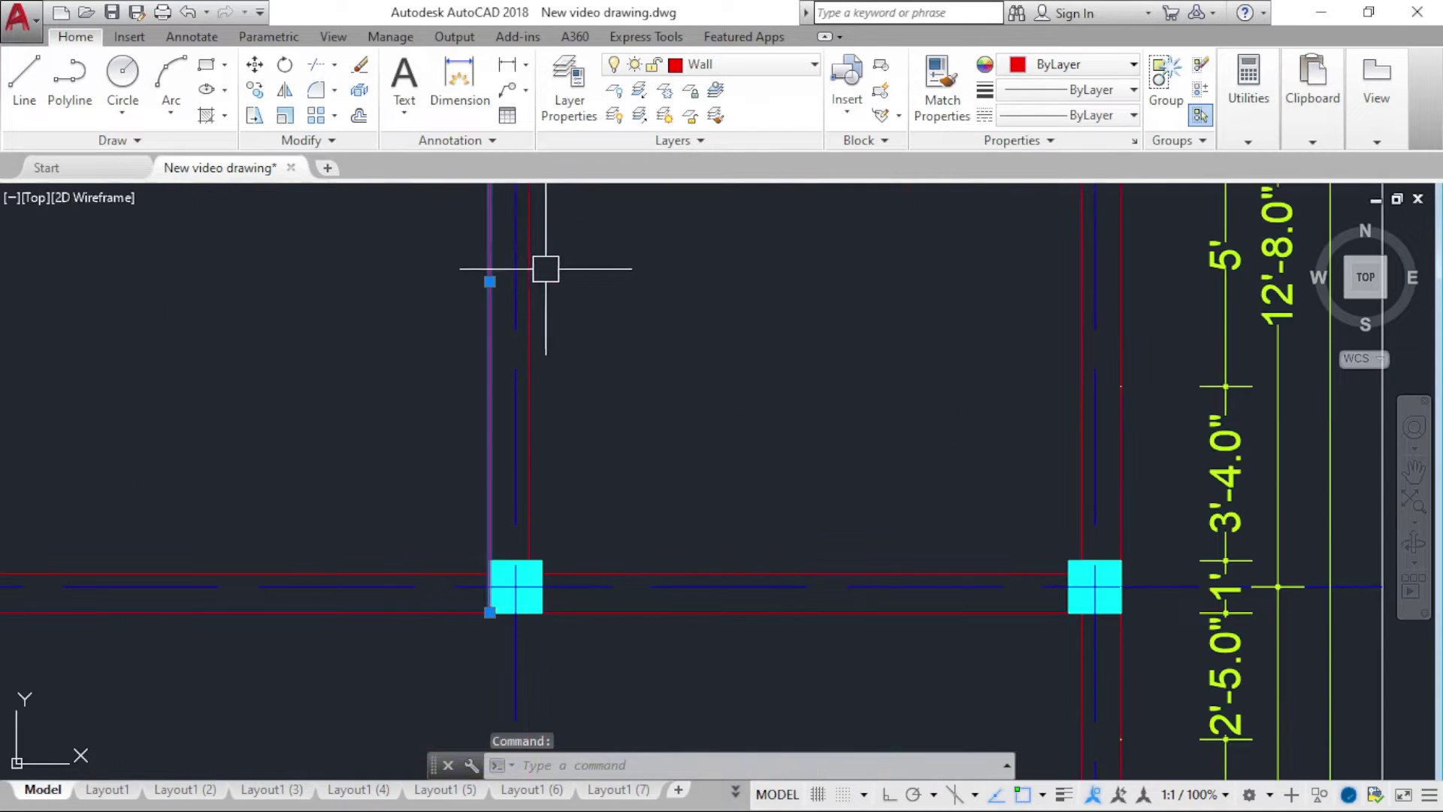
scroll(545, 346, down, 2)
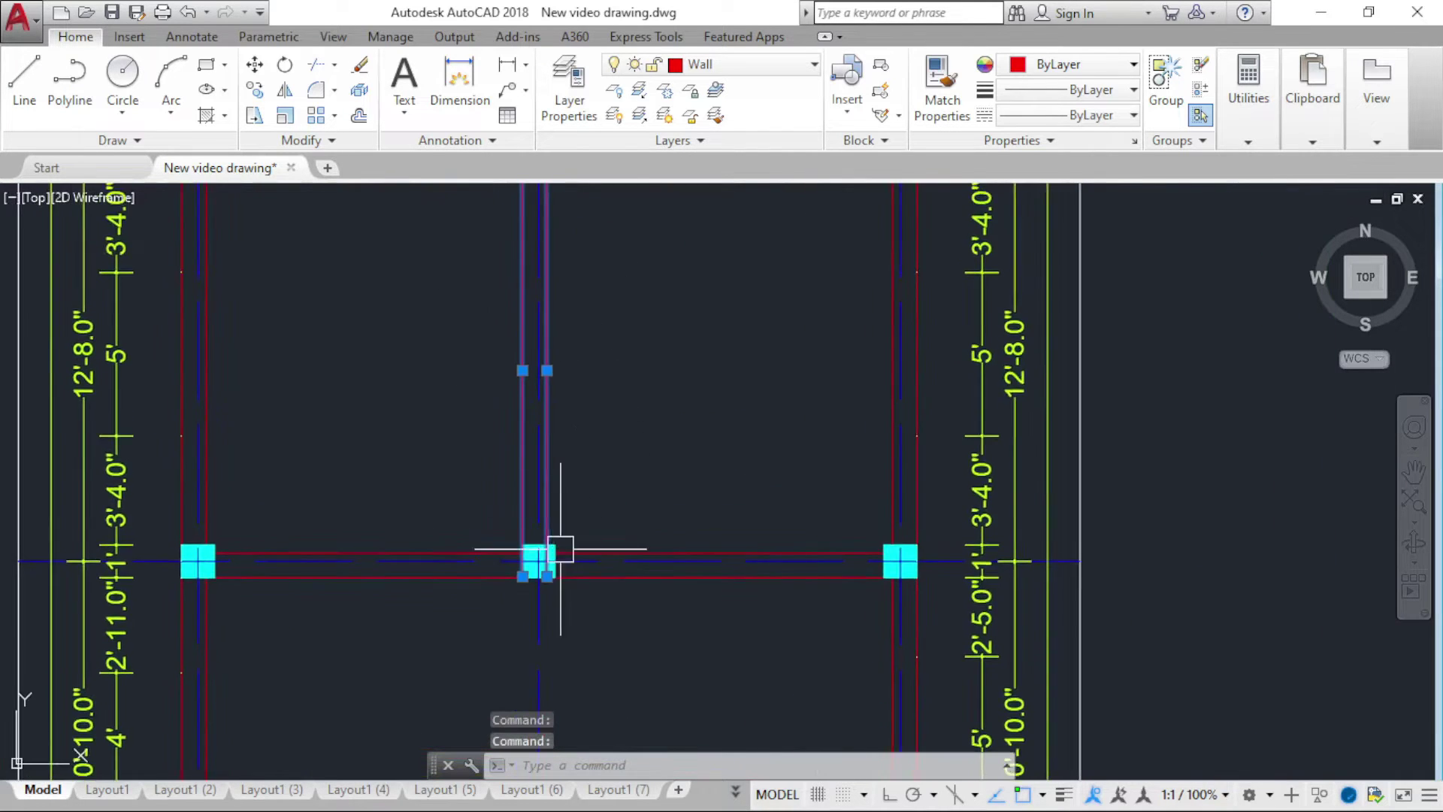
scroll(533, 554, up, 5)
Step: Stretch both central beam line ends up to the middle column's top edge
click(526, 575)
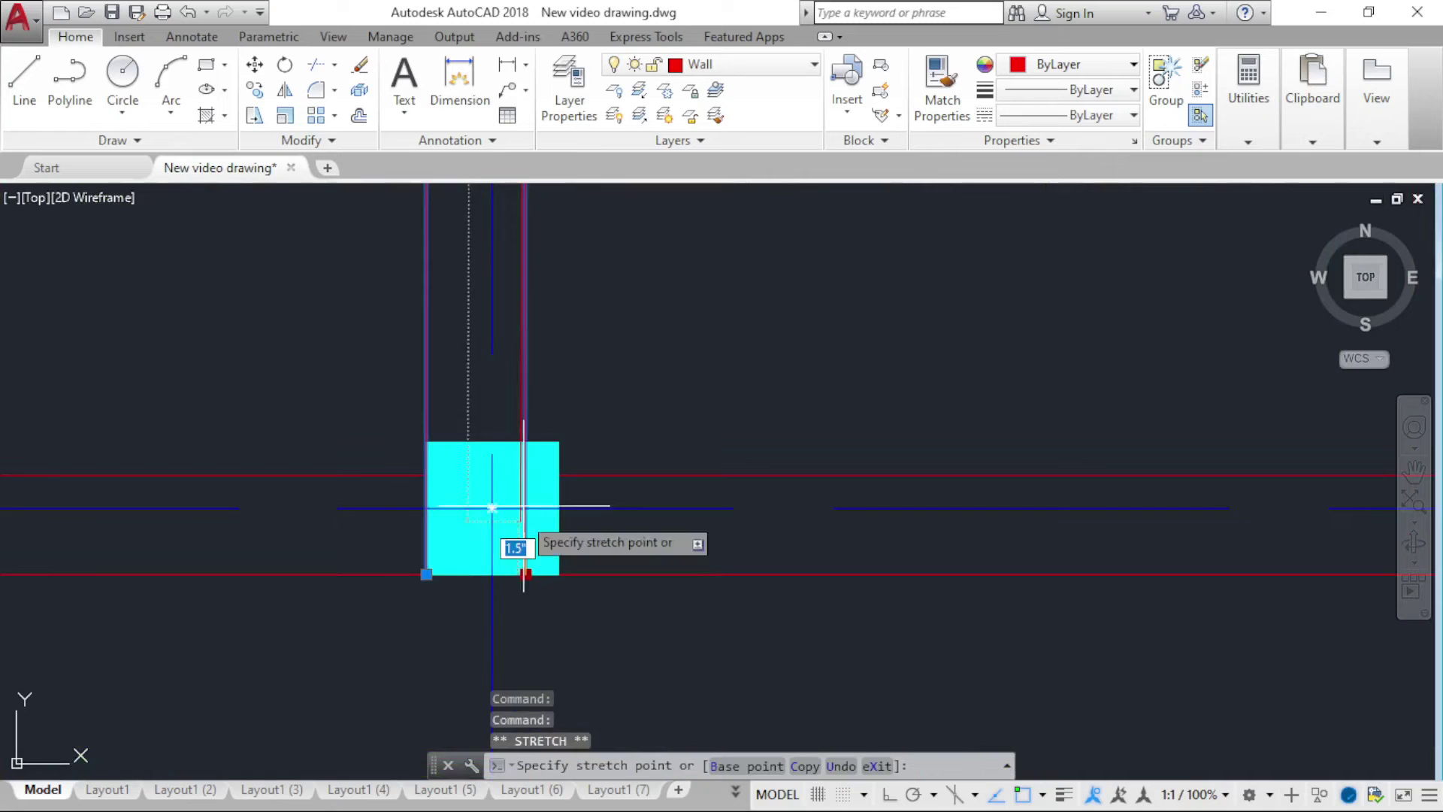
click(525, 443)
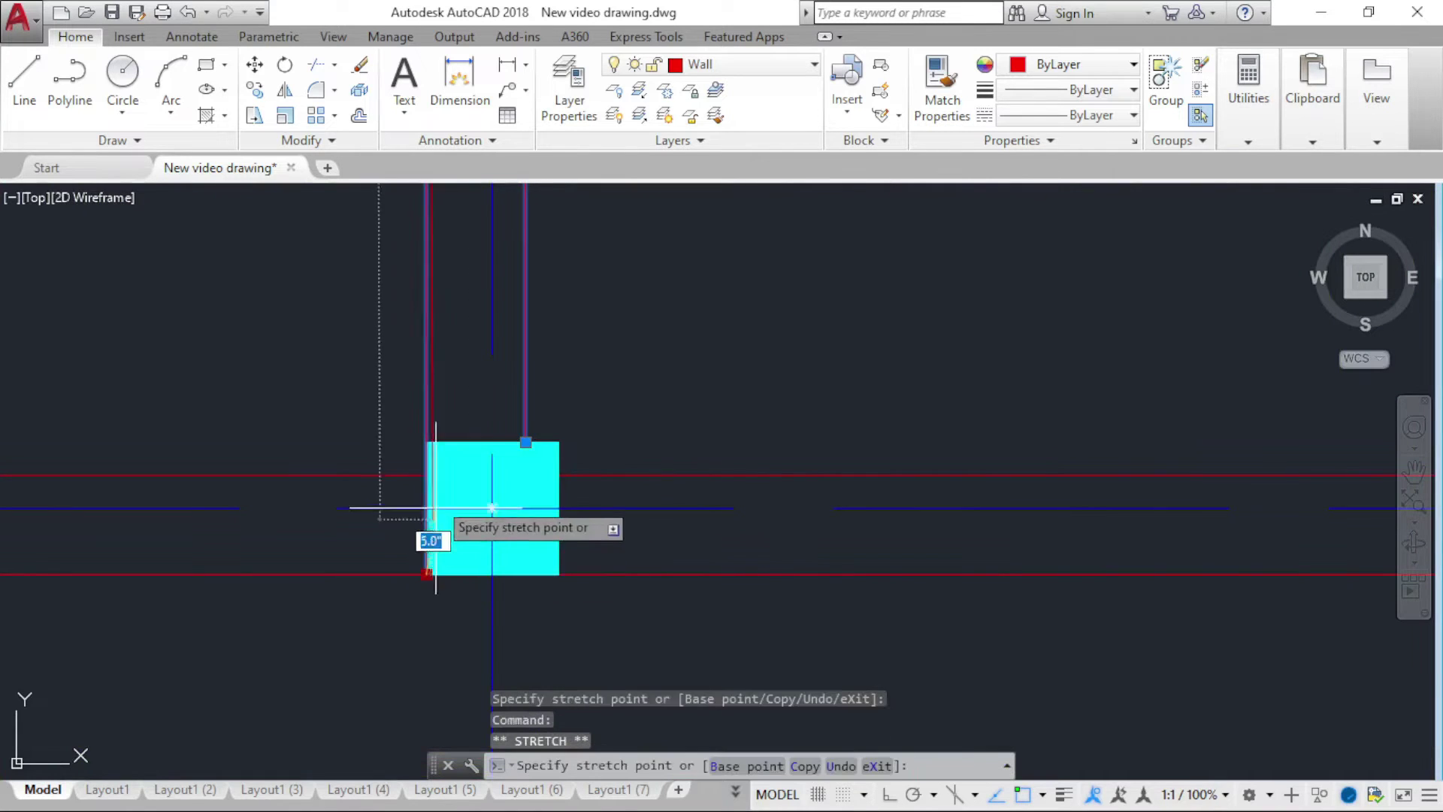
click(427, 443)
scroll(478, 552, down, 5)
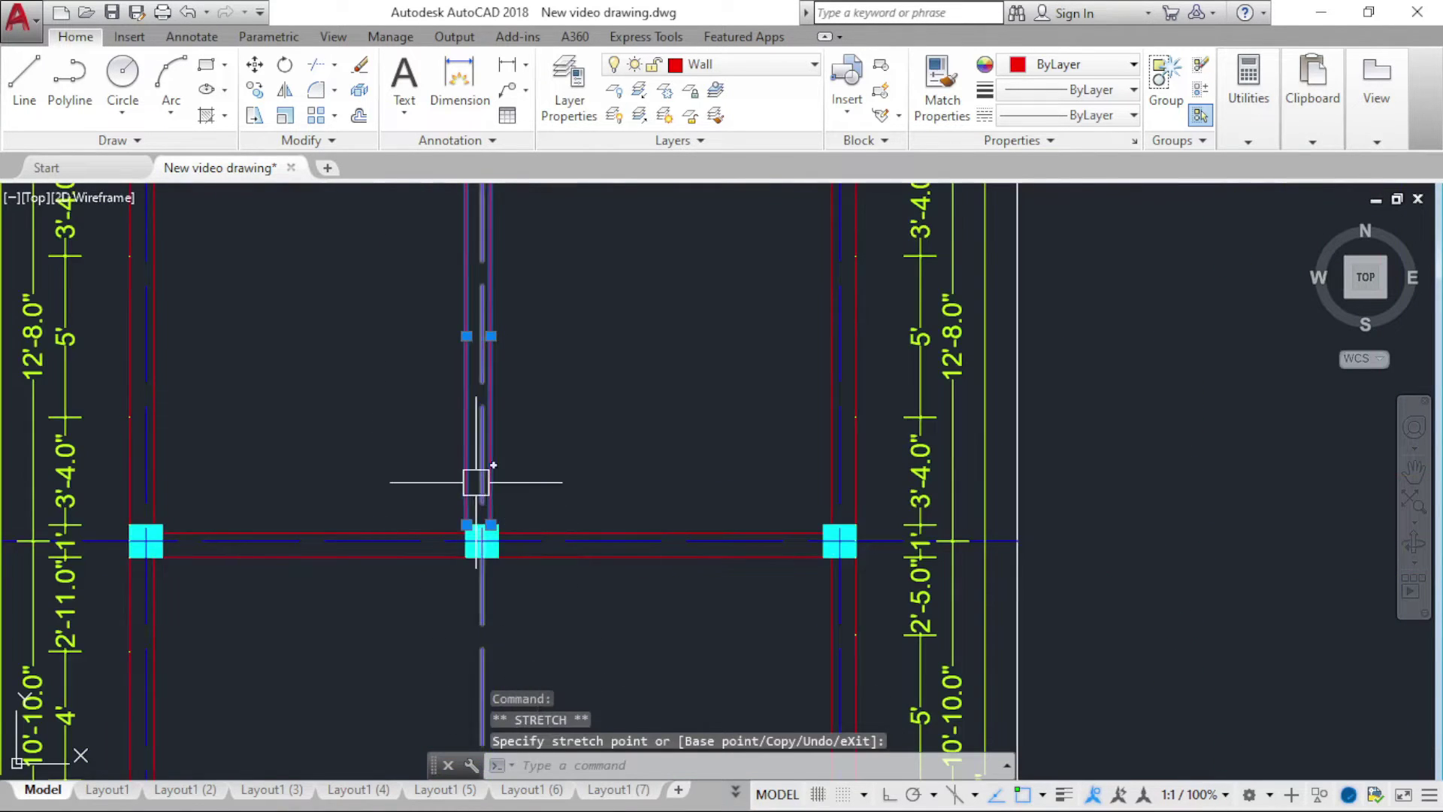
scroll(476, 482, down, 4)
scroll(483, 360, up, 8)
middle_drag(425, 358, 380, 406)
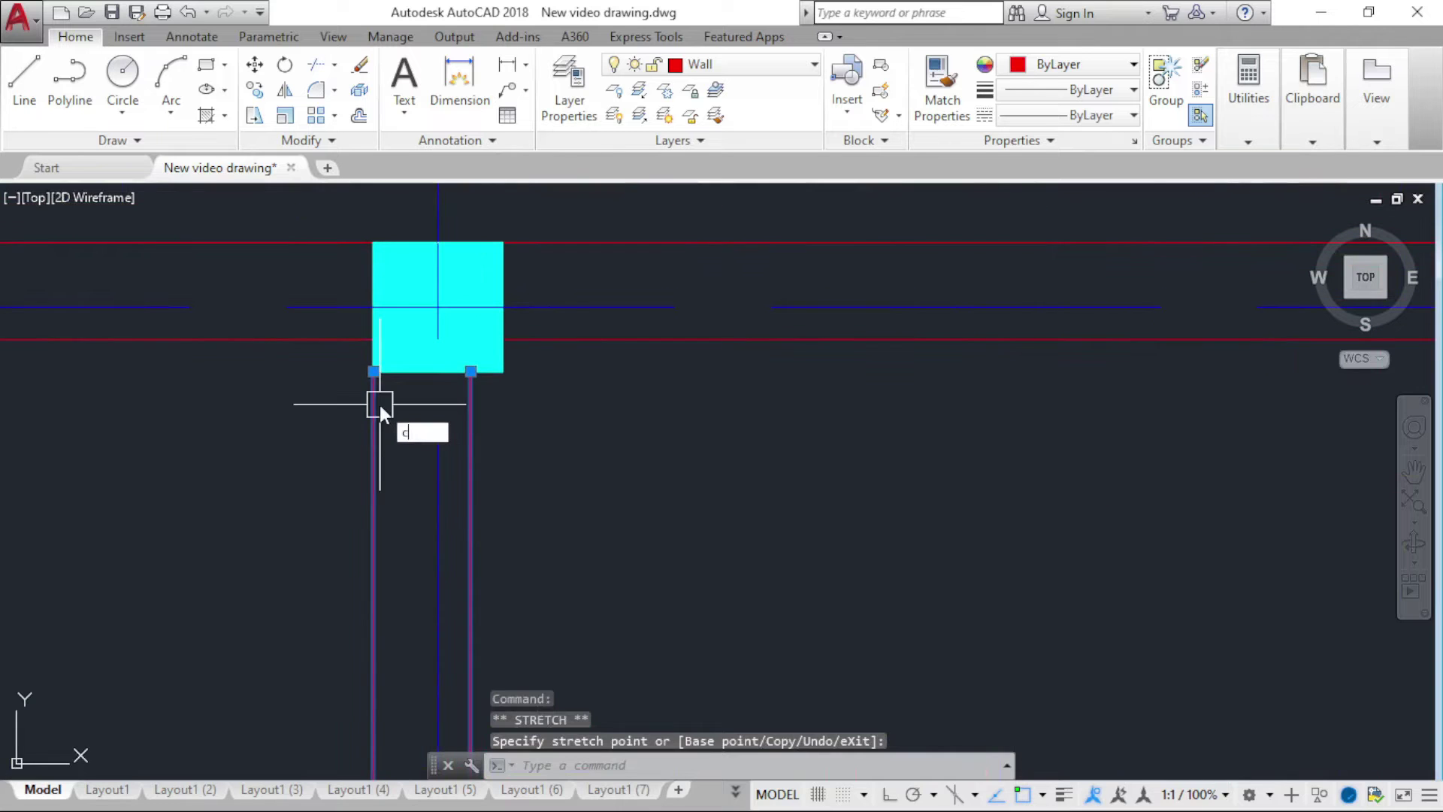
text(o)
key(Return)
Step: Copy the central beam line pair from the column top to the next column down
click(373, 371)
scroll(469, 233, down, 5)
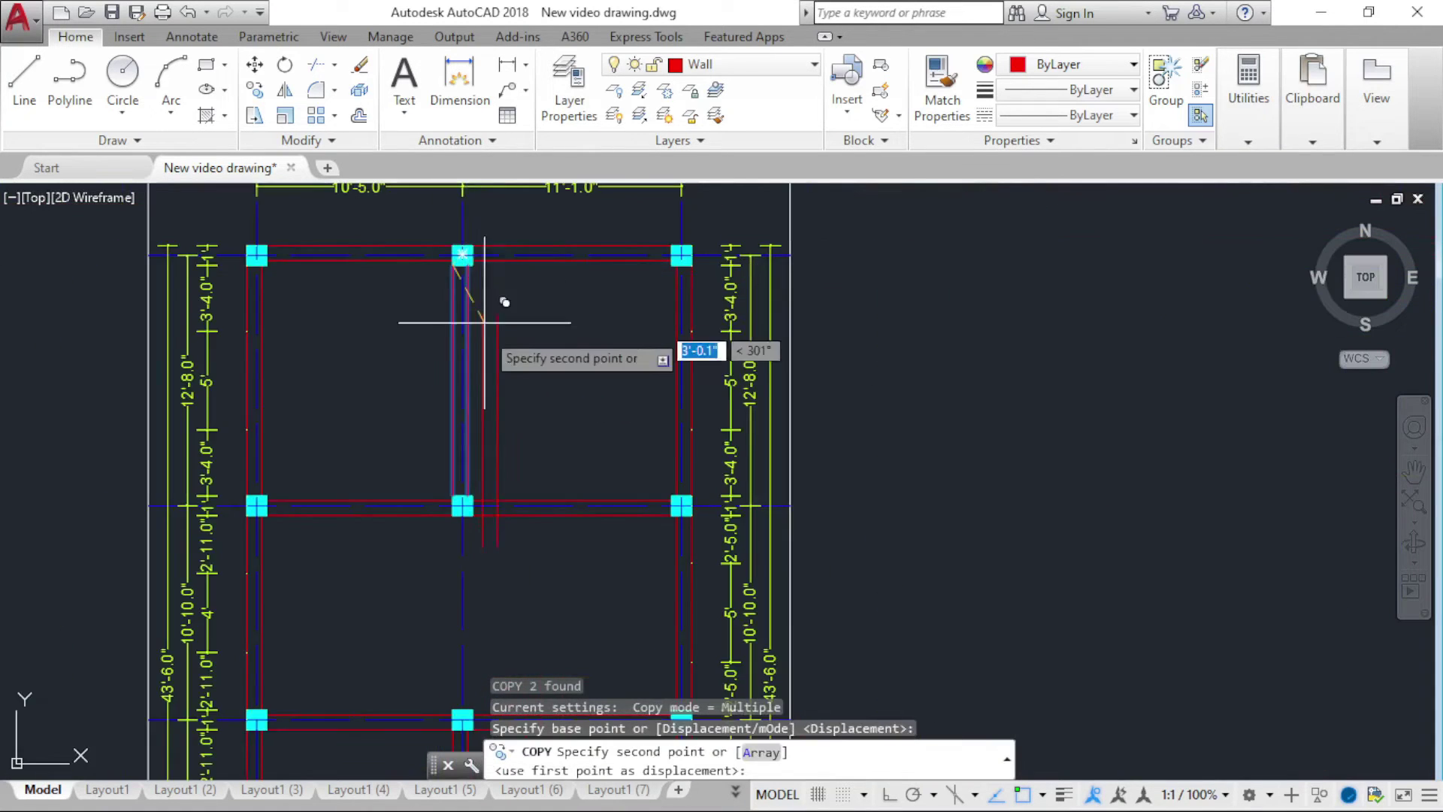
scroll(484, 322, down, 2)
scroll(474, 353, up, 5)
click(451, 338)
scroll(444, 343, down, 3)
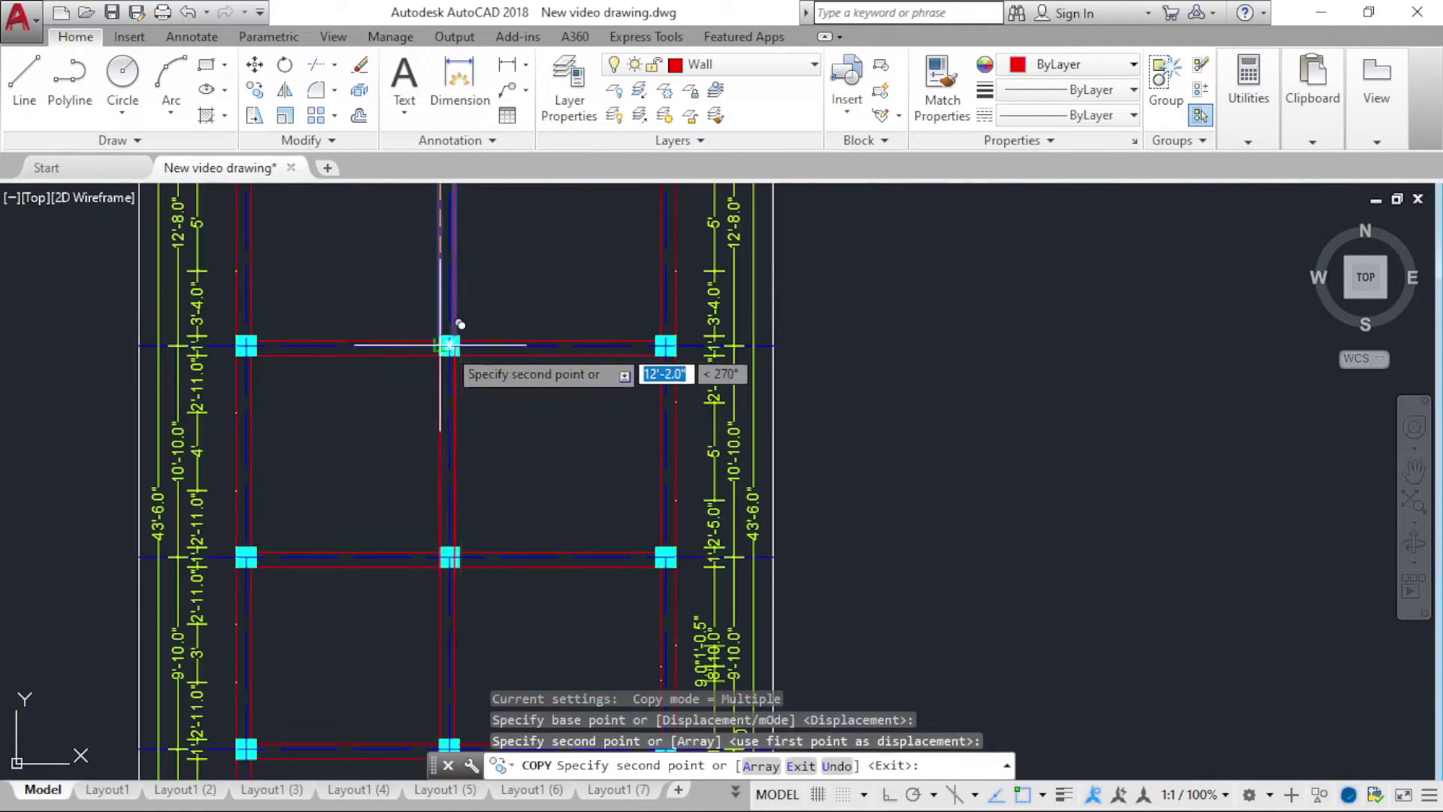
scroll(444, 531, up, 6)
key(Escape)
scroll(371, 555, down, 3)
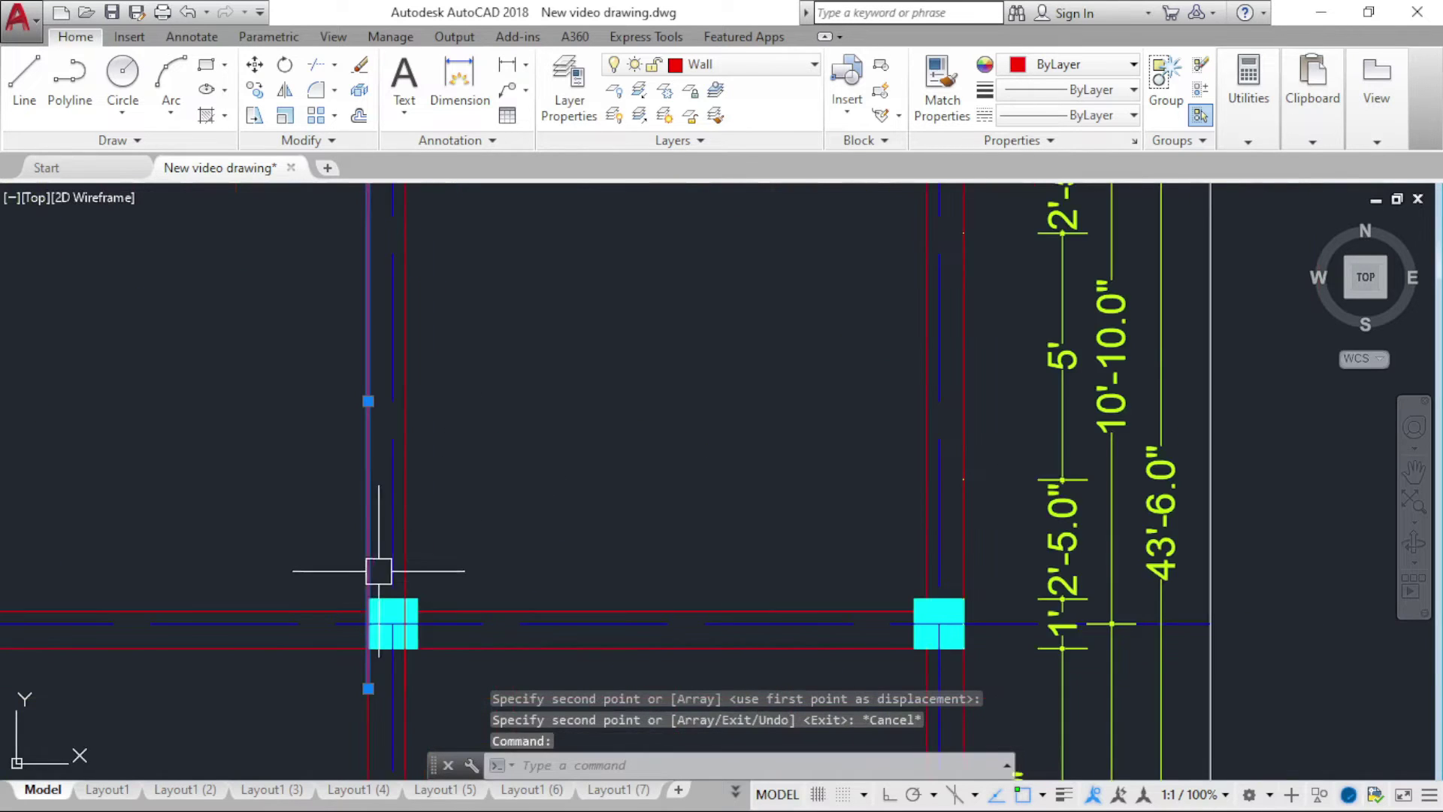
scroll(378, 639, up, 4)
Step: Try grip-stretching the vertical wall line endpoints beside the column, cancelling each attempt
click(344, 658)
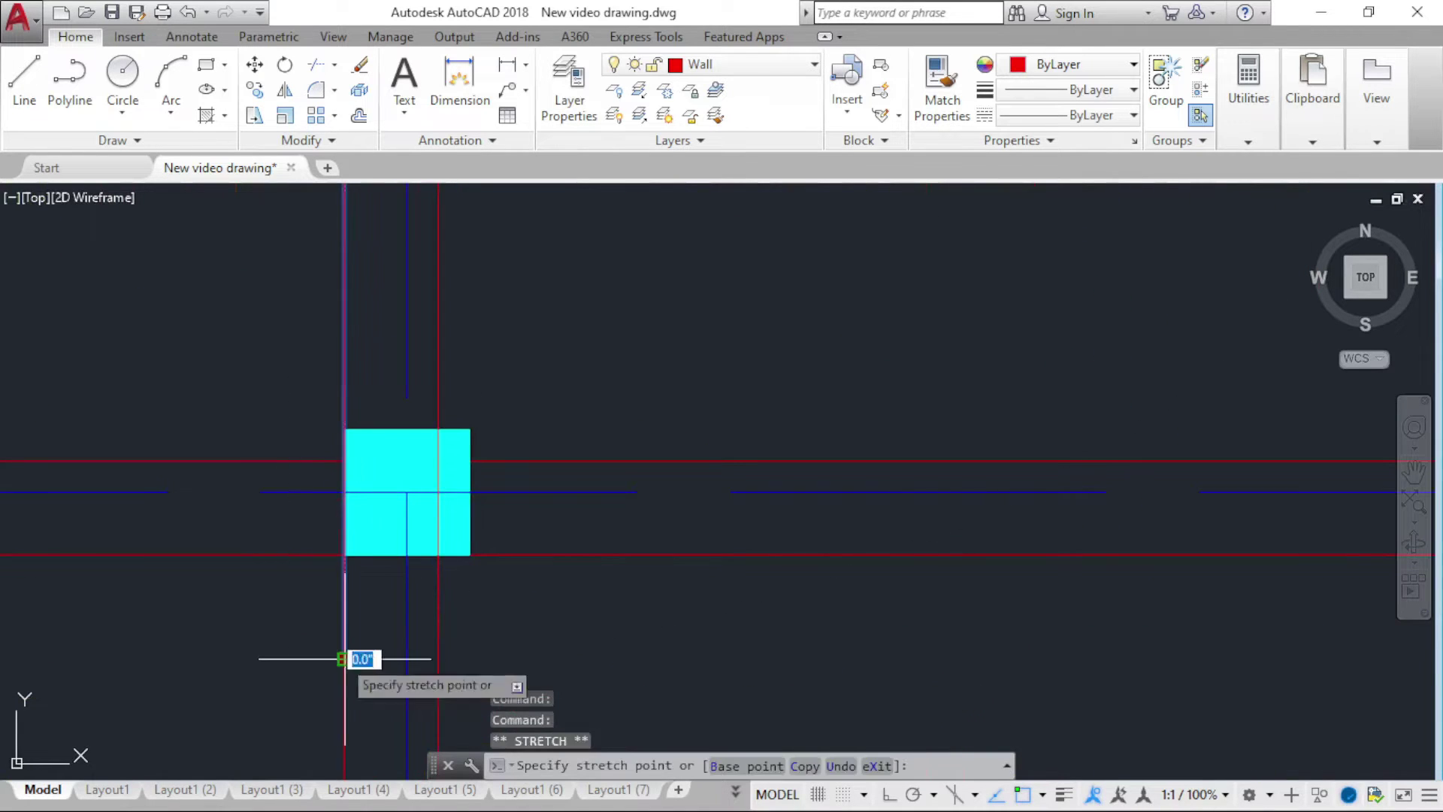
key(Escape)
click(441, 593)
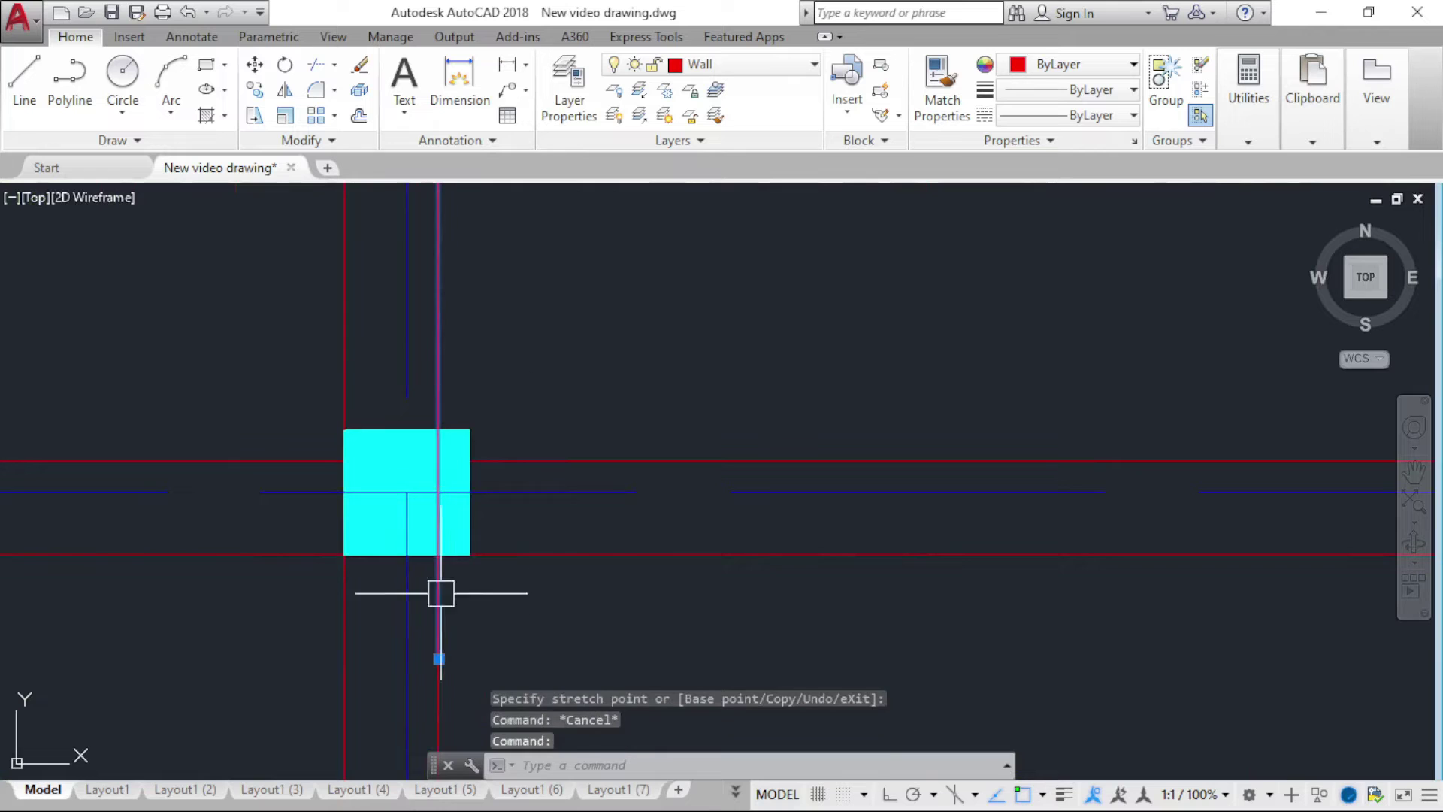
click(436, 658)
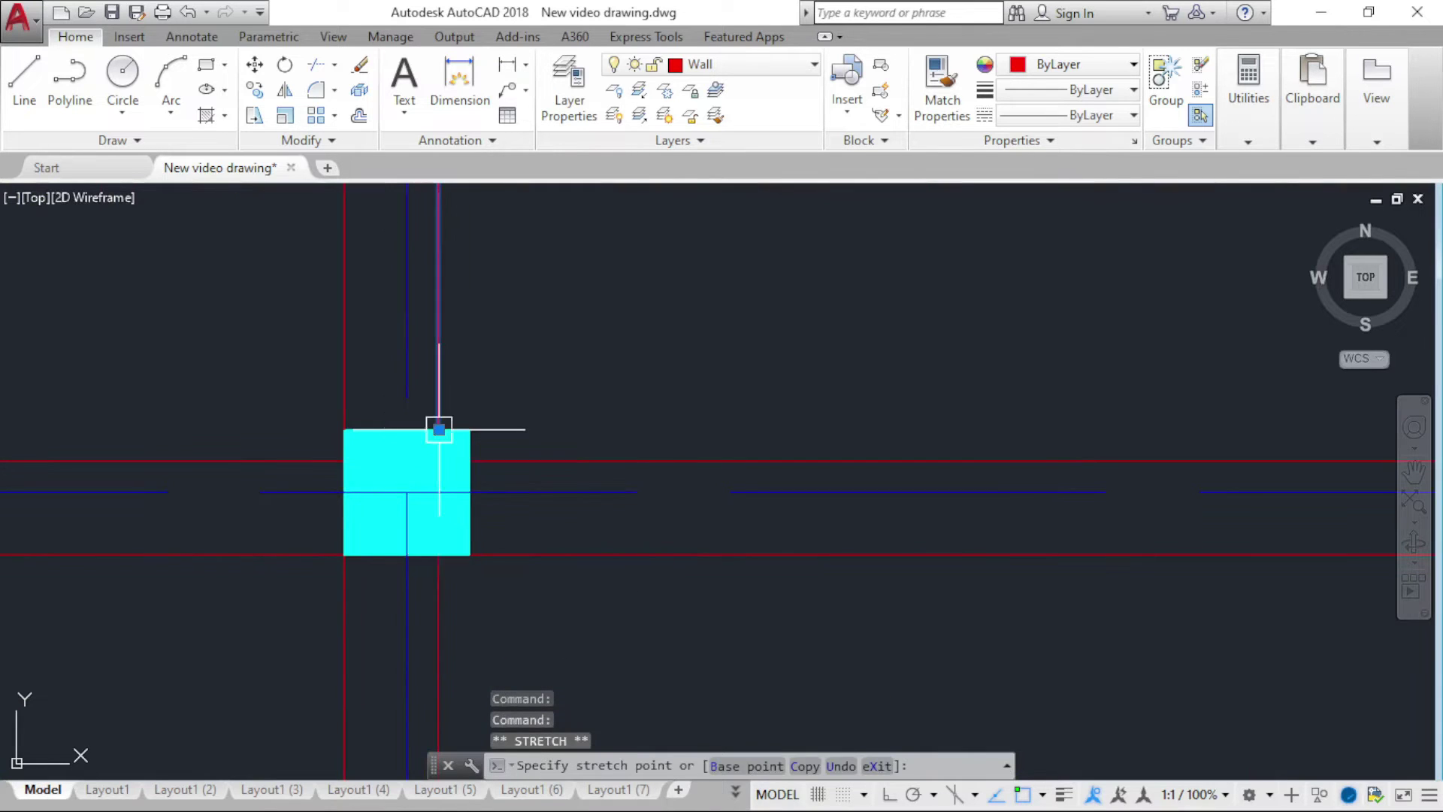
key(Escape)
scroll(525, 396, down, 8)
key(Escape)
scroll(542, 456, down, 4)
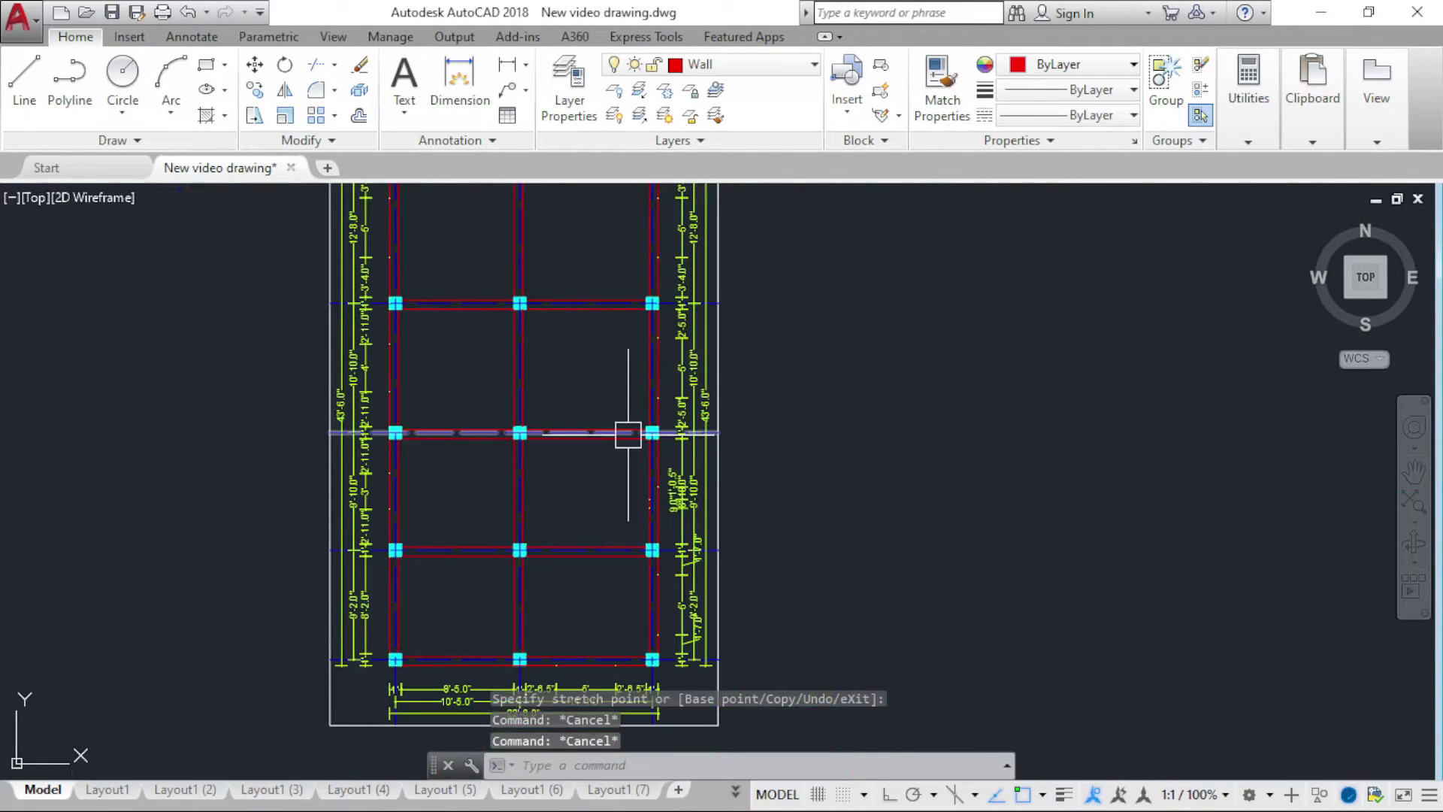
scroll(633, 434, down, 2)
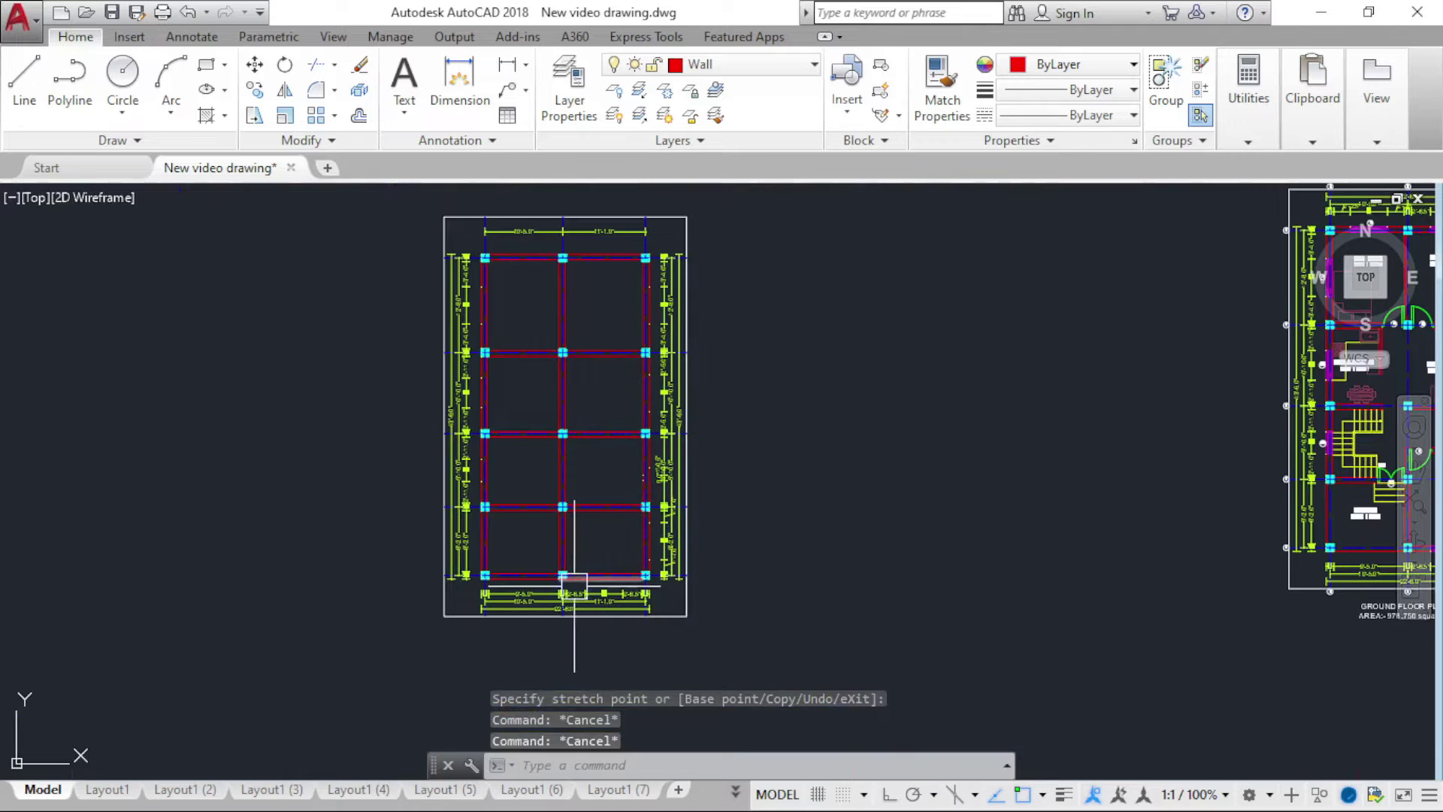
scroll(574, 582, up, 3)
scroll(443, 554, up, 4)
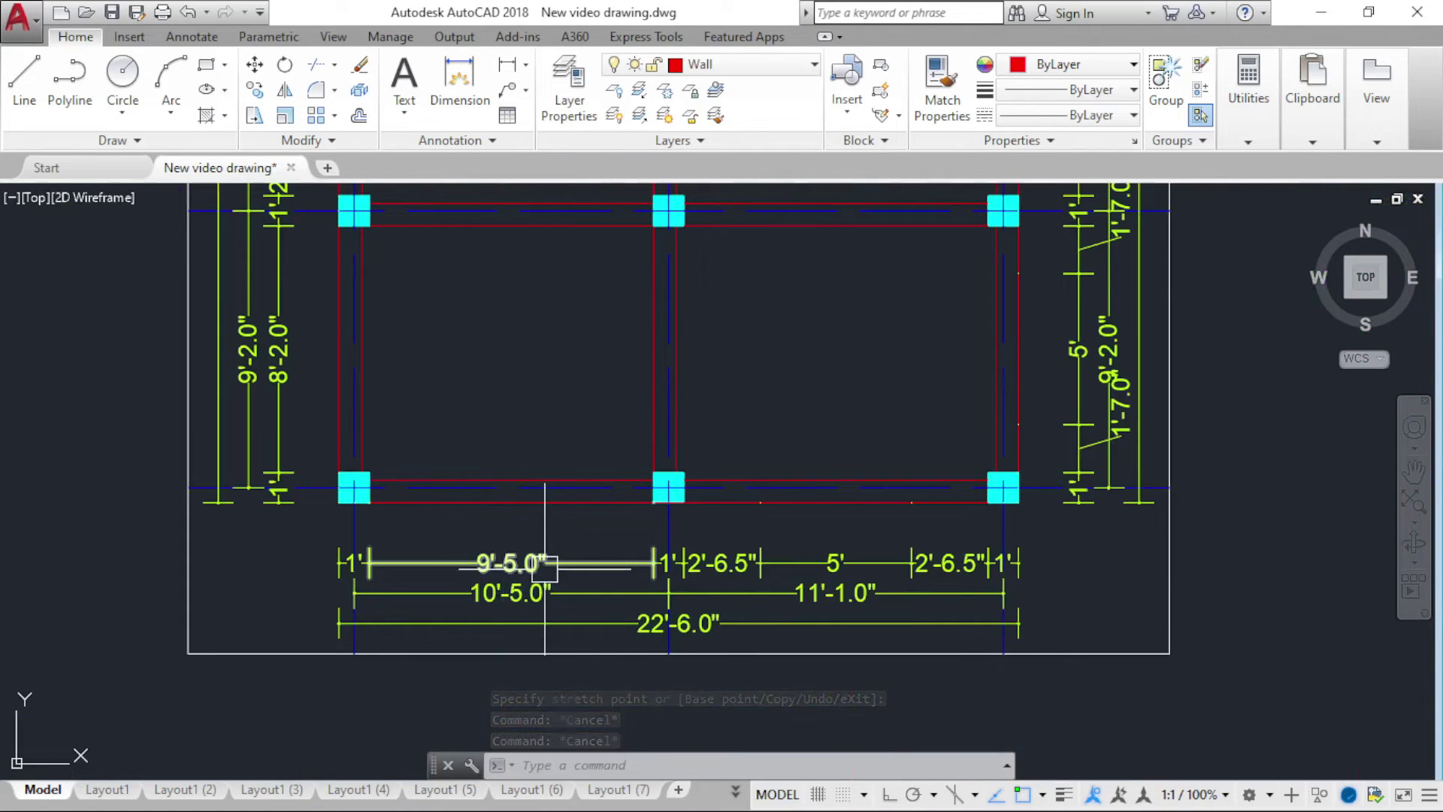
Step: Erase the 9'-5.0", 5' and 2'-6.5" dimensions
key(Delete)
scroll(399, 565, up, 4)
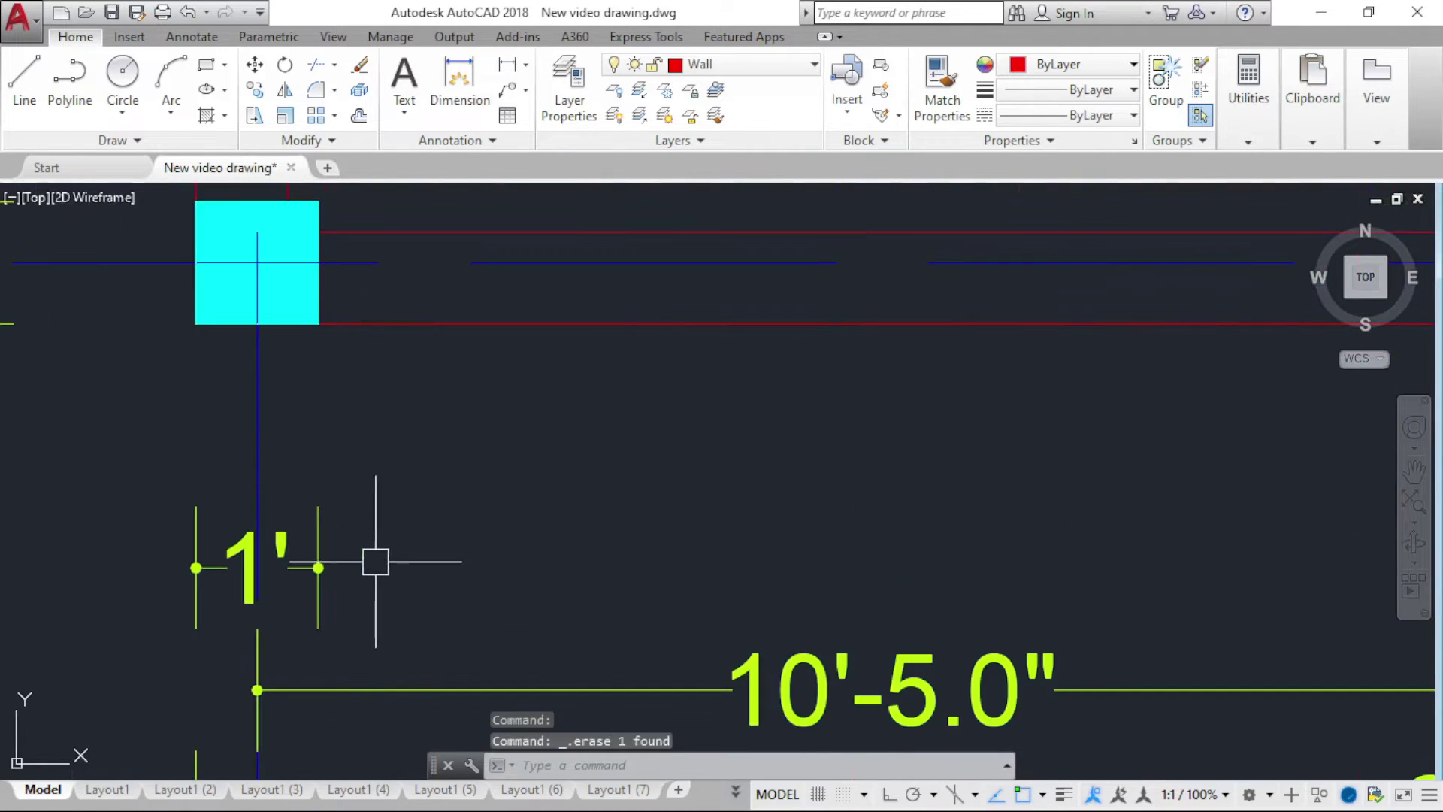
scroll(477, 548, down, 3)
scroll(432, 554, up, 3)
click(421, 534)
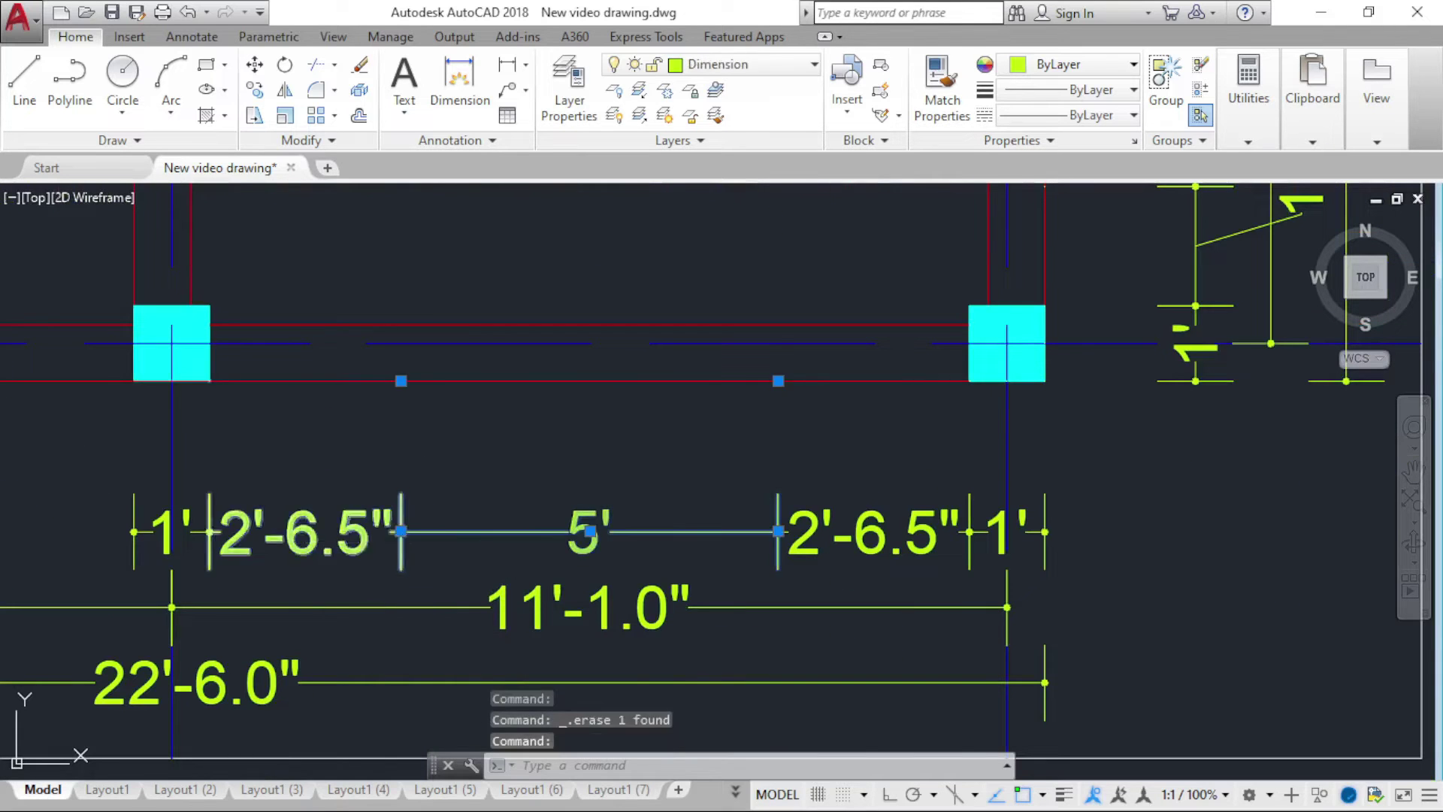
key(Delete)
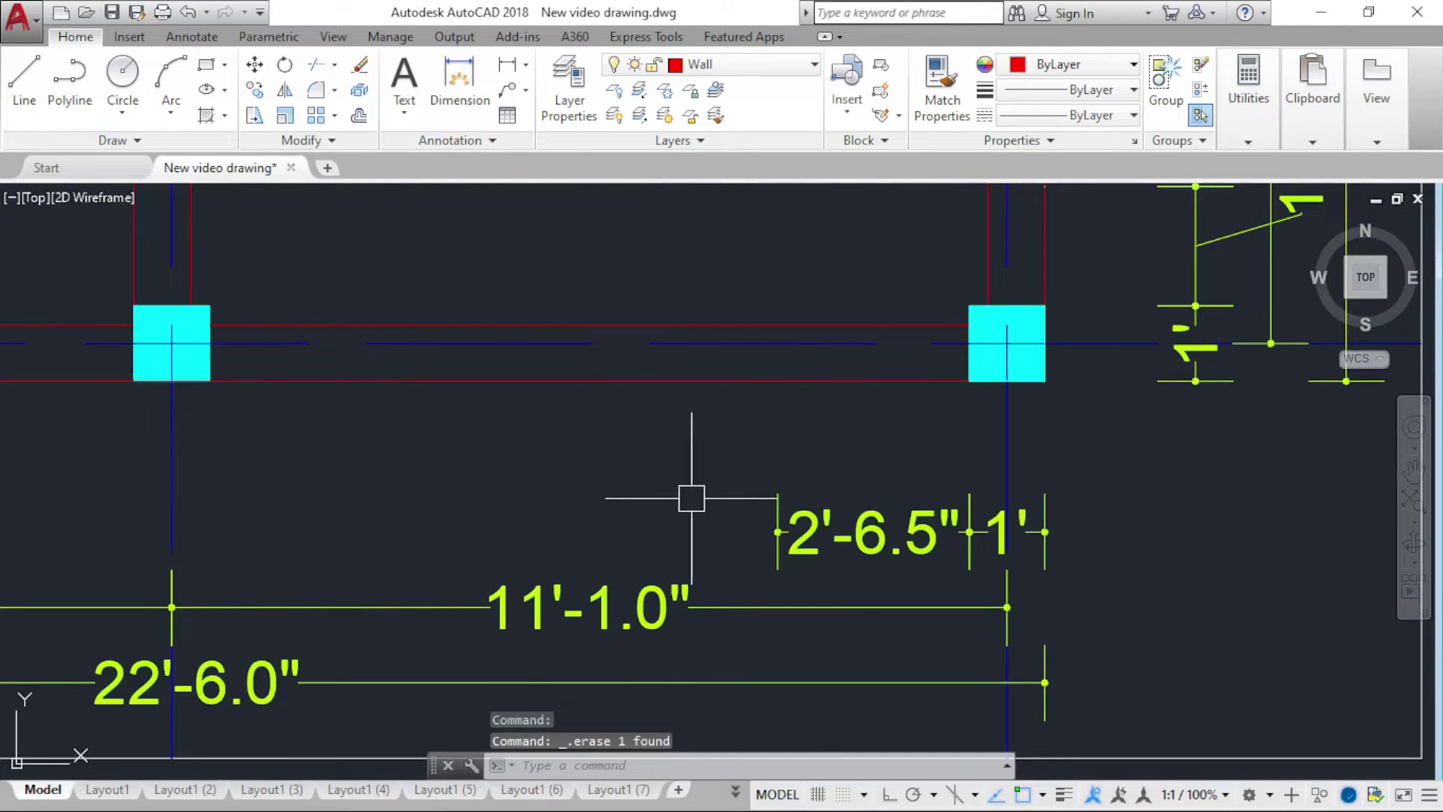
click(835, 536)
key(Delete)
key(Delete)
Step: Select a short dimension on the right side, then clear the selection
scroll(1045, 531, down, 3)
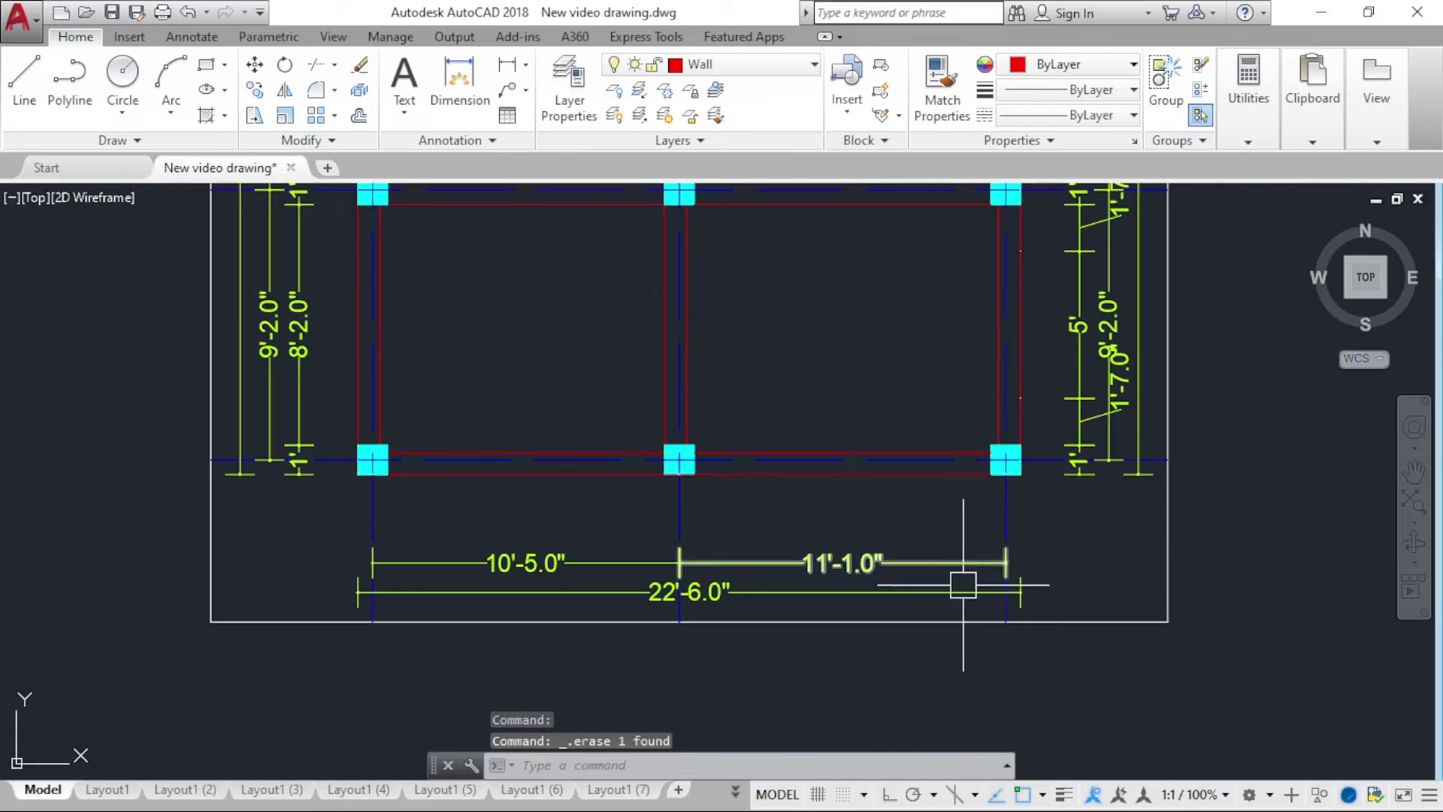
scroll(960, 580, down, 3)
scroll(873, 634, up, 6)
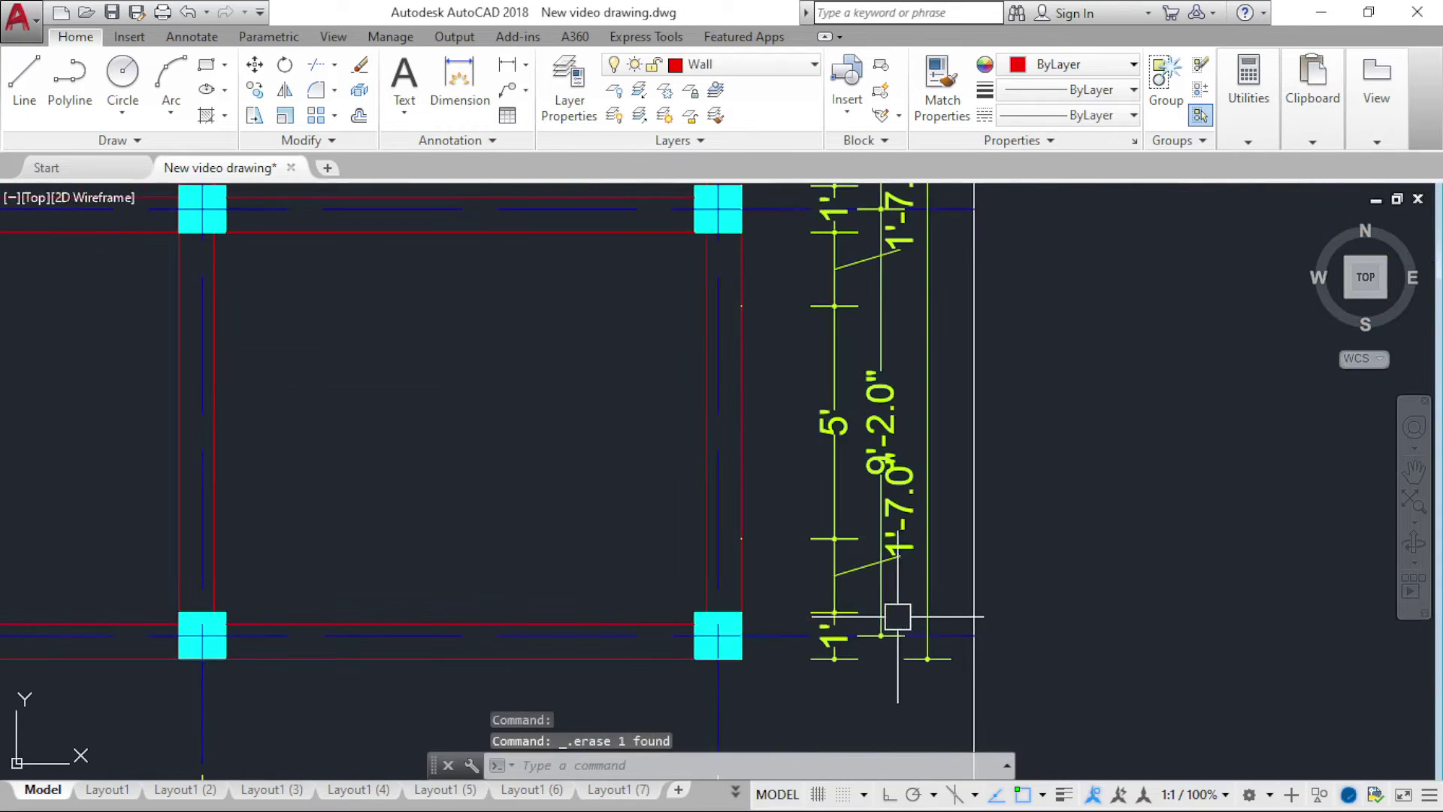
scroll(921, 587, down, 3)
scroll(912, 590, down, 2)
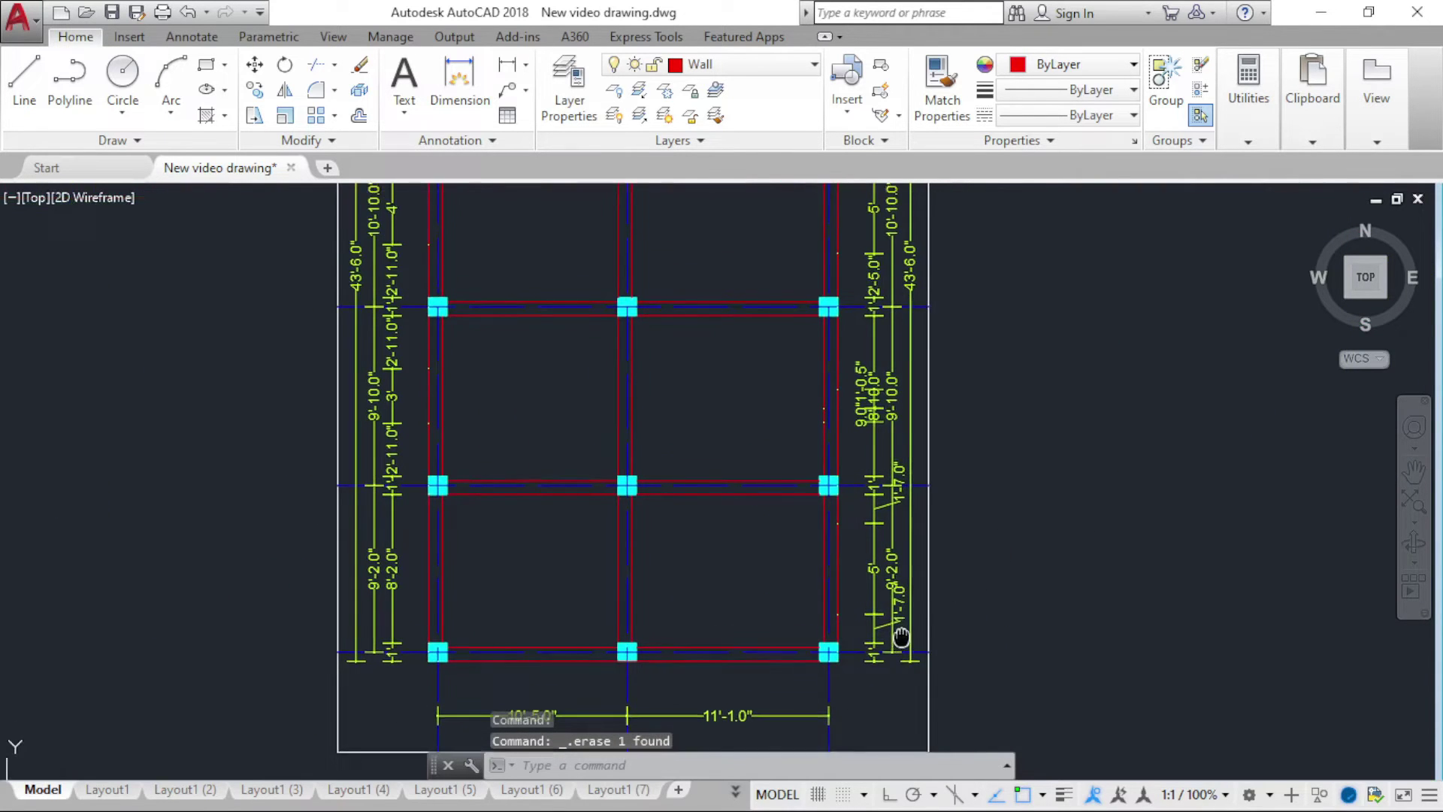
click(892, 574)
scroll(756, 592, down, 4)
scroll(787, 580, up, 4)
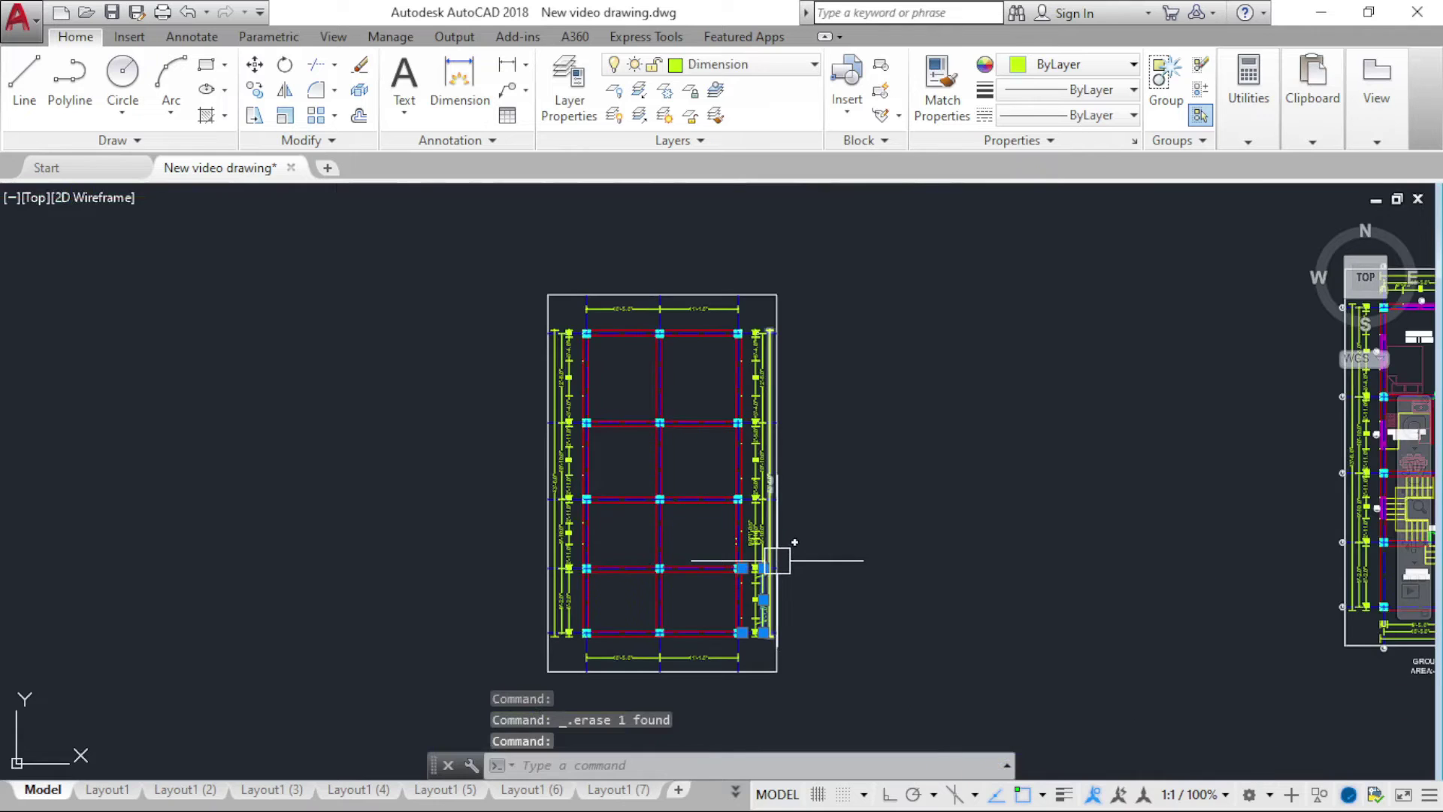
key(Escape)
scroll(580, 452, up, 8)
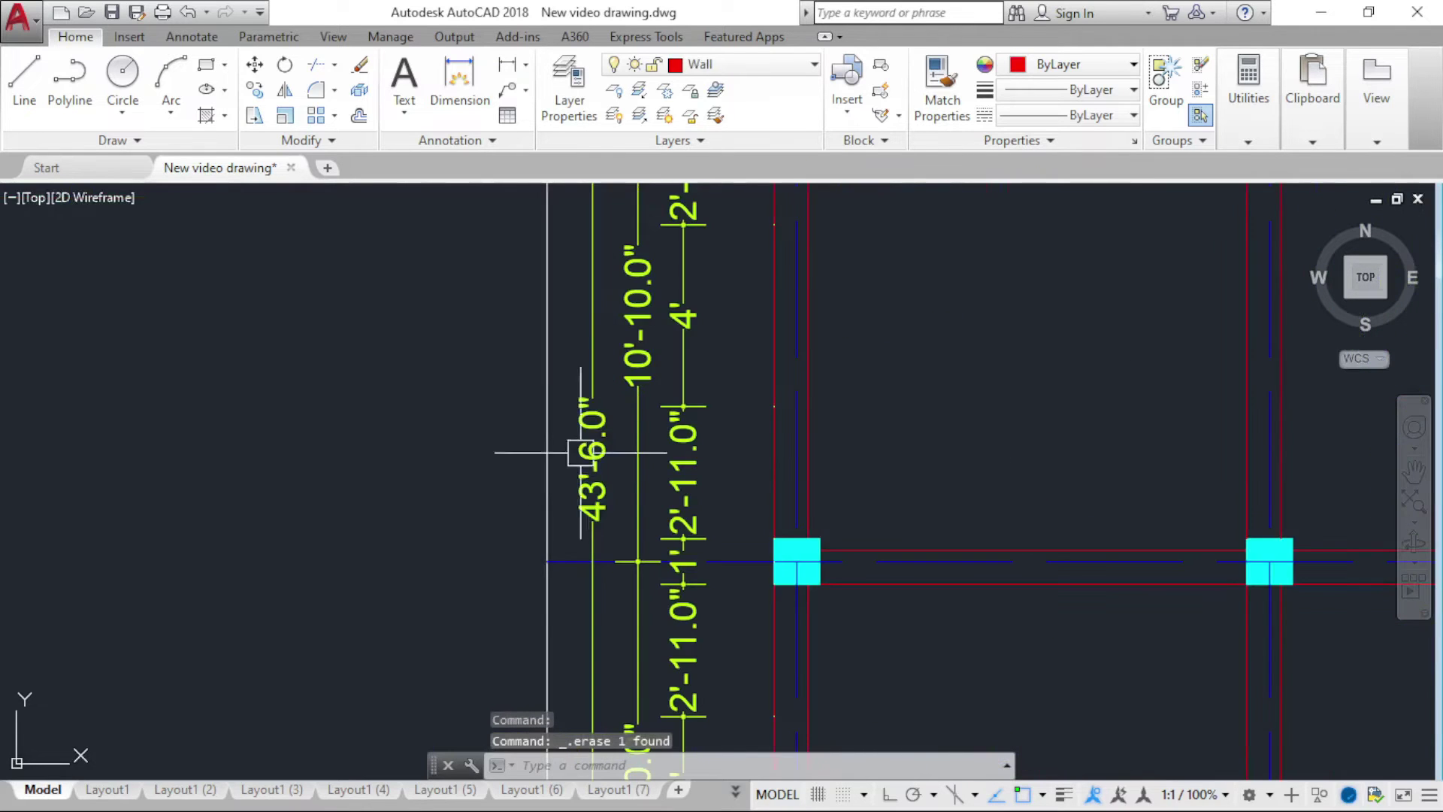
Step: Window-select the short dimensions on the left and erase them
click(723, 475)
scroll(681, 346, down, 2)
scroll(677, 300, up, 2)
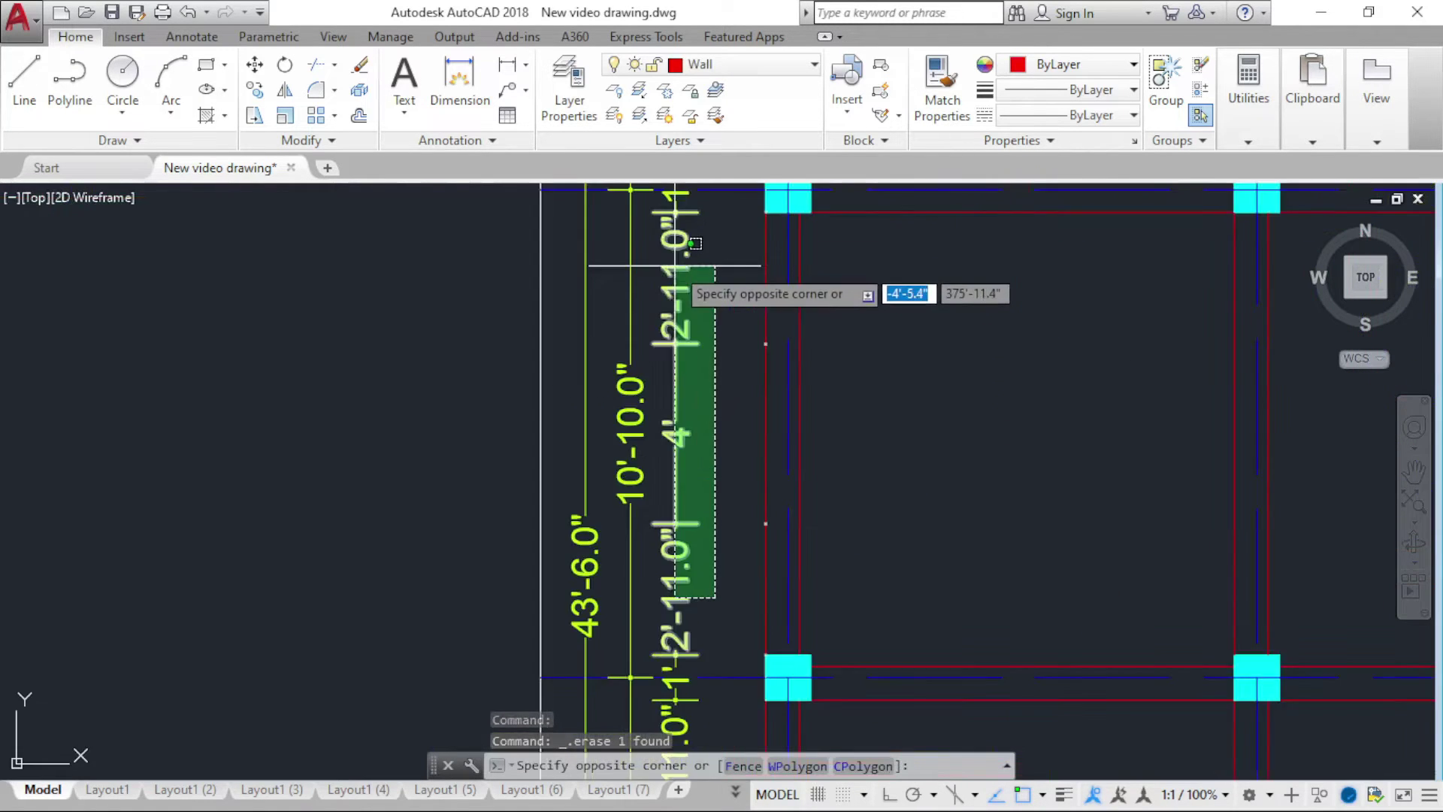
click(664, 254)
key(Delete)
Step: Erase the 1' dimension and three more small dimensions further down
middle_drag(664, 526, 664, 256)
scroll(716, 484, up, 4)
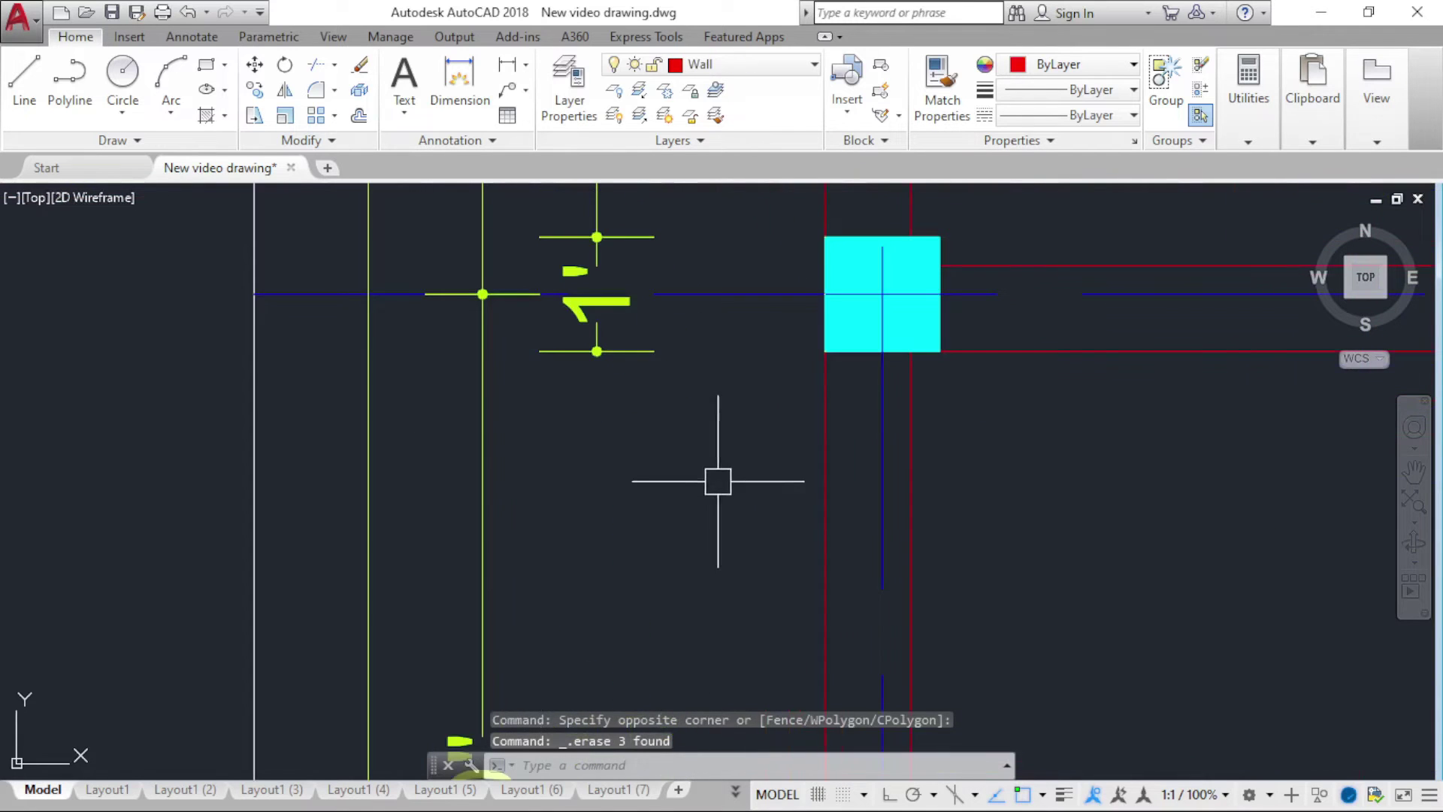
click(634, 367)
key(Delete)
middle_drag(635, 367, 660, 605)
scroll(734, 483, down, 3)
click(727, 473)
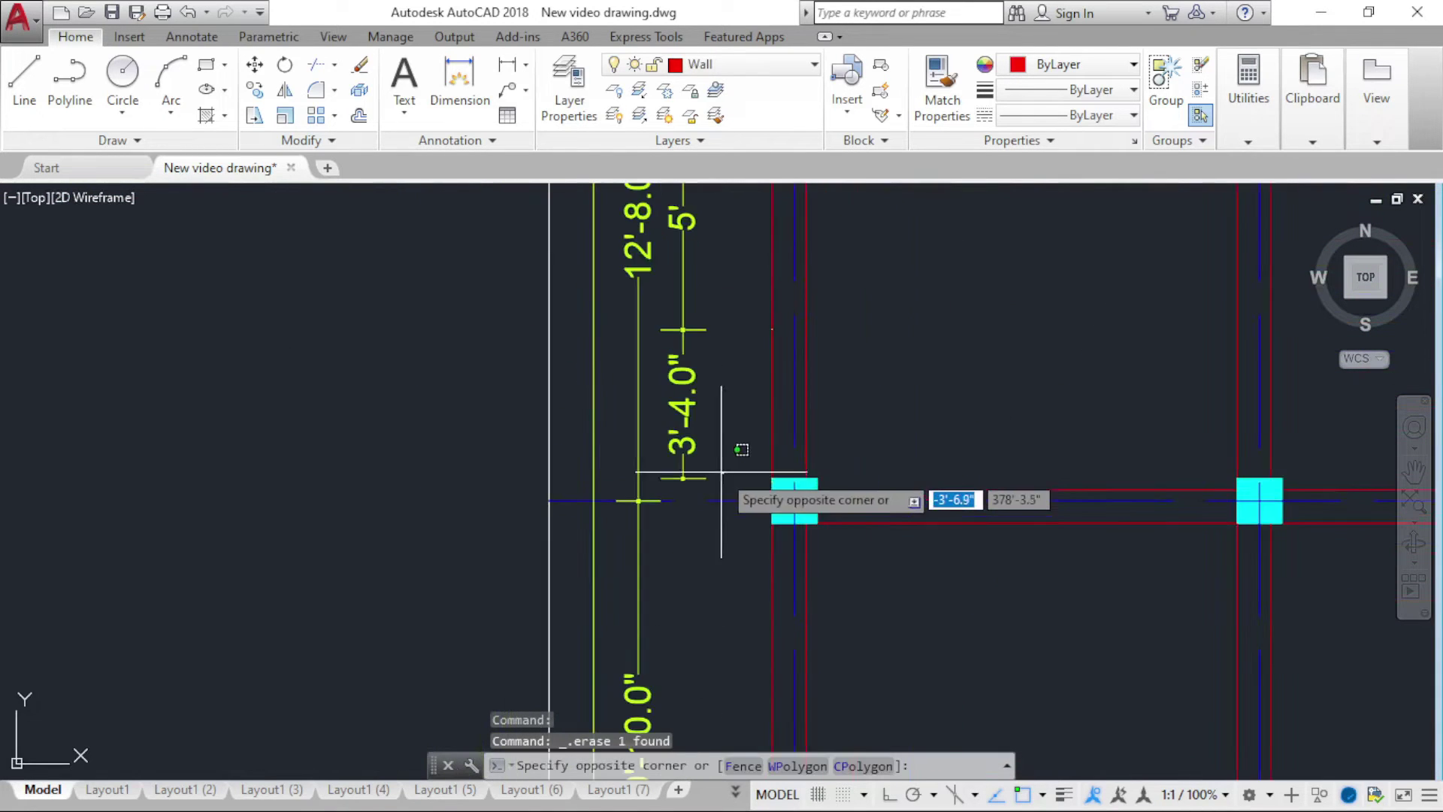
scroll(698, 300, down, 2)
click(606, 219)
key(Delete)
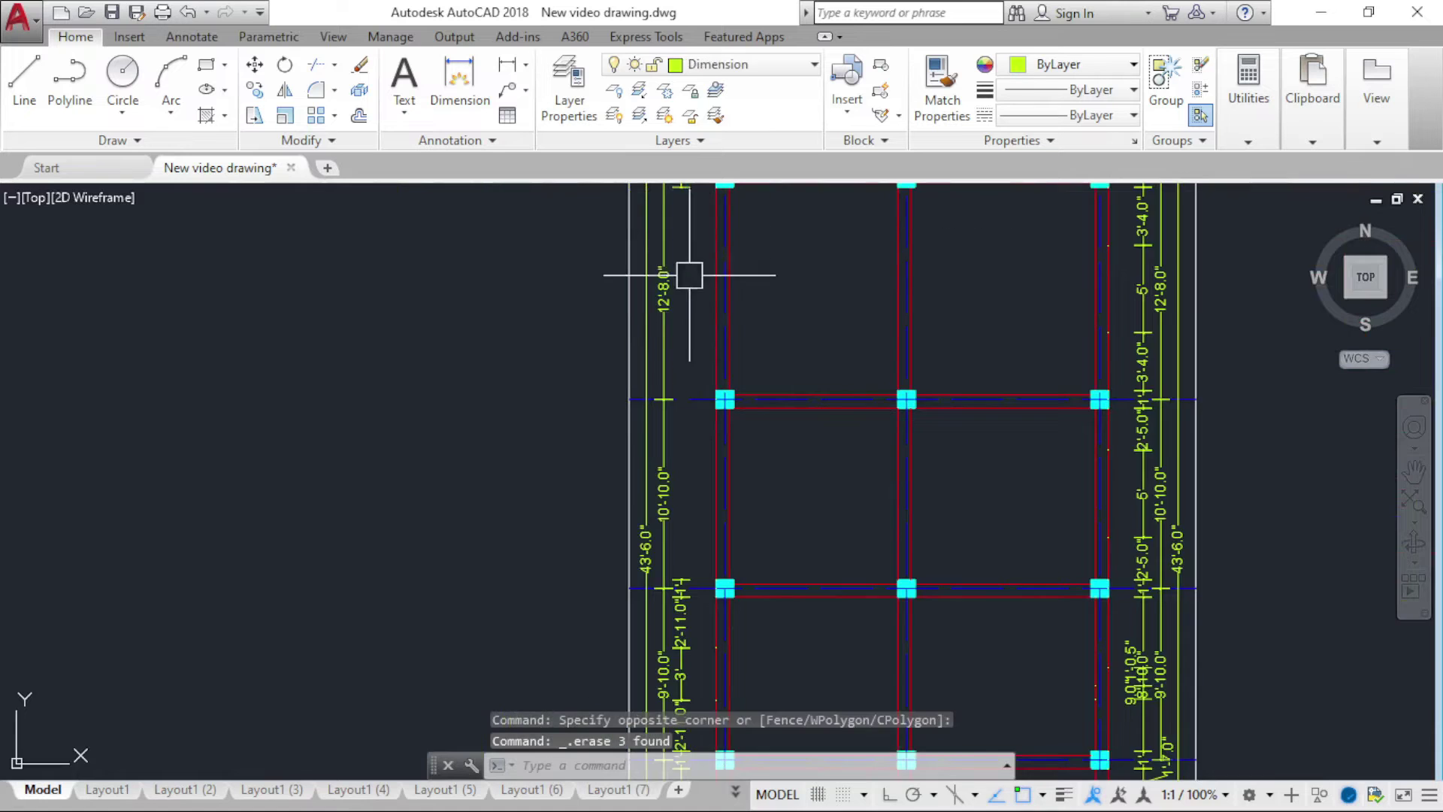
Step: Erase a short right-side dimension and the 1'-0.5" dimension
scroll(686, 274, down, 1)
scroll(635, 411, up, 3)
click(864, 251)
click(747, 306)
middle_drag(747, 306, 734, 396)
key(Delete)
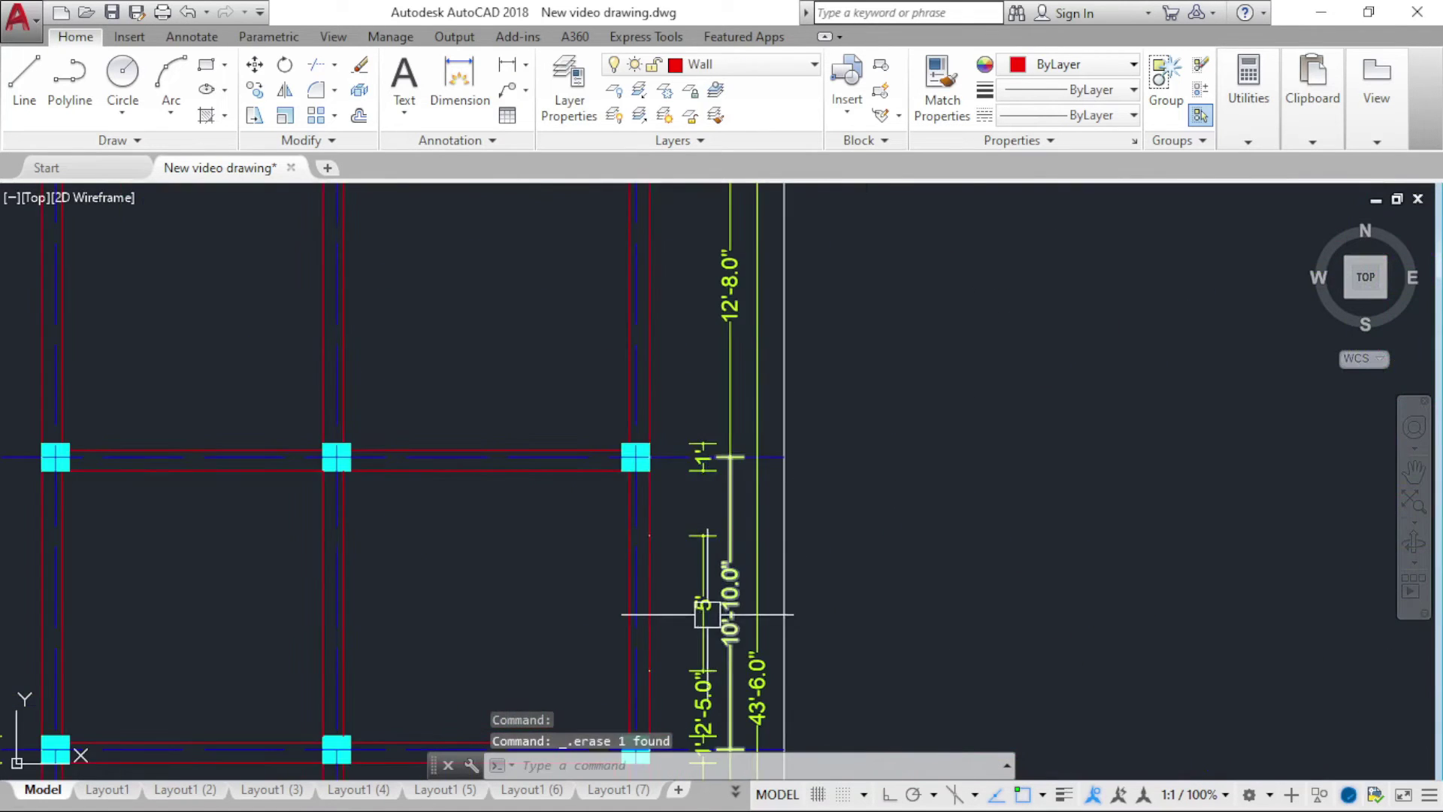
scroll(714, 414, up, 4)
scroll(715, 414, up, 2)
click(683, 457)
key(Delete)
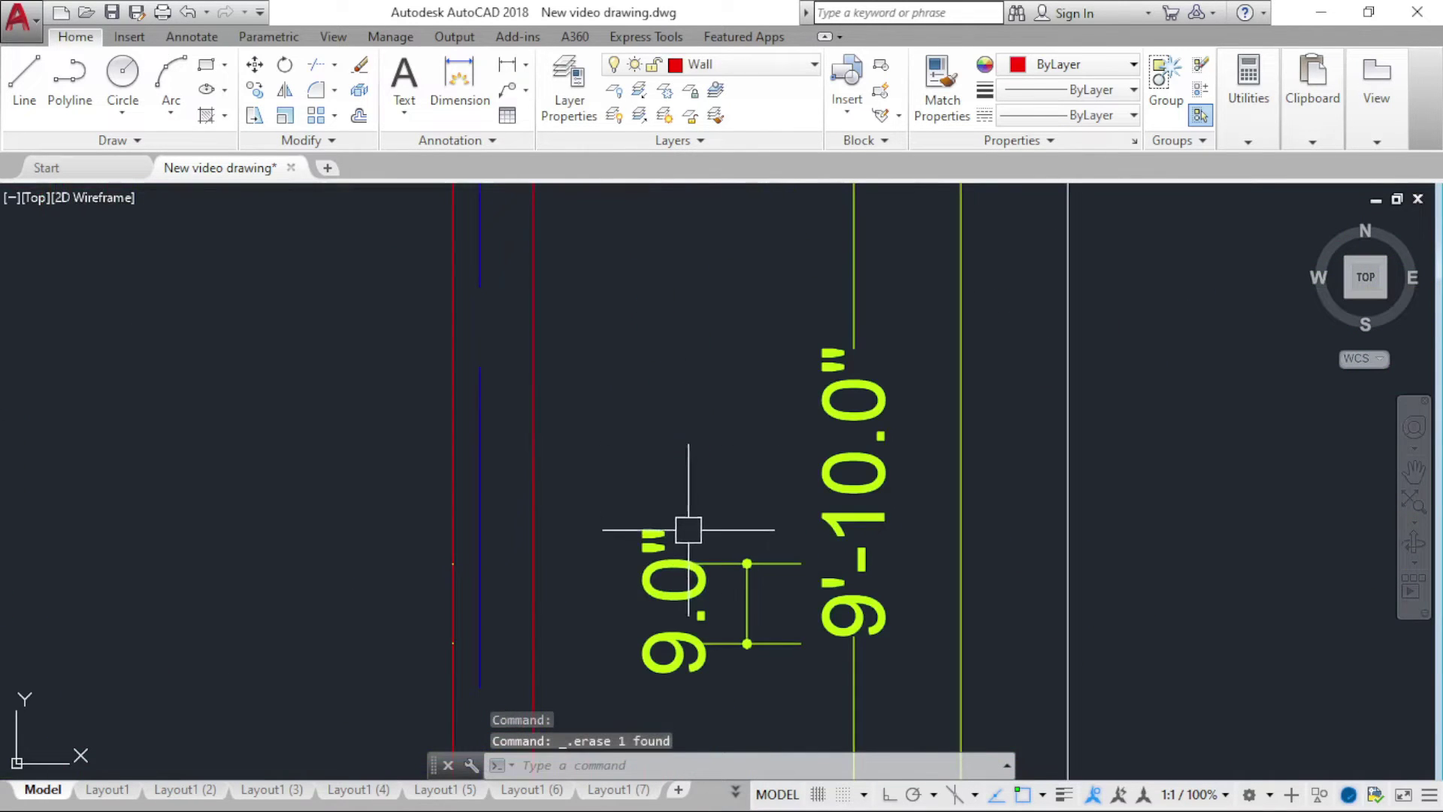
Step: Erase the upper and lower 1'-7.0" dimensions
scroll(680, 427, down, 3)
scroll(703, 548, up, 3)
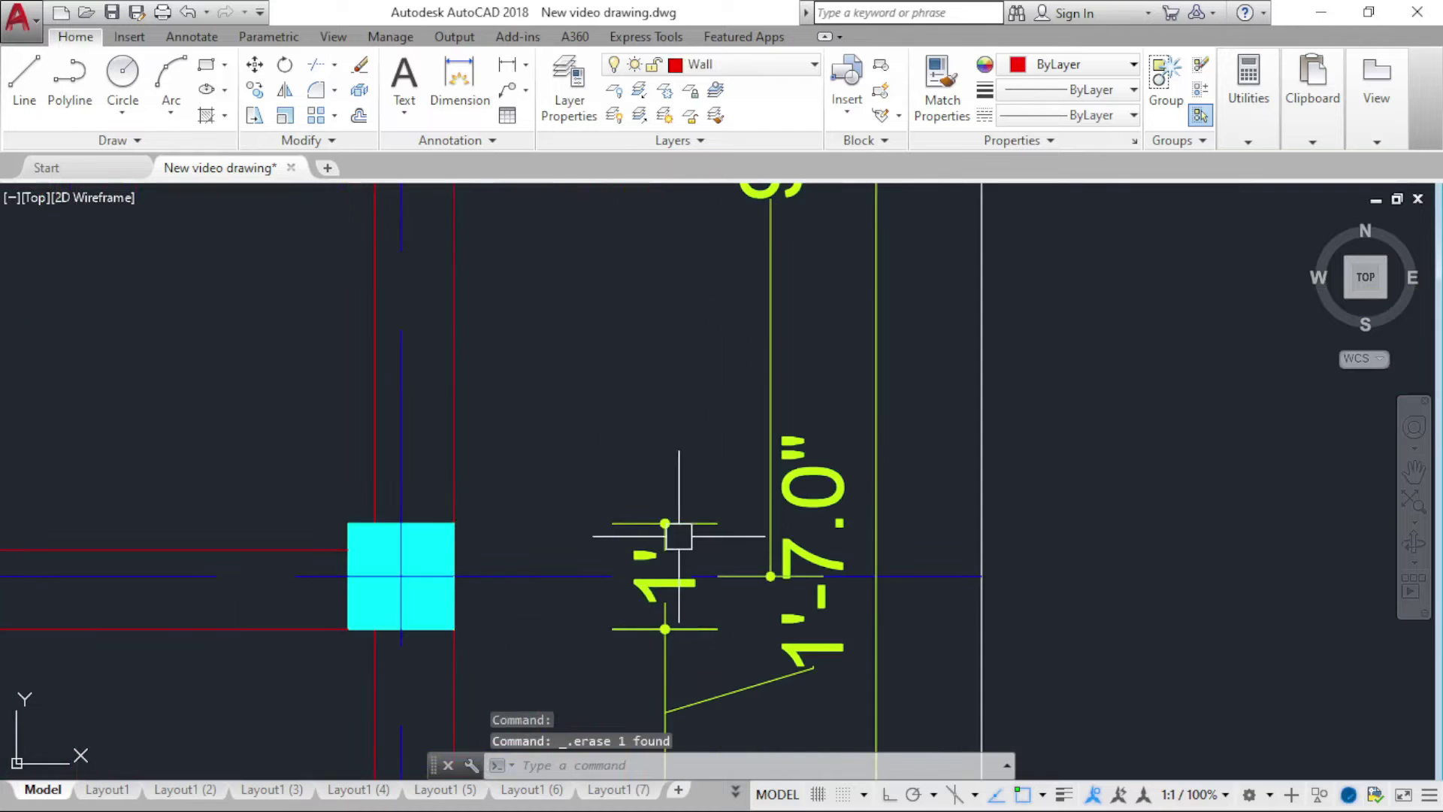
scroll(654, 428, down, 3)
scroll(669, 549, up, 2)
middle_drag(651, 541, 683, 419)
click(644, 451)
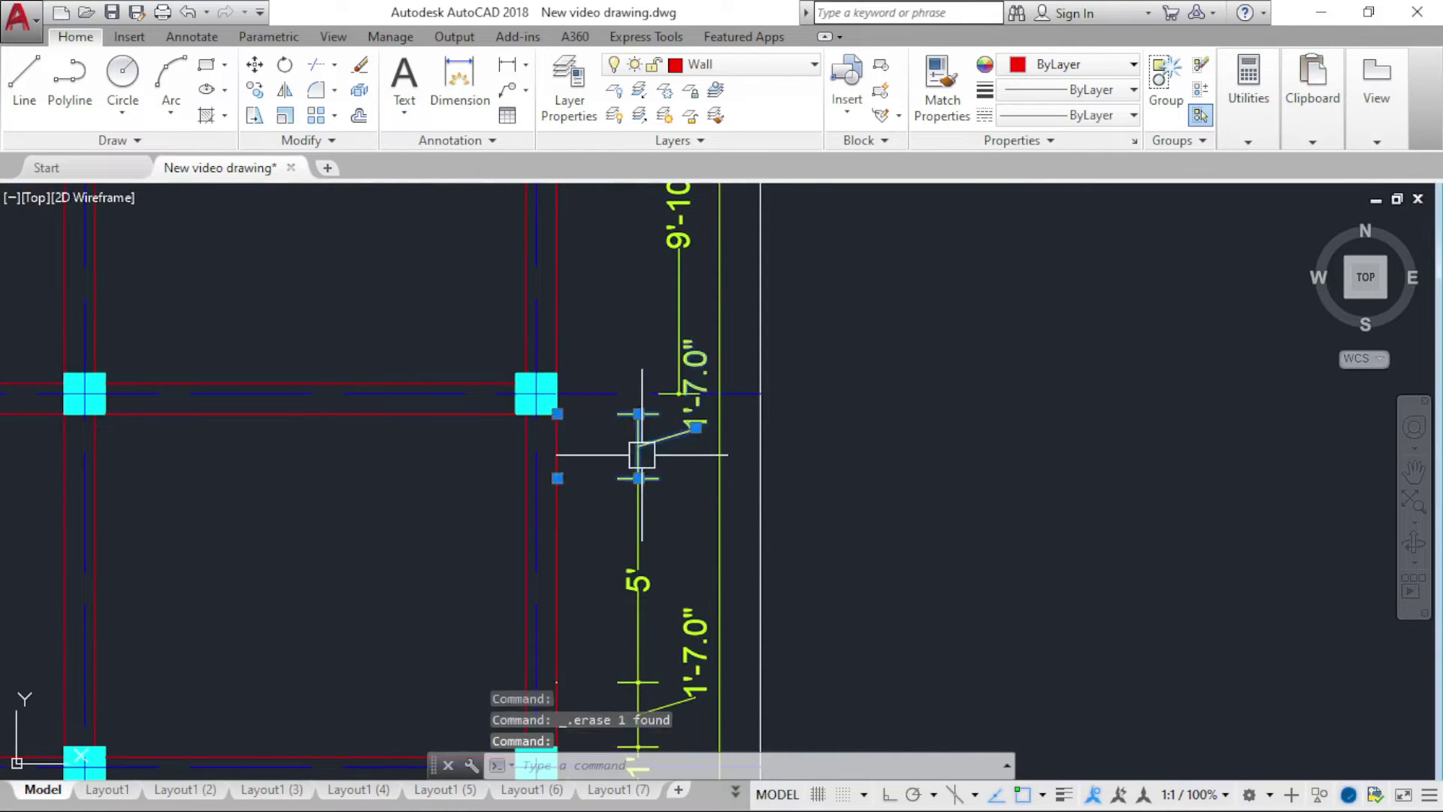
key(Delete)
scroll(629, 566, down, 3)
scroll(628, 579, up, 5)
click(629, 580)
key(Delete)
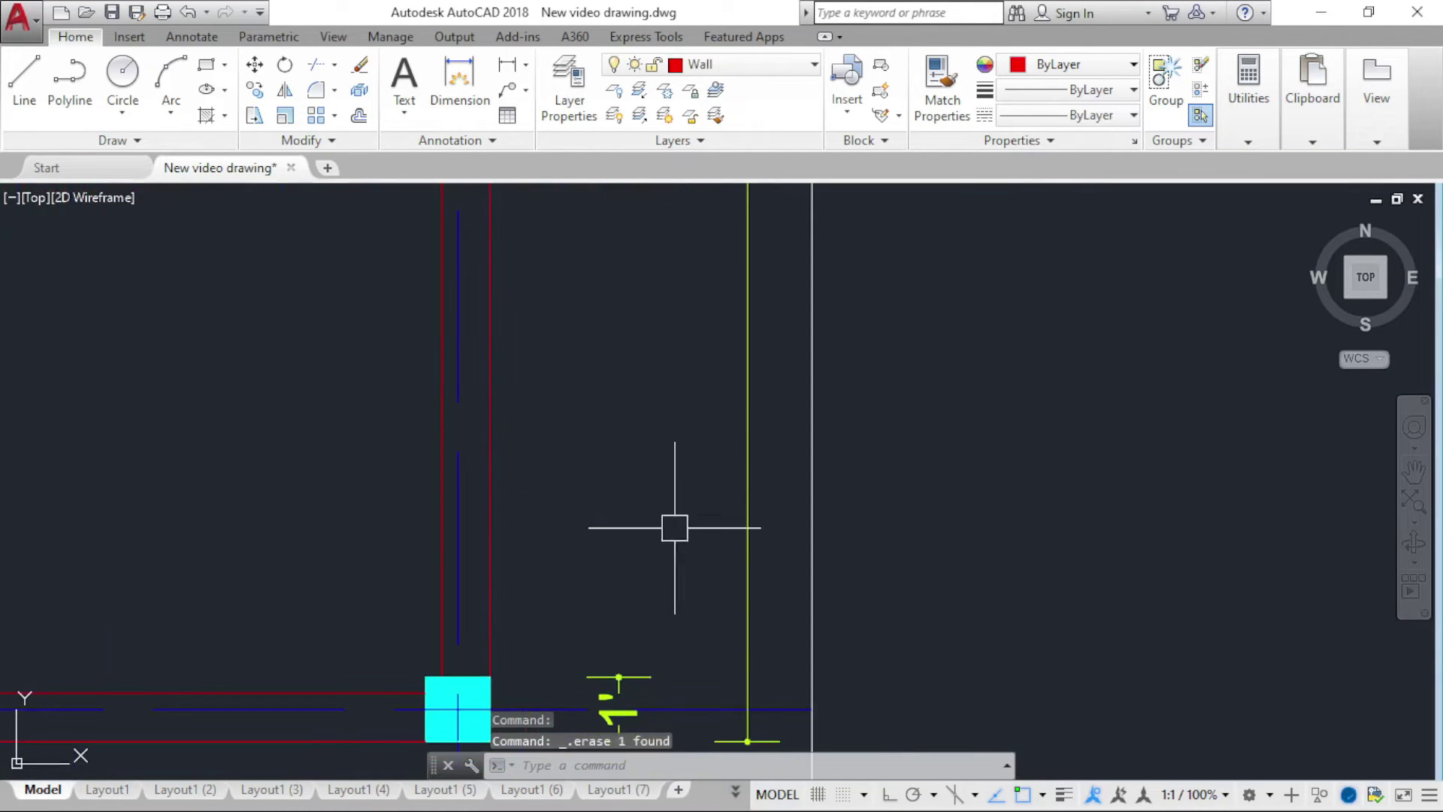
Step: Zoom out to view the whole structural grid beside the floor plan
scroll(673, 522, down, 2)
scroll(664, 617, up, 2)
scroll(696, 589, down, 4)
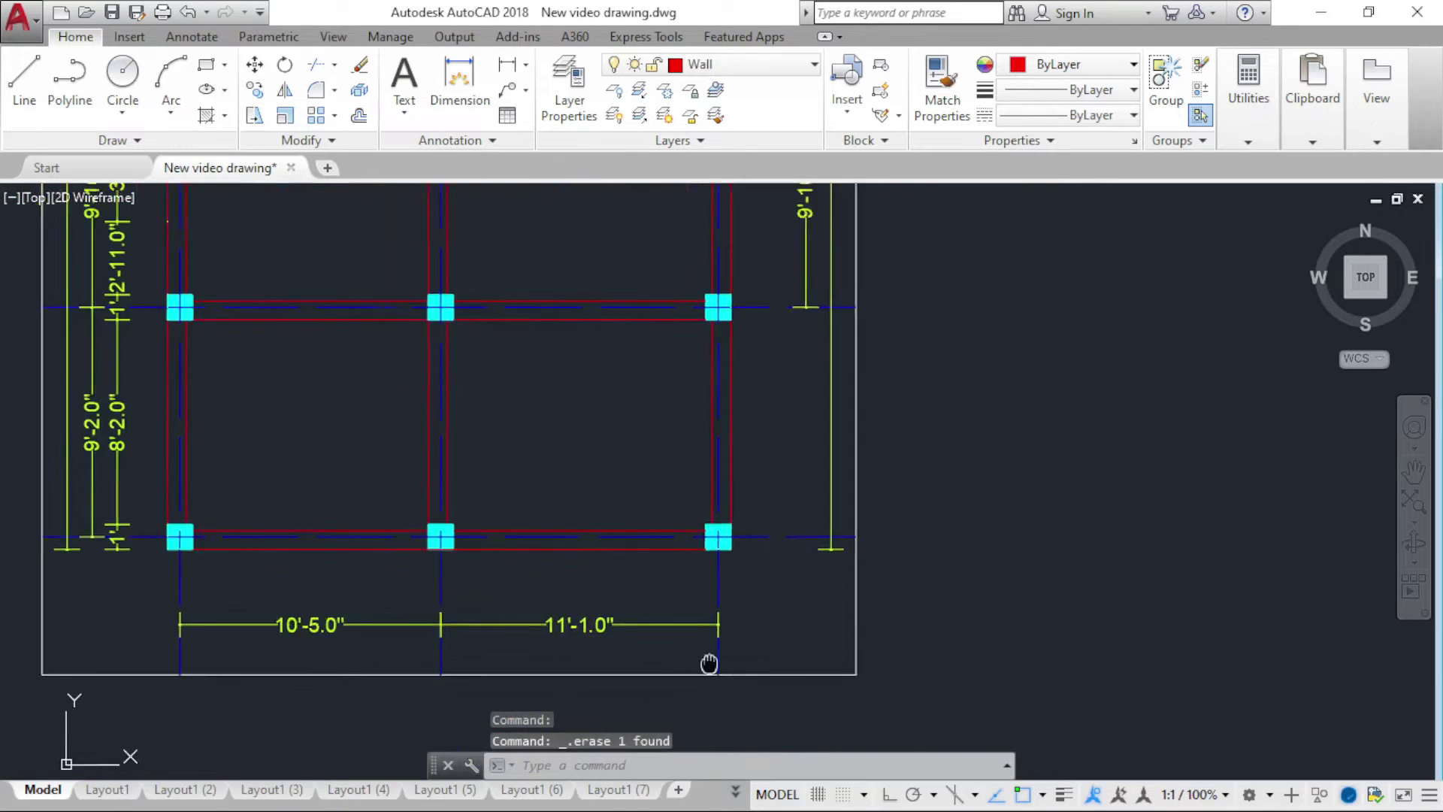
scroll(421, 526, up, 3)
scroll(481, 632, down, 1)
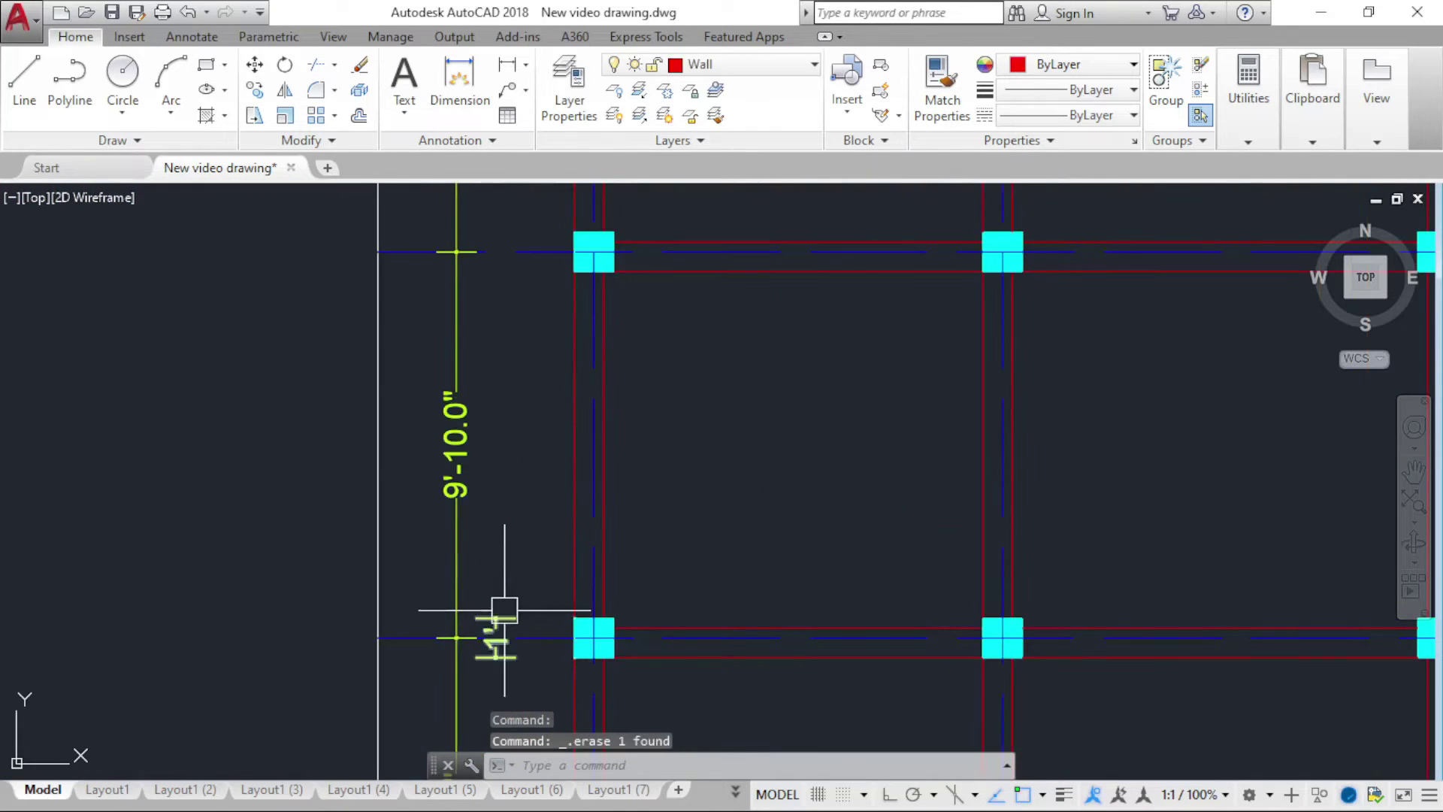
scroll(499, 619, down, 2)
scroll(511, 609, down, 3)
middle_drag(511, 609, 517, 605)
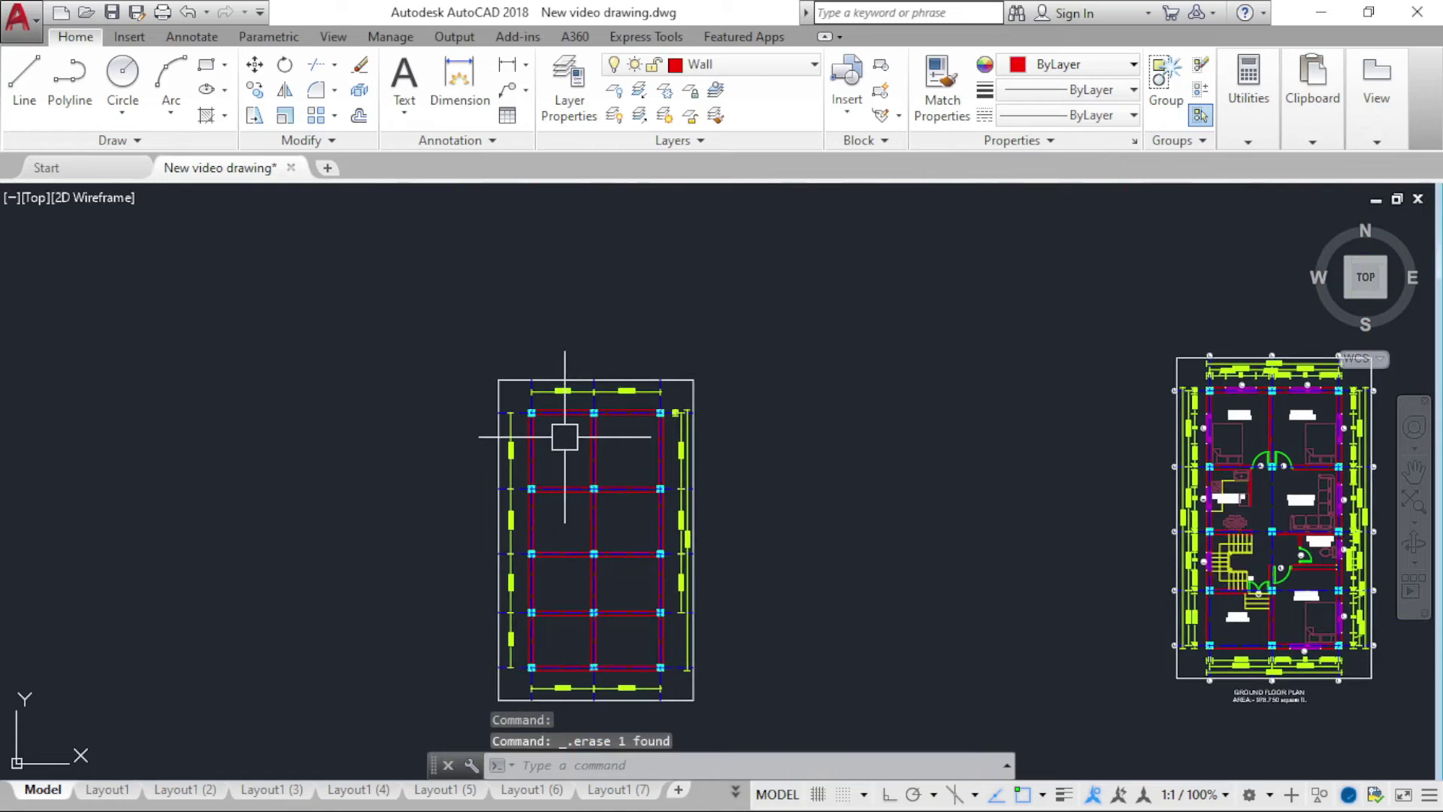
scroll(554, 438, up, 1)
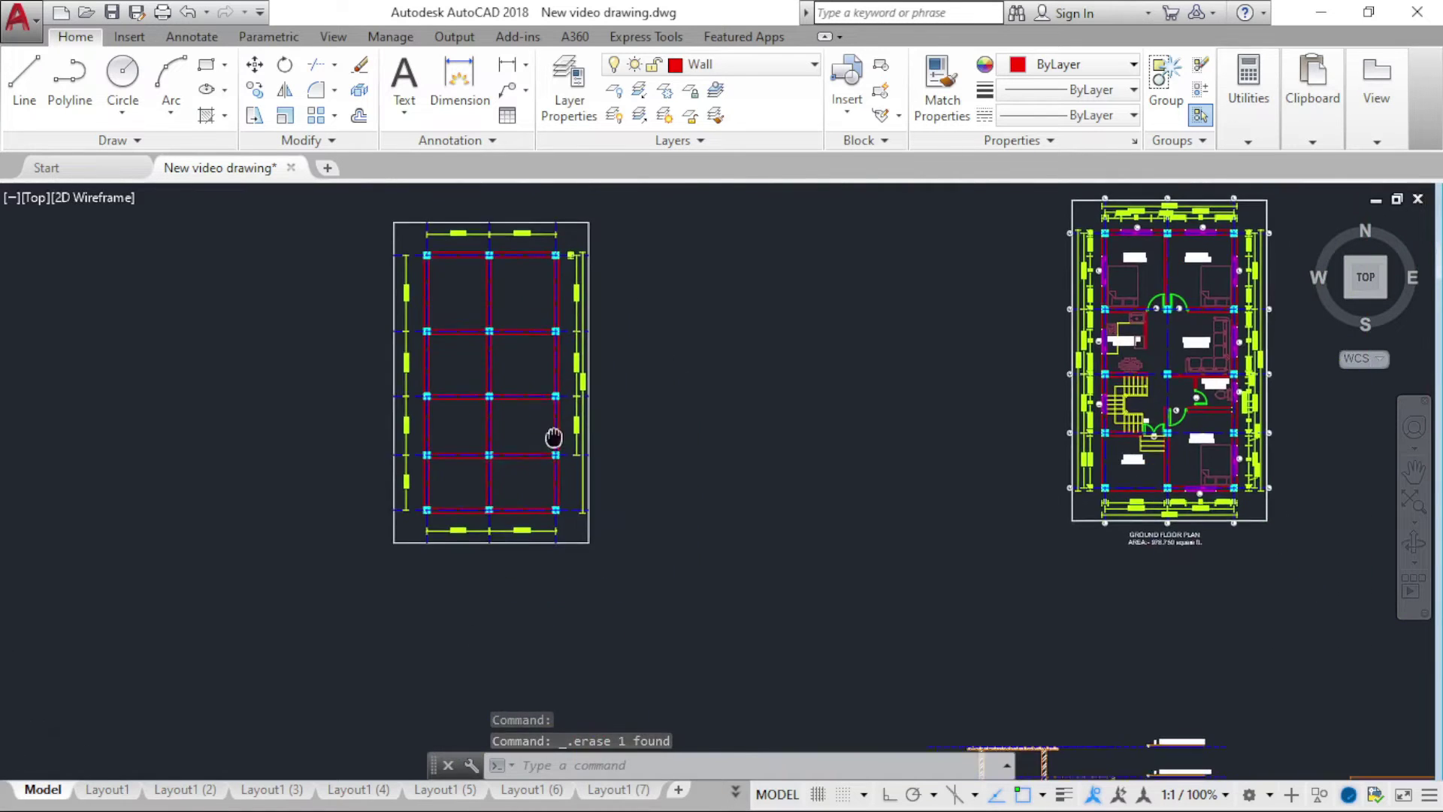
scroll(451, 499, up, 4)
middle_drag(477, 564, 485, 609)
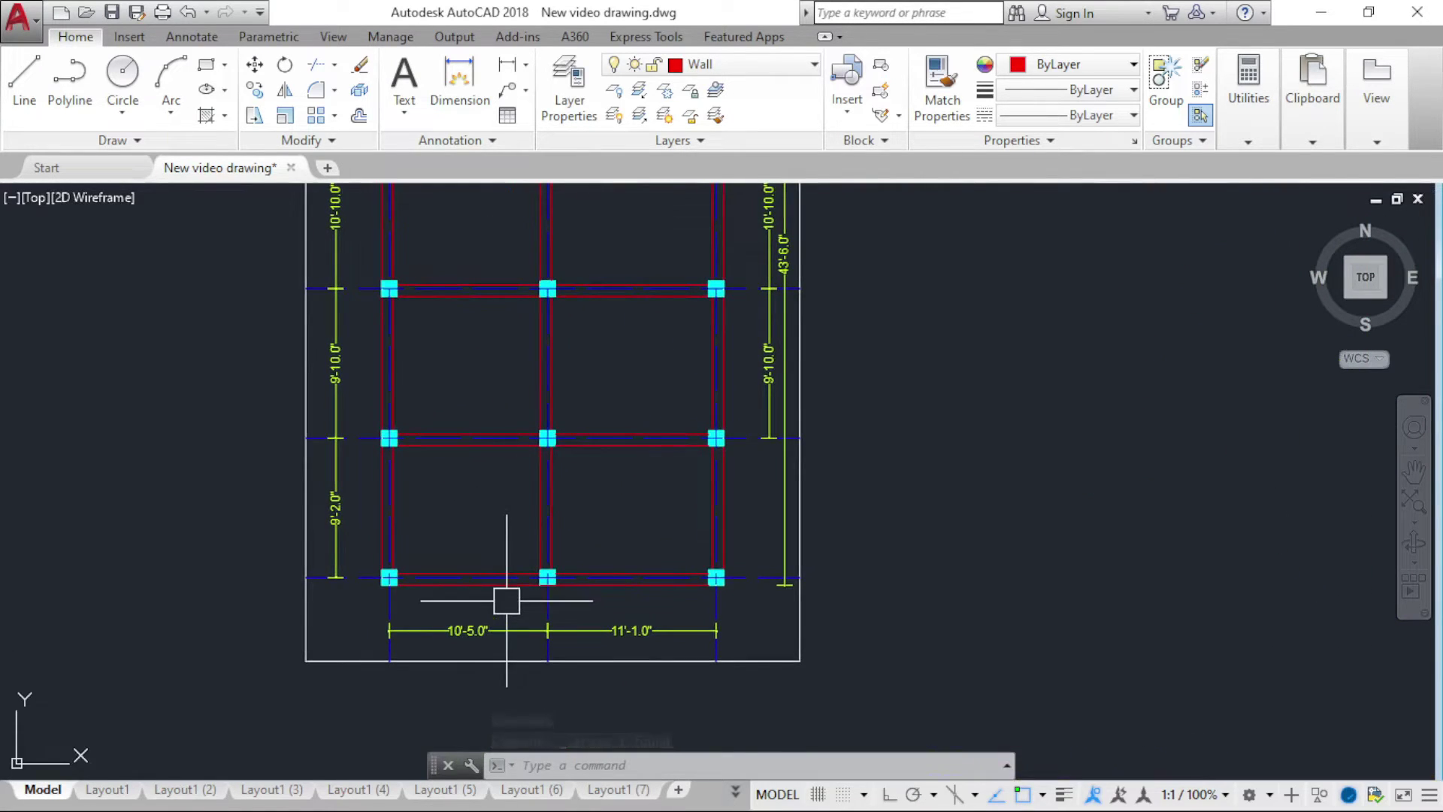
Step: Begin a selection window beside the ground floor plan, then cancel it
scroll(449, 437, up, 4)
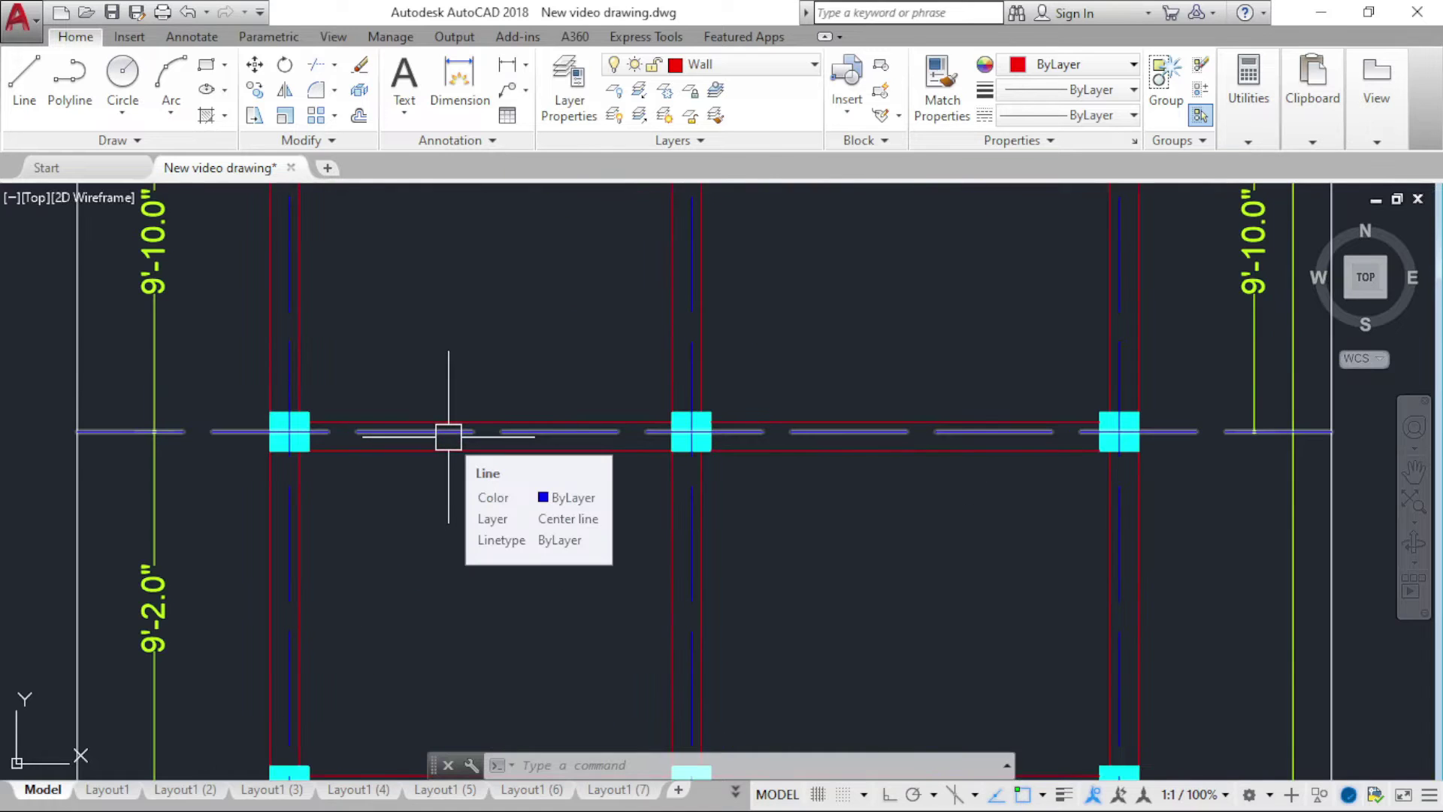
scroll(449, 437, down, 2)
scroll(418, 454, down, 4)
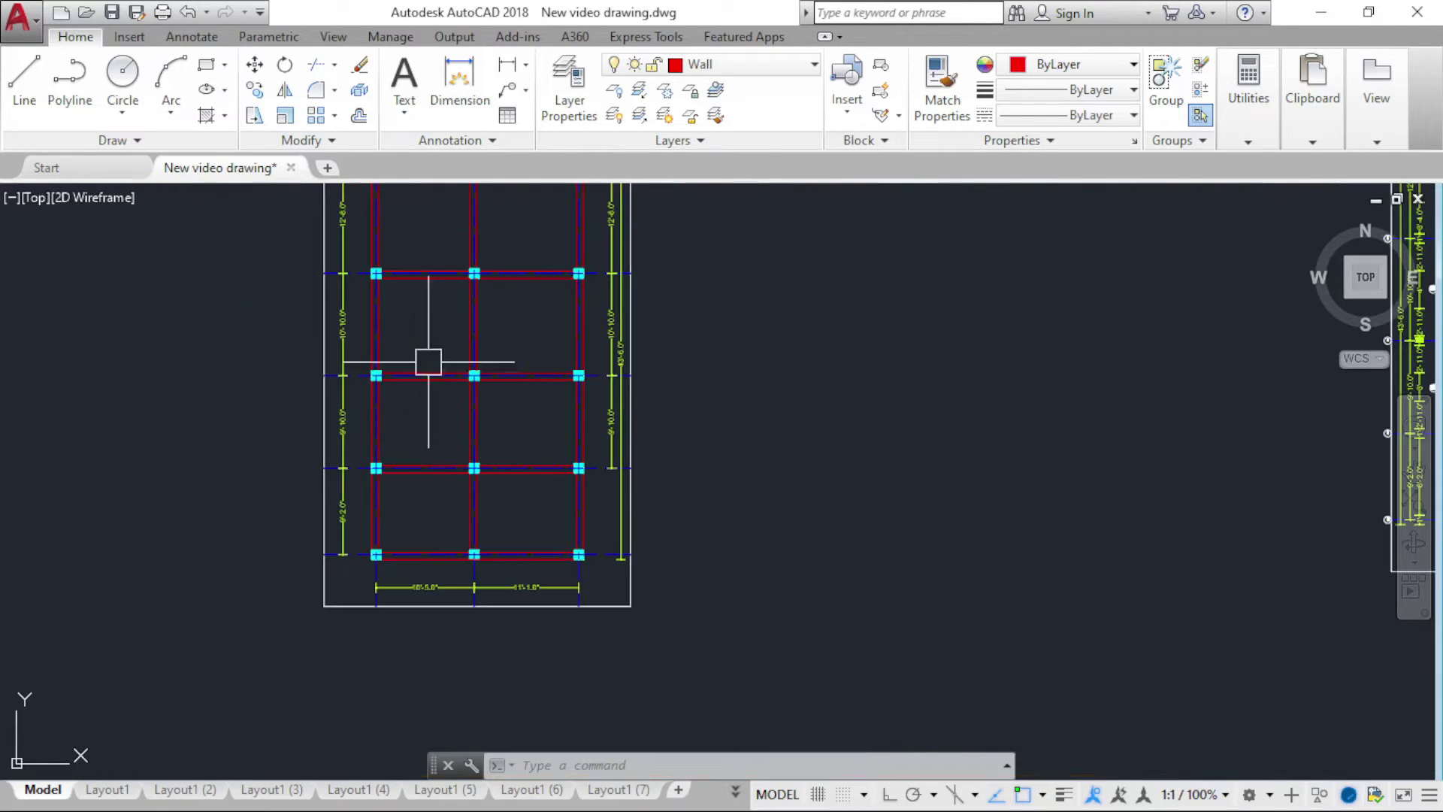
scroll(248, 601, down, 3)
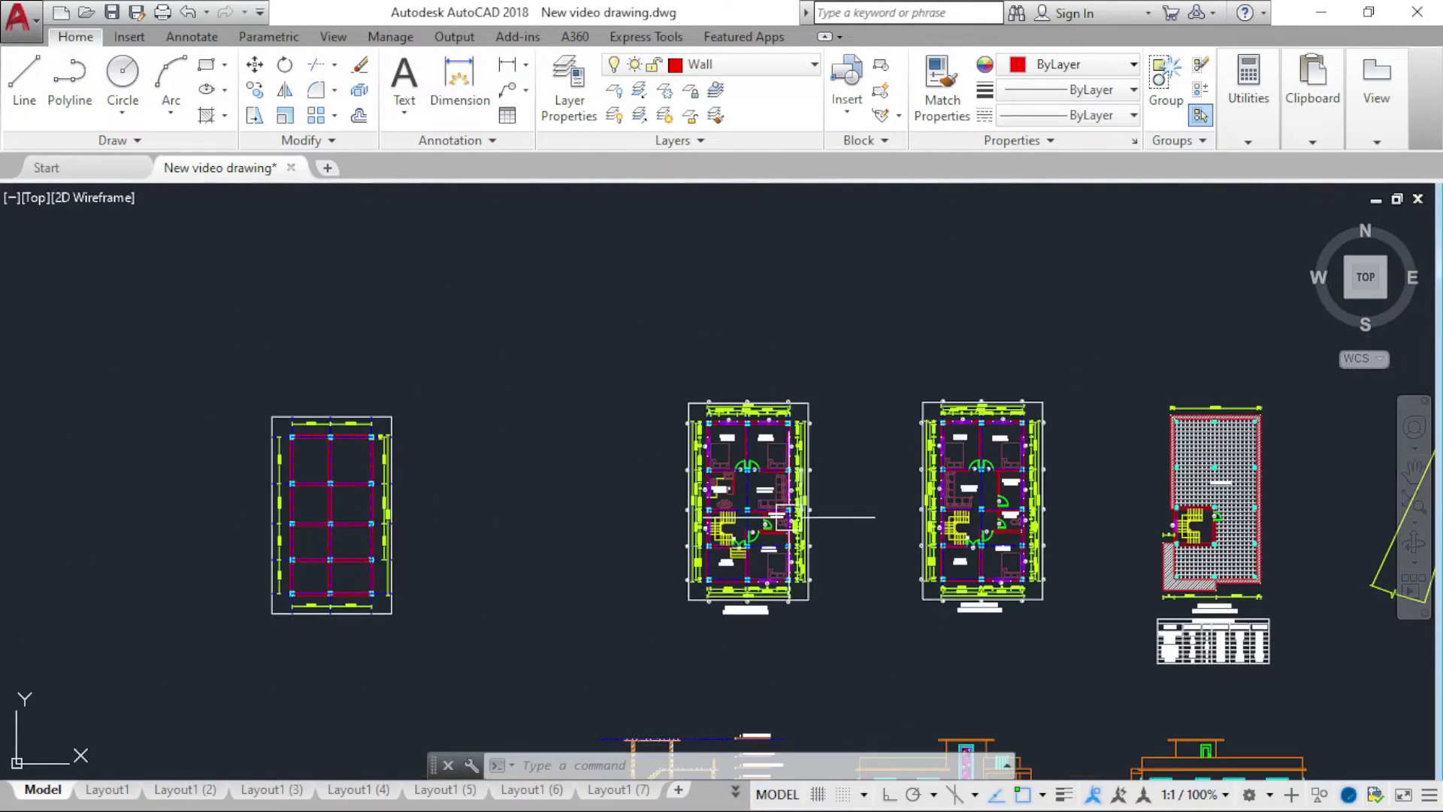
scroll(670, 589, up, 2)
scroll(709, 521, up, 4)
scroll(737, 599, up, 4)
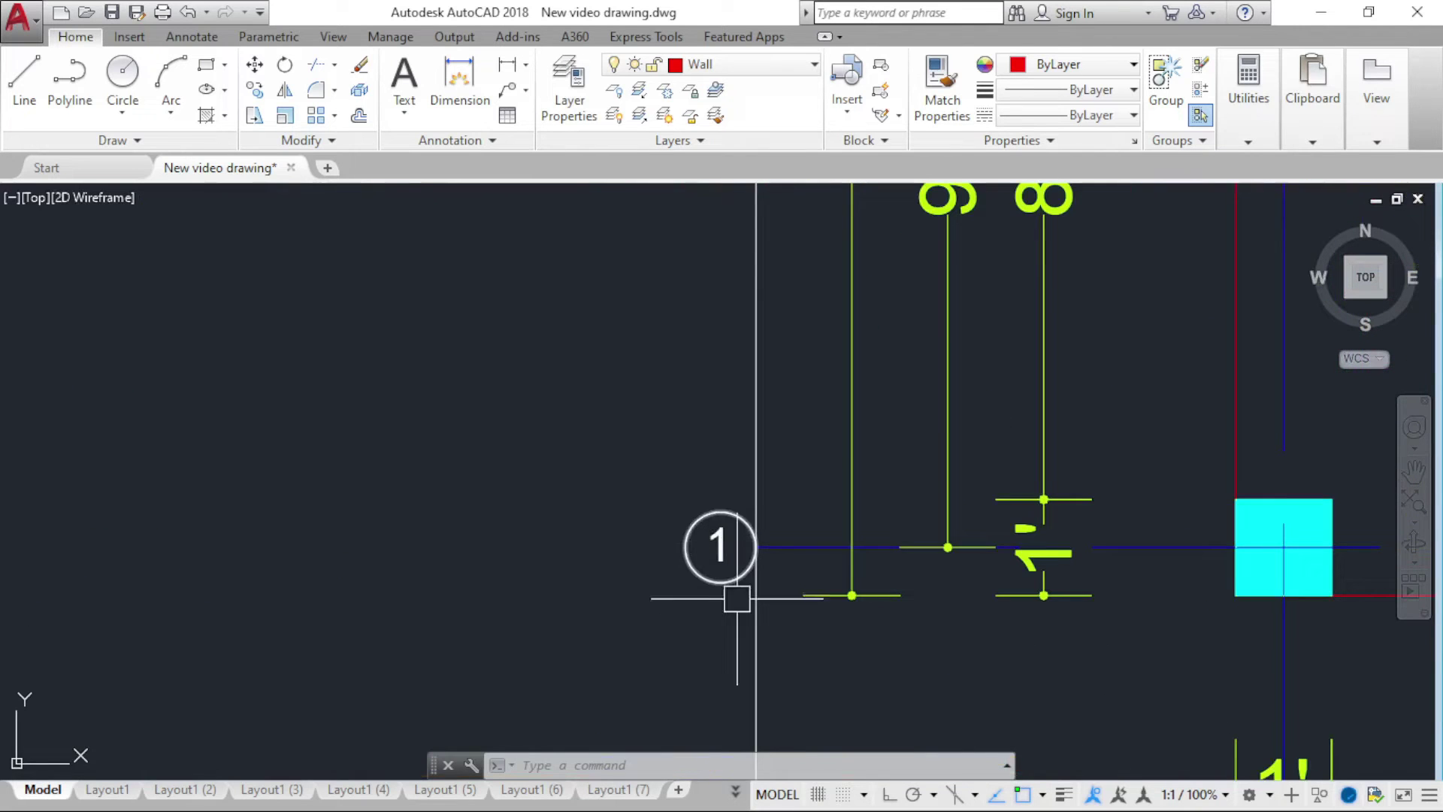
click(724, 635)
scroll(726, 654, down, 3)
scroll(729, 564, down, 2)
scroll(661, 466, up, 2)
scroll(659, 353, up, 2)
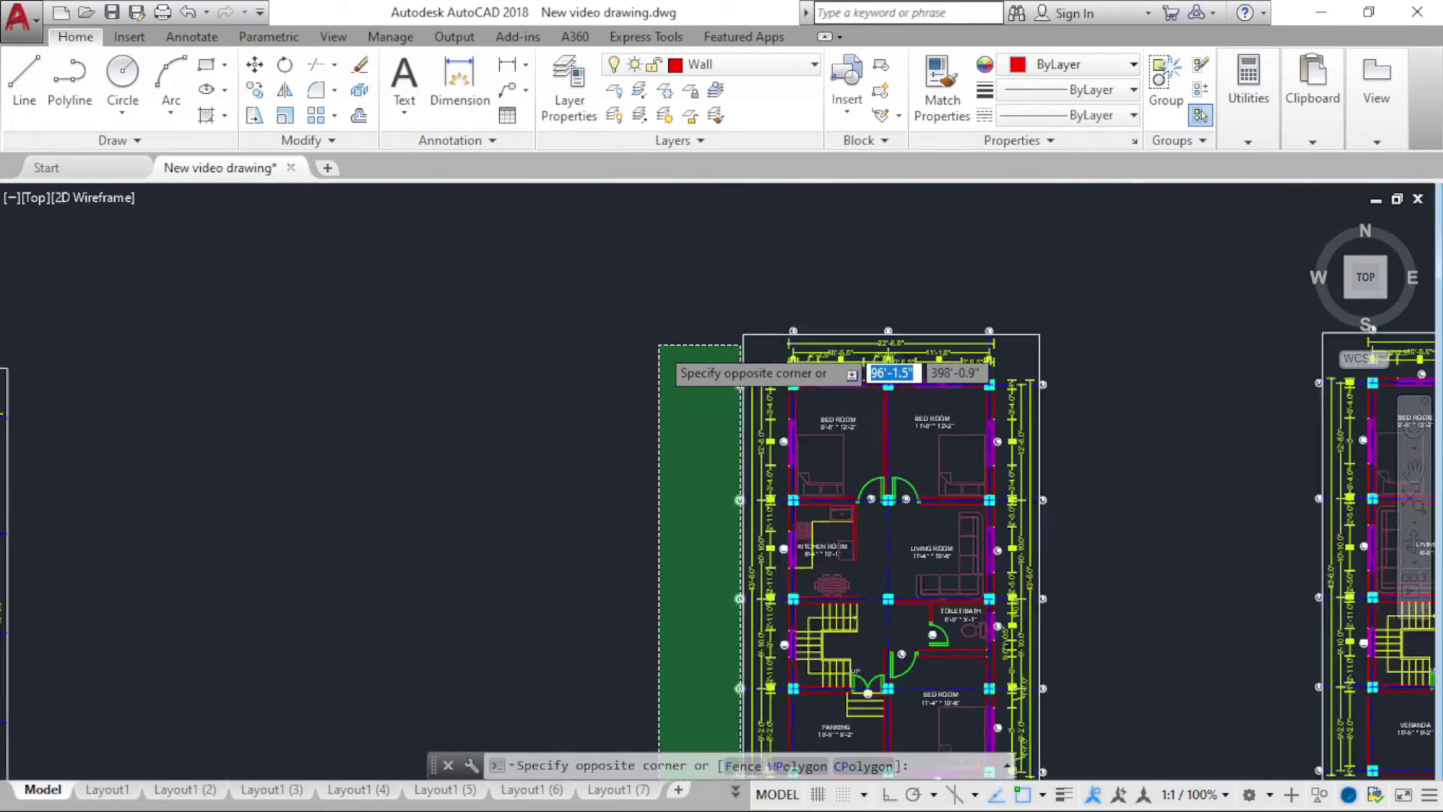
scroll(674, 331, up, 3)
key(Escape)
Step: Window-select the left-side and right-side grid bubbles on the ground floor plan
scroll(1236, 319, up, 5)
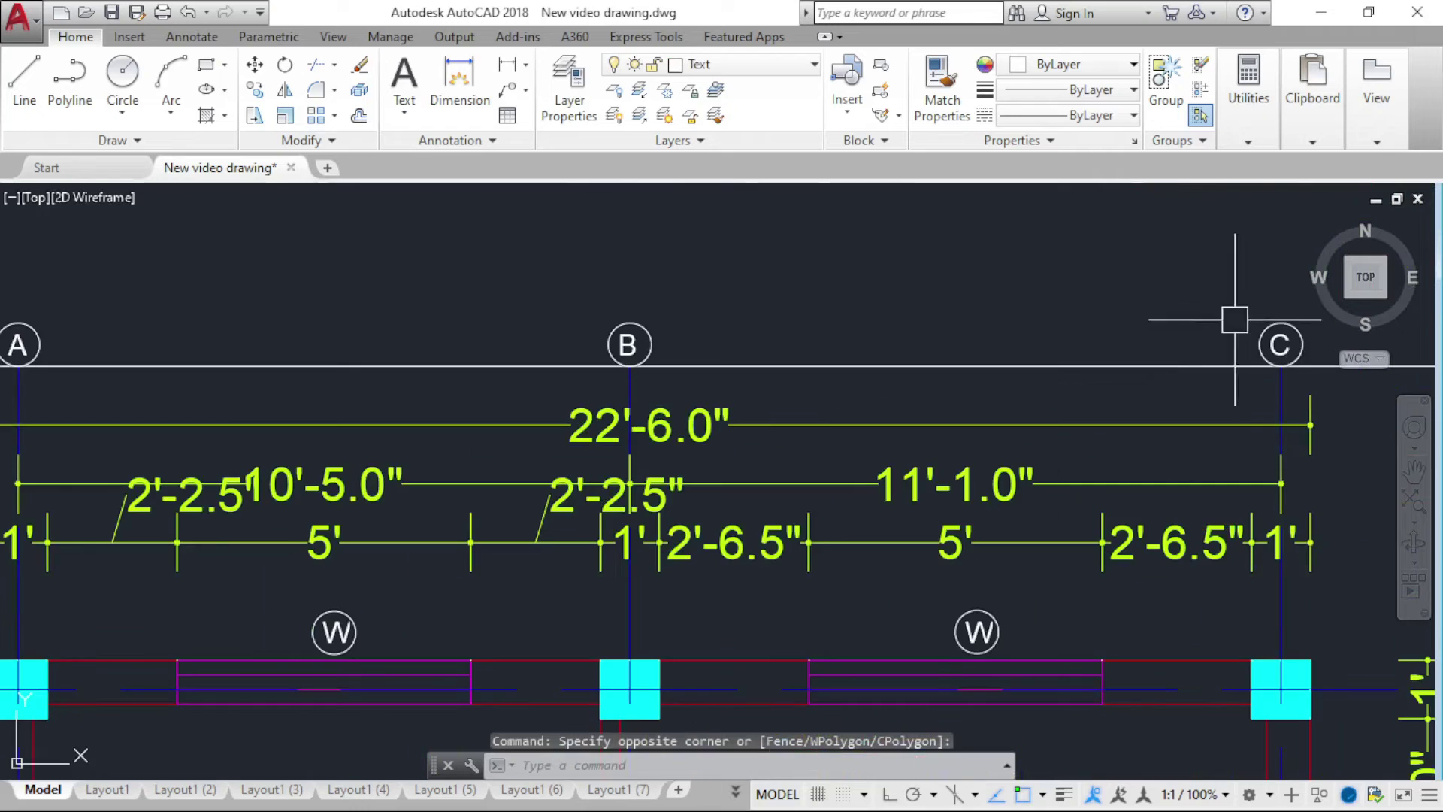
middle_drag(1006, 349, 818, 399)
click(1158, 399)
scroll(1173, 406, down, 2)
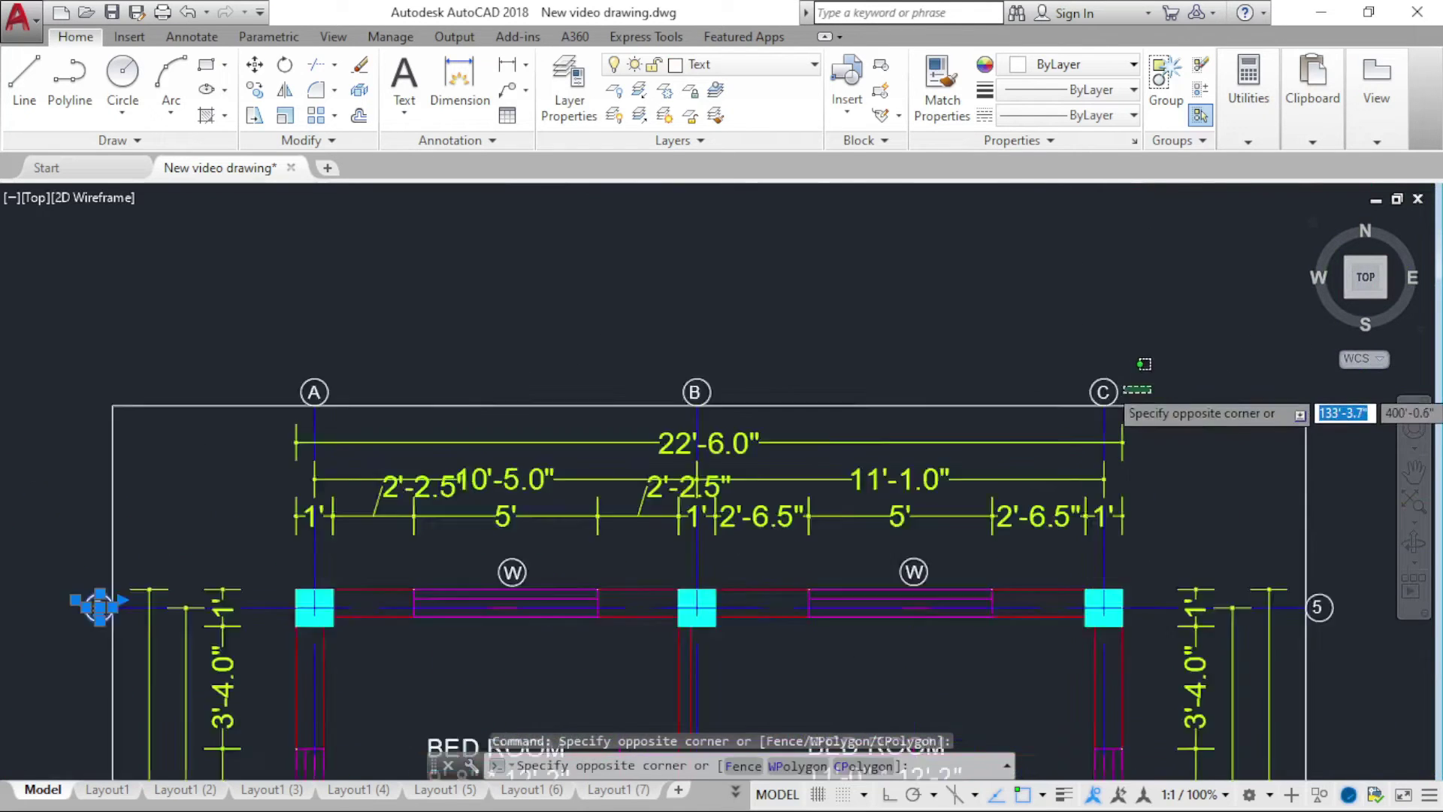
scroll(902, 361, down, 4)
click(735, 328)
middle_drag(1123, 561, 909, 306)
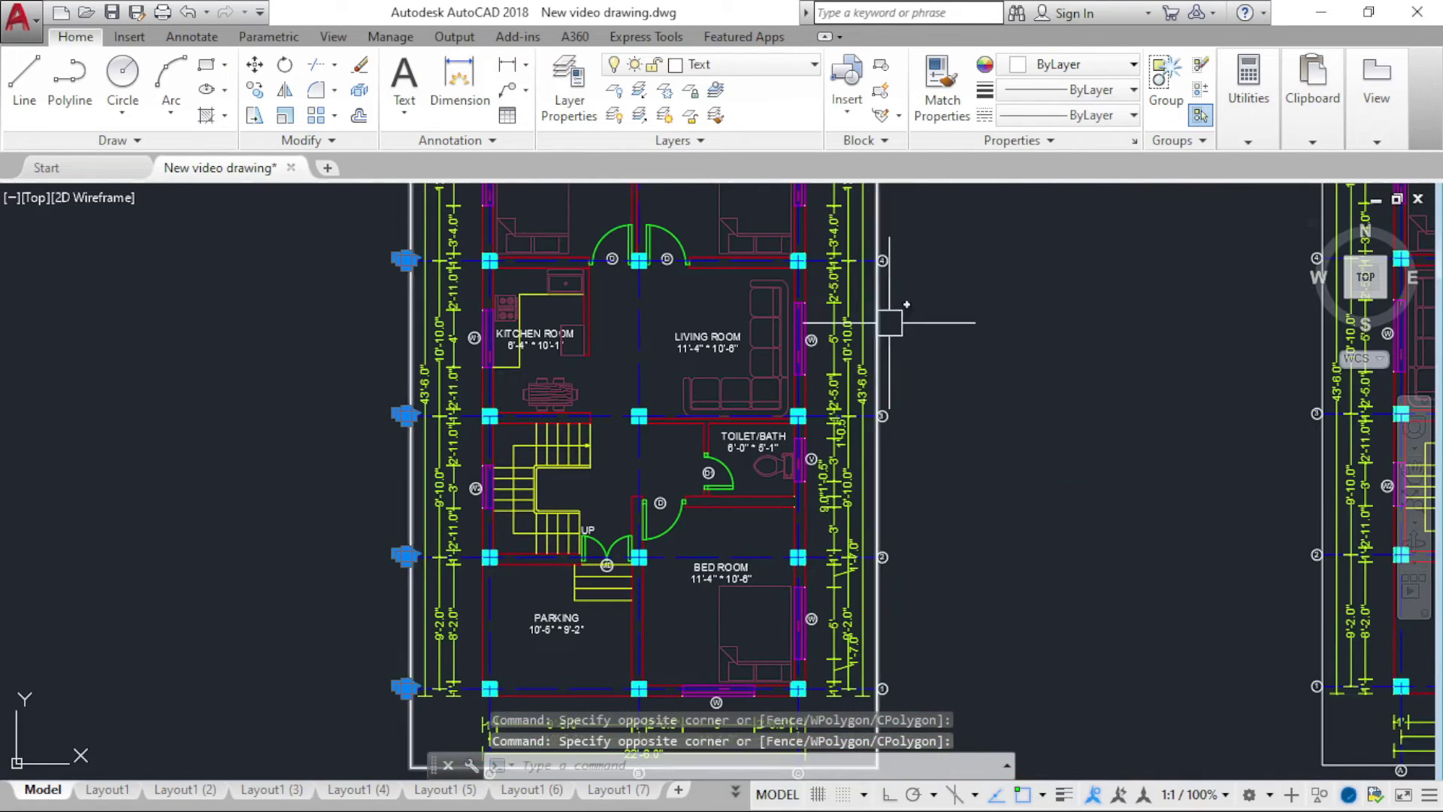
middle_drag(838, 693, 838, 434)
scroll(842, 466, up, 5)
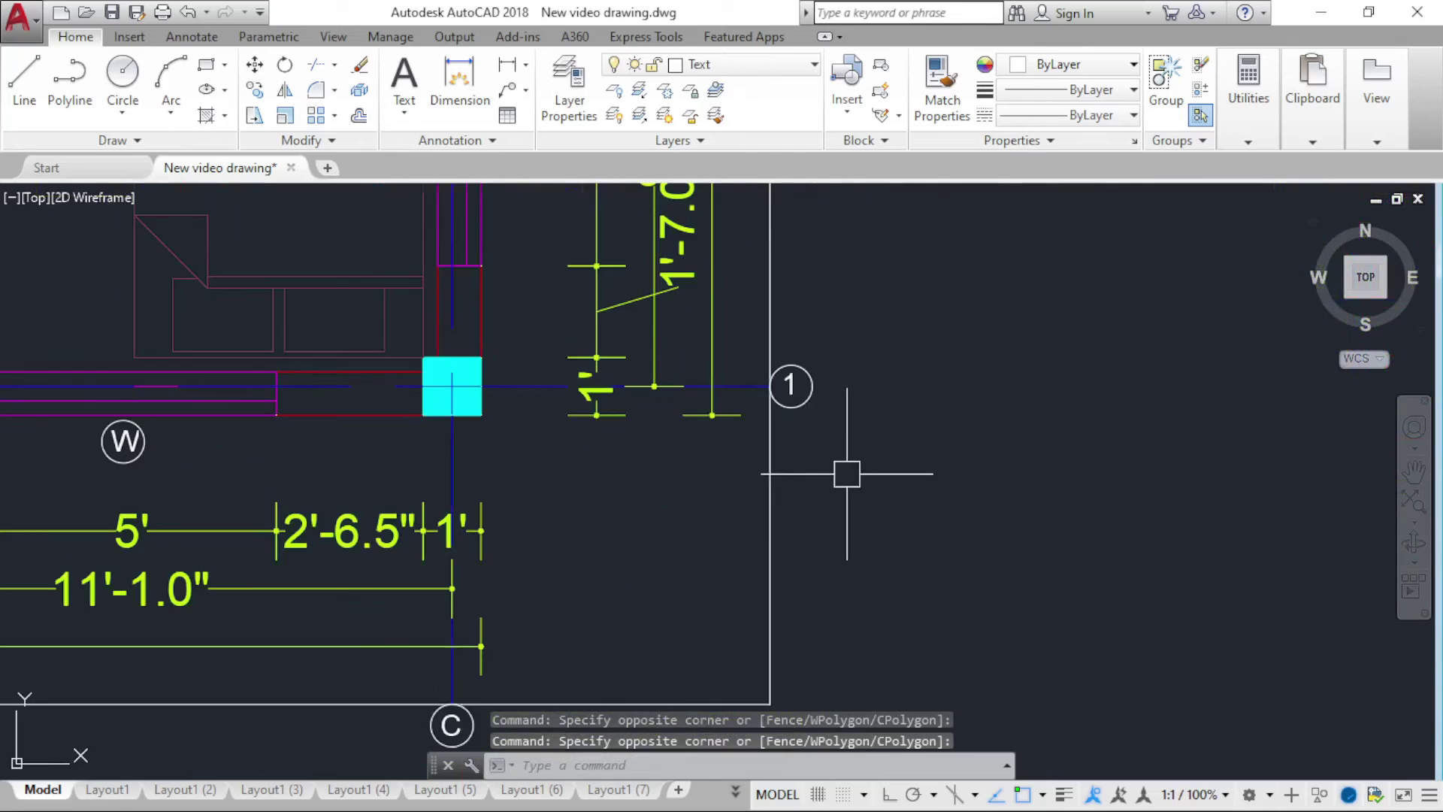
click(844, 466)
scroll(834, 527, down, 7)
scroll(827, 583, up, 2)
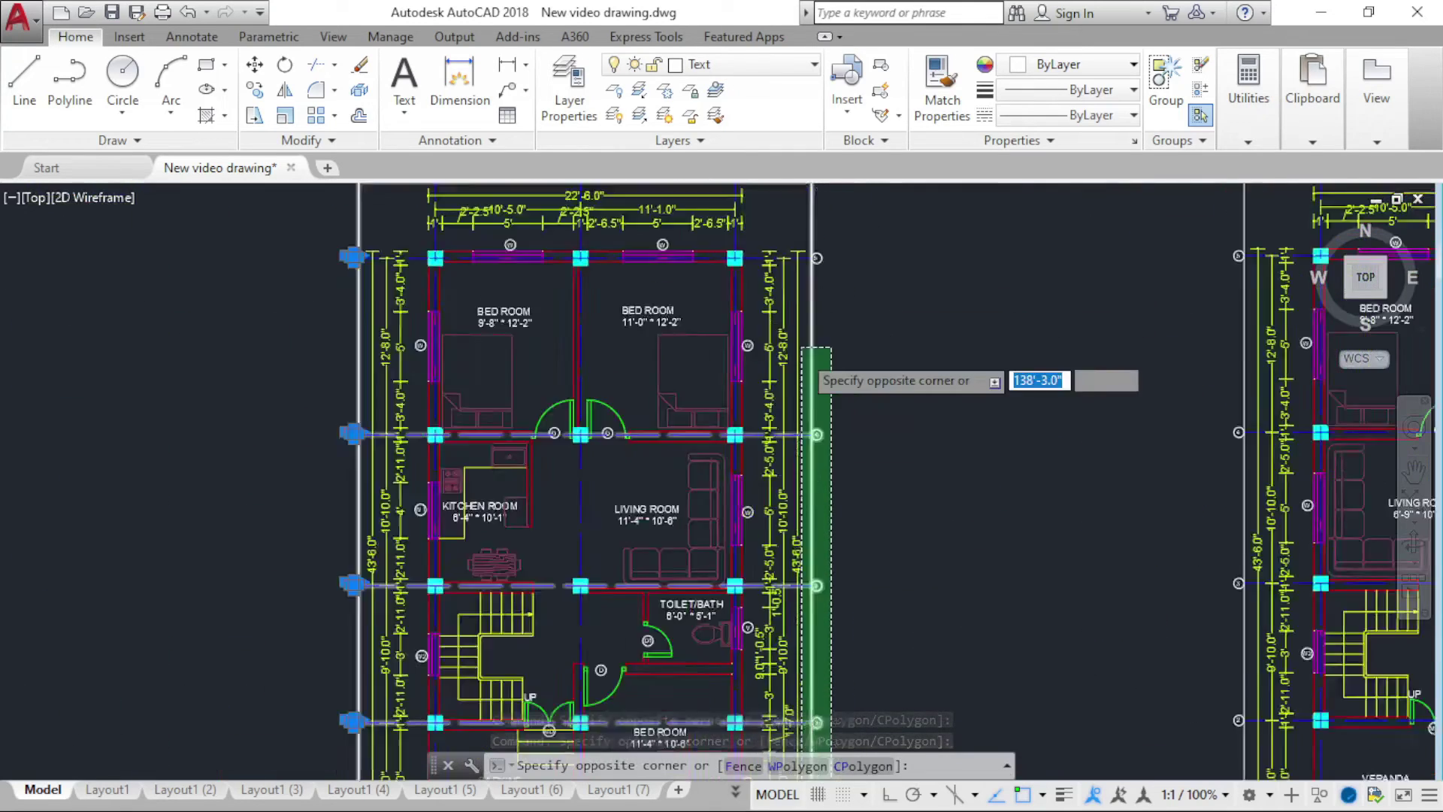
scroll(819, 312, up, 4)
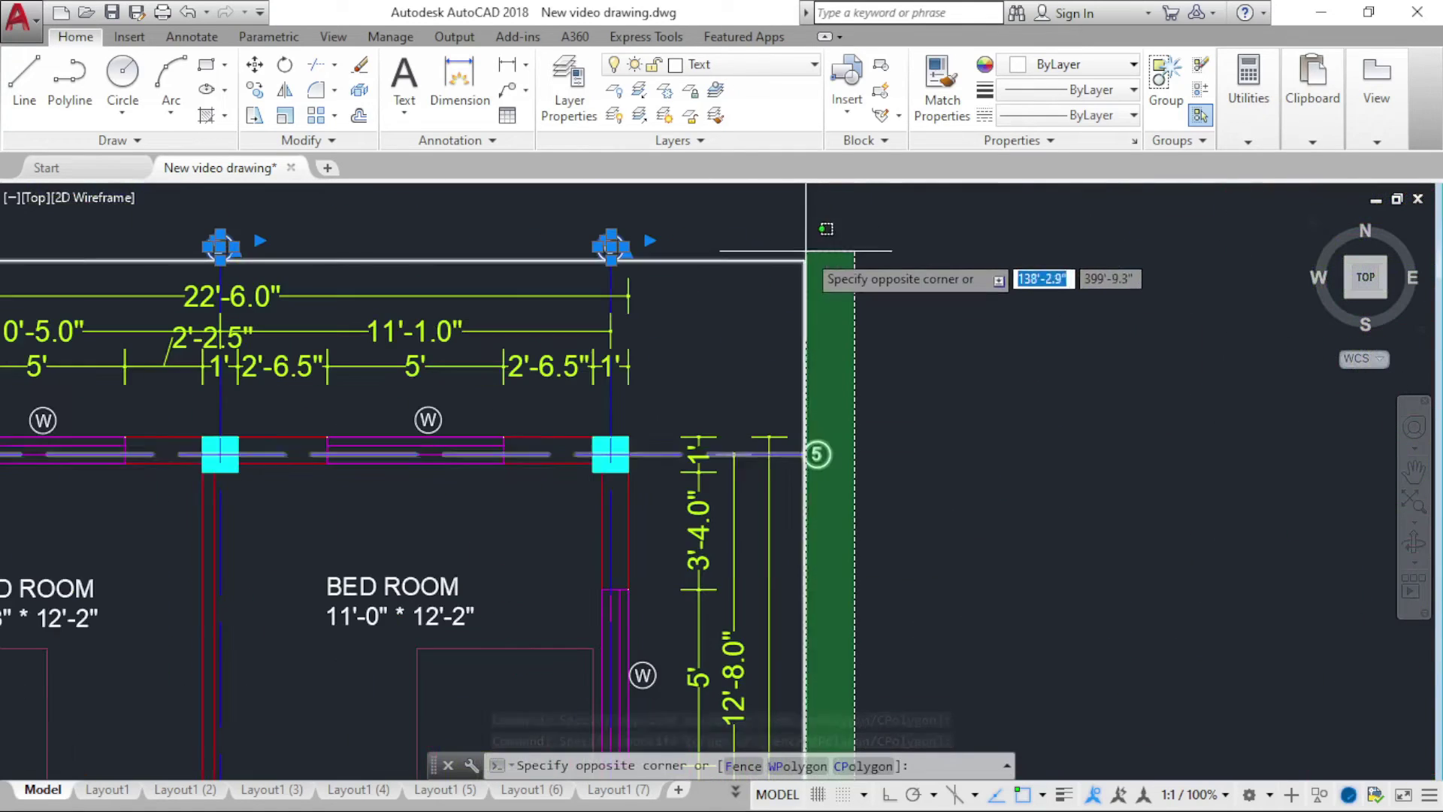
click(816, 324)
Step: Add the bottom grid bubbles and bubbles A and B to the selection
scroll(816, 323, down, 3)
scroll(816, 323, down, 4)
scroll(1239, 411, up, 8)
scroll(1239, 411, up, 1)
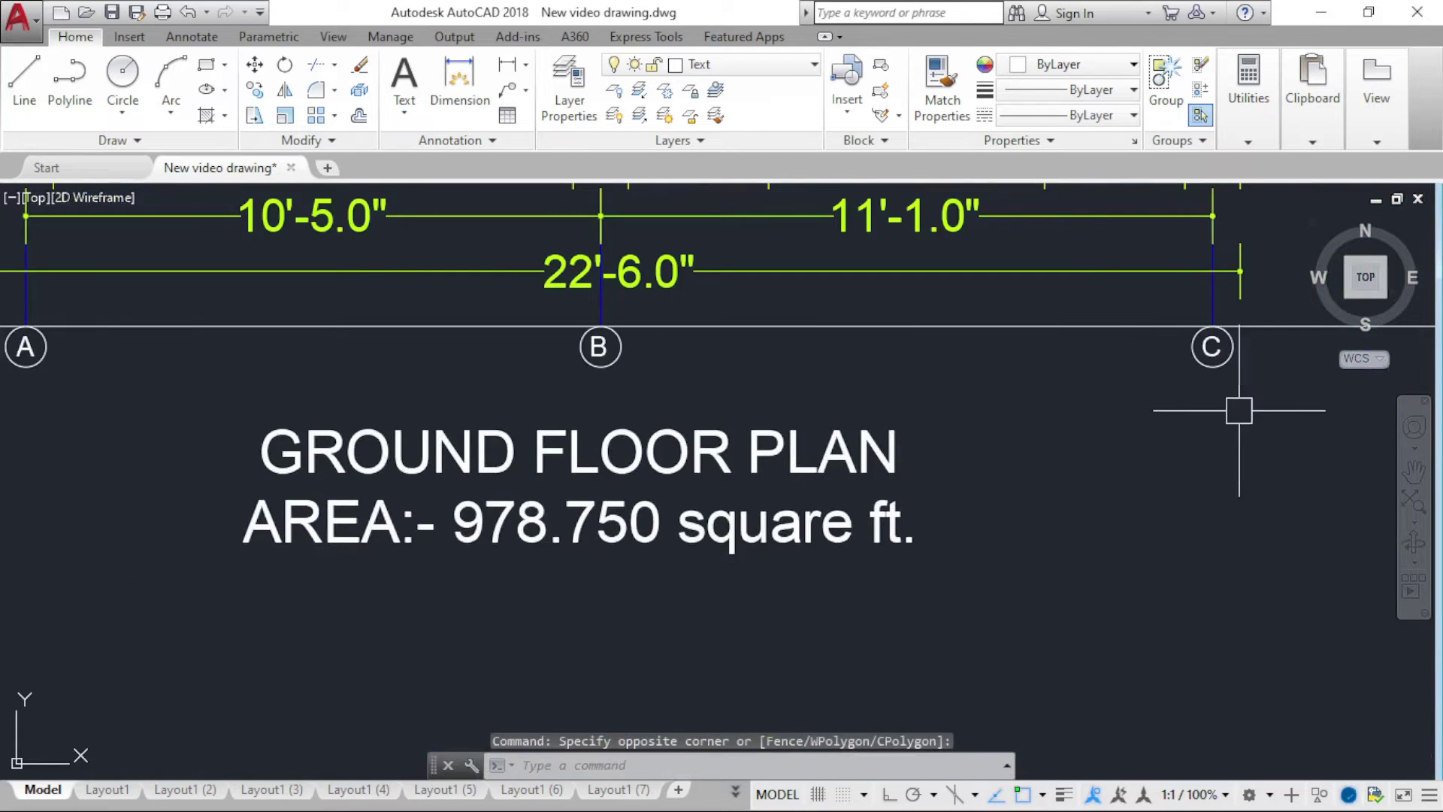
click(1259, 391)
scroll(714, 323, down, 4)
scroll(368, 387, up, 4)
click(377, 320)
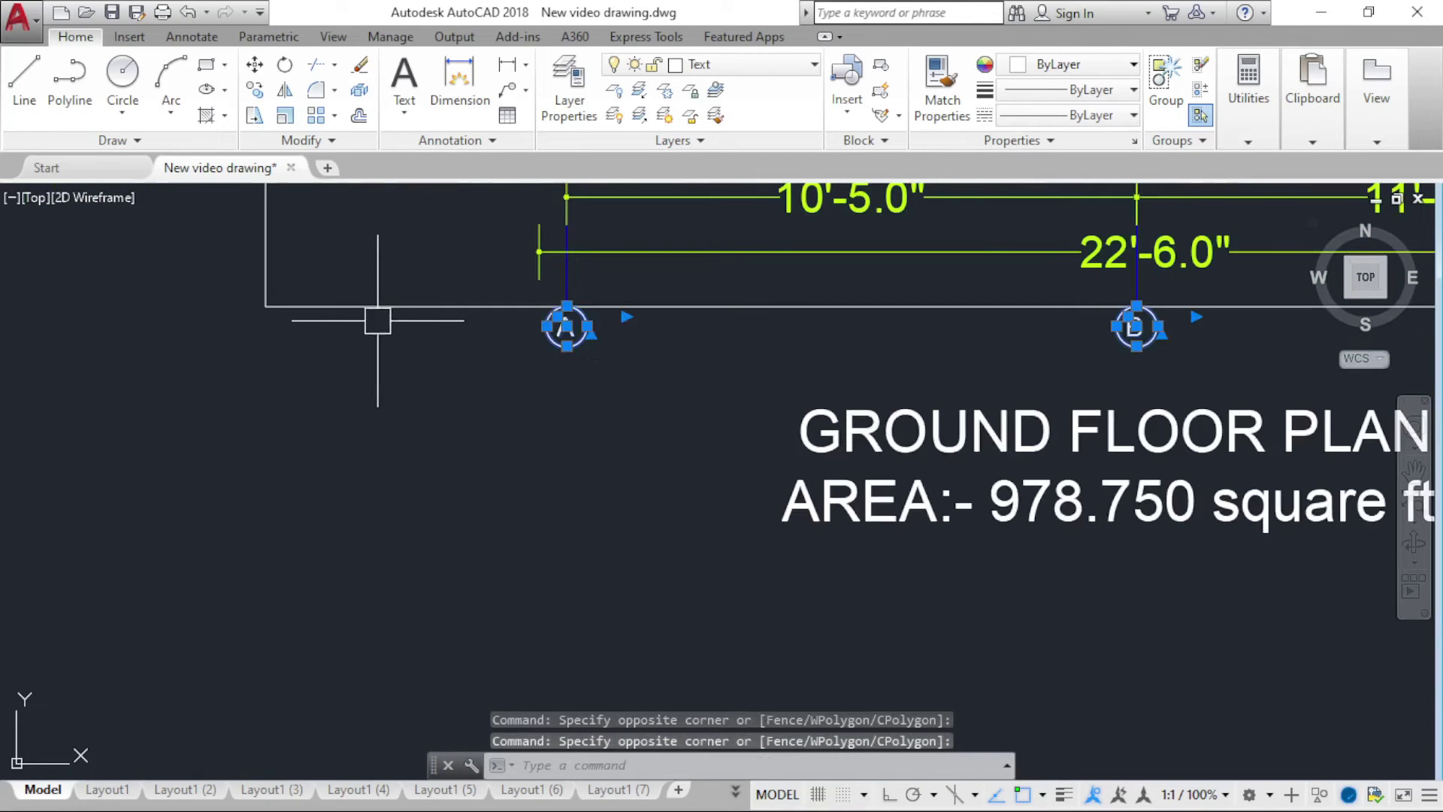
scroll(536, 376, down, 3)
scroll(575, 455, up, 4)
scroll(583, 444, up, 2)
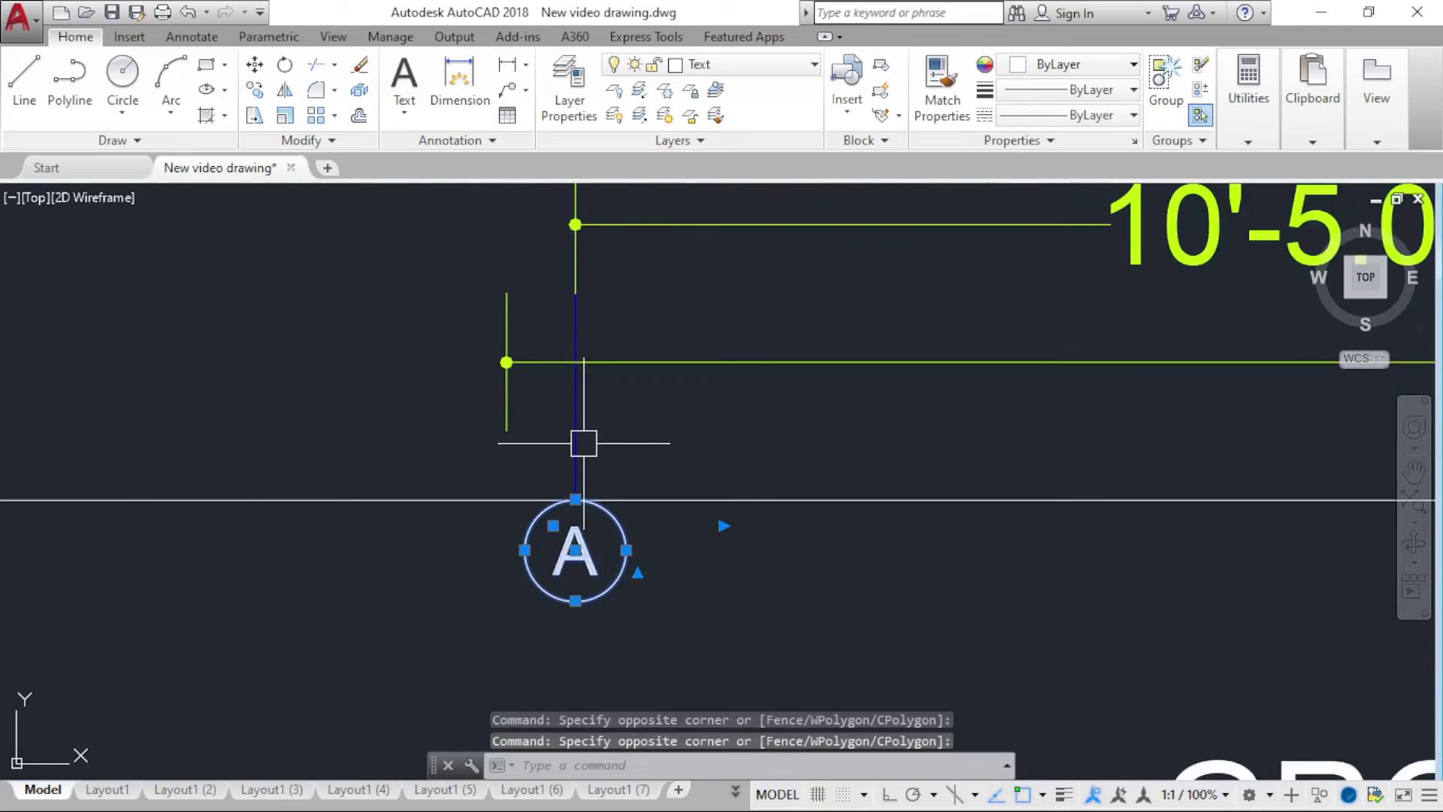
Step: Copy the selected grid lines and bubbles from gridline A onto the column layout
text(co)
key(Return)
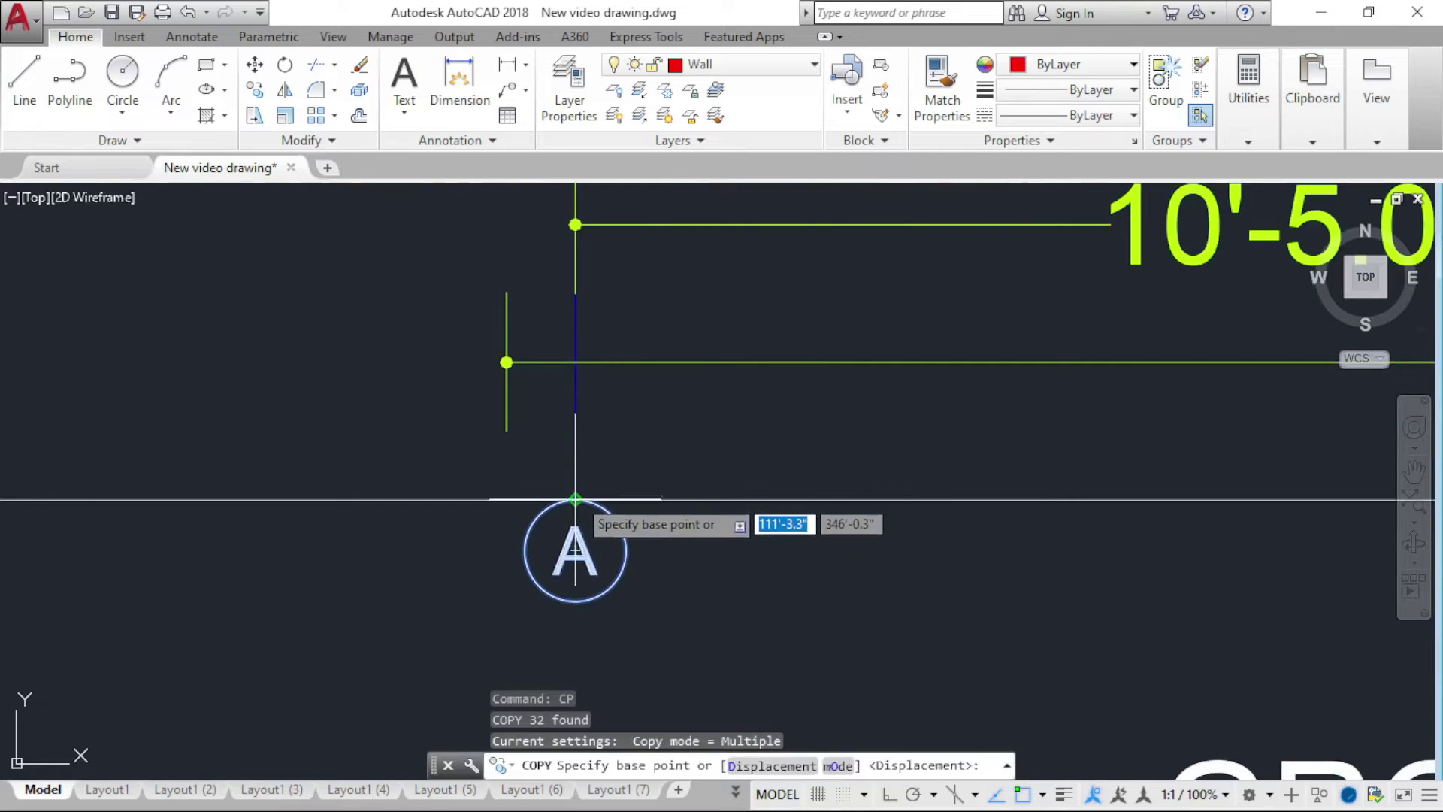
click(575, 498)
scroll(752, 425, down, 5)
scroll(827, 440, down, 3)
scroll(468, 481, down, 2)
scroll(355, 468, up, 4)
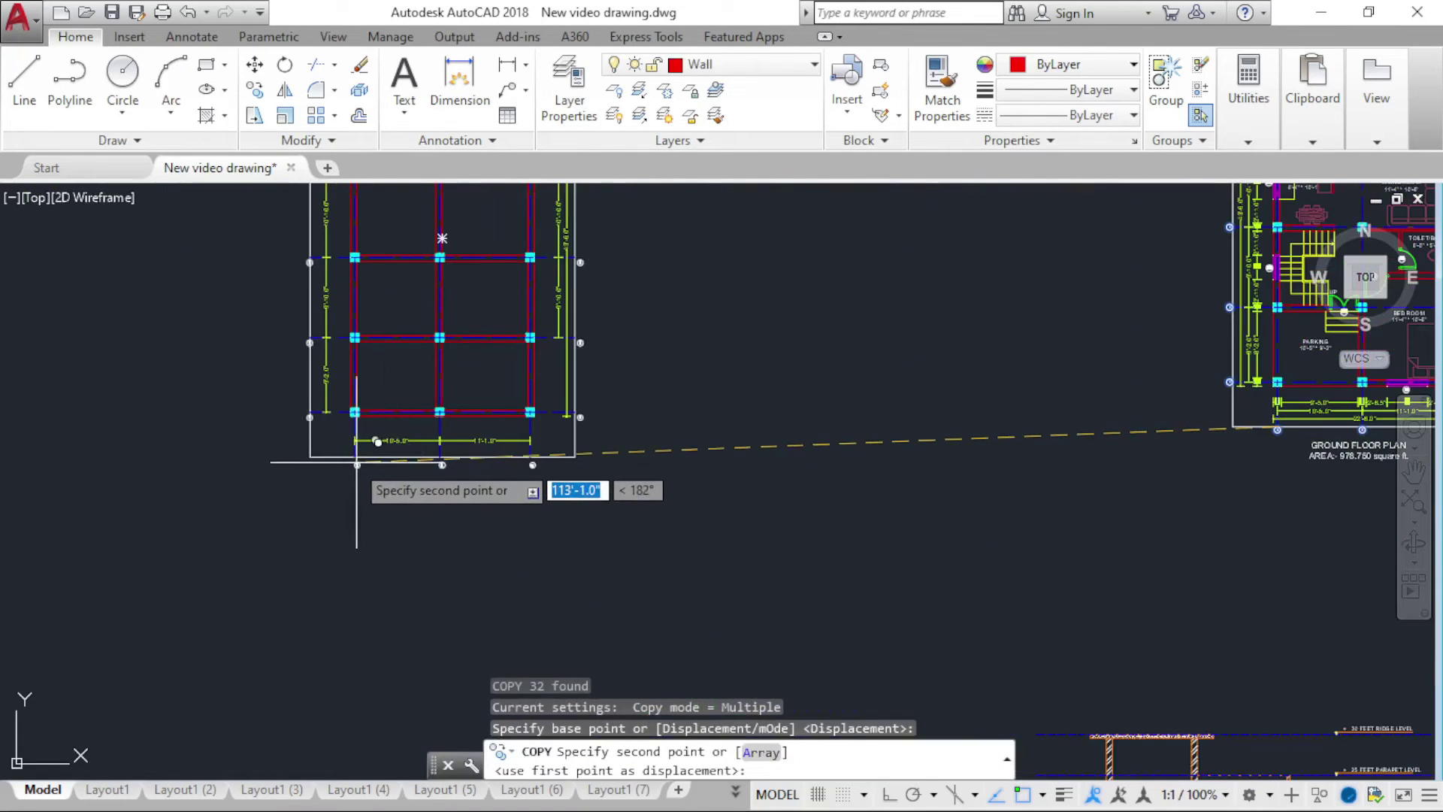
scroll(376, 457, up, 4)
click(387, 412)
key(Escape)
scroll(391, 526, down, 8)
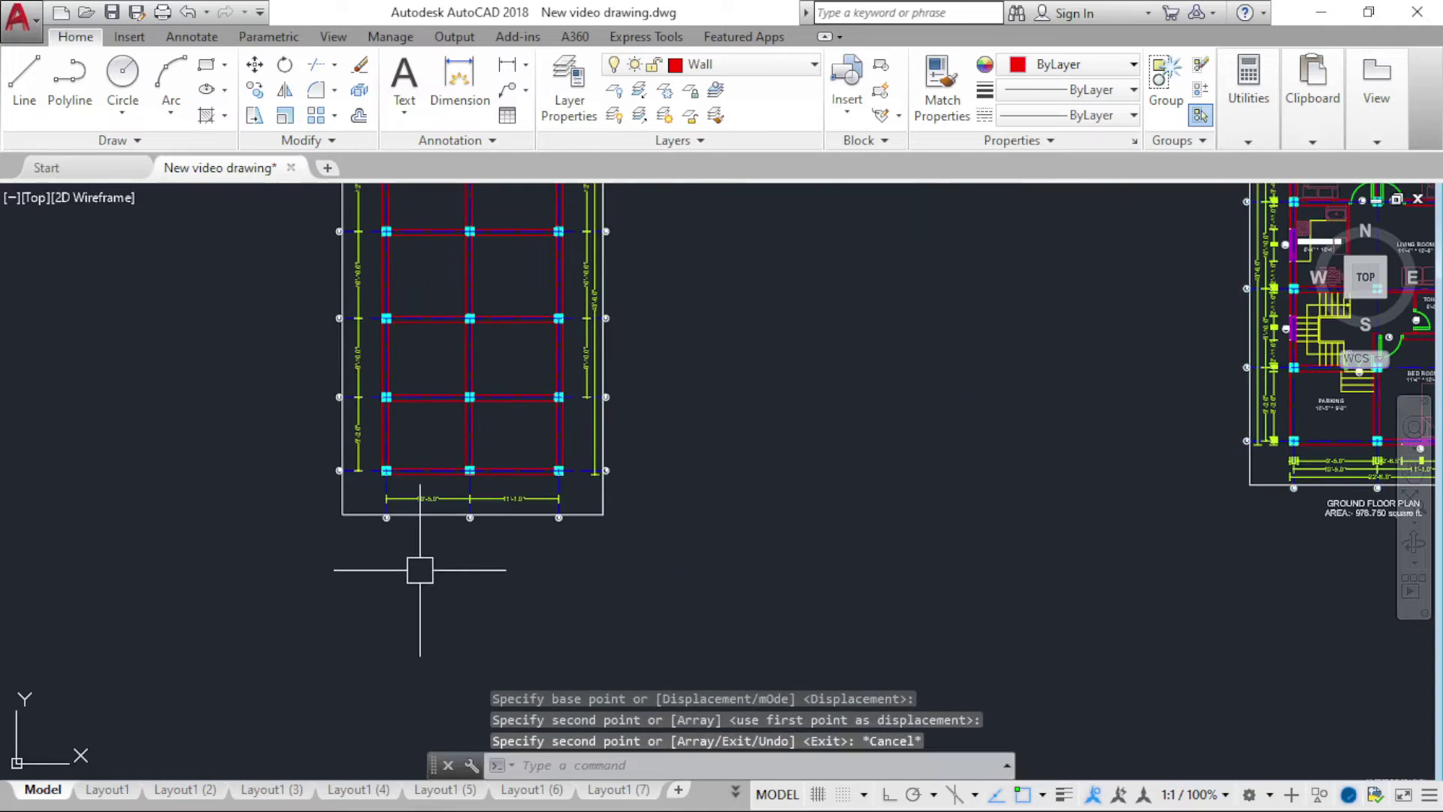
scroll(593, 411, up, 4)
scroll(555, 476, down, 3)
mouse_move(555, 477)
middle_down()
mouse_move(752, 526)
mouse_move(774, 562)
middle_up()
scroll(718, 560, down, 3)
scroll(693, 526, up, 4)
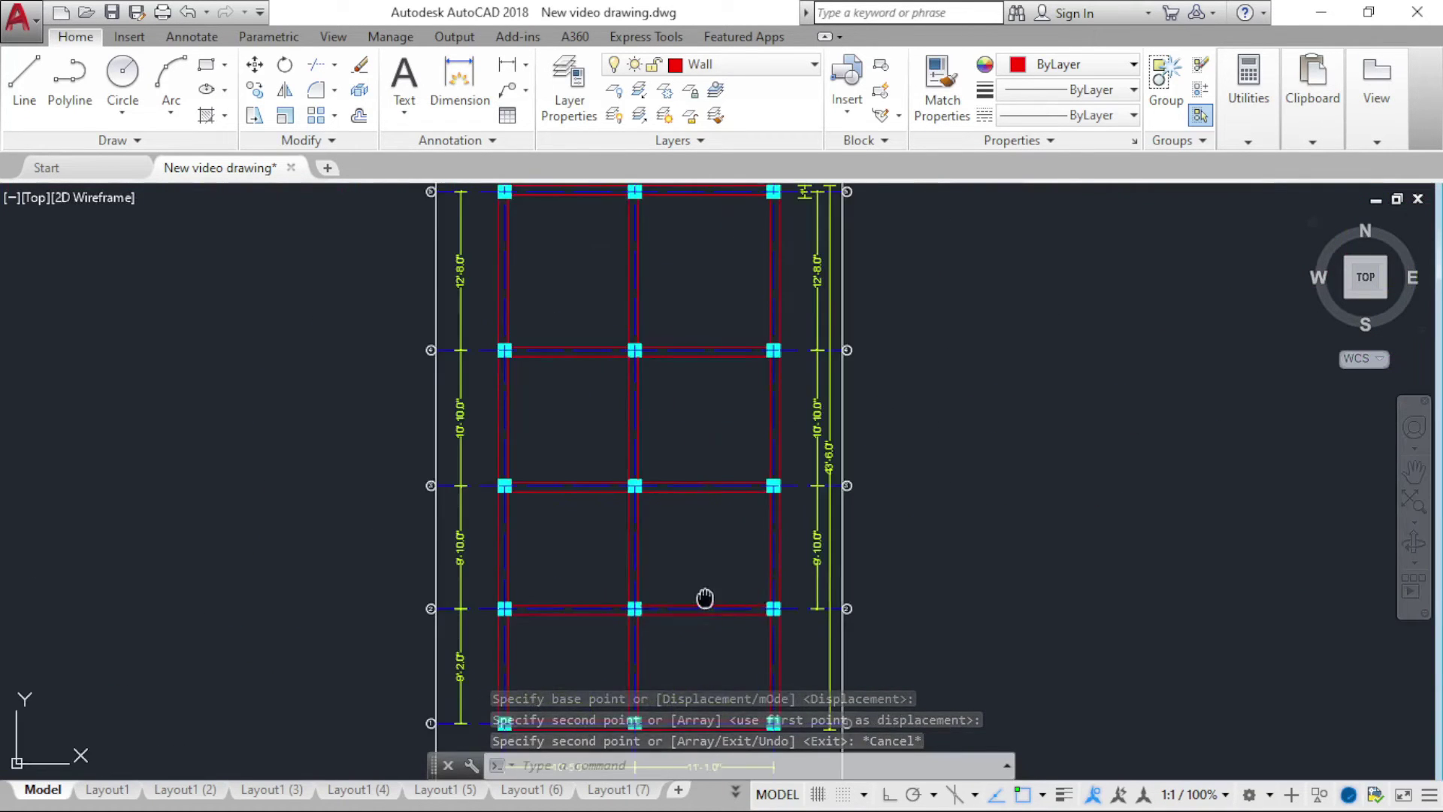
scroll(706, 597, down, 1)
scroll(634, 389, up, 1)
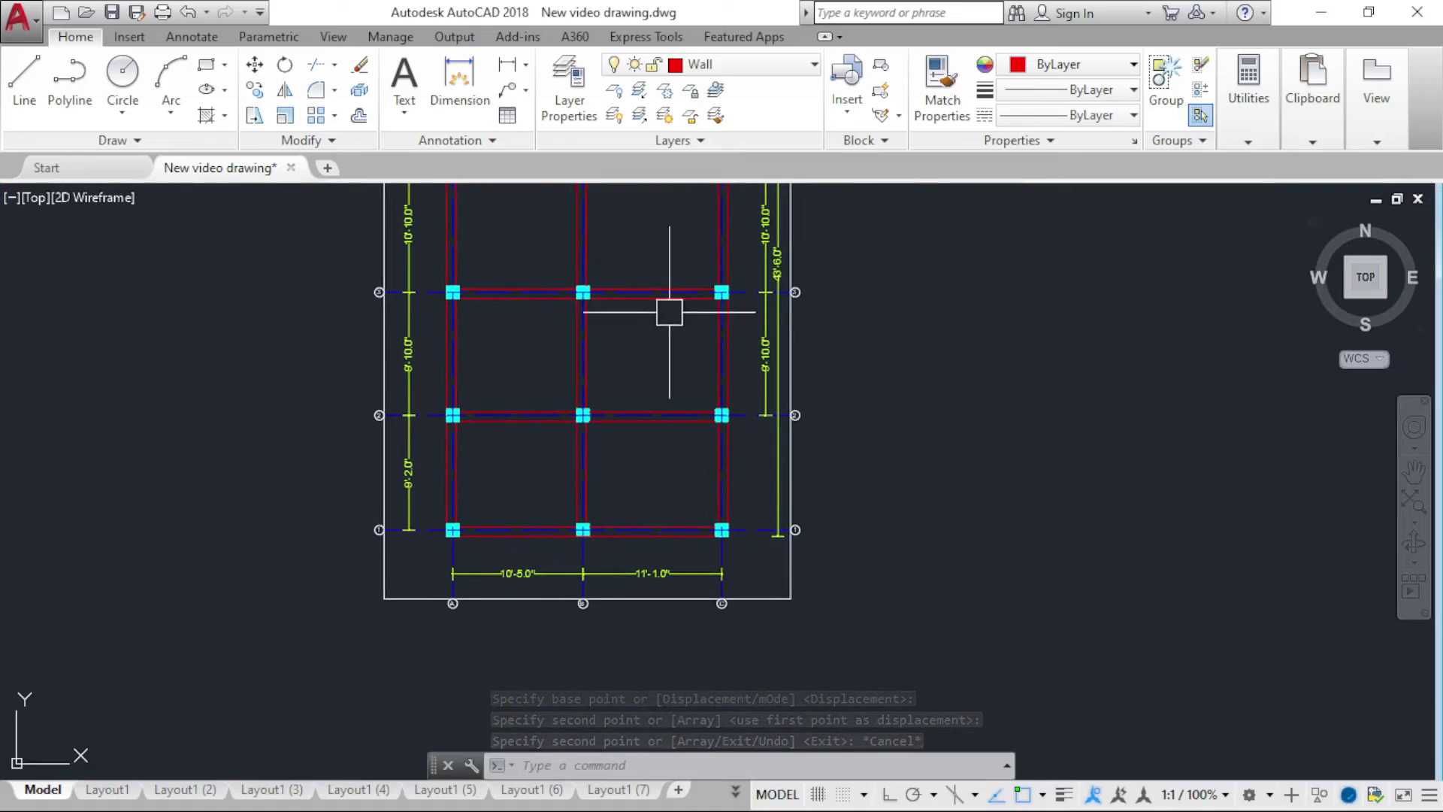
Step: Draw a 47'-7.5" aligned dimension diagonally from the bottom-left to the top-right column
click(526, 66)
click(541, 142)
scroll(466, 526, up, 2)
scroll(481, 421, up, 3)
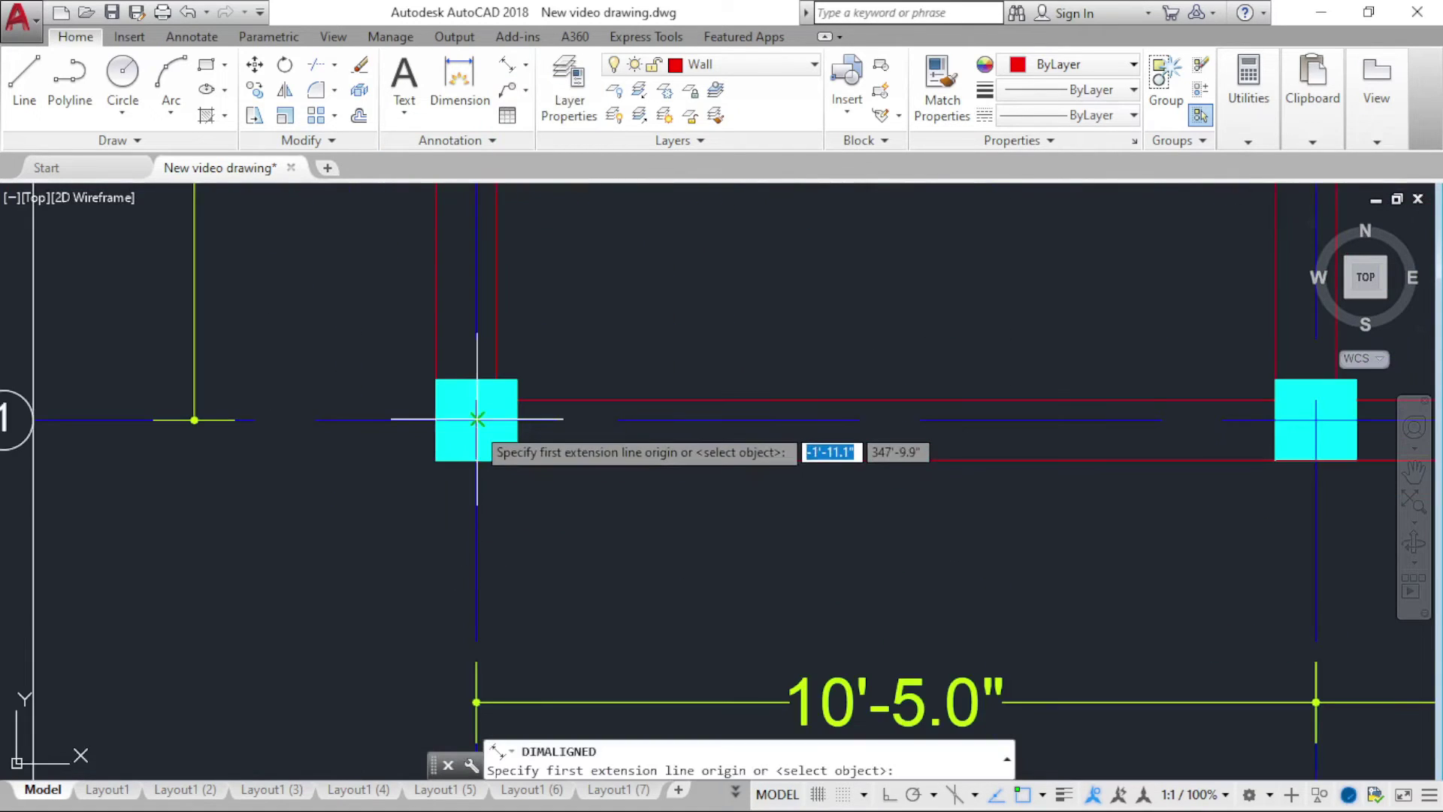
click(483, 413)
scroll(449, 561, down, 6)
scroll(482, 489, up, 6)
scroll(579, 370, up, 2)
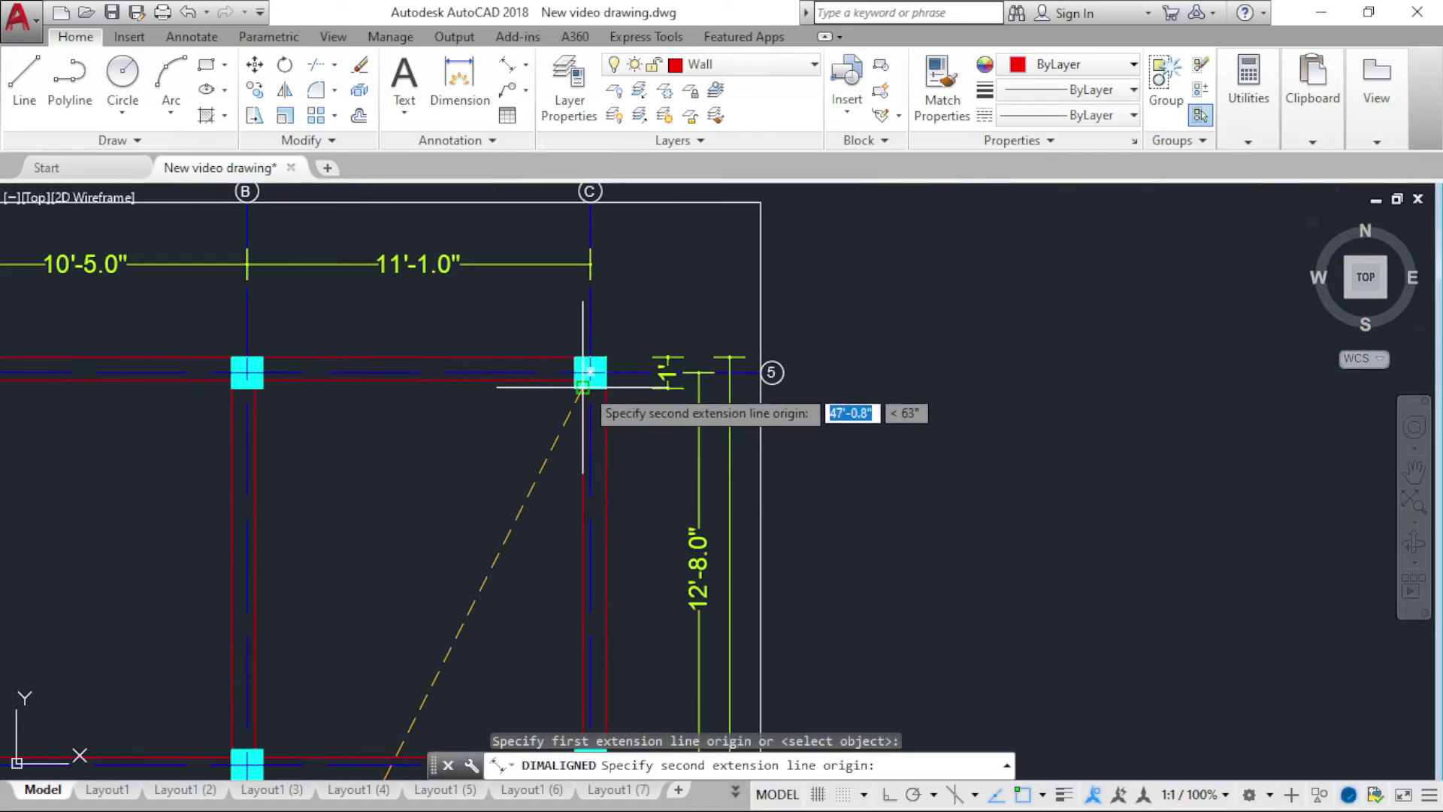
click(590, 371)
scroll(481, 376, down, 4)
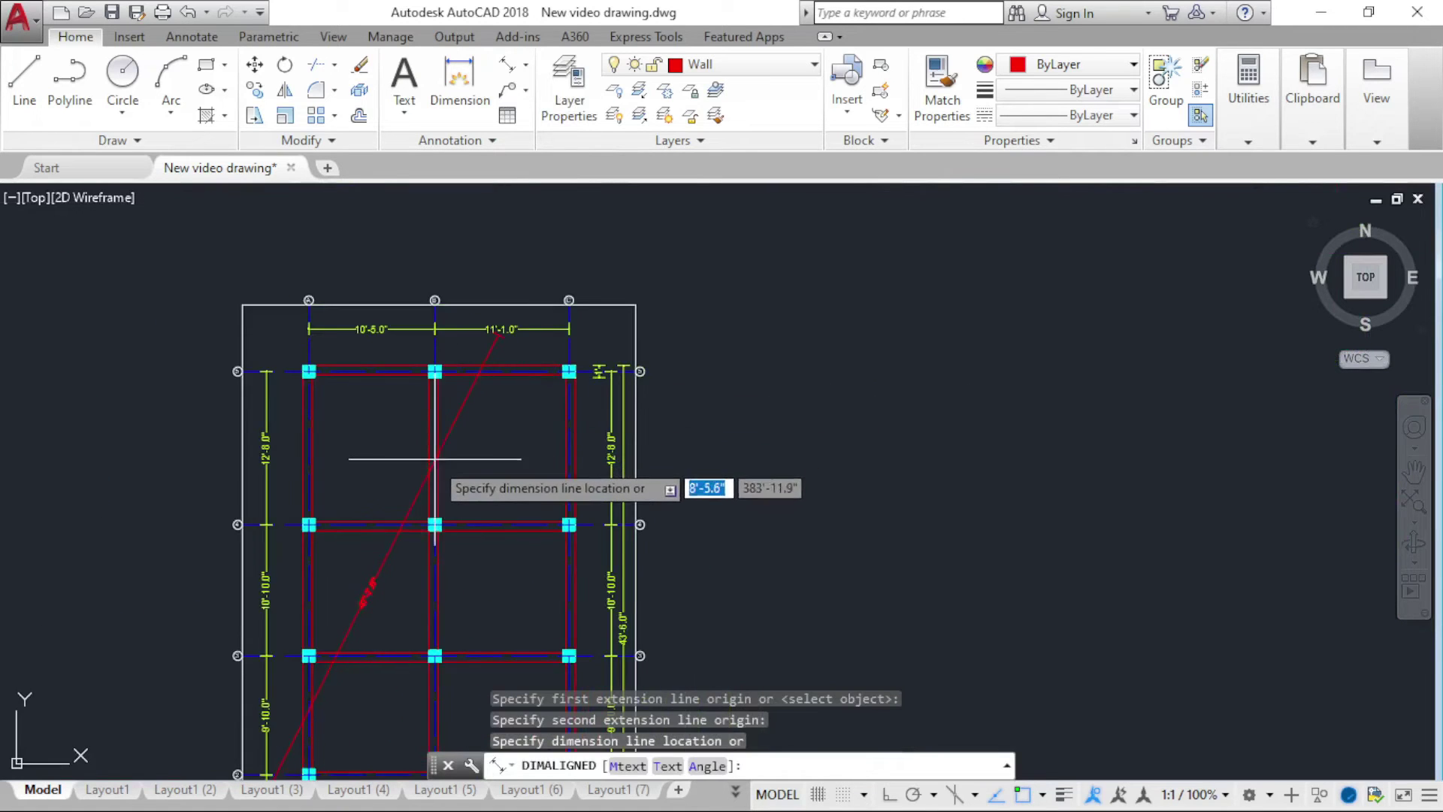
scroll(430, 482, up, 2)
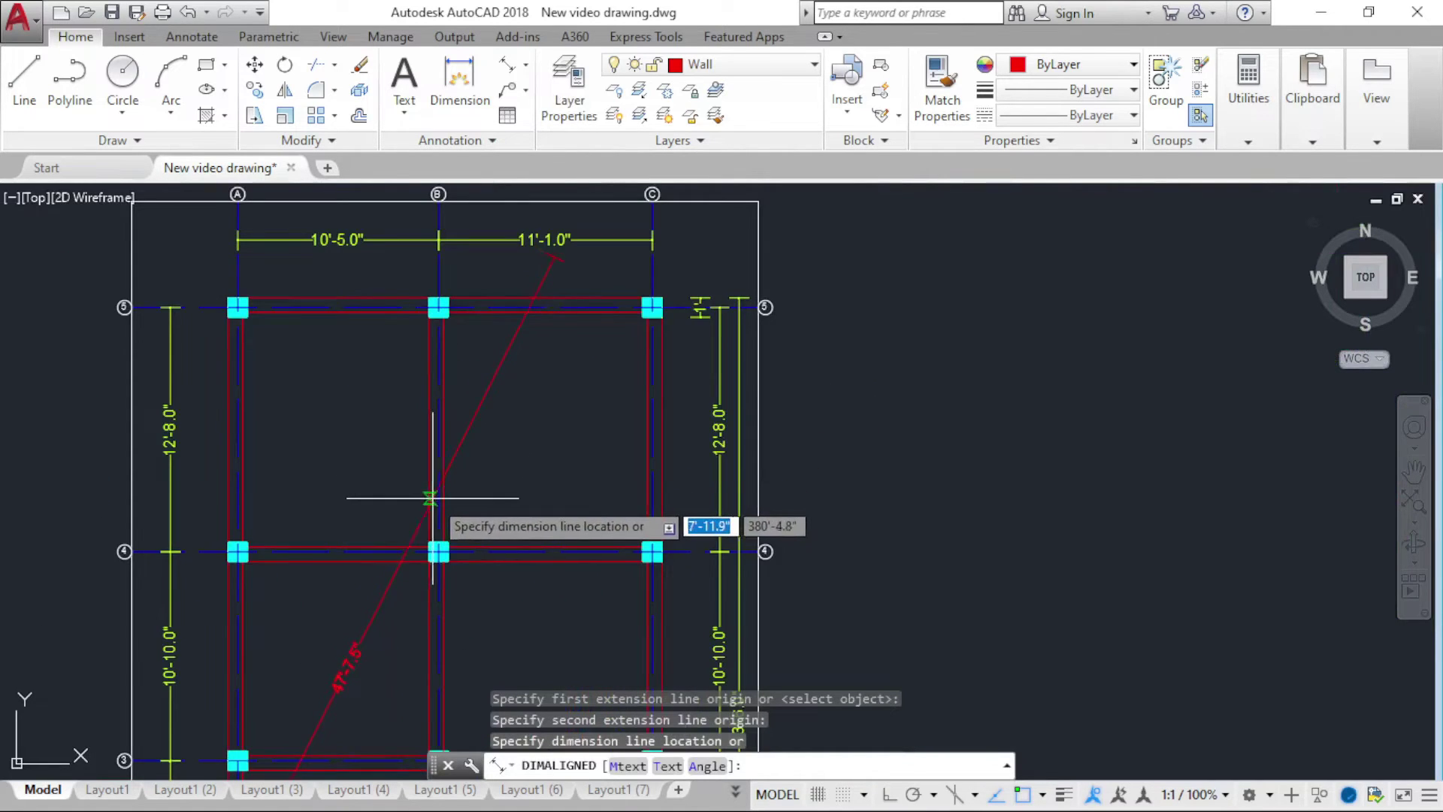
click(432, 497)
scroll(434, 511, down, 5)
scroll(436, 615, up, 4)
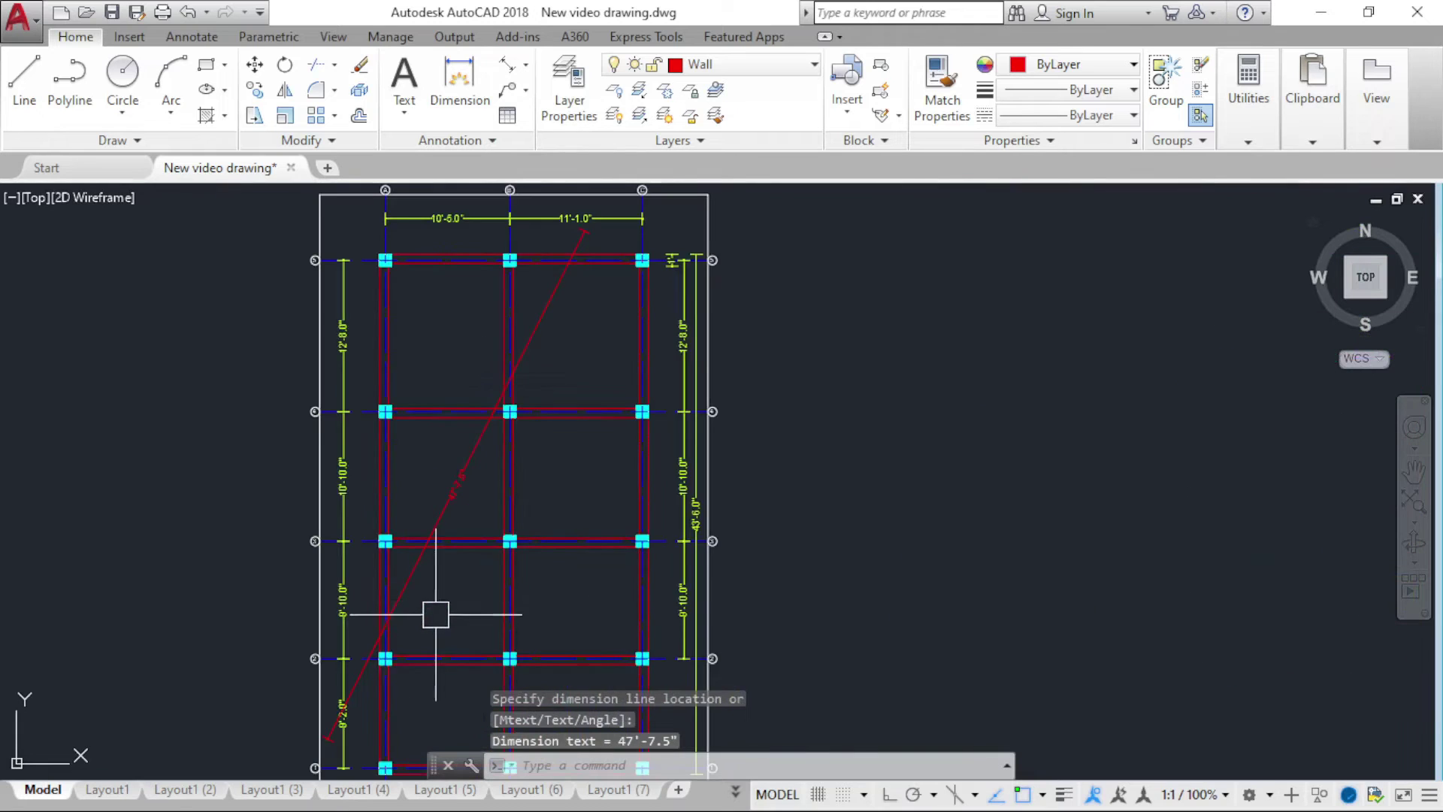
Step: Select the diagonal dimension and try moving its text, then cancel the move
click(447, 506)
scroll(451, 496, up, 2)
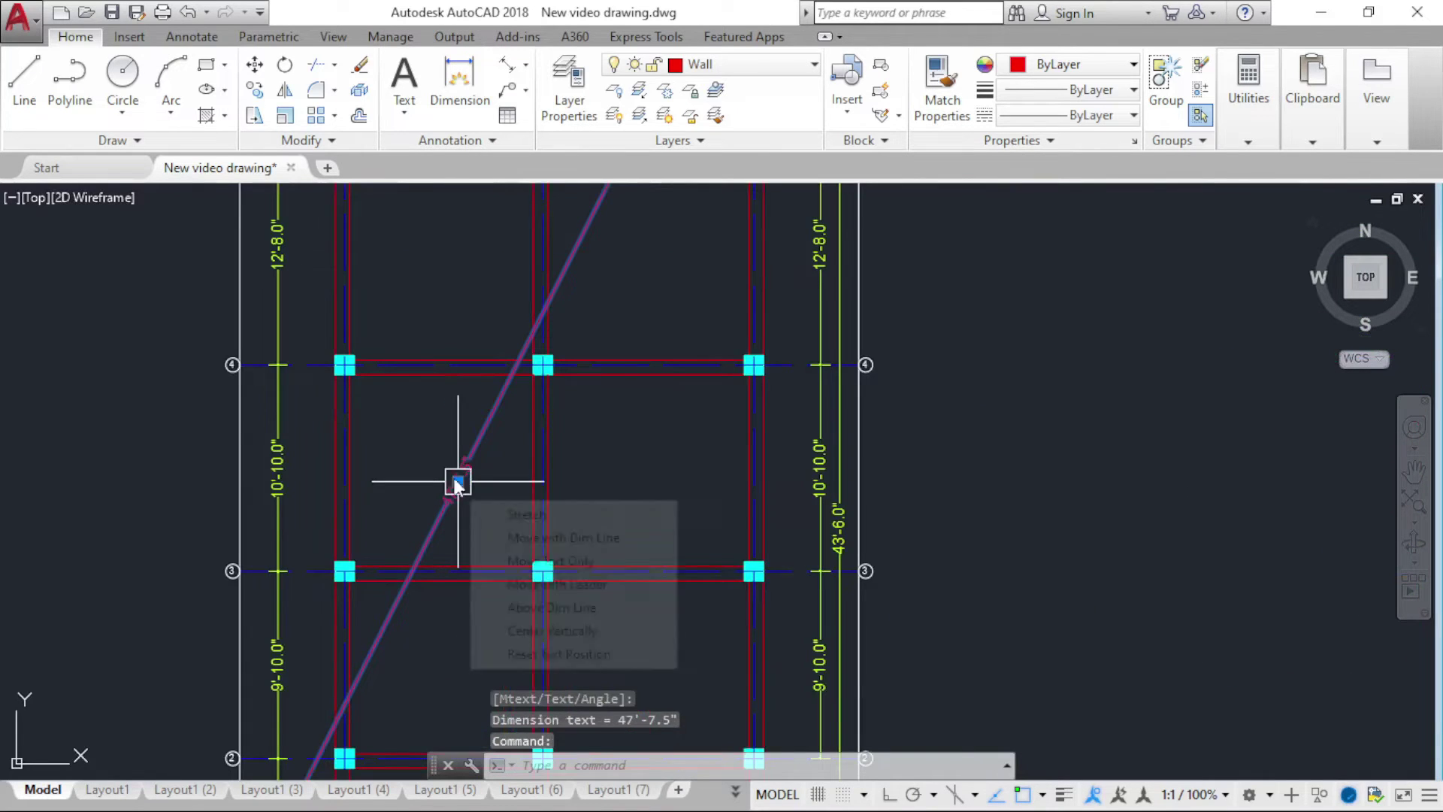
click(458, 481)
scroll(484, 493, down, 4)
scroll(489, 501, up, 3)
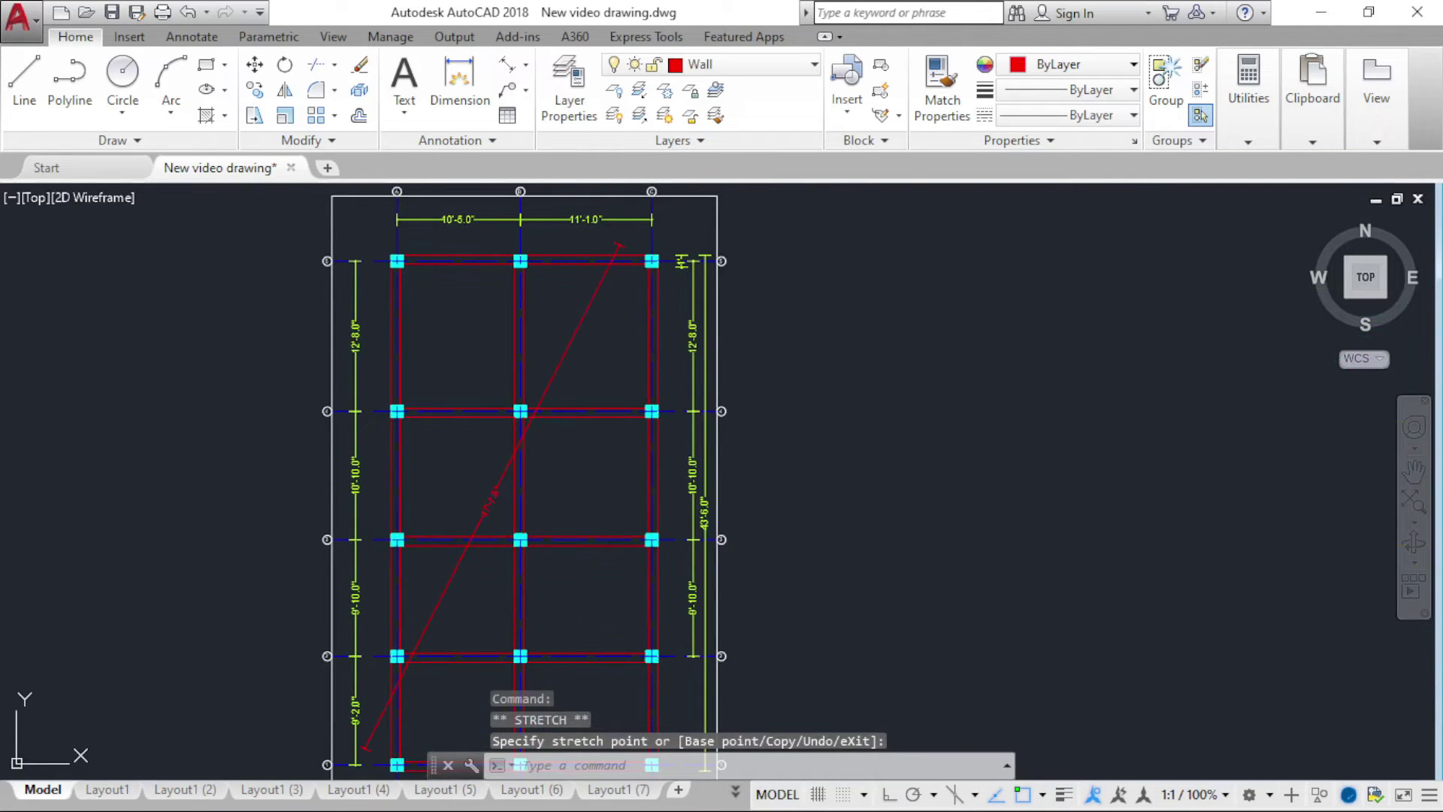
key(Escape)
Step: Match the diagonal dimension to an existing dimension's properties and make Dimension the current layer
text(Ma)
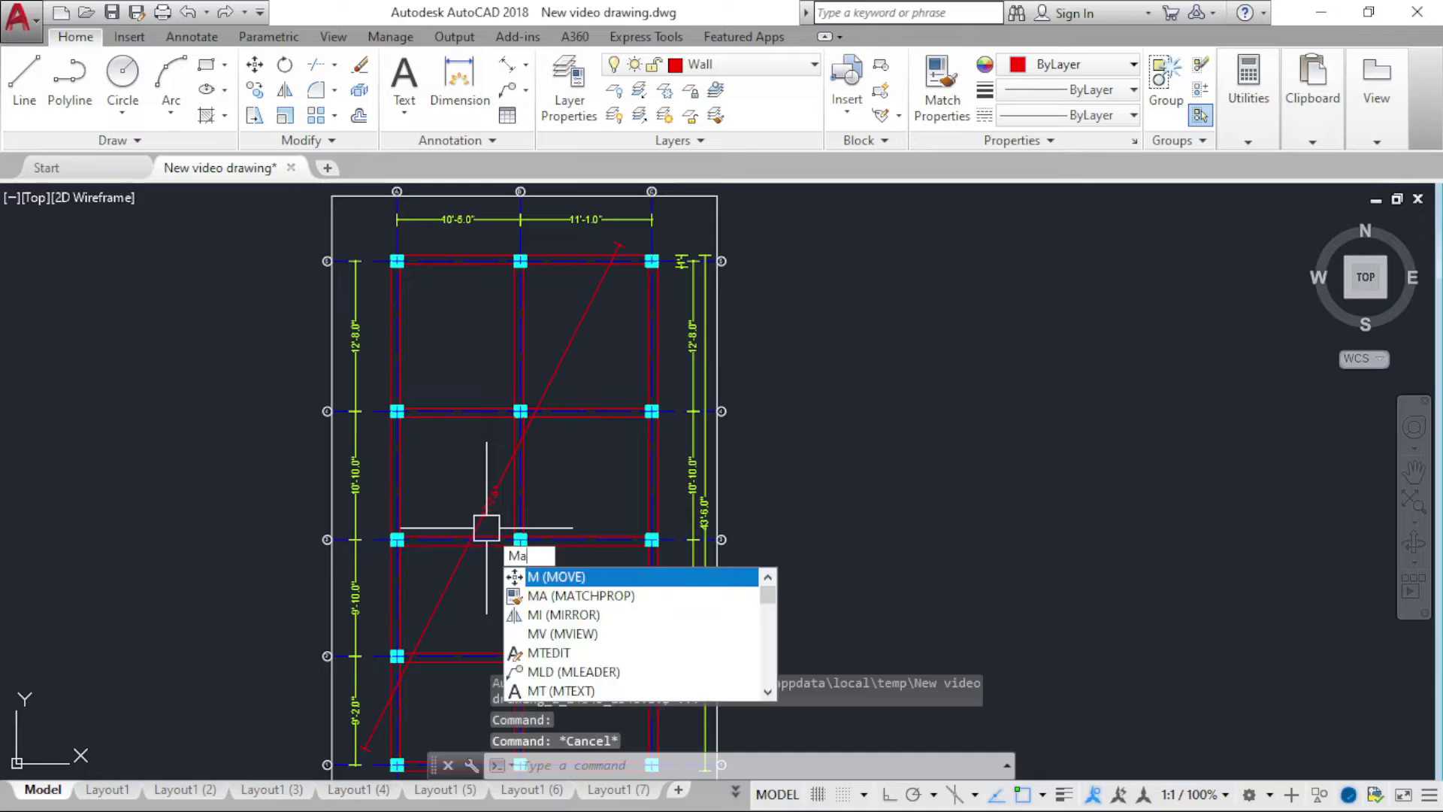
key(Return)
click(364, 479)
click(485, 476)
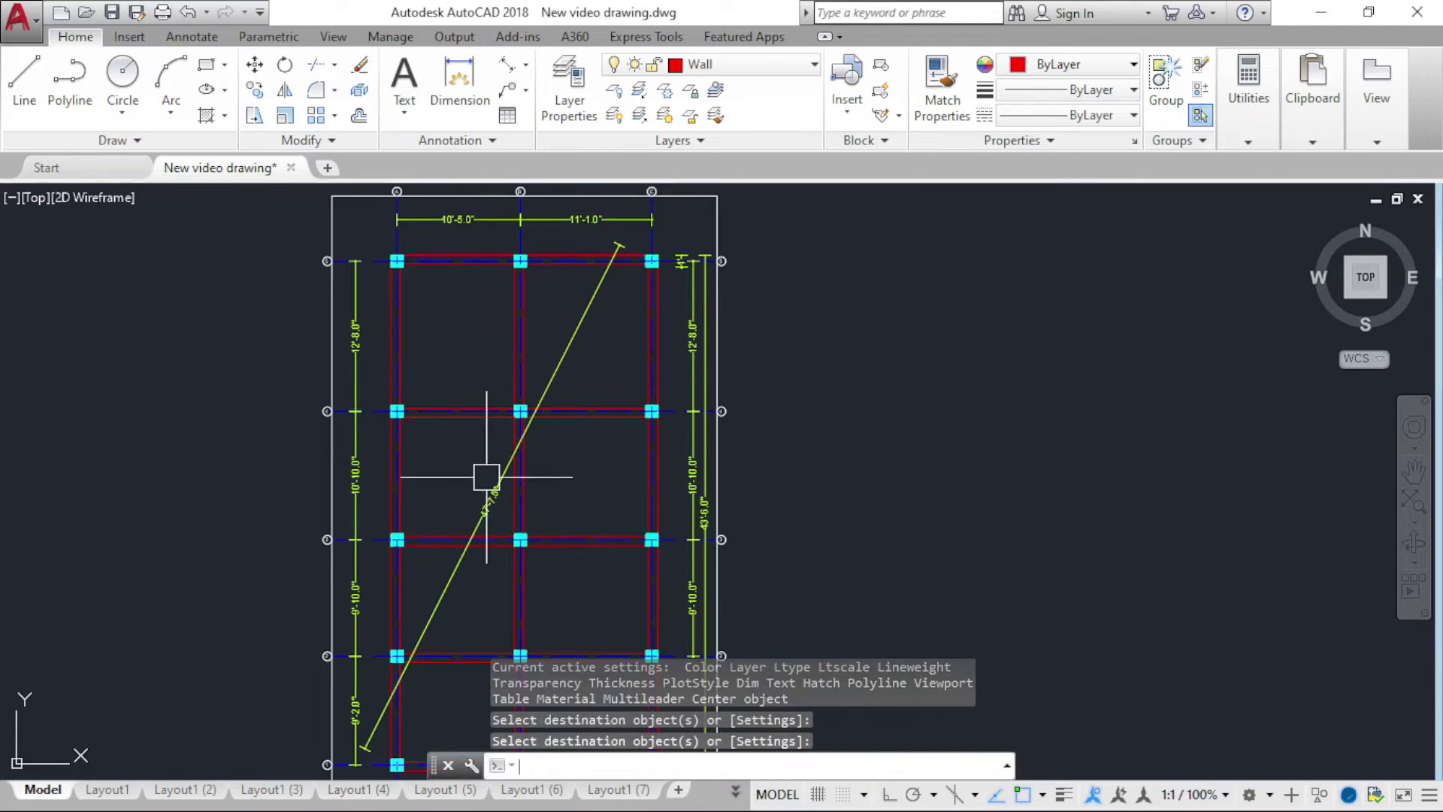
key(Return)
click(714, 65)
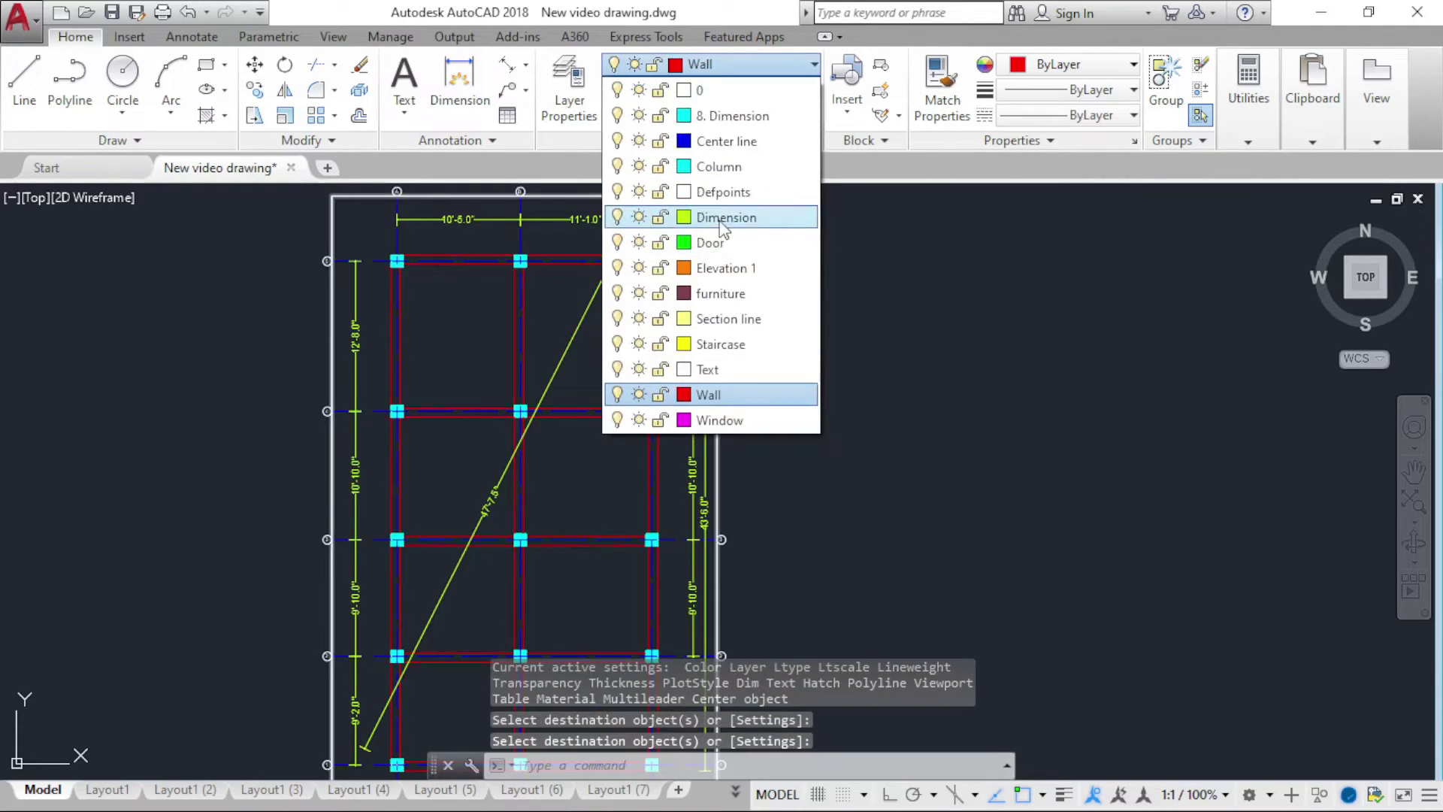
click(760, 218)
middle_drag(551, 388, 547, 344)
scroll(516, 393, down, 3)
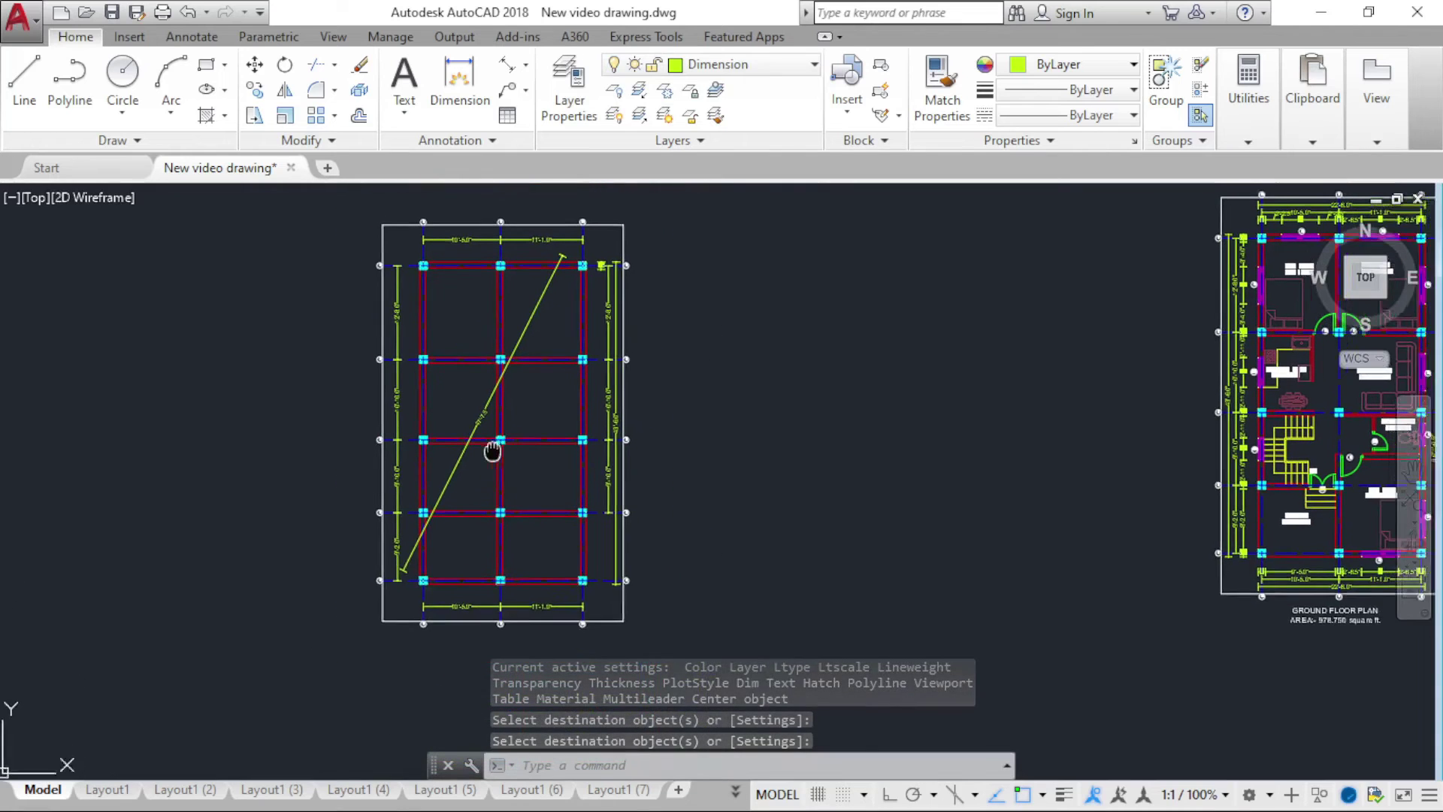
click(527, 67)
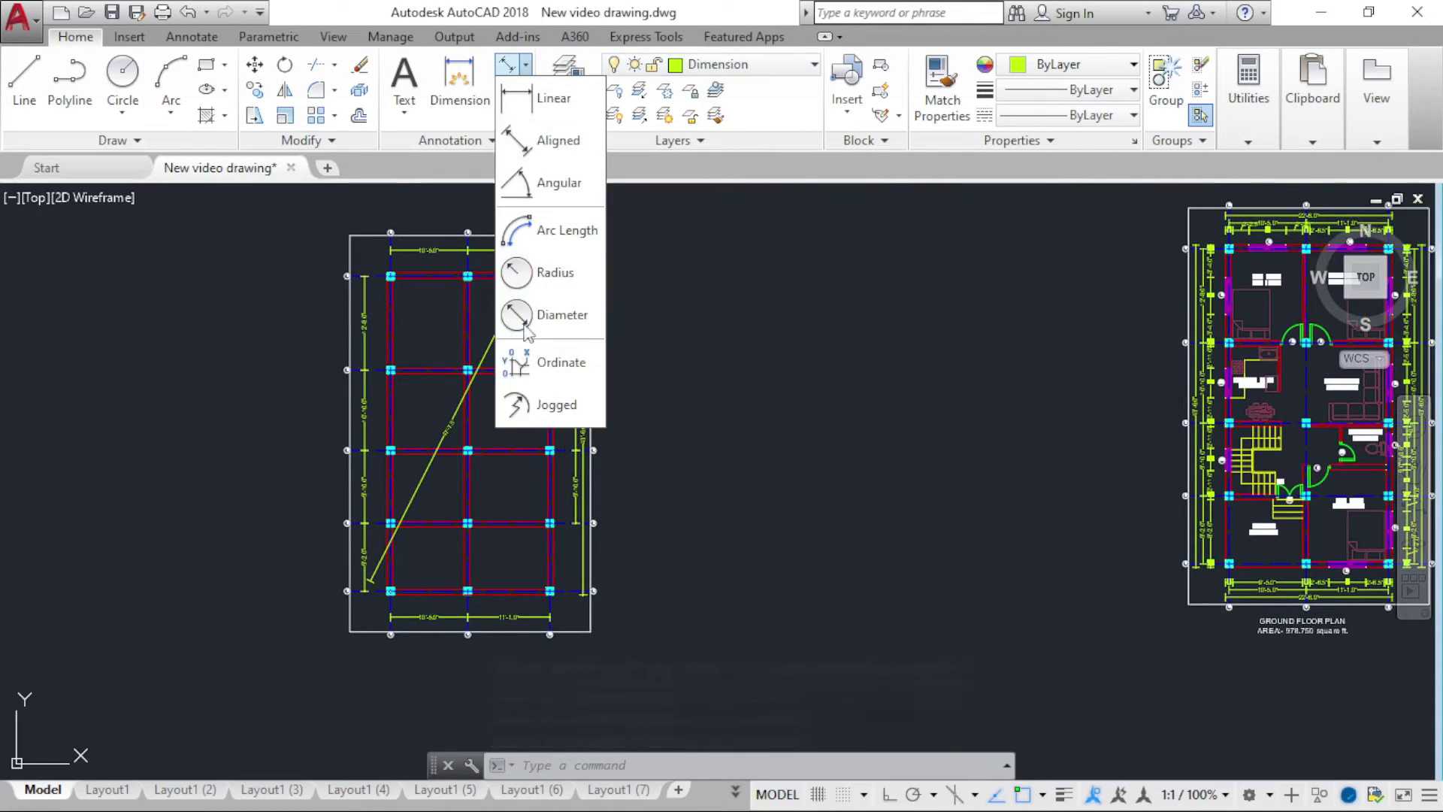
Step: Dimension the bottom-right to top-left column diagonally (47'-7.5"), forming an X with the first
click(524, 138)
scroll(554, 594, up, 8)
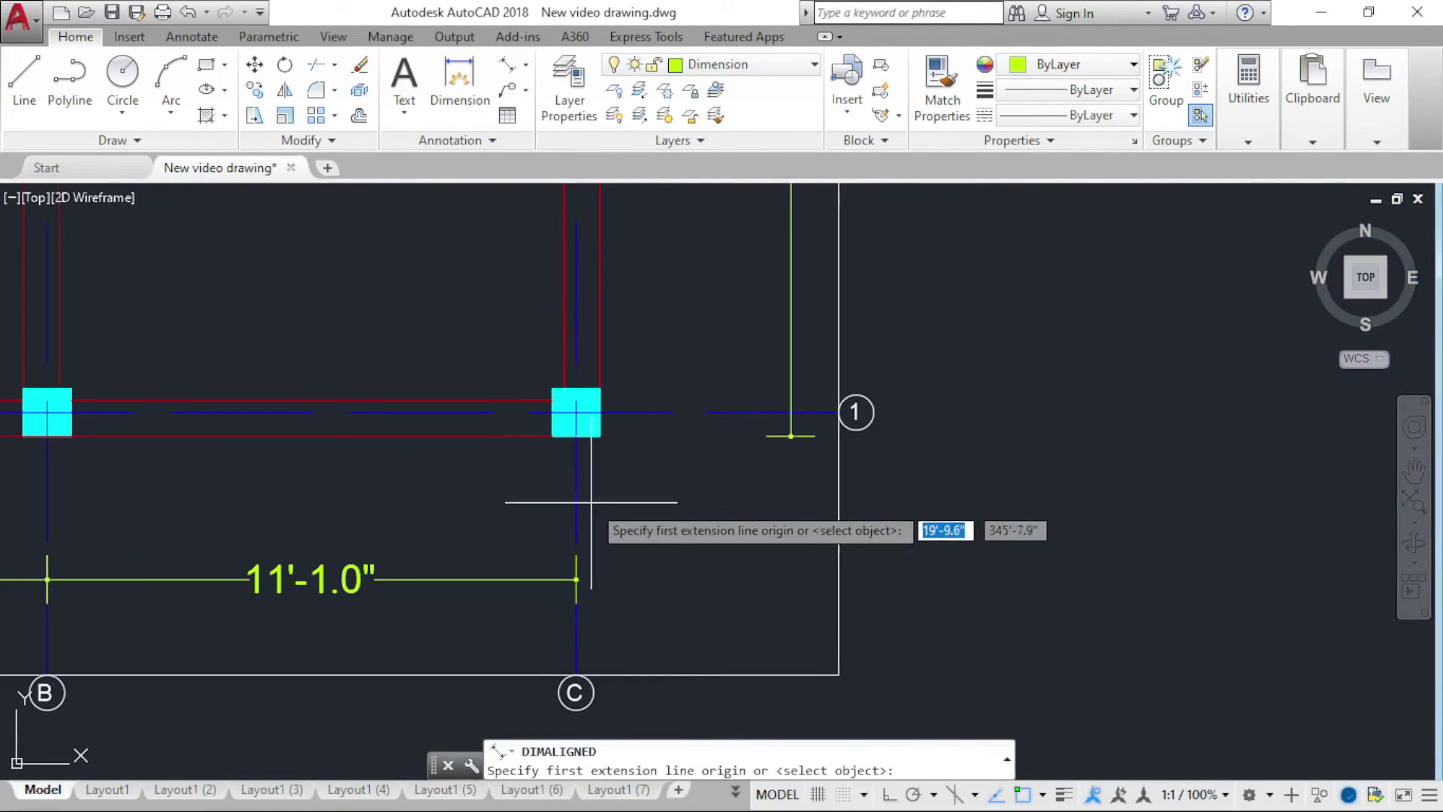
click(576, 412)
scroll(576, 412, down, 5)
scroll(466, 225, up, 2)
scroll(456, 328, up, 3)
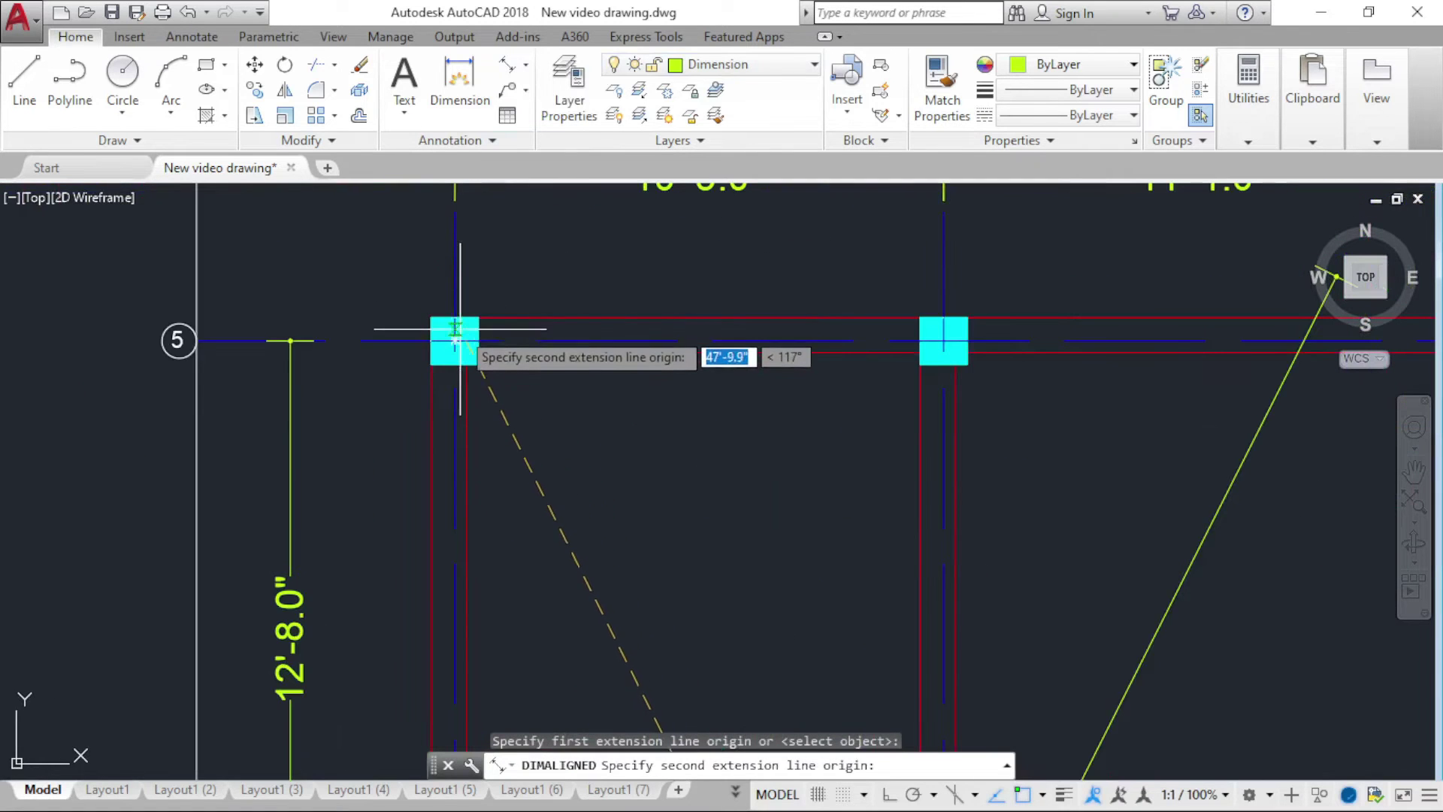
click(454, 340)
scroll(466, 357, down, 5)
scroll(526, 436, down, 2)
scroll(519, 451, up, 5)
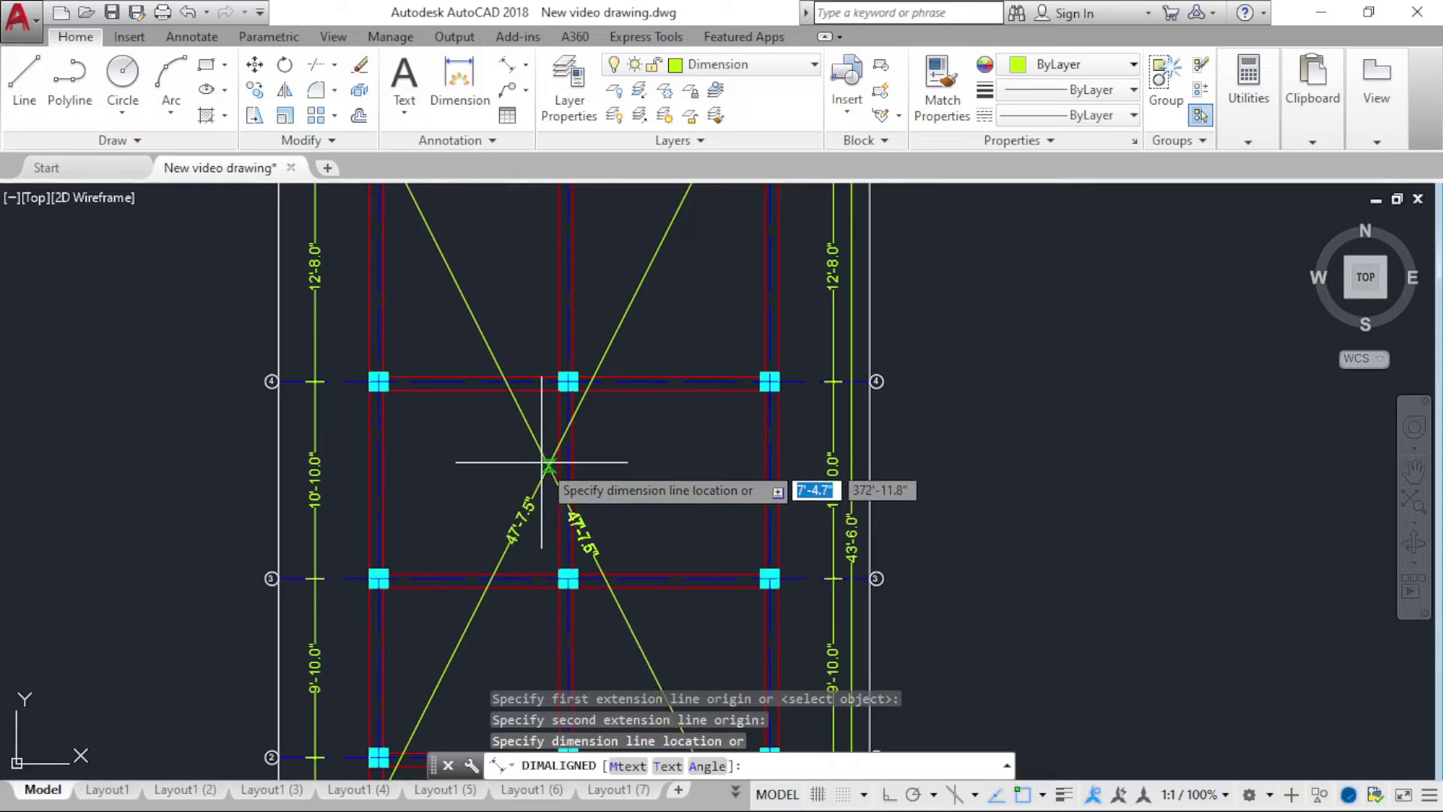
scroll(541, 464, down, 2)
scroll(542, 462, down, 2)
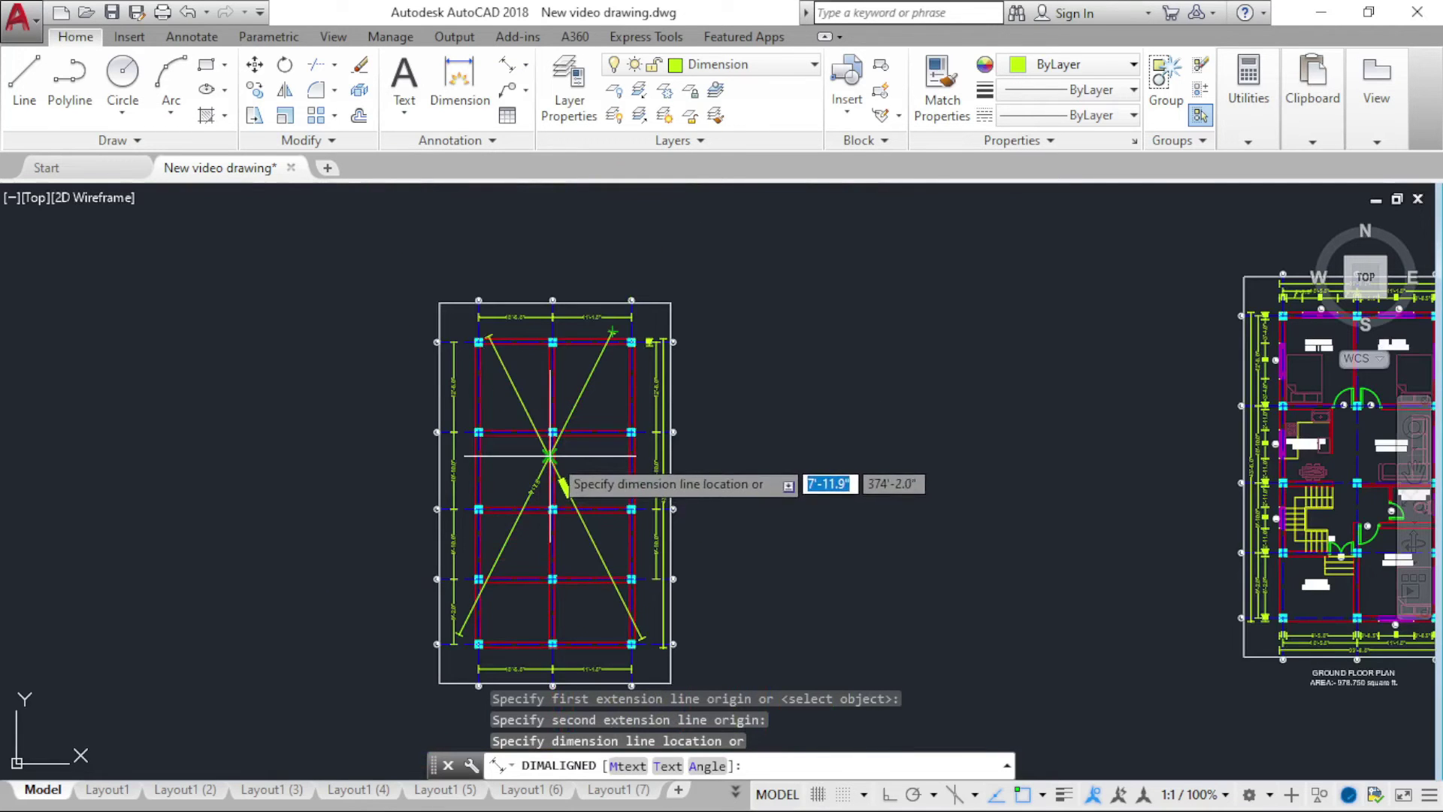
scroll(561, 460, up, 2)
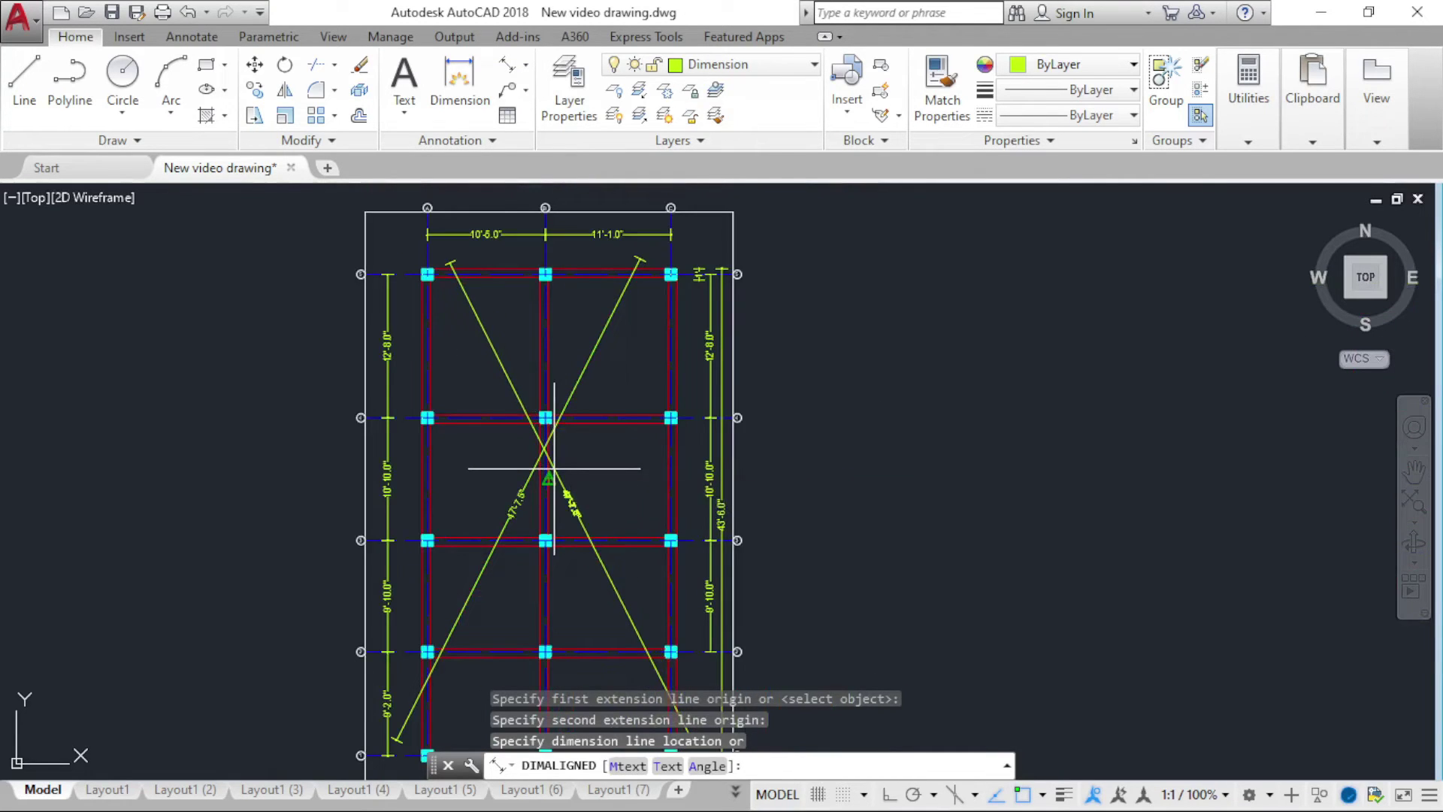
click(562, 504)
middle_drag(564, 509, 693, 332)
key(Escape)
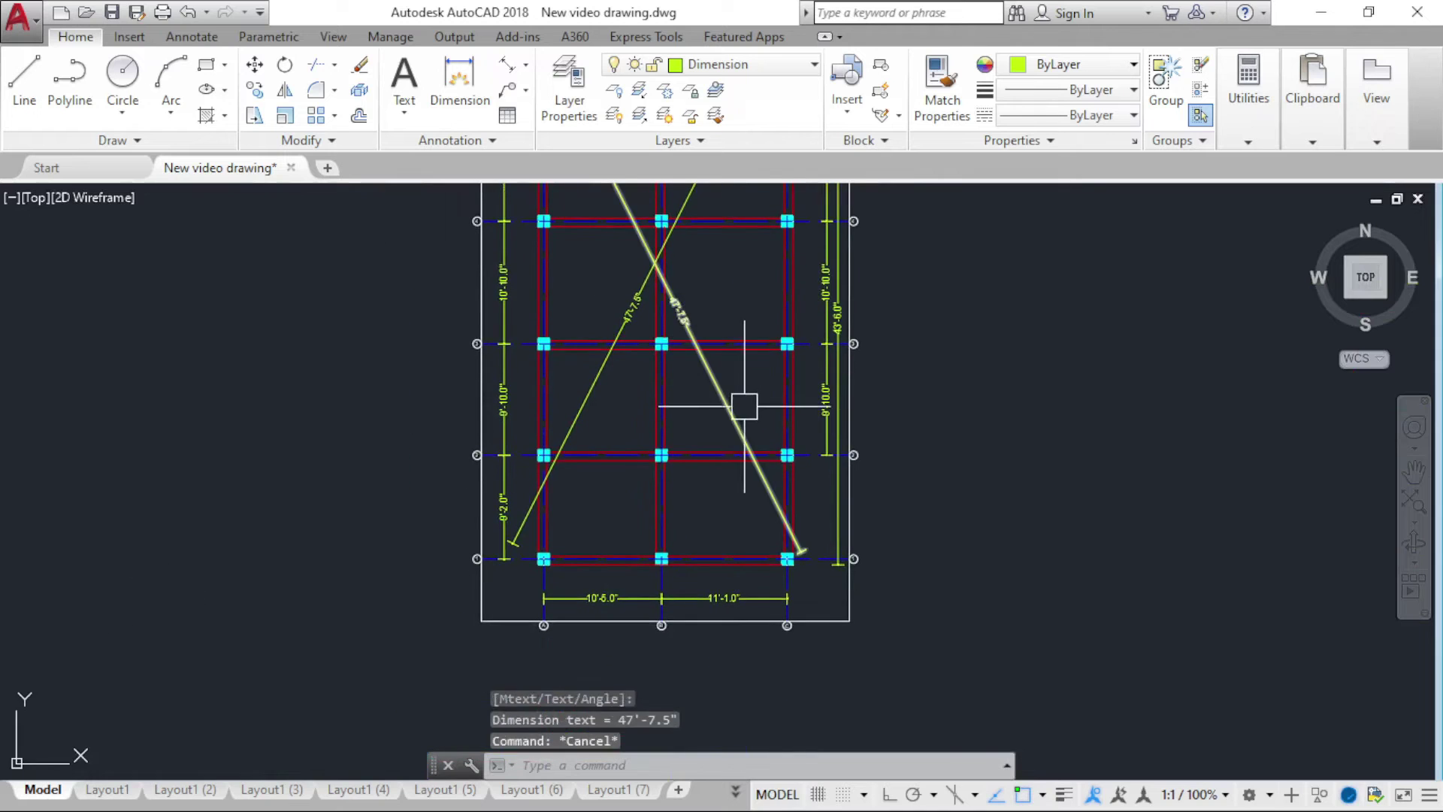
key(Escape)
scroll(680, 547, down, 5)
scroll(680, 548, up, 4)
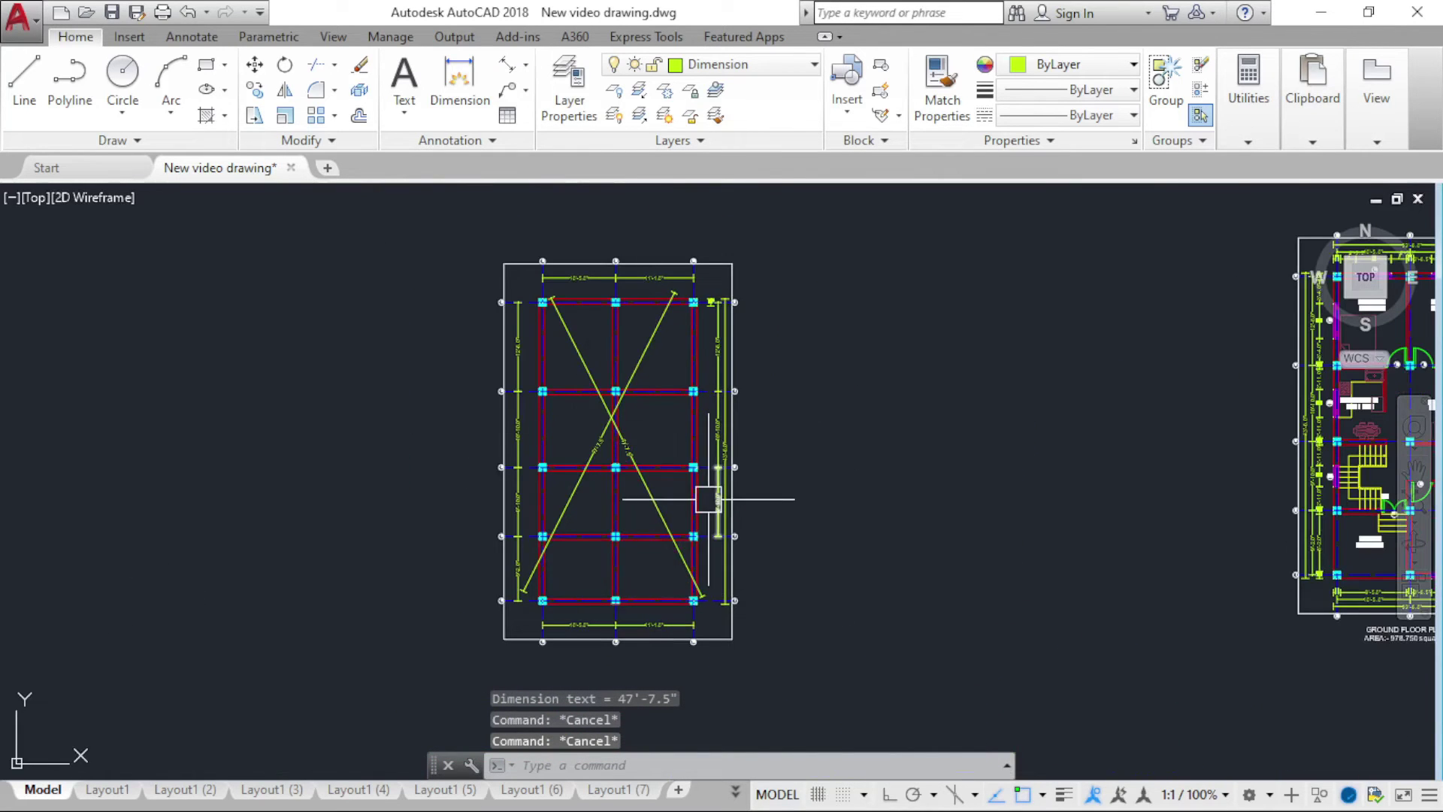
mouse_move(647, 486)
middle_down()
mouse_move(506, 429)
mouse_move(466, 454)
middle_up()
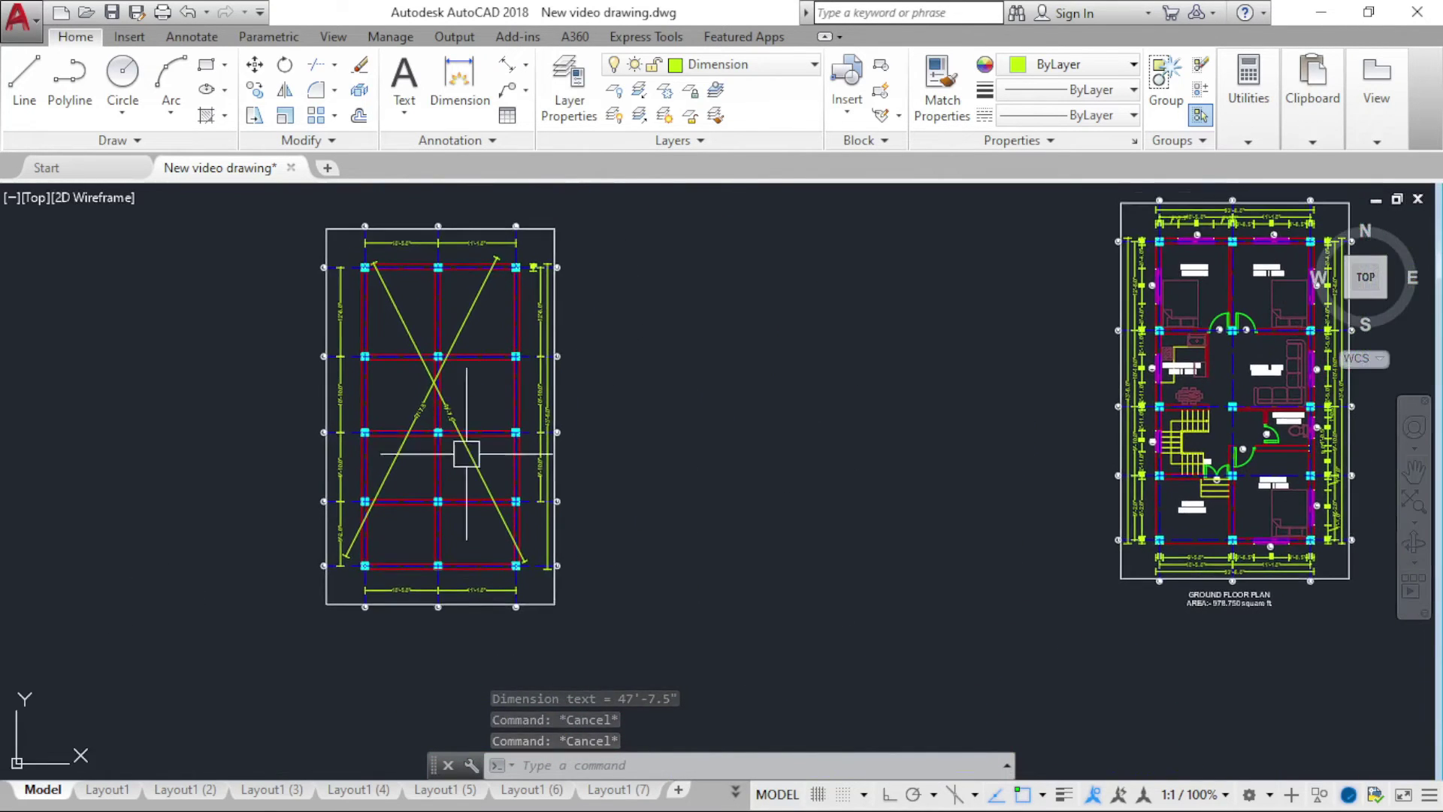
Step: Copy grid bubble 1 and its label beside the lower-left column
scroll(407, 620, up, 3)
scroll(316, 477, down, 1)
scroll(291, 481, up, 2)
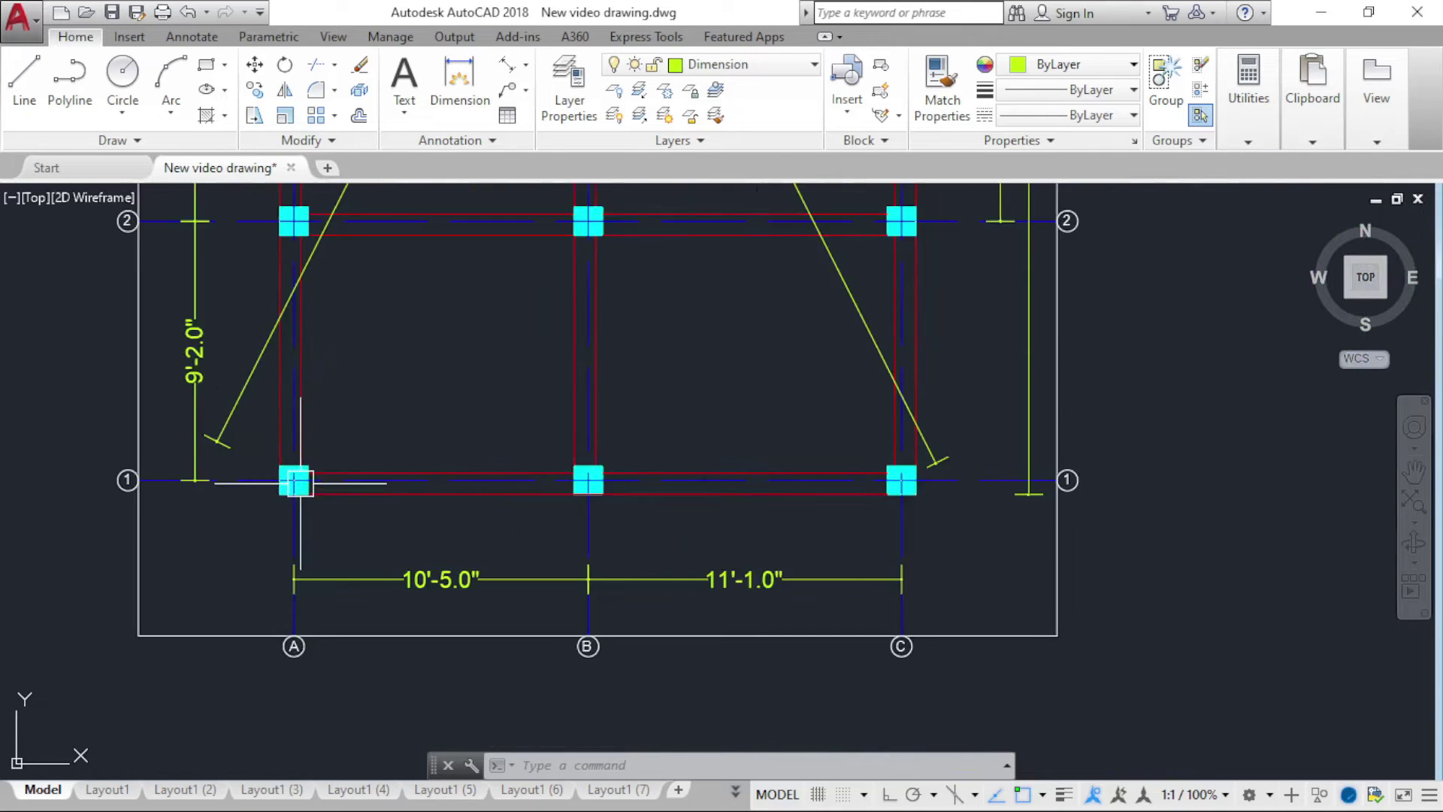
scroll(299, 481, up, 3)
scroll(298, 481, down, 4)
scroll(106, 496, up, 2)
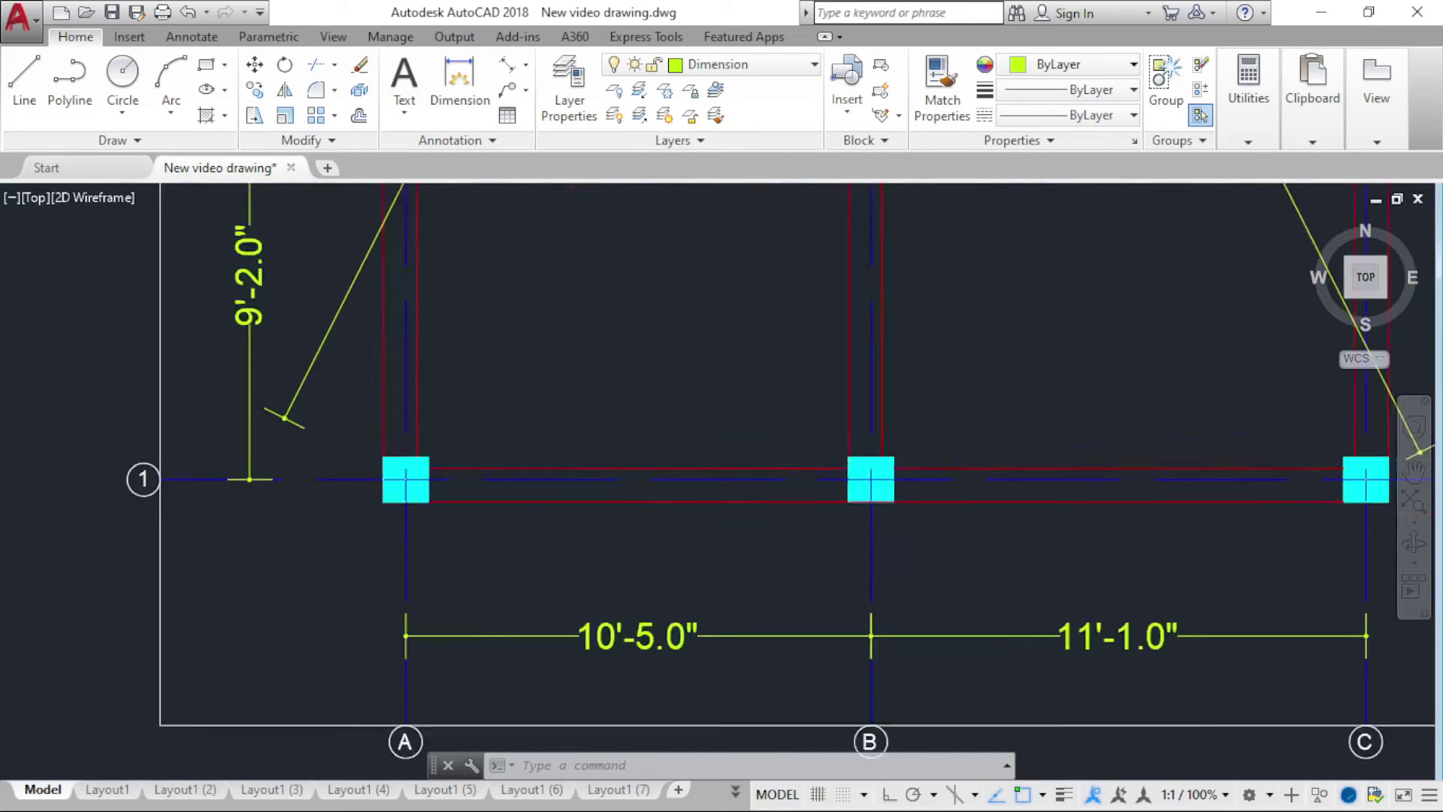
scroll(226, 616, up, 2)
scroll(241, 635, up, 4)
click(406, 649)
click(255, 427)
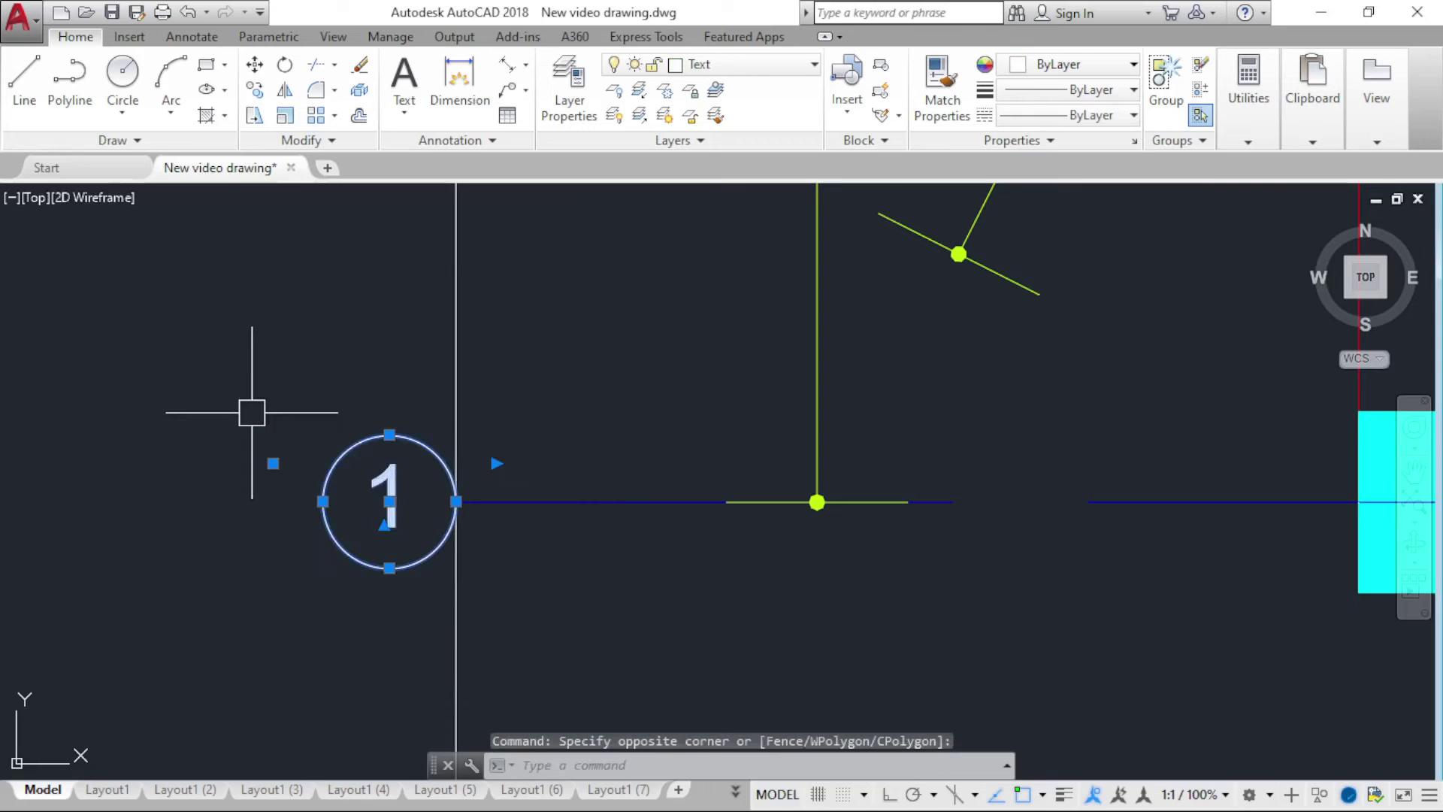
text(o)
key(Return)
click(389, 501)
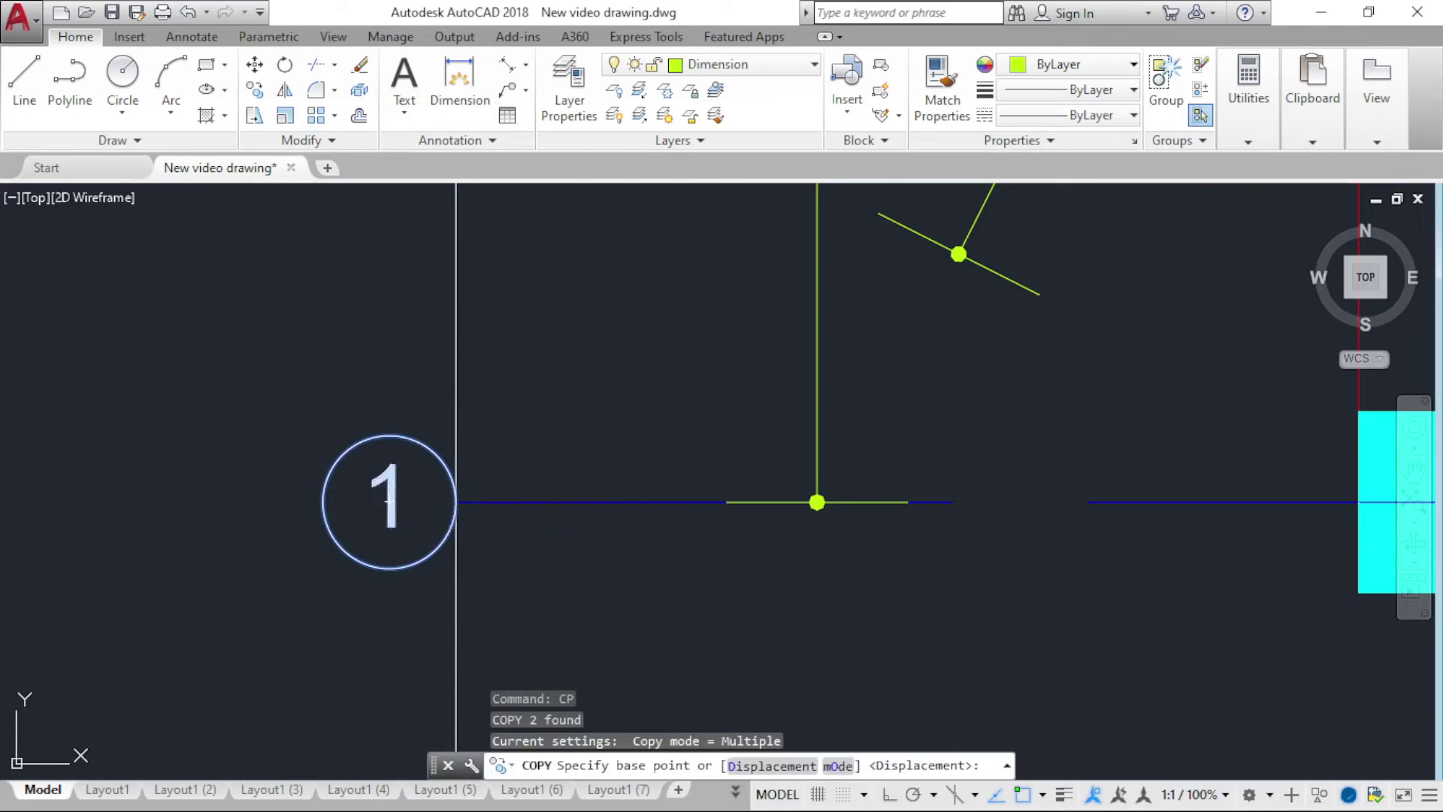
scroll(218, 522, down, 5)
scroll(531, 500, up, 5)
click(631, 445)
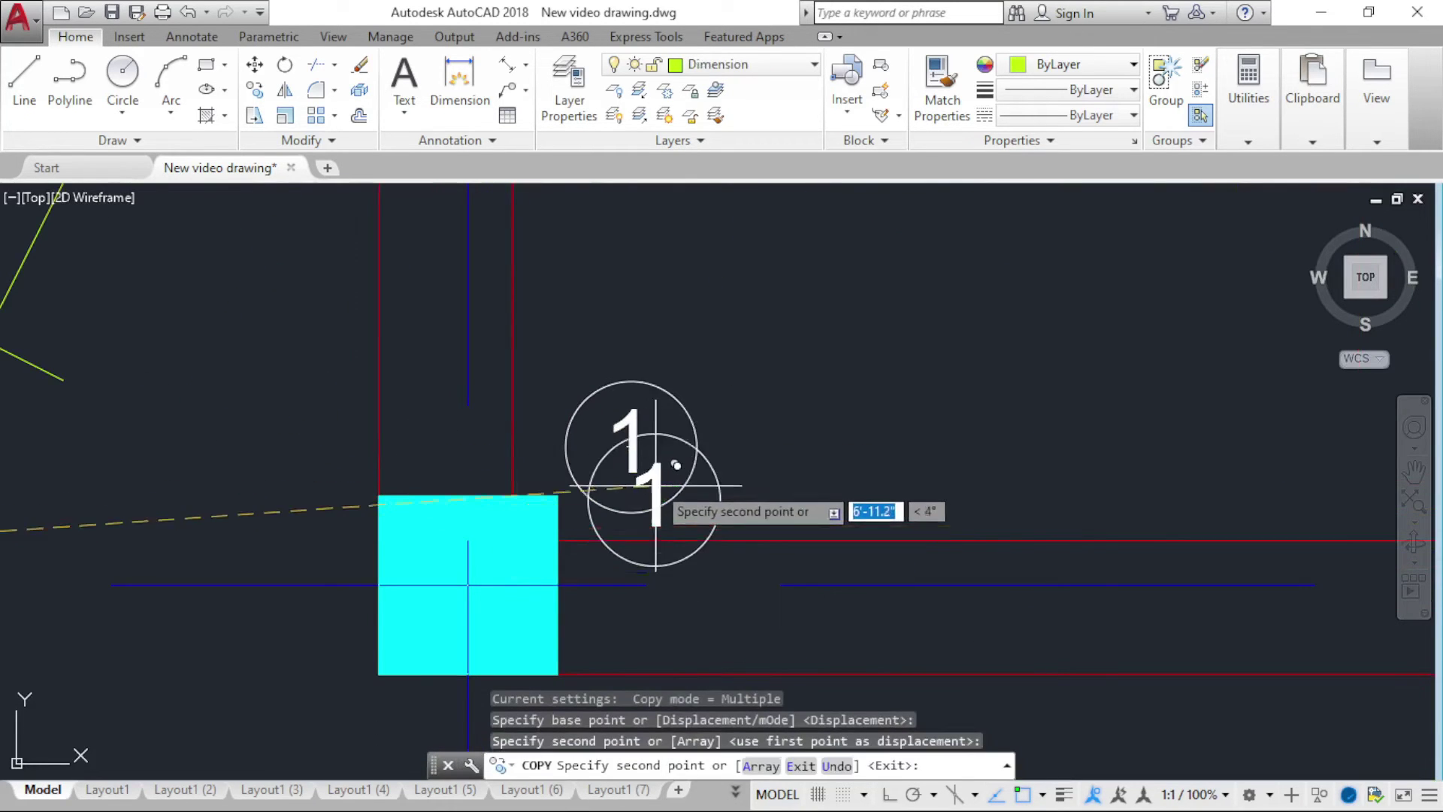
key(Escape)
Step: Change the copied bubble's label text to C1
double_click(632, 443)
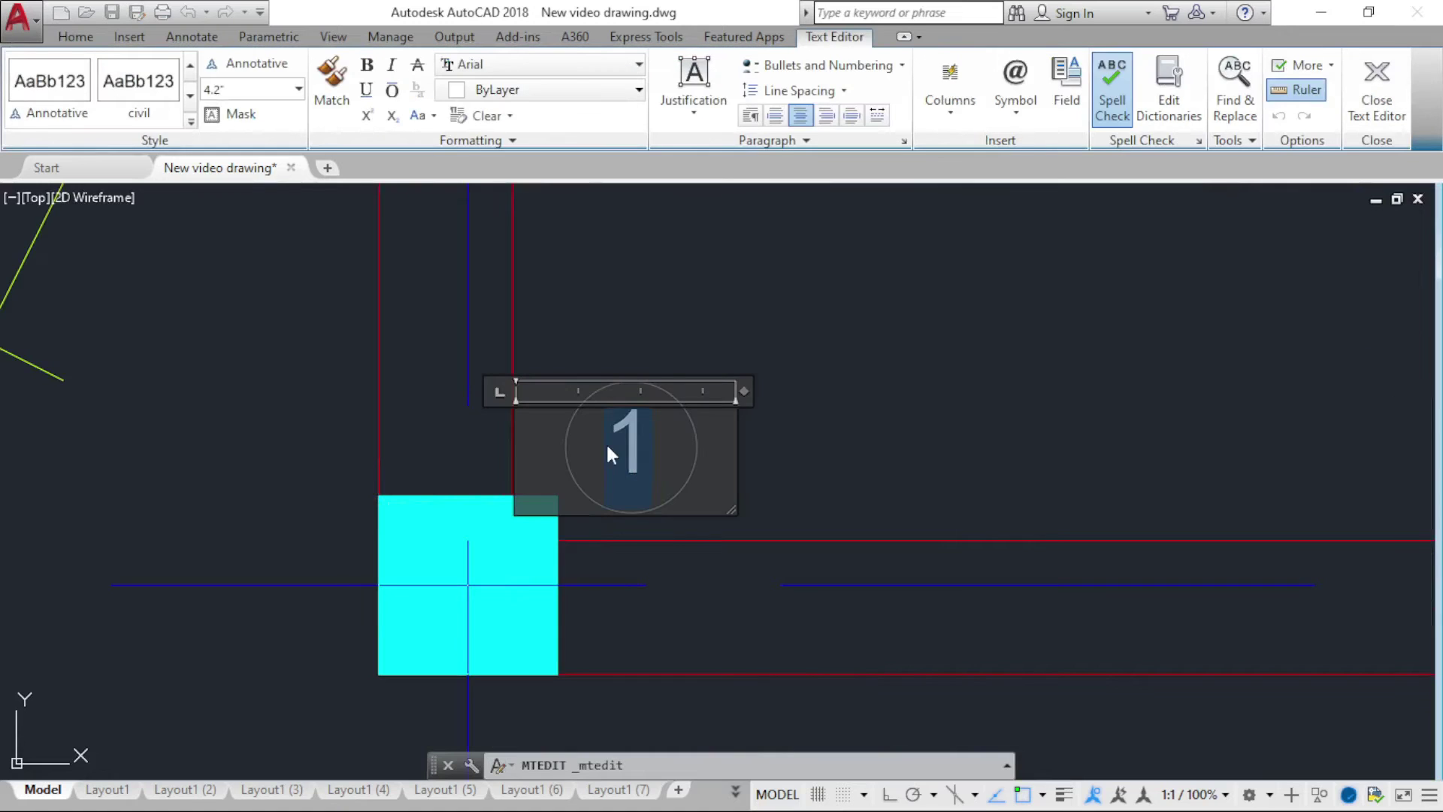
text(c1)
key(BackSpace)
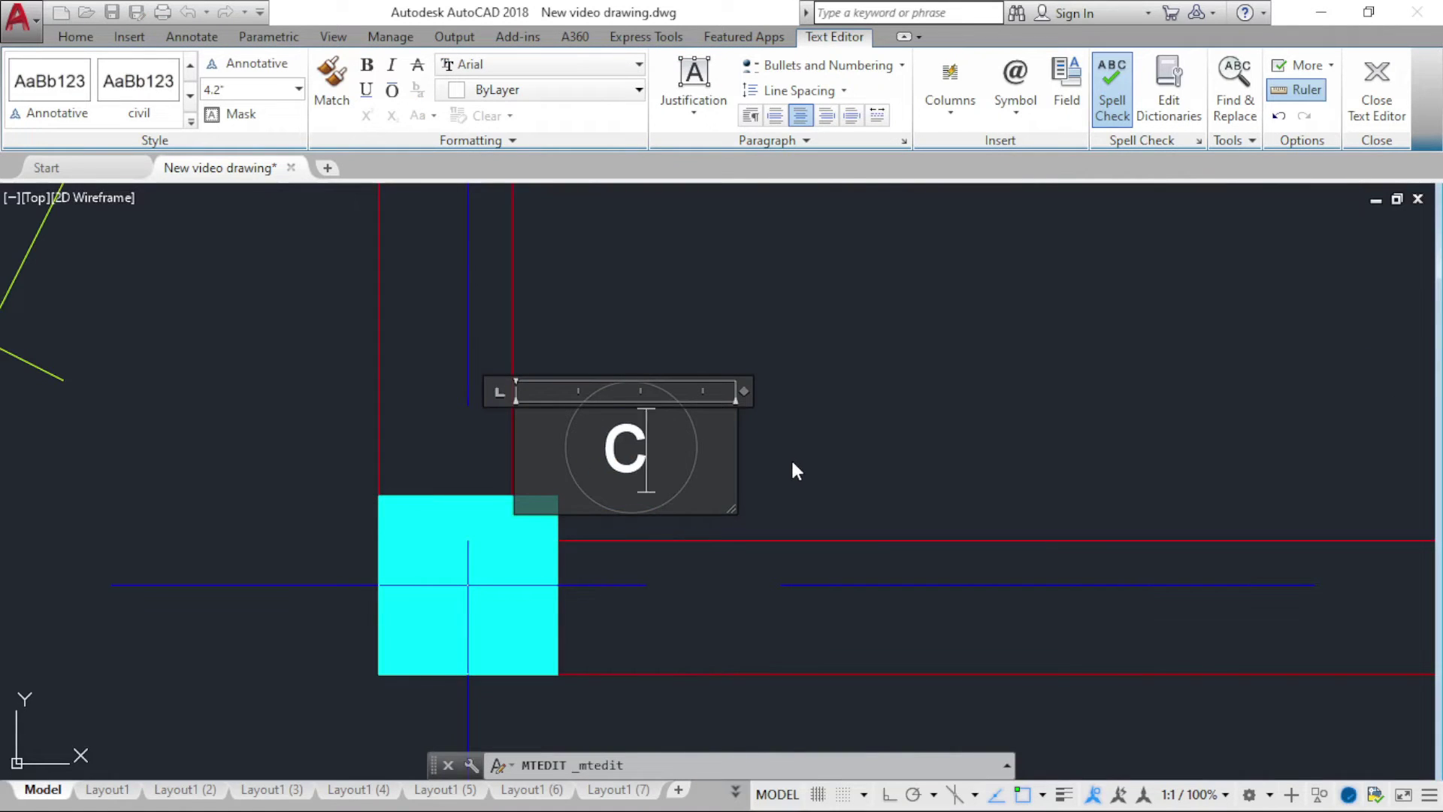
key(BackSpace)
text(V)
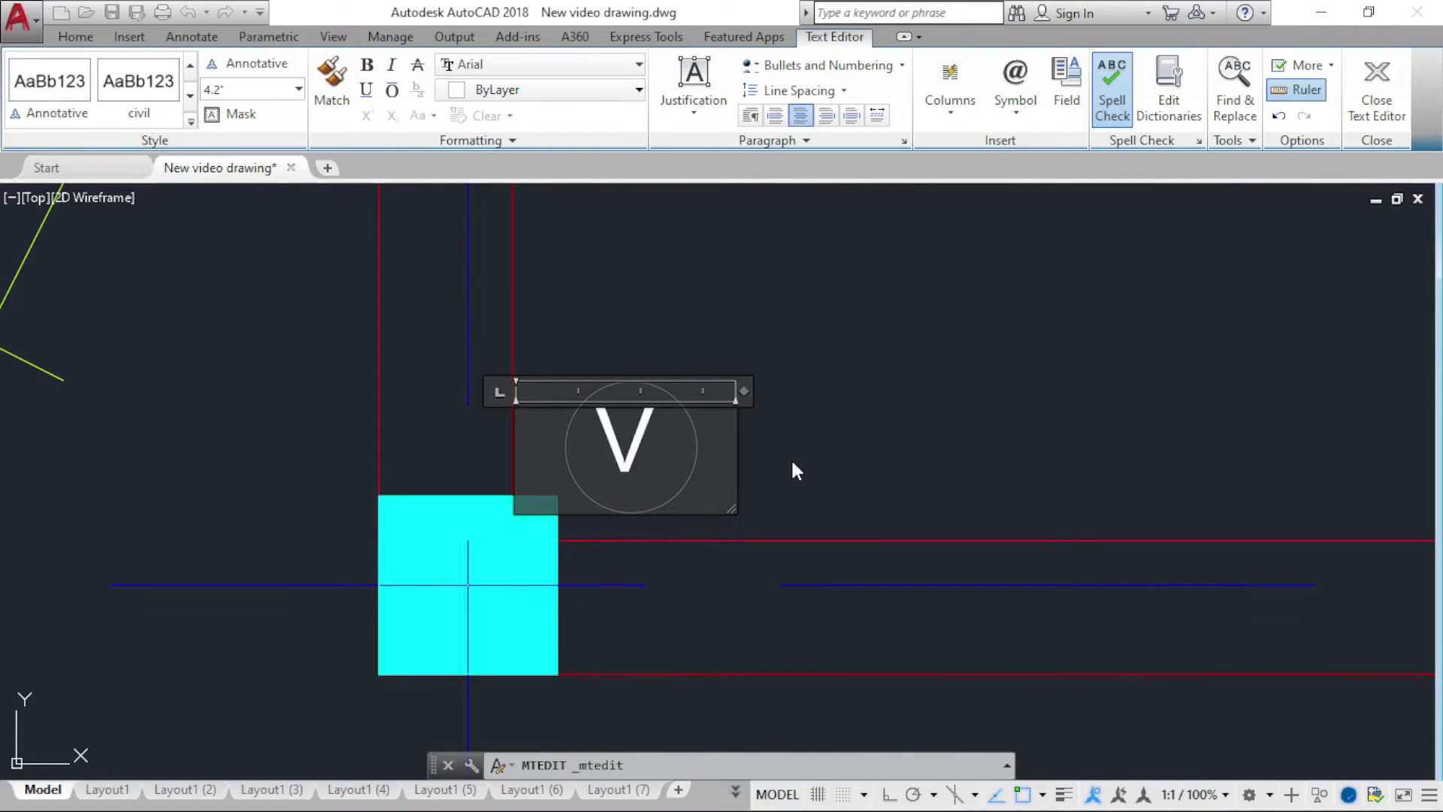
key(BackSpace)
text(C2)
key(BackSpace)
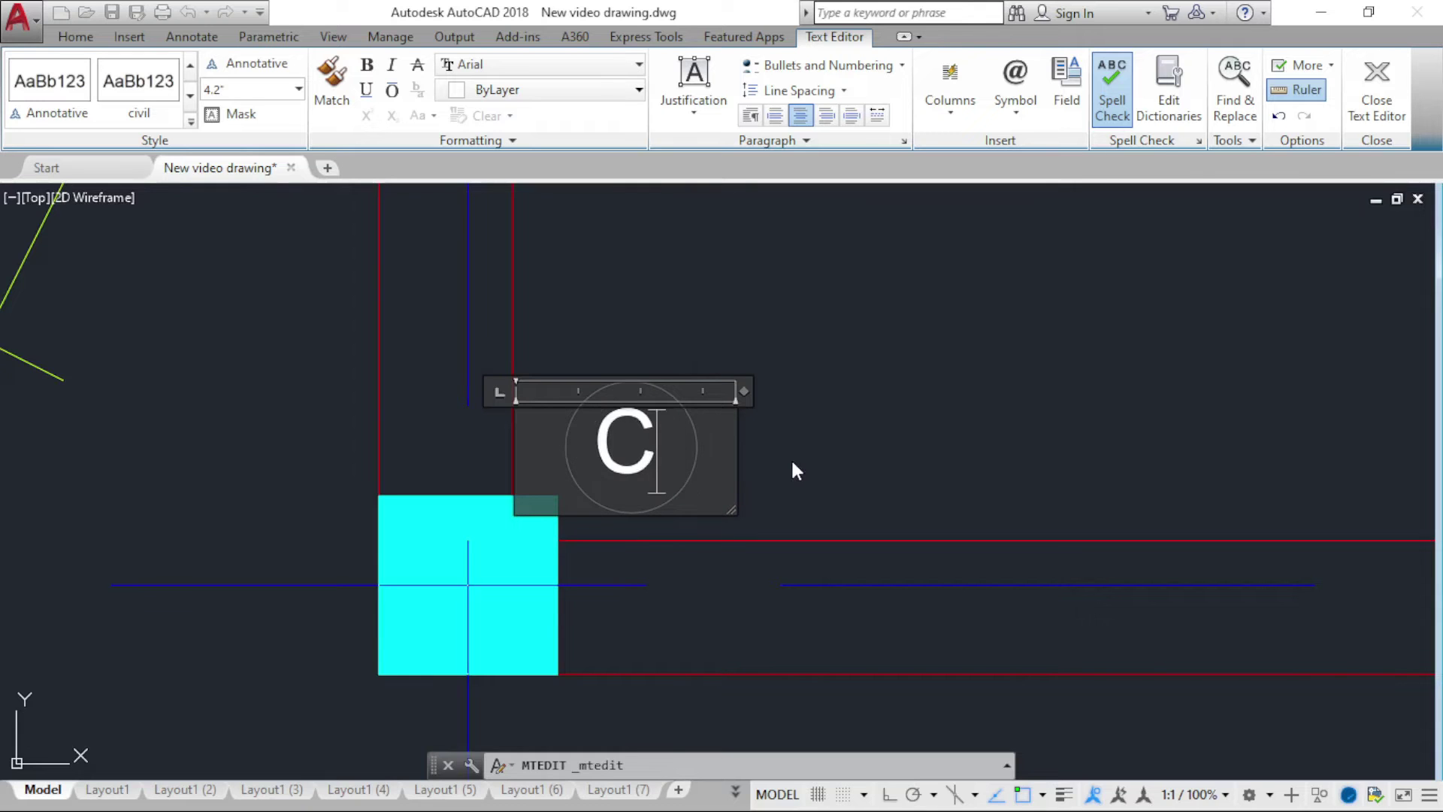
text(1)
click(790, 458)
Step: Erase the circle surrounding the C1 label
scroll(643, 449, down, 5)
scroll(643, 449, up, 5)
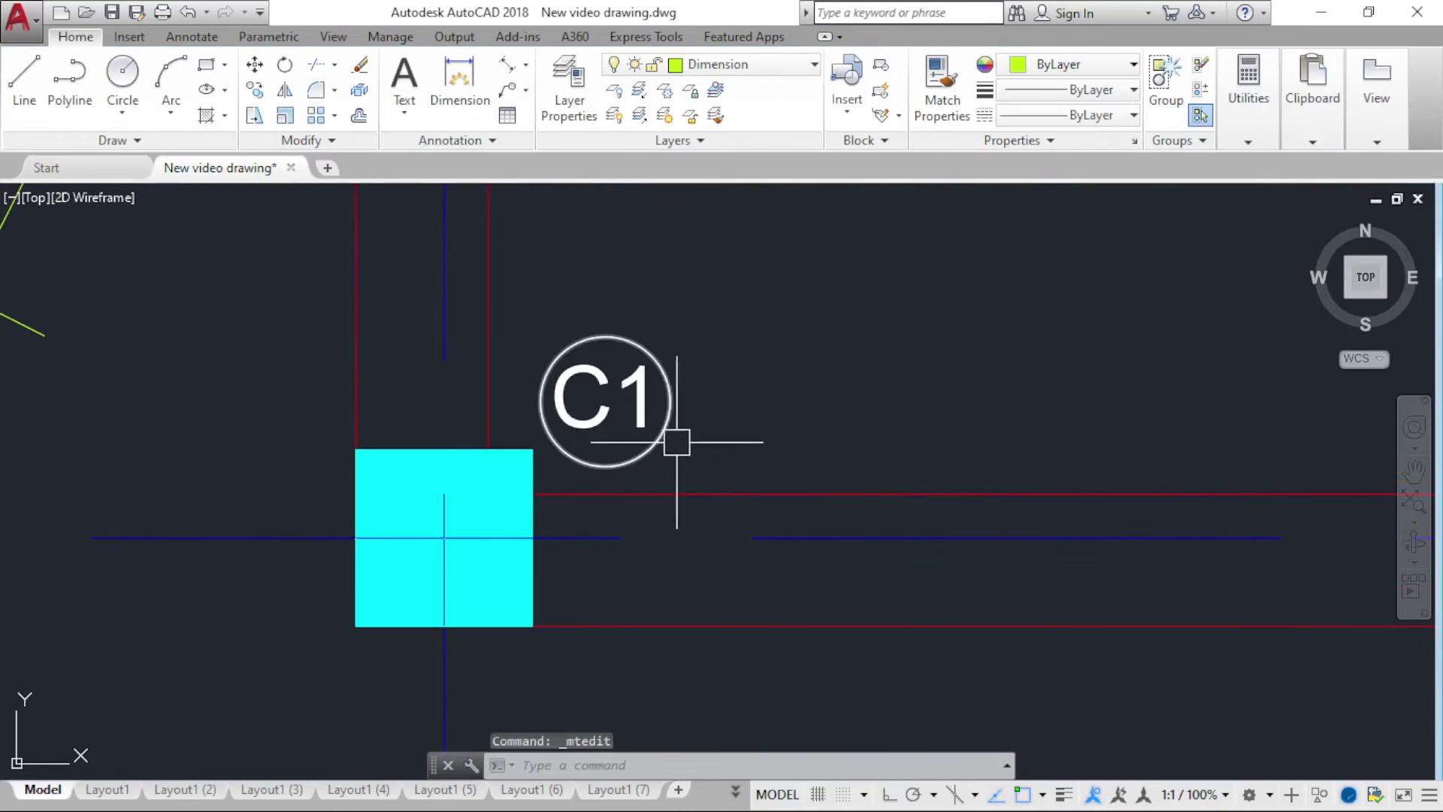
click(707, 447)
key(Escape)
scroll(608, 354, down, 3)
scroll(608, 355, up, 2)
click(598, 352)
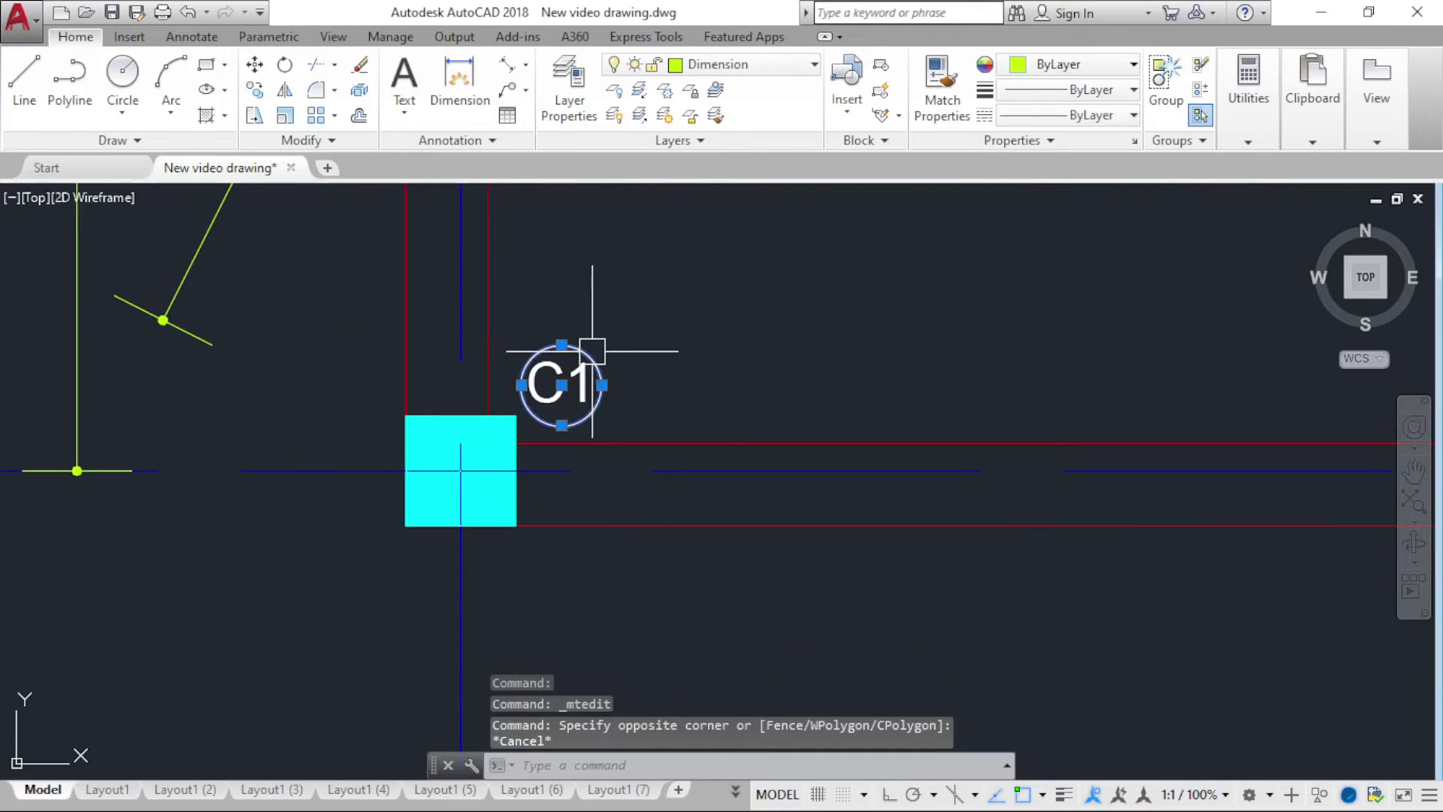
key(Delete)
scroll(570, 366, up, 2)
Step: Copy the C1 label beside the column on grid B
click(542, 374)
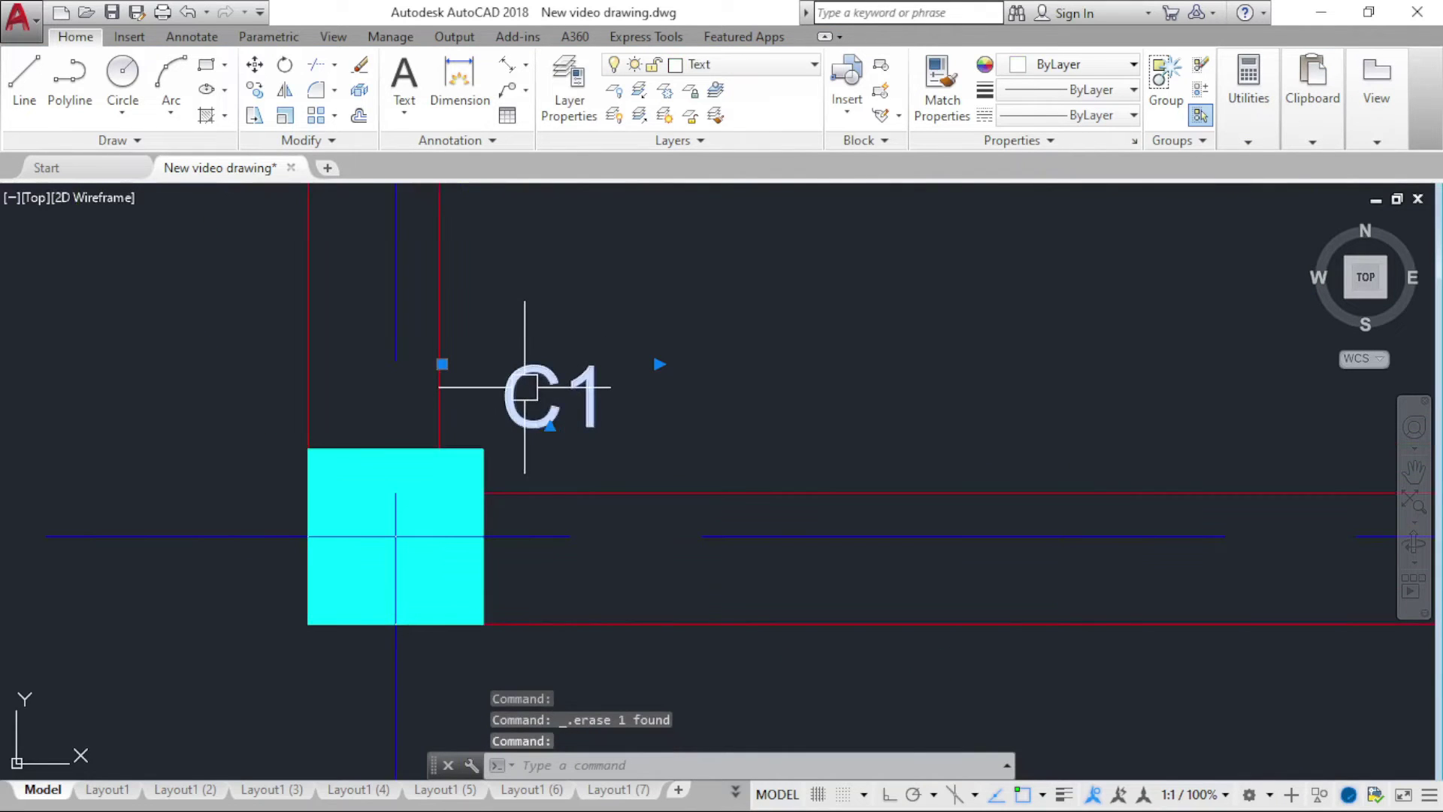
text(co)
key(Return)
click(526, 391)
scroll(451, 414, down, 5)
scroll(527, 444, up, 3)
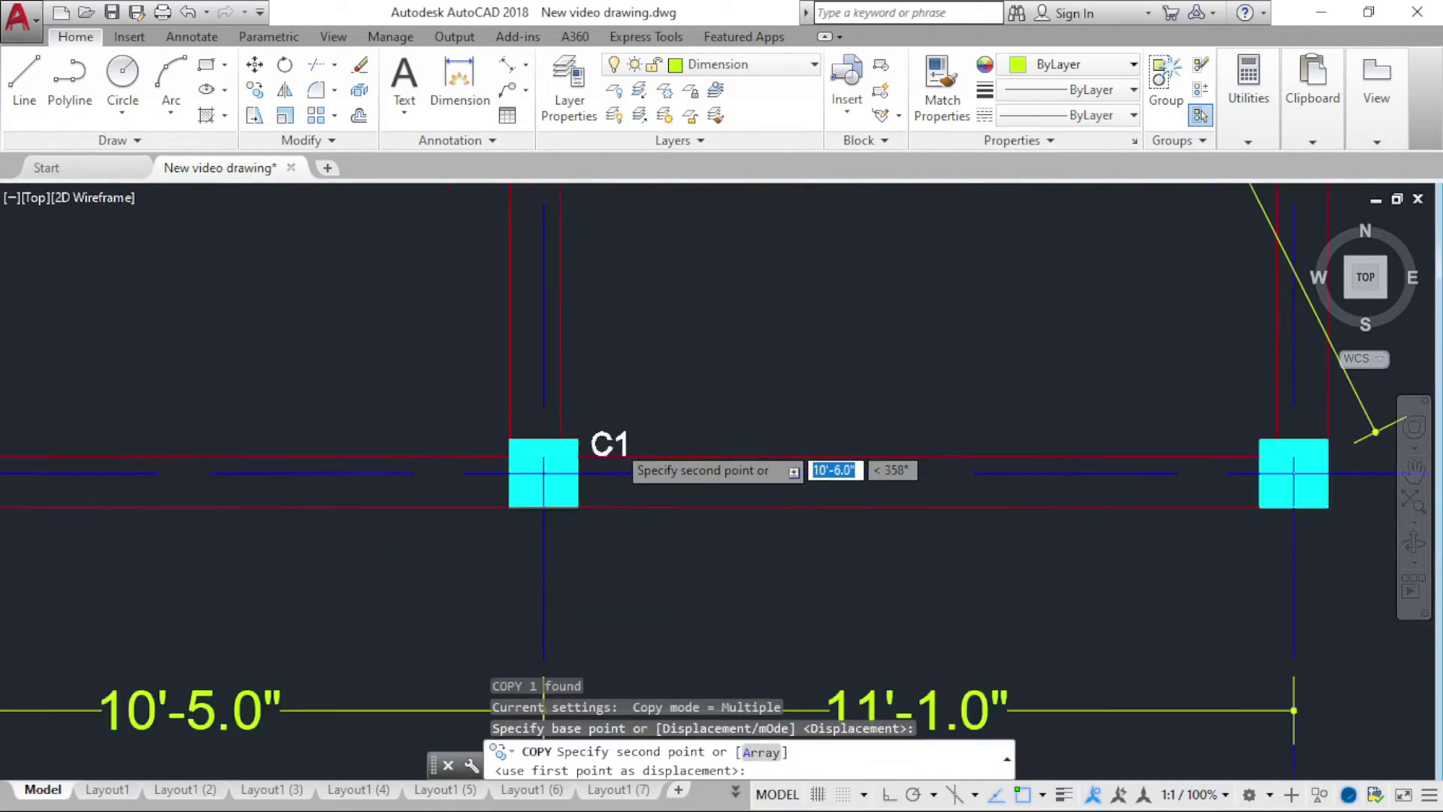
scroll(594, 421, up, 1)
click(594, 421)
scroll(477, 479, down, 3)
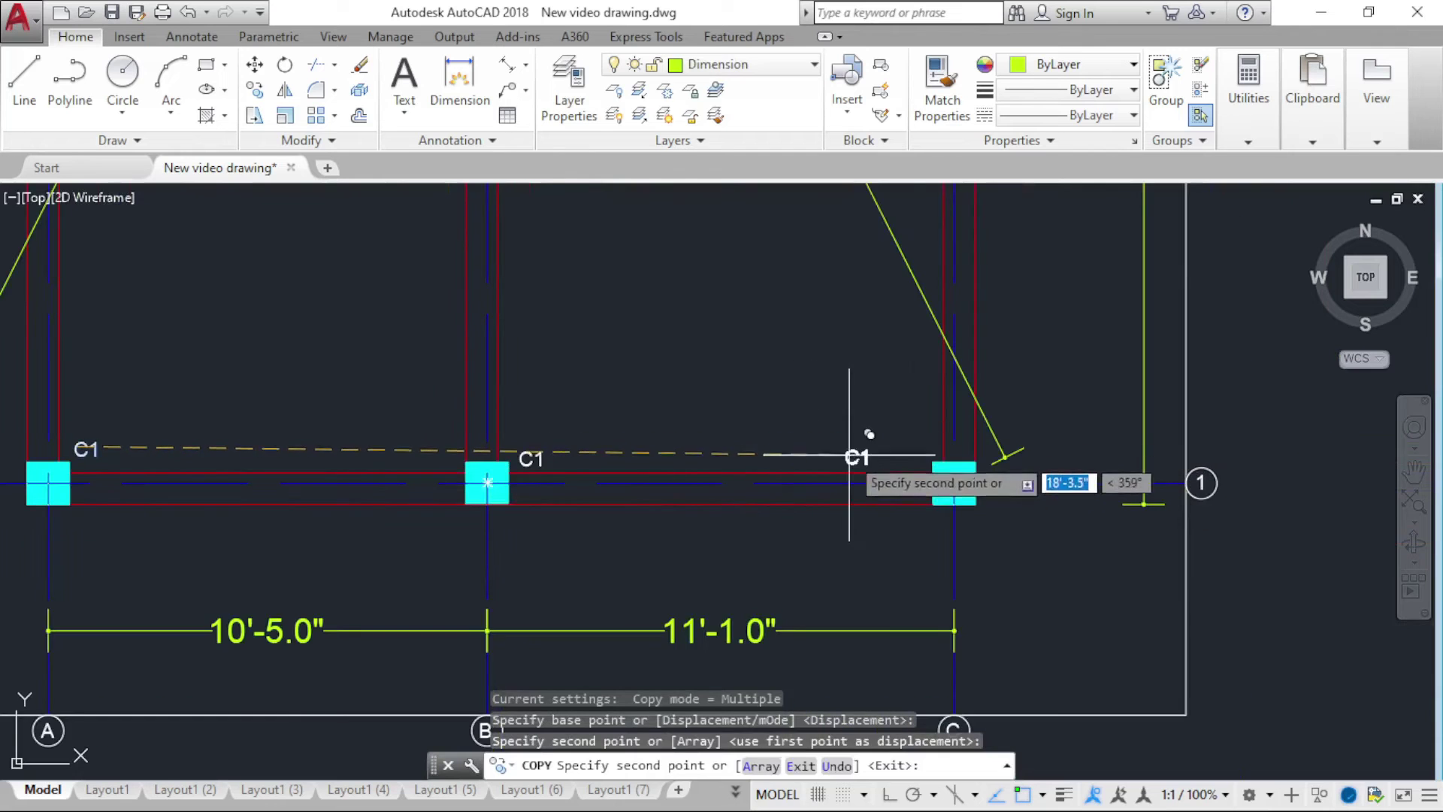
key(Escape)
scroll(488, 451, up, 2)
click(549, 455)
scroll(548, 451, down, 4)
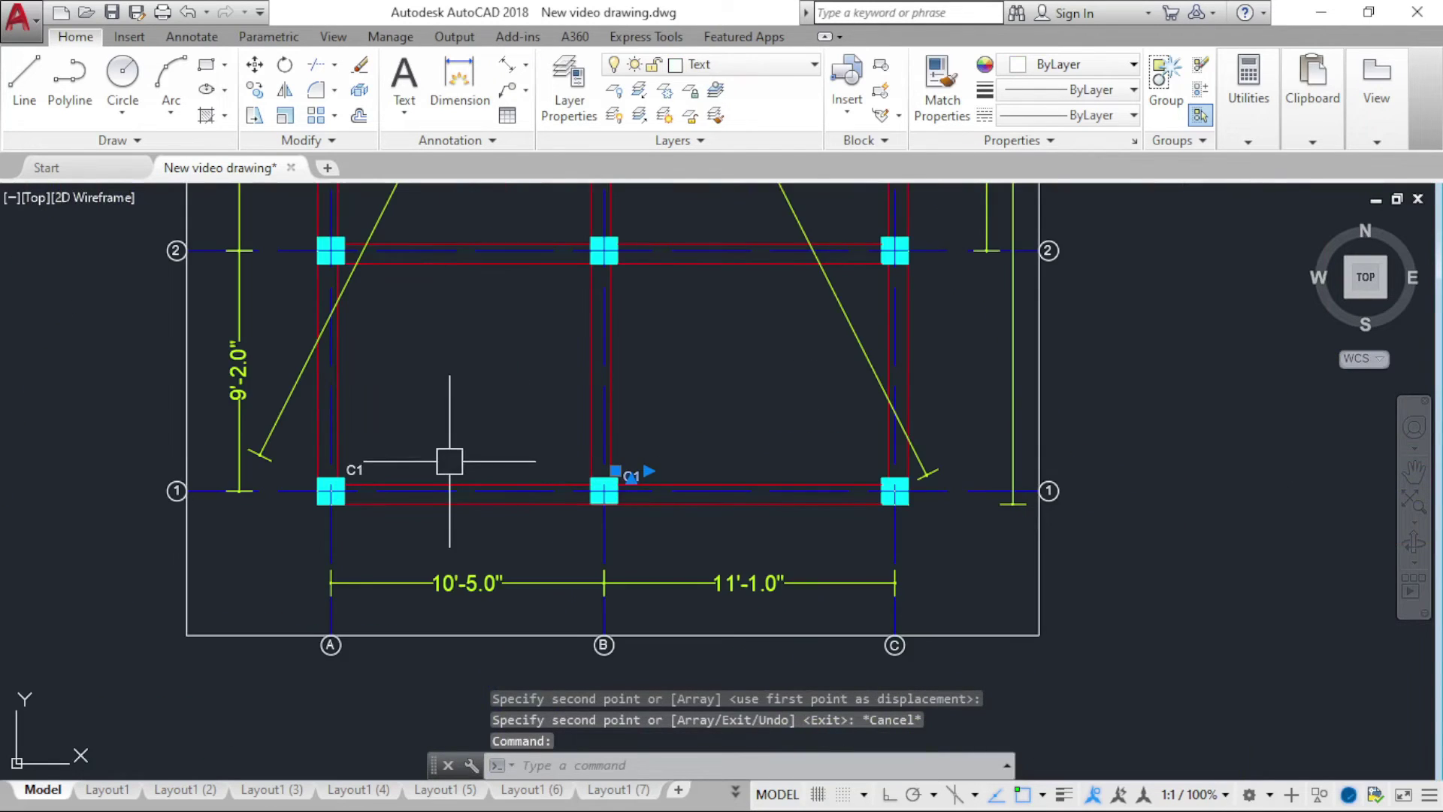
scroll(354, 461, up, 4)
Step: Delete both C1 column labels from the beam-column grid
click(348, 479)
key(Delete)
scroll(346, 496, down, 2)
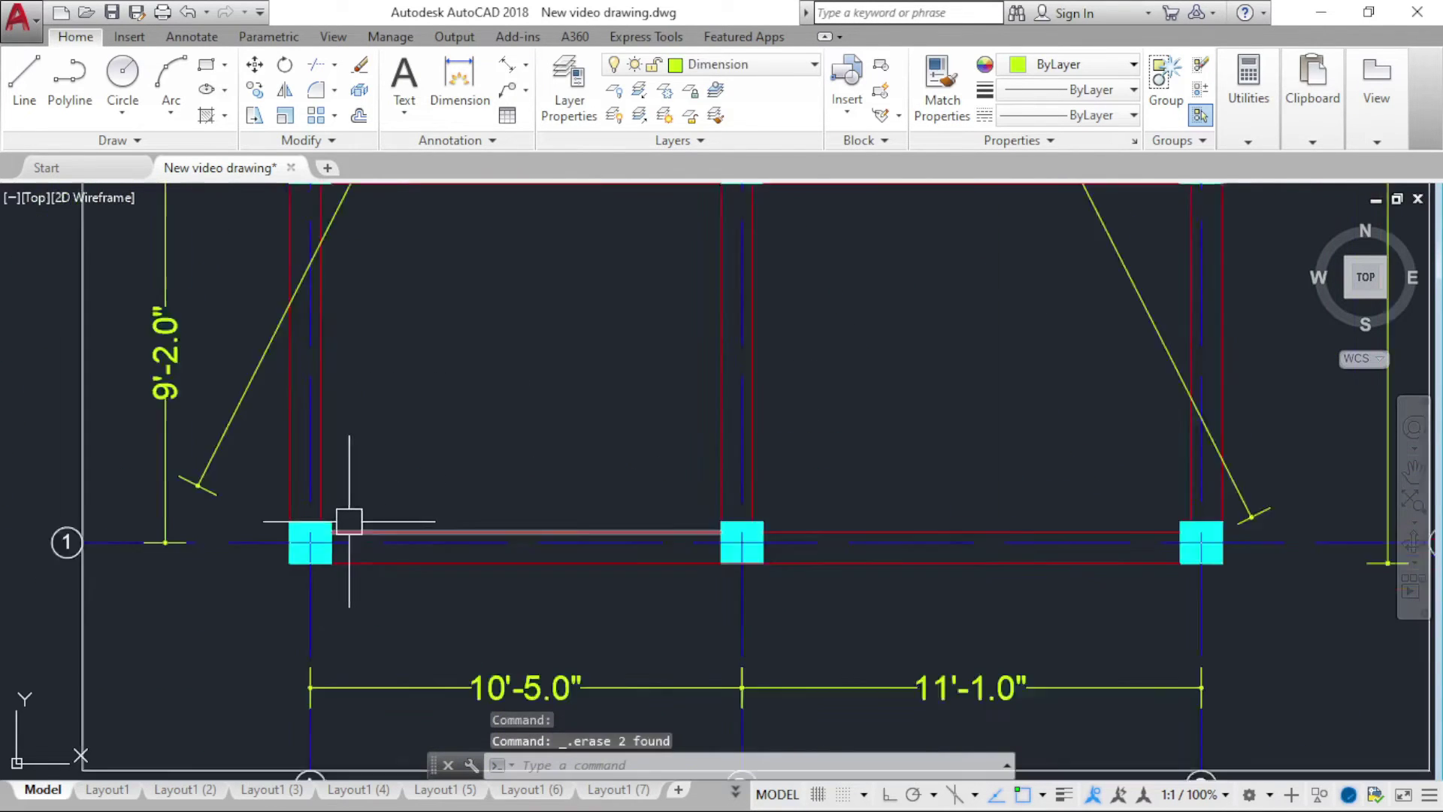
scroll(346, 511, down, 1)
Step: Pan and zoom across the drawing to the ground floor plan and its title
middle_drag(453, 578, 455, 524)
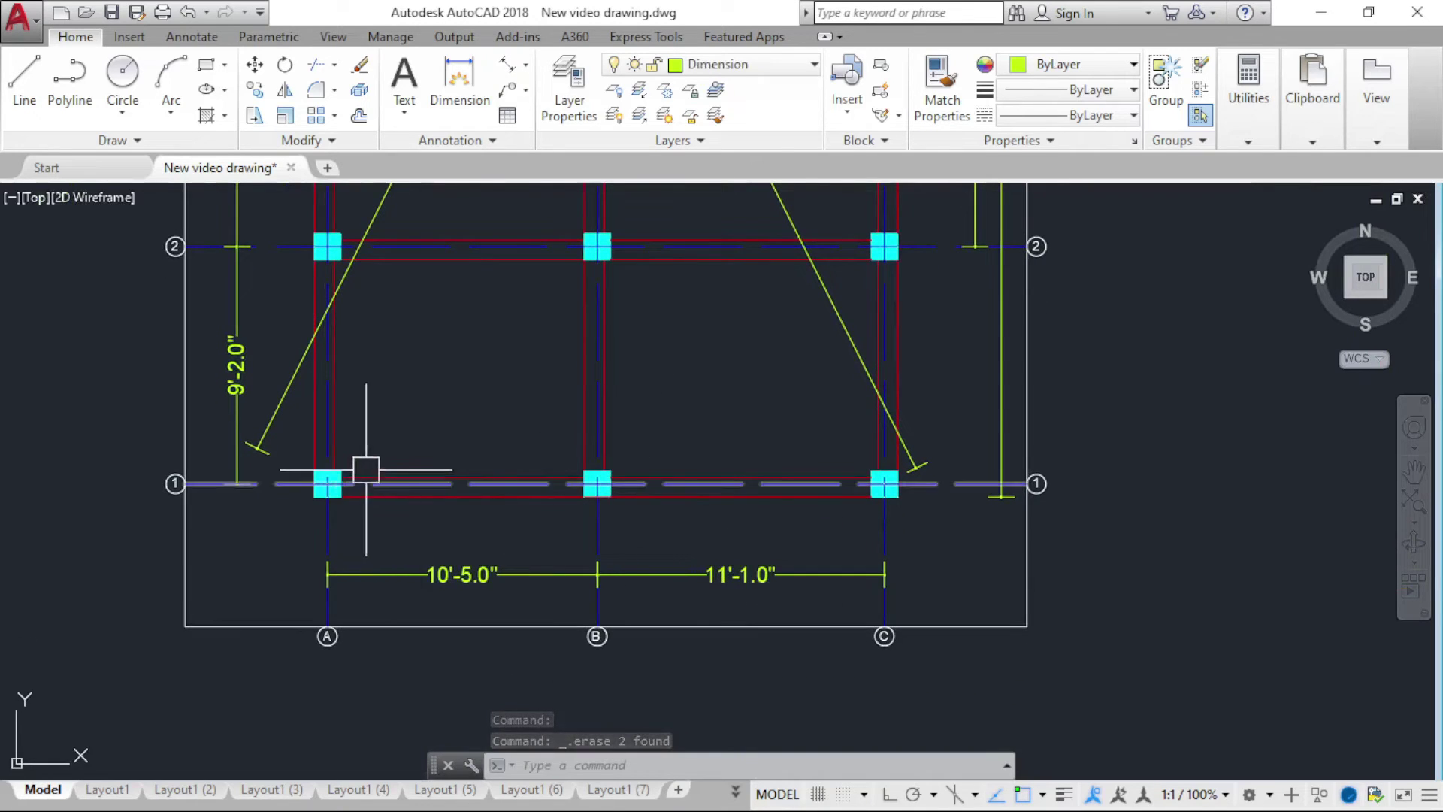
scroll(352, 462, up, 4)
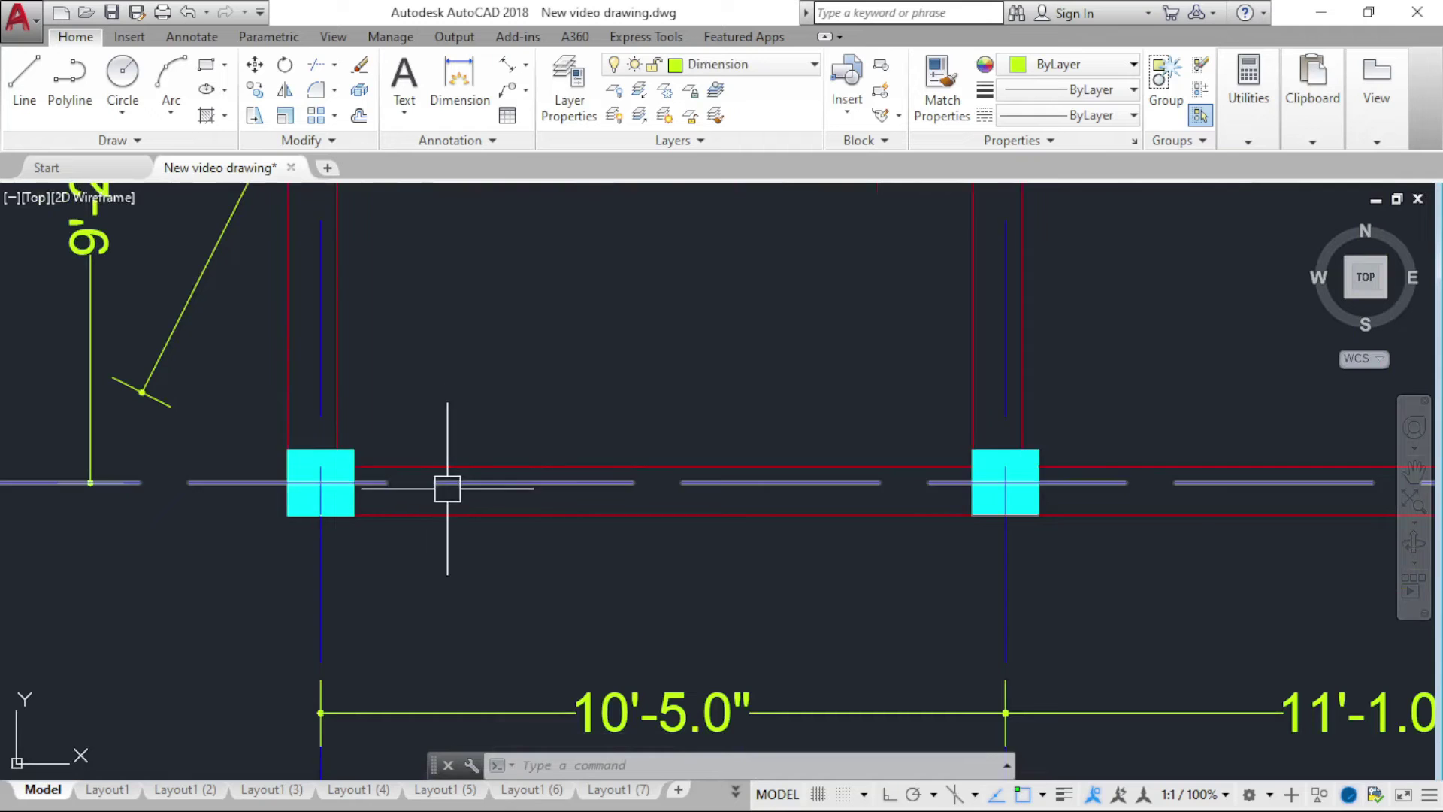
scroll(415, 478, down, 4)
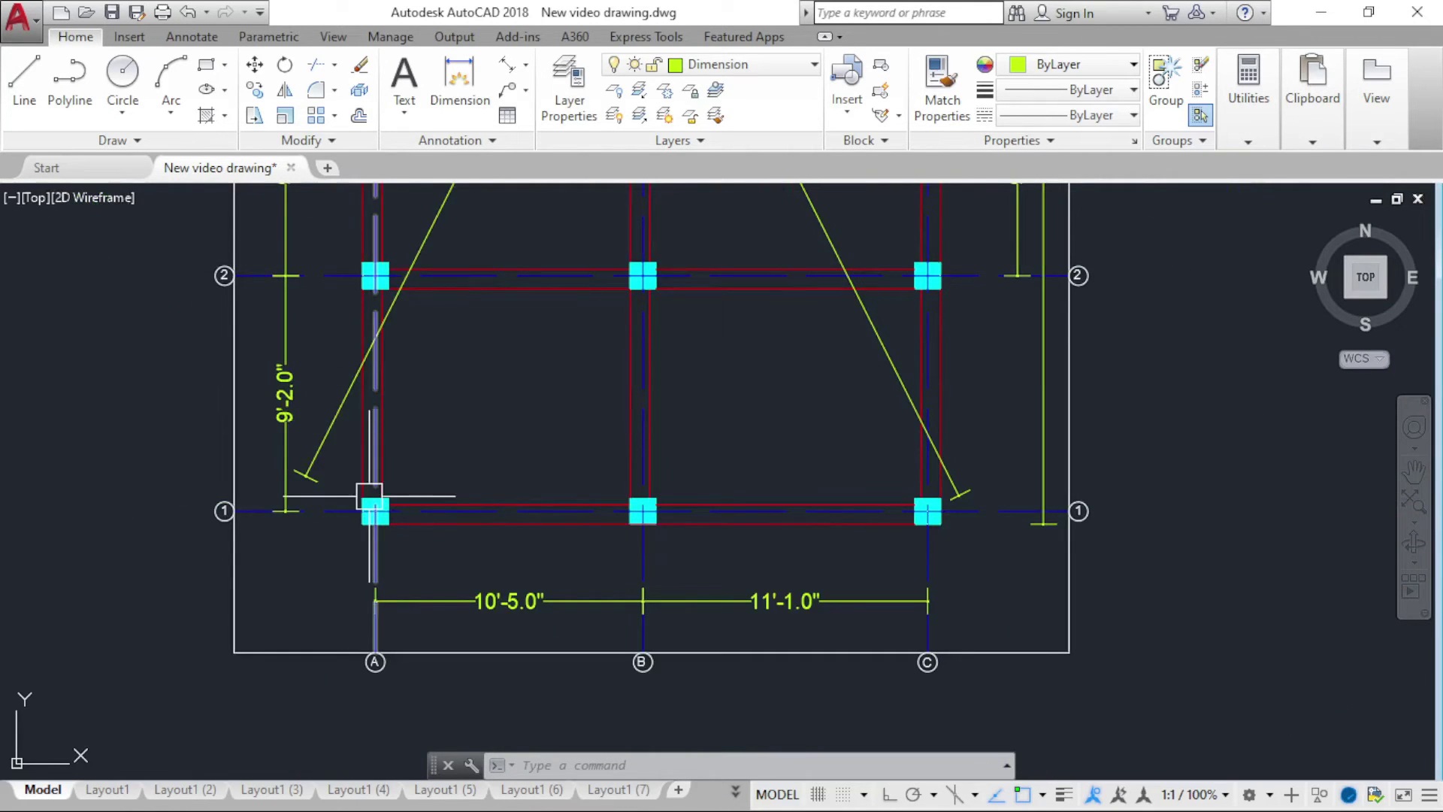
scroll(369, 497, up, 6)
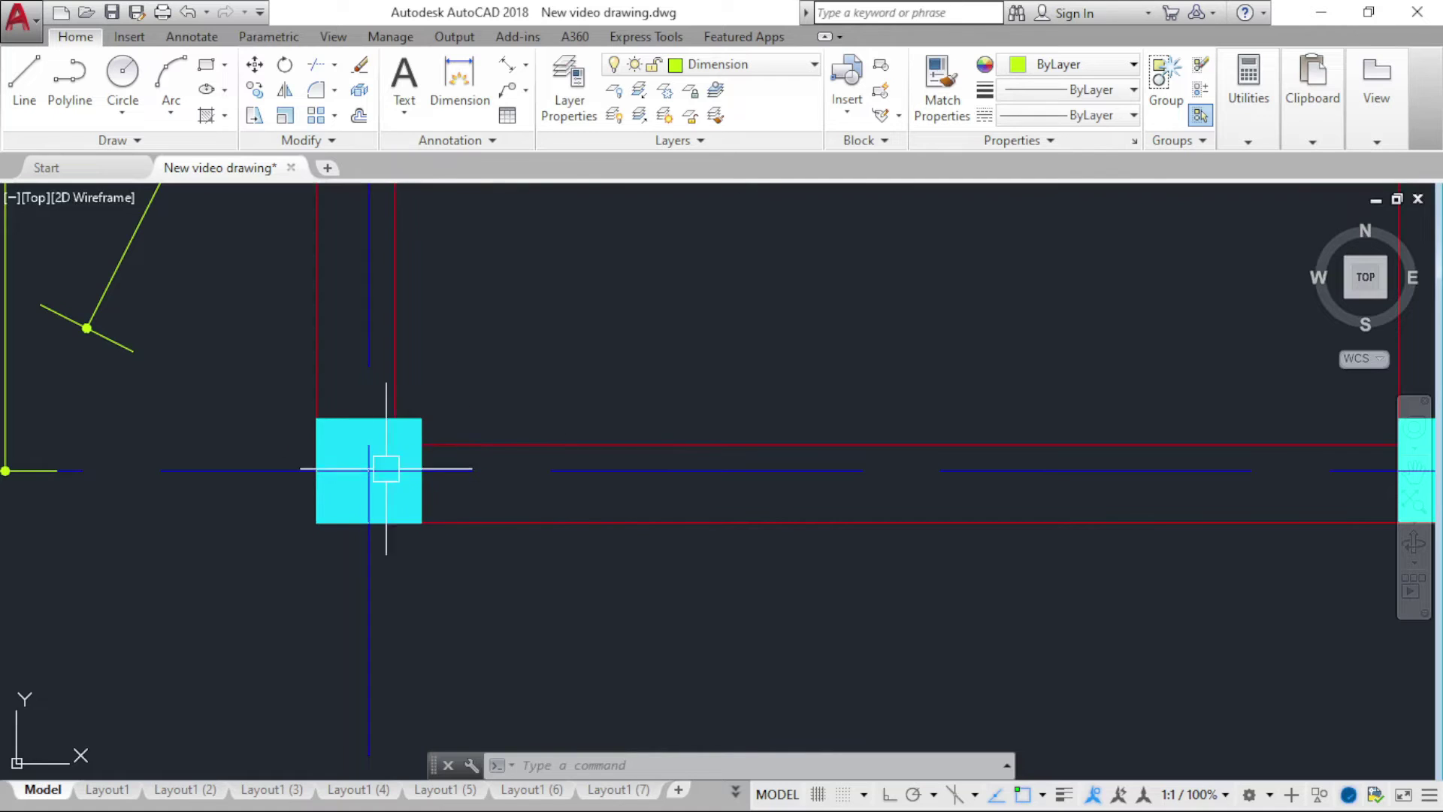
scroll(405, 496, down, 2)
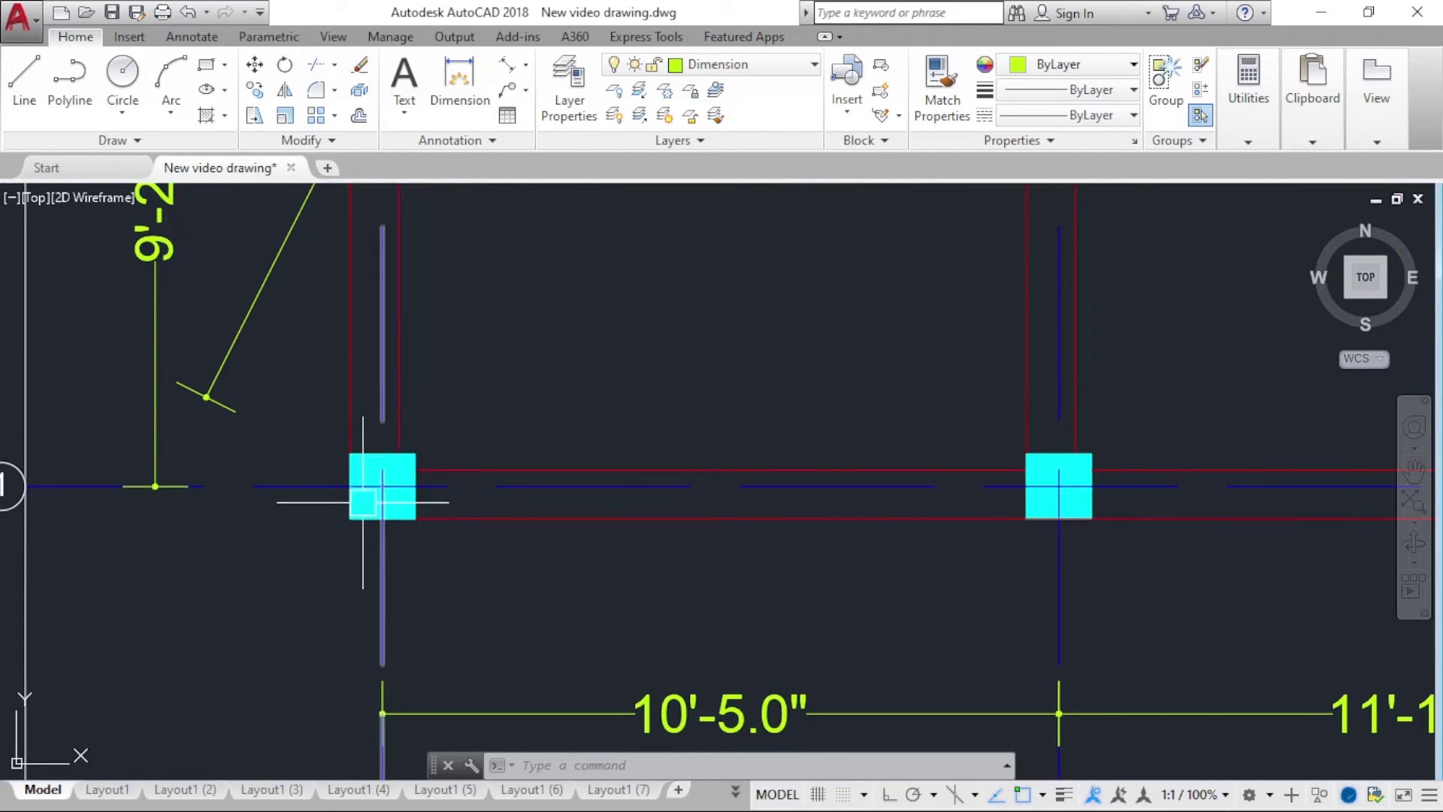
scroll(322, 560, down, 4)
scroll(282, 475, down, 4)
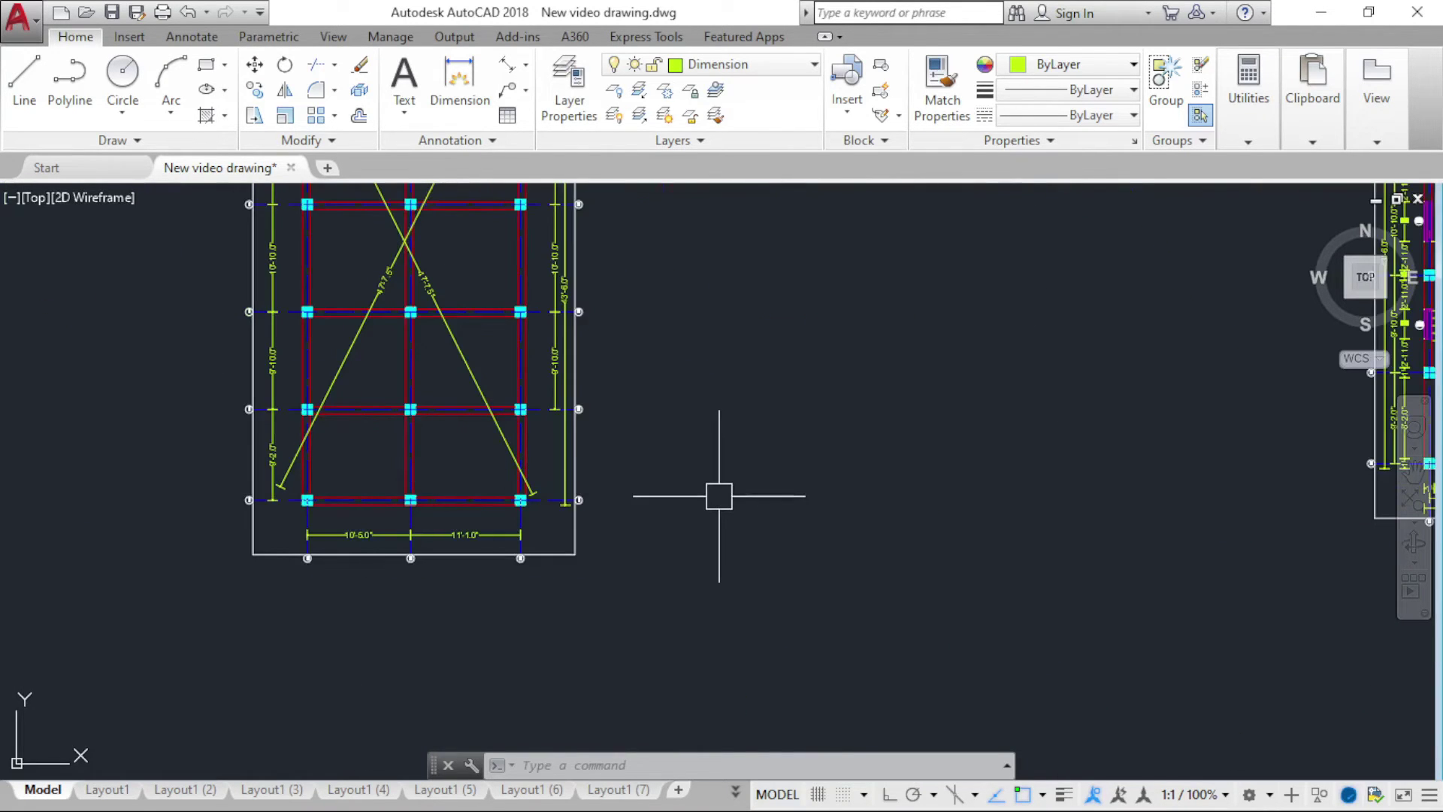
scroll(308, 493, up, 4)
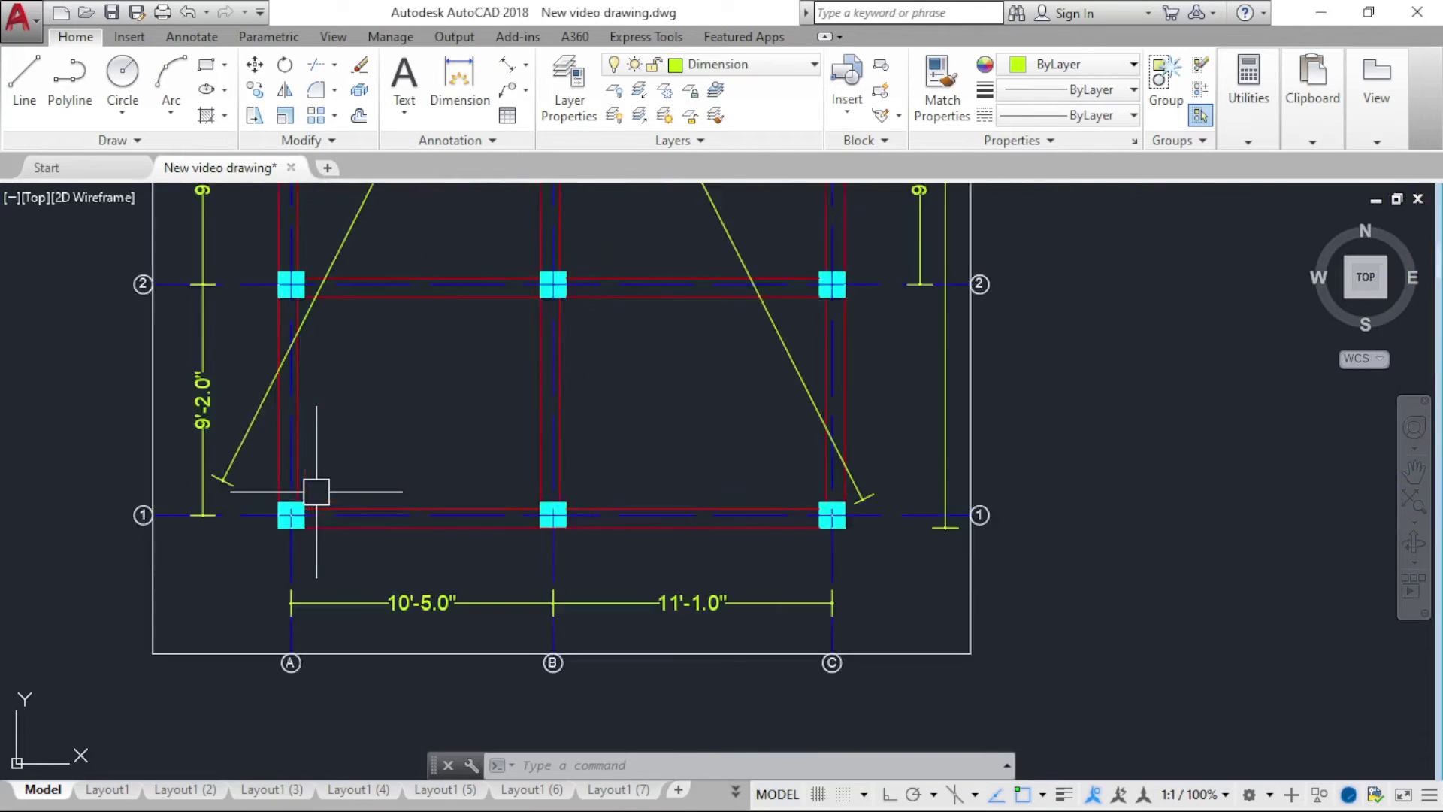
scroll(300, 508, up, 5)
scroll(361, 552, down, 4)
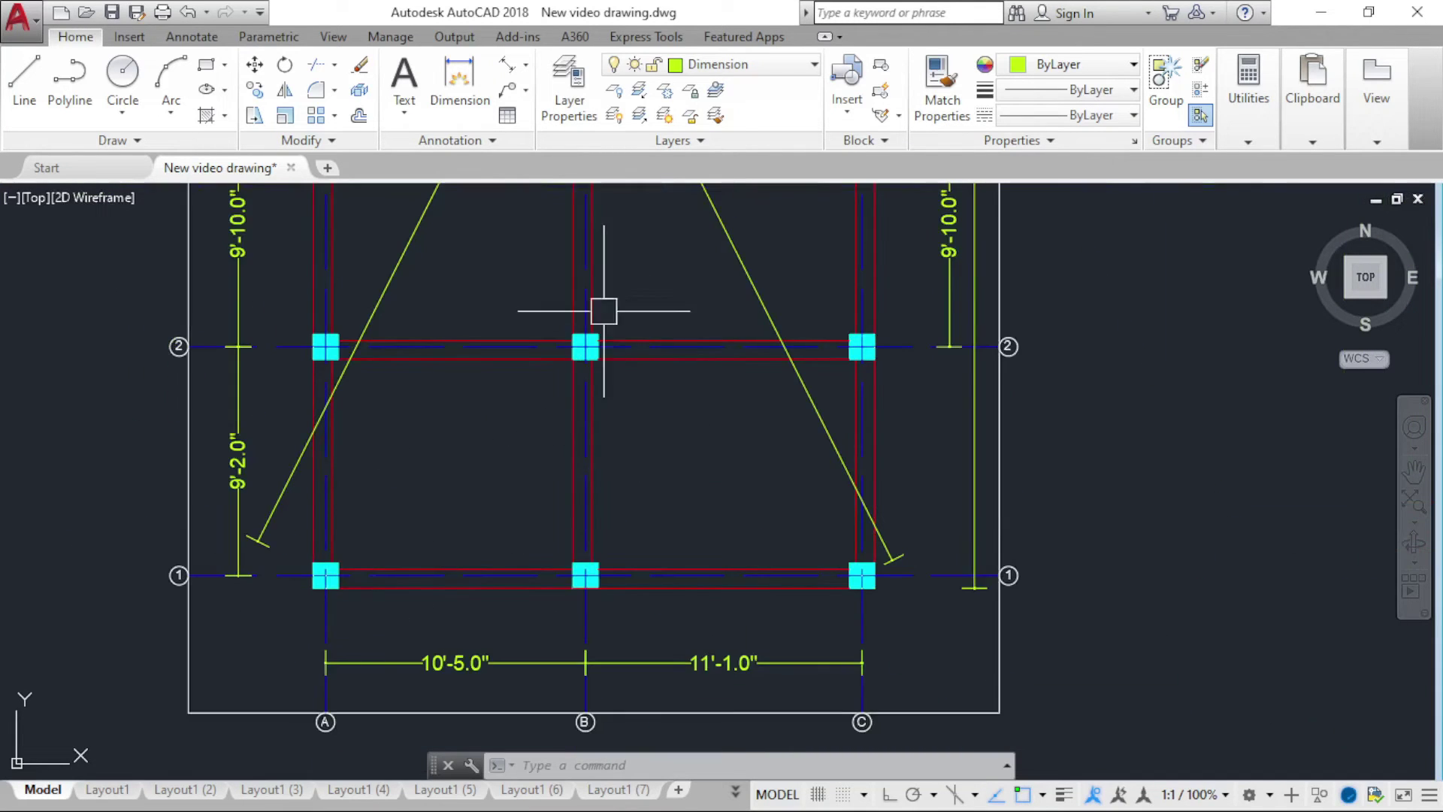
scroll(530, 475, down, 4)
middle_drag(526, 340, 432, 505)
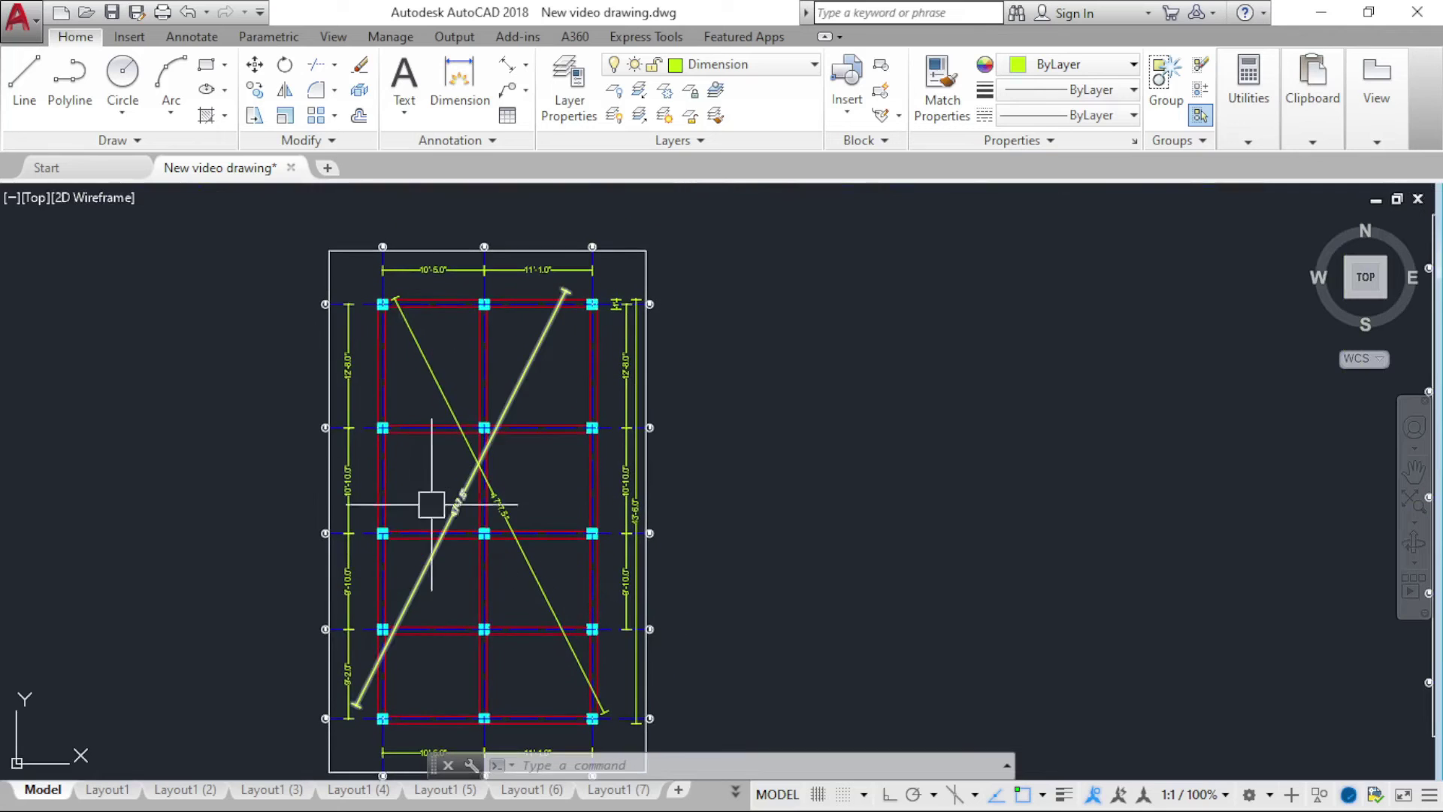
scroll(374, 282, up, 5)
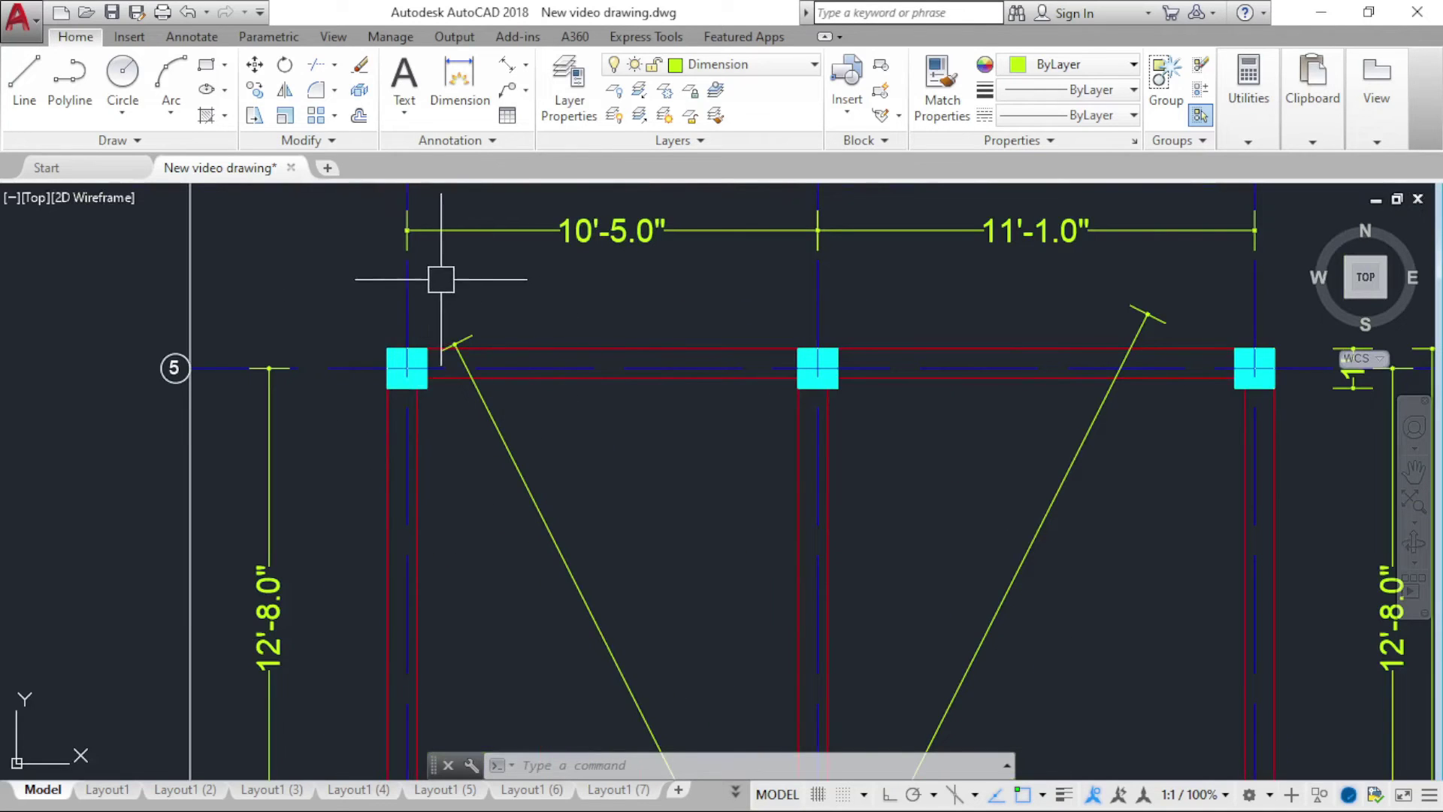
scroll(306, 308, down, 3)
scroll(548, 235, down, 3)
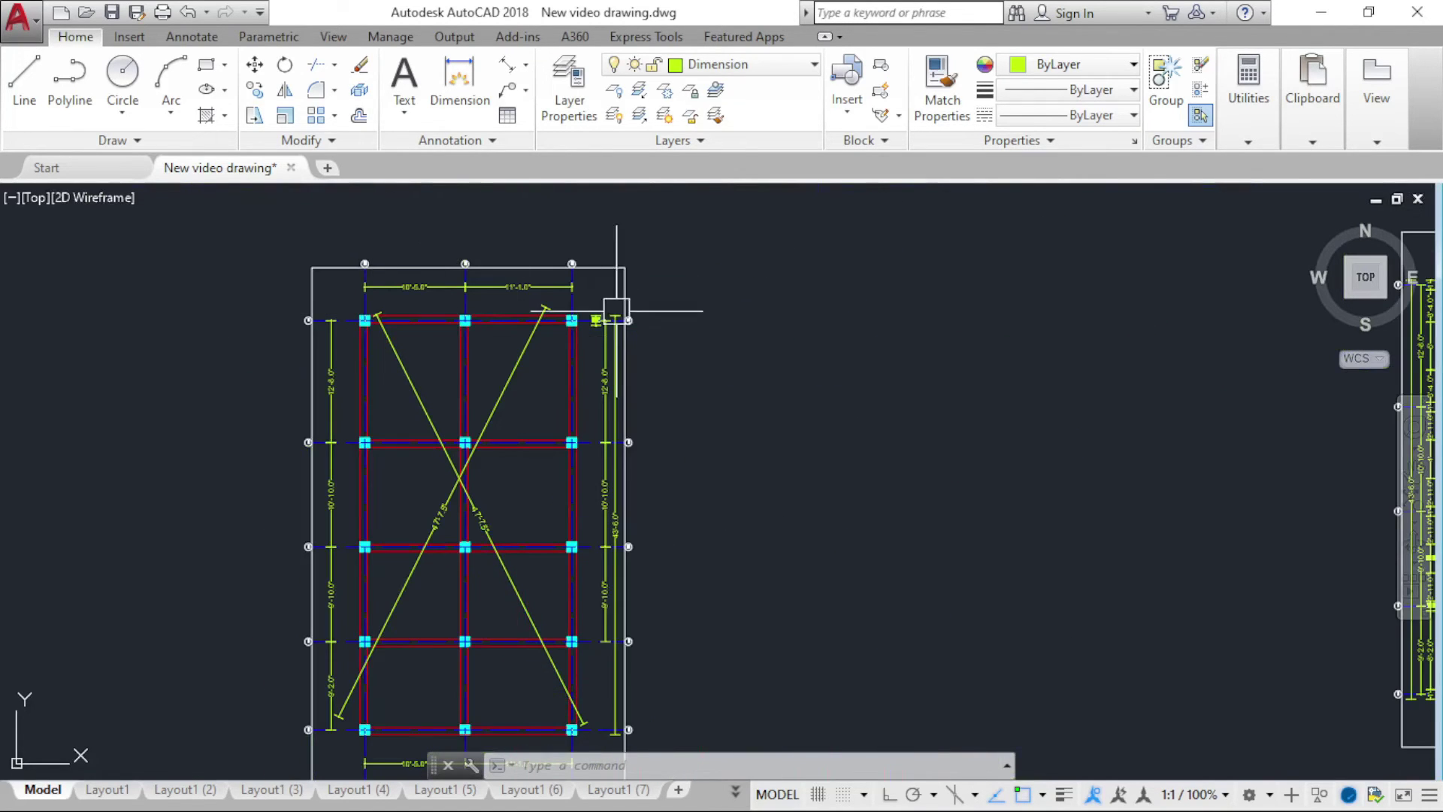
middle_drag(471, 597, 493, 454)
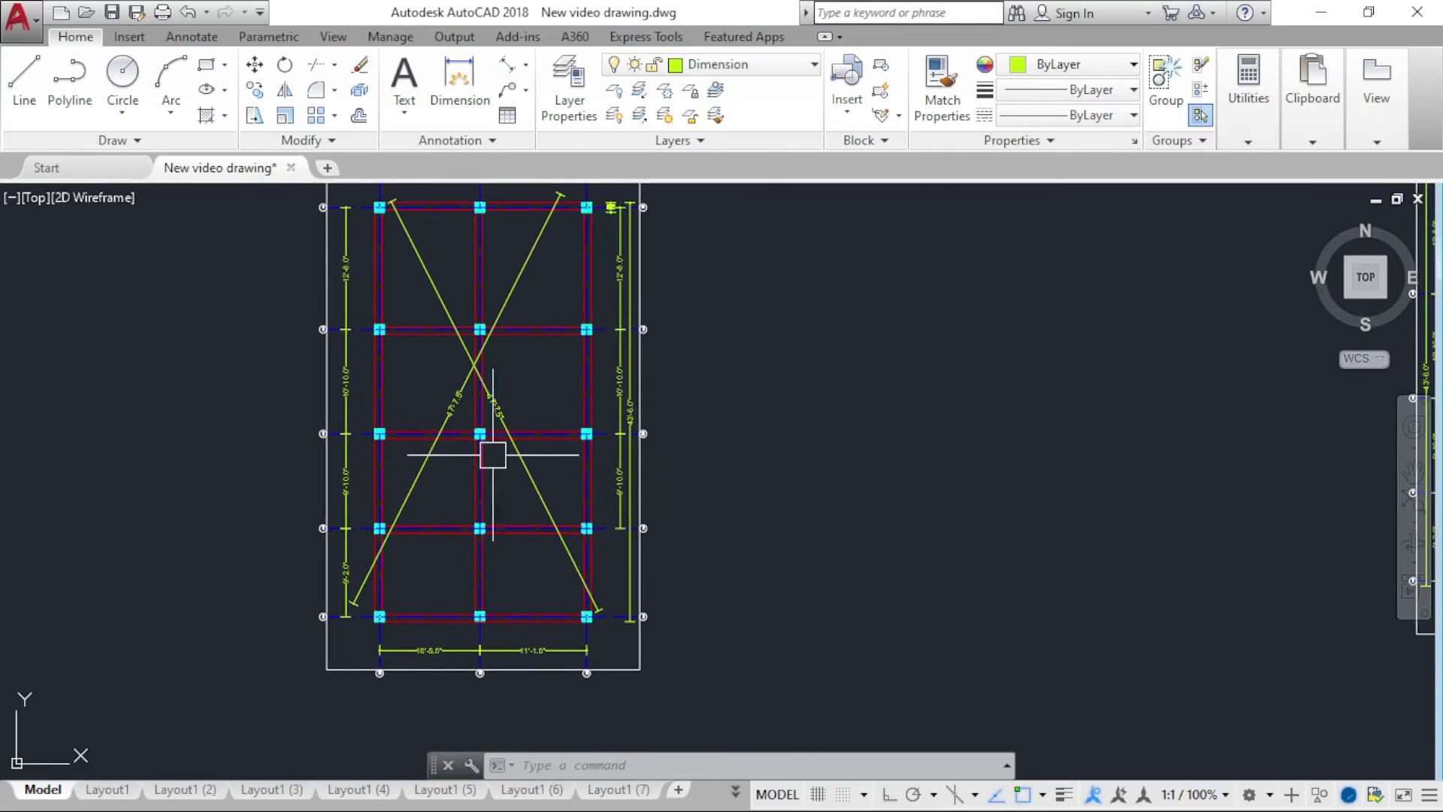
scroll(418, 632, up, 2)
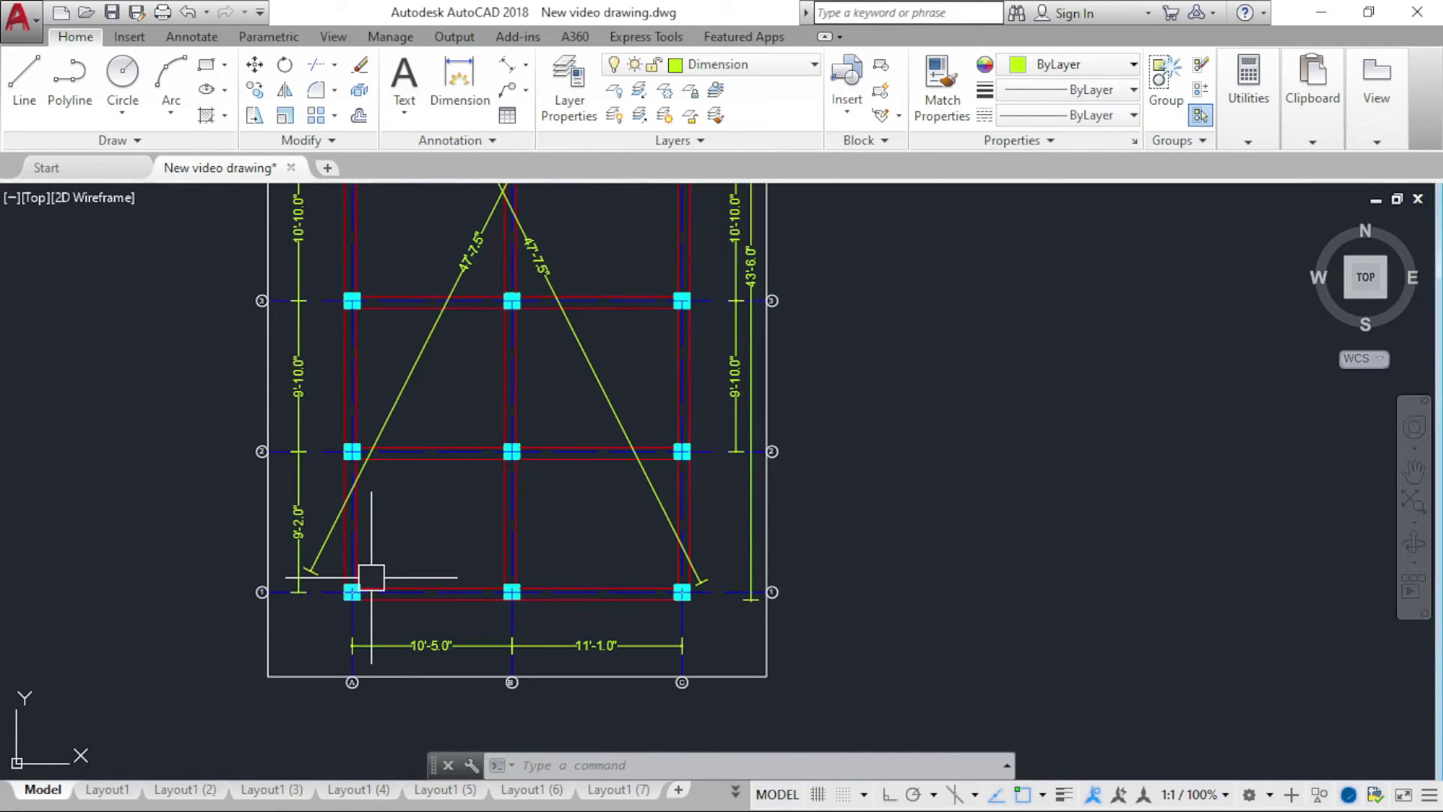
scroll(371, 580, up, 4)
scroll(370, 590, up, 2)
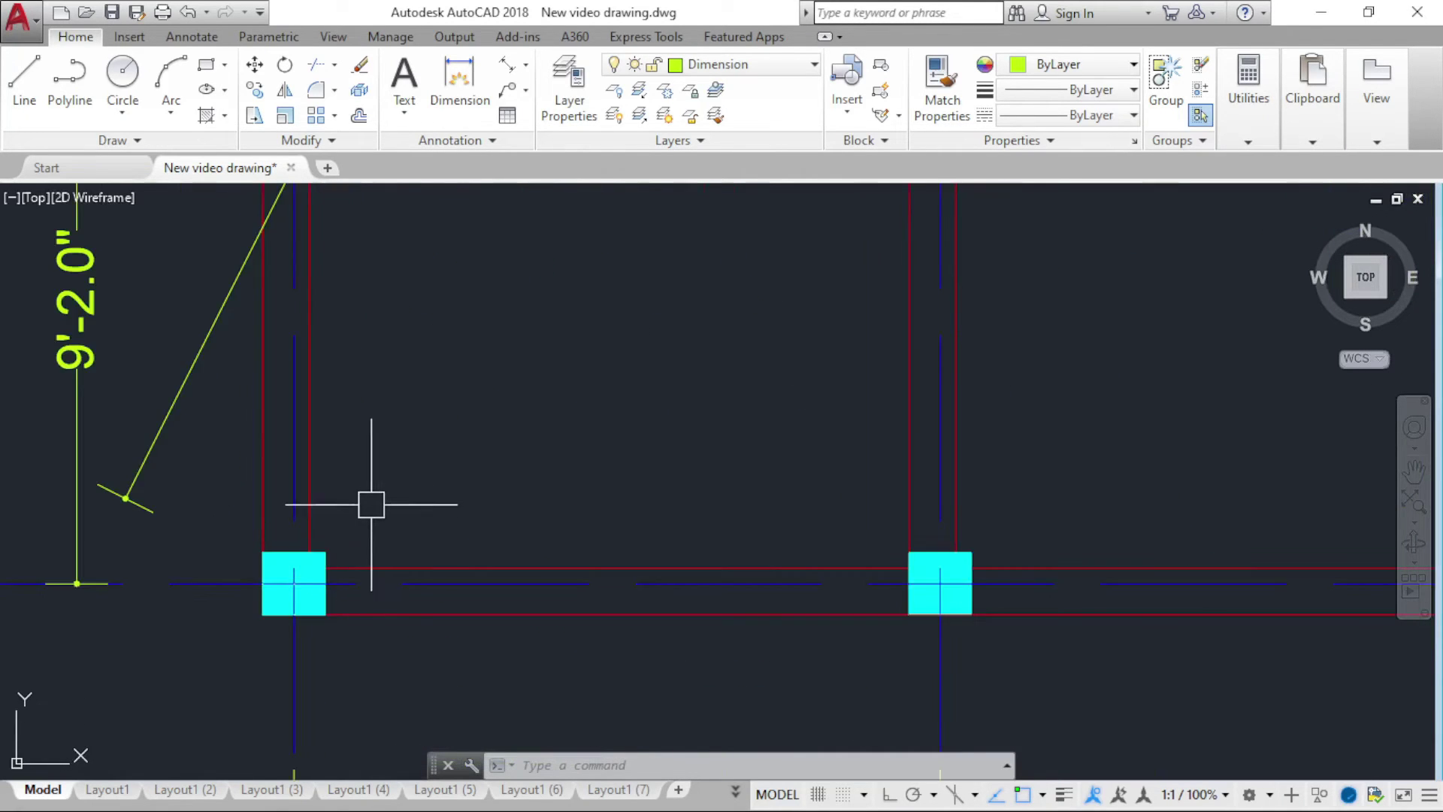
scroll(372, 580, down, 4)
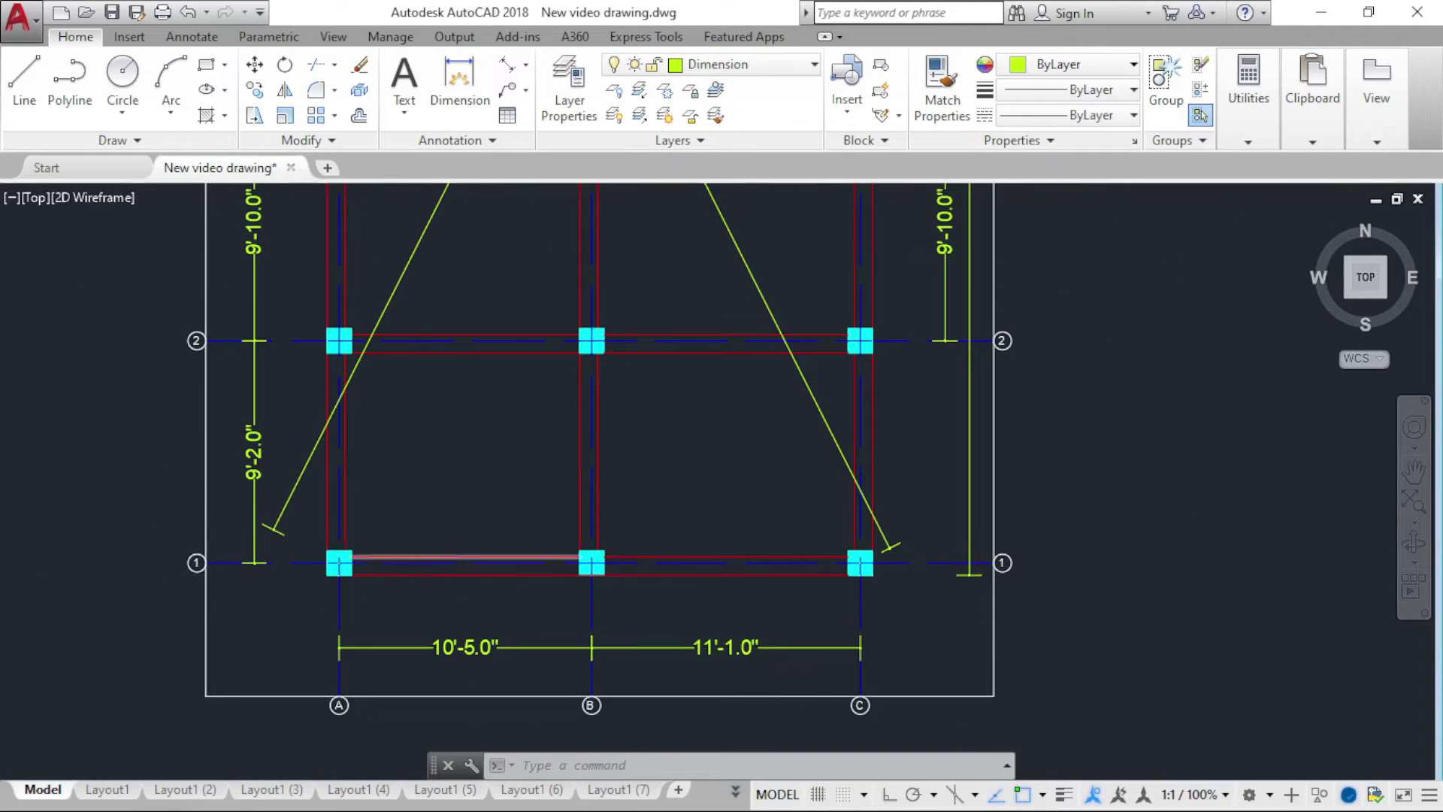
scroll(372, 579, down, 4)
scroll(564, 535, down, 2)
scroll(909, 589, up, 1)
scroll(1043, 588, up, 2)
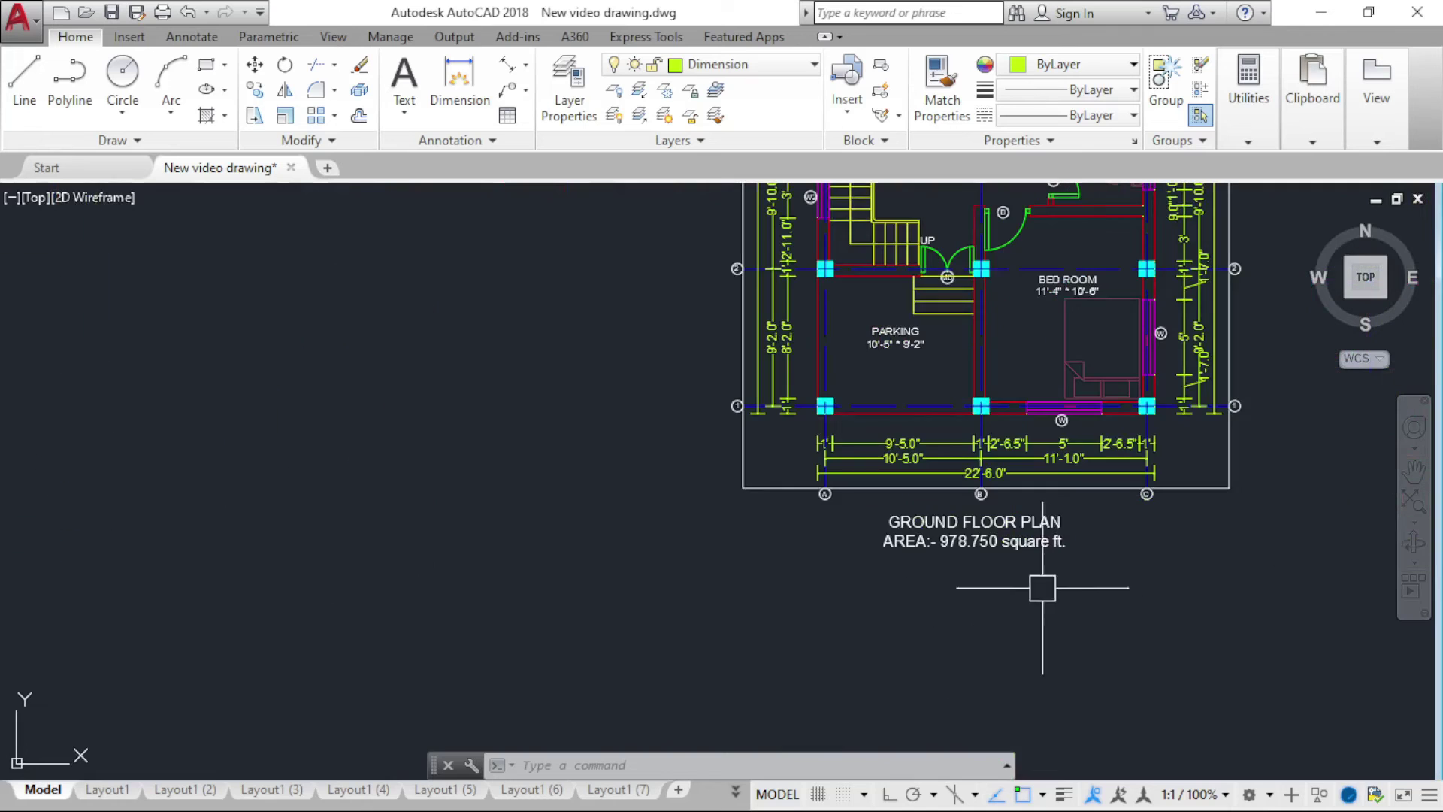
Step: Copy the GROUND FLOOR PLAN title to below the beam-column grid
text(co)
key(Return)
click(994, 521)
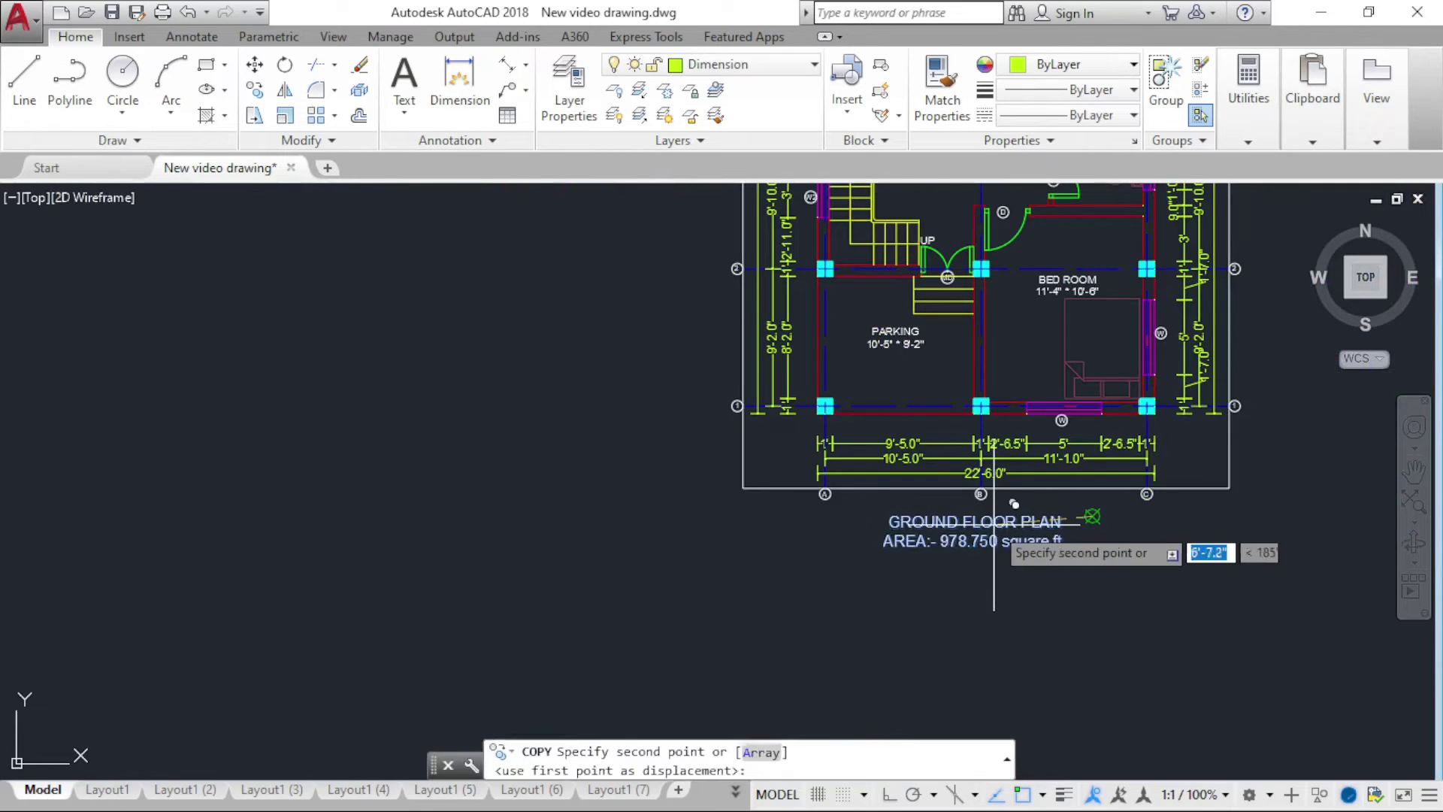
scroll(984, 598, down, 3)
scroll(720, 519, up, 3)
scroll(778, 520, up, 2)
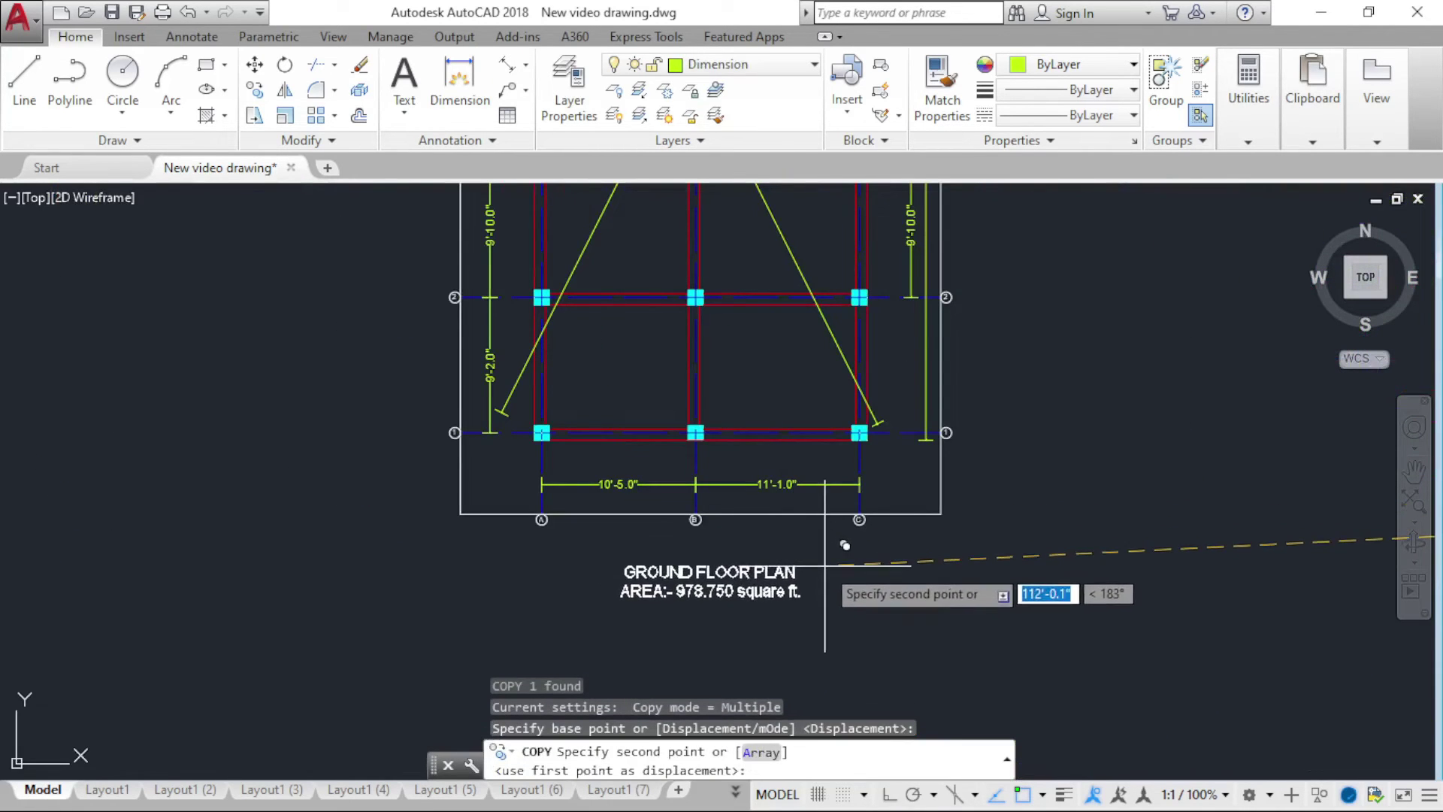
key(Escape)
Step: Reword the copied title to BEAM COLUMN LAYOUT PLAN, removing the area line
double_click(639, 576)
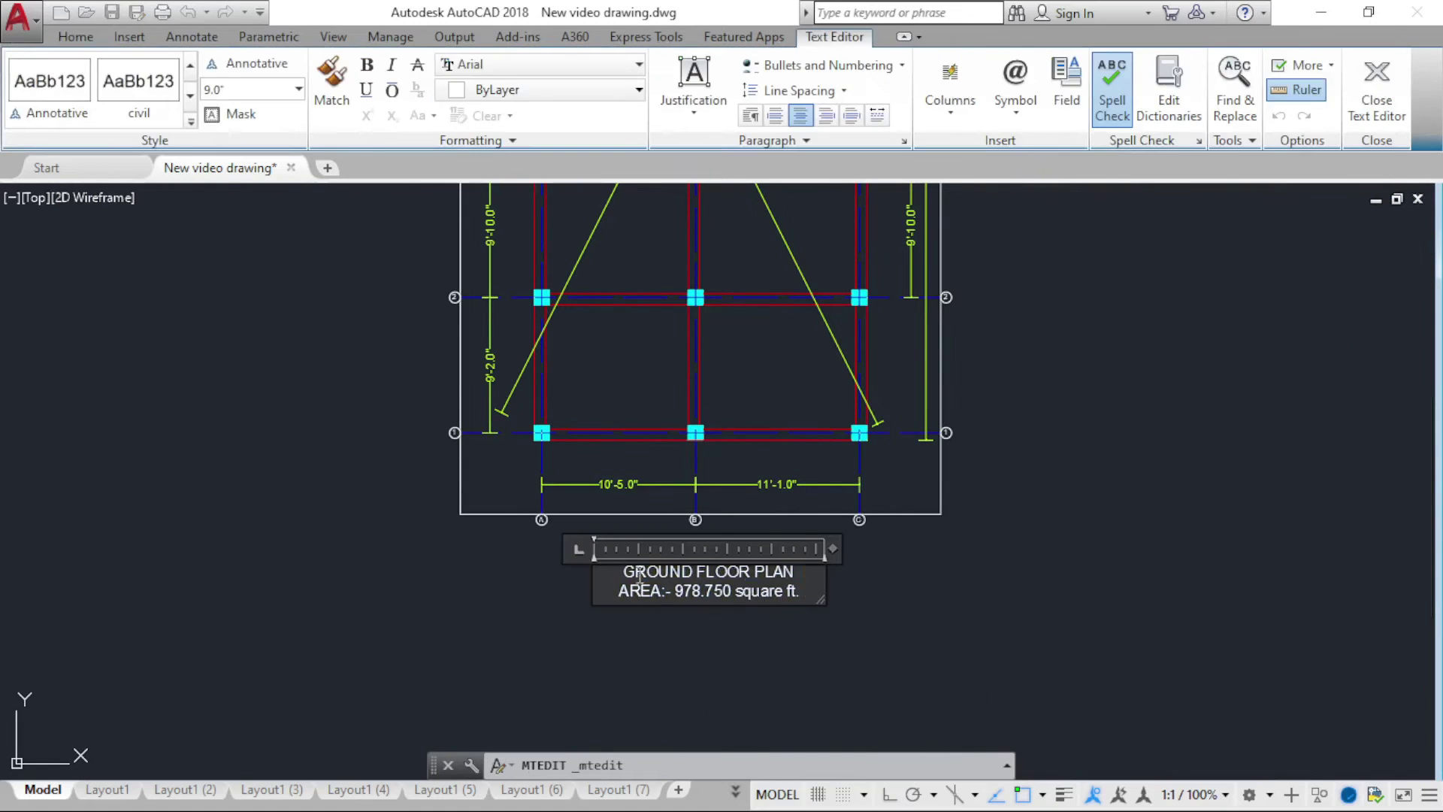
key(Delete)
text(BEA)
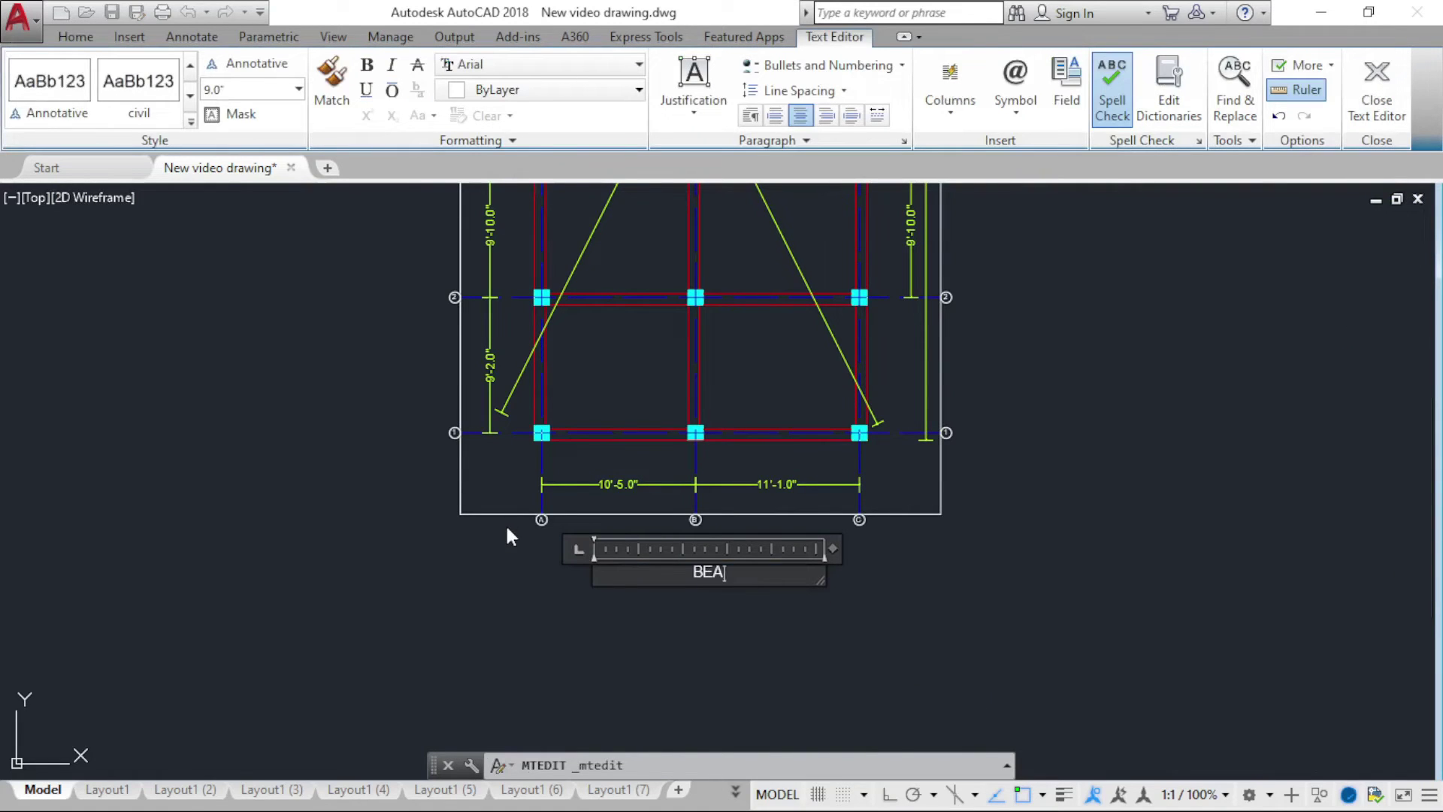
text(M COL)
text(UMN)
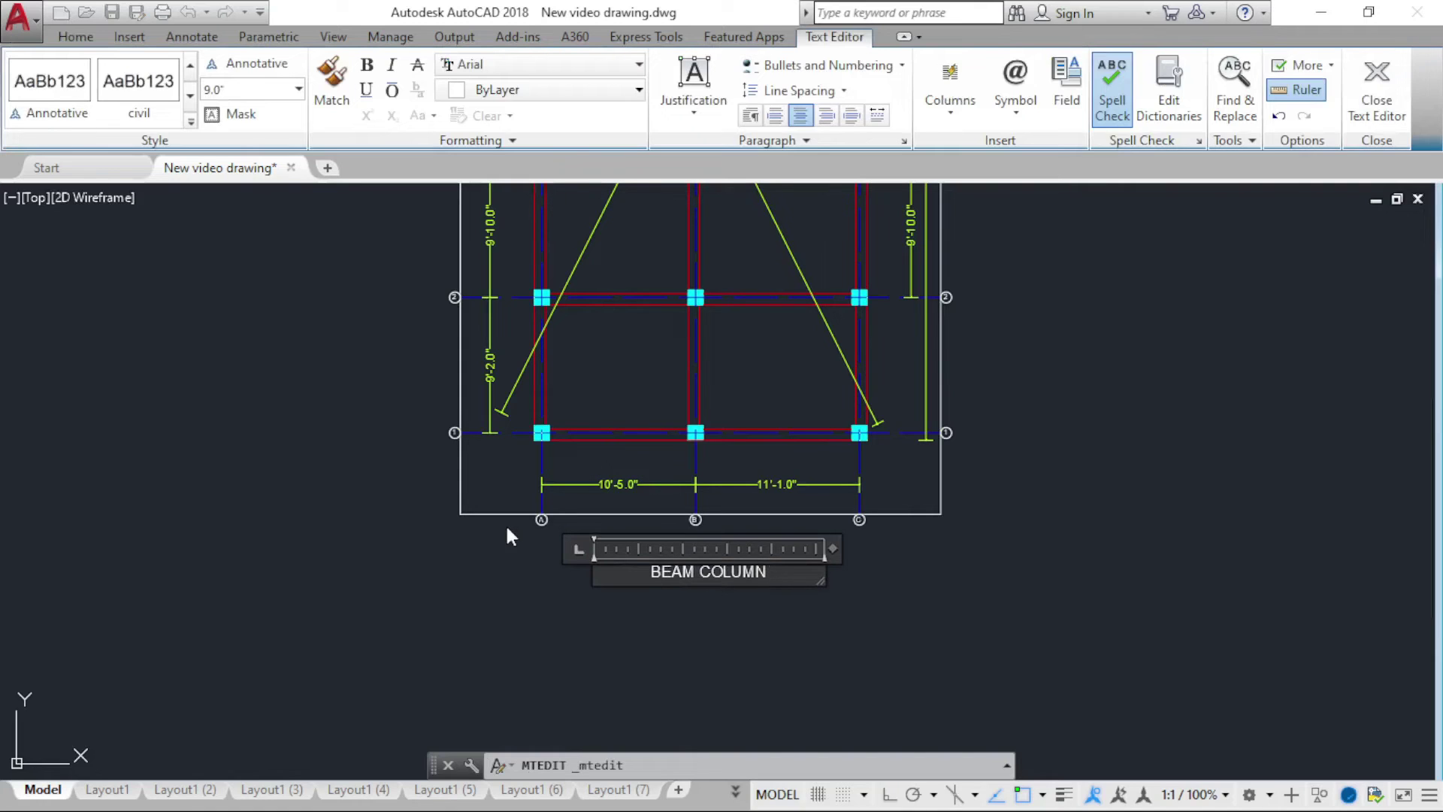
text( LAYOU)
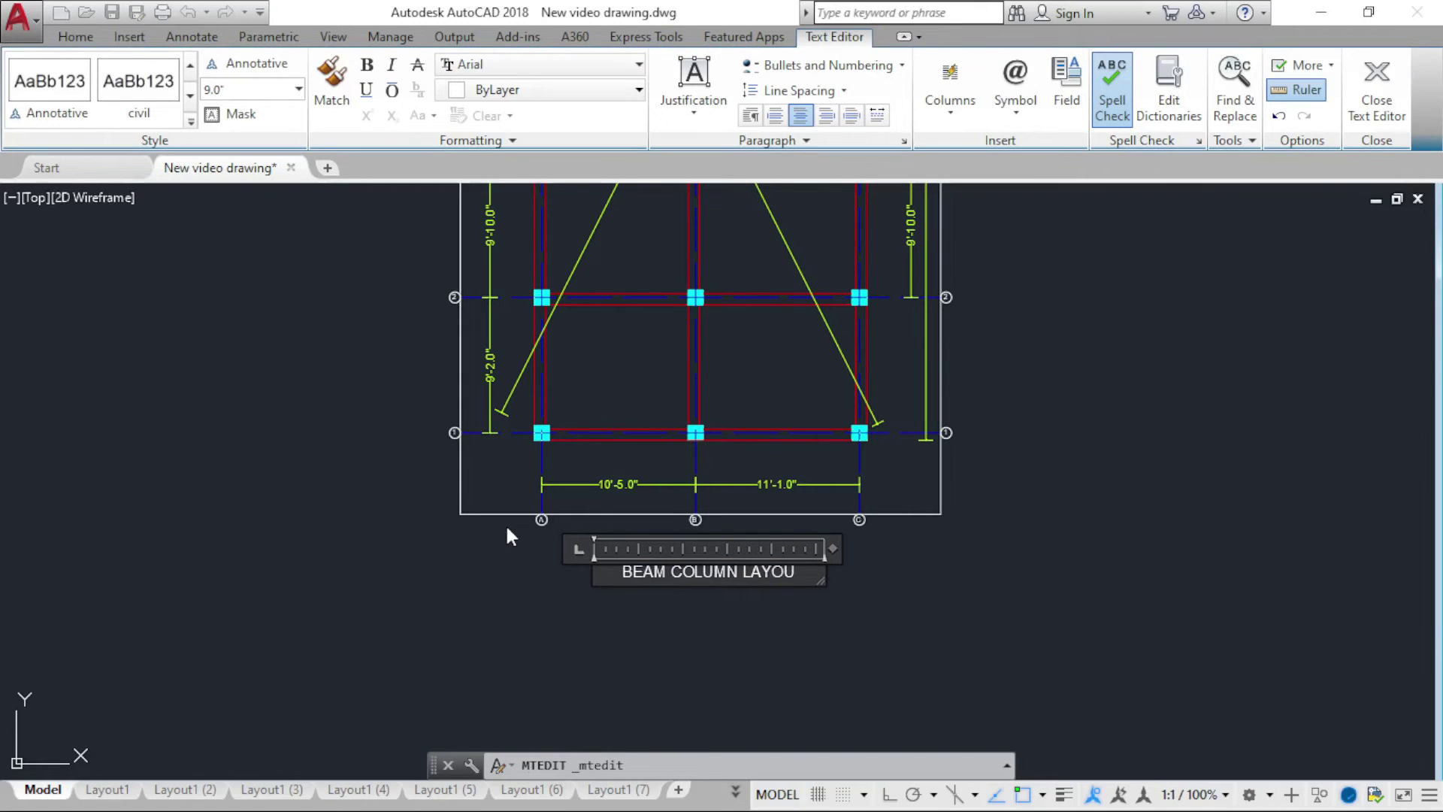
text(T PLA)
key(BackSpace)
text(LAN)
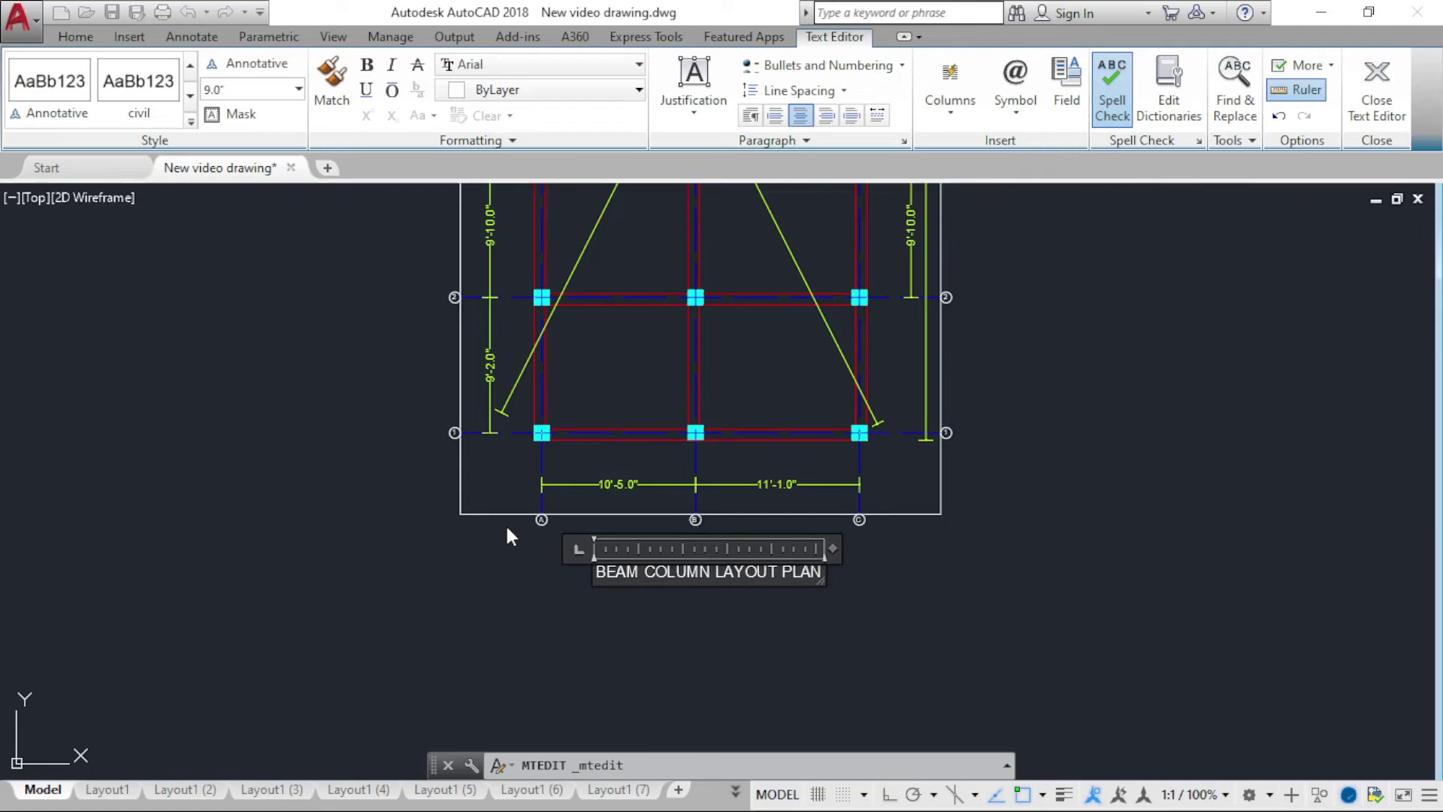
click(1242, 413)
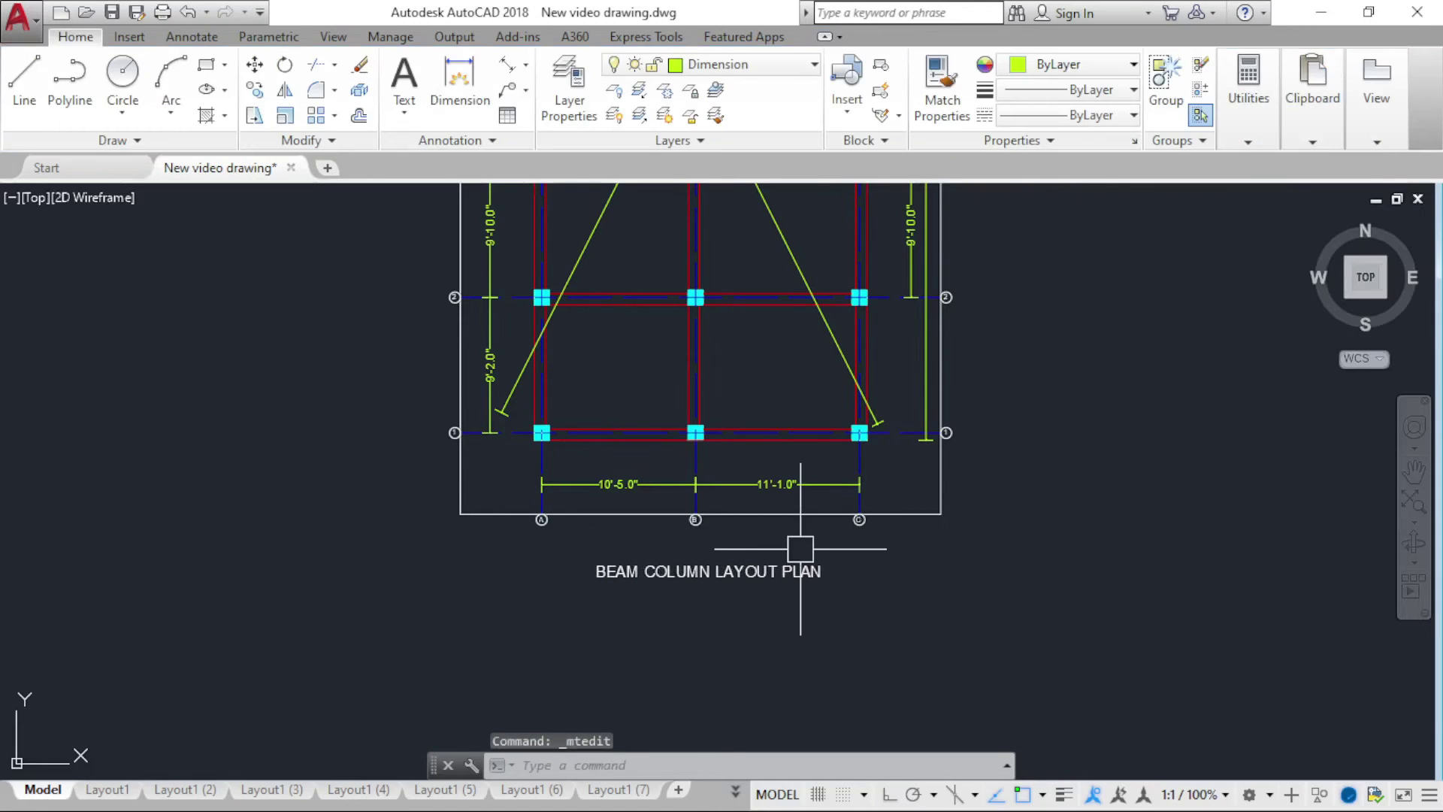
scroll(801, 549, down, 8)
scroll(654, 622, up, 1)
scroll(639, 622, up, 4)
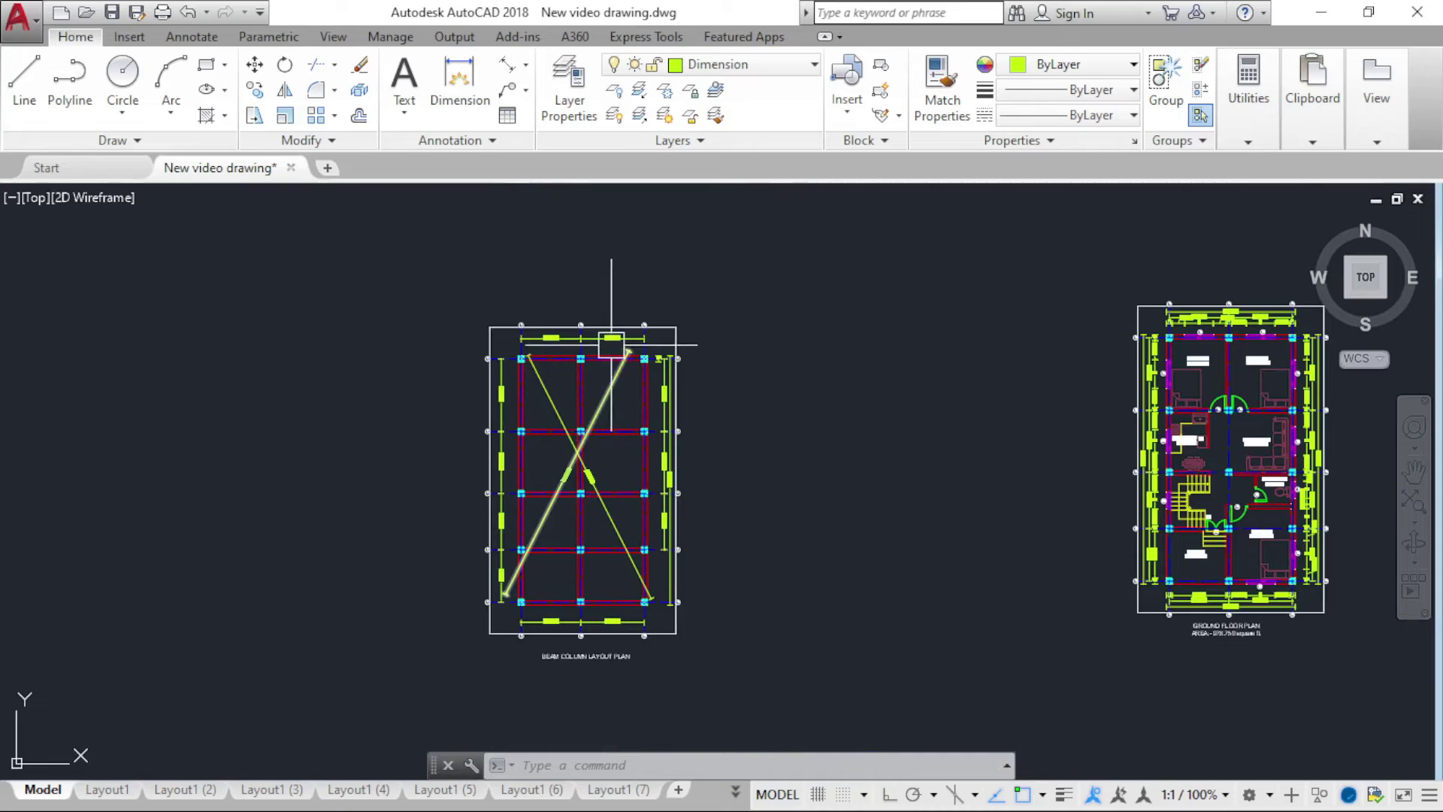
scroll(553, 369, up, 4)
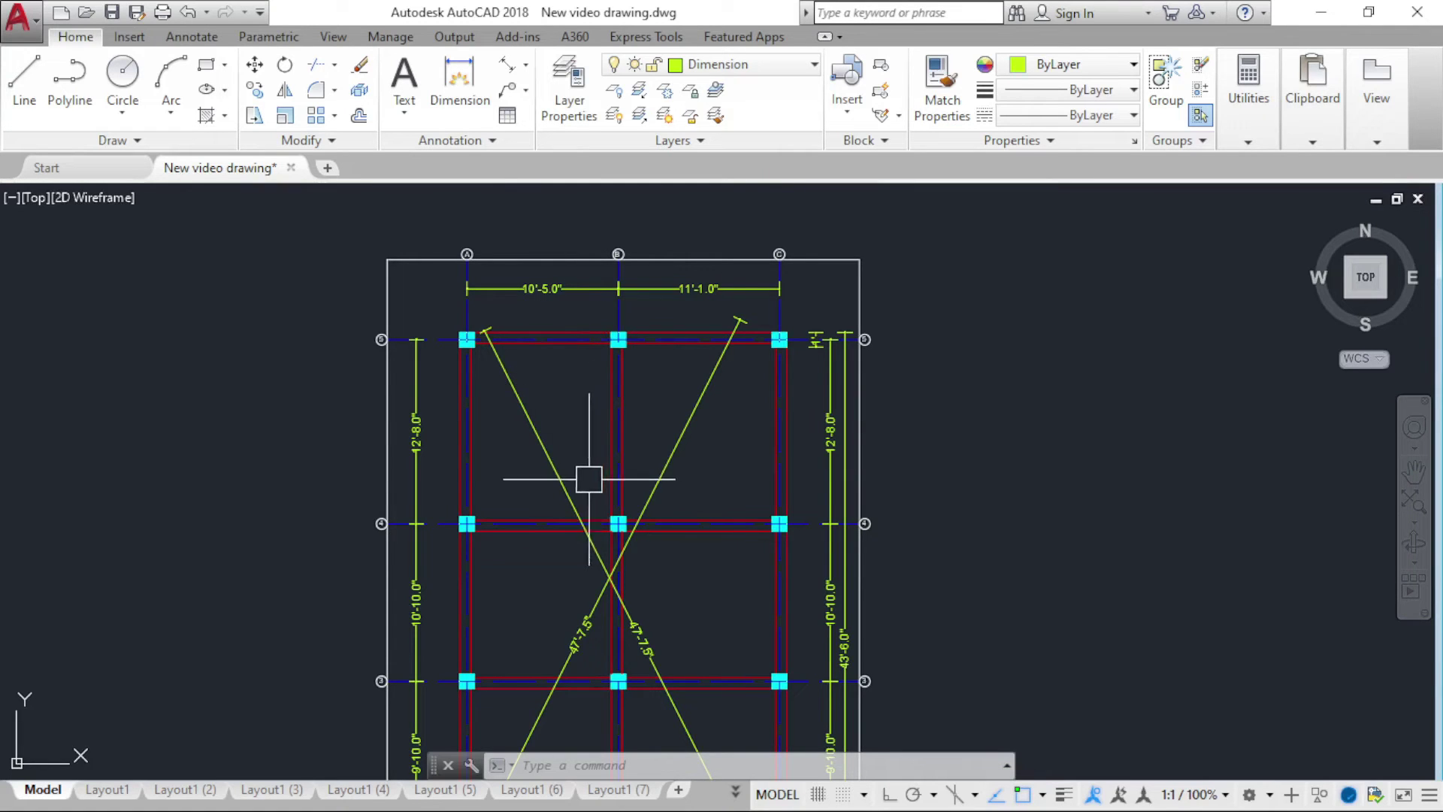
middle_drag(590, 477, 487, 323)
scroll(414, 394, up, 2)
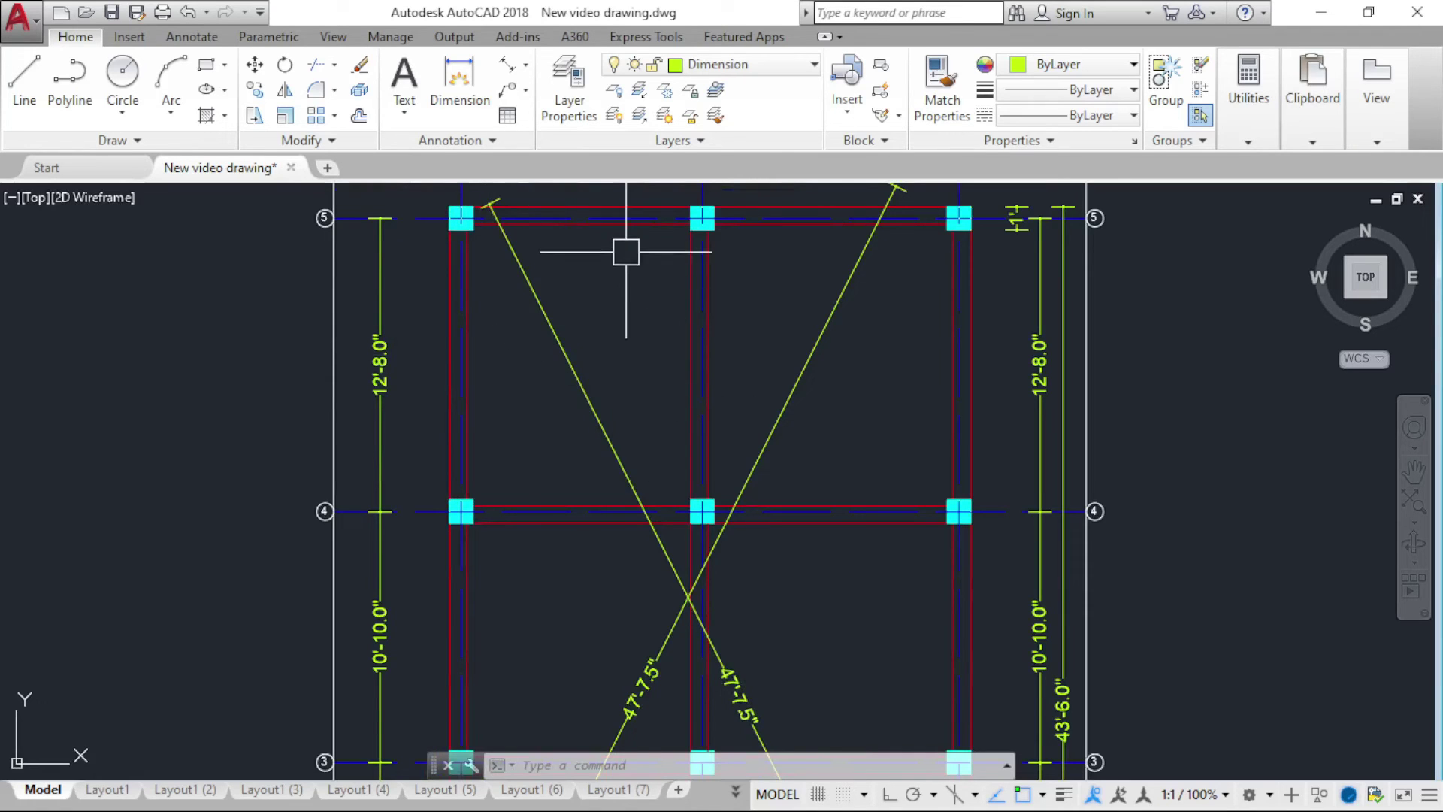
middle_drag(626, 252, 613, 442)
scroll(710, 451, up, 5)
scroll(735, 418, up, 6)
scroll(723, 418, down, 6)
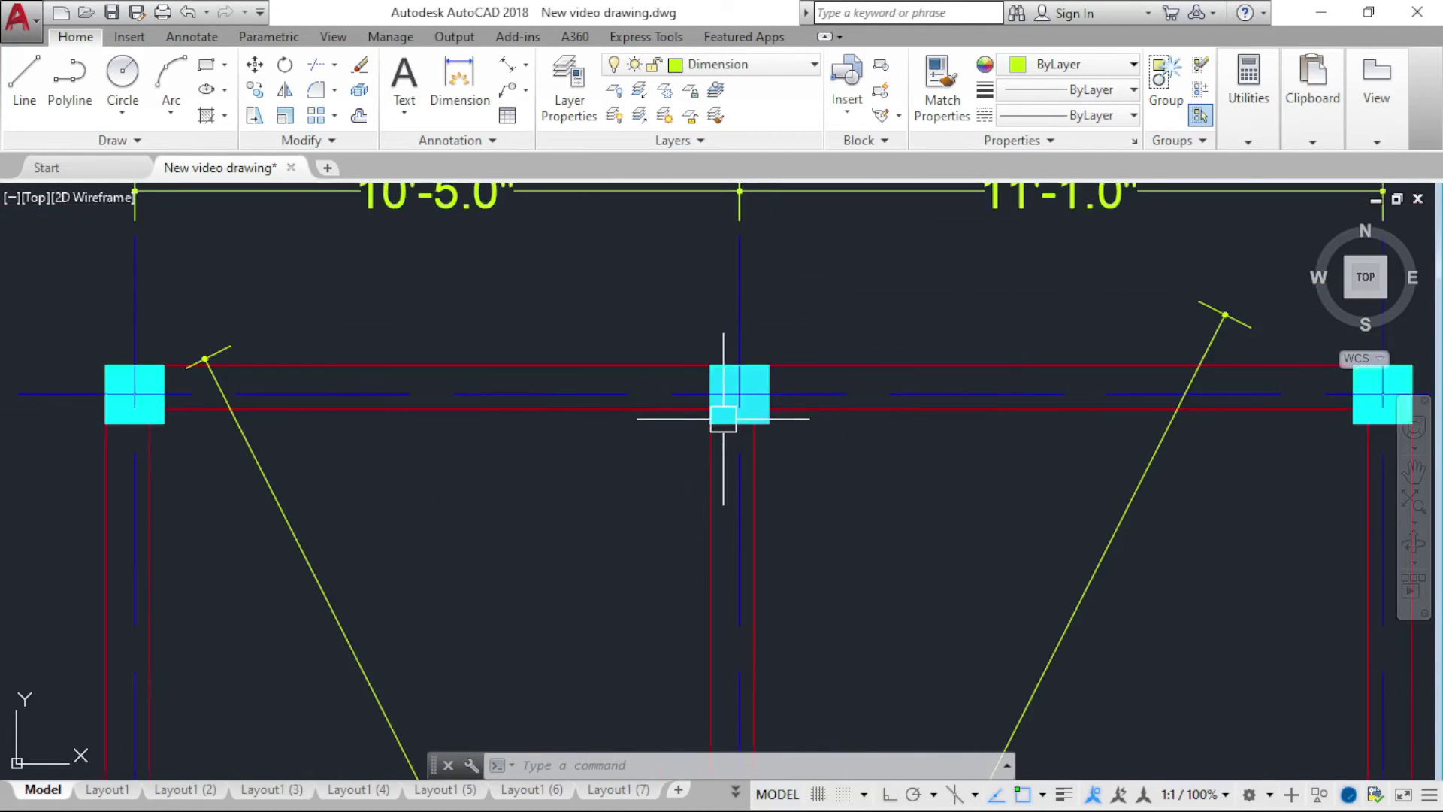
scroll(723, 419, down, 2)
scroll(714, 474, up, 2)
scroll(714, 428, up, 5)
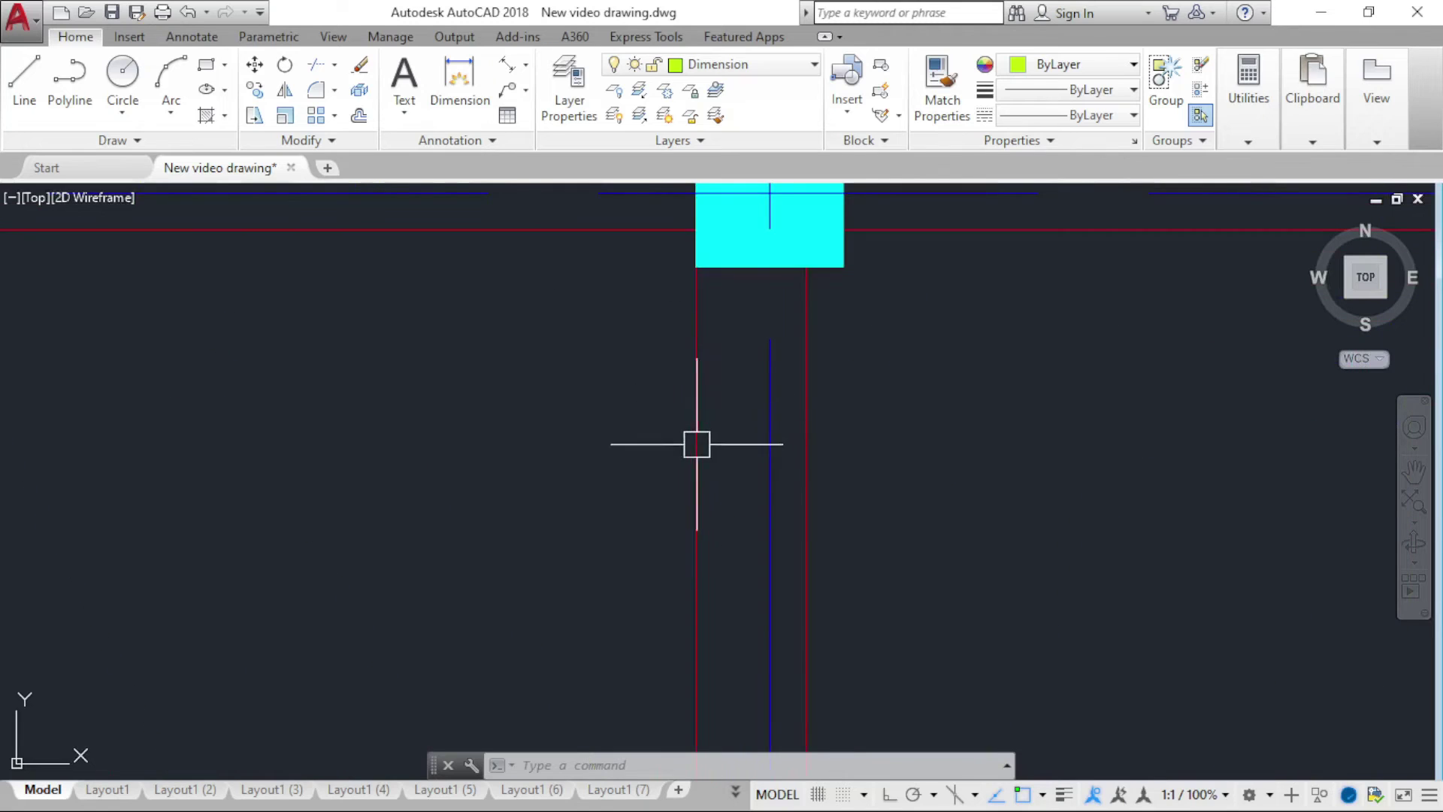
middle_drag(825, 354, 732, 463)
scroll(720, 406, up, 5)
text(C)
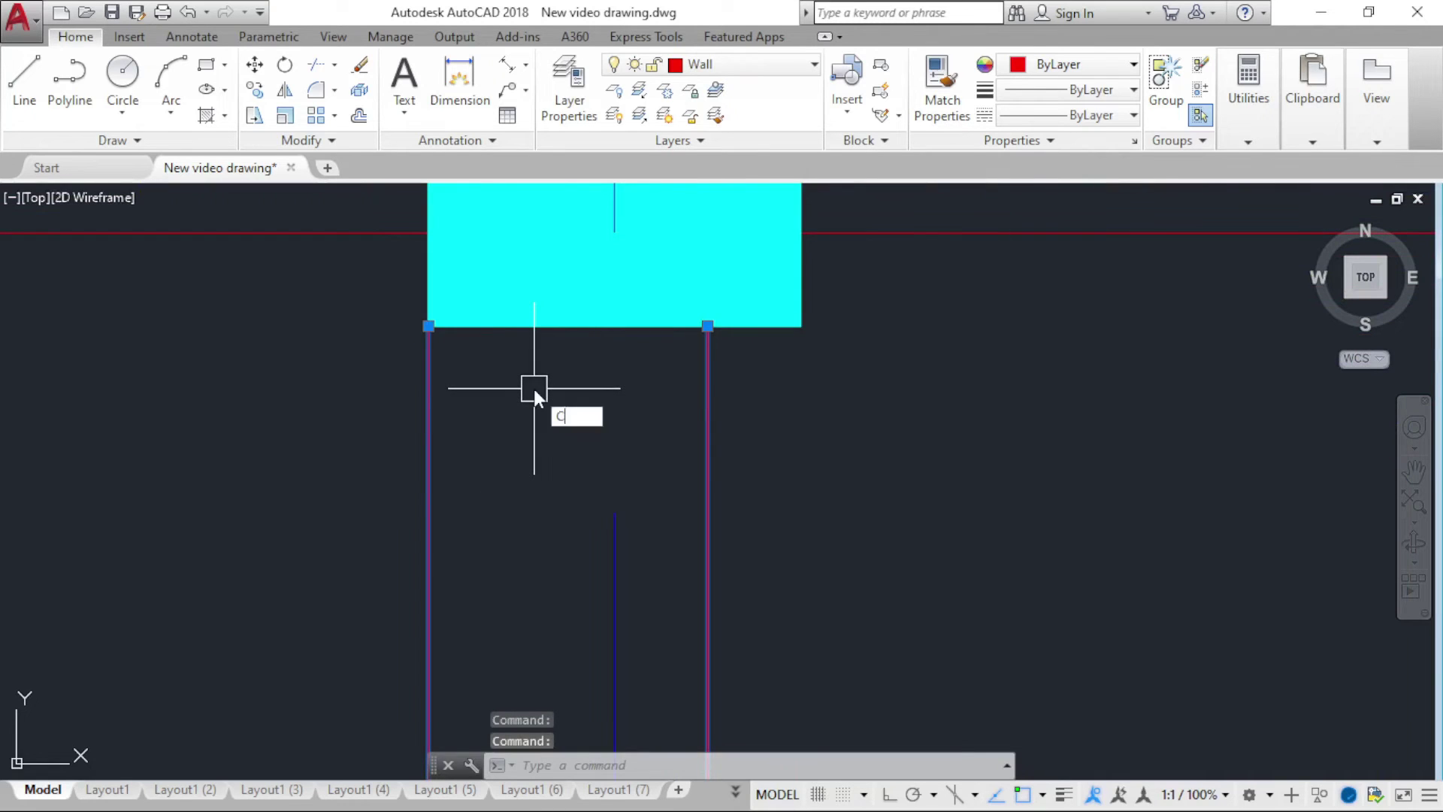
text(o)
key(Return)
click(707, 325)
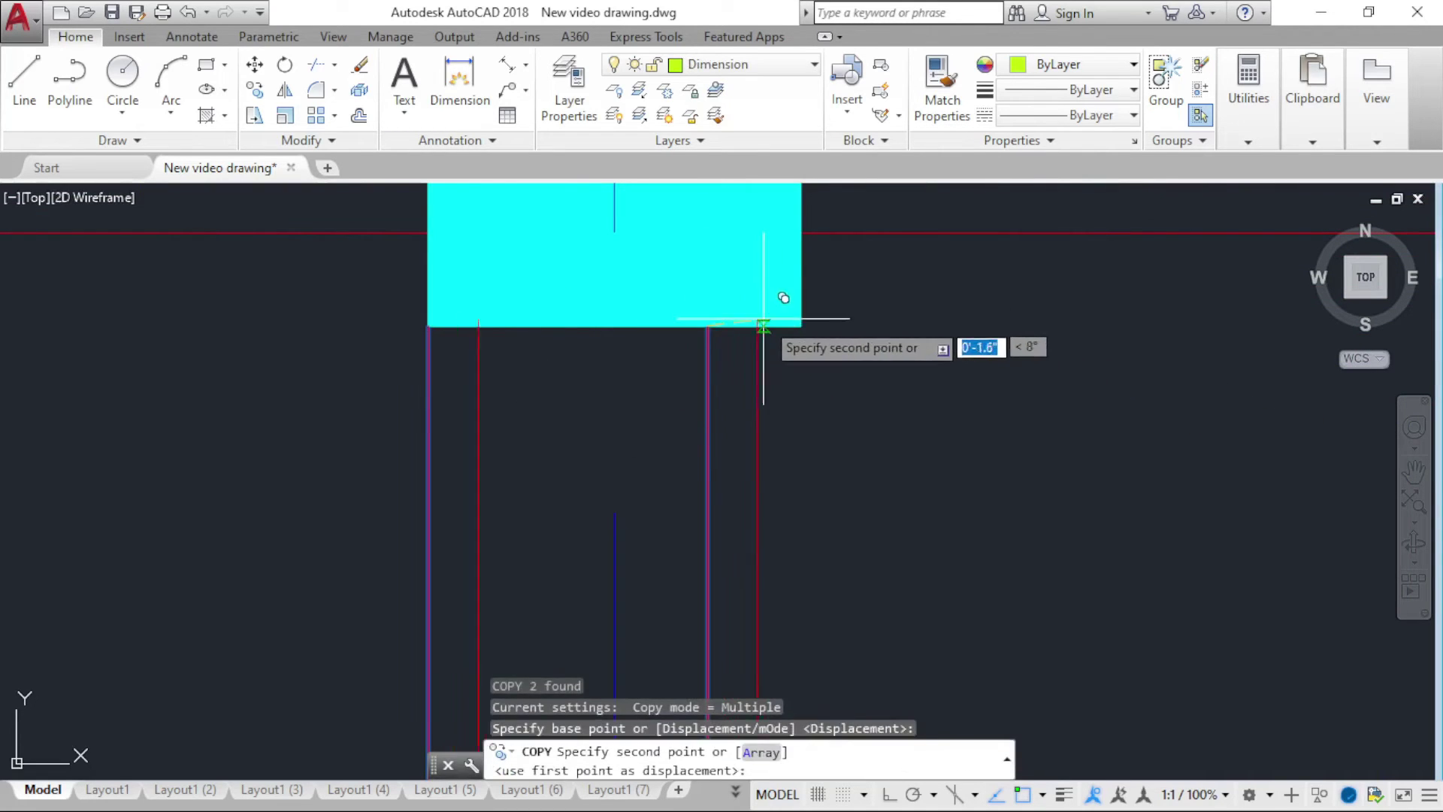
click(796, 315)
scroll(782, 331, down, 8)
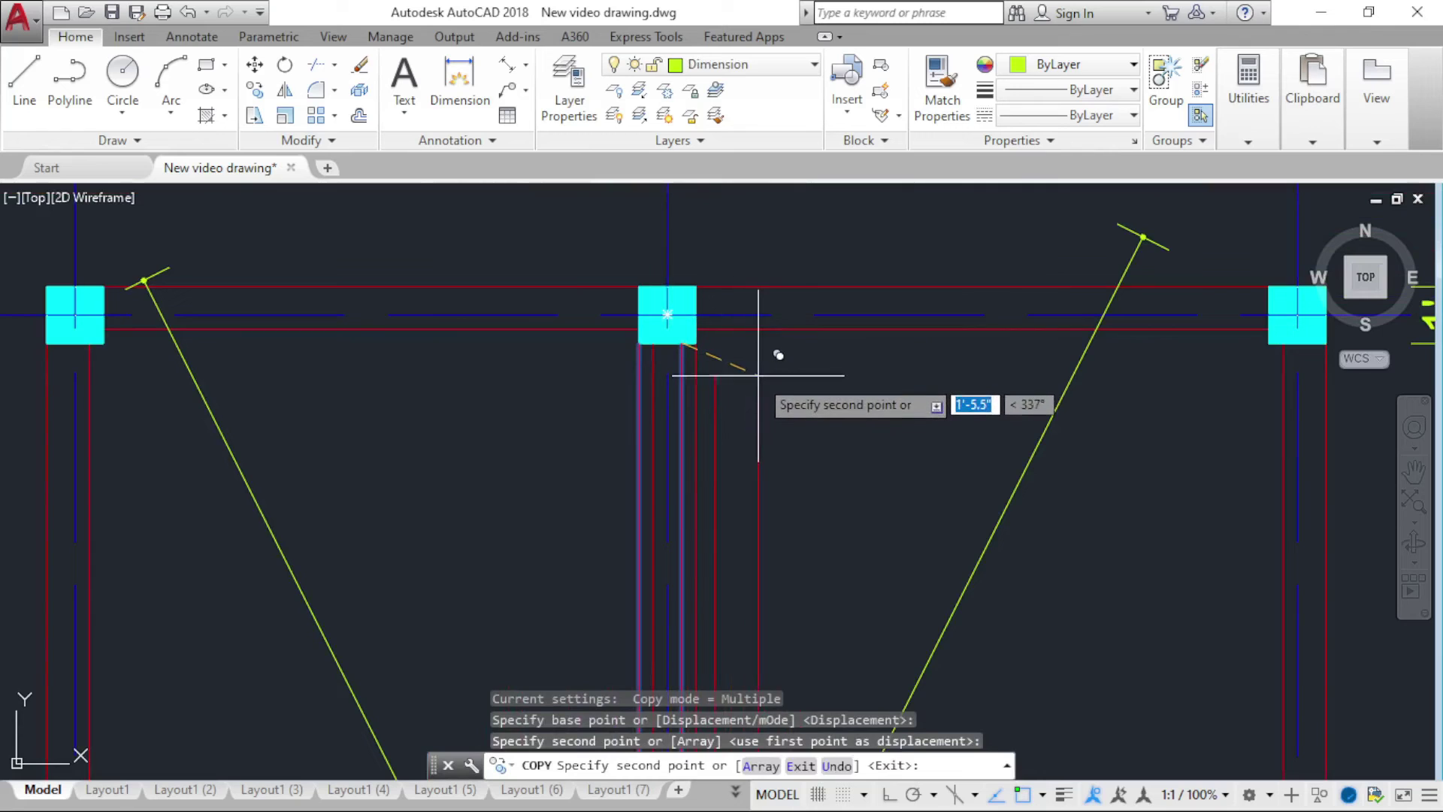
scroll(758, 376, up, 8)
key(ctrl+z)
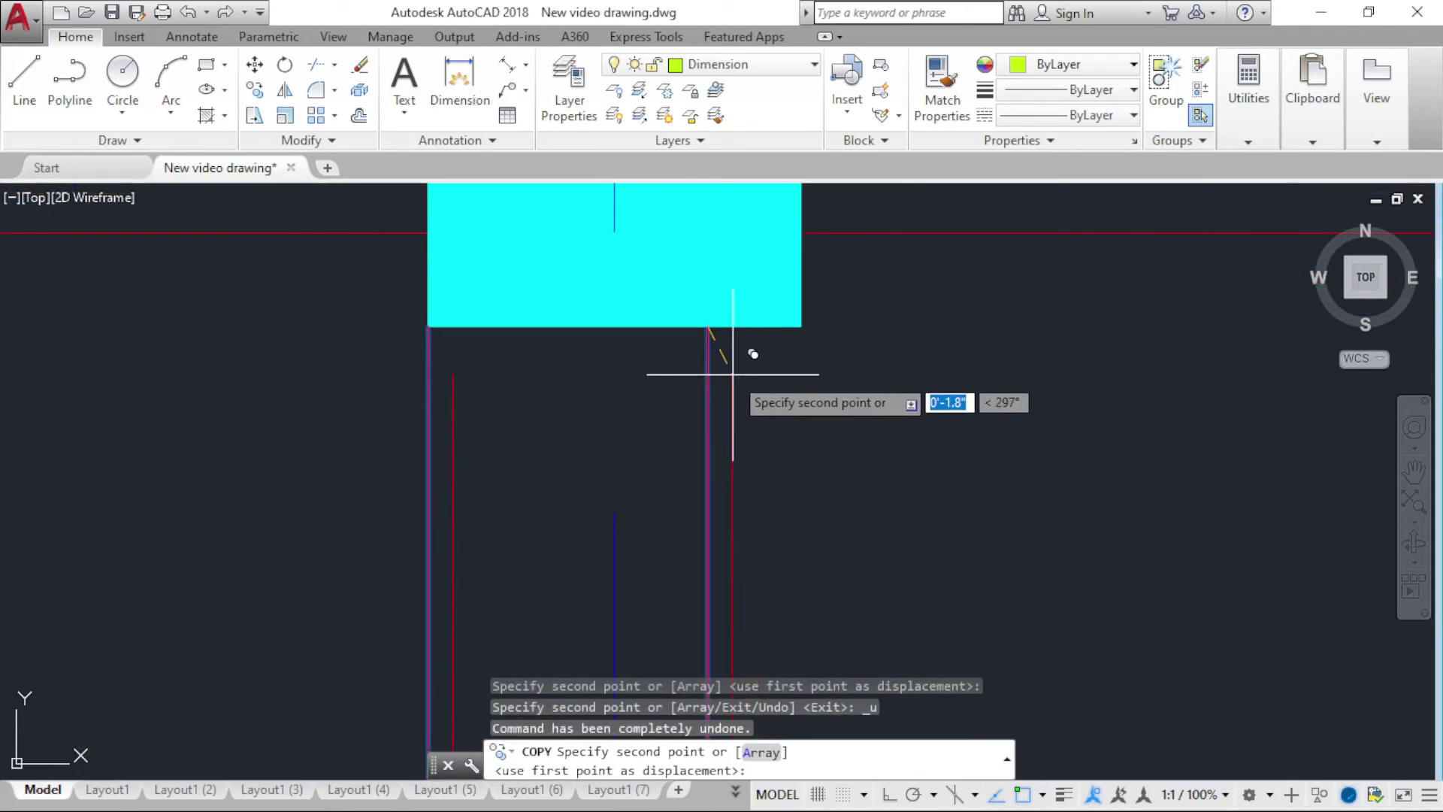
key(Escape)
click(693, 368)
click(599, 384)
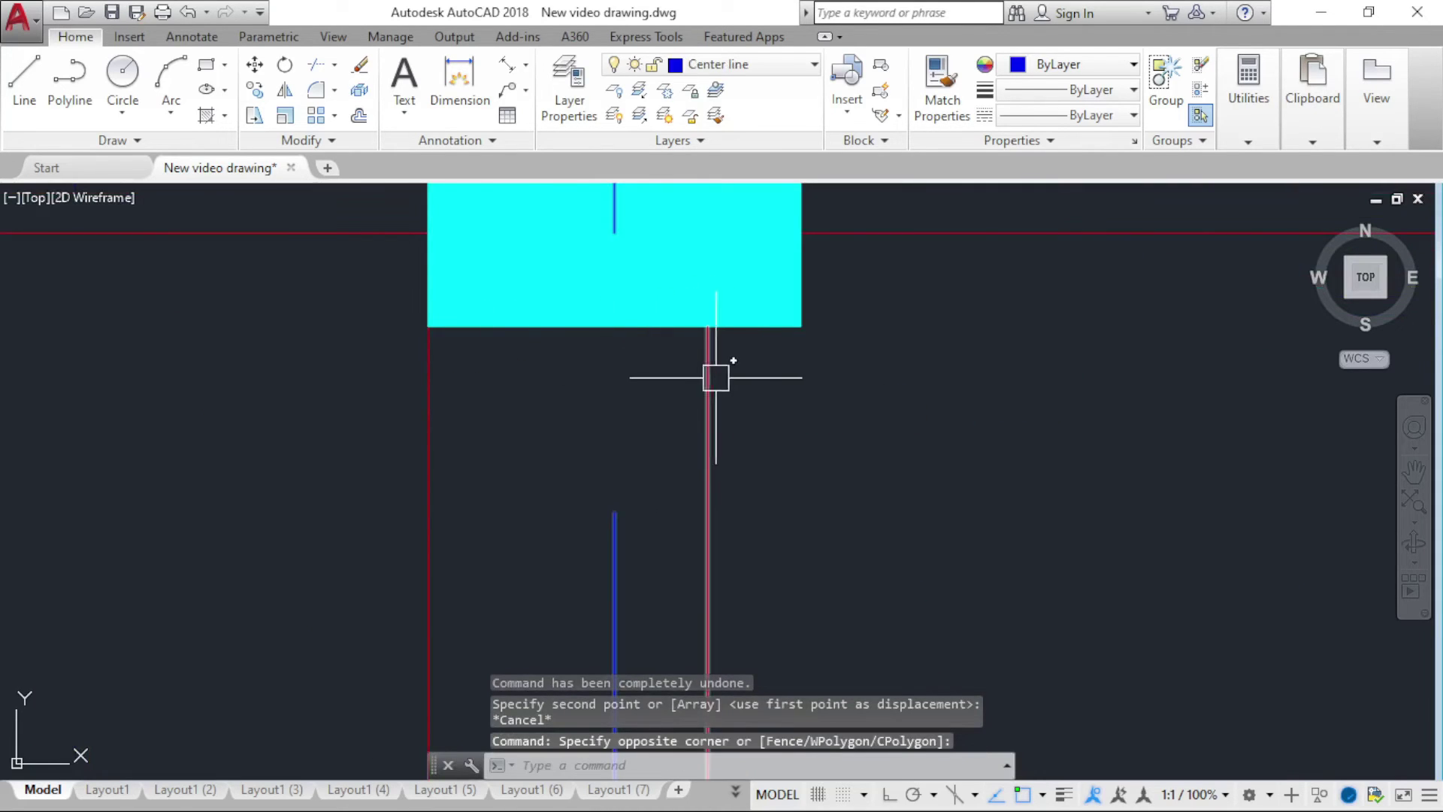
key(Escape)
click(444, 407)
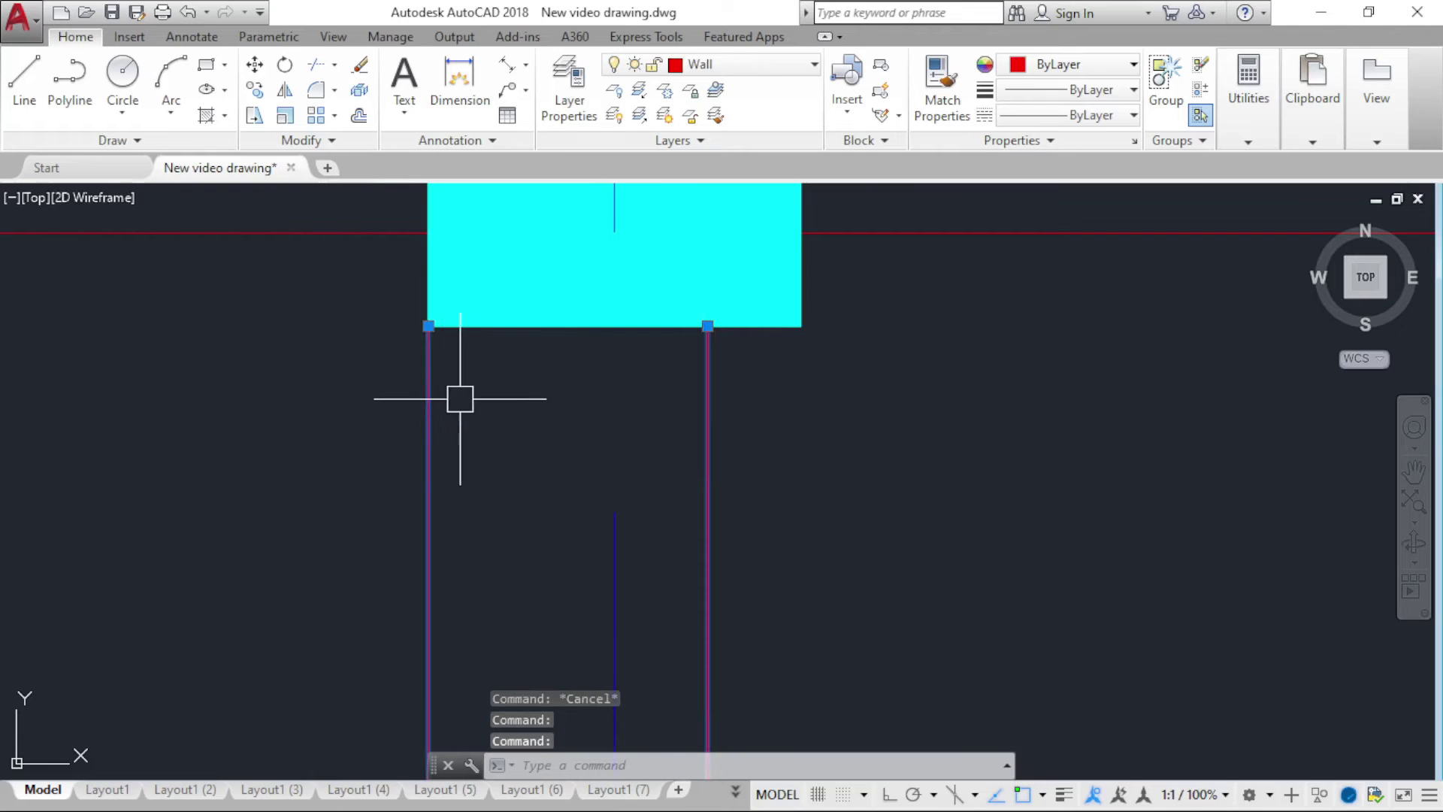
text(m)
key(Return)
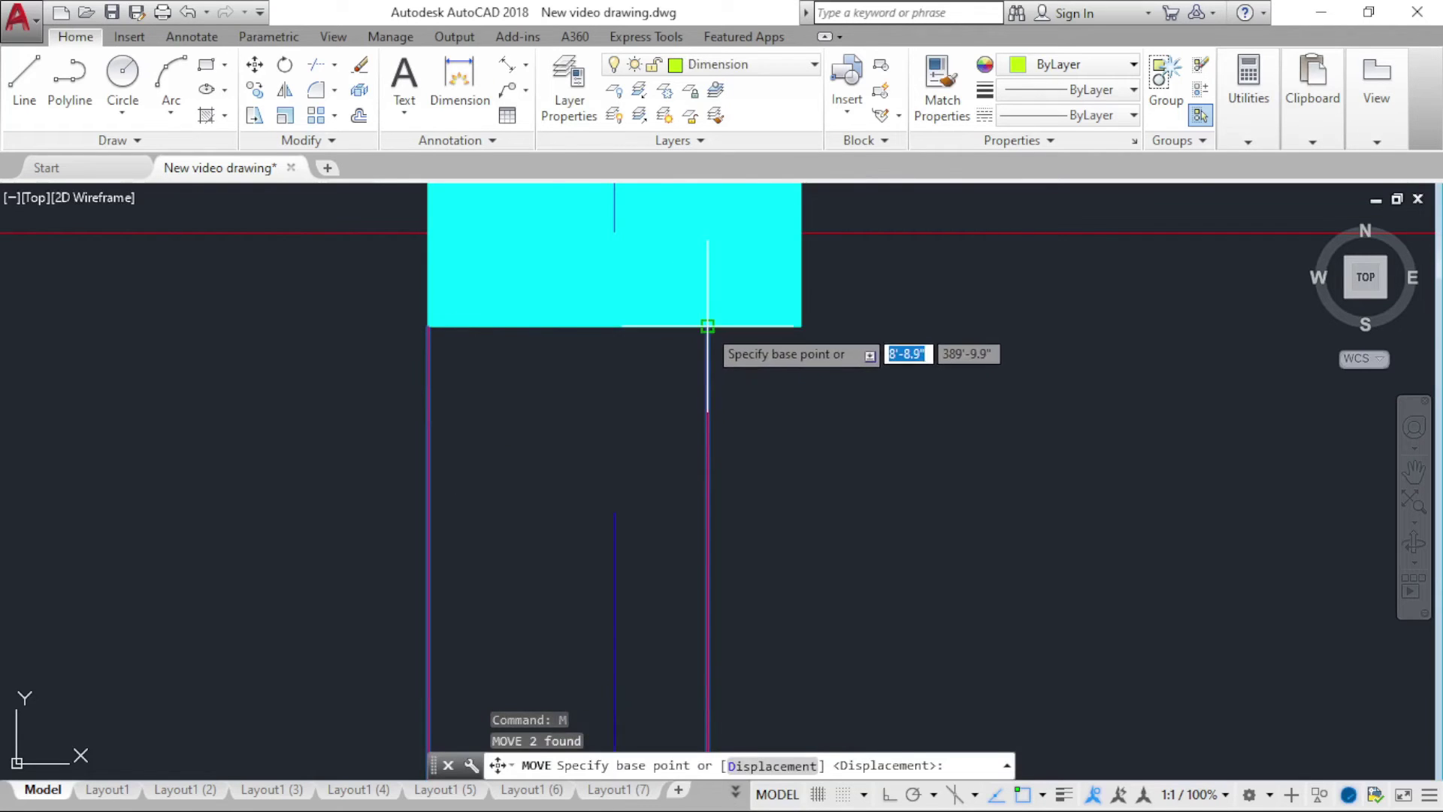
click(708, 326)
click(827, 299)
scroll(827, 299, down, 8)
scroll(752, 338, down, 3)
scroll(676, 338, down, 5)
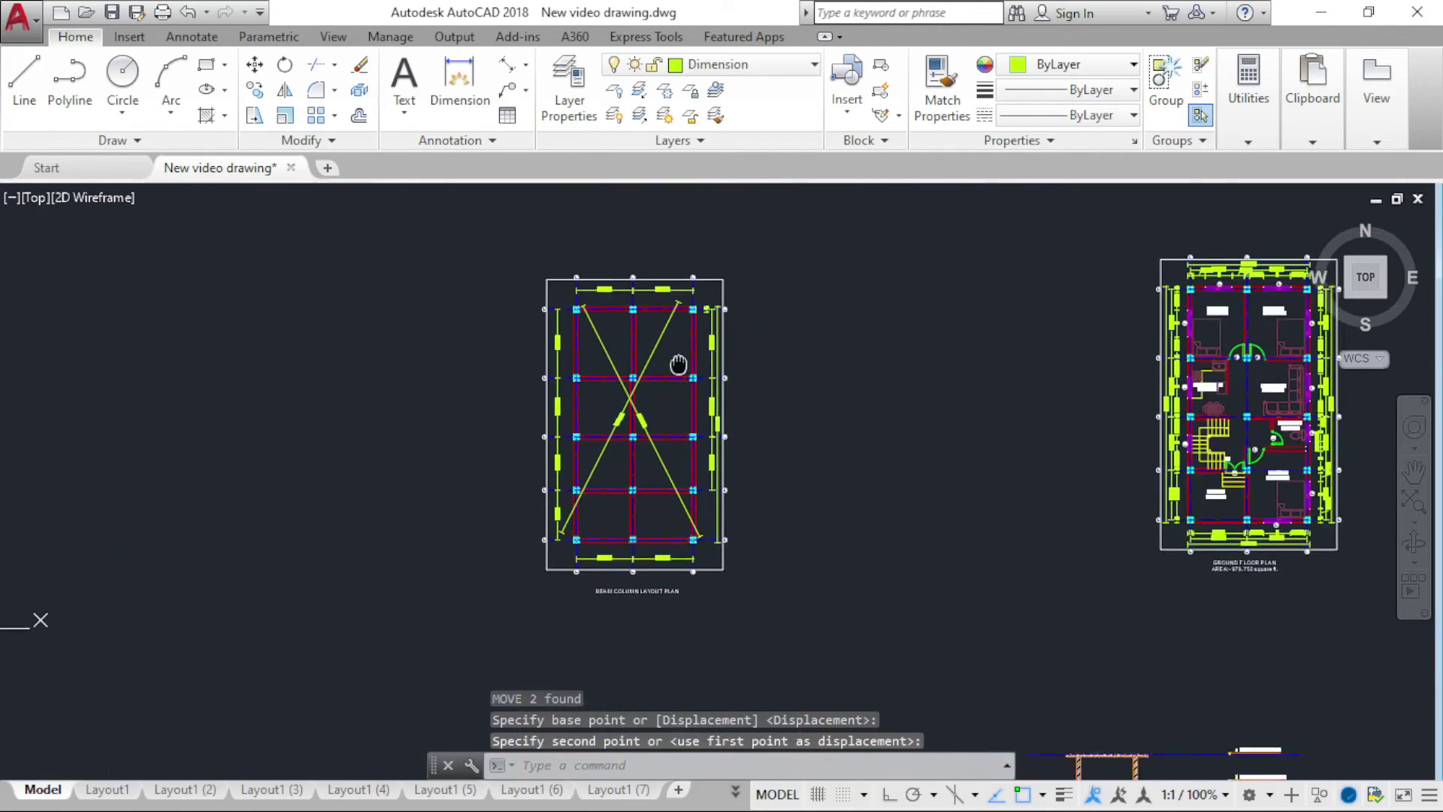
scroll(581, 348, up, 5)
scroll(774, 403, up, 4)
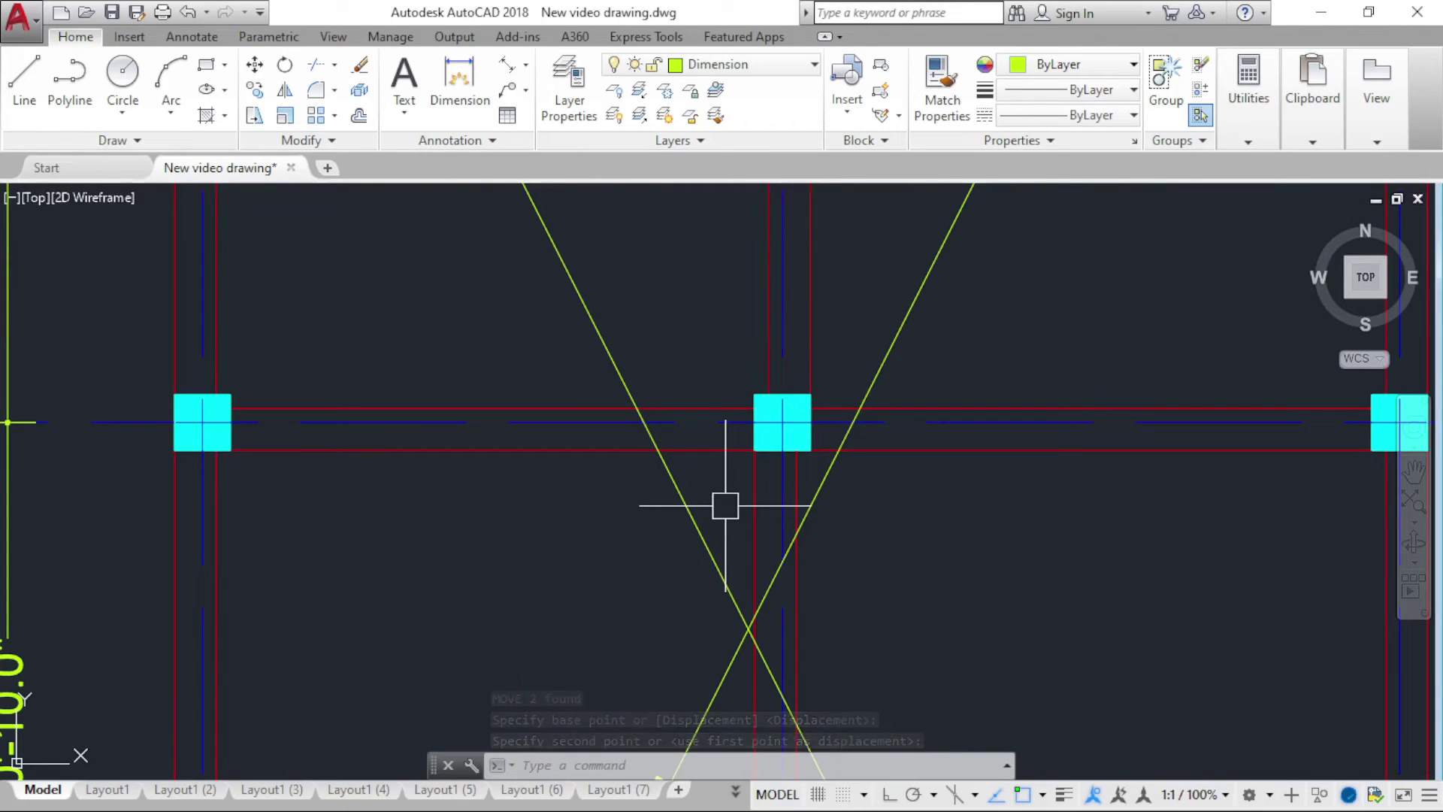
key(ctrl+z)
key(ctrl+z)
scroll(724, 499, down, 3)
middle_drag(699, 371, 680, 275)
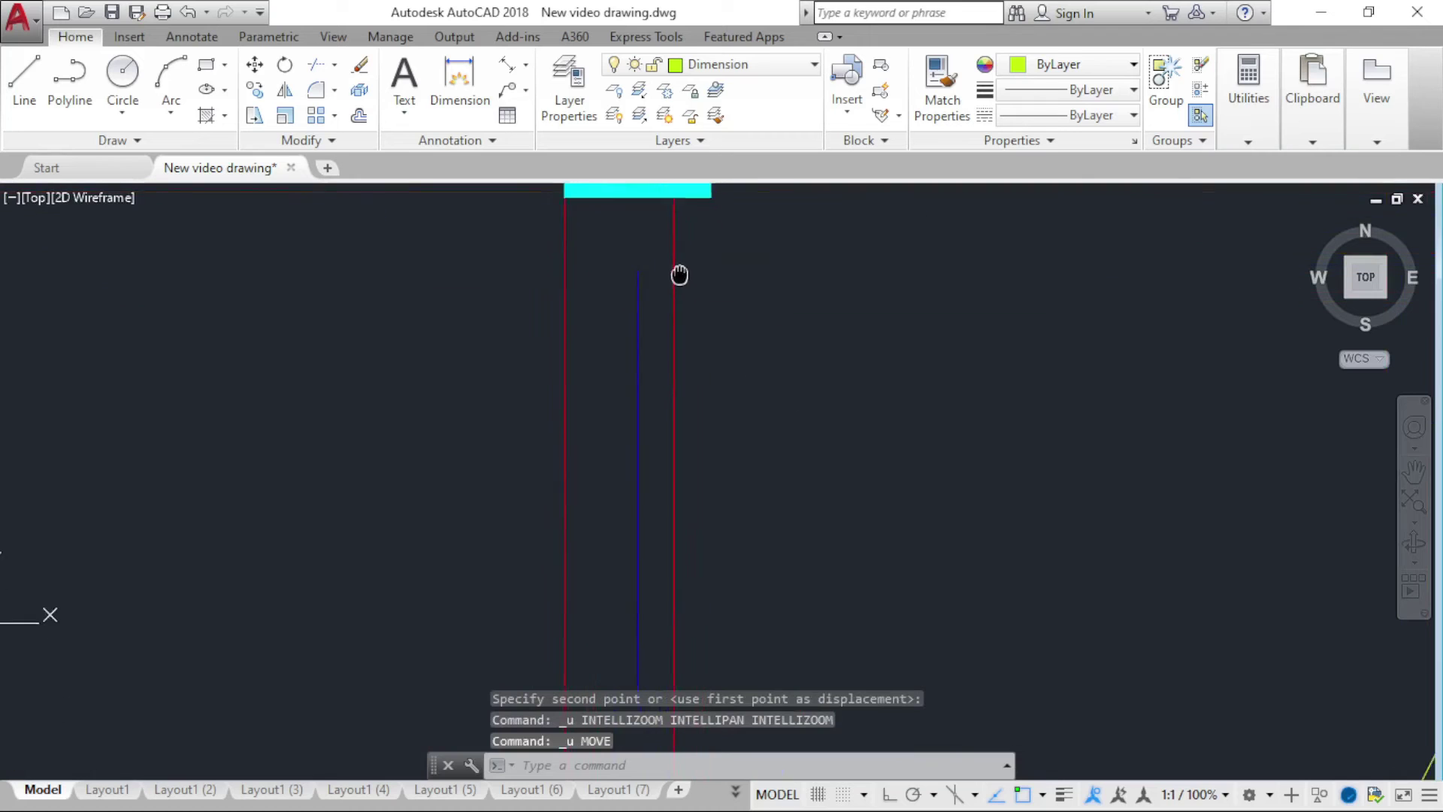
scroll(679, 275, down, 3)
scroll(584, 257, up, 2)
scroll(606, 443, down, 2)
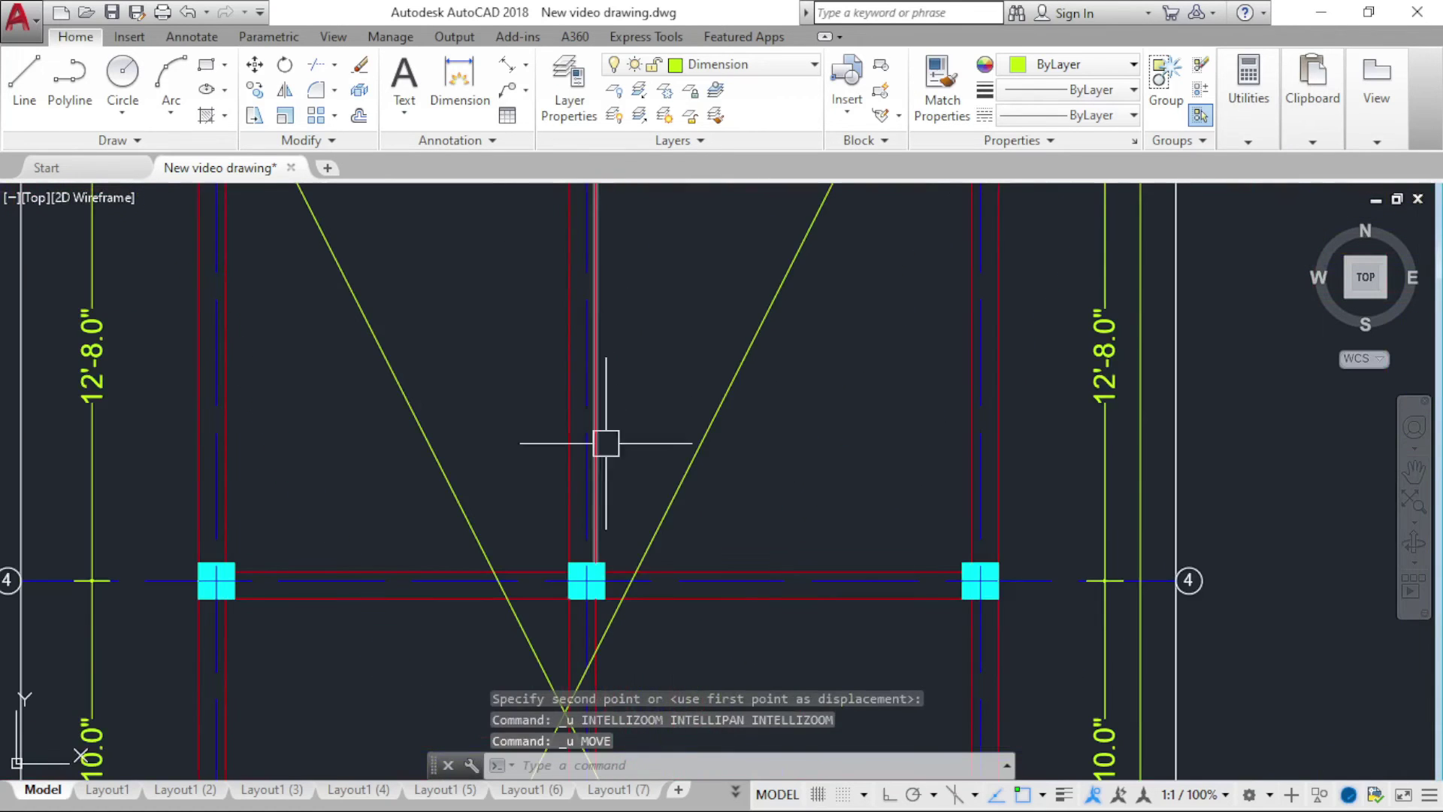
middle_drag(532, 562, 540, 650)
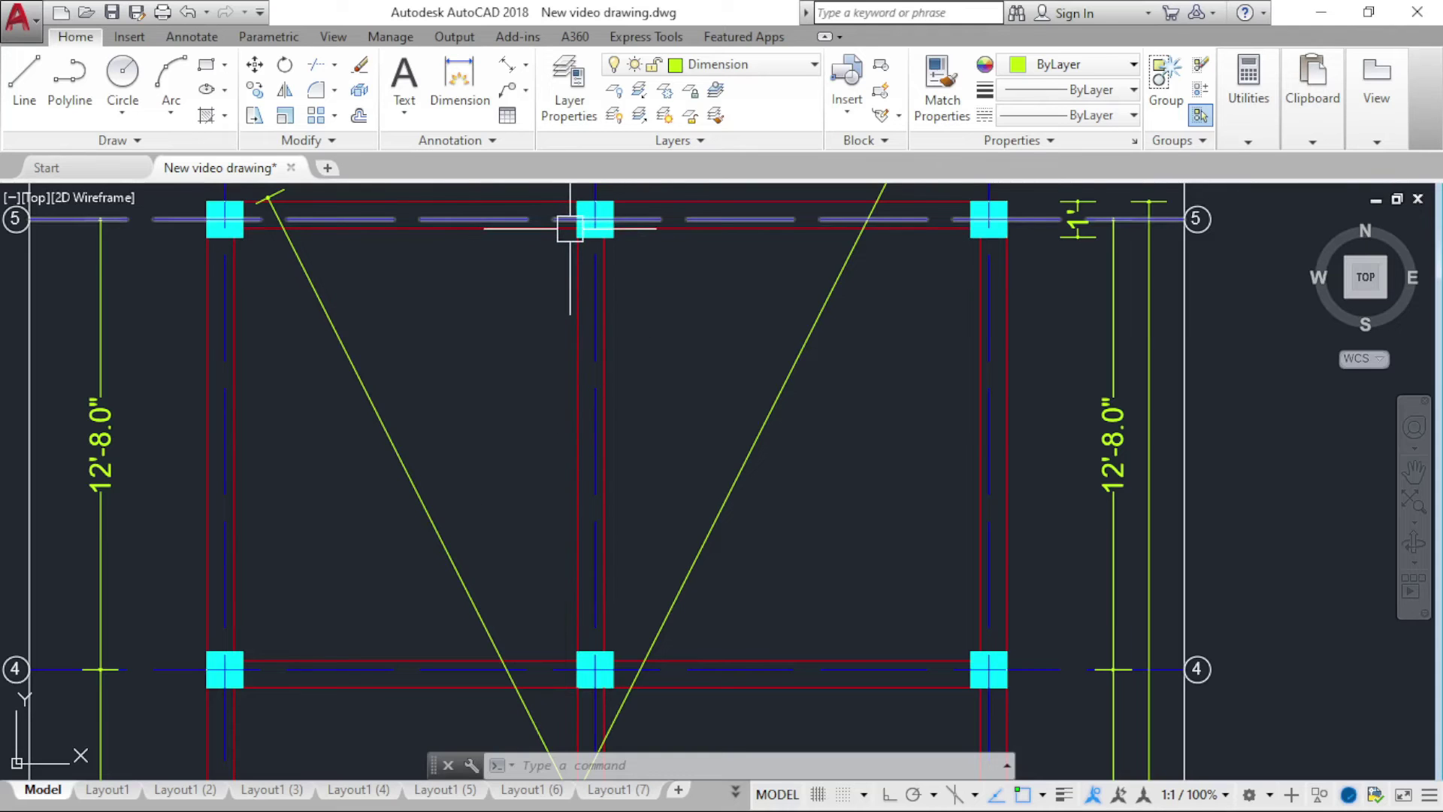
scroll(555, 381, down, 5)
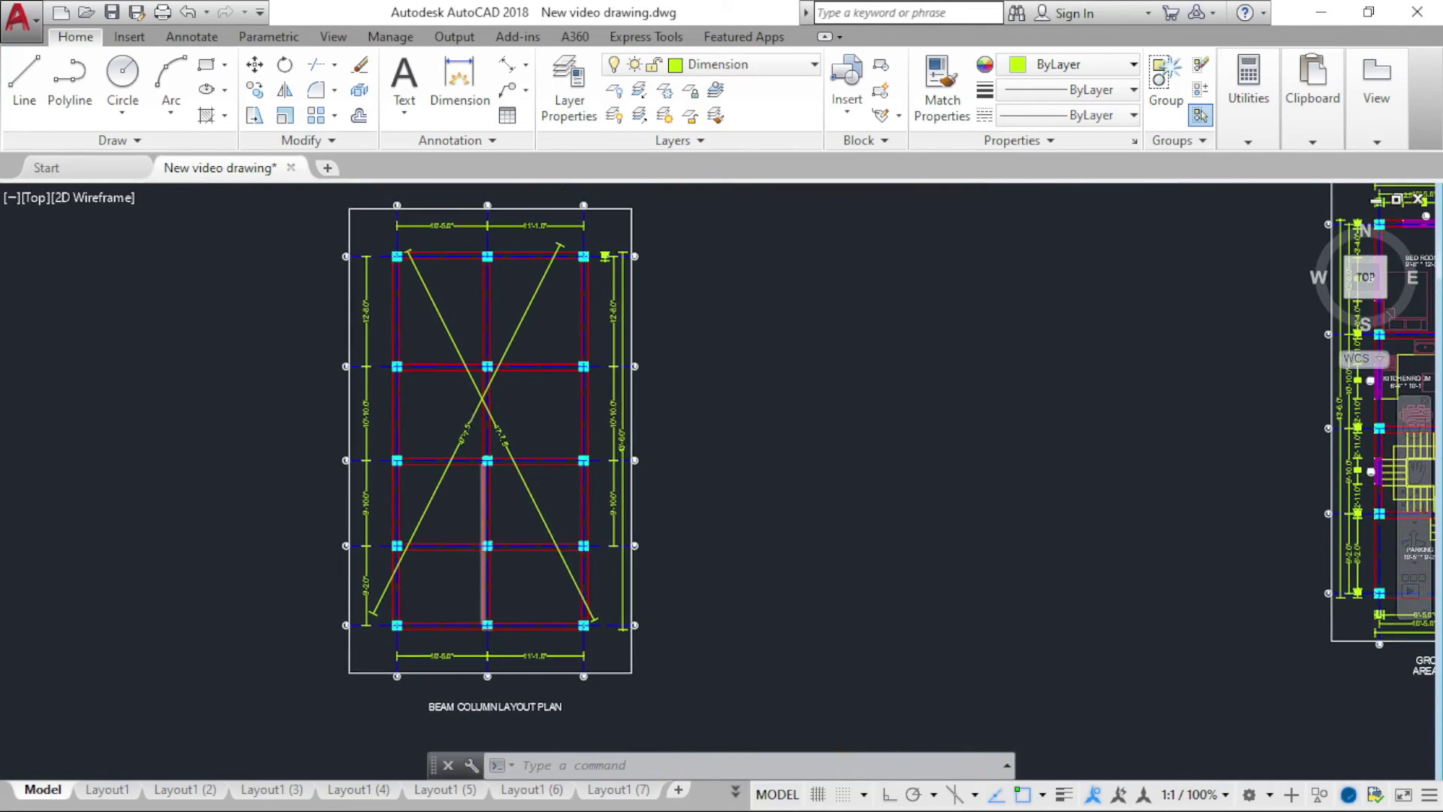
scroll(485, 477, up, 6)
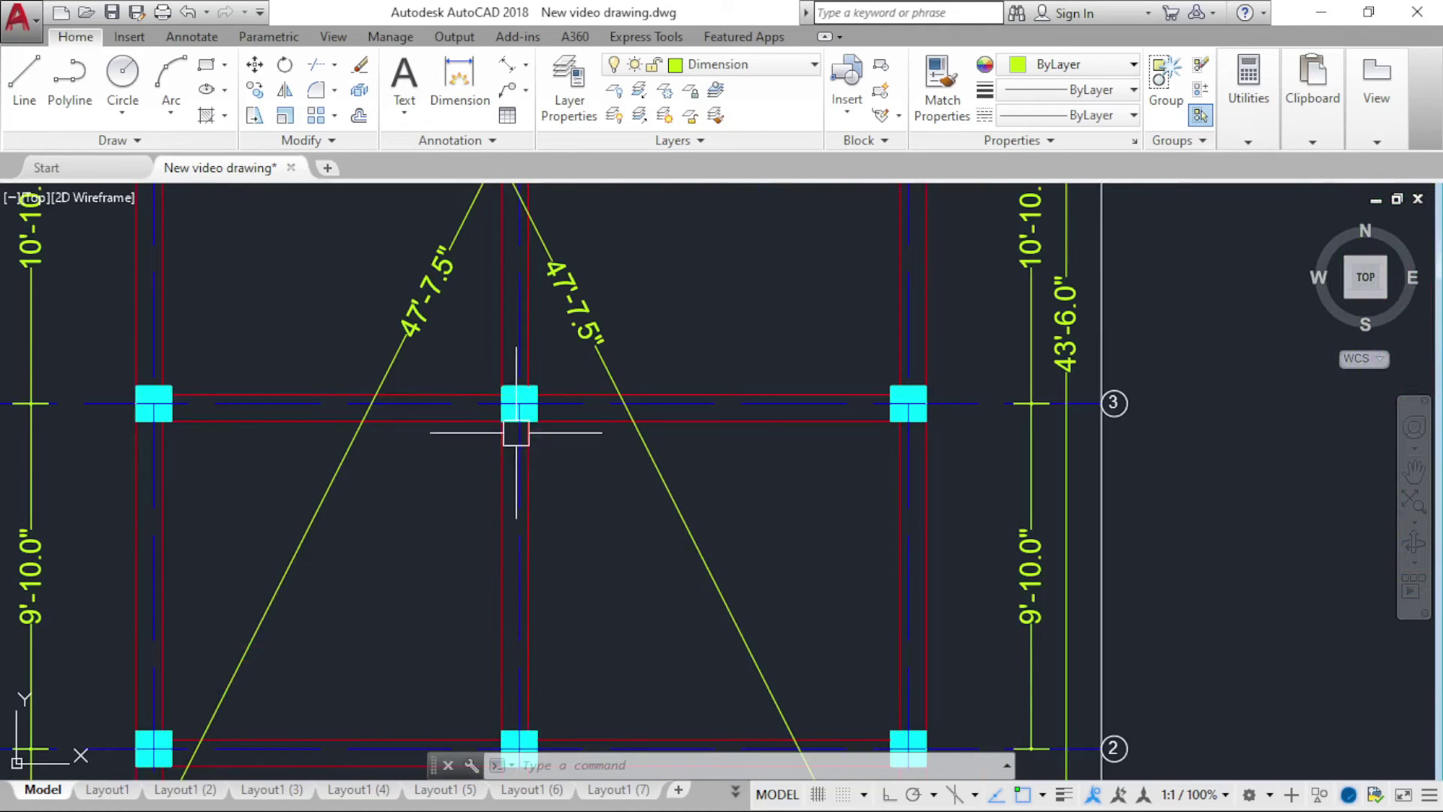
click(660, 403)
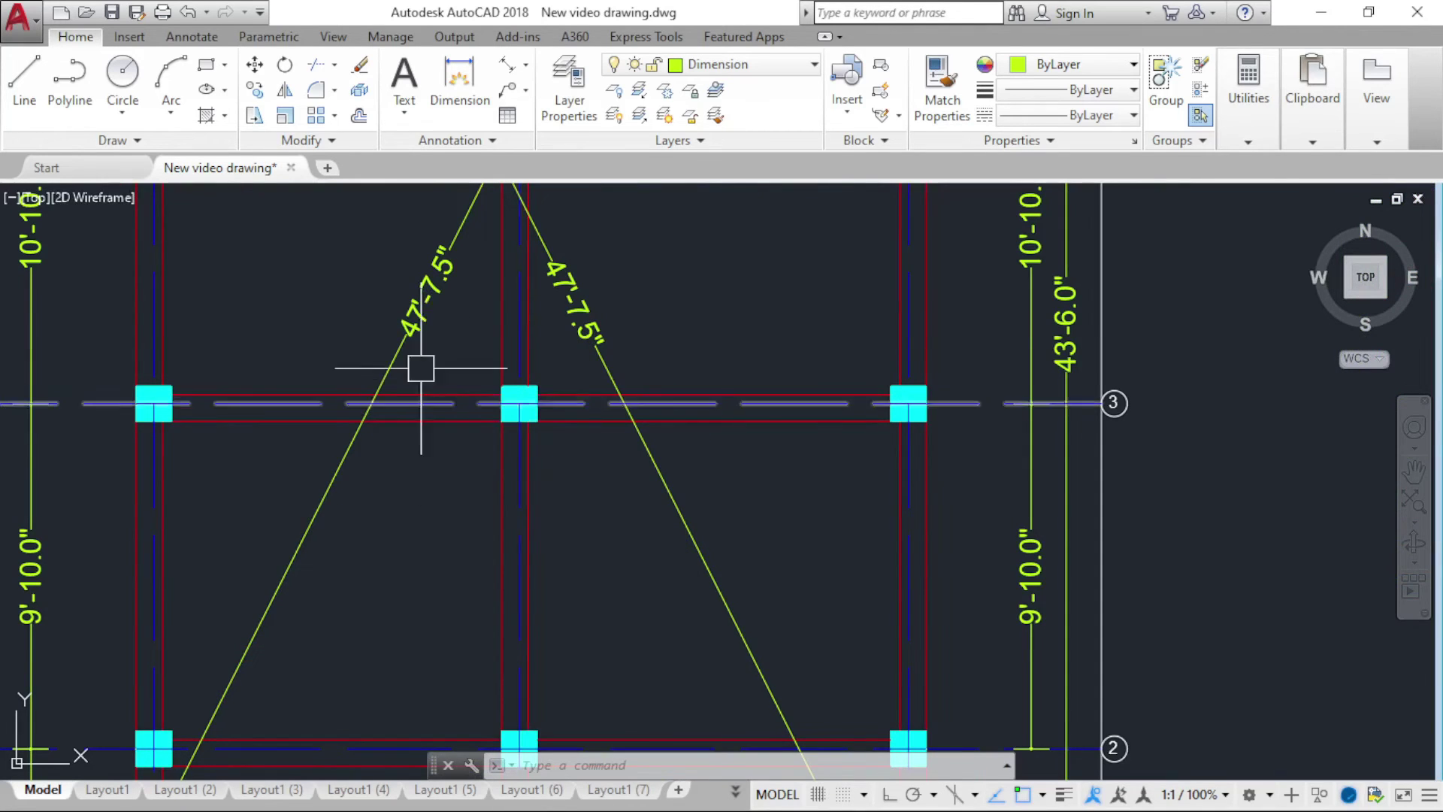
scroll(421, 398, down, 5)
scroll(451, 527, down, 2)
scroll(426, 464, up, 1)
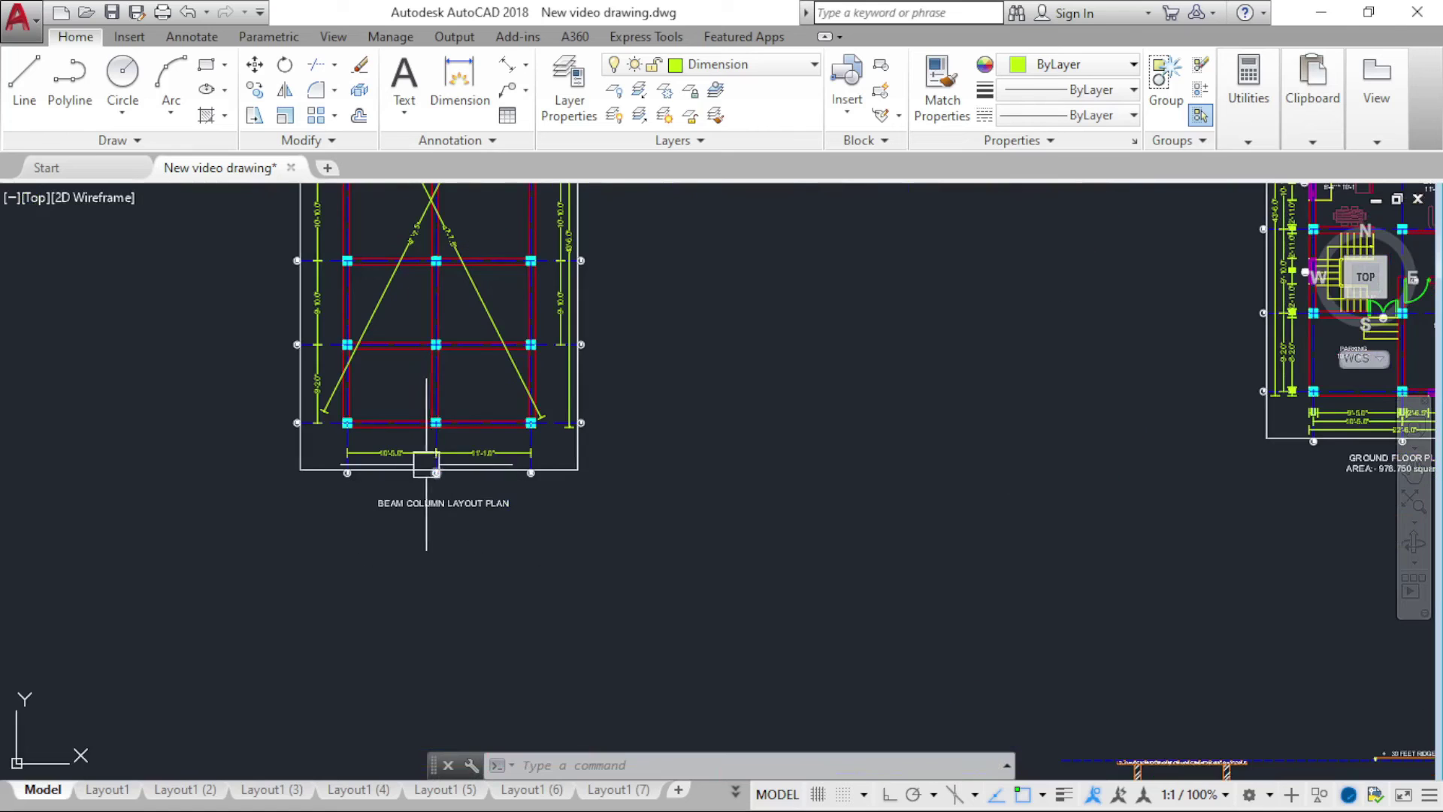
scroll(401, 485, down, 2)
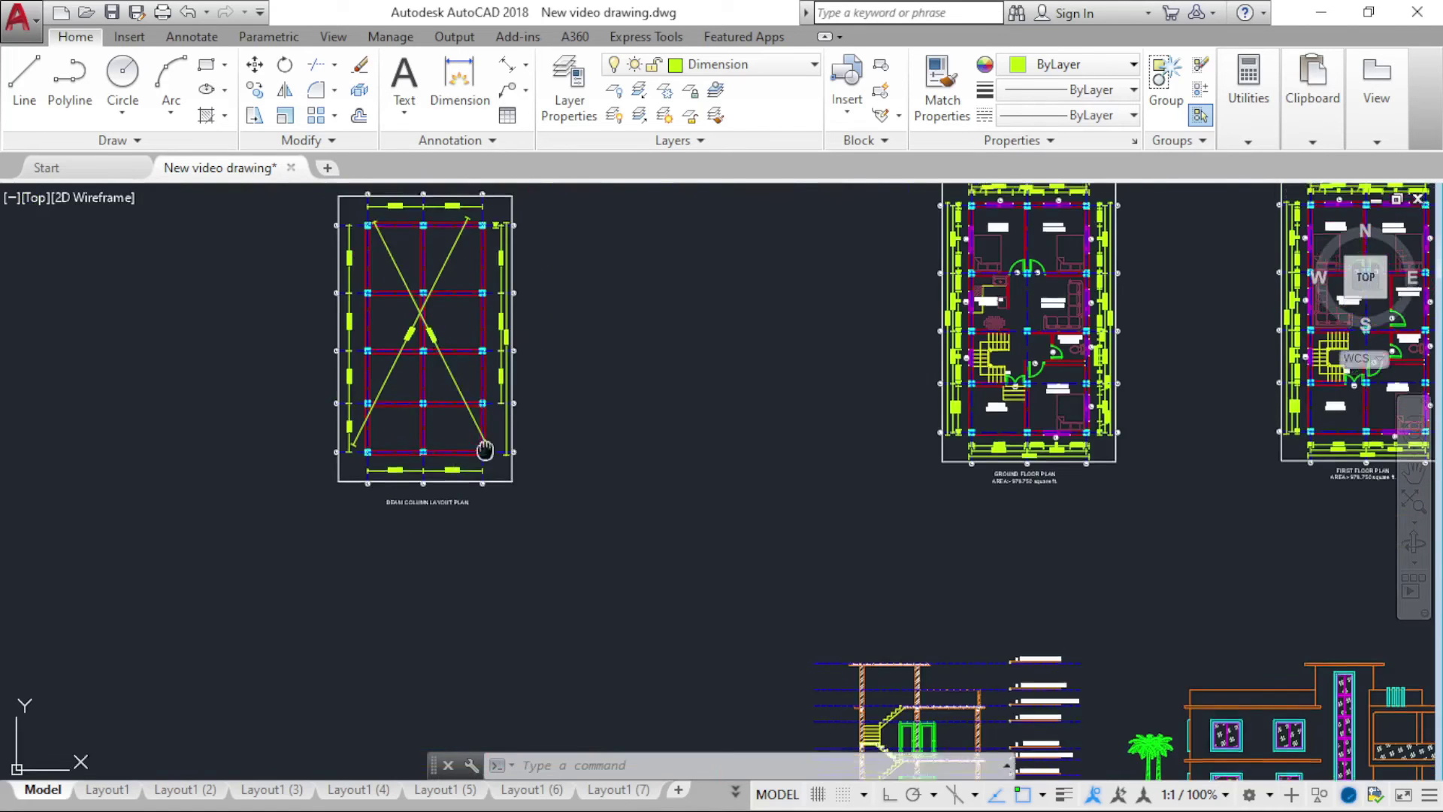
scroll(419, 573, up, 1)
scroll(400, 567, up, 3)
scroll(377, 565, up, 3)
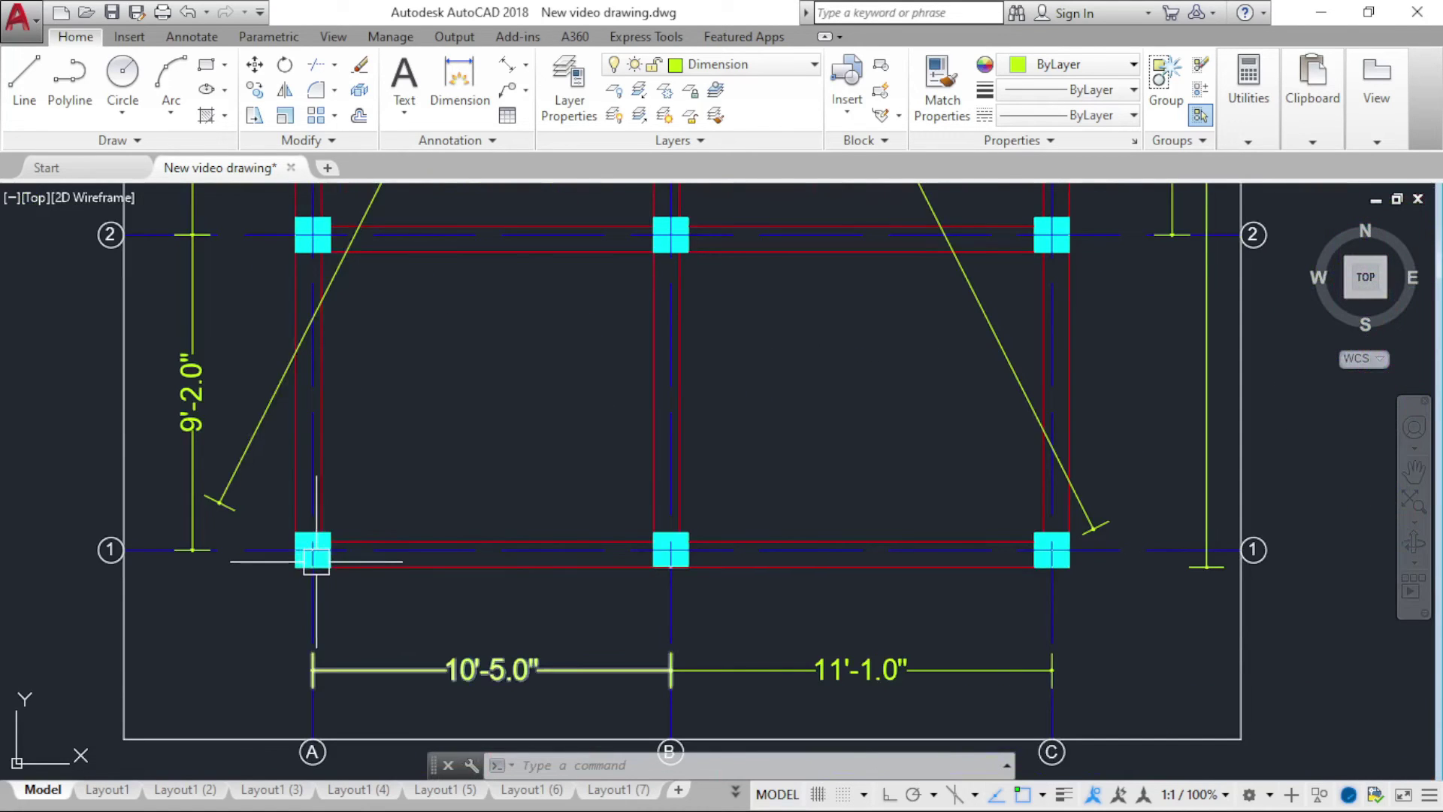
scroll(305, 551, up, 2)
scroll(312, 549, up, 2)
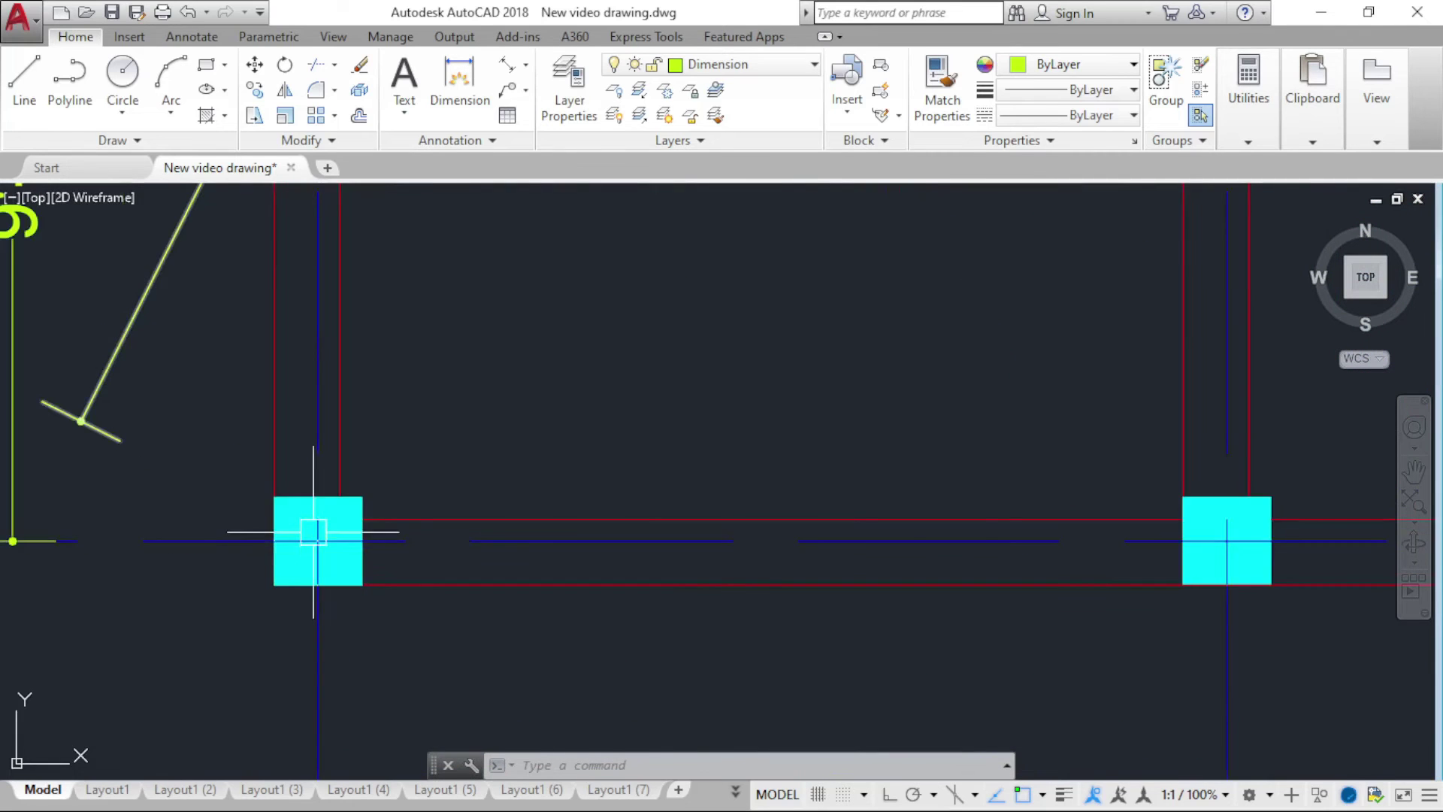
scroll(320, 552, down, 4)
middle_drag(321, 554, 370, 579)
scroll(371, 580, up, 5)
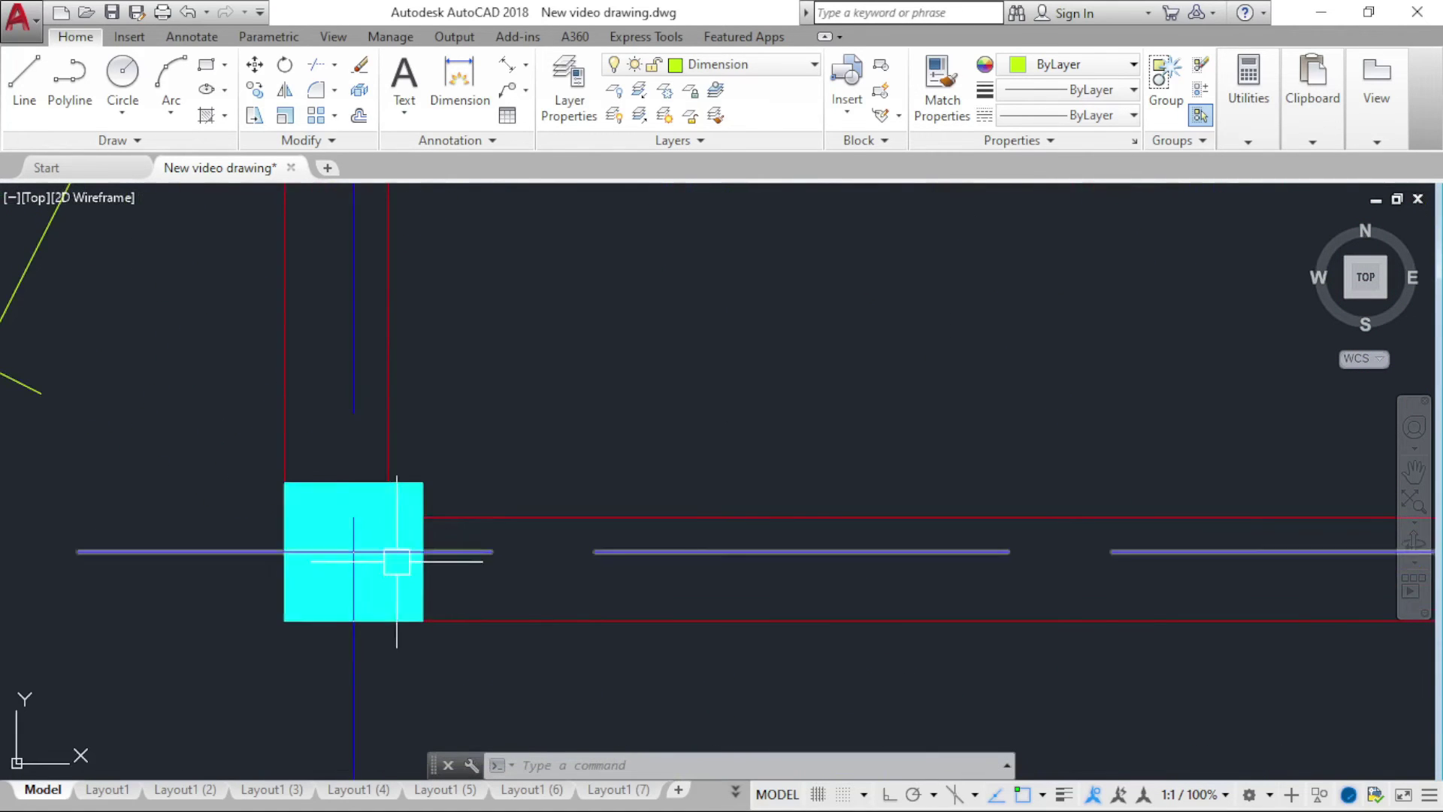
scroll(403, 571, down, 5)
scroll(258, 506, down, 10)
middle_drag(258, 506, 163, 542)
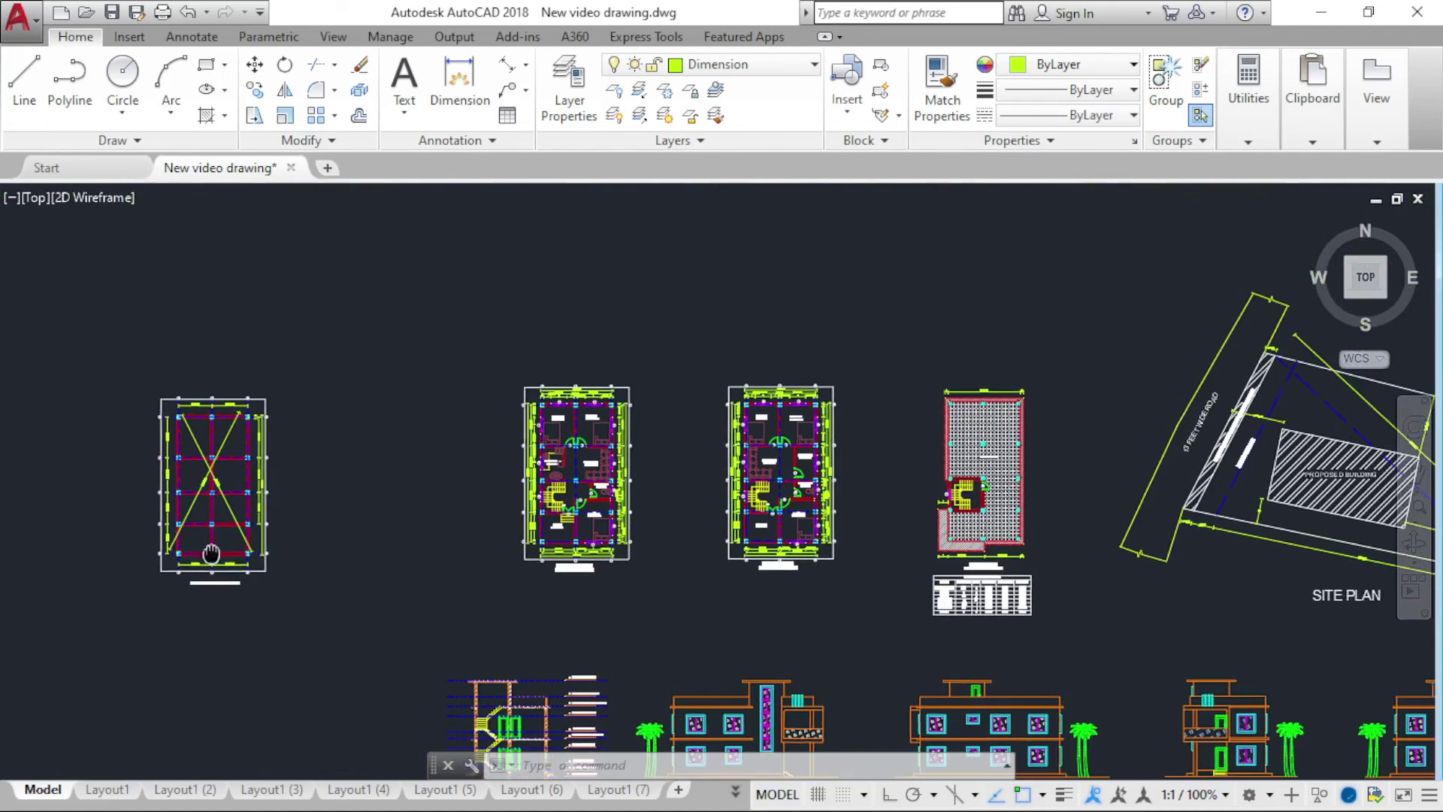
scroll(183, 497, down, 4)
scroll(451, 436, up, 6)
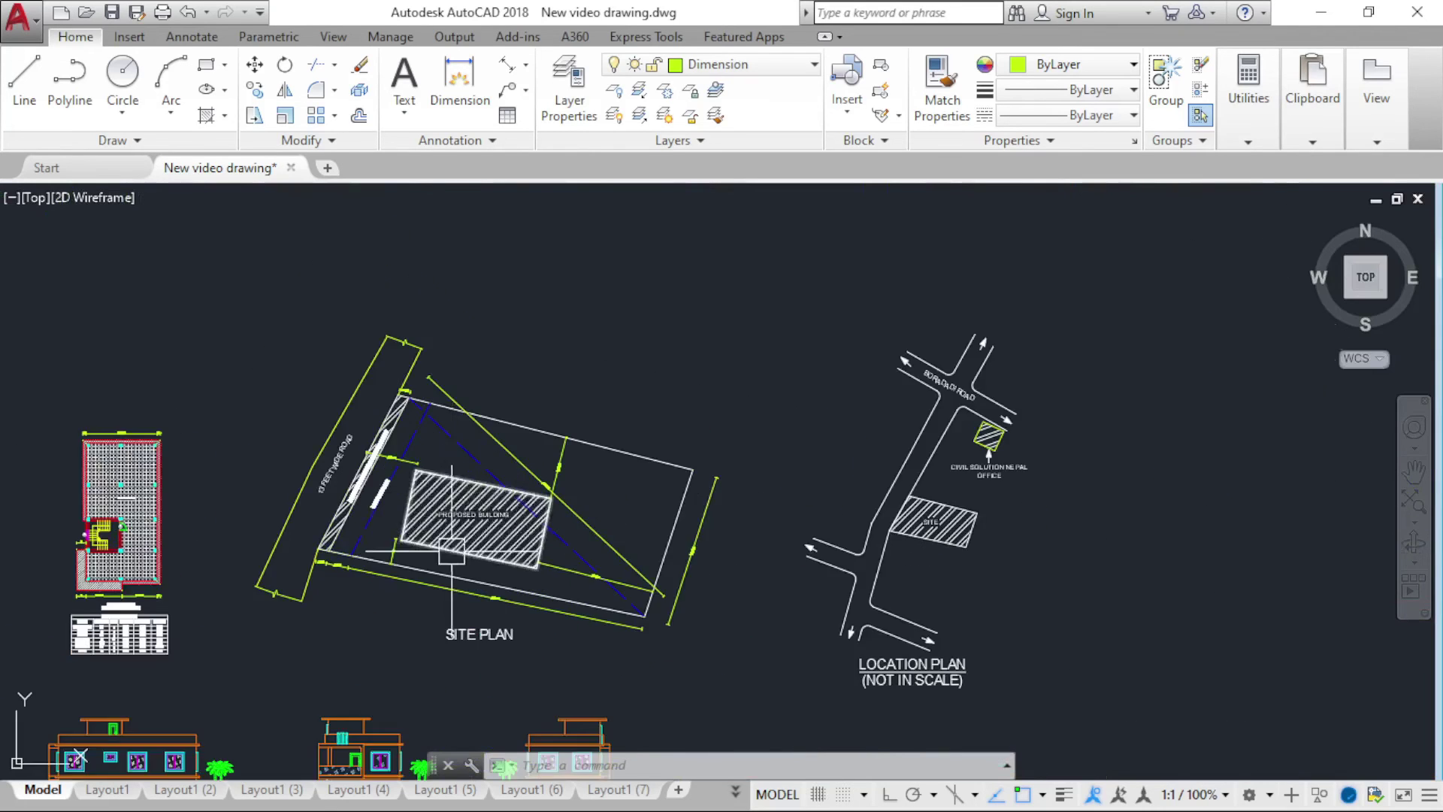
scroll(444, 451, up, 3)
scroll(434, 461, down, 2)
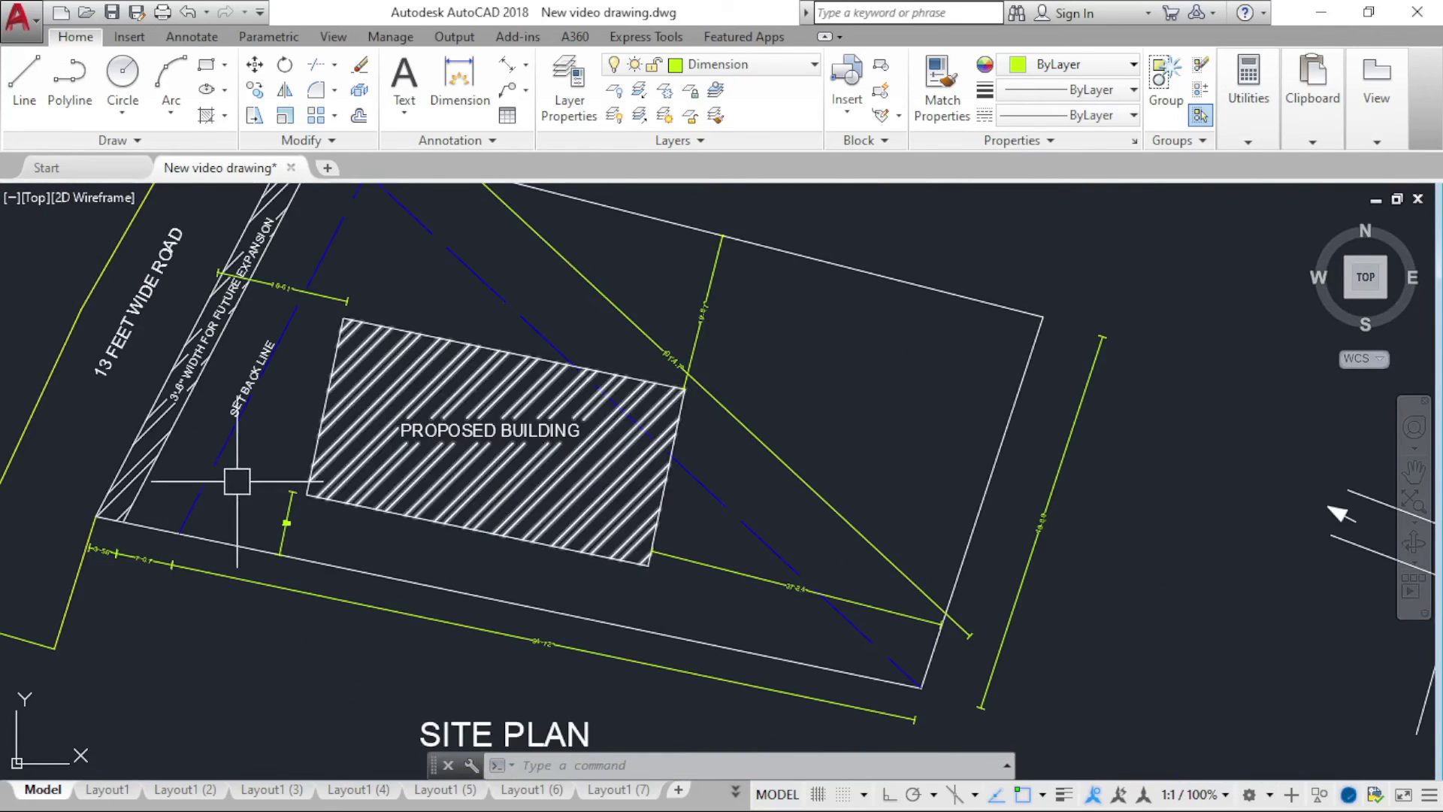
middle_drag(239, 492, 441, 564)
scroll(489, 557, up, 4)
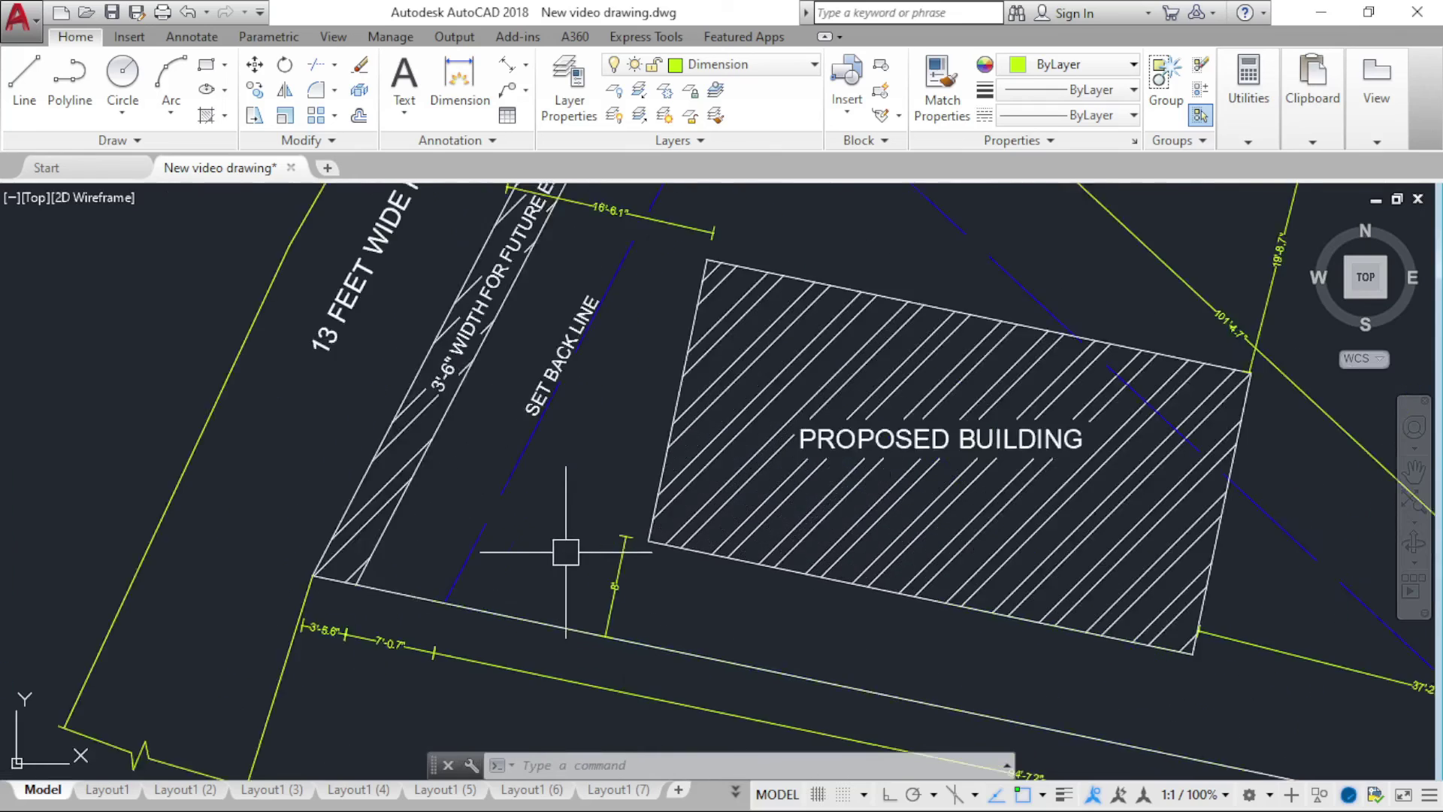
scroll(632, 526, up, 3)
scroll(572, 624, down, 2)
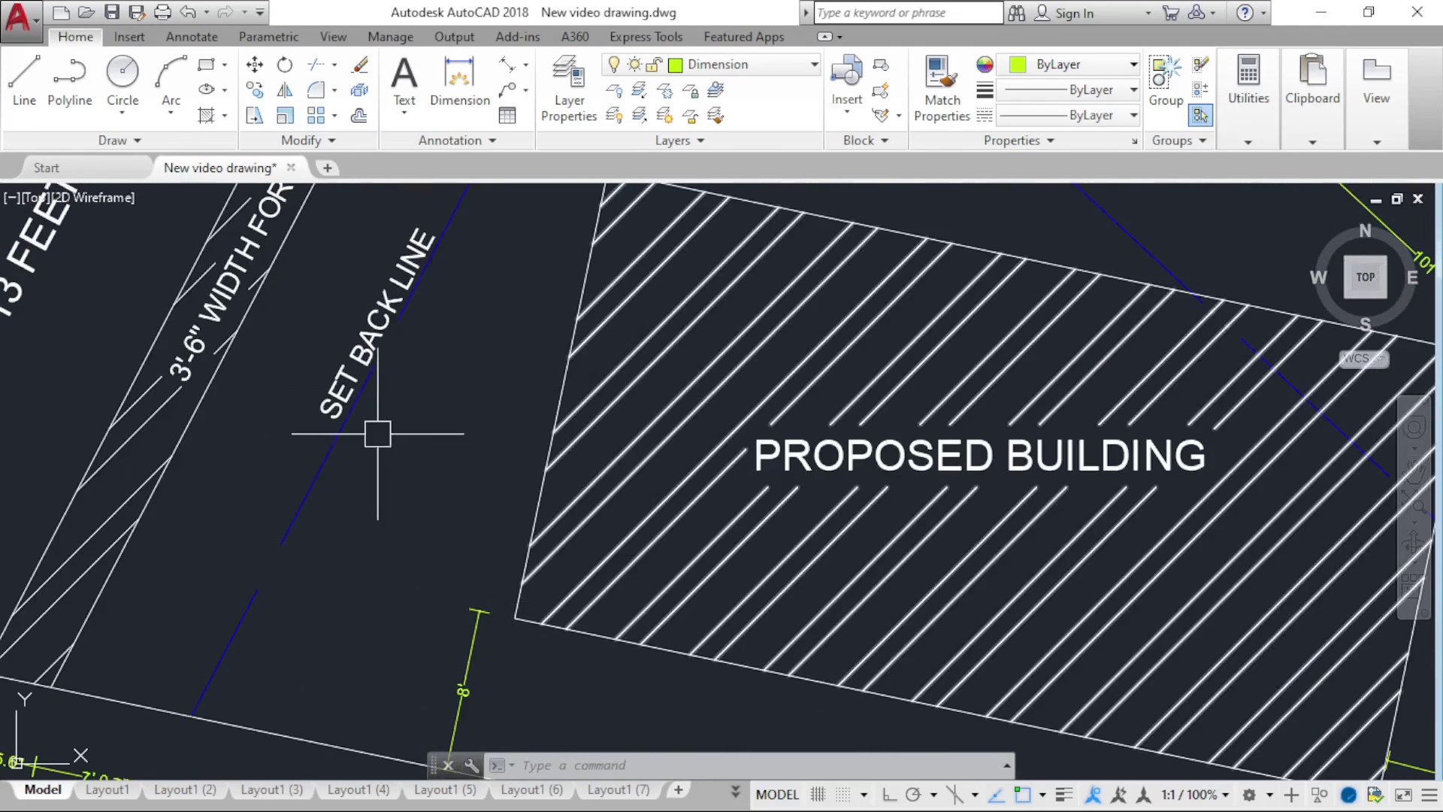
scroll(800, 323, down, 3)
scroll(677, 338, up, 3)
scroll(400, 526, up, 4)
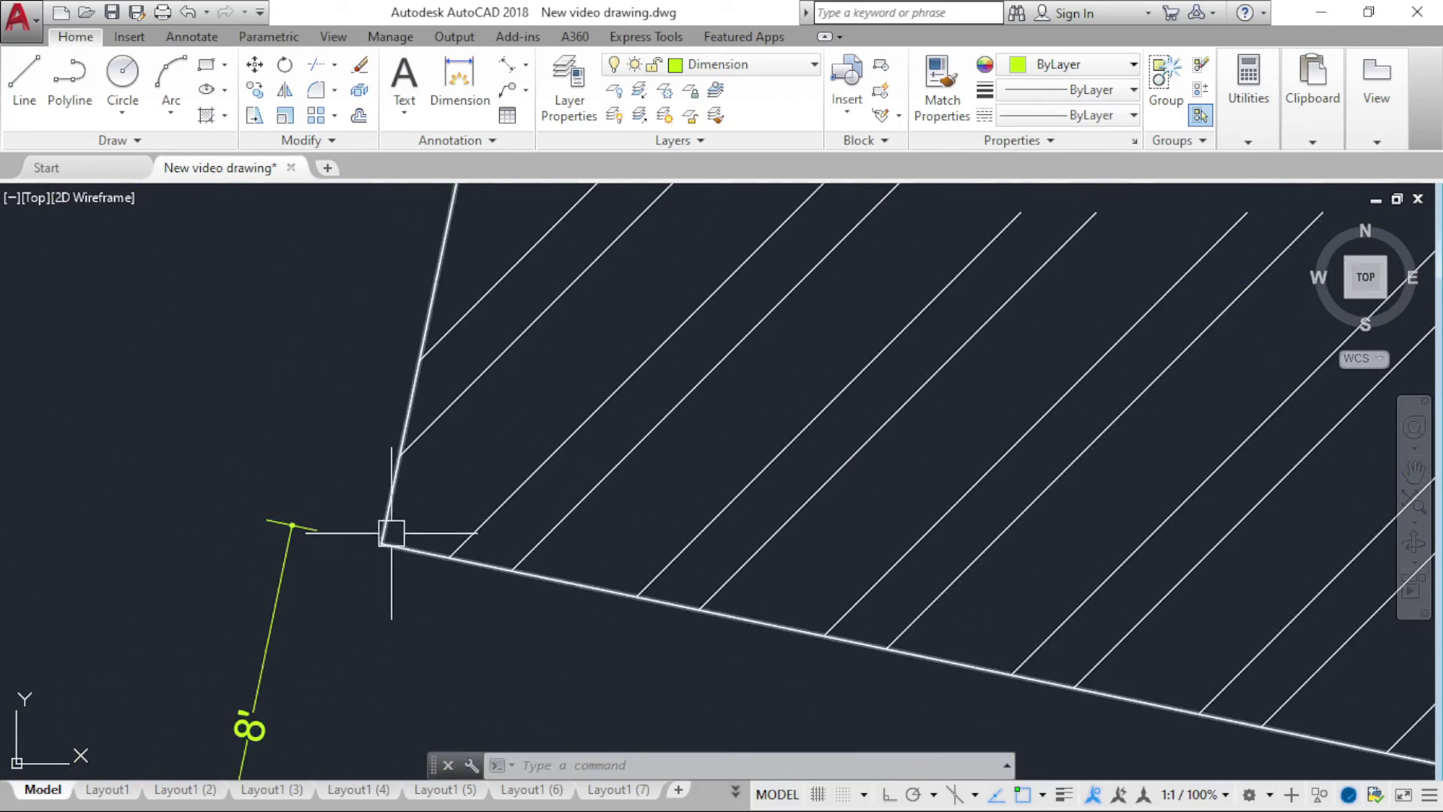
scroll(628, 413, down, 3)
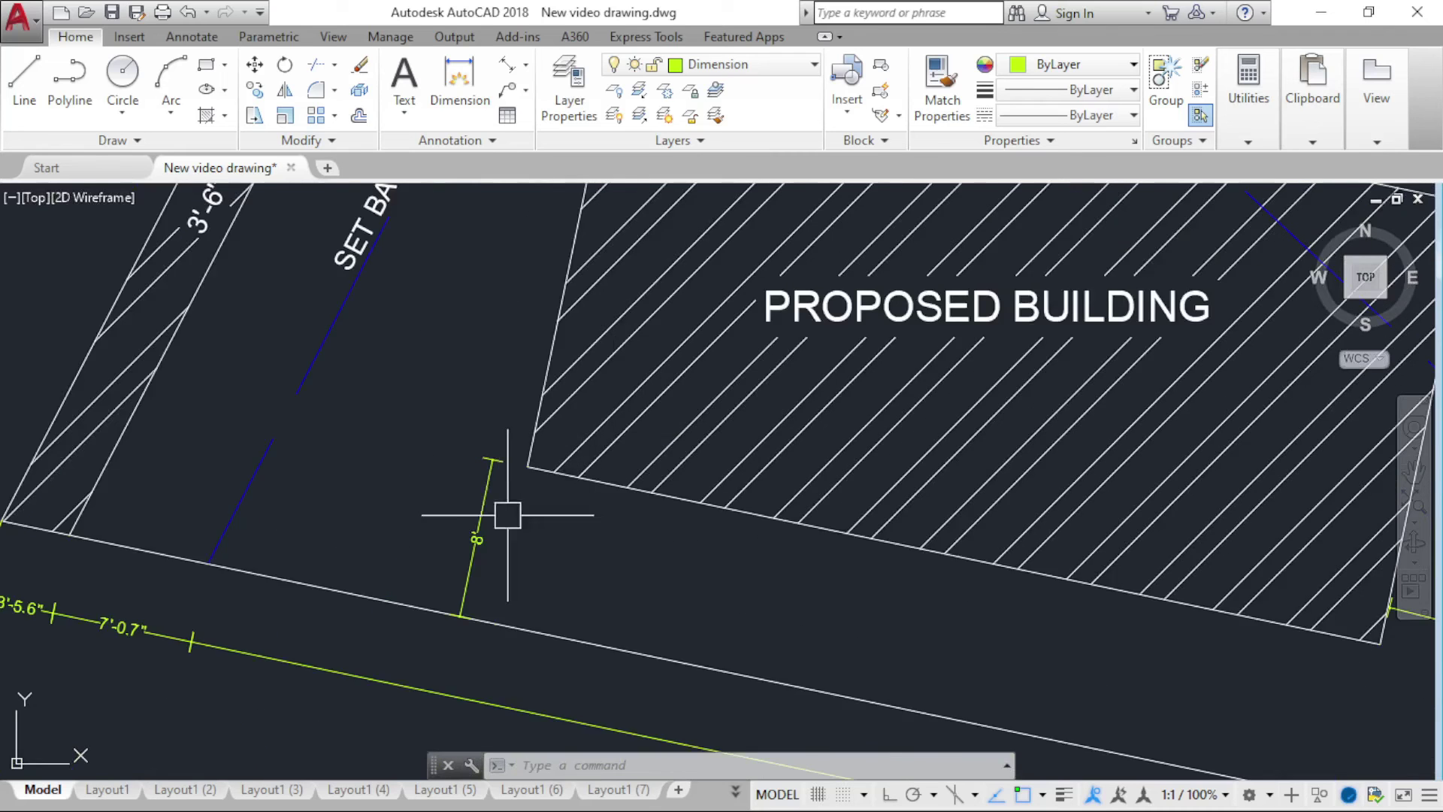
middle_drag(506, 516, 677, 519)
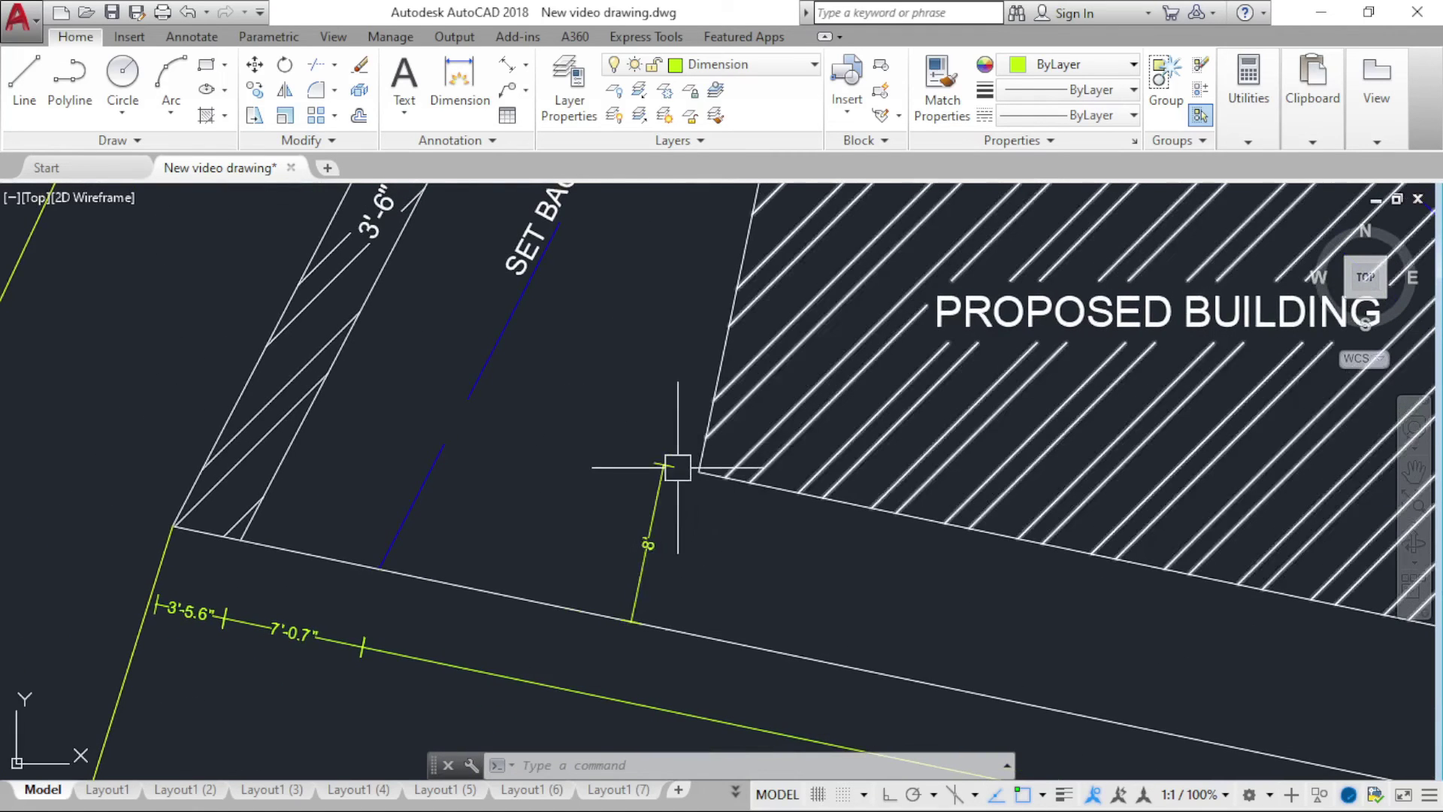
scroll(601, 497, down, 2)
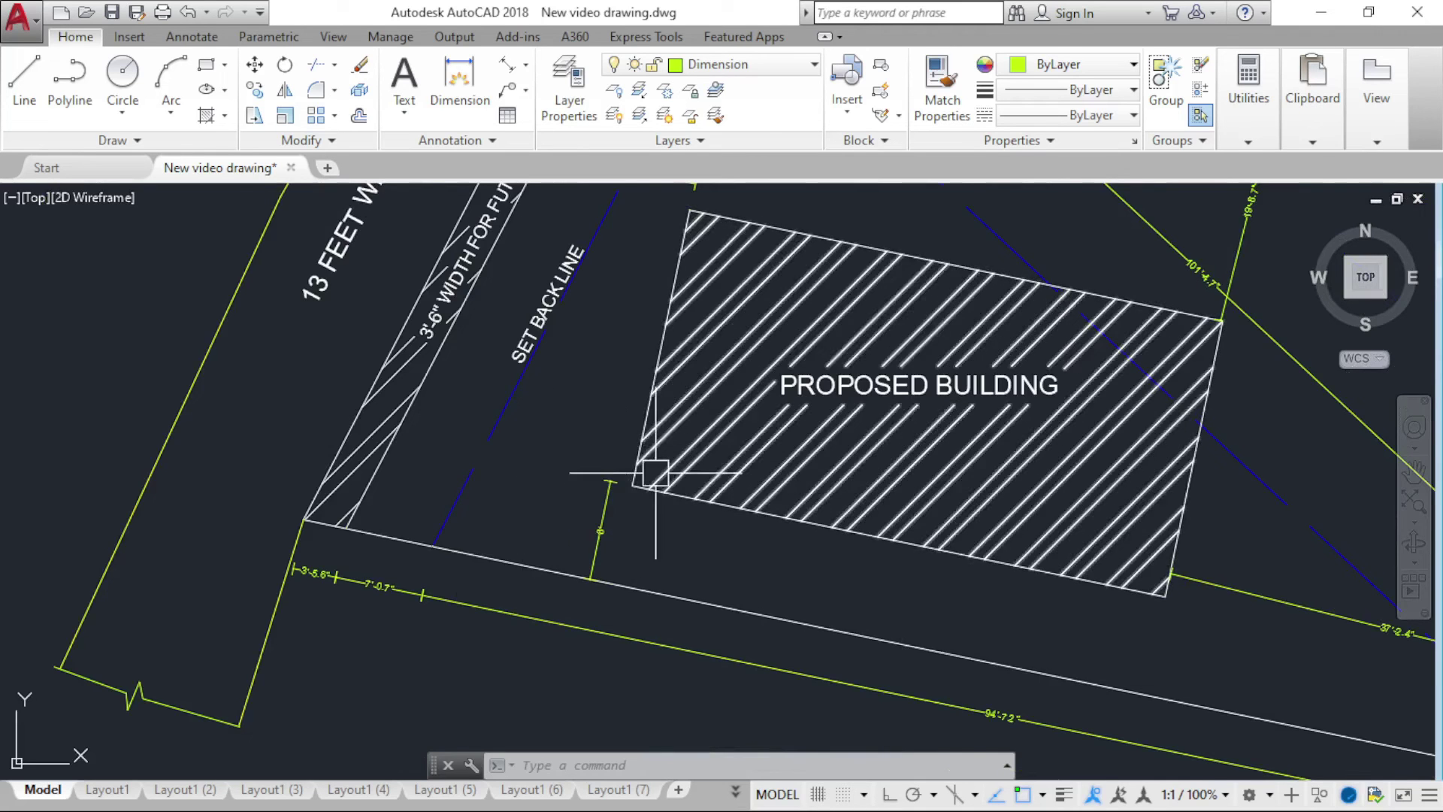
middle_drag(641, 481, 574, 528)
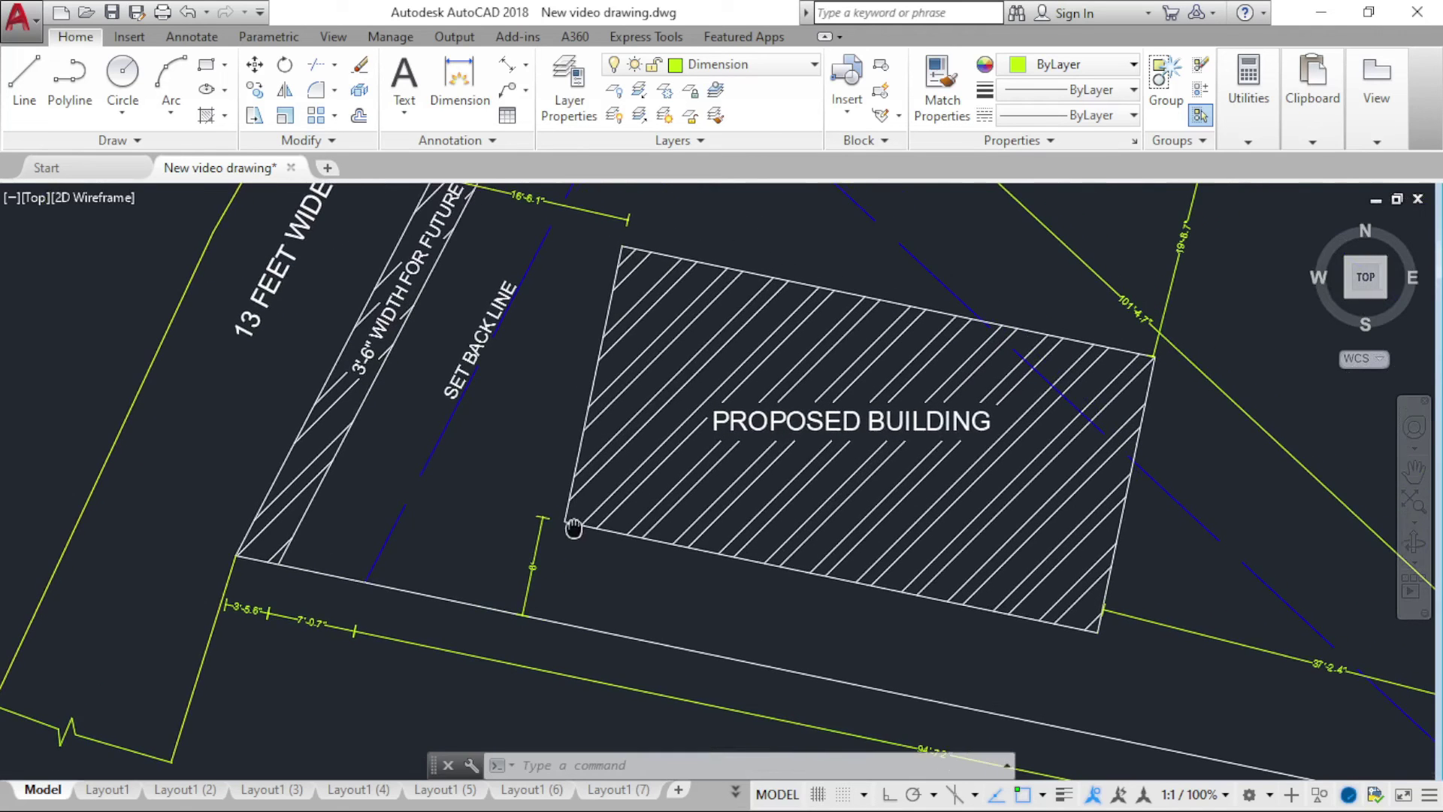
Step: Add a 45'-6.8" aligned dimension from the building corner to the plot's right corner
click(506, 72)
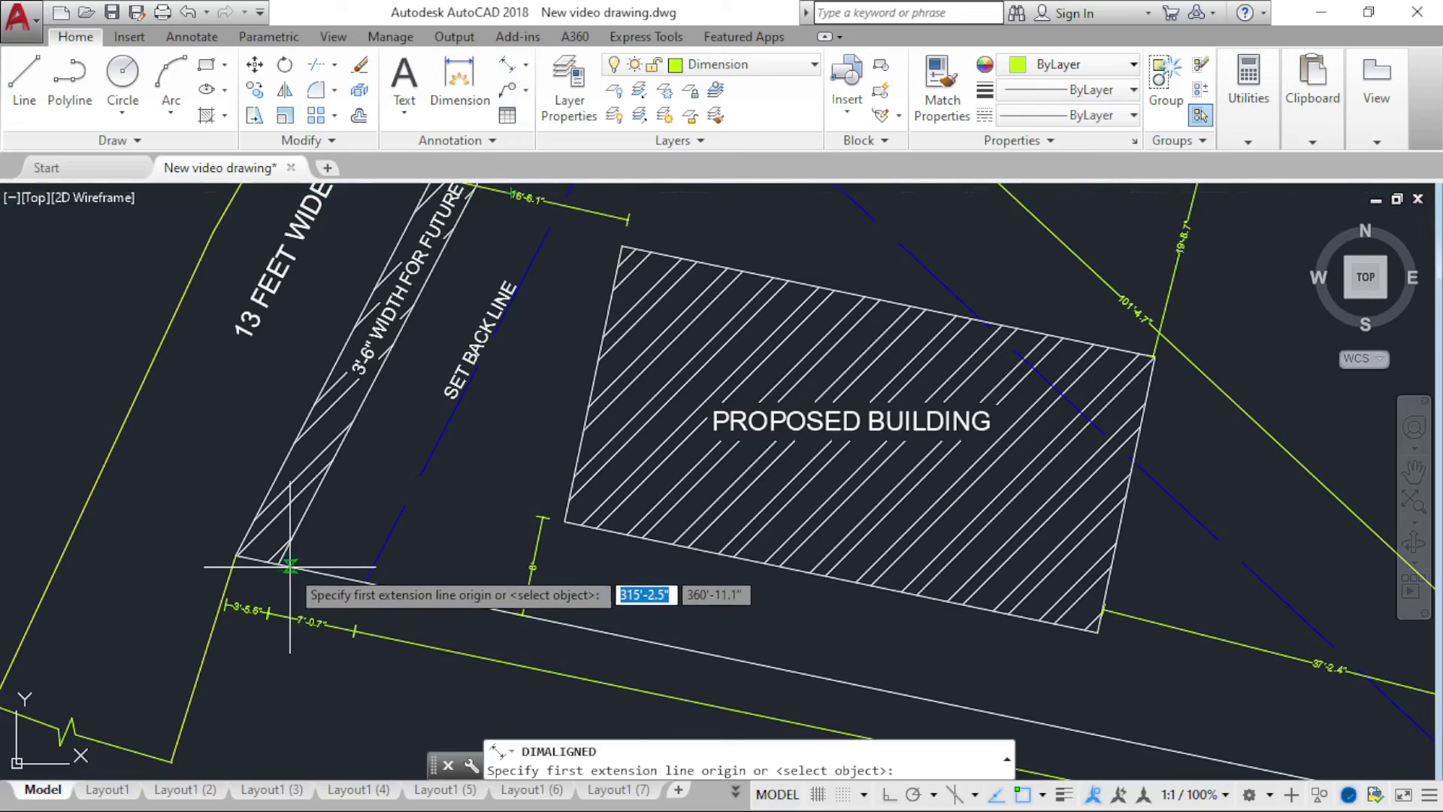
scroll(290, 565, up, 2)
scroll(257, 548, down, 5)
scroll(485, 630, down, 2)
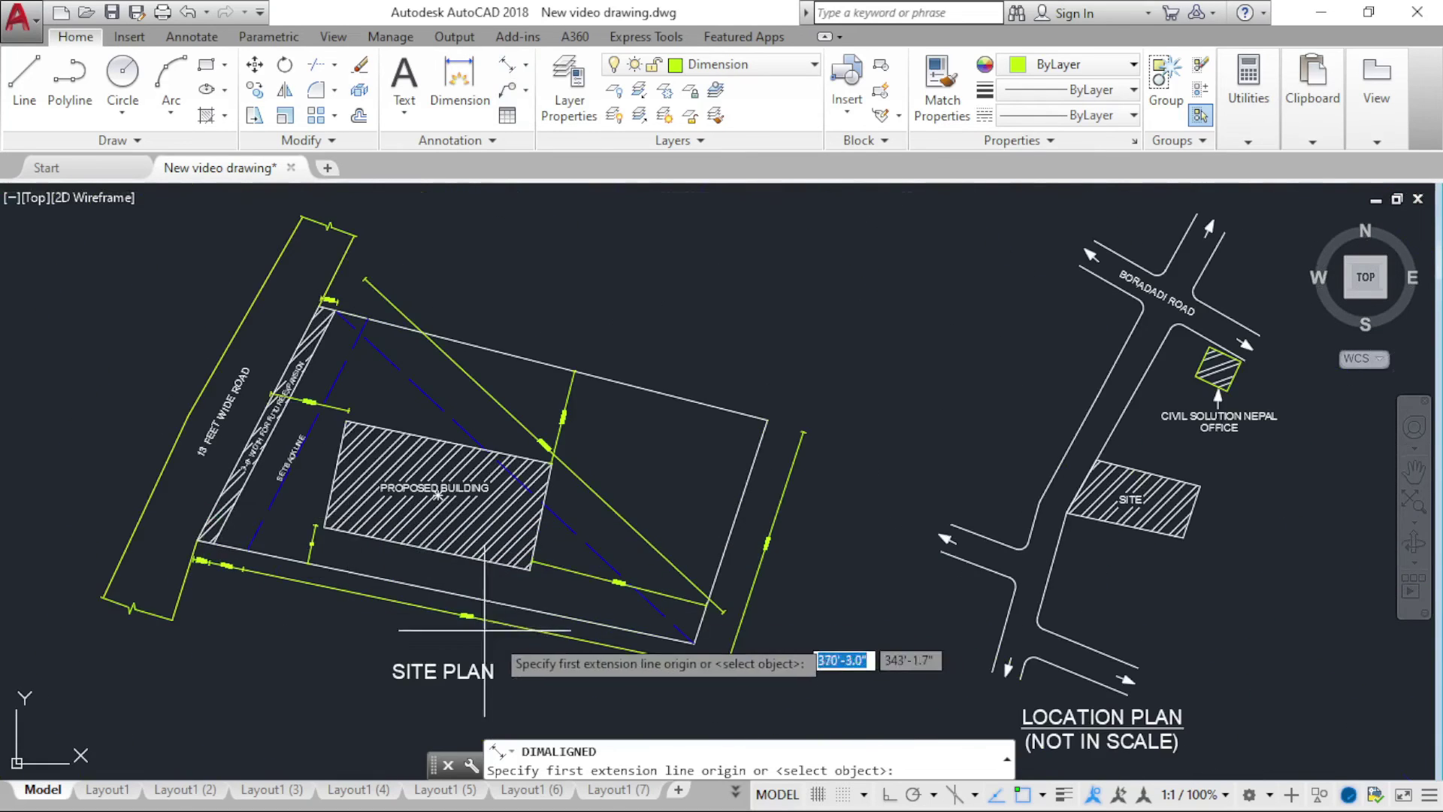
scroll(485, 630, up, 3)
mouse_move(564, 541)
middle_down()
mouse_move(476, 532)
mouse_move(377, 554)
mouse_move(358, 620)
mouse_move(344, 586)
middle_up()
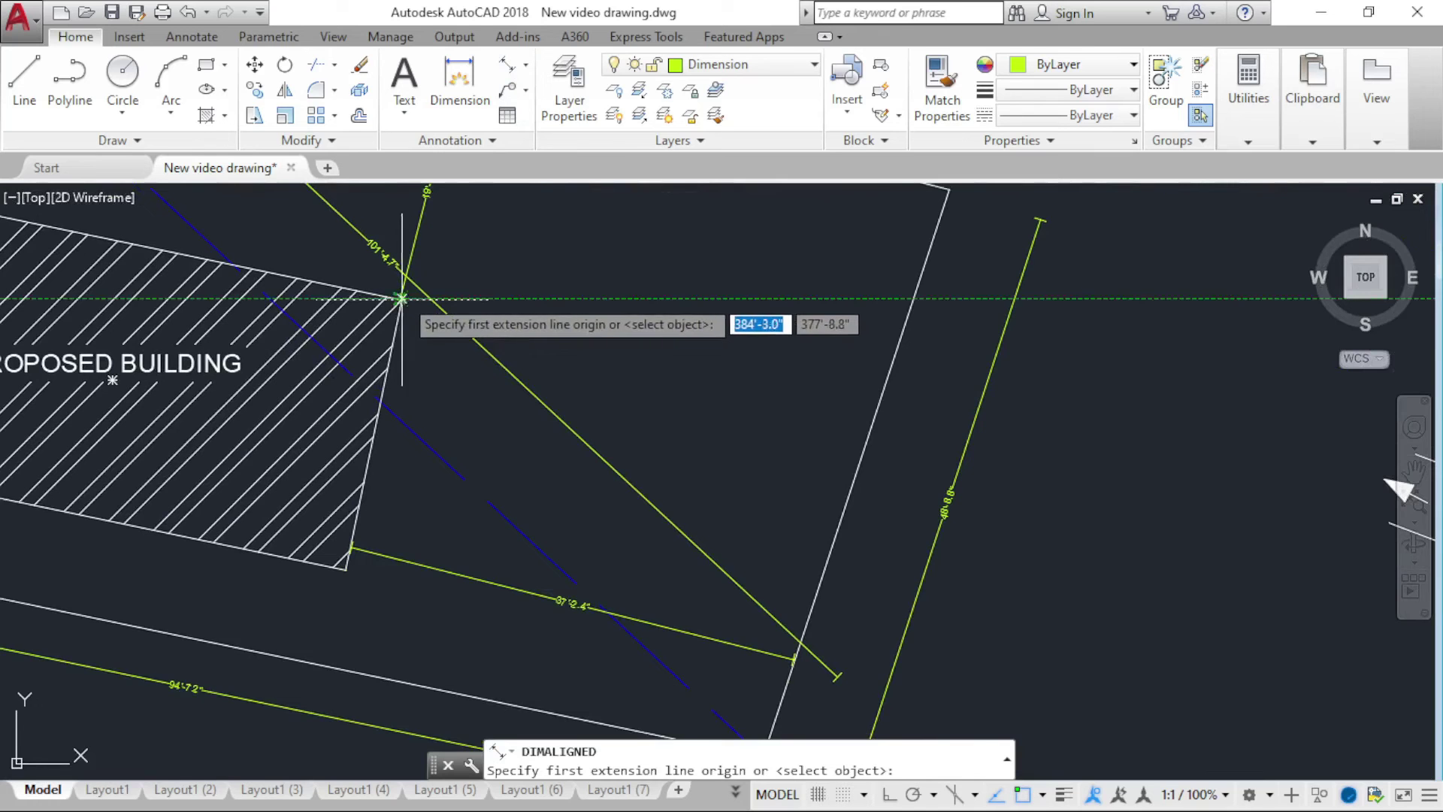
scroll(401, 298, up, 4)
click(450, 307)
scroll(313, 574, down, 3)
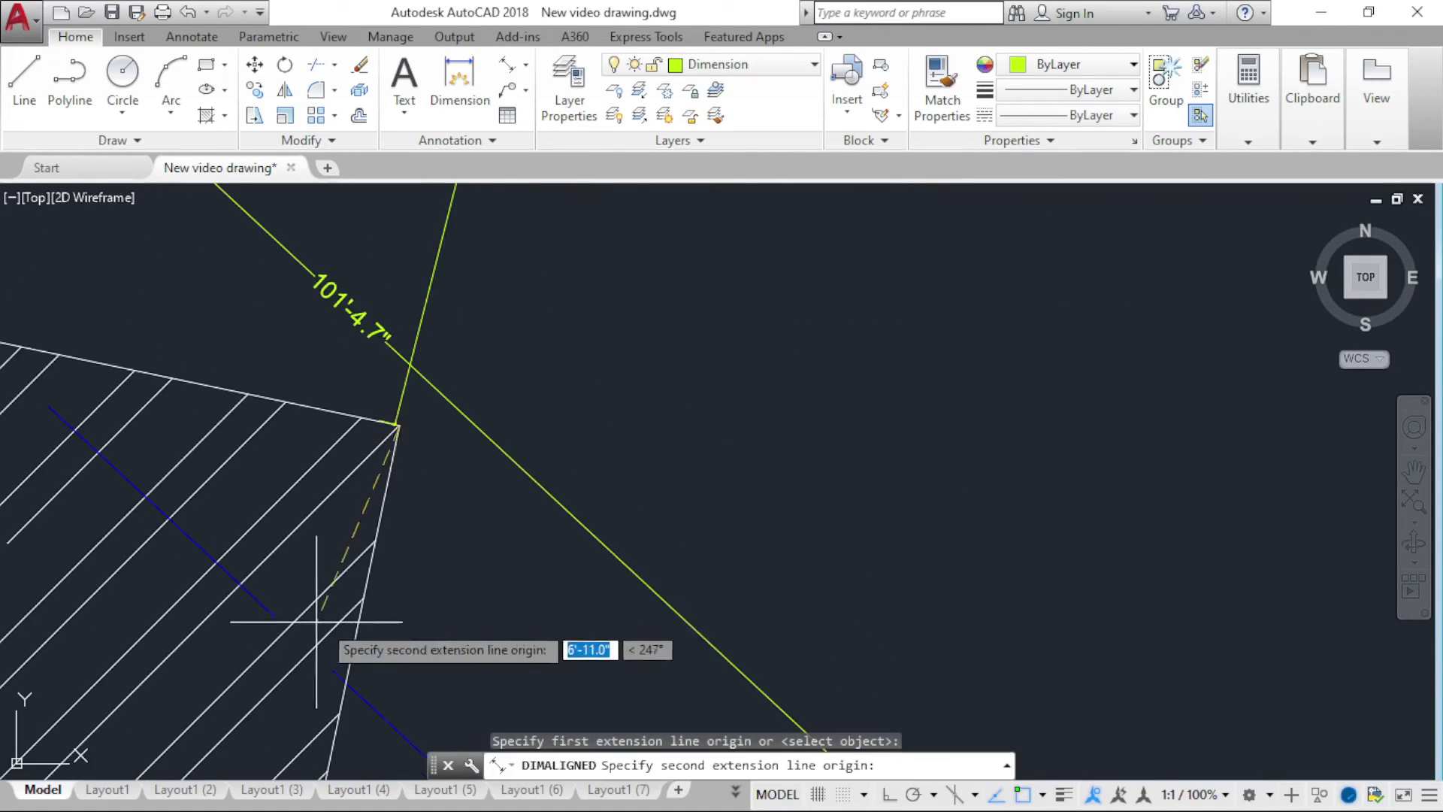
scroll(297, 477, down, 3)
scroll(768, 406, up, 5)
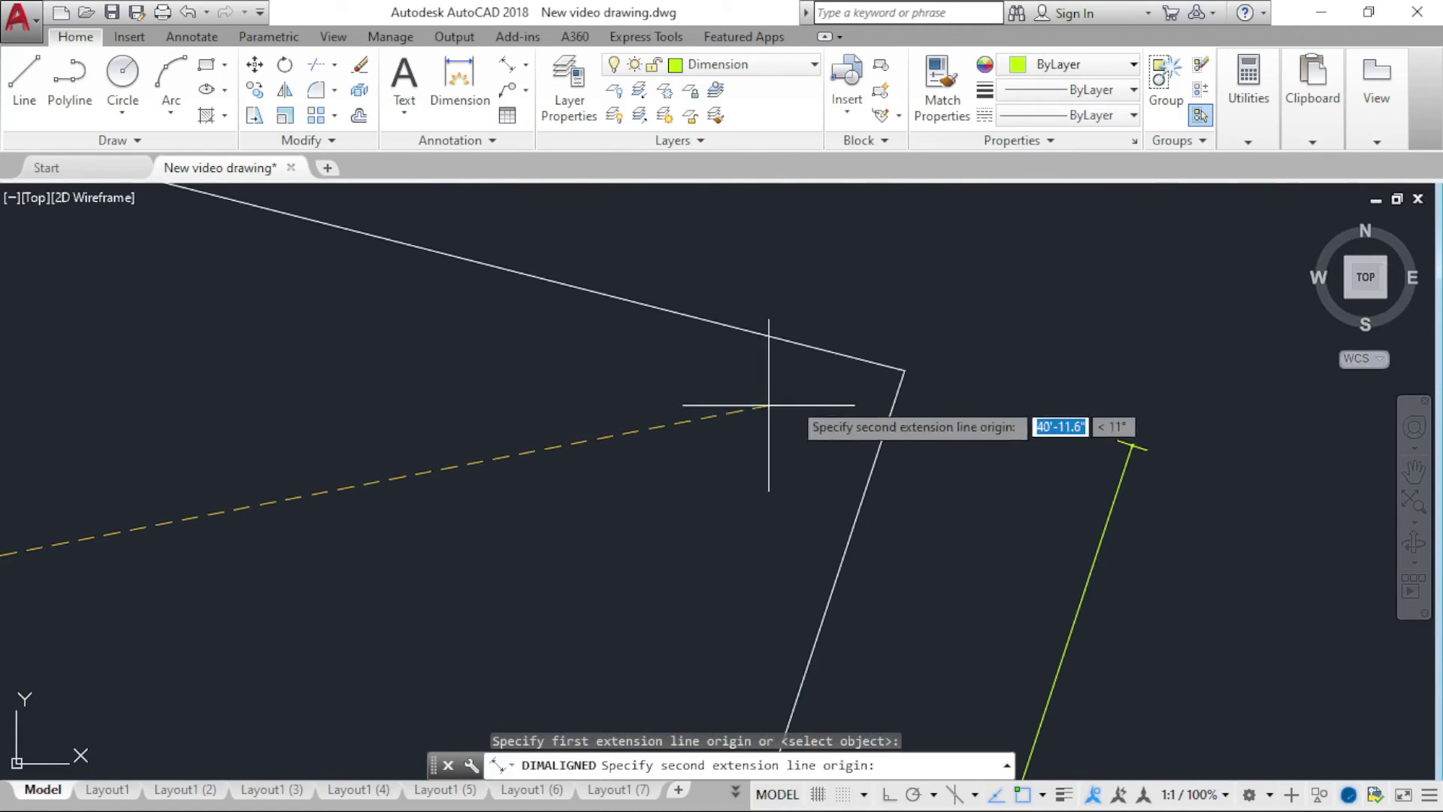
click(905, 370)
scroll(580, 420, down, 2)
scroll(467, 431, down, 3)
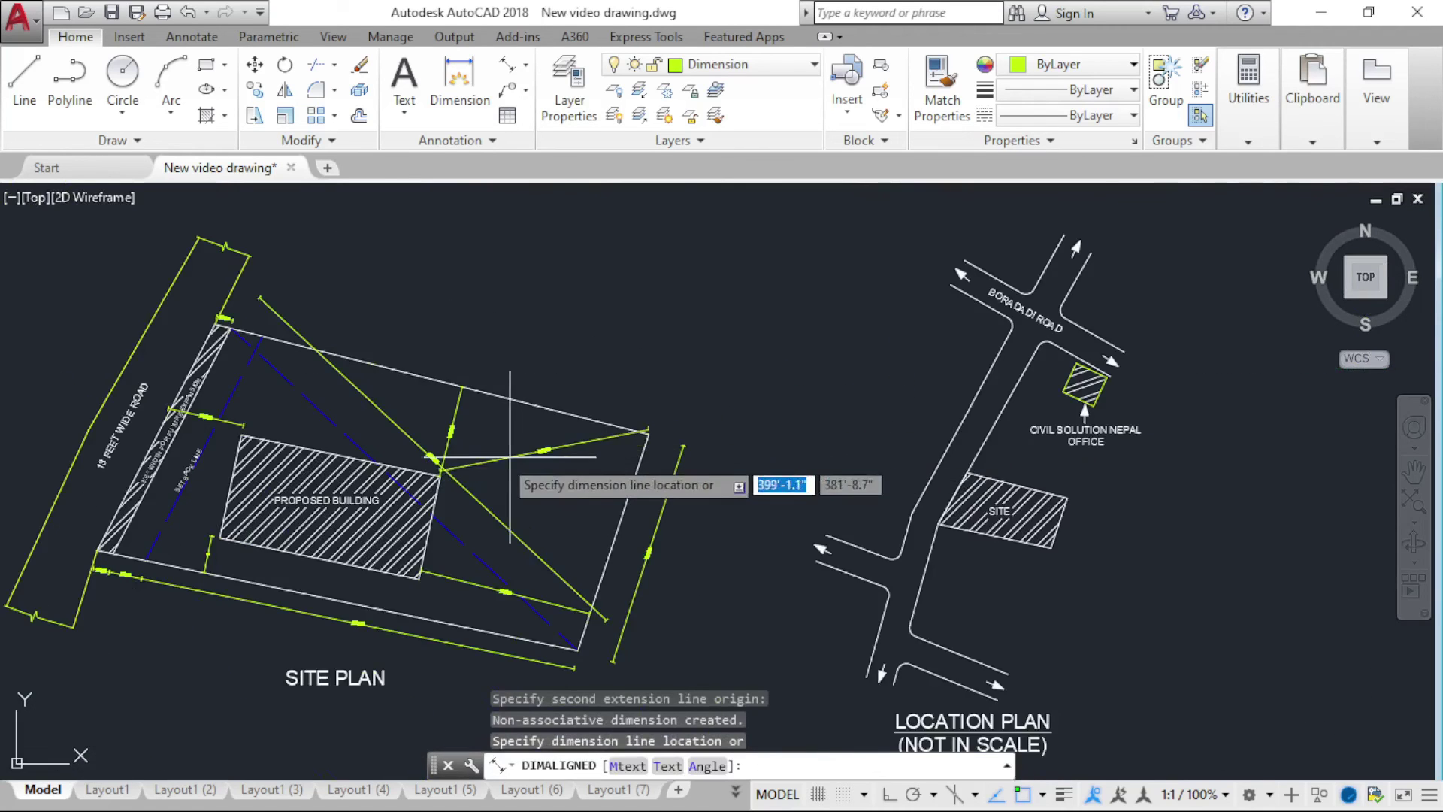
scroll(468, 451, up, 3)
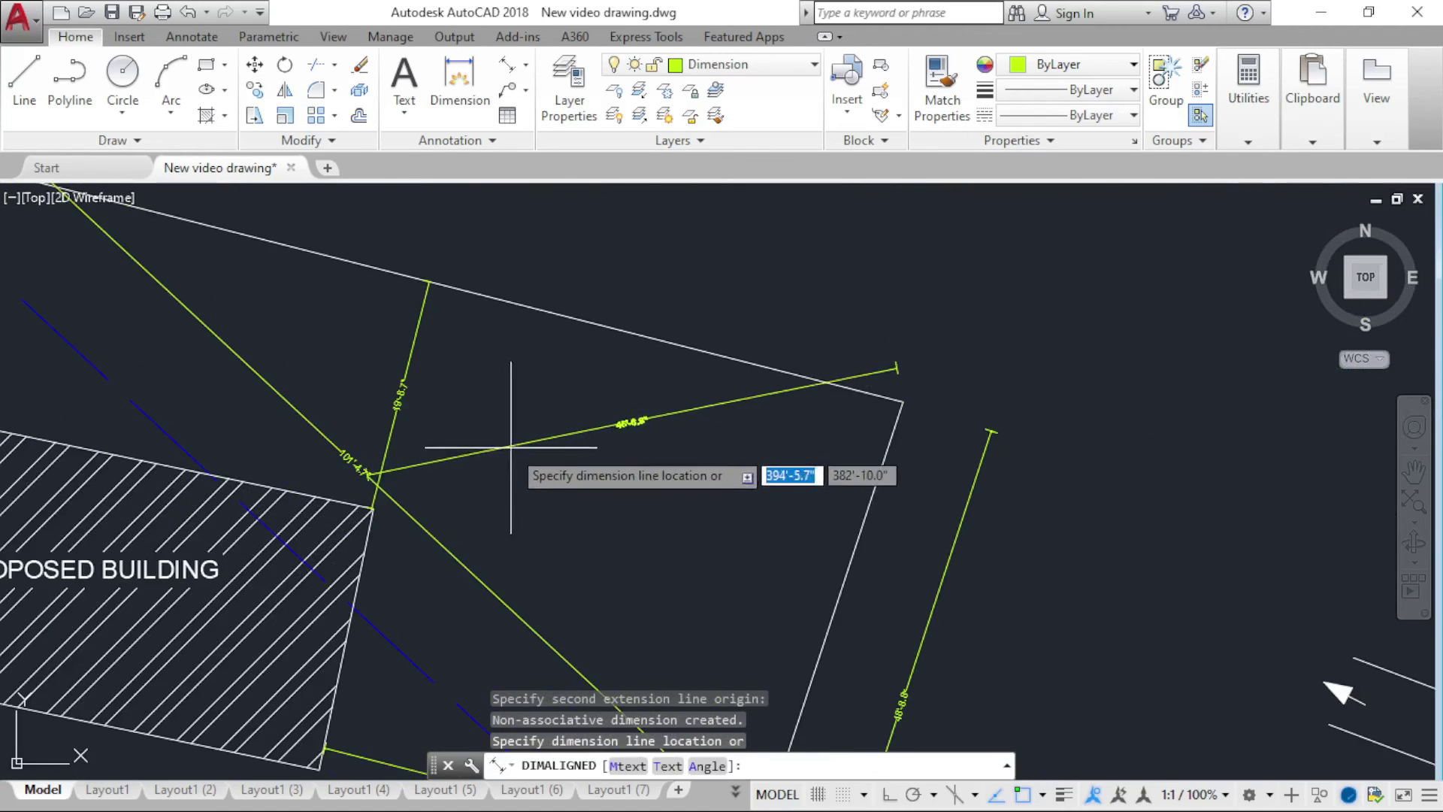
click(630, 480)
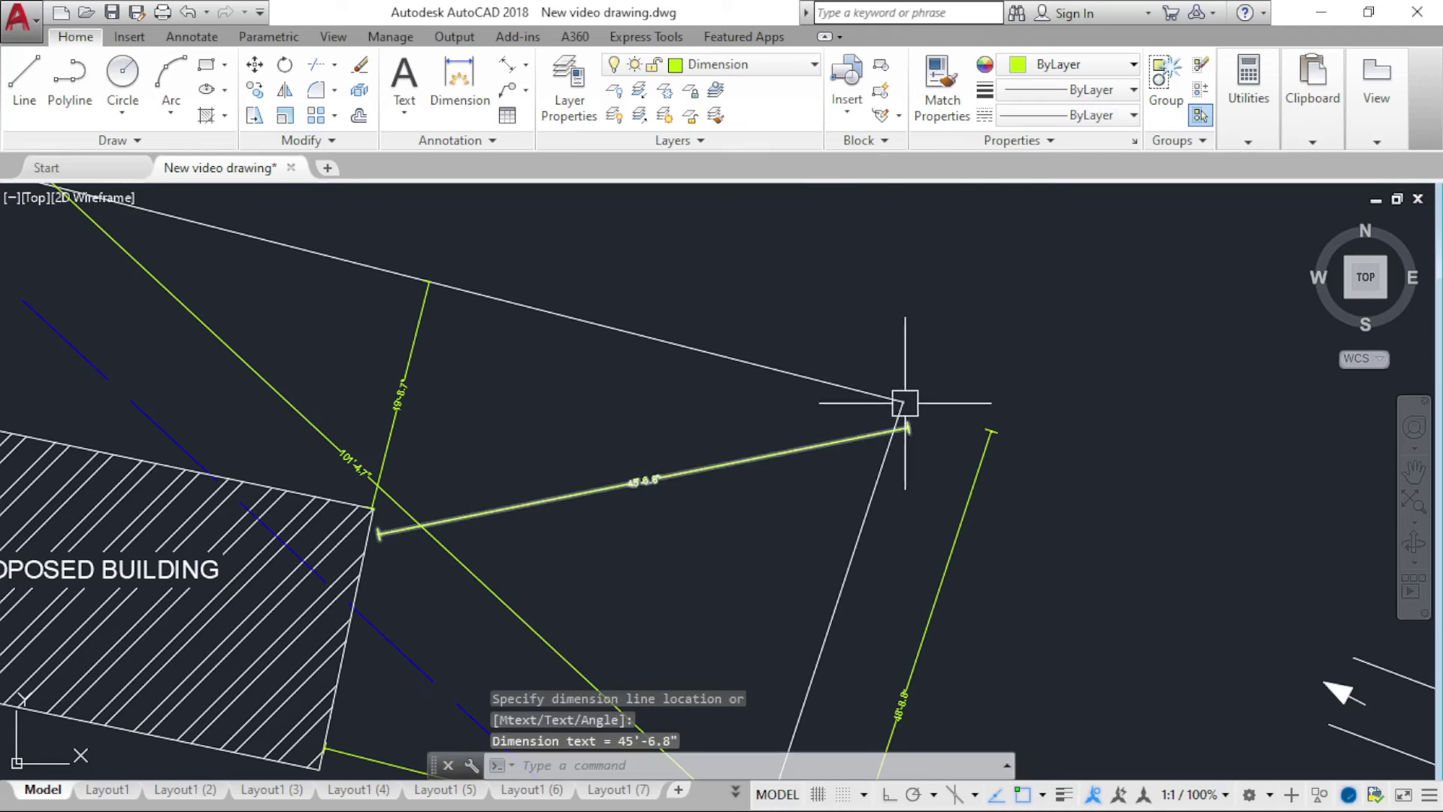
scroll(1044, 392, down, 2)
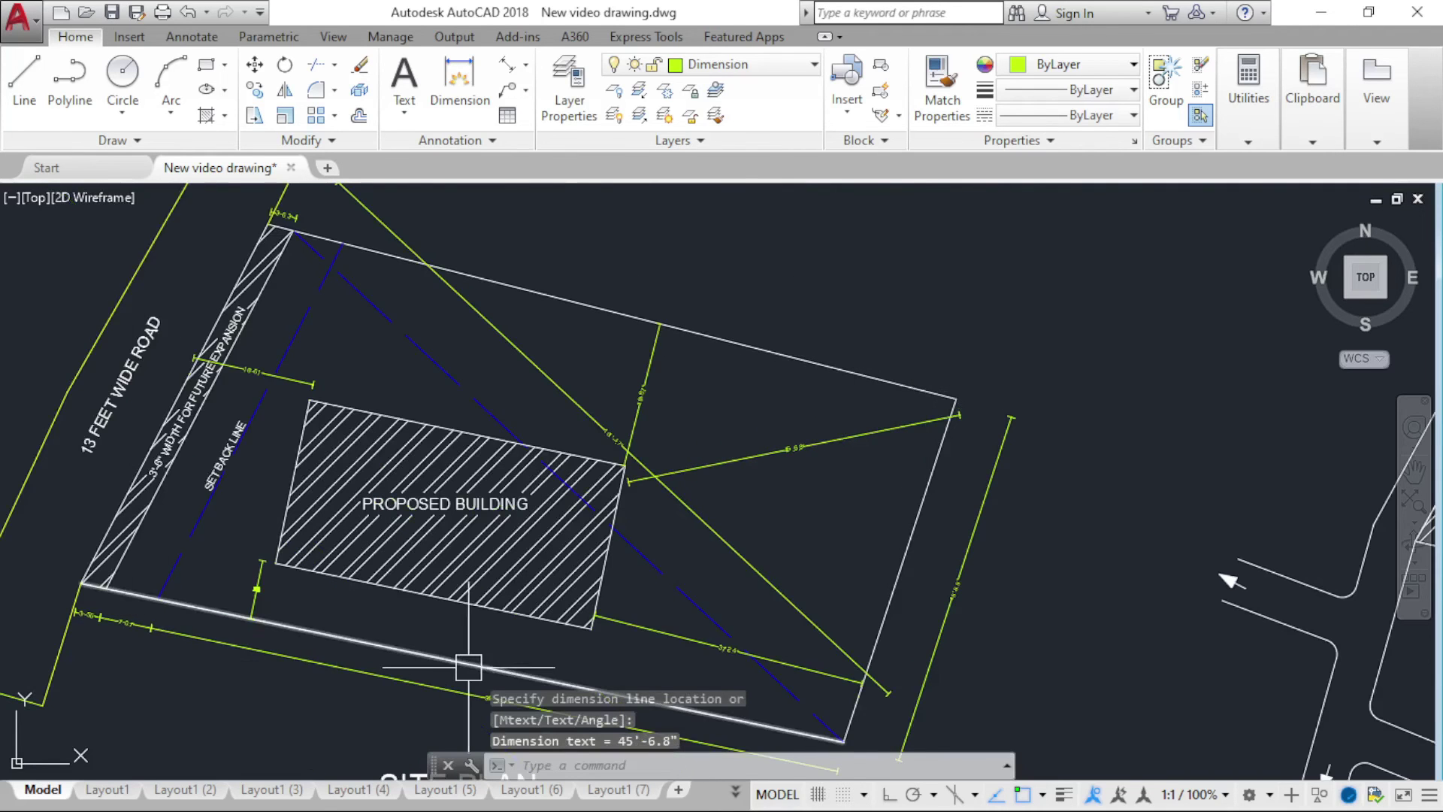
Step: Add a 47'-6.3" aligned dimension from the building corner to the plot's bottom-right corner
middle_drag(546, 669, 482, 524)
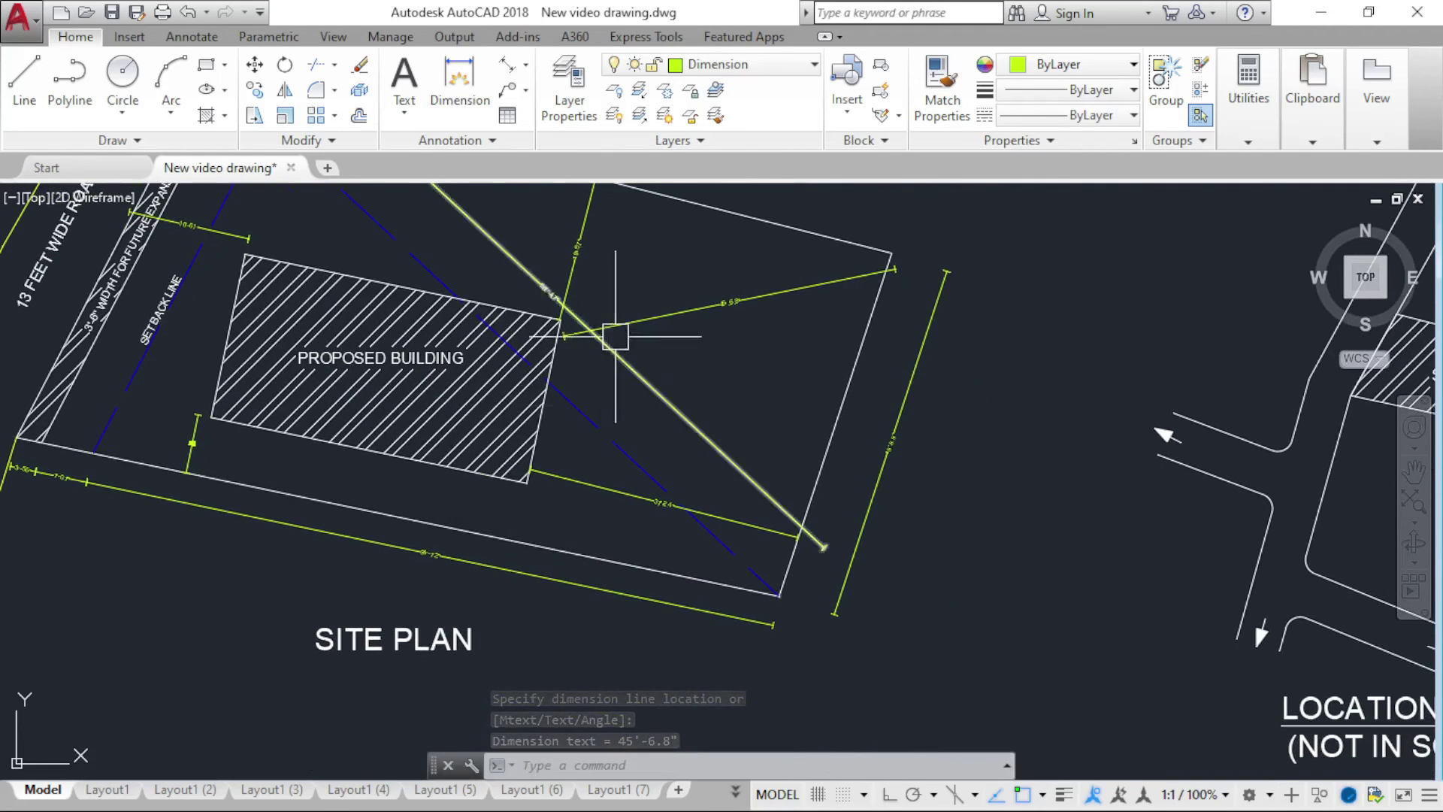
scroll(764, 325, up, 2)
scroll(762, 346, up, 3)
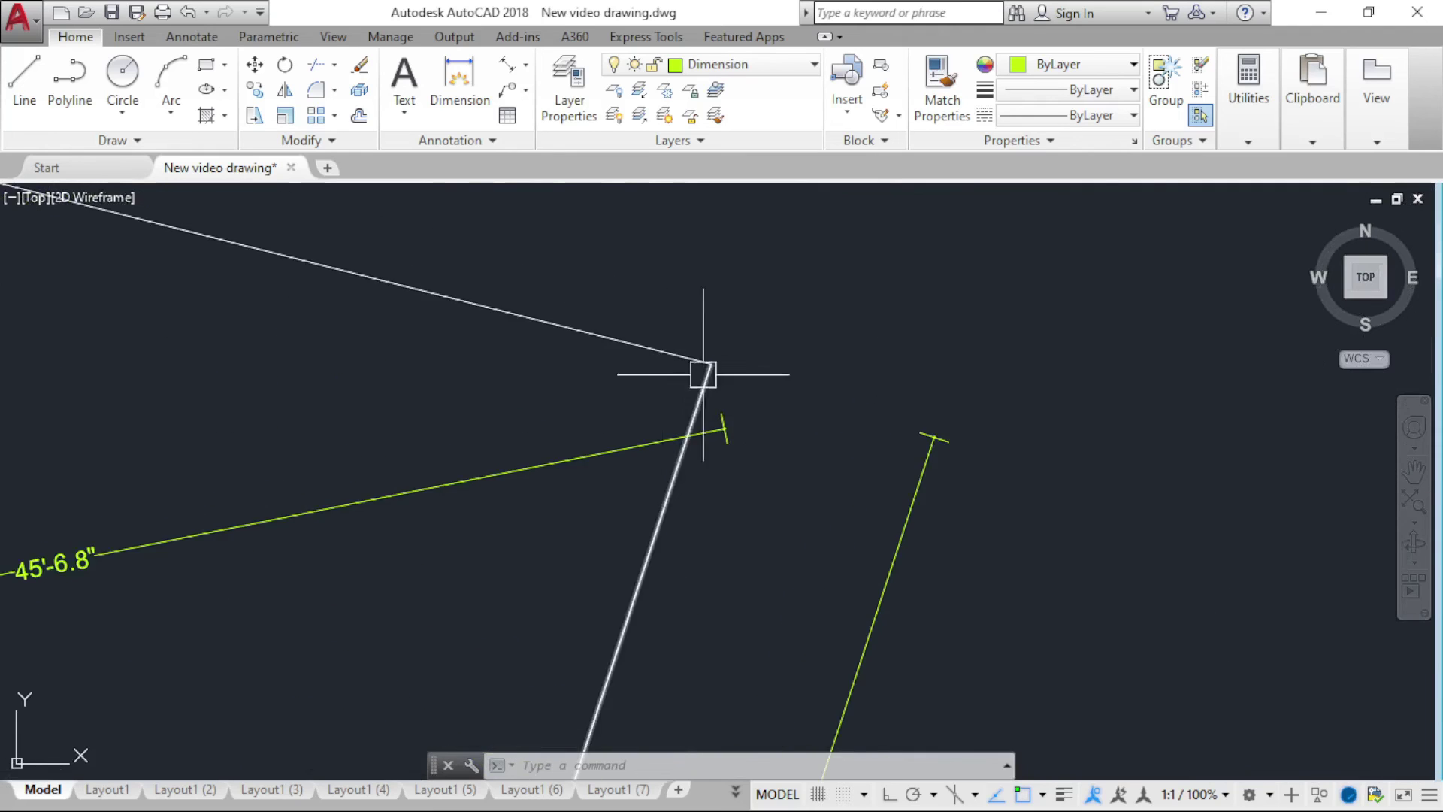
scroll(776, 325, down, 2)
scroll(934, 281, down, 2)
scroll(872, 310, down, 3)
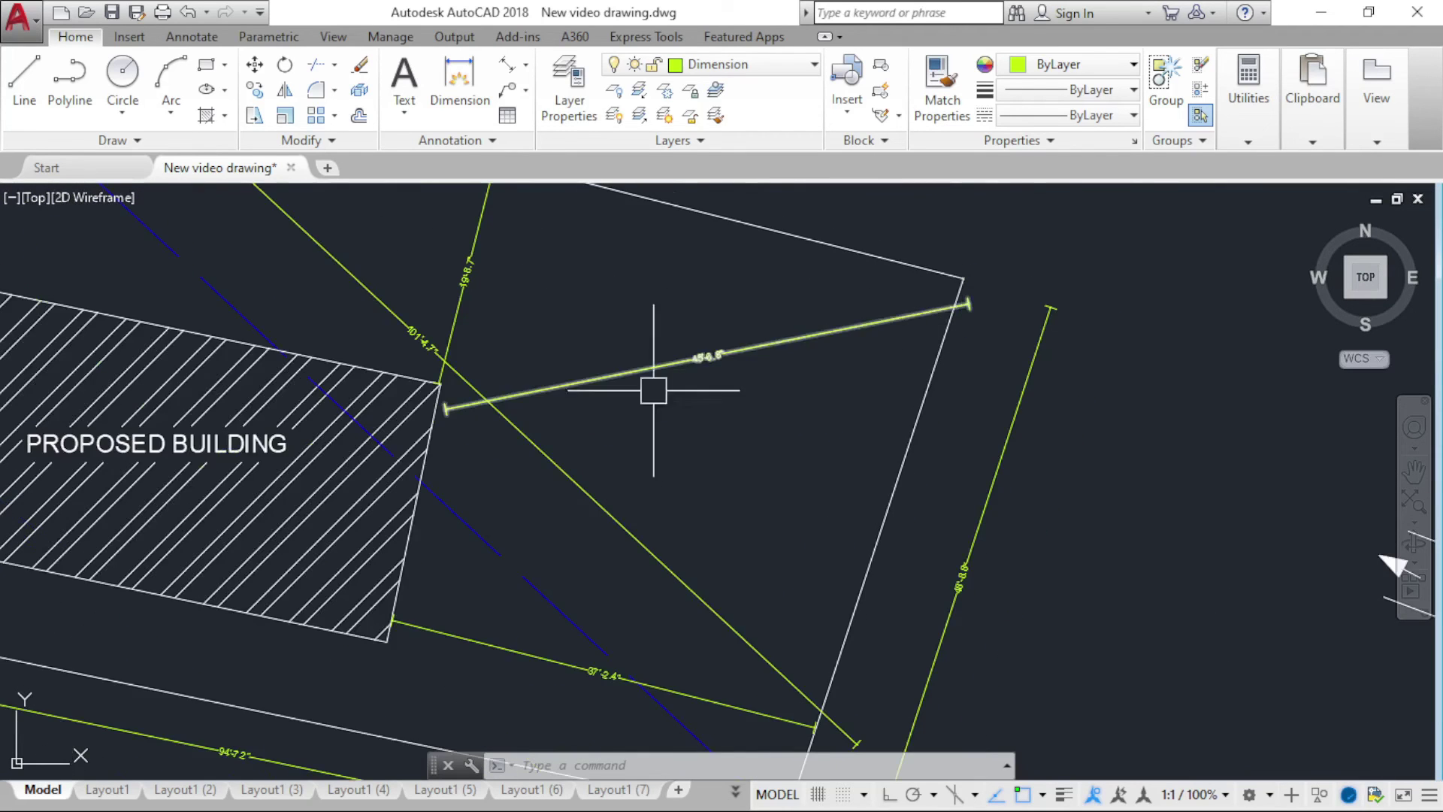
scroll(414, 402, up, 6)
scroll(421, 402, up, 2)
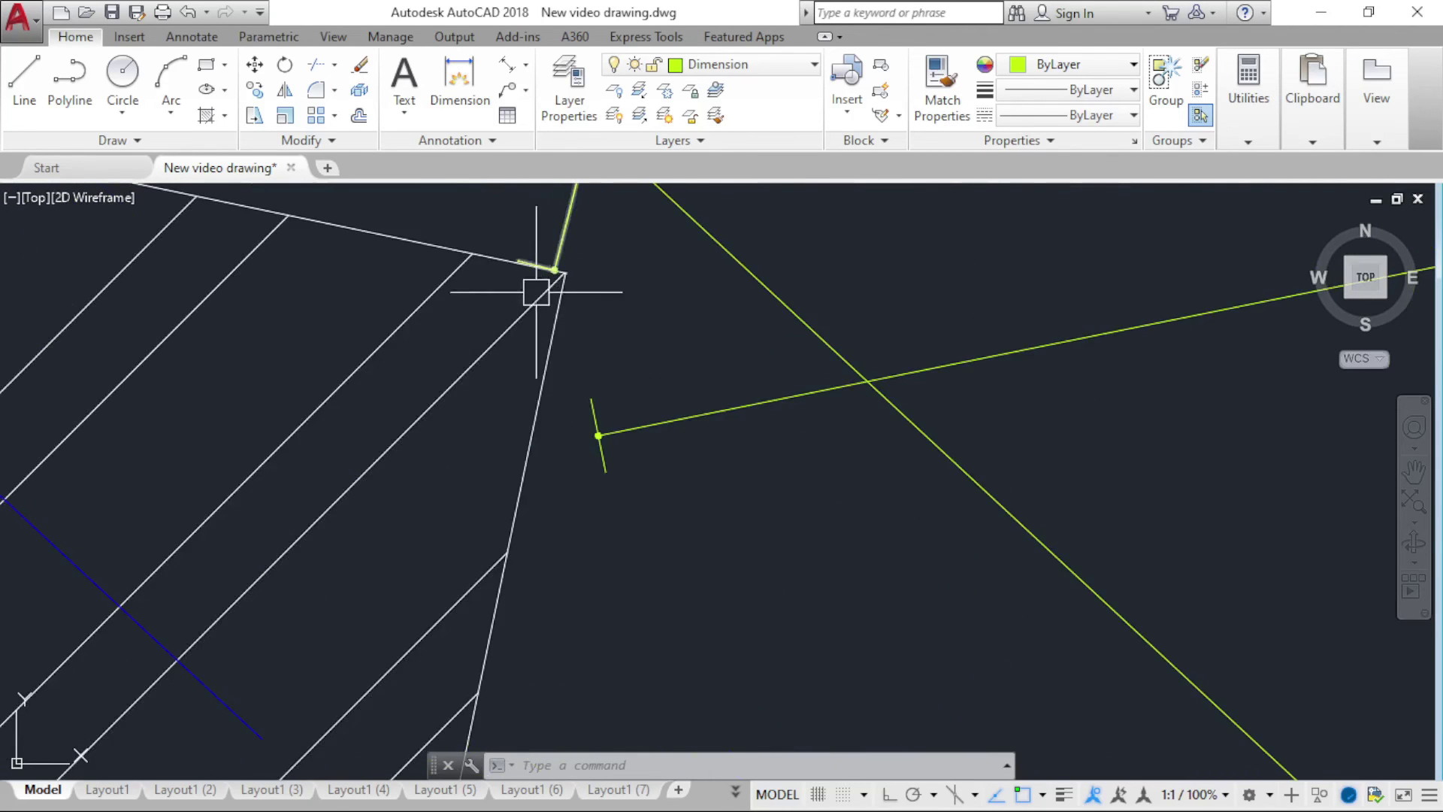
scroll(488, 294, down, 2)
scroll(504, 383, down, 2)
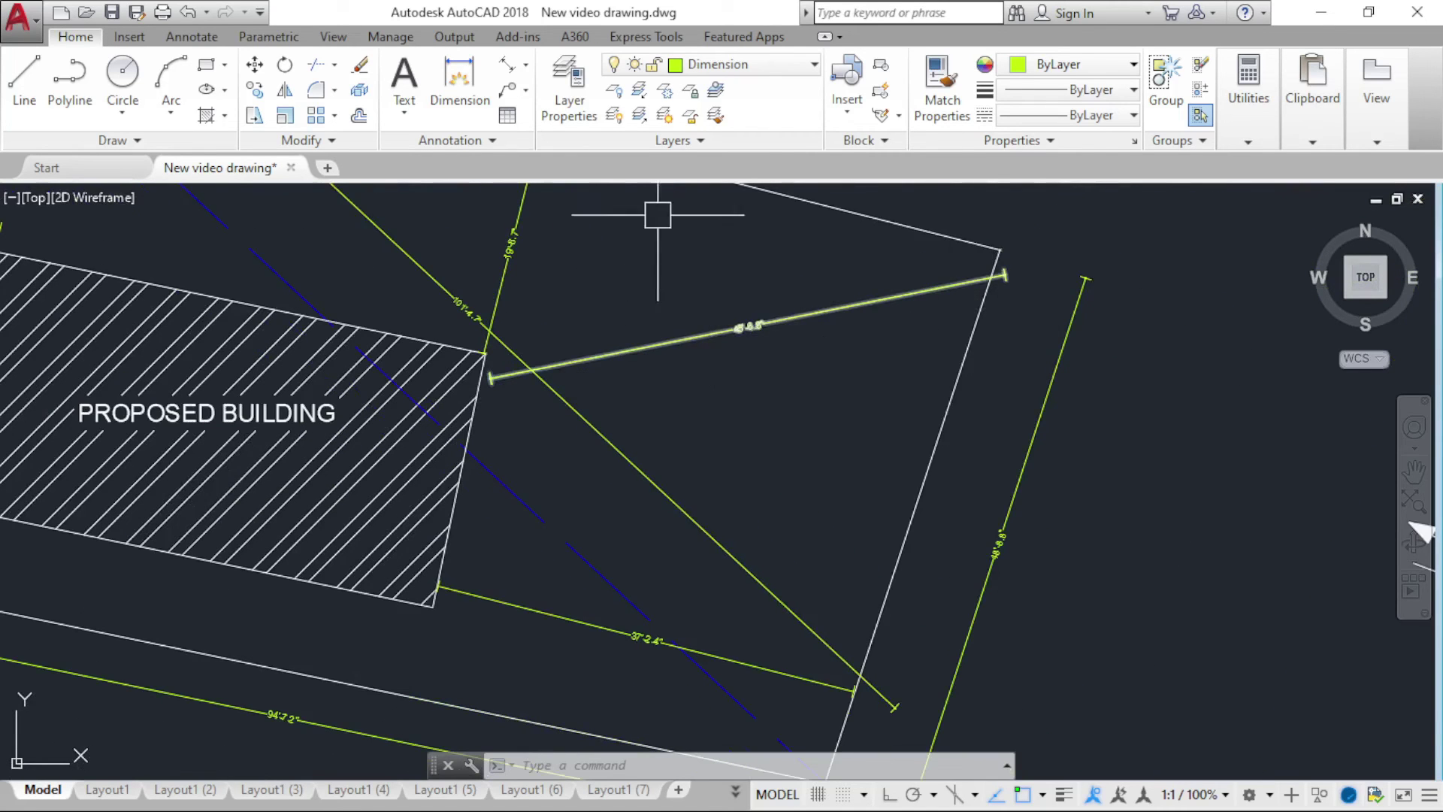
click(508, 66)
scroll(474, 405, up, 5)
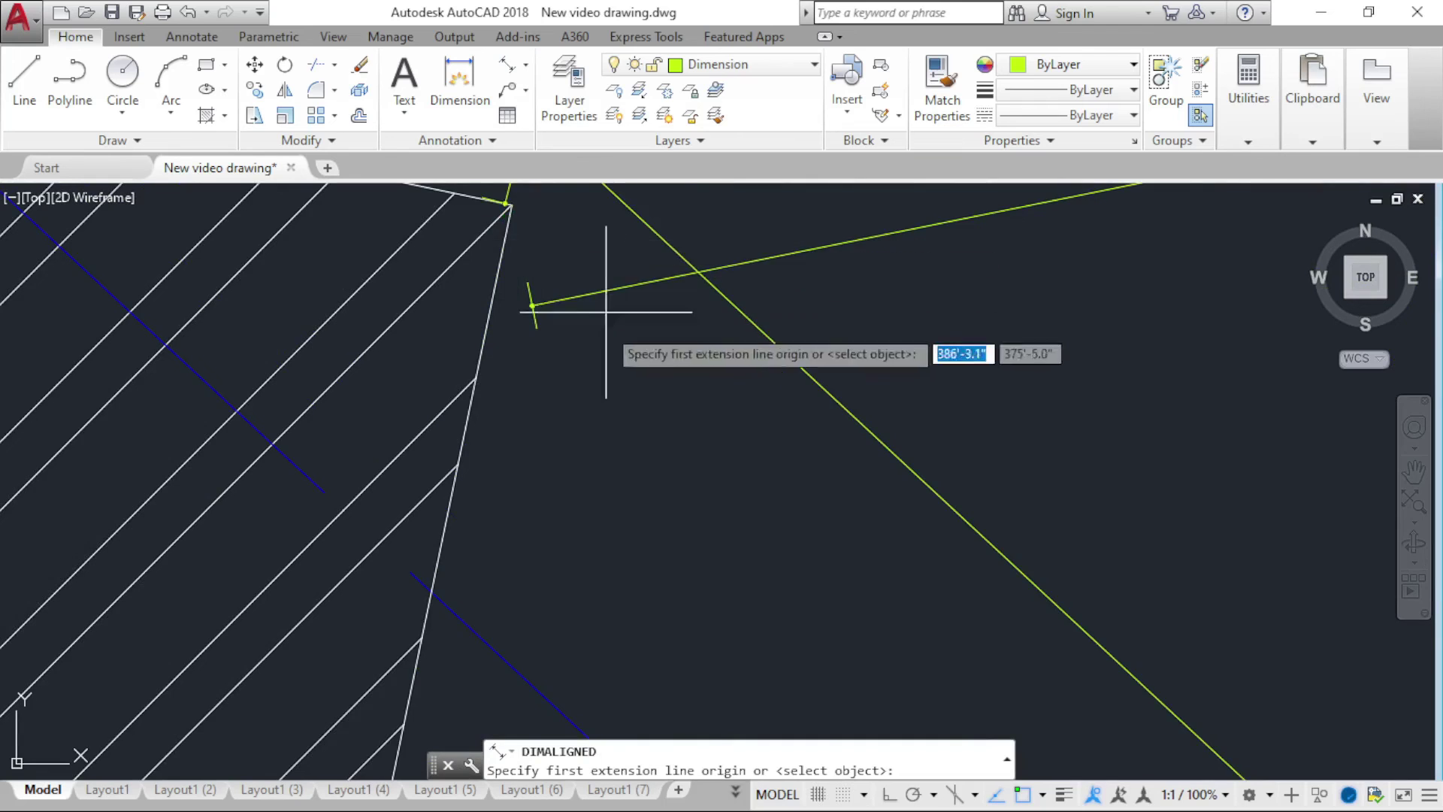
scroll(606, 311, down, 2)
scroll(454, 429, down, 2)
scroll(470, 403, down, 2)
scroll(504, 414, up, 5)
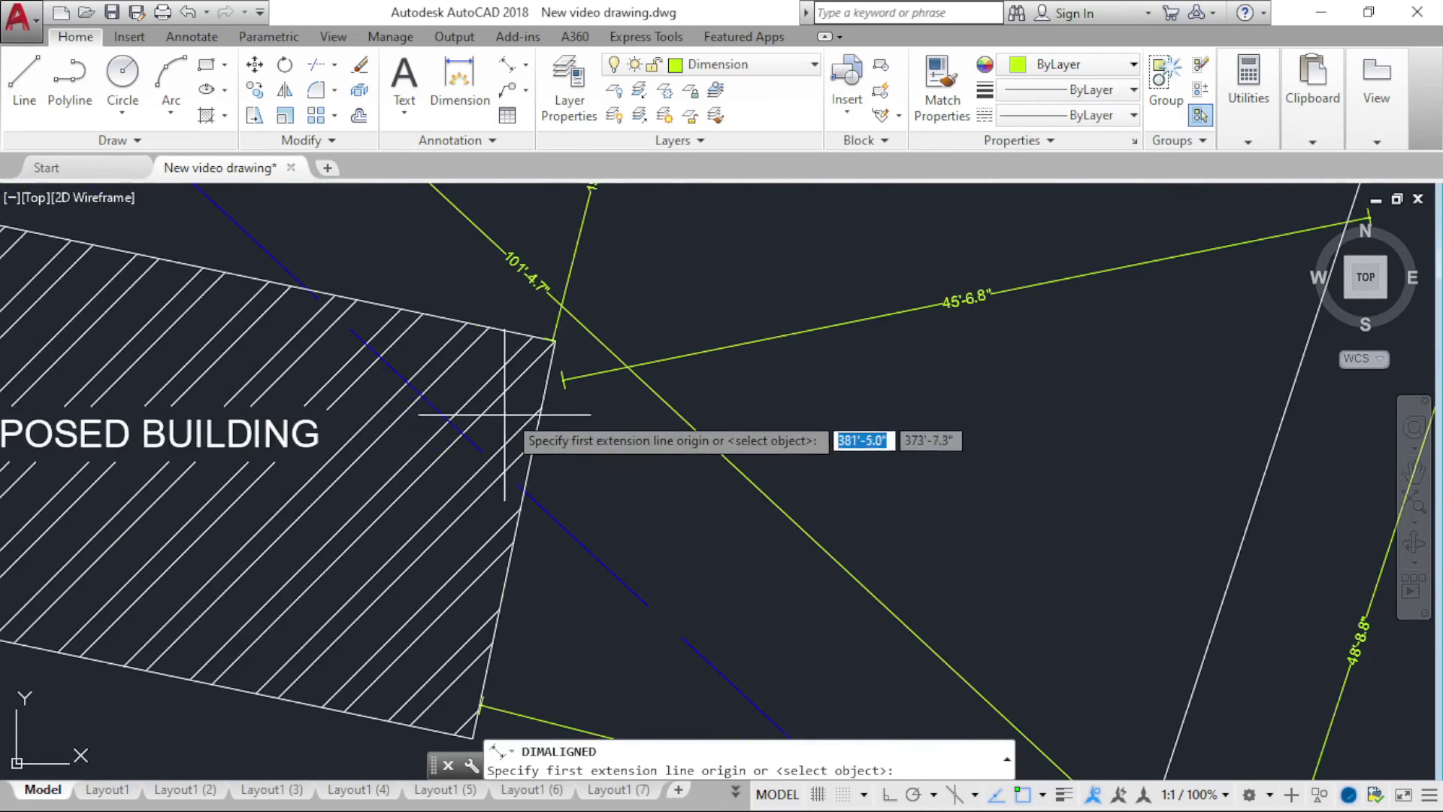
scroll(526, 376, up, 3)
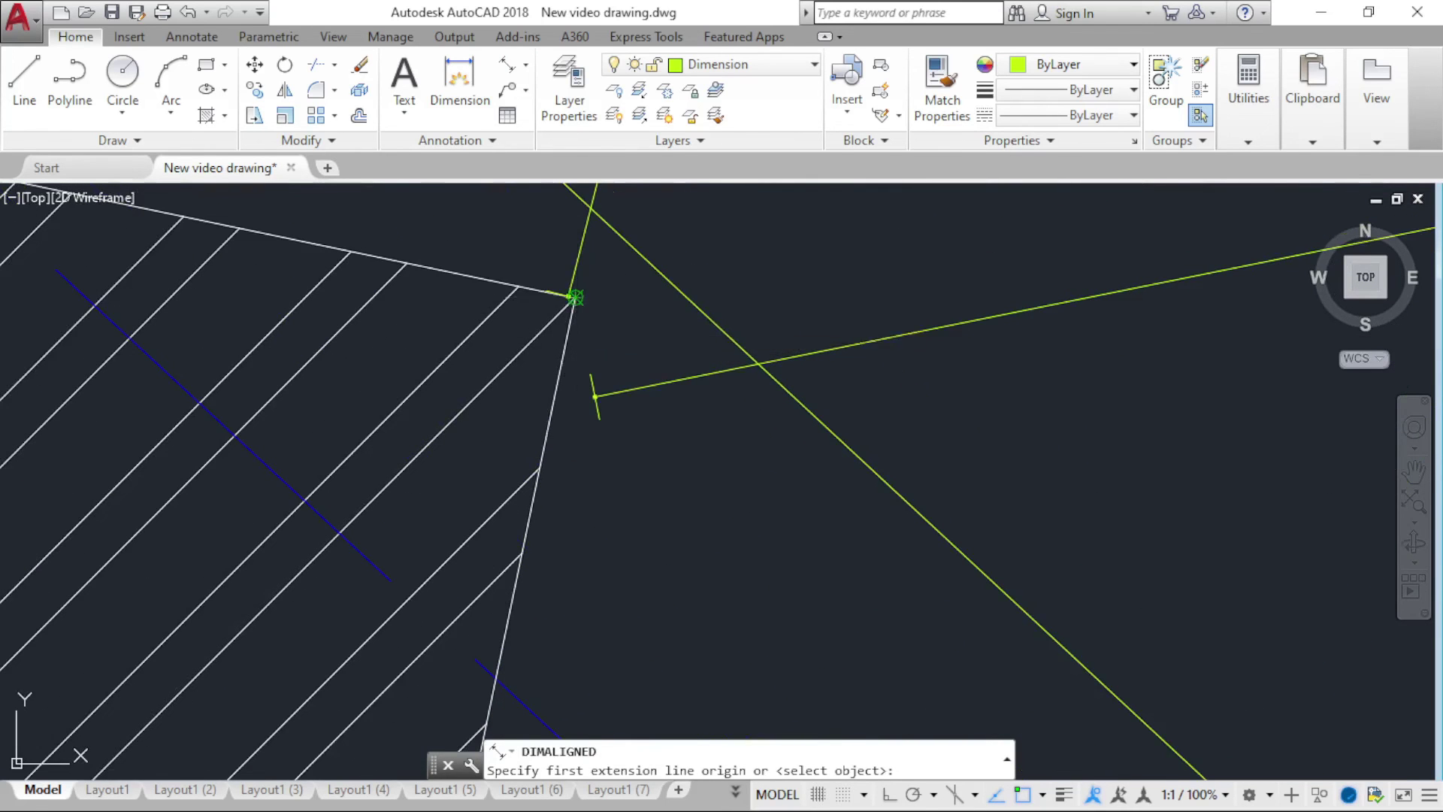
click(576, 297)
scroll(594, 376, down, 3)
scroll(639, 541, up, 4)
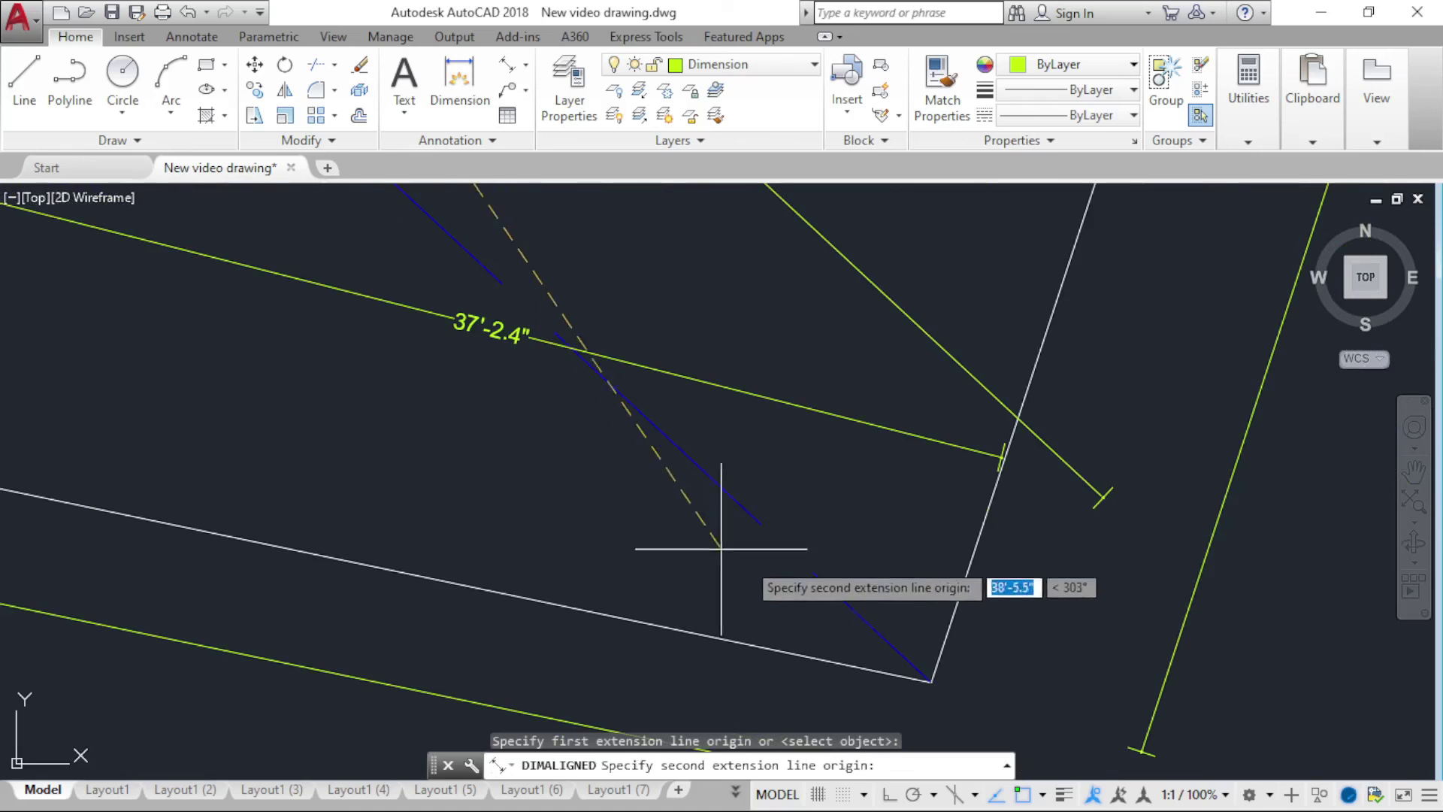
click(920, 680)
scroll(924, 662, down, 2)
scroll(865, 586, down, 2)
scroll(844, 569, down, 1)
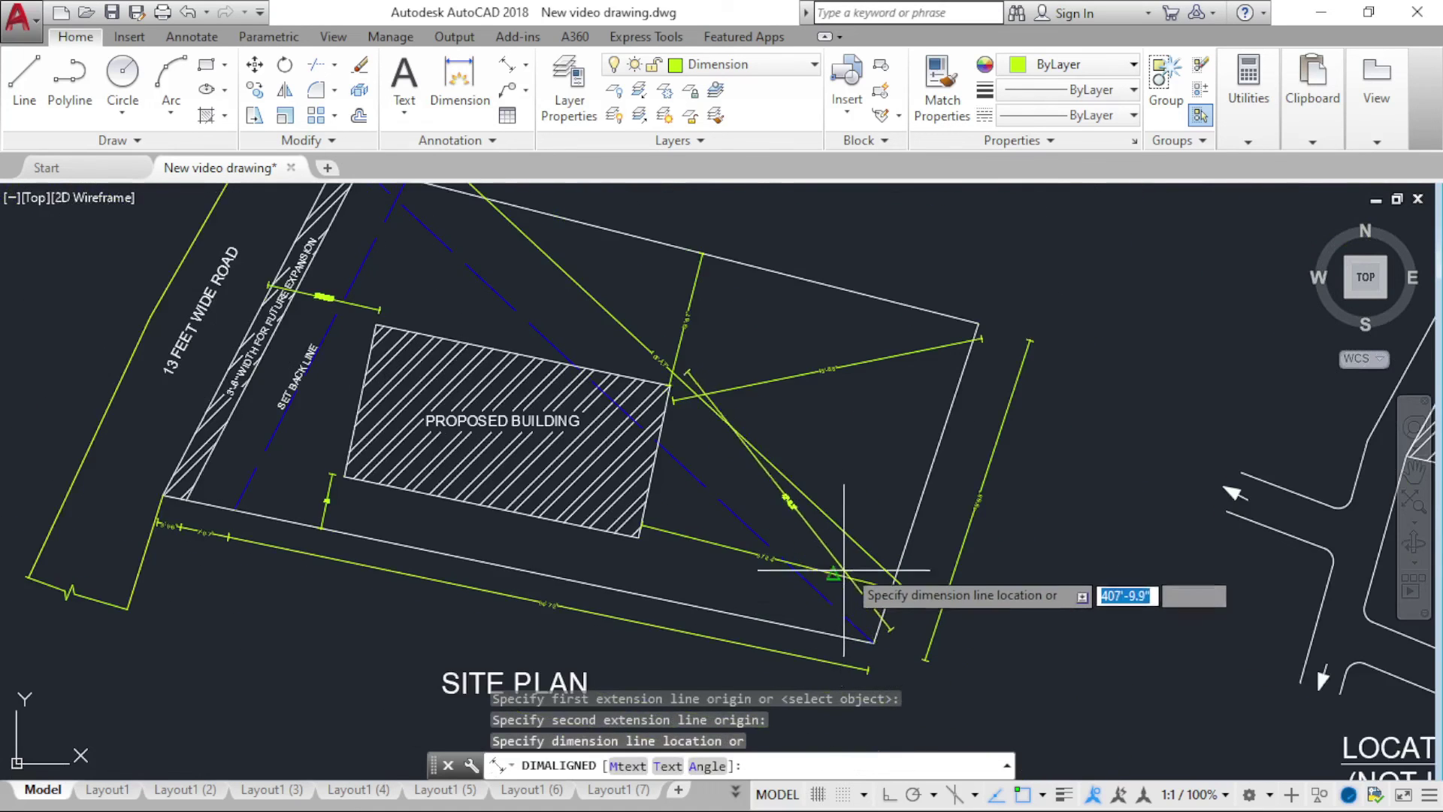
scroll(845, 570, up, 3)
click(827, 587)
middle_drag(738, 485, 693, 697)
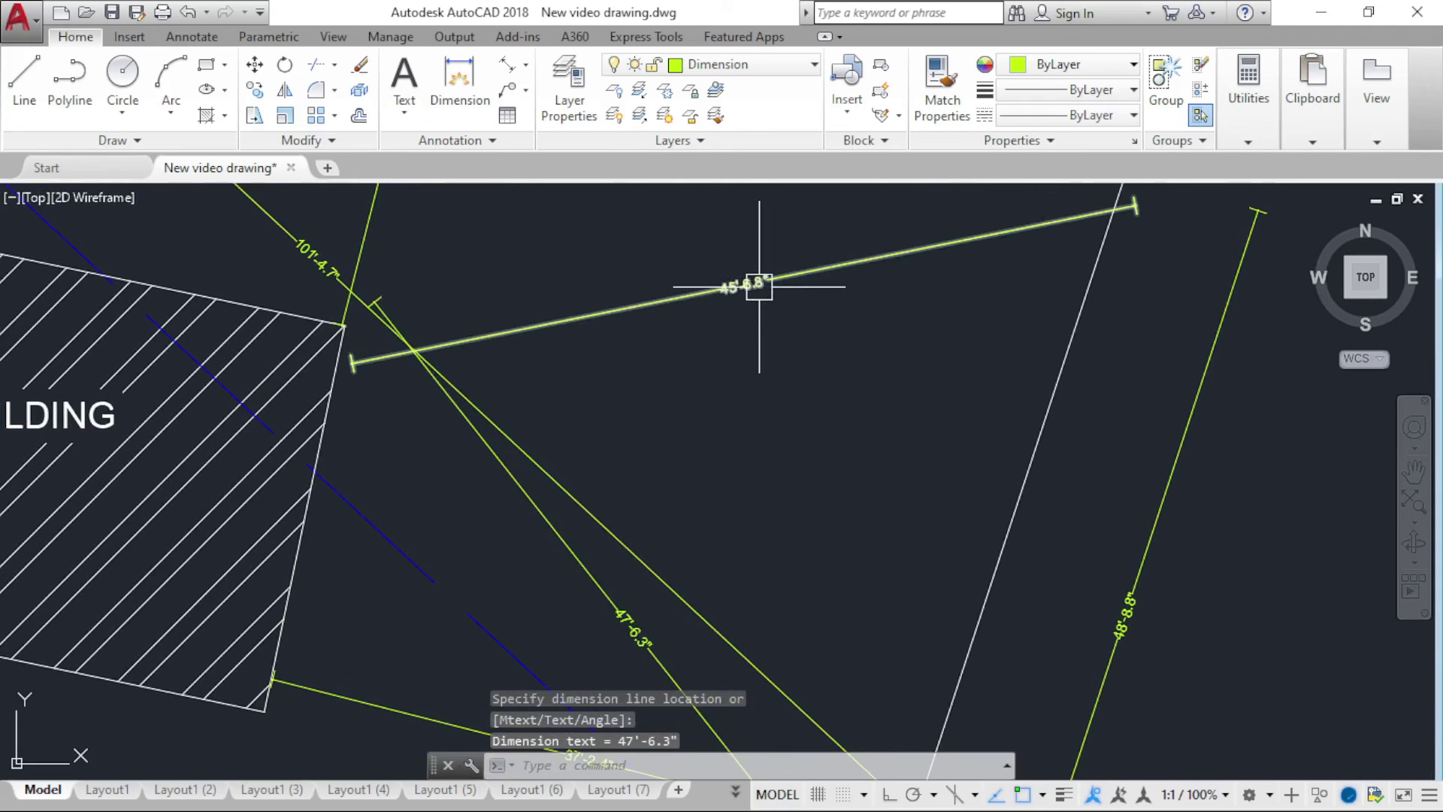
click(648, 655)
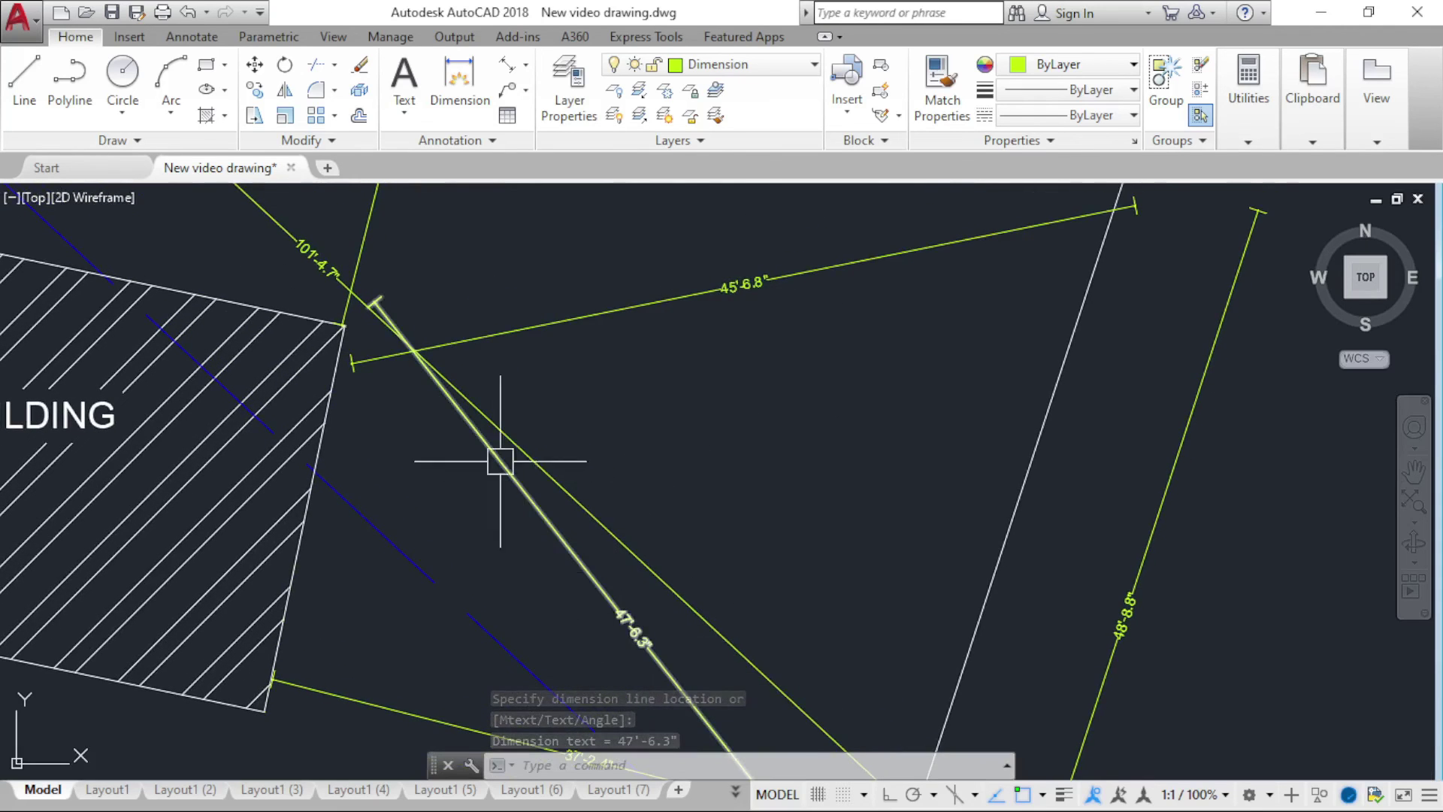
scroll(410, 342, up, 3)
scroll(477, 374, down, 1)
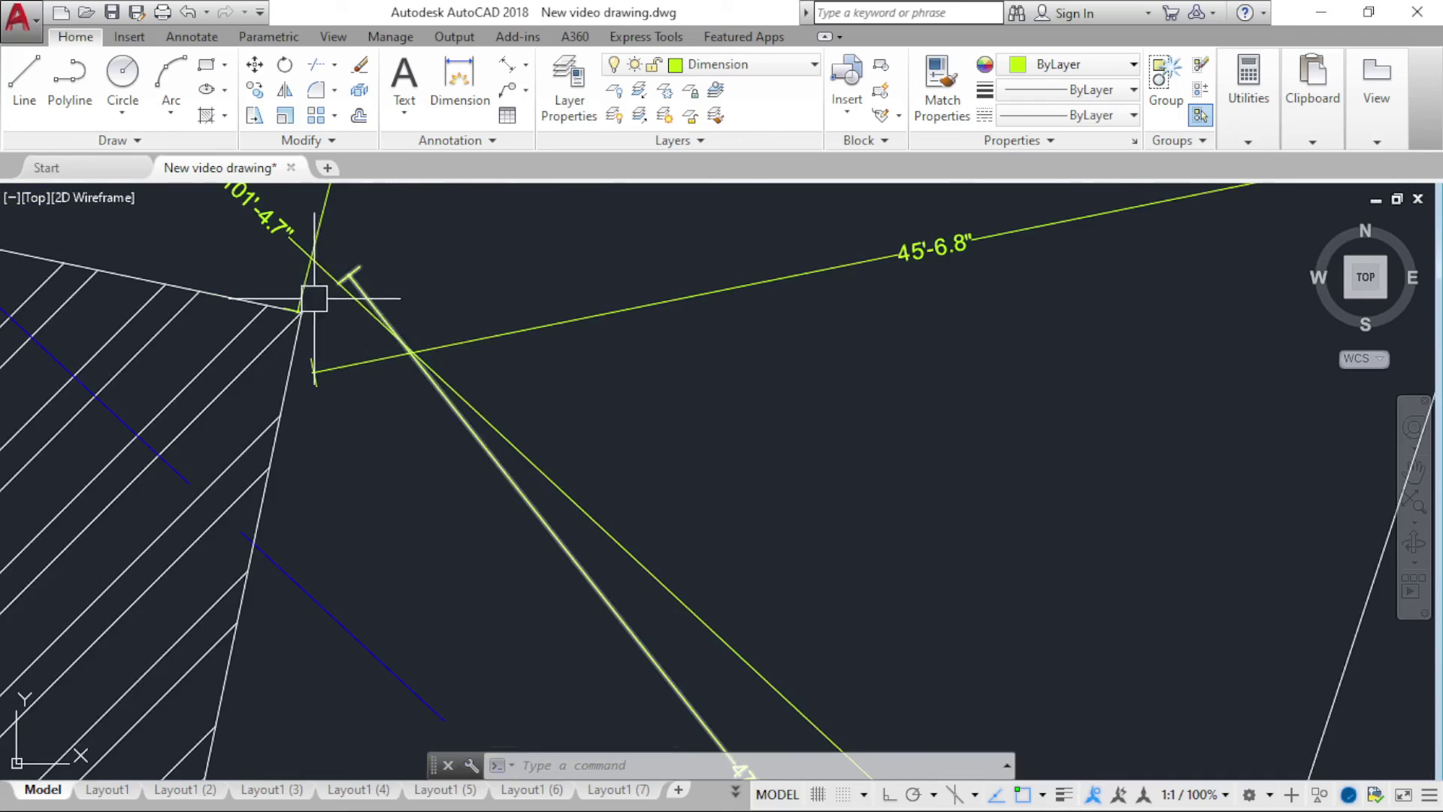
scroll(314, 299, up, 4)
Step: Zoom out from the building corner and pan across to the beam-column layout plan
mouse_move(293, 357)
middle_down()
mouse_move(540, 401)
mouse_move(864, 403)
middle_up()
scroll(542, 393, down, 1)
scroll(554, 387, down, 2)
scroll(1015, 393, down, 3)
scroll(1015, 394, down, 3)
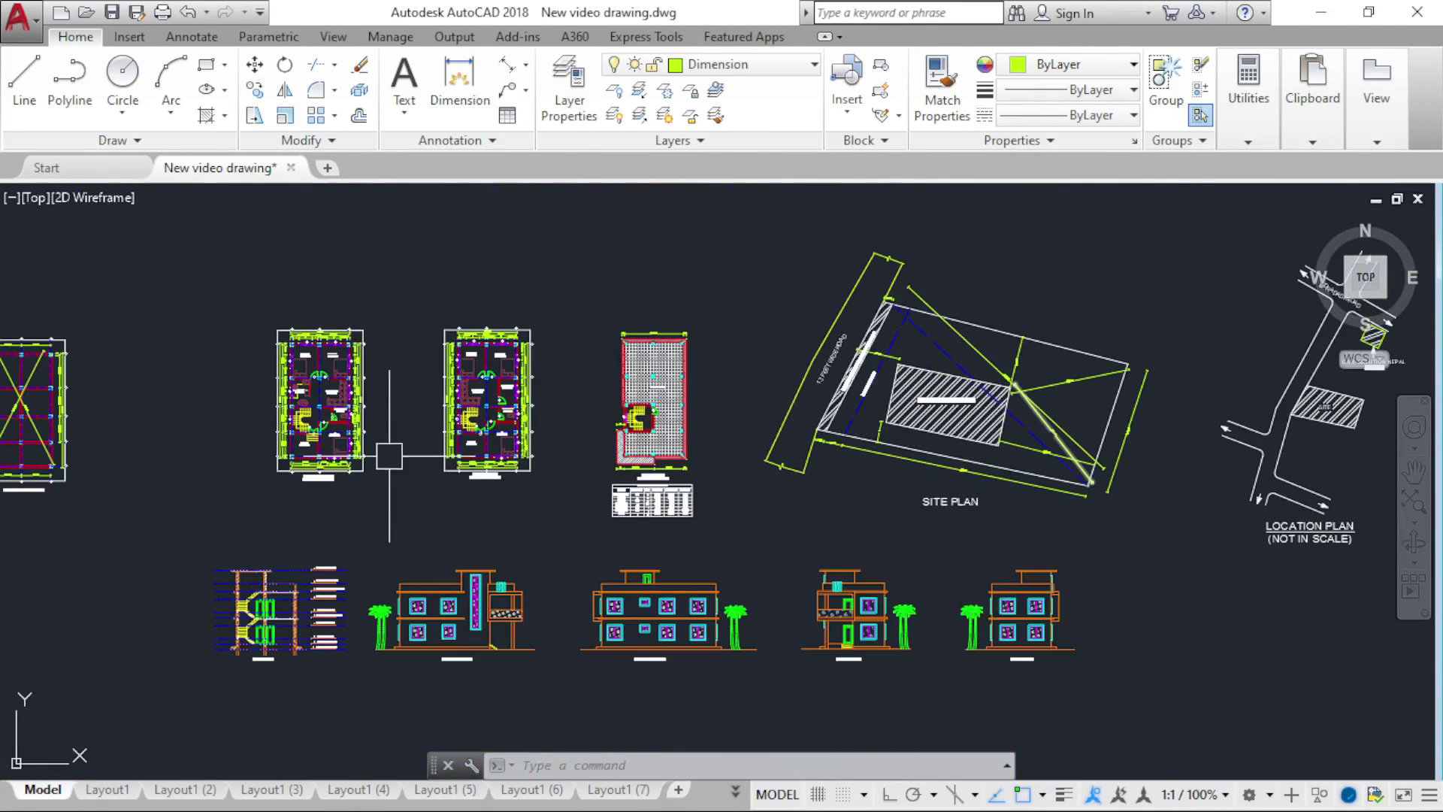
scroll(300, 477, down, 2)
mouse_move(300, 477)
middle_down()
mouse_move(506, 413)
mouse_move(355, 658)
mouse_move(218, 649)
middle_up()
Step: Zoom in on the column grid, placing grid line A near the top-left beside the ground floor plan
scroll(506, 413, up, 5)
scroll(536, 509, up, 4)
scroll(473, 331, up, 4)
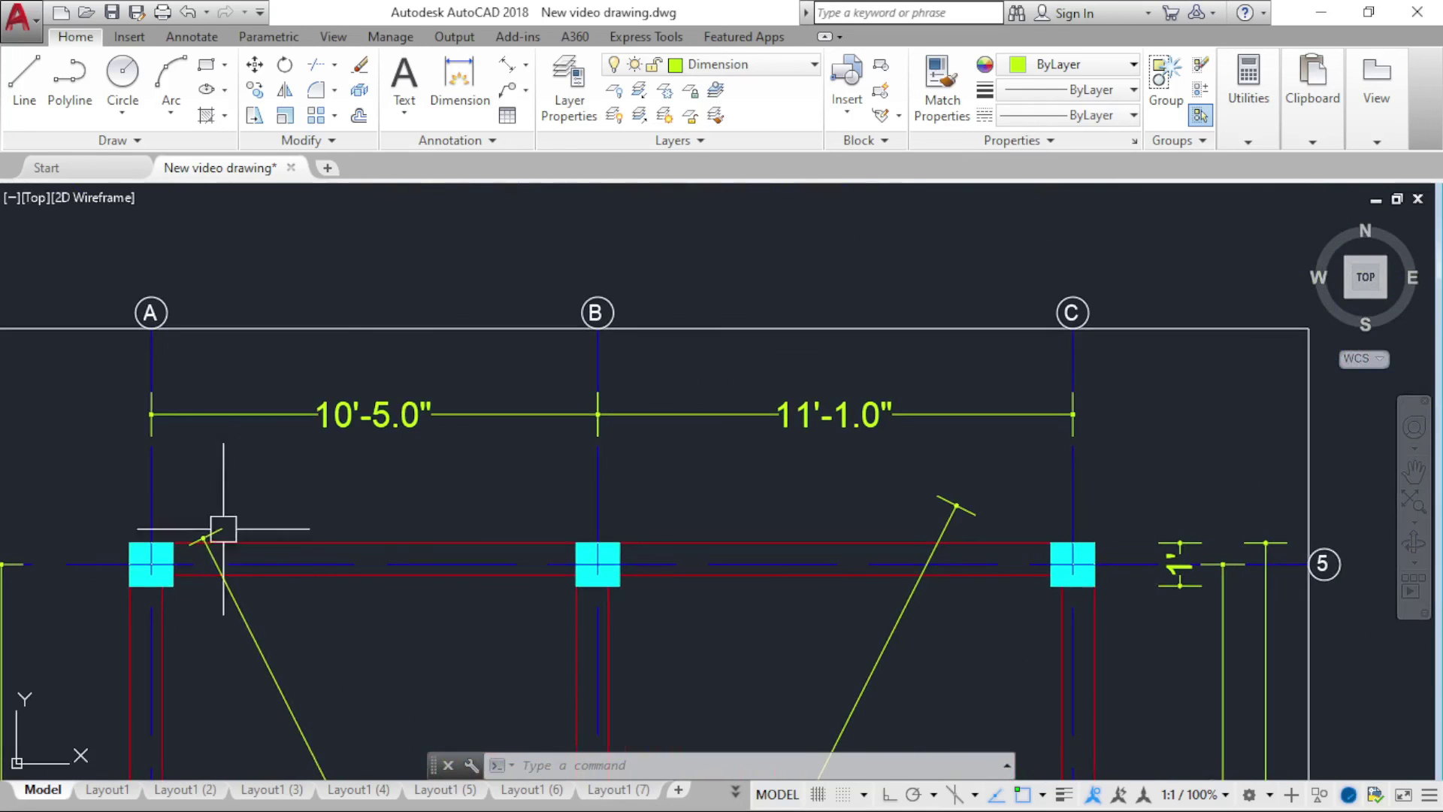
middle_drag(154, 403, 174, 277)
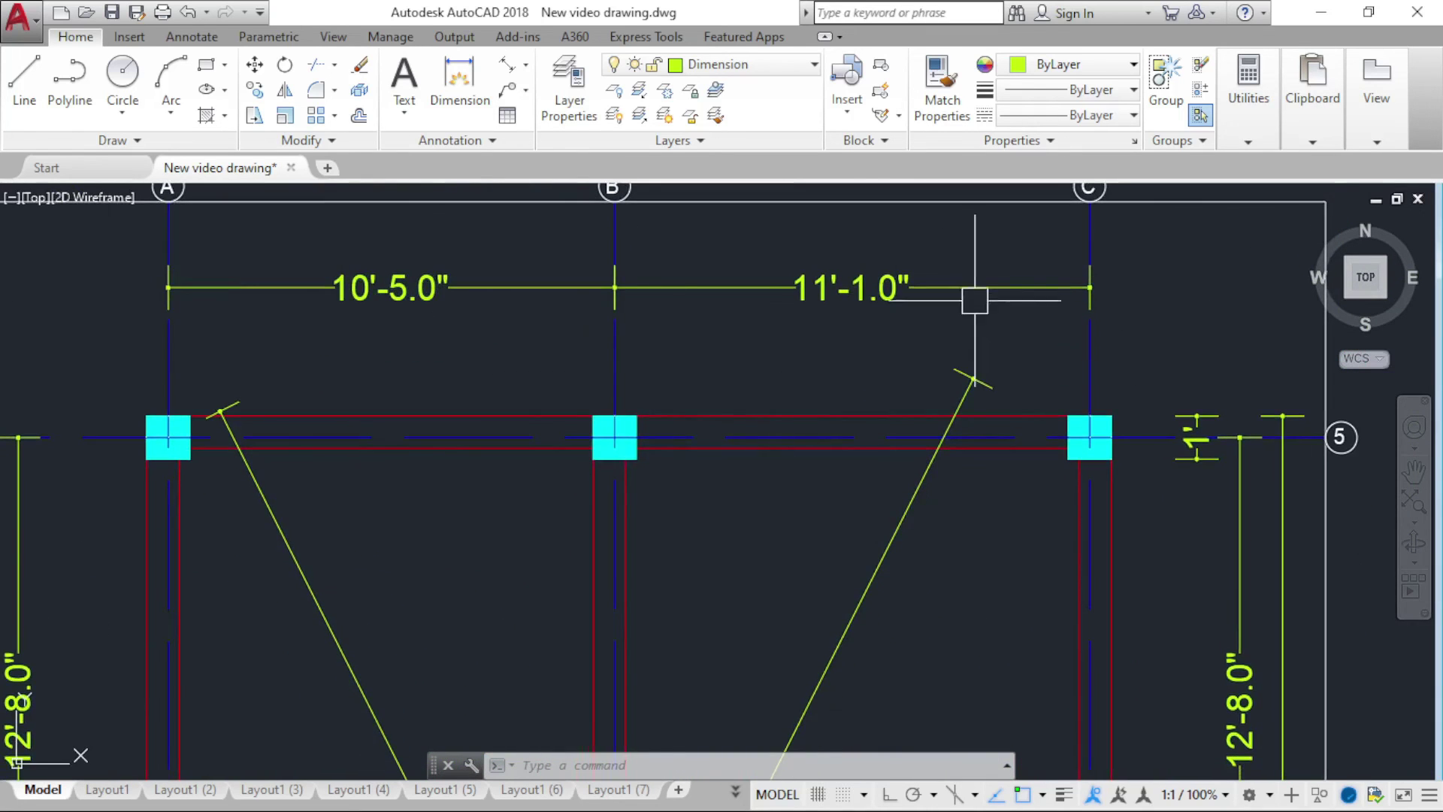
scroll(738, 331, down, 5)
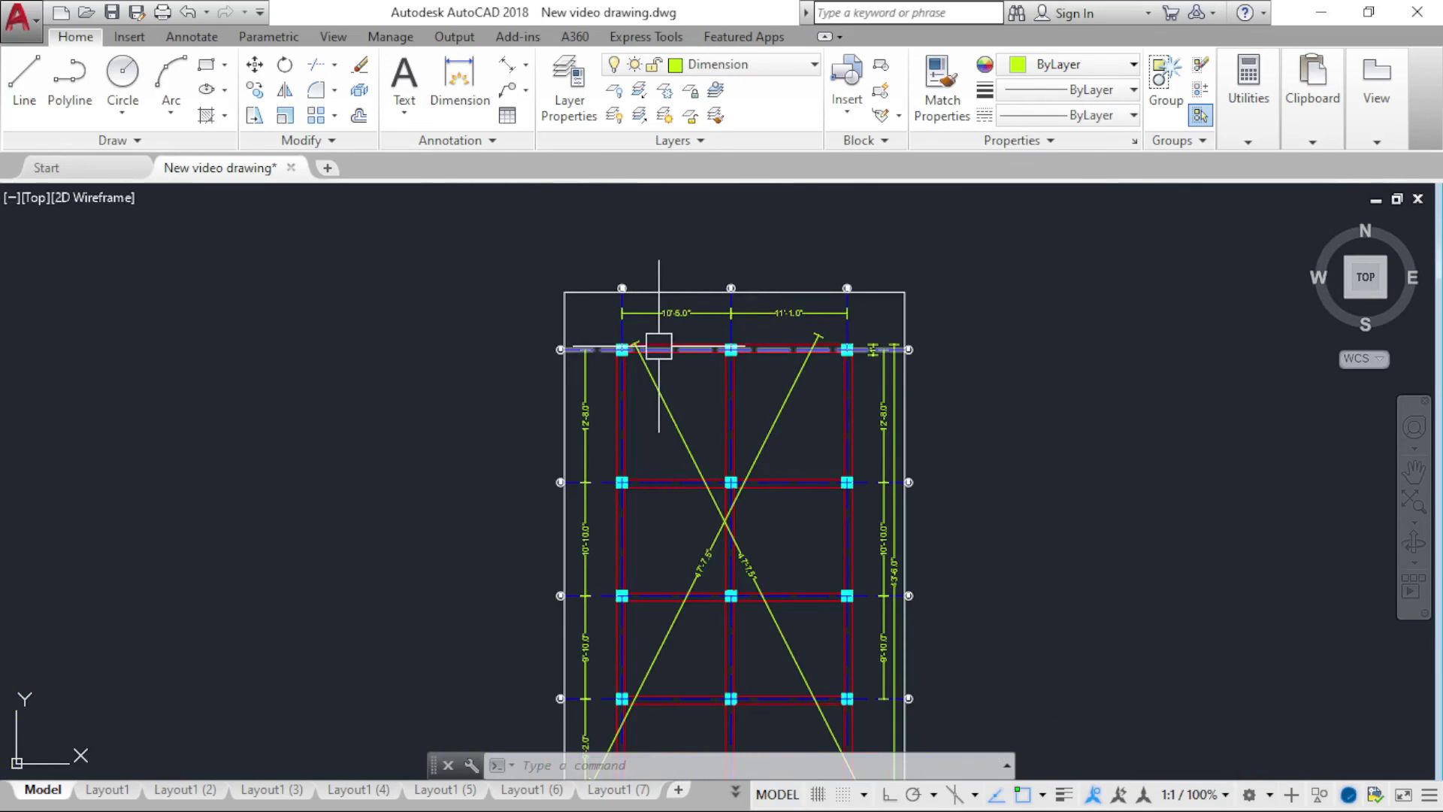
scroll(639, 357, up, 3)
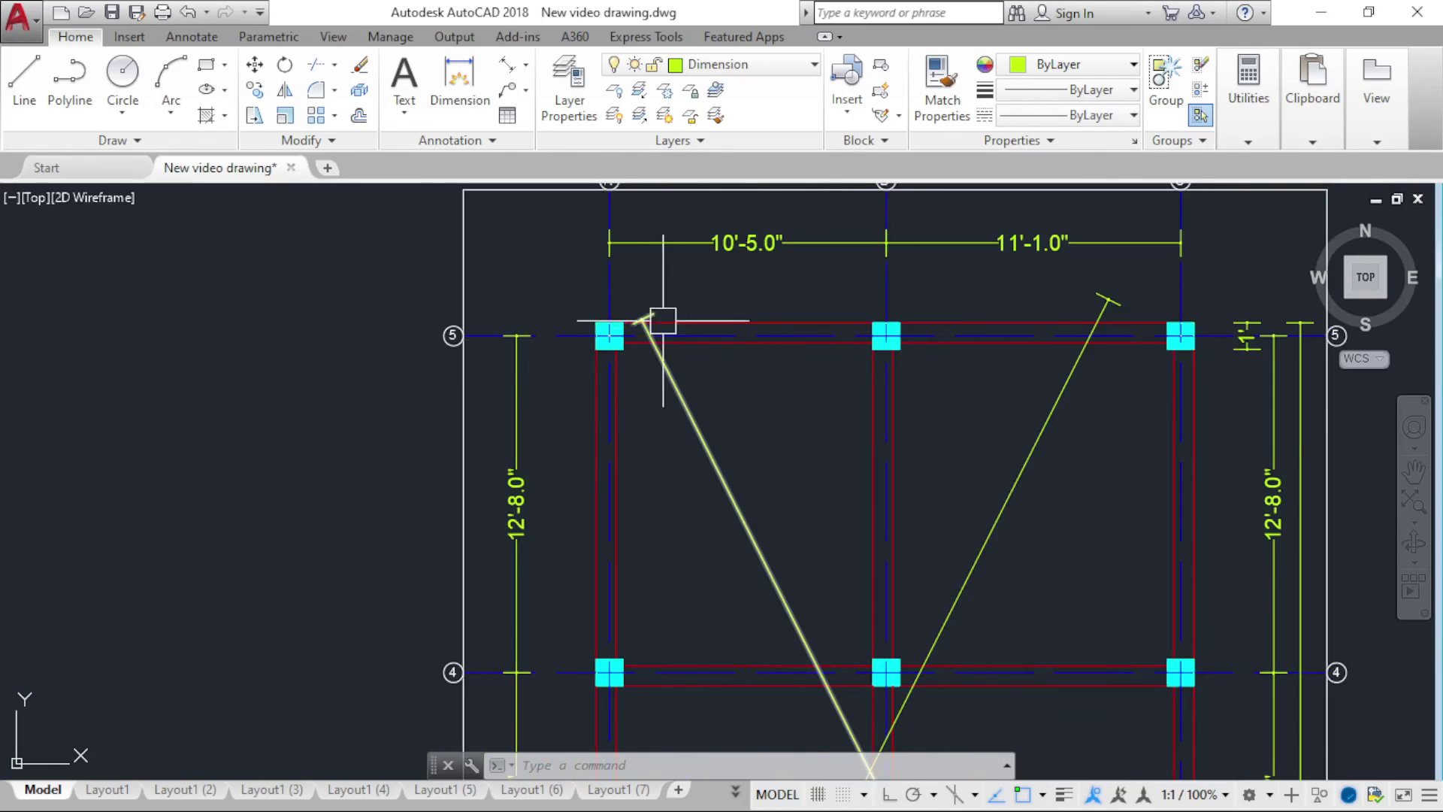
scroll(654, 317, up, 3)
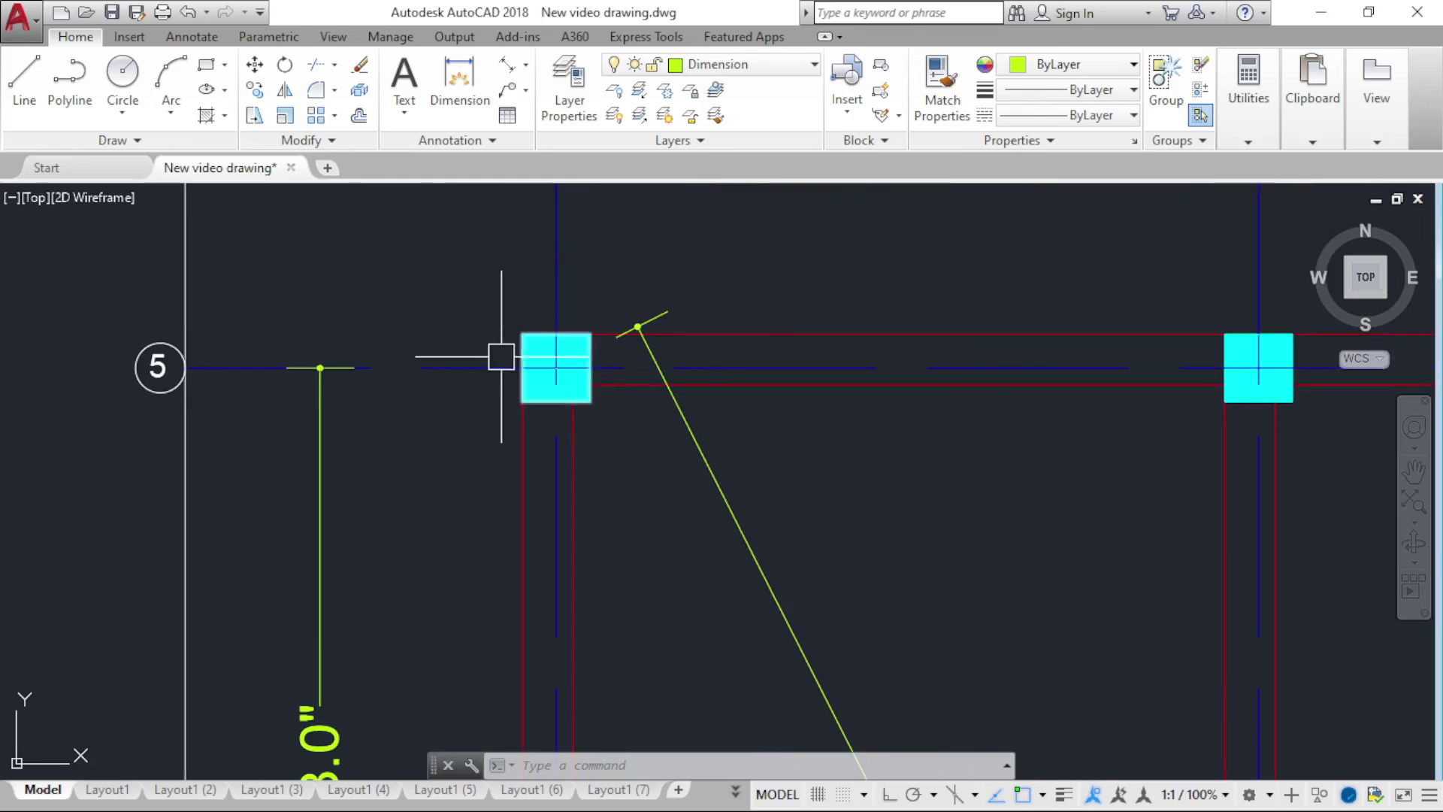
scroll(501, 357, down, 3)
scroll(443, 354, down, 2)
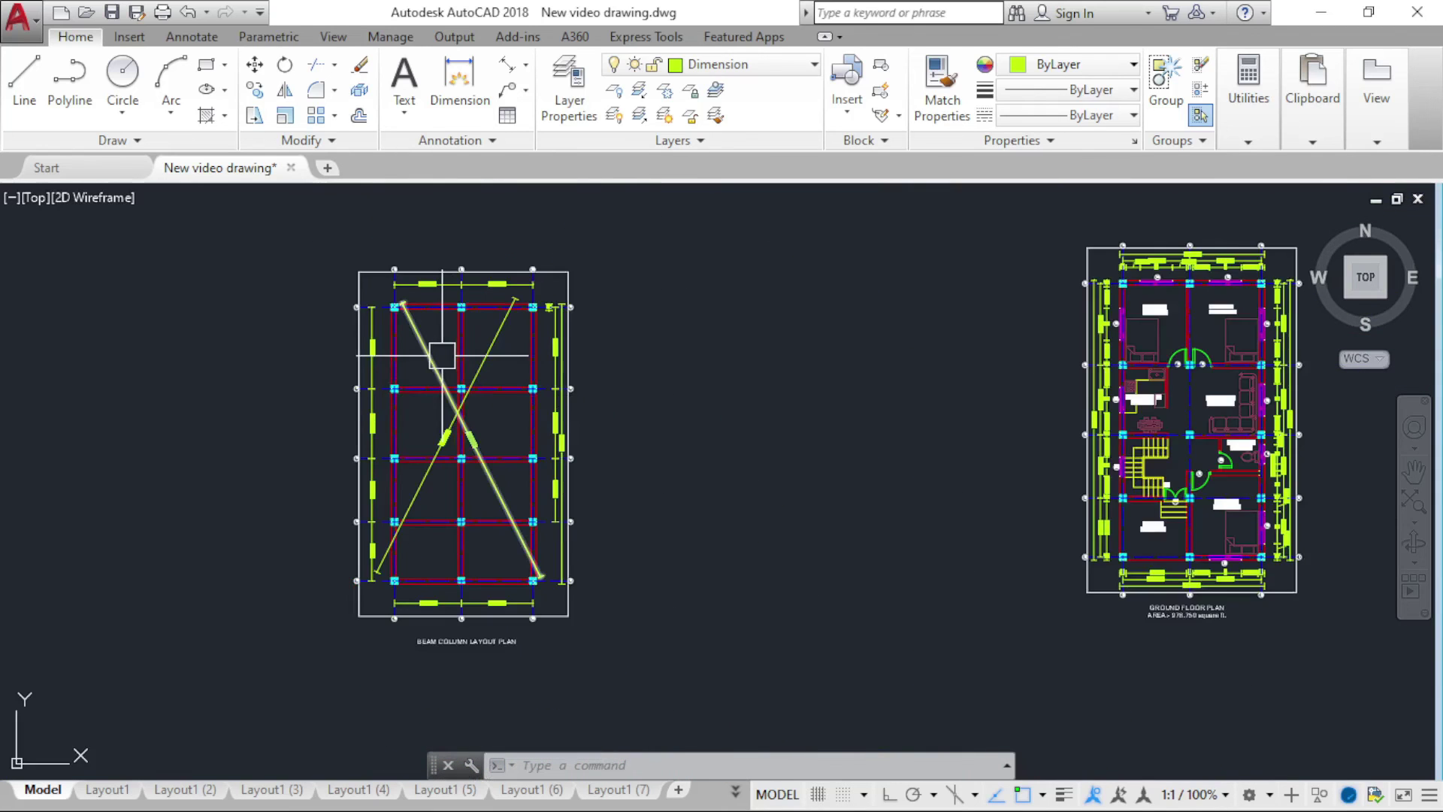